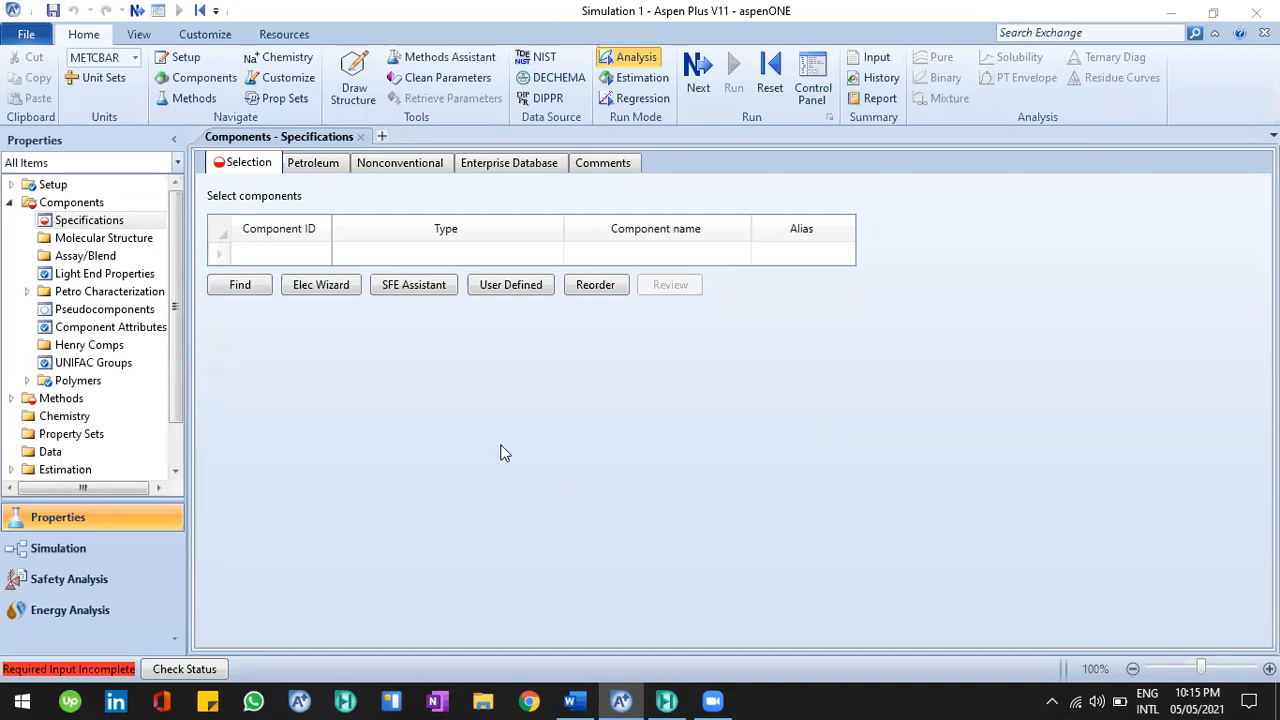
Step: Switch to the Aspen Training Lecture 4 Word document and review the topics to be covered
left_click(62, 556)
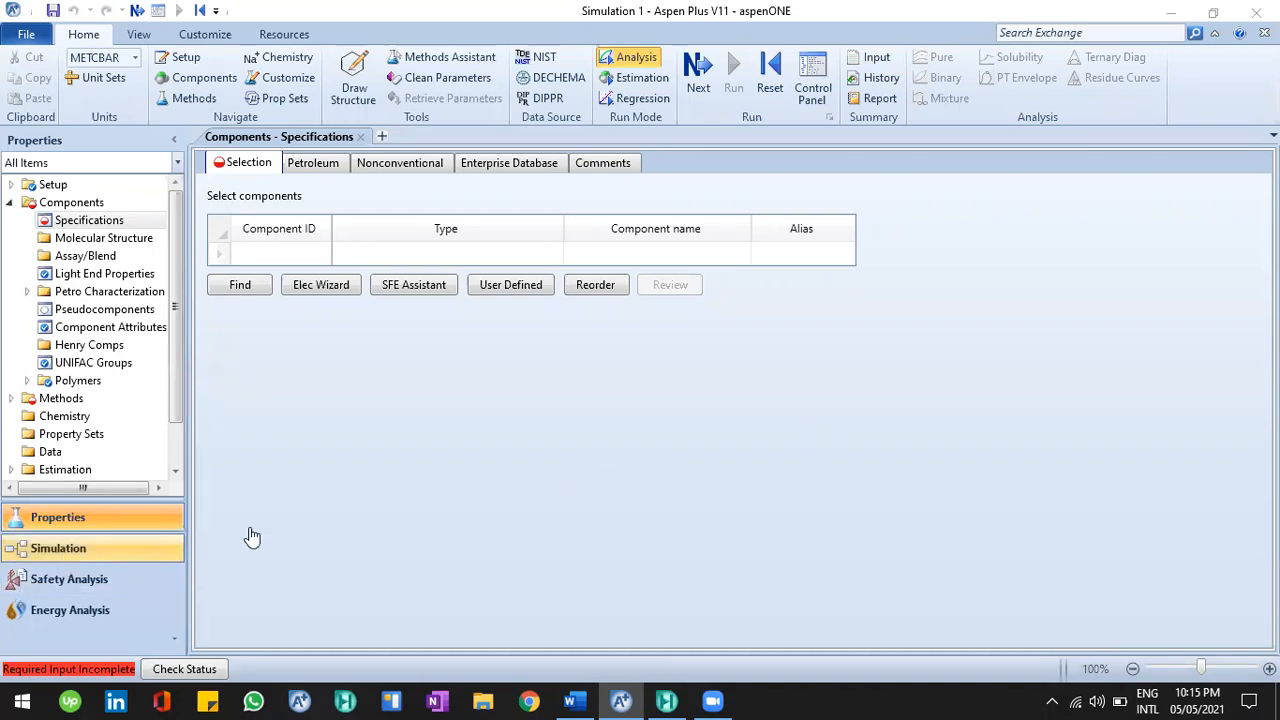
key("alt+Tab")
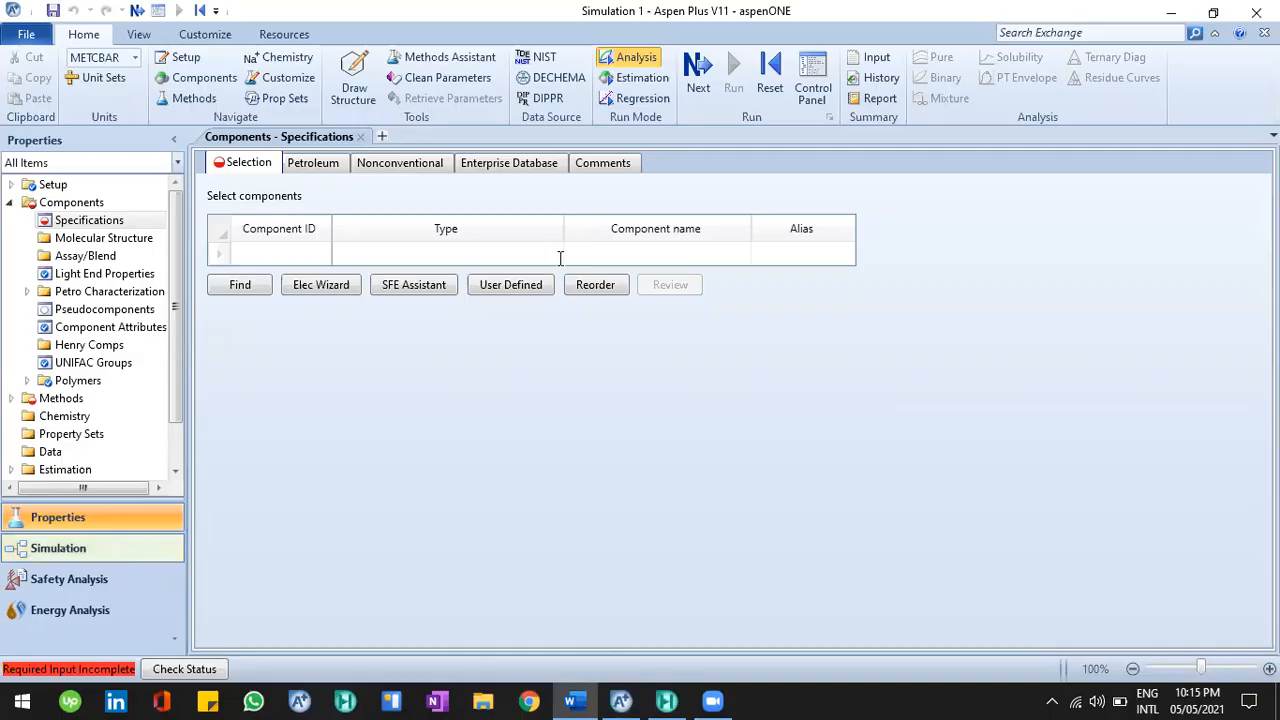
scroll(562, 265, "down", 1)
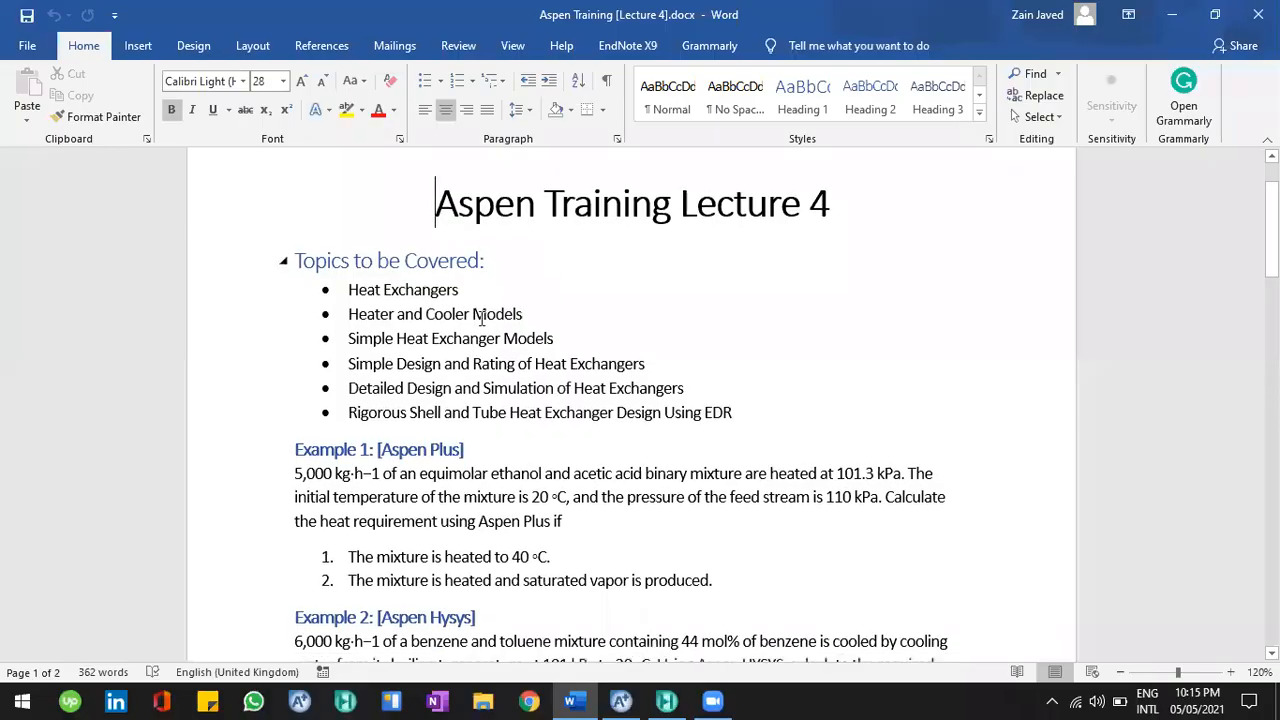
left_click_drag(349, 281, 521, 383)
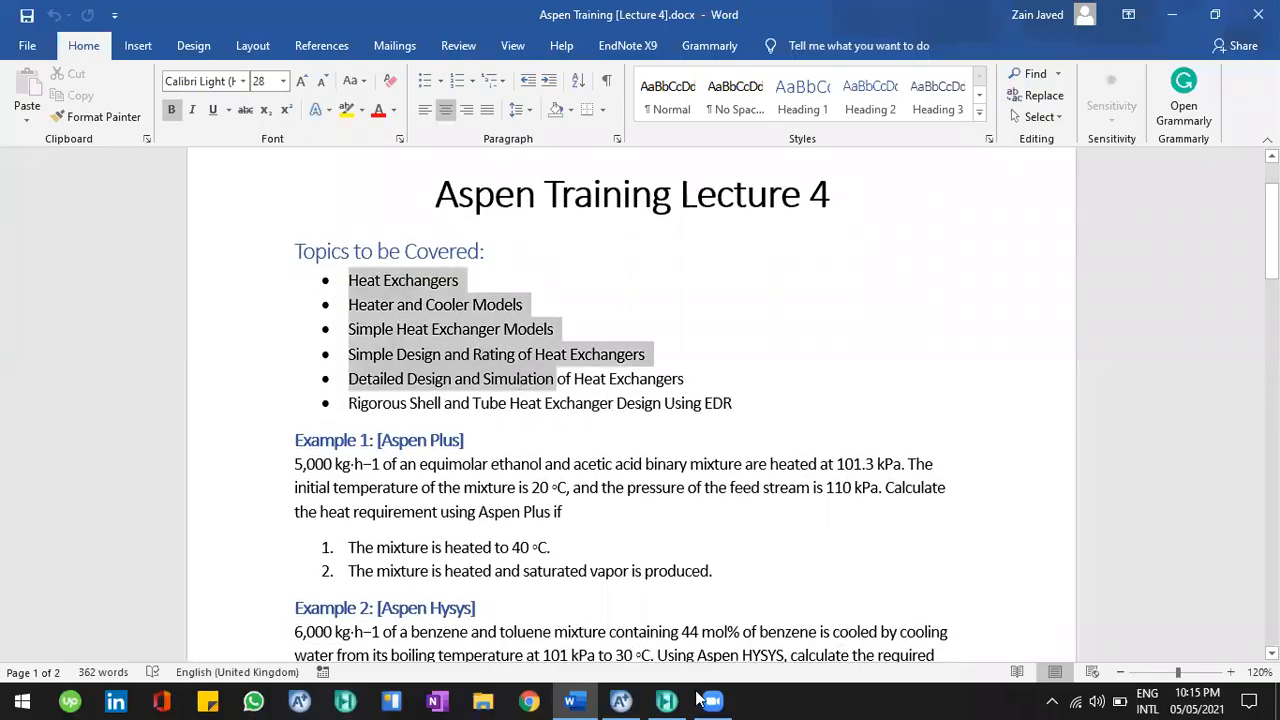
left_click(521, 383)
Step: Switch back to Aspen Plus, open the Simulation environment and bring up the exchanger models
left_click(614, 698)
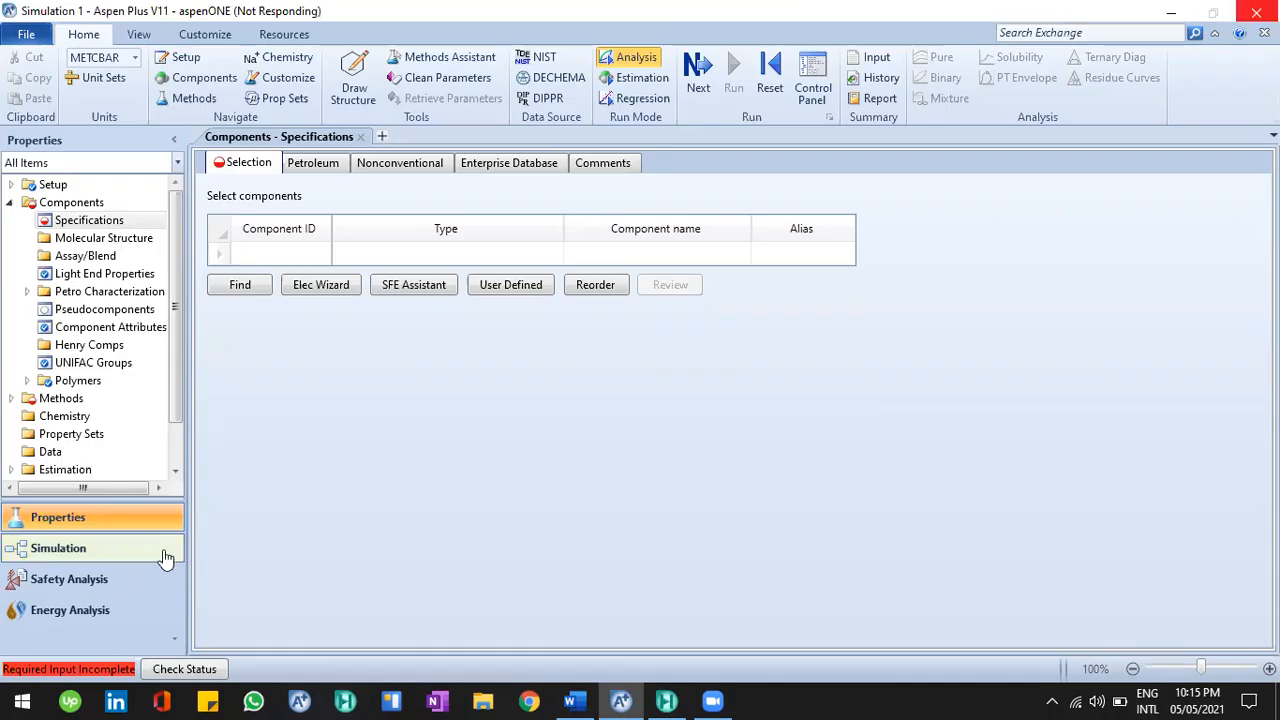
left_click(163, 558)
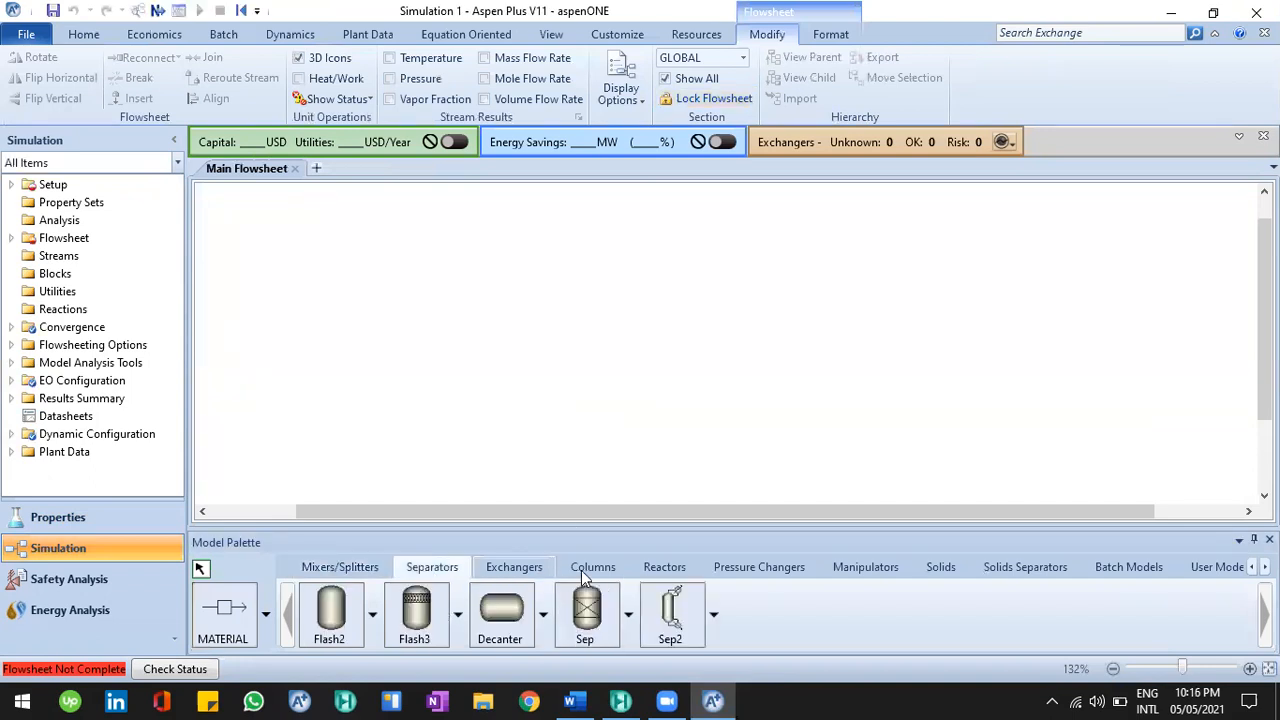
left_click(651, 574)
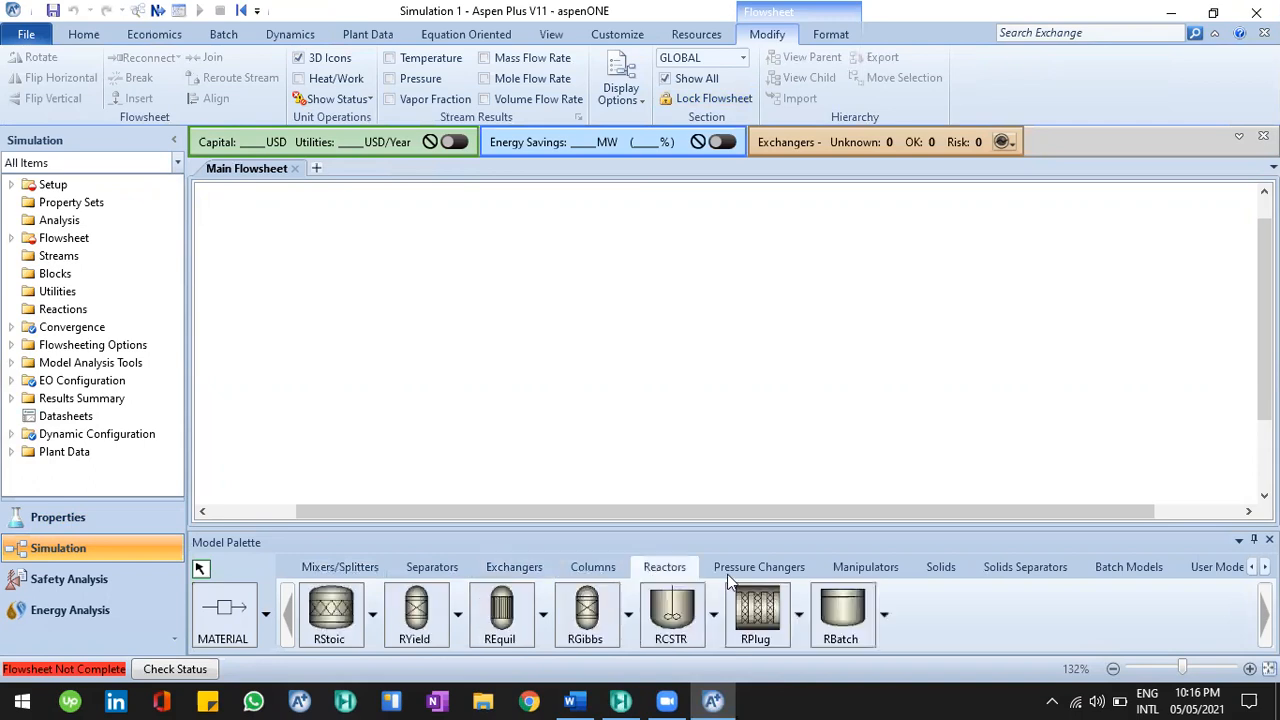
left_click(727, 574)
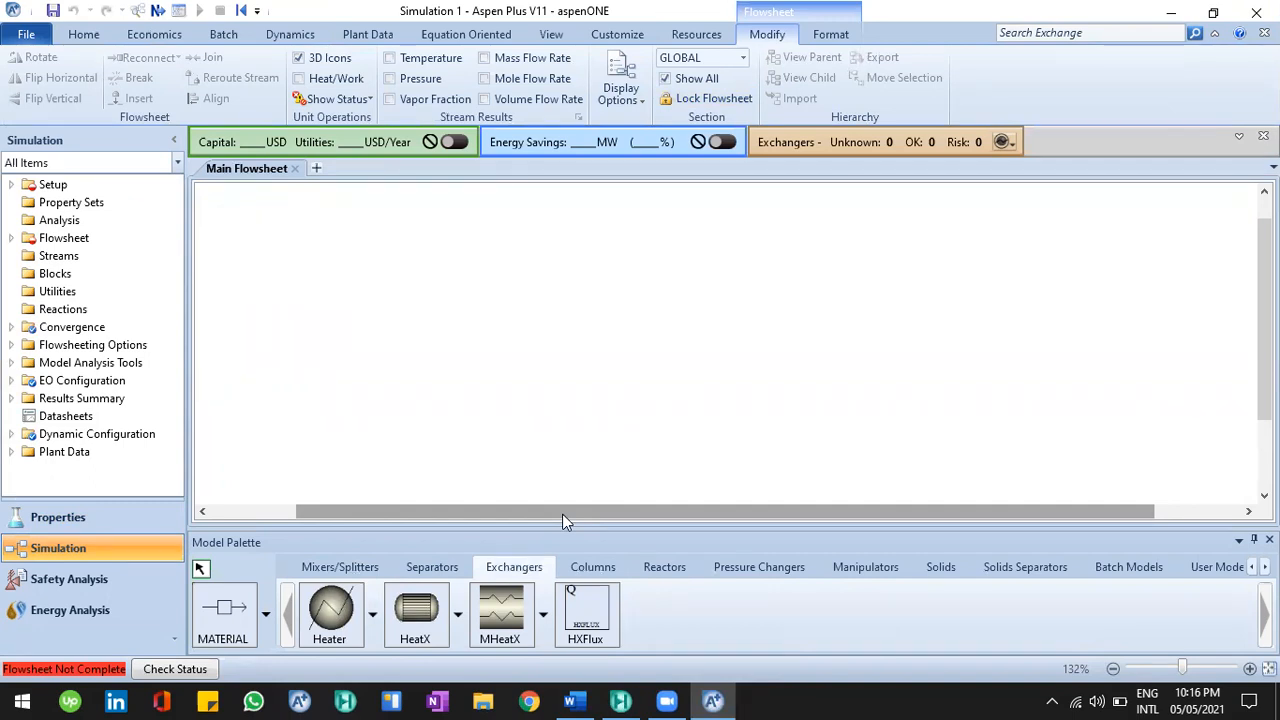
left_click(593, 572)
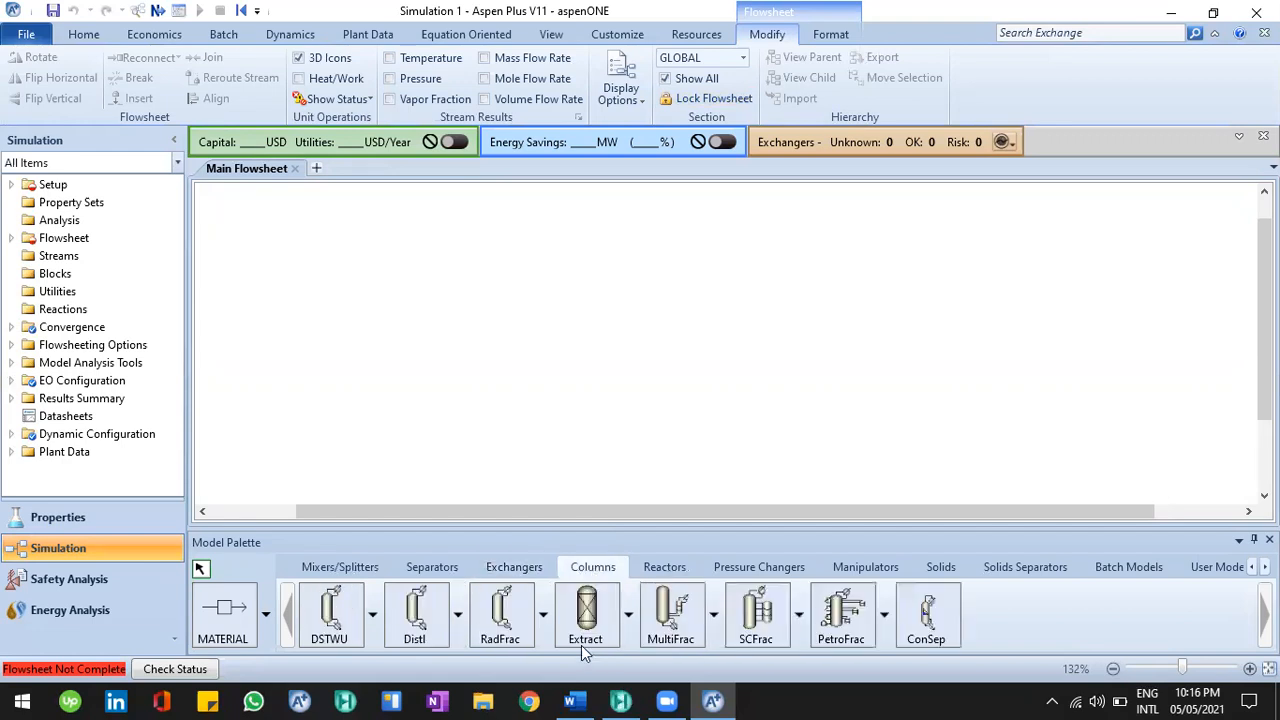
left_click(511, 573)
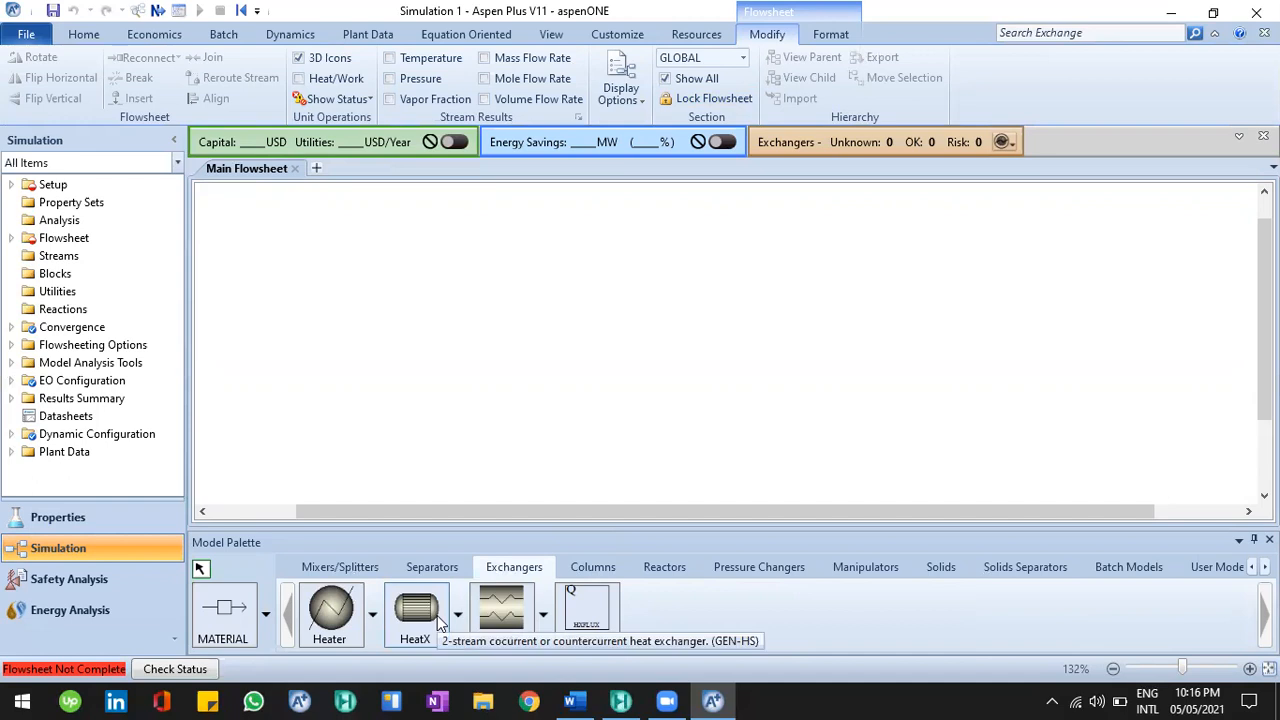
Step: Place a HeatX exchanger block on the main flowsheet and delete it
left_click(440, 622)
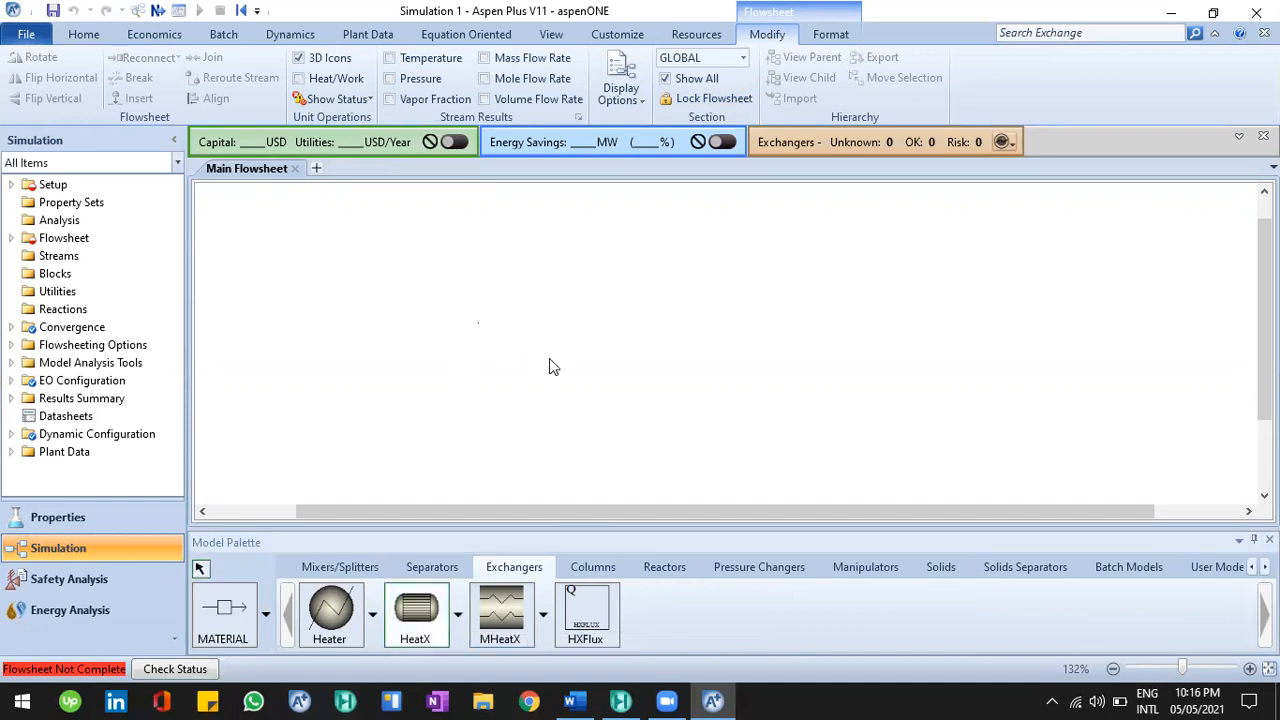
left_click(479, 322)
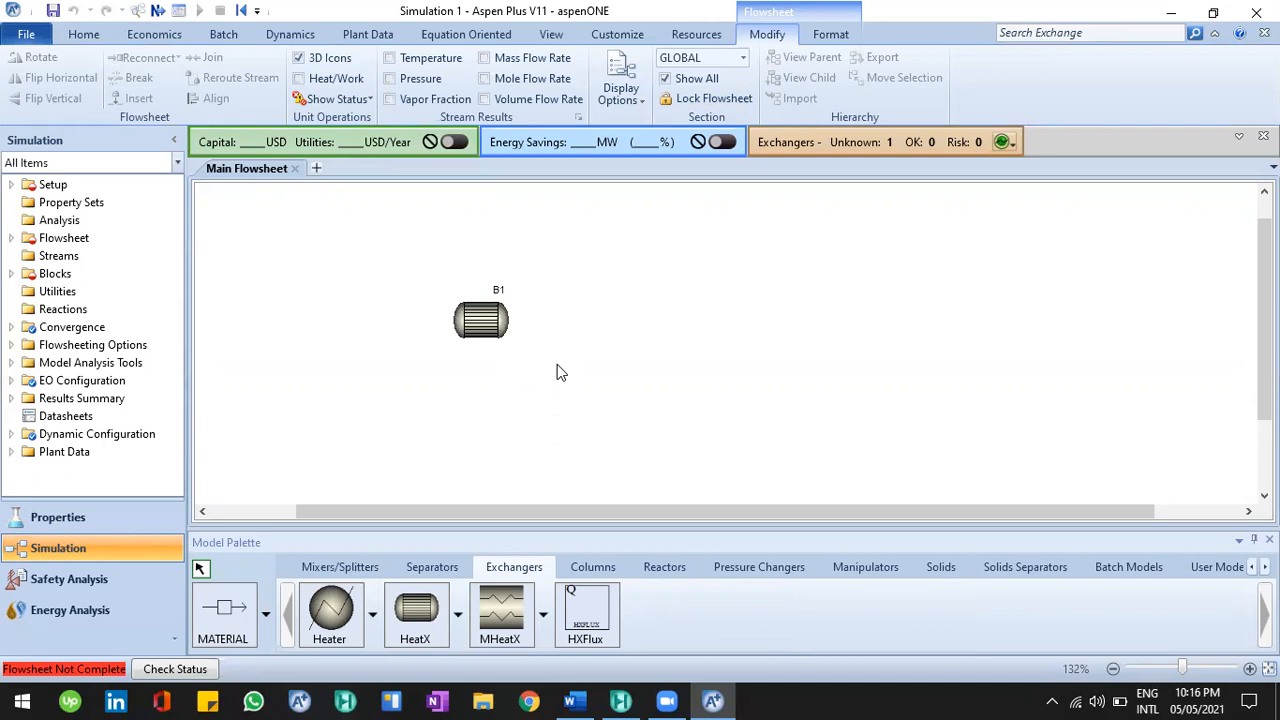
left_click(500, 326)
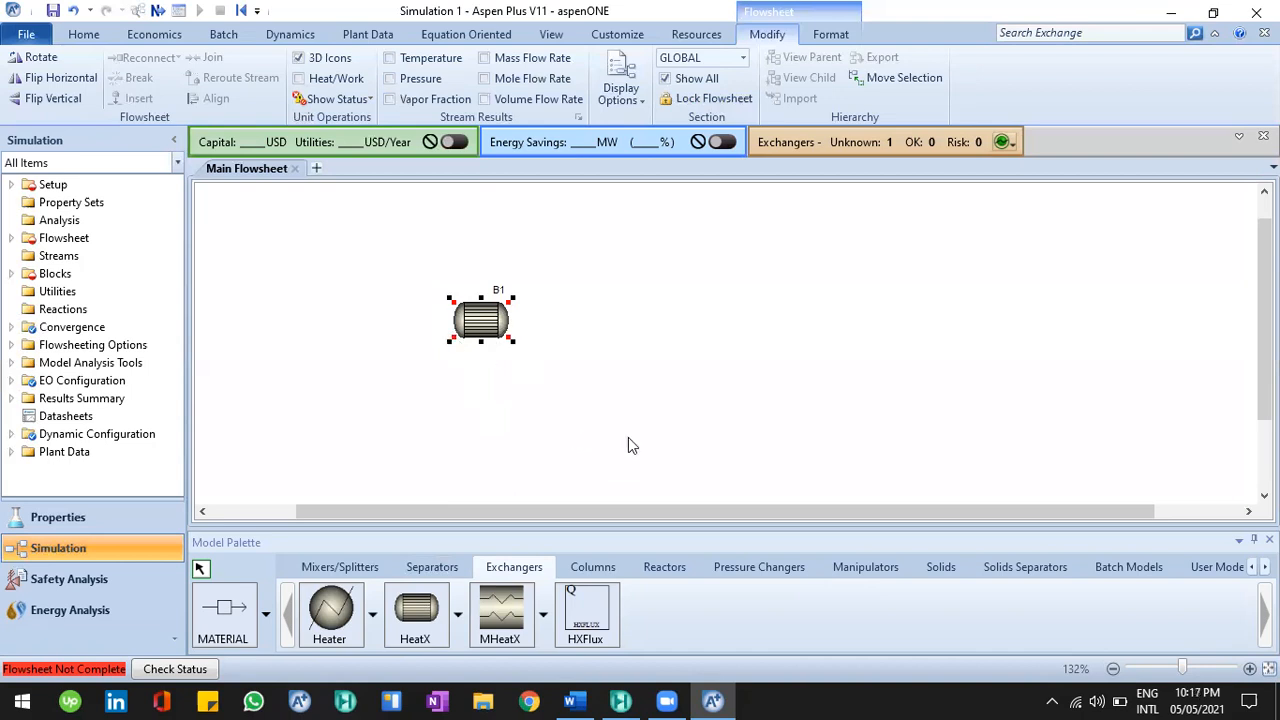
key("Delete")
key("Return")
Step: Place a Heater block on the empty main flowsheet
left_click(577, 694)
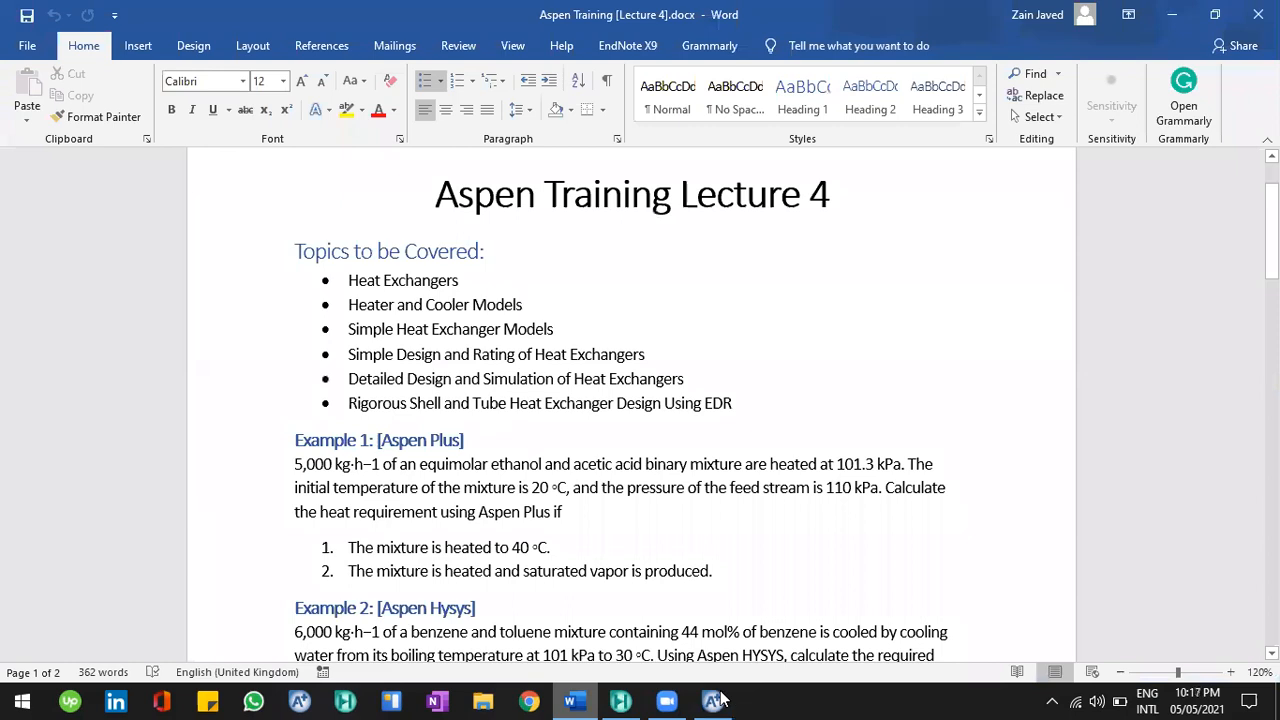
key("alt+Tab")
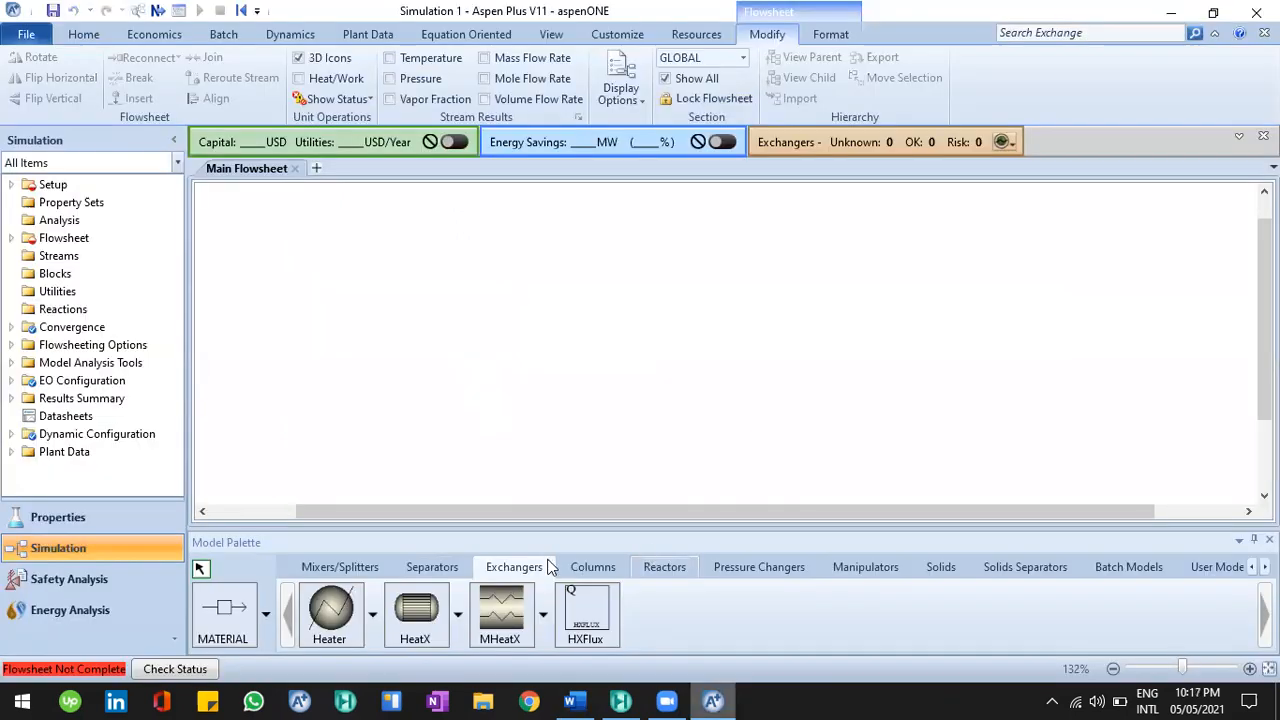
left_click(384, 566)
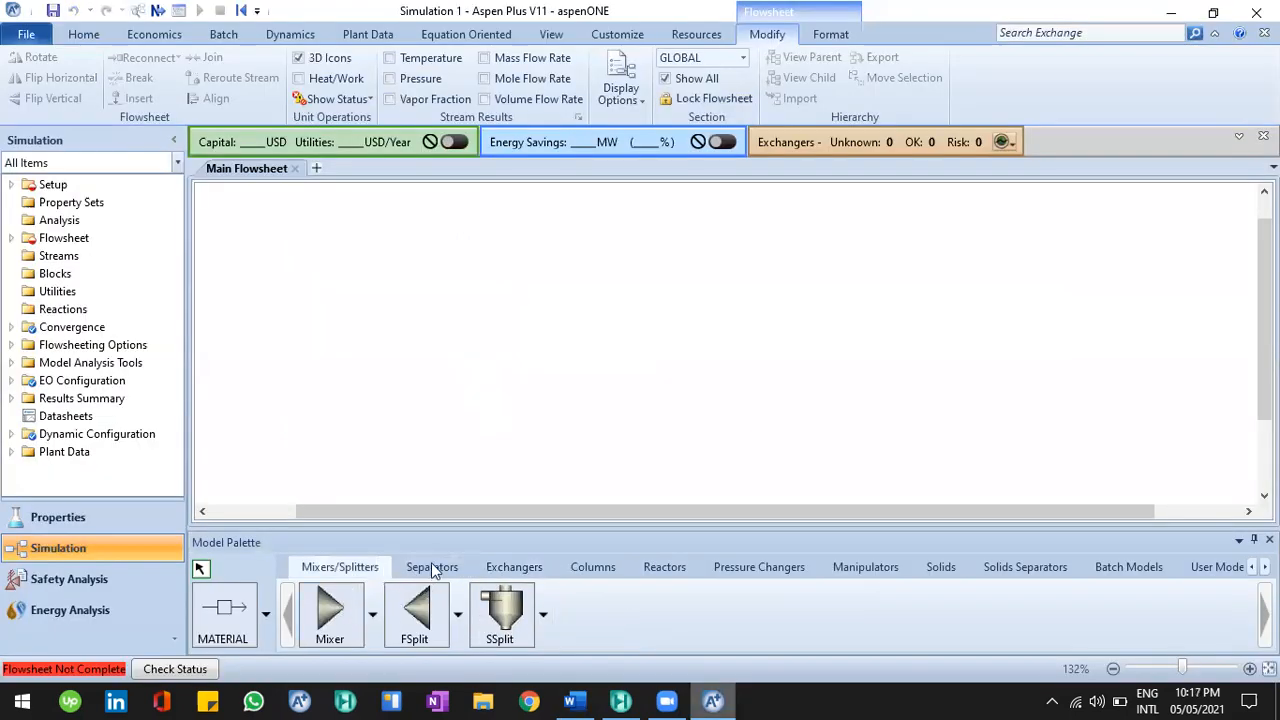
left_click(533, 577)
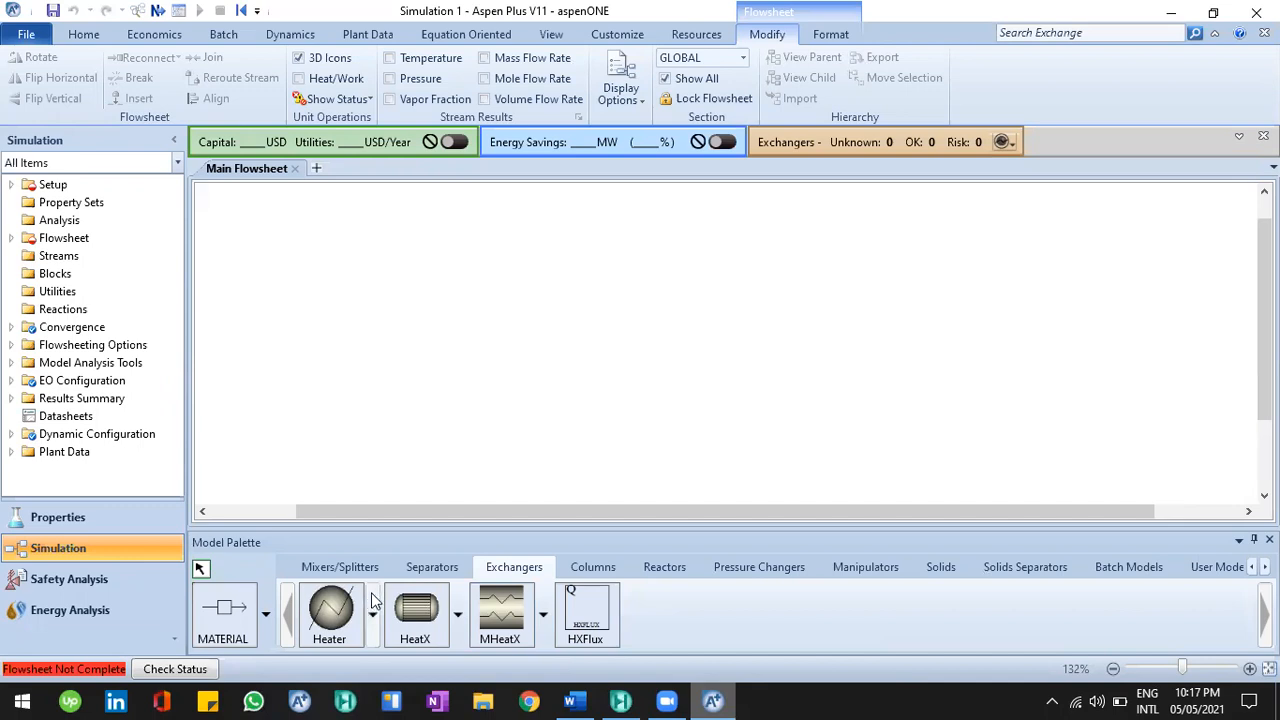
left_click(332, 610)
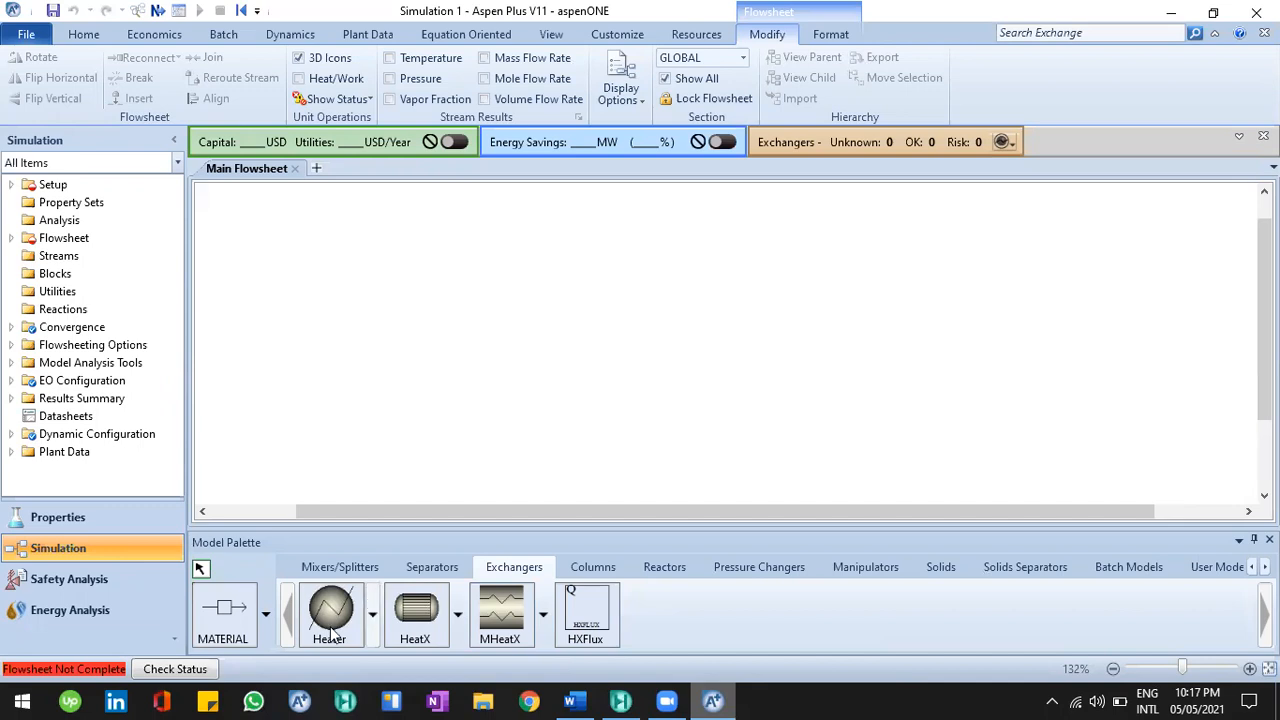
left_click(460, 315)
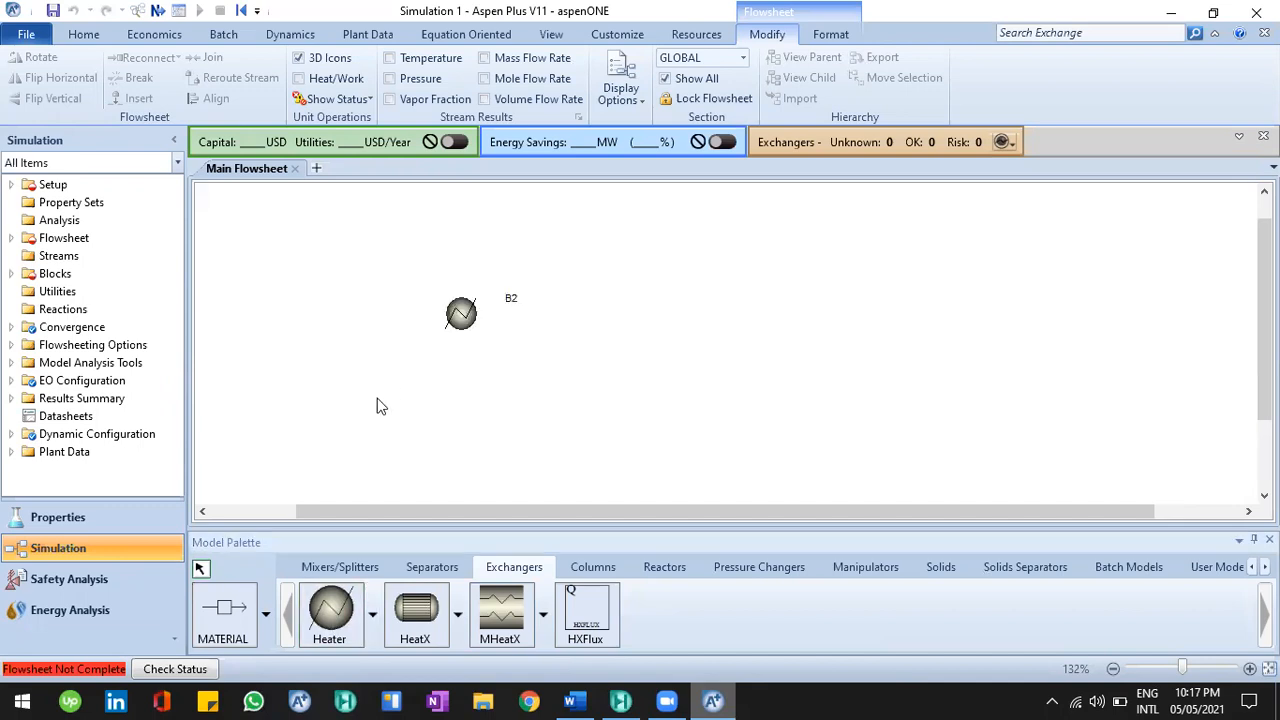
Step: Reposition the Heater block slightly on the flowsheet
scroll(392, 391, "up", 3)
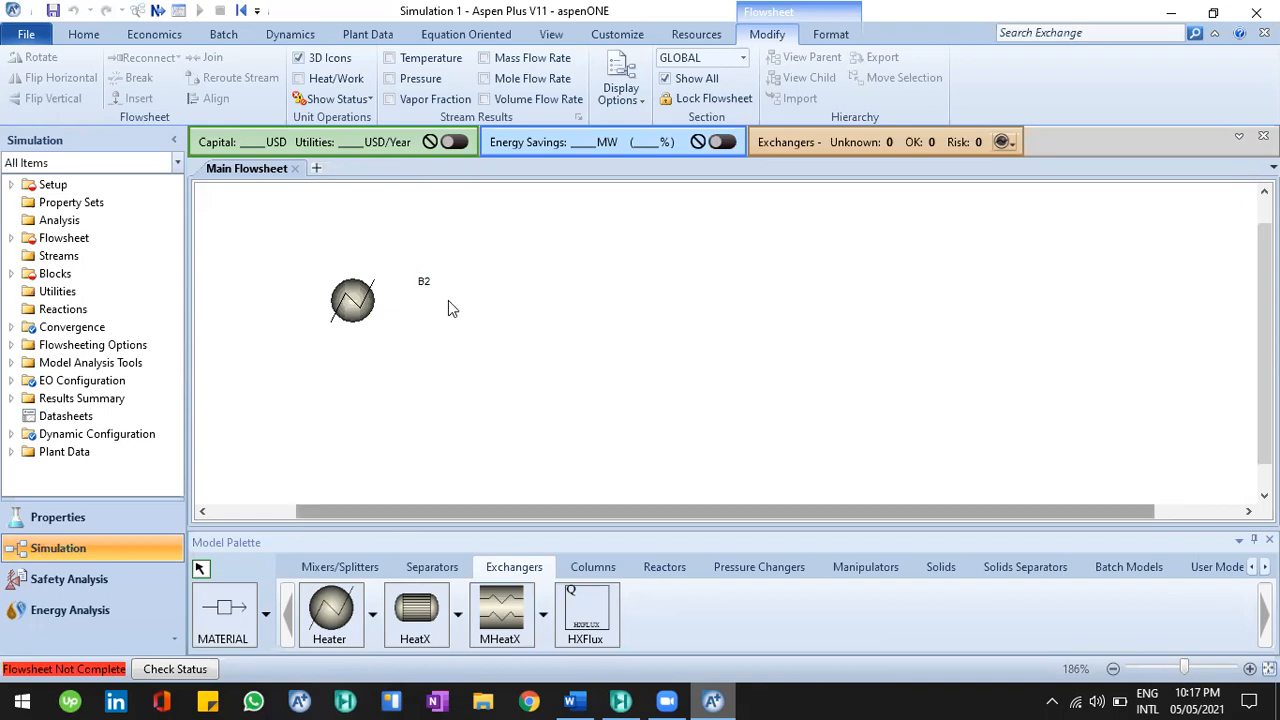
scroll(448, 300, "left", 2)
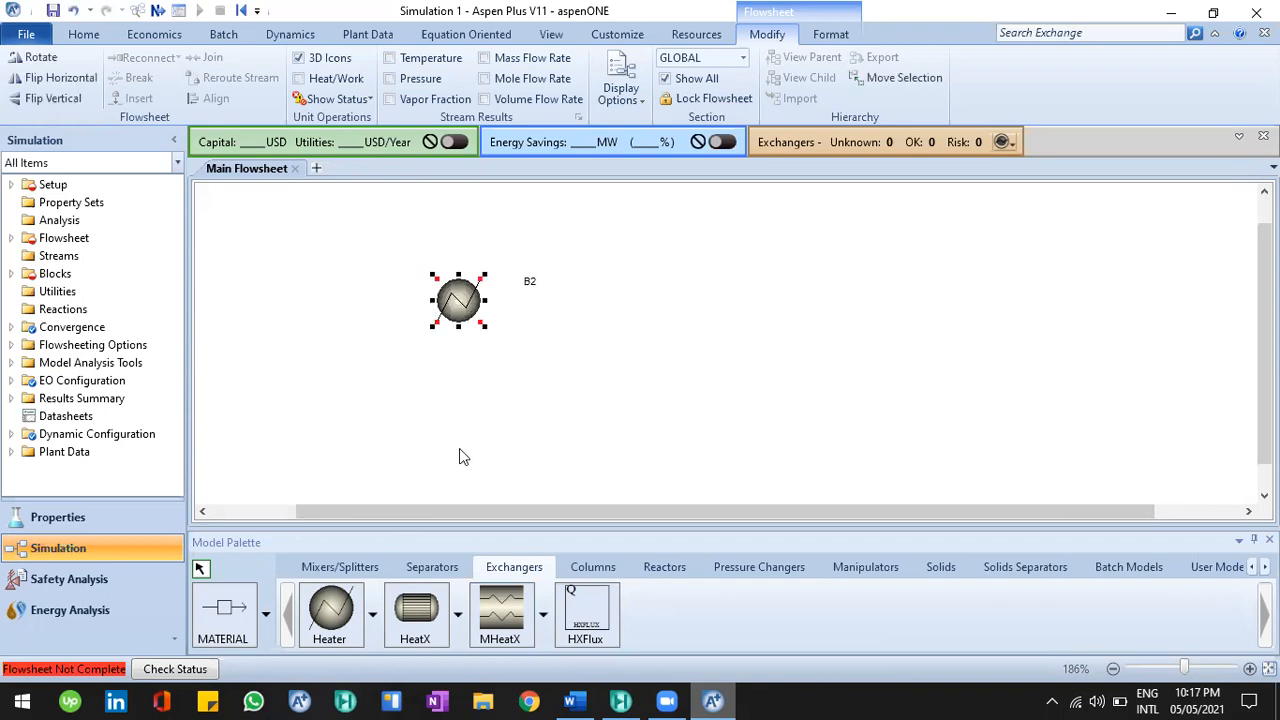
left_click(447, 293)
left_click_drag(447, 293, 467, 313)
left_click(453, 411)
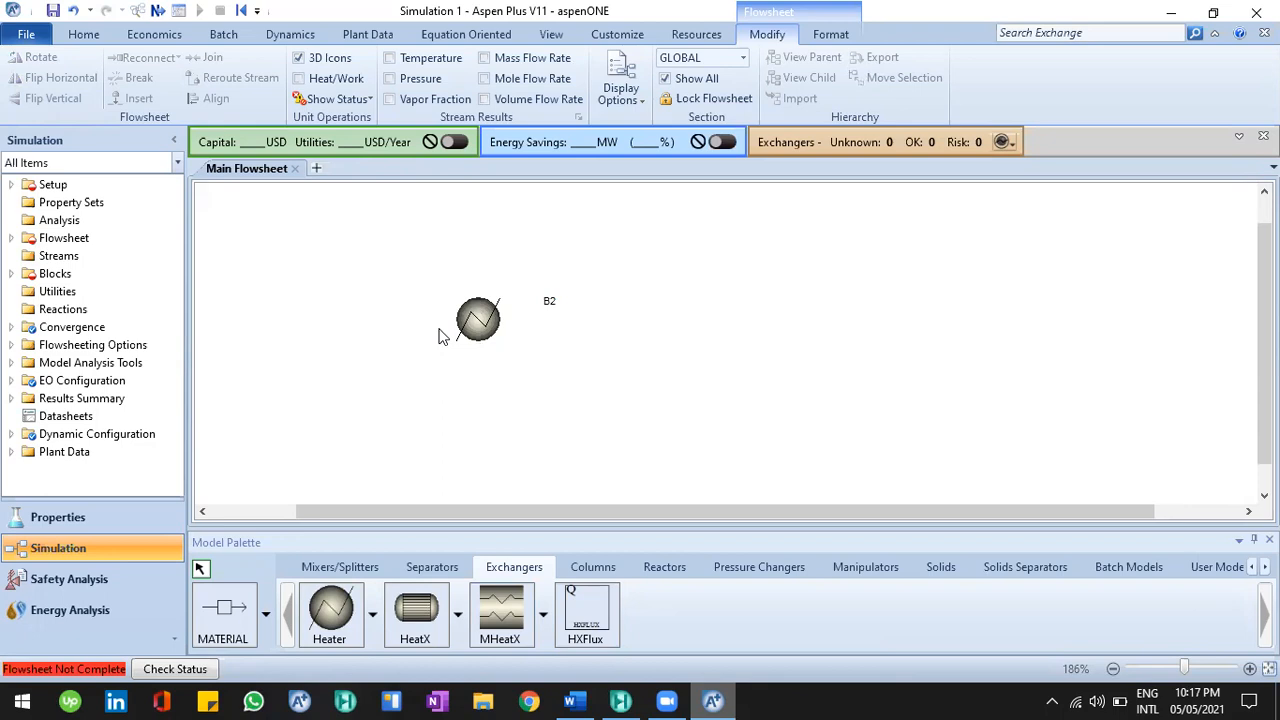
left_click(483, 334)
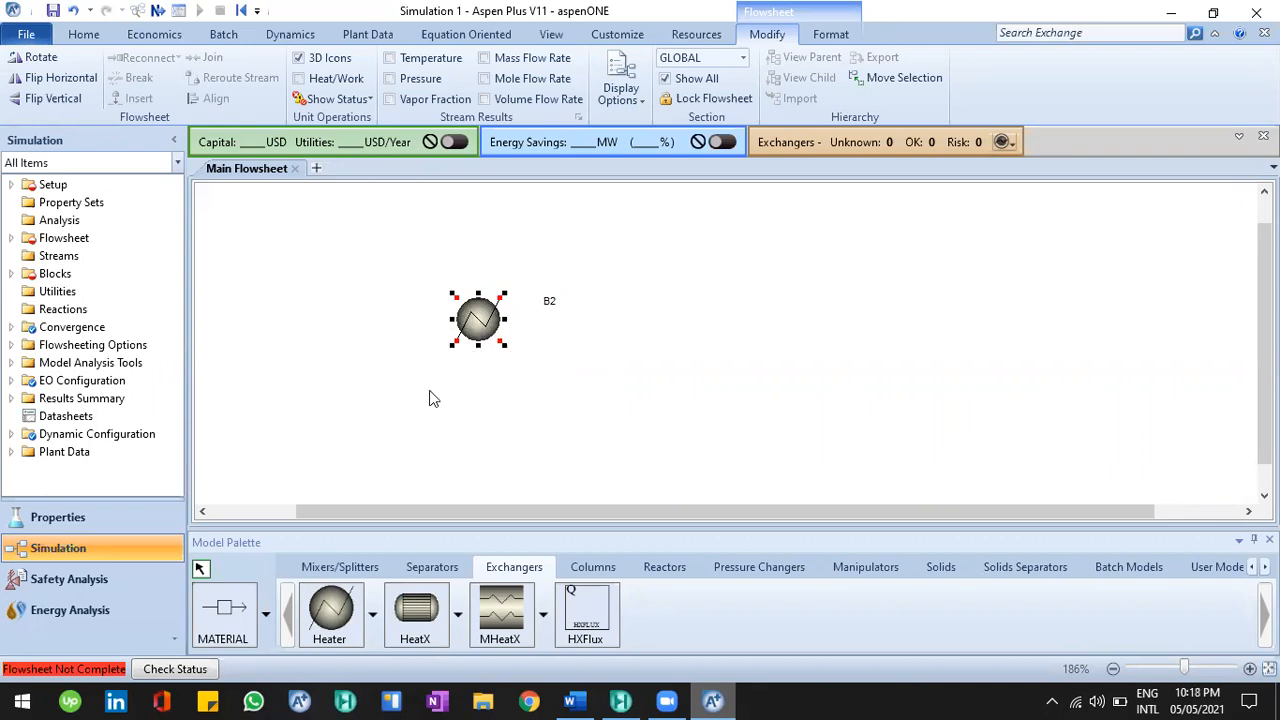
left_click(466, 363)
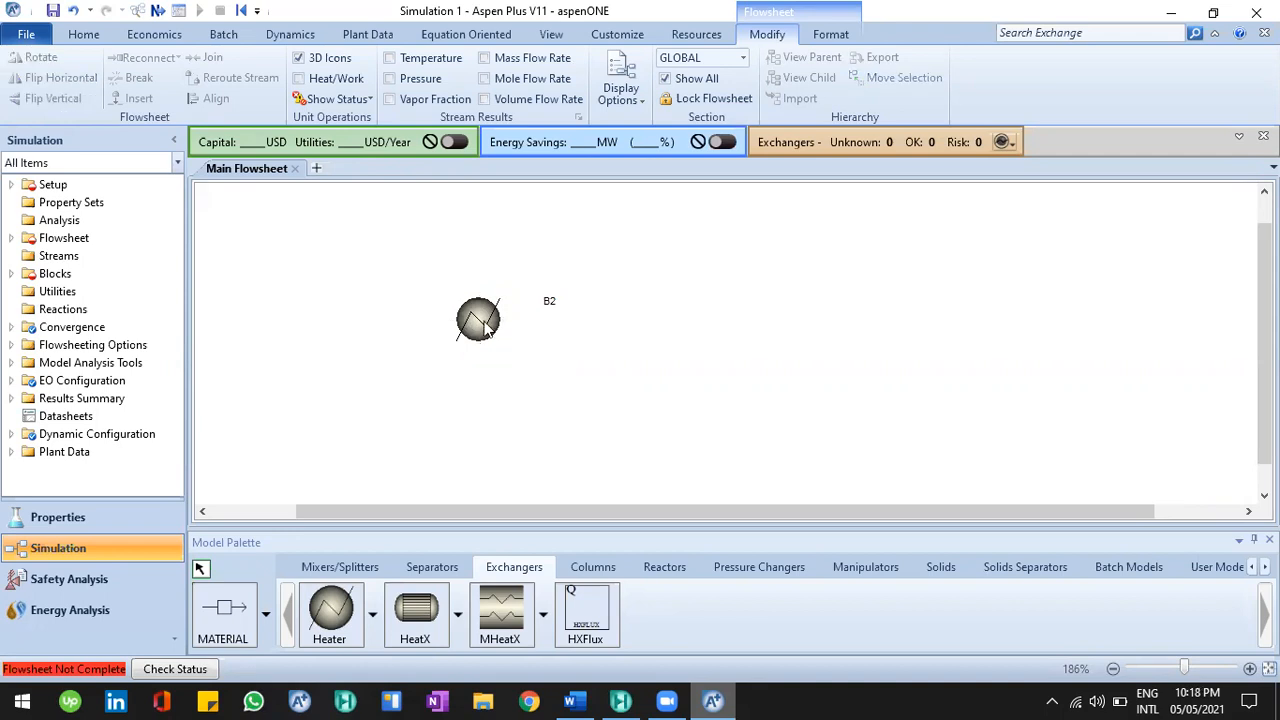
left_click(471, 377)
left_click_drag(469, 328, 450, 318)
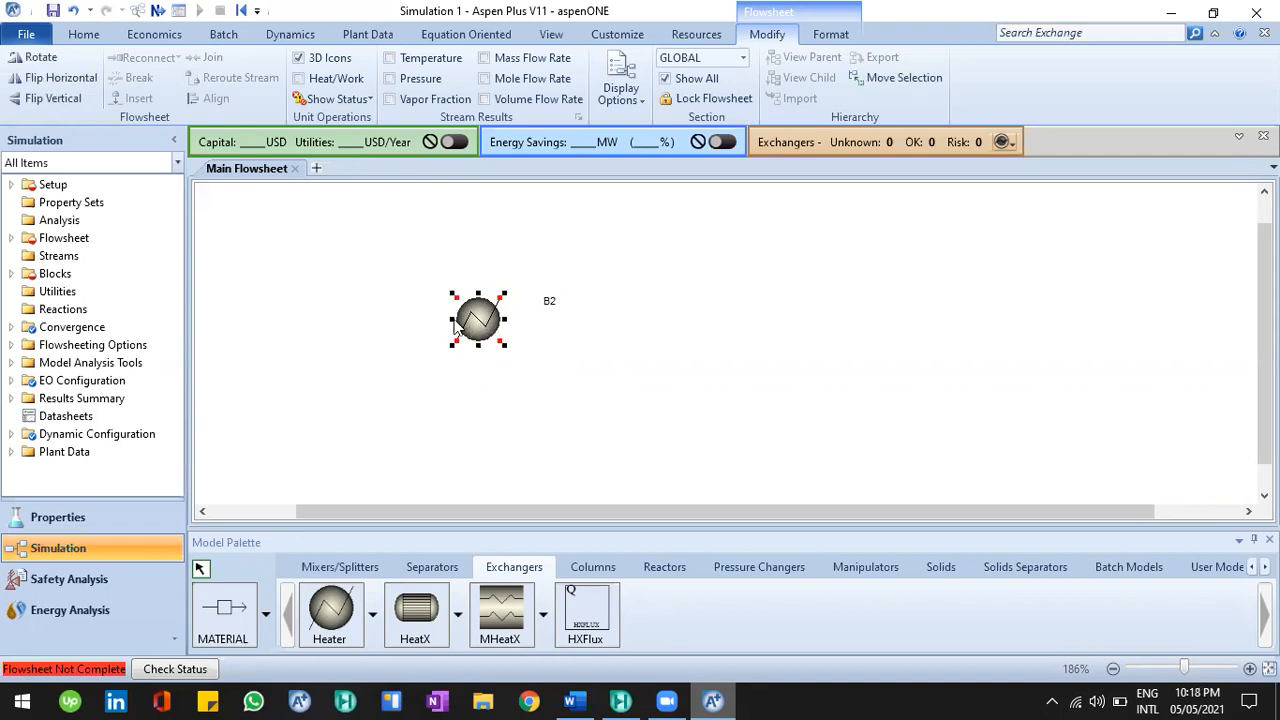
Step: Move the Heater's B2 label directly above its icon
left_click(729, 570)
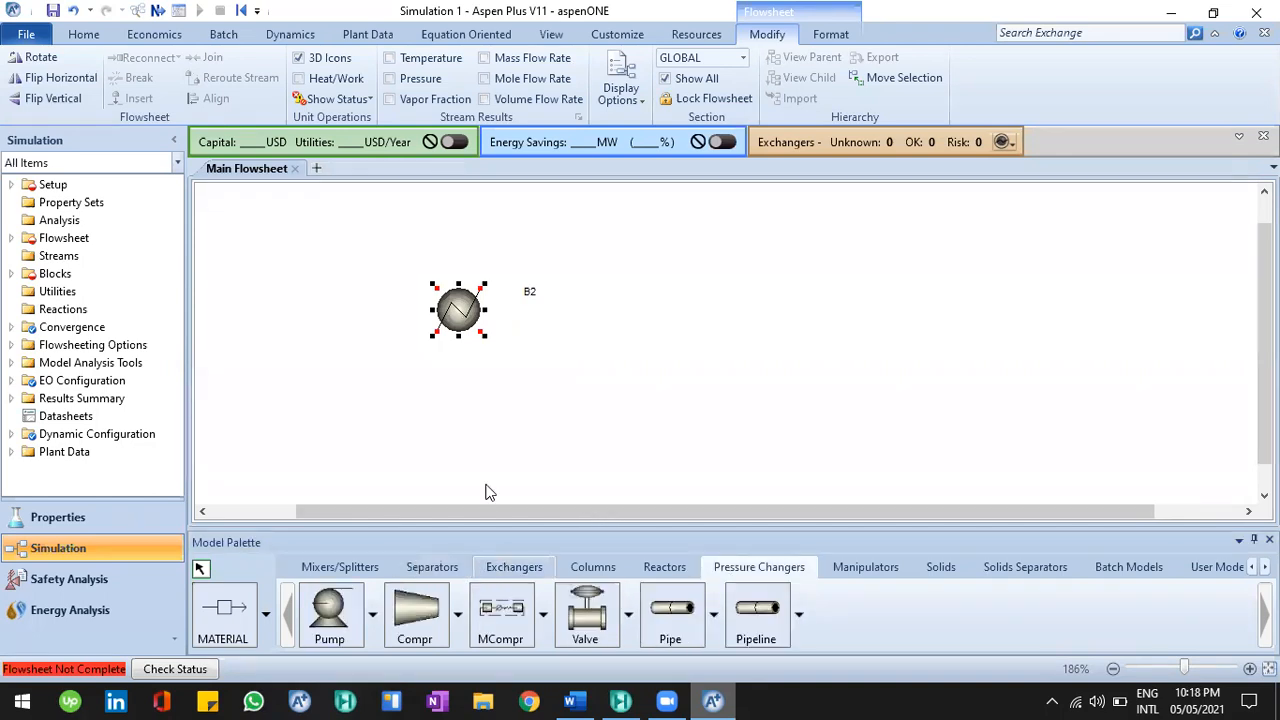
left_click(514, 567)
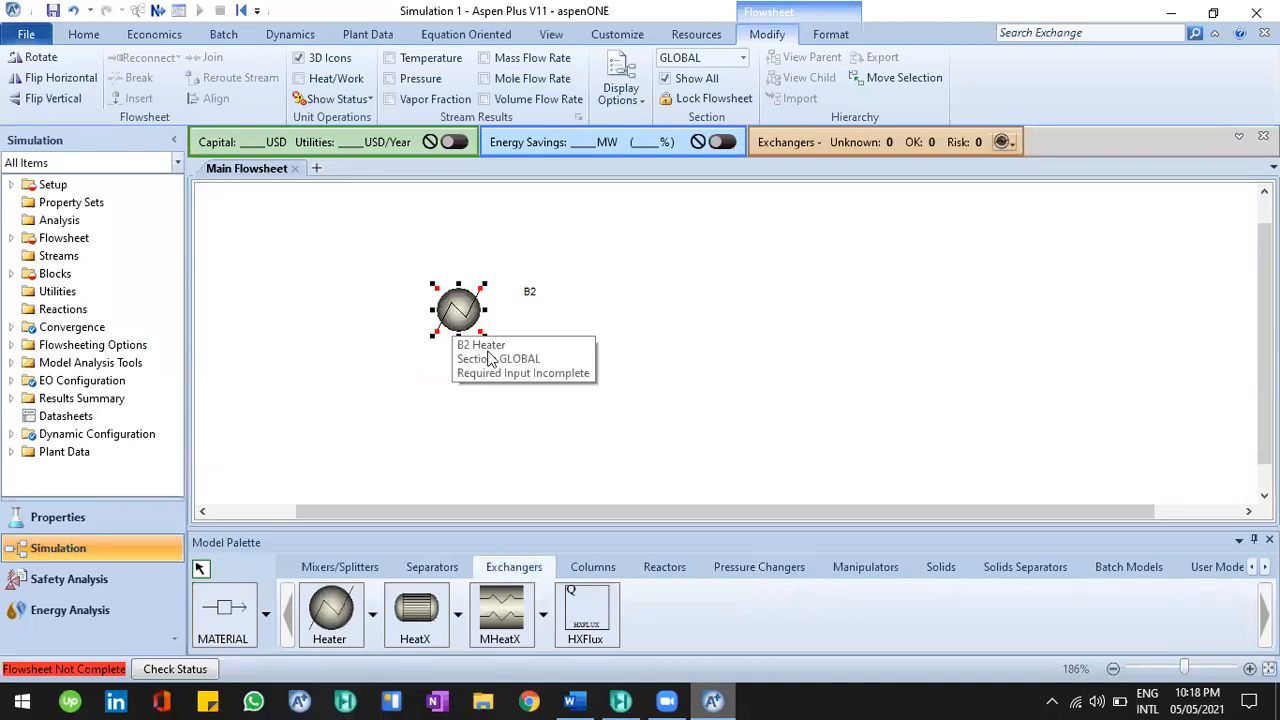
left_click(526, 300)
left_click_drag(530, 294, 461, 274)
left_click(481, 326)
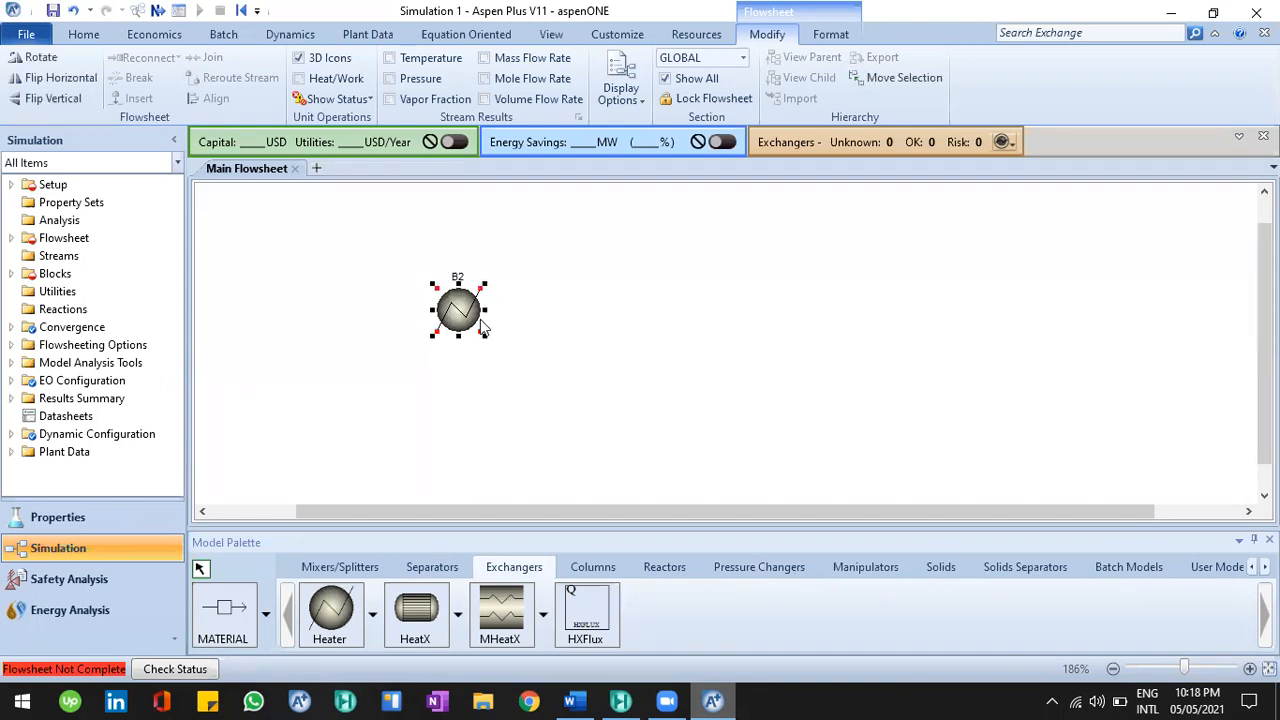
left_click(545, 430)
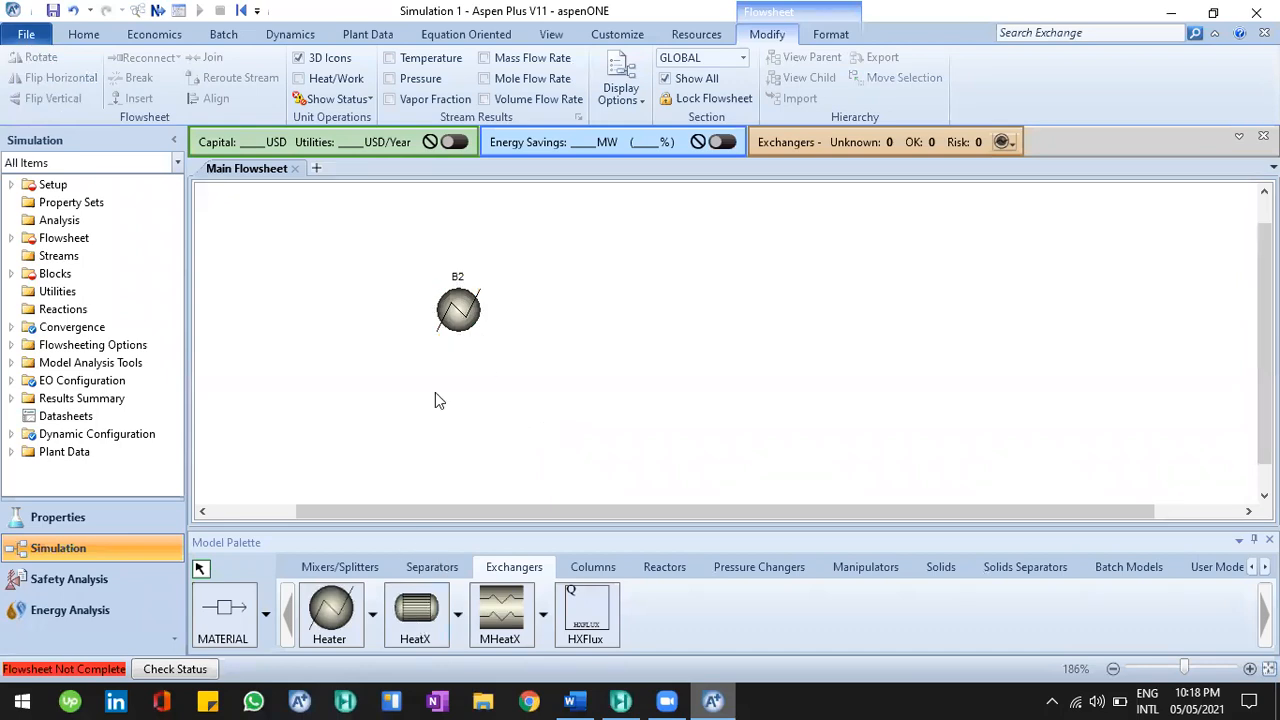
Step: Connect one inlet and one outlet material stream to the Heater block B2
left_click(220, 622)
left_click(381, 291)
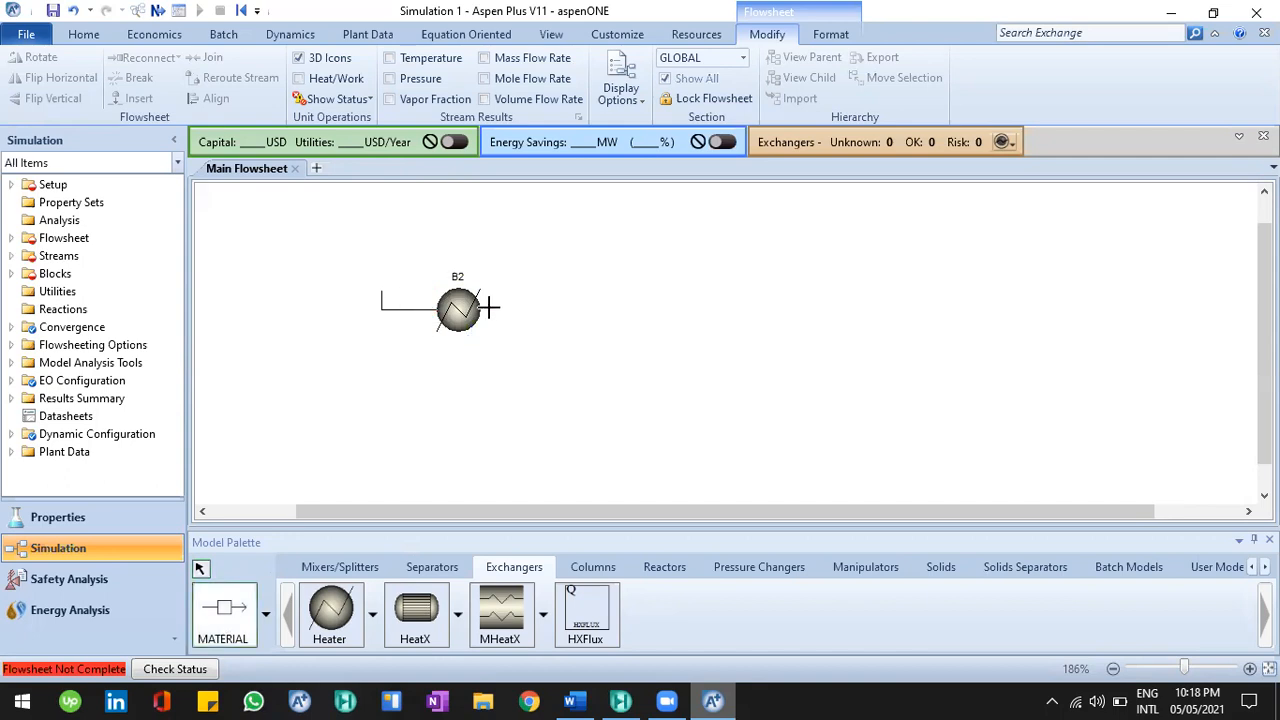
left_click(557, 314)
Step: Place a HeatX block on the flowsheet beyond the heater's outlet and connect an inlet material stream to it
left_click(425, 632)
left_click(802, 320)
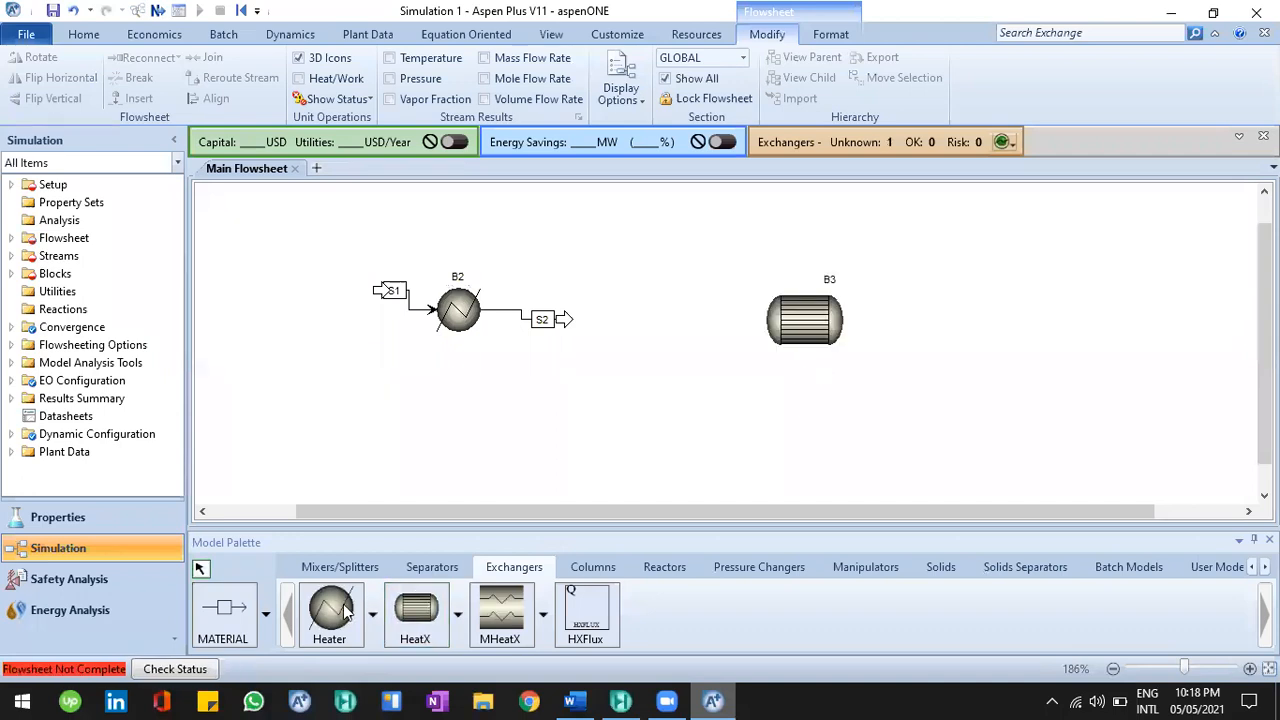
left_click(757, 319)
left_click(686, 319)
Step: Try to add a second material stream to the HeatX block B3
left_click(823, 349)
left_click(863, 393)
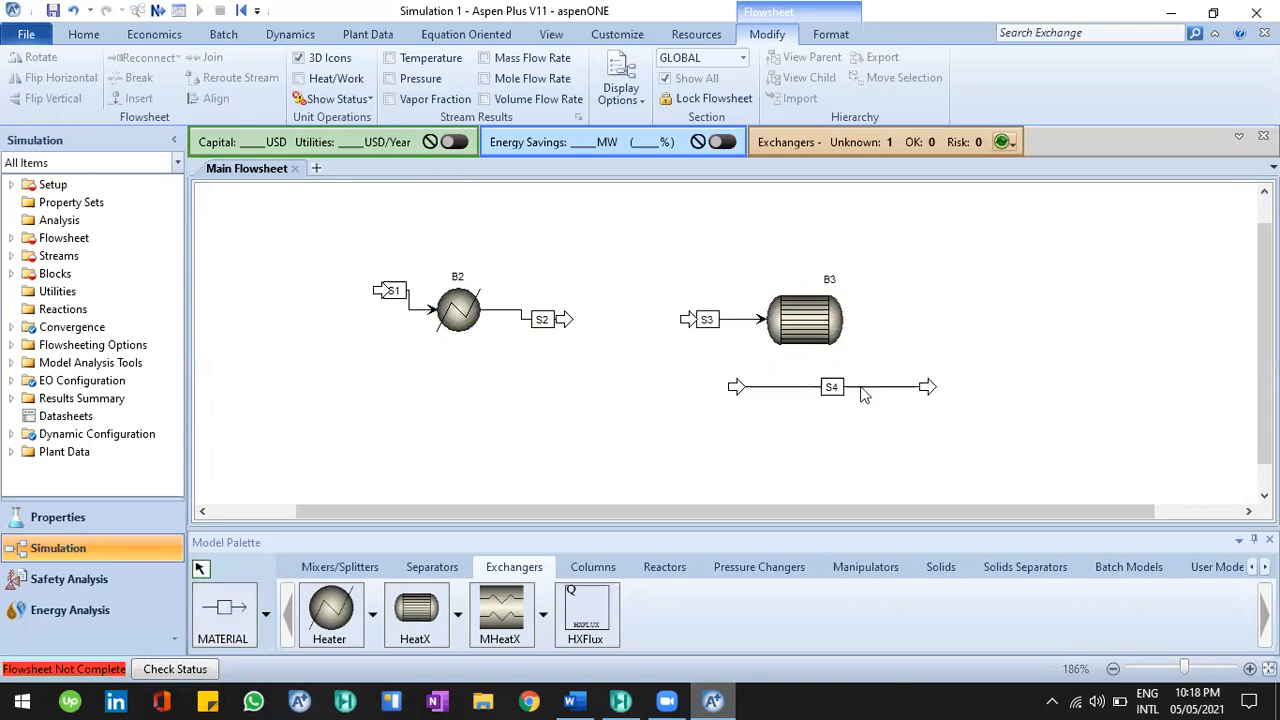
left_click(700, 377)
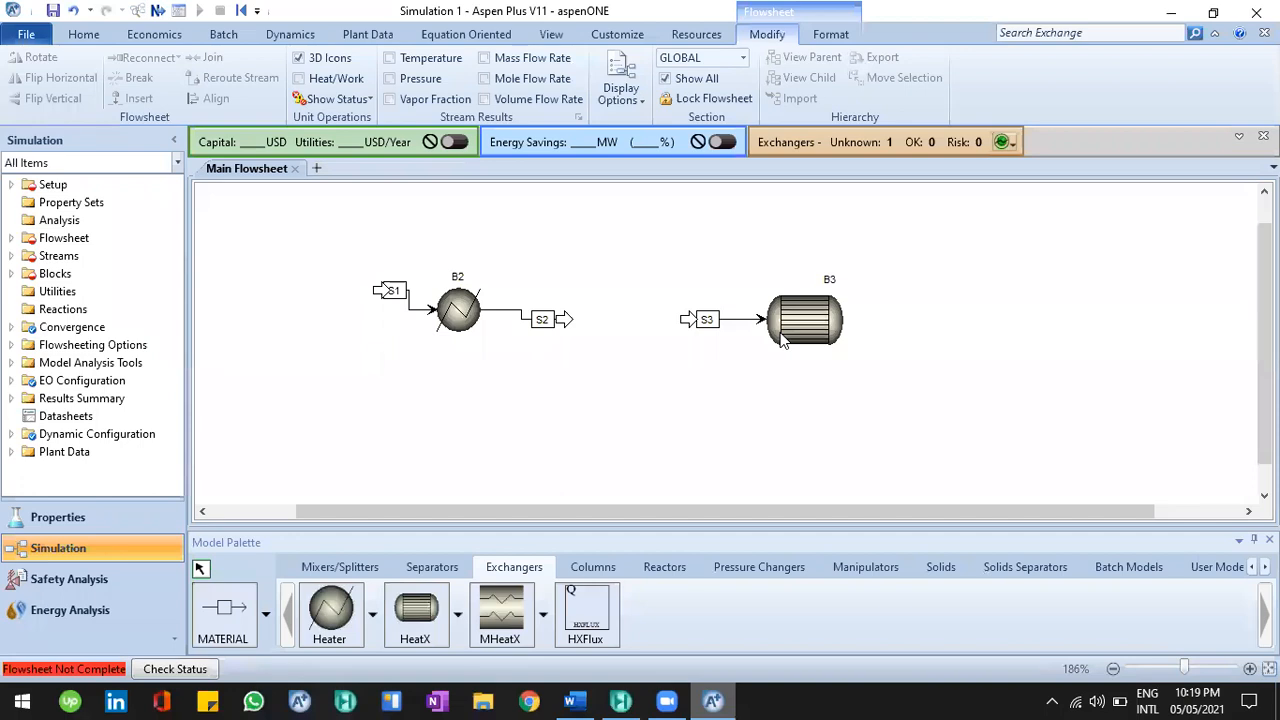
left_click(766, 322)
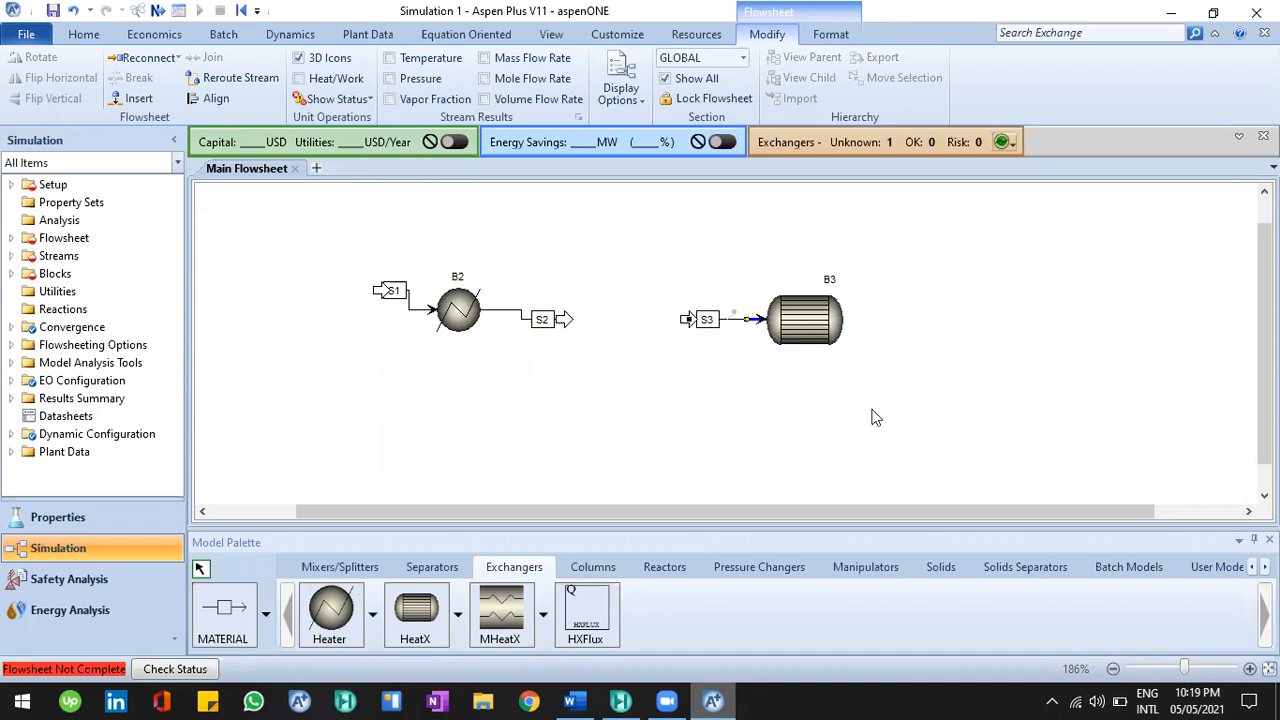
Step: Place an MHeatX block beyond the HeatX block B3 and spread the two blocks apart on the flowsheet
left_click(524, 613)
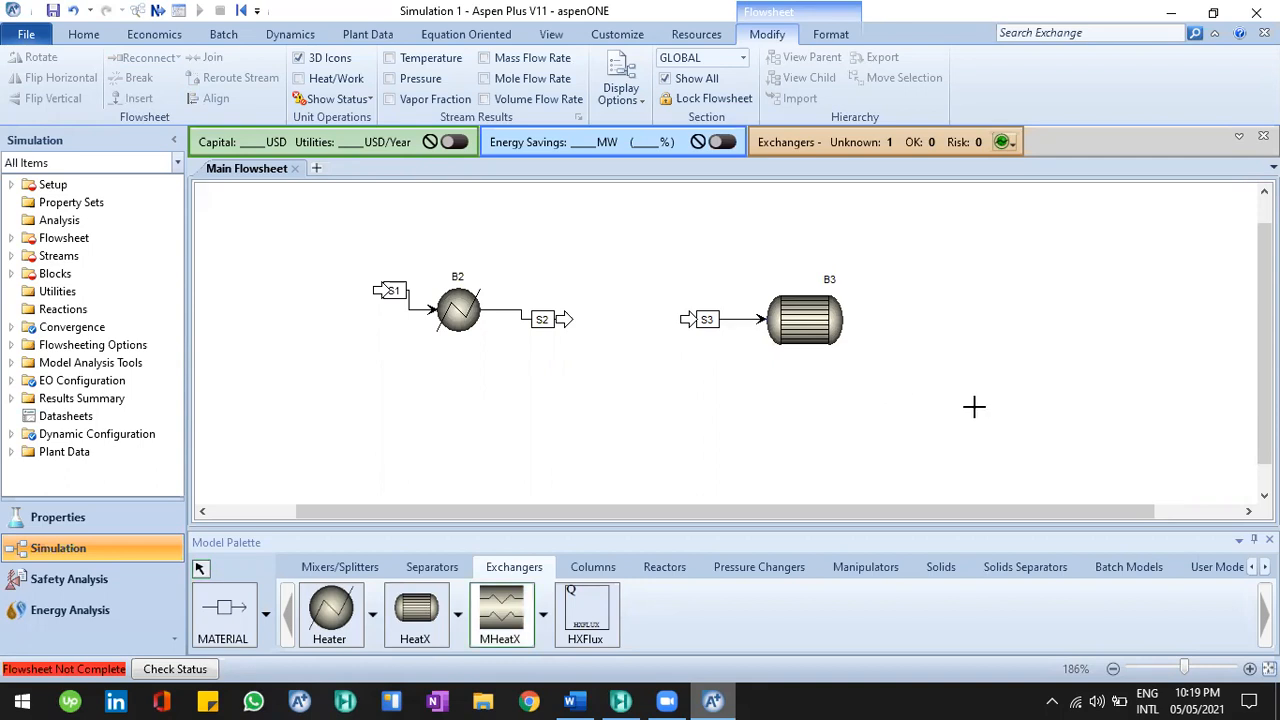
left_click(957, 381)
left_click_drag(805, 318, 720, 269)
left_click(722, 277)
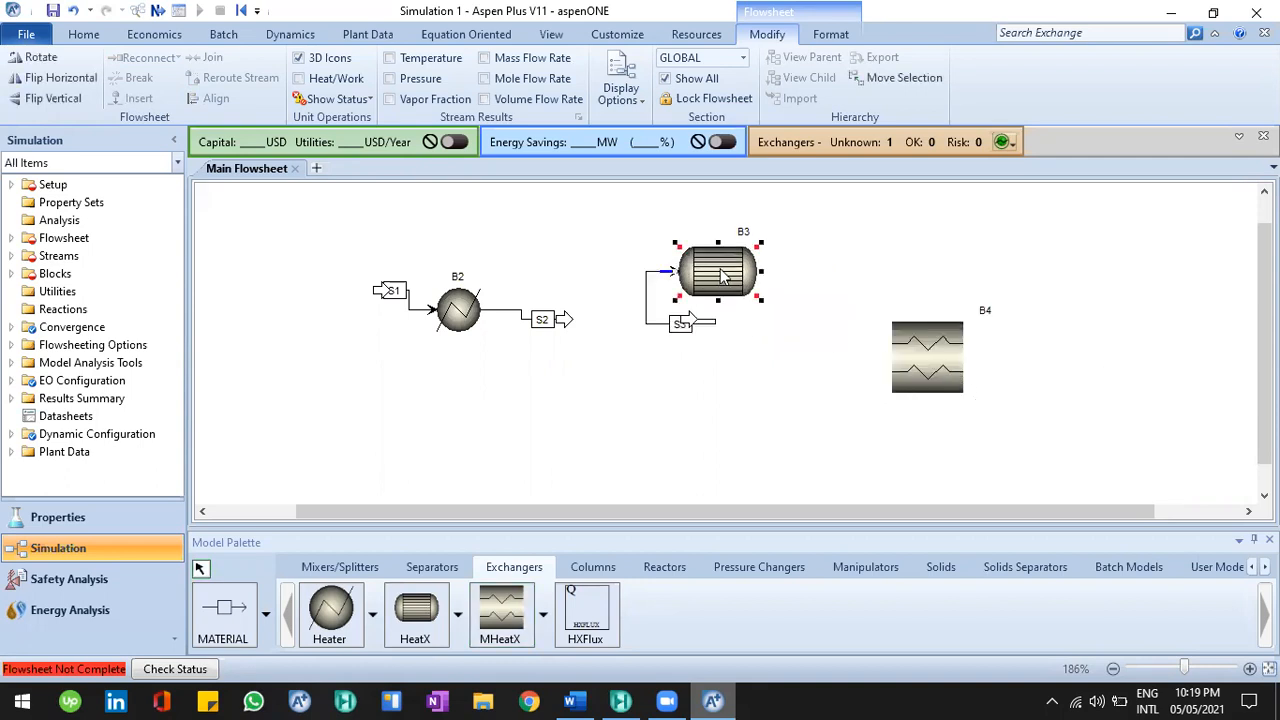
left_click(925, 375)
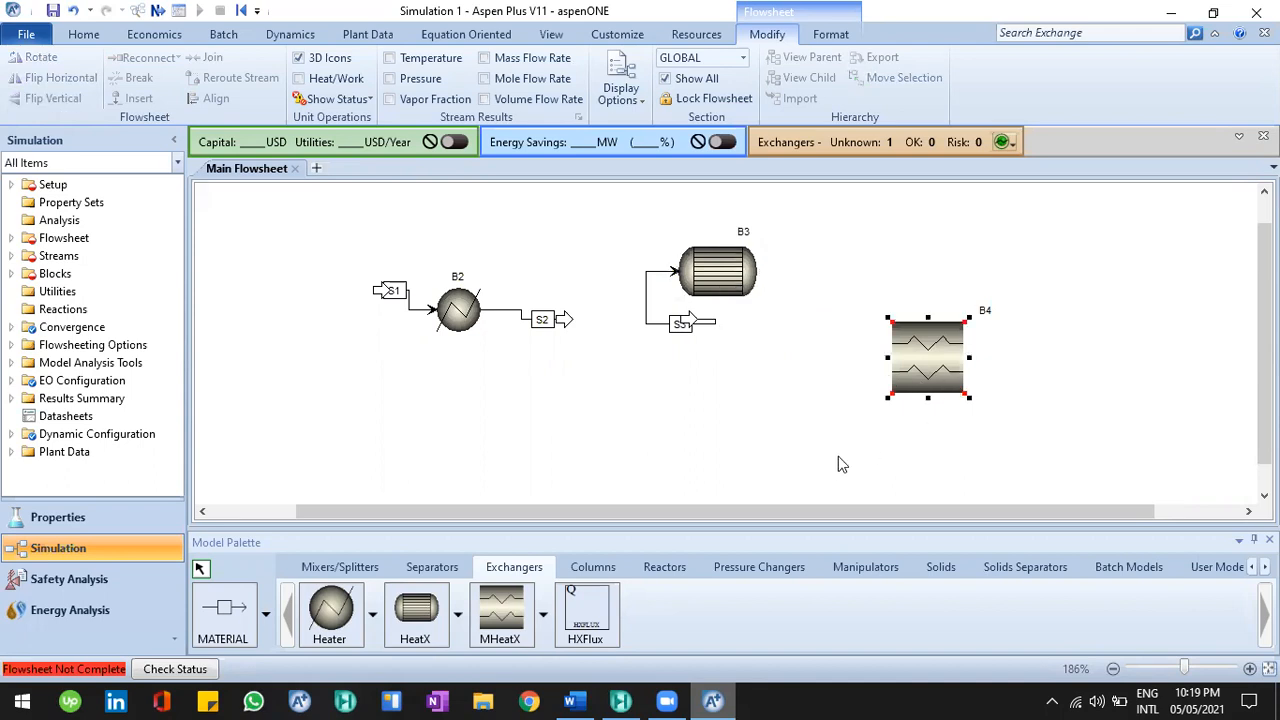
left_click_drag(928, 360, 957, 379)
left_click(947, 440)
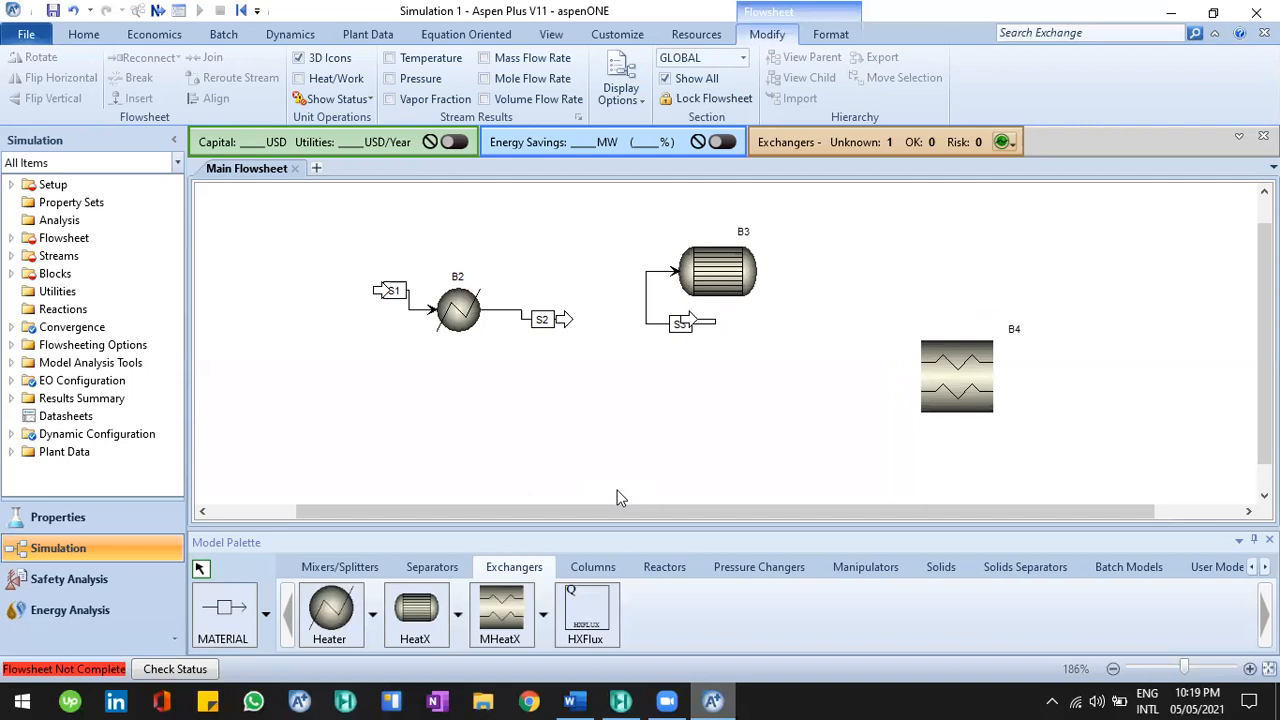
left_click(948, 366)
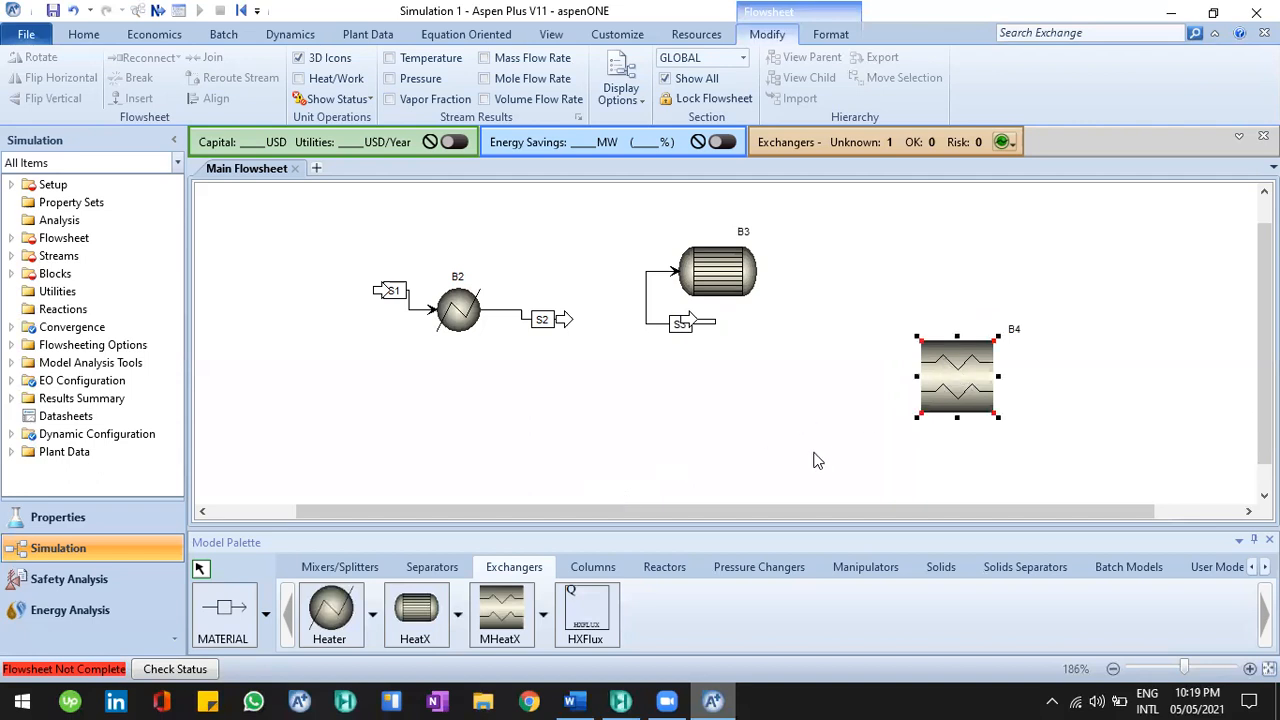
Step: Place an HXFlux block on the flowsheet below the space between the Heater B2 and the HeatX B3
left_click(605, 610)
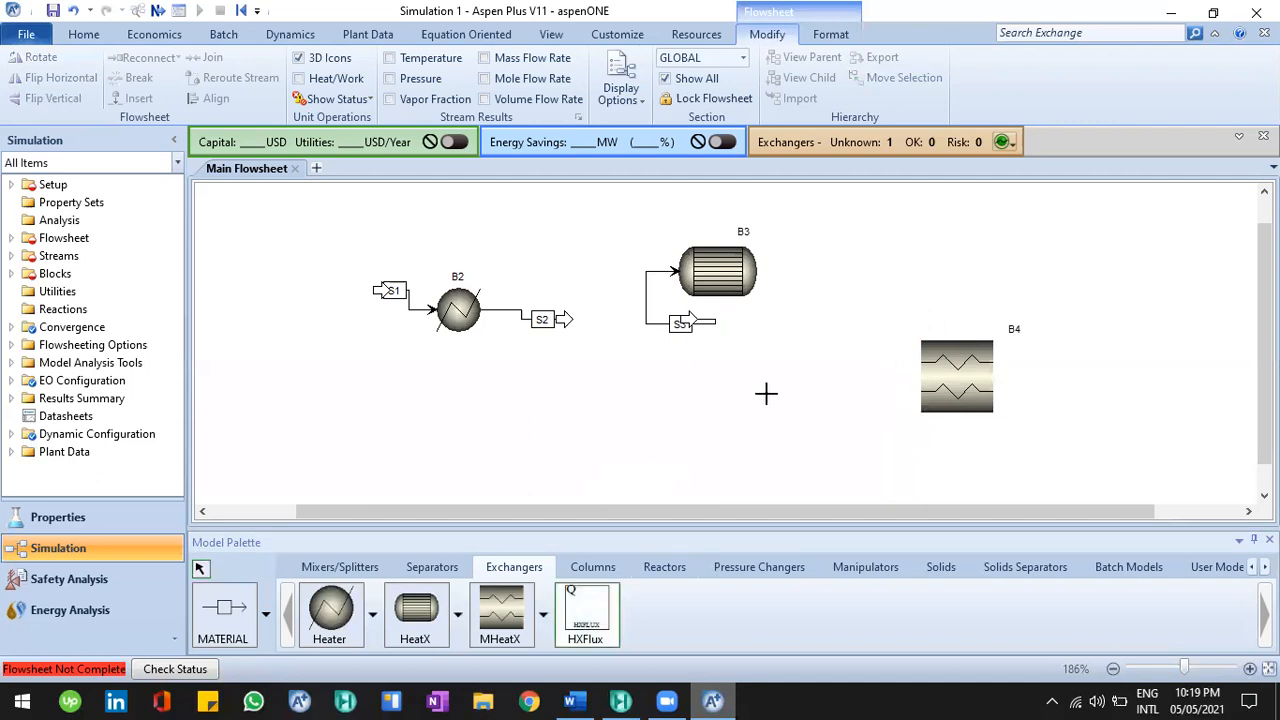
left_click(655, 432)
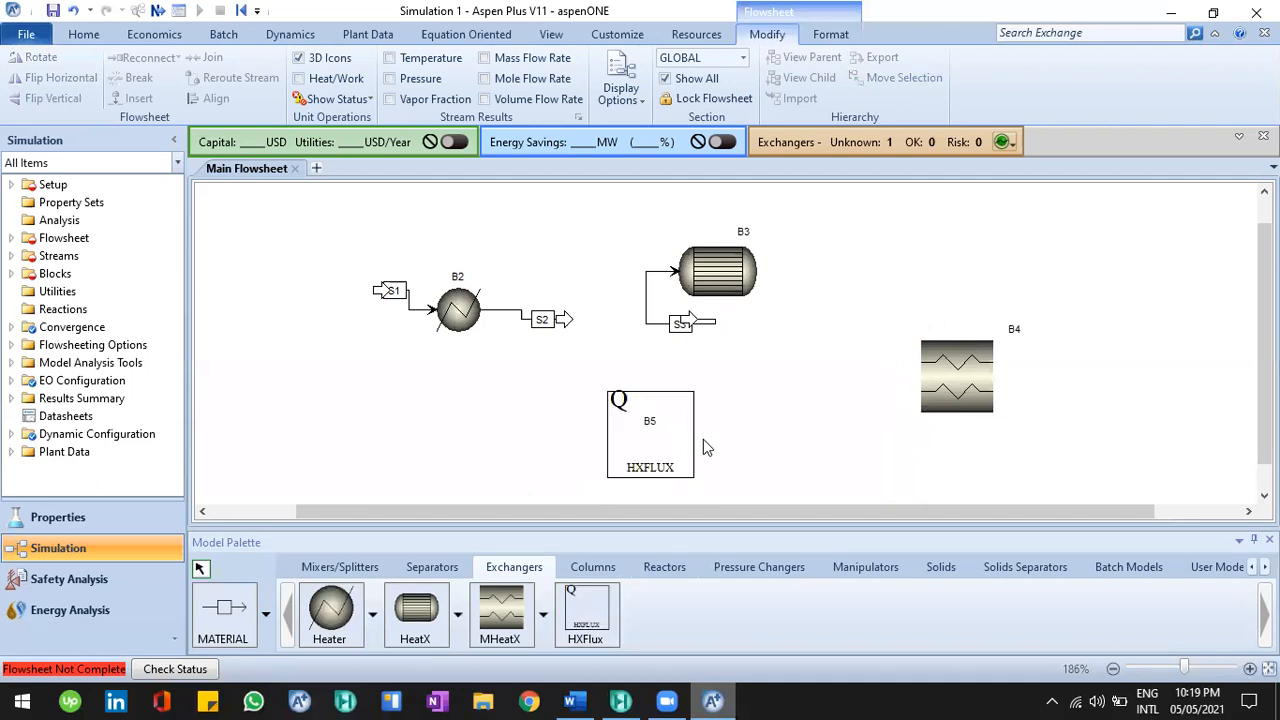
left_click(706, 443)
left_click(729, 446)
left_click(690, 440)
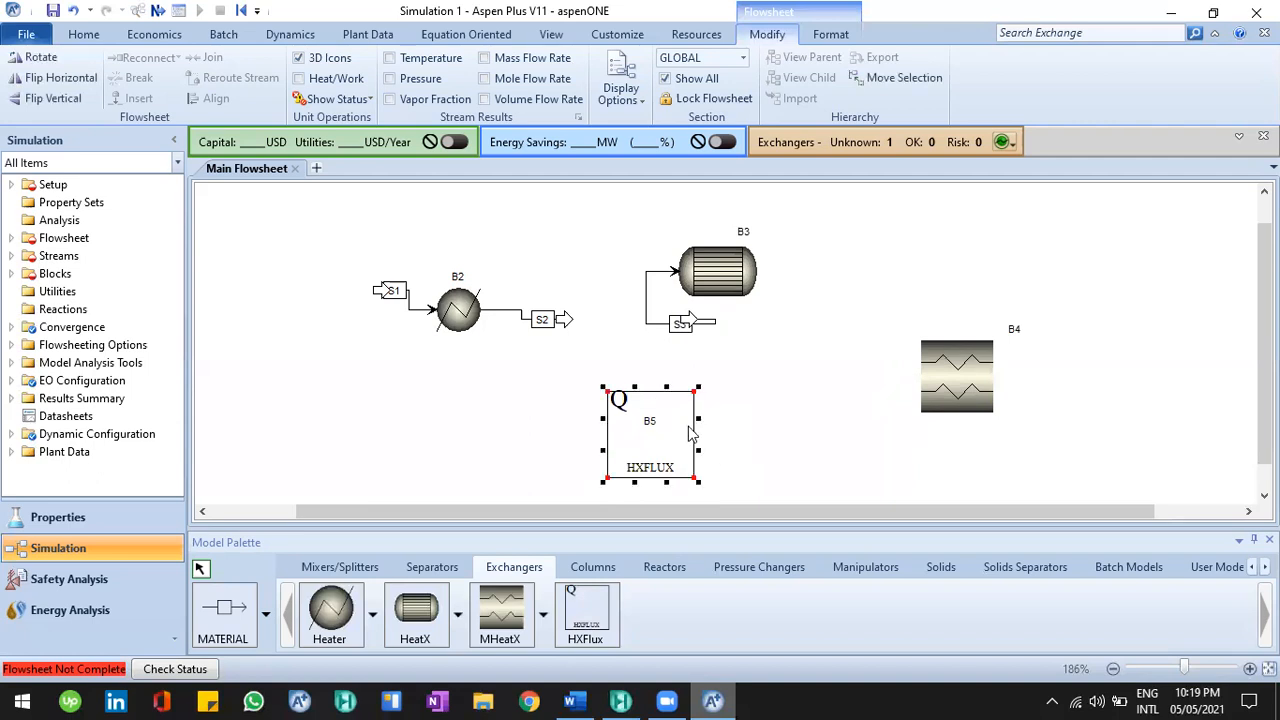
left_click(773, 386)
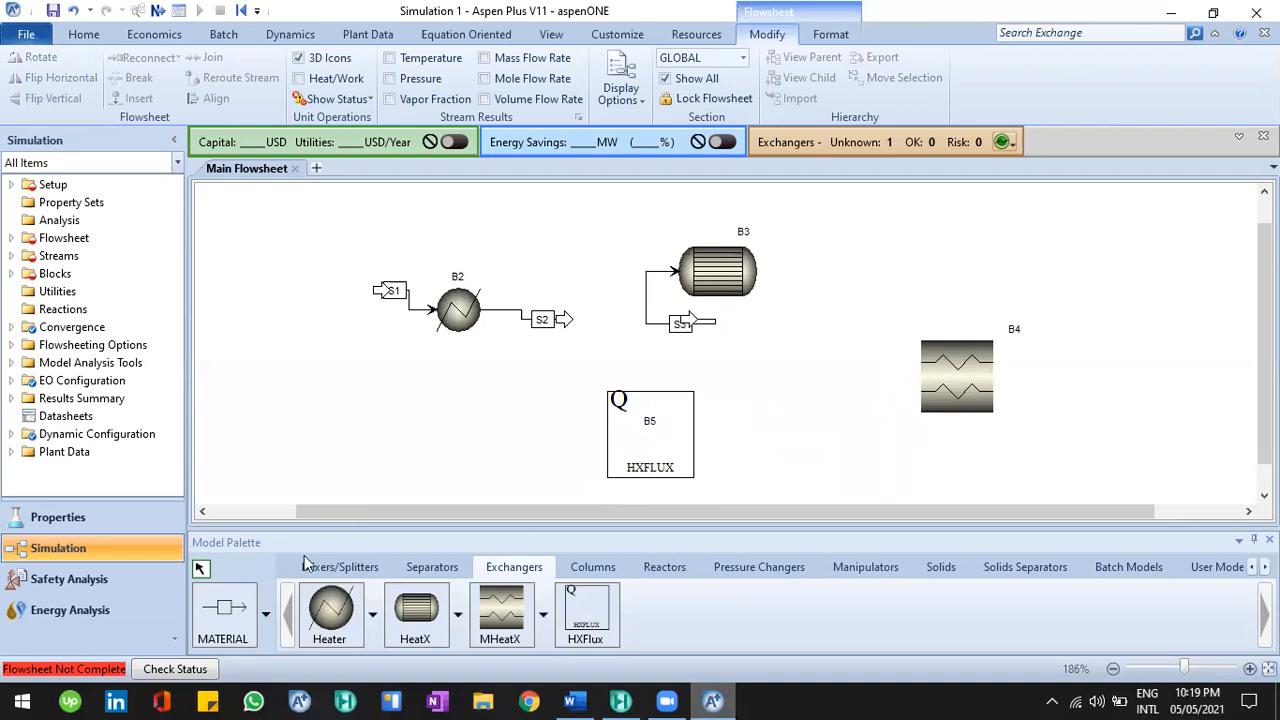
Step: Move the MHeatX block B4 up and closer to the HeatX block B3, roughly level with it
left_click(724, 265)
left_click(987, 366)
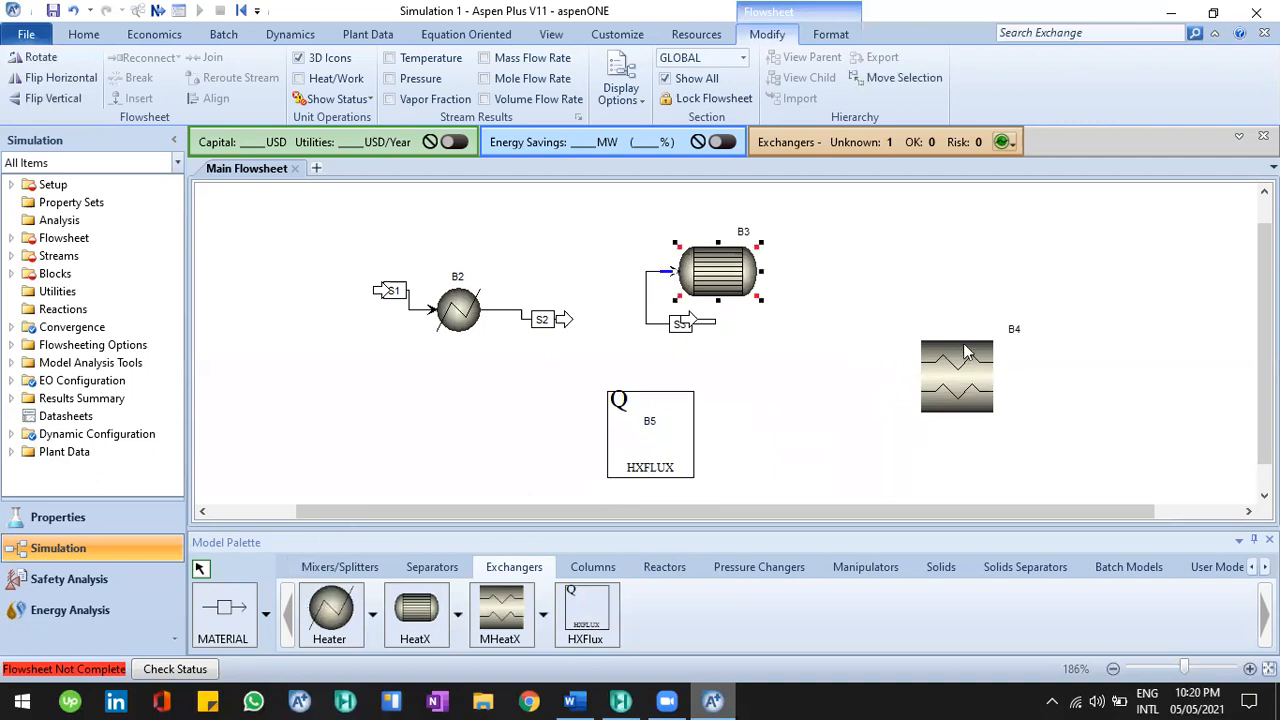
left_click_drag(778, 272, 923, 289)
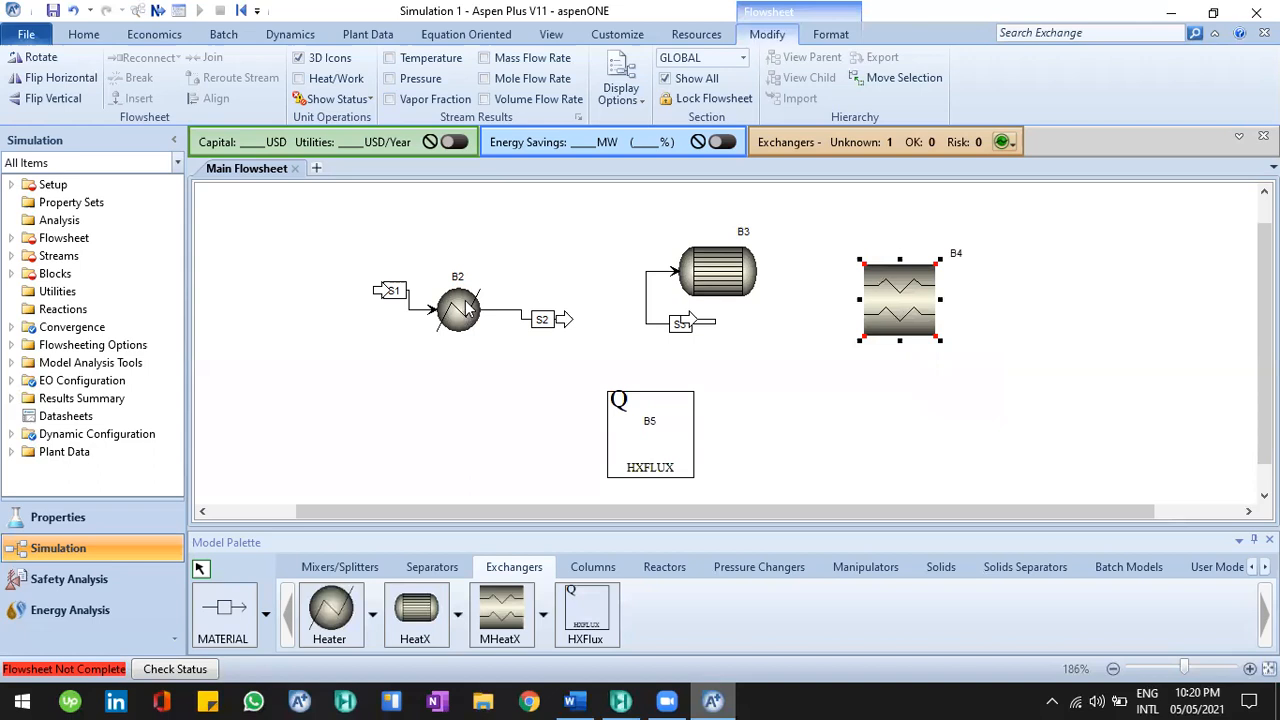
Step: Try to connect a material stream to the HXFlux block B5
left_click(464, 303)
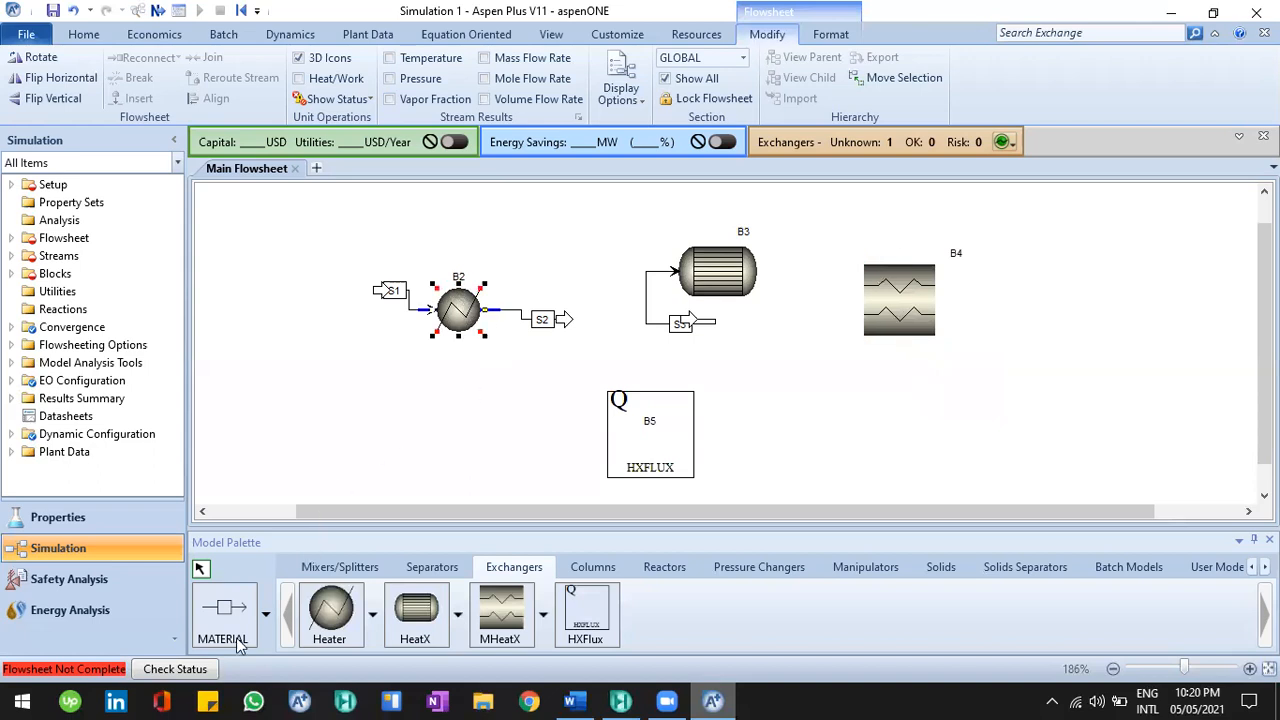
left_click(688, 460)
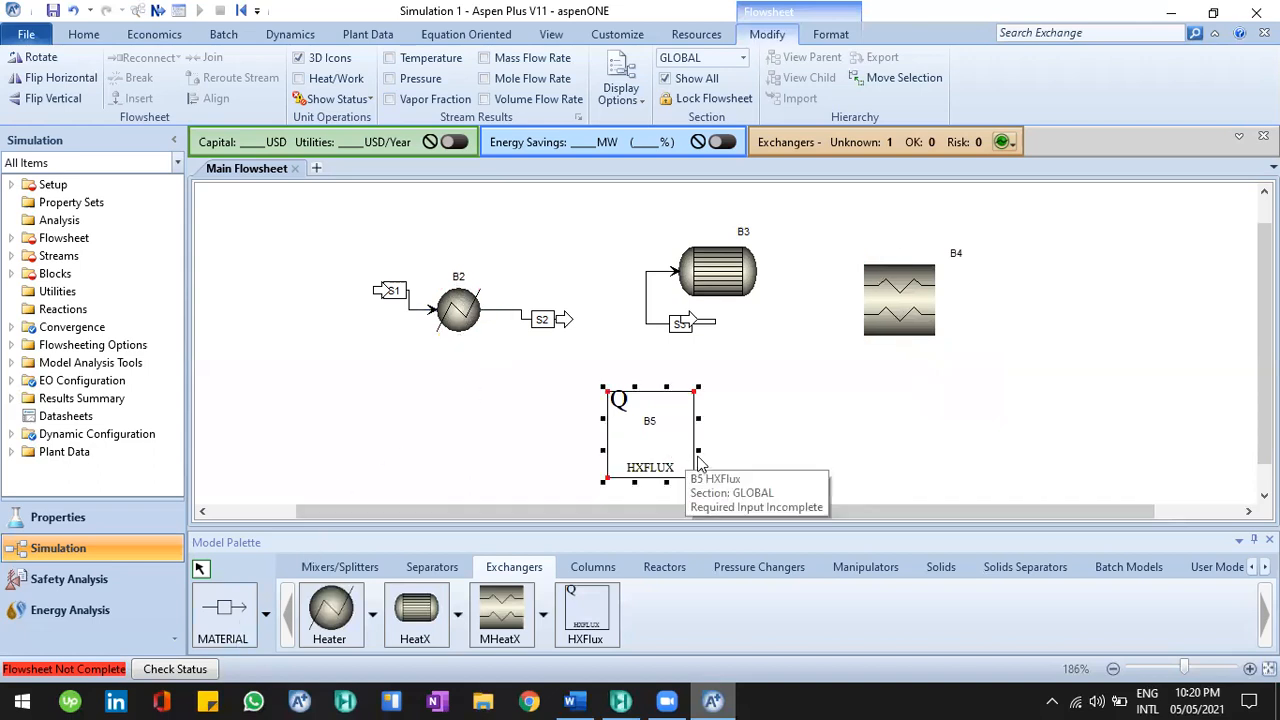
left_click(229, 614)
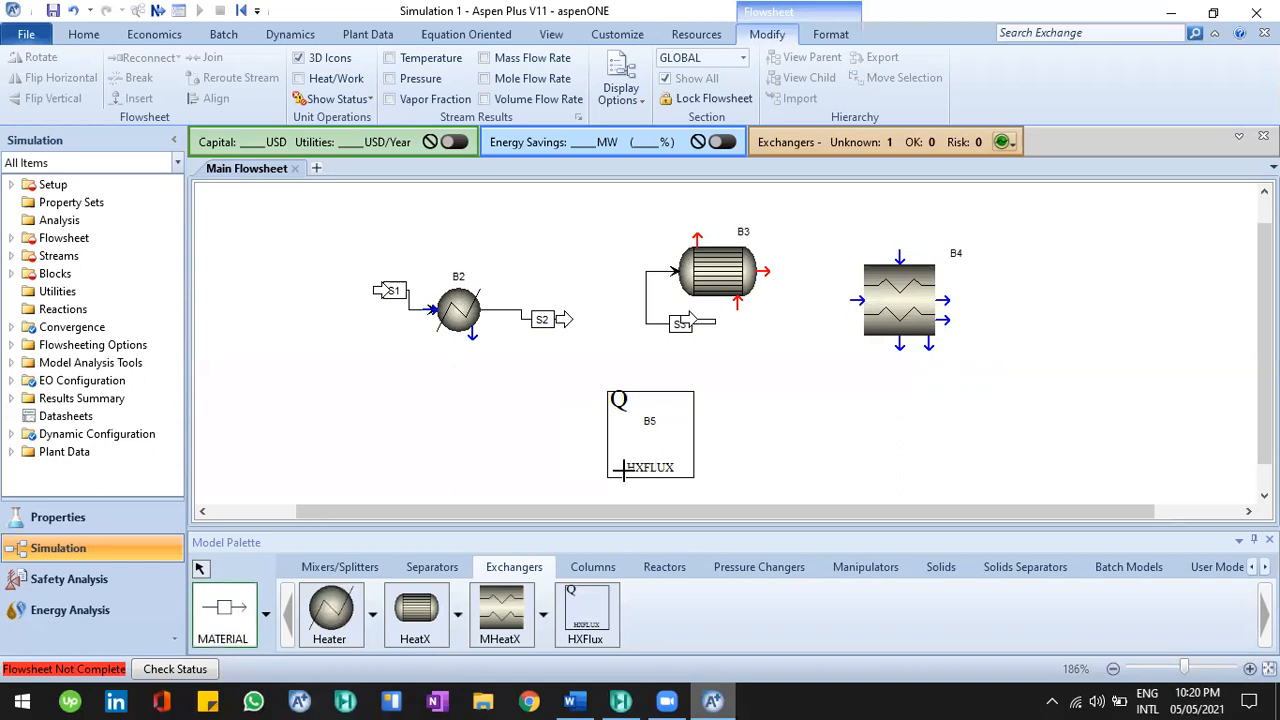
key("Escape")
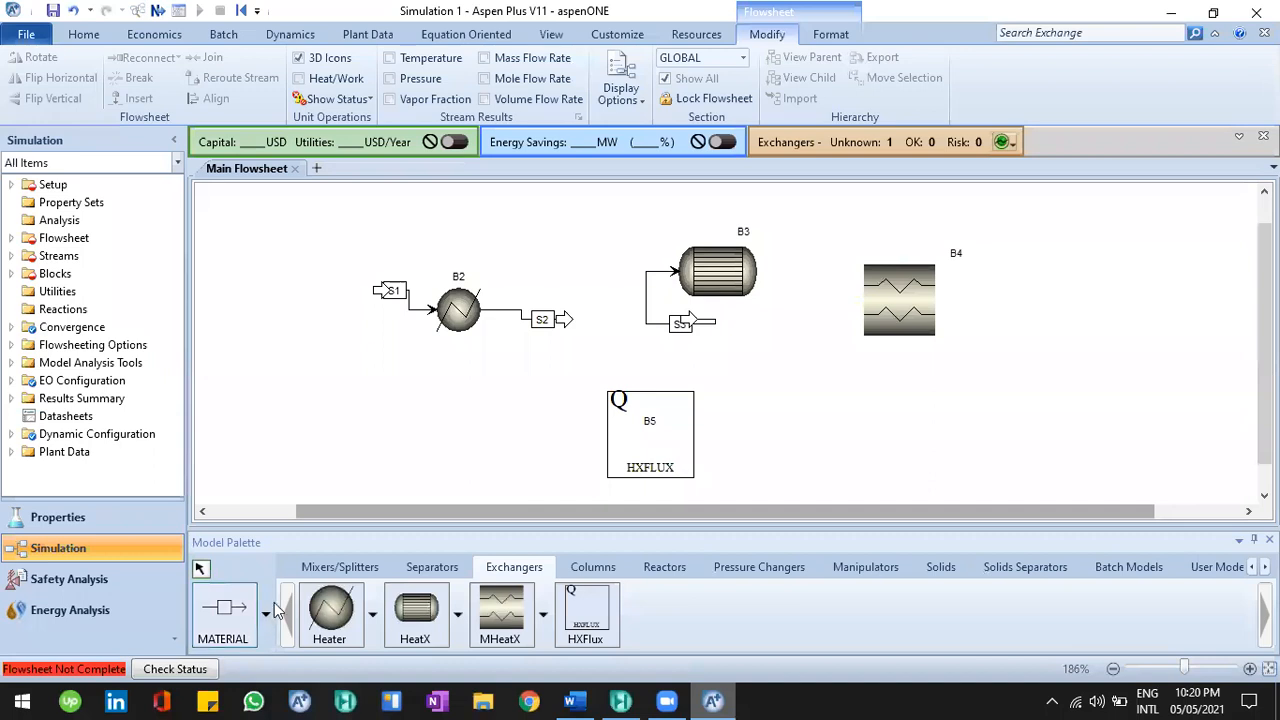
Step: Connect one inlet and one outlet heat stream to the HXFlux block B5
left_click(266, 613)
left_click(245, 490)
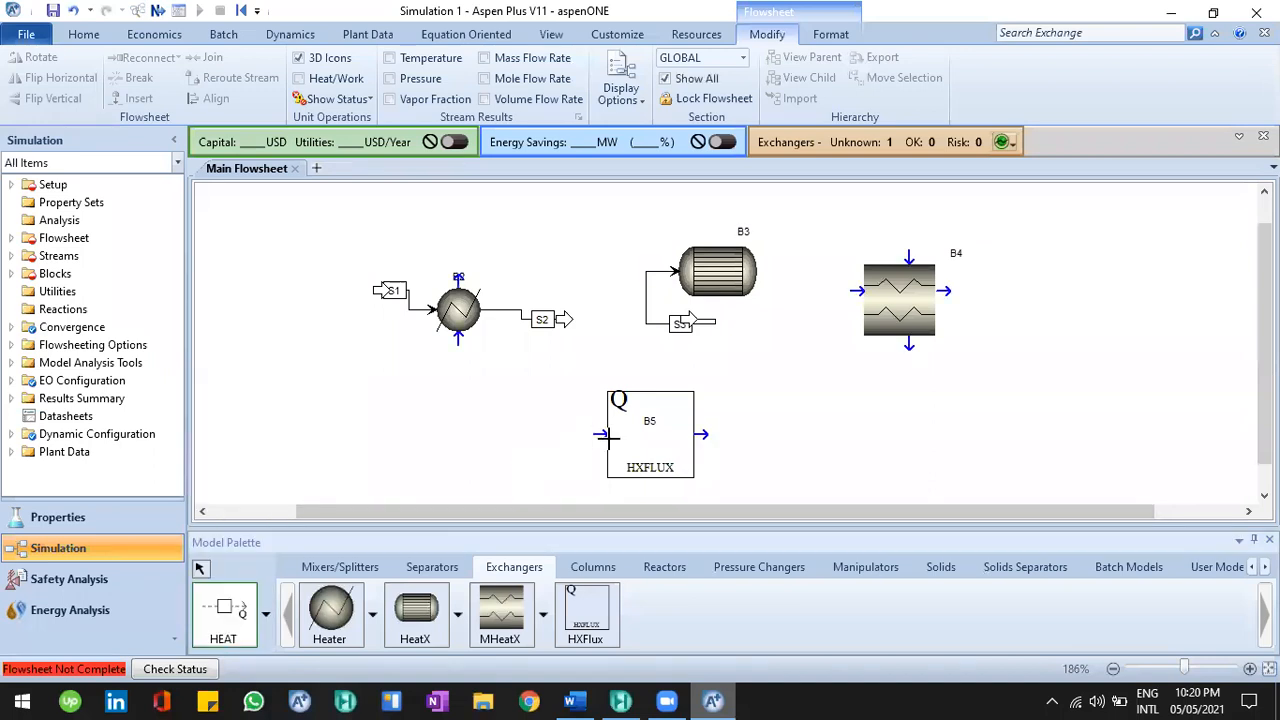
left_click(539, 434)
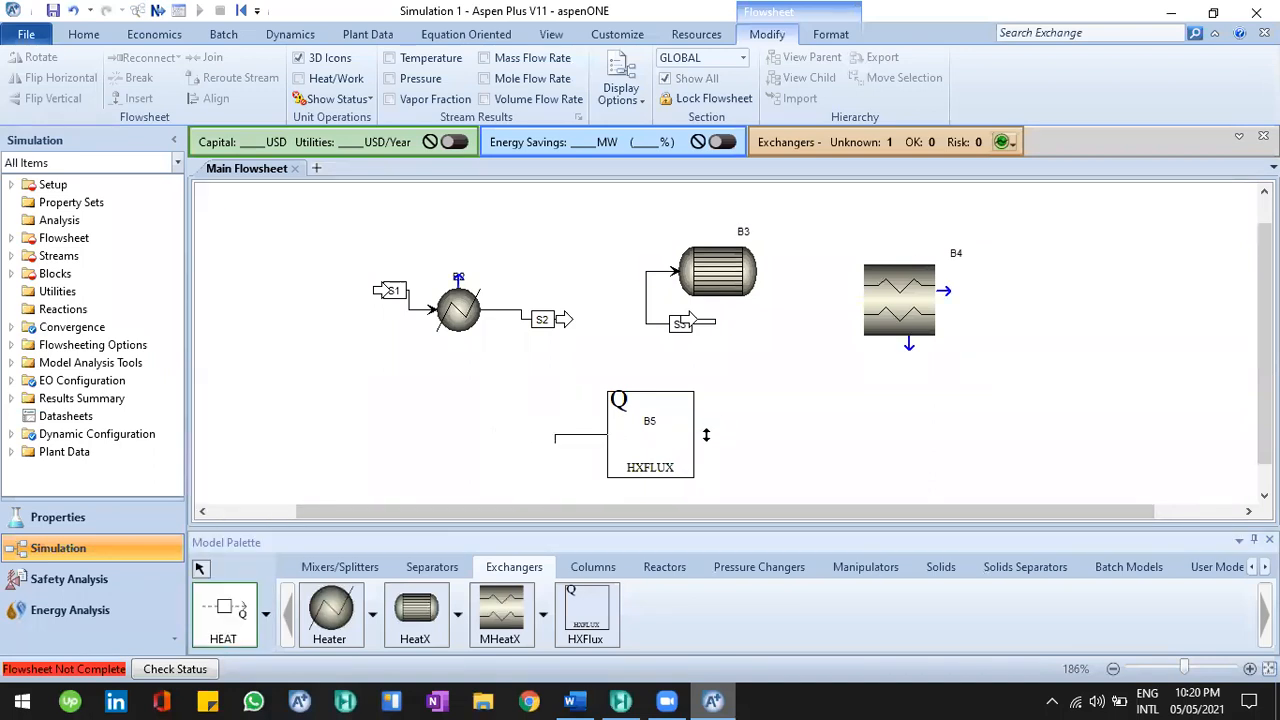
left_click(706, 434)
left_click(905, 434)
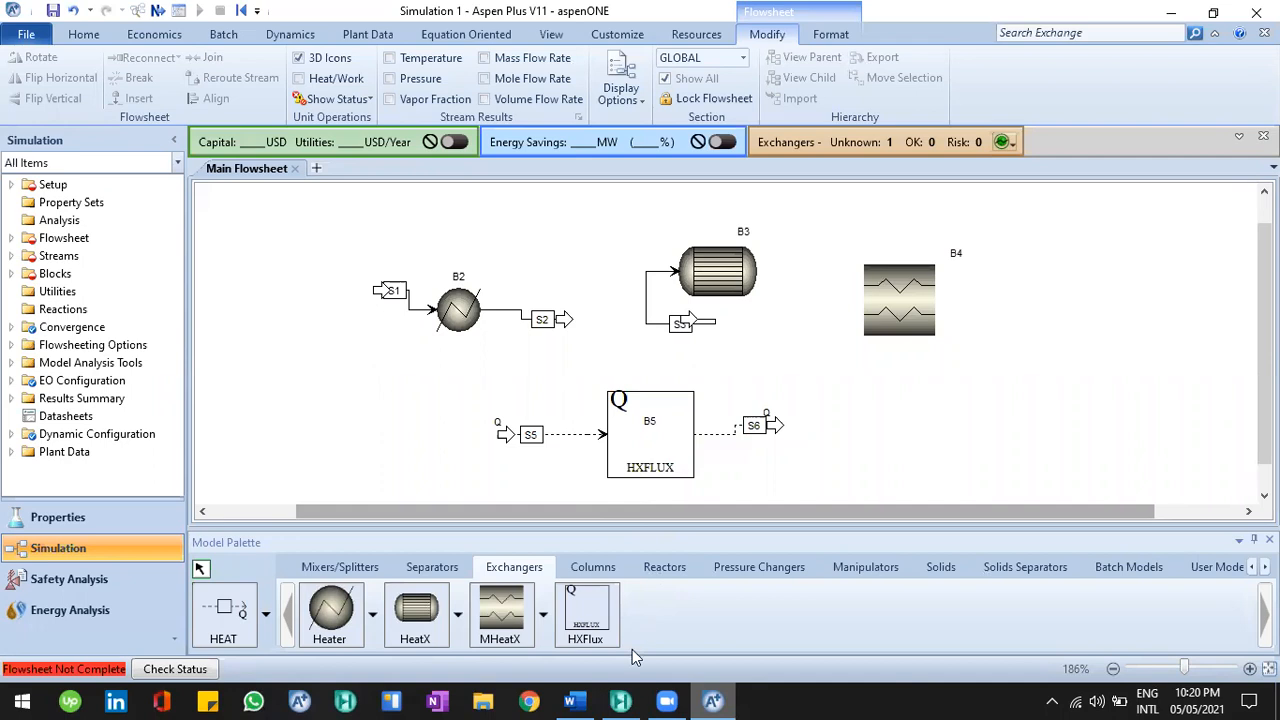
Step: Compare the Properties environments of Aspen HYSYS and Aspen Plus, and try to enter the Simulation environment in HYSYS
left_click(630, 700)
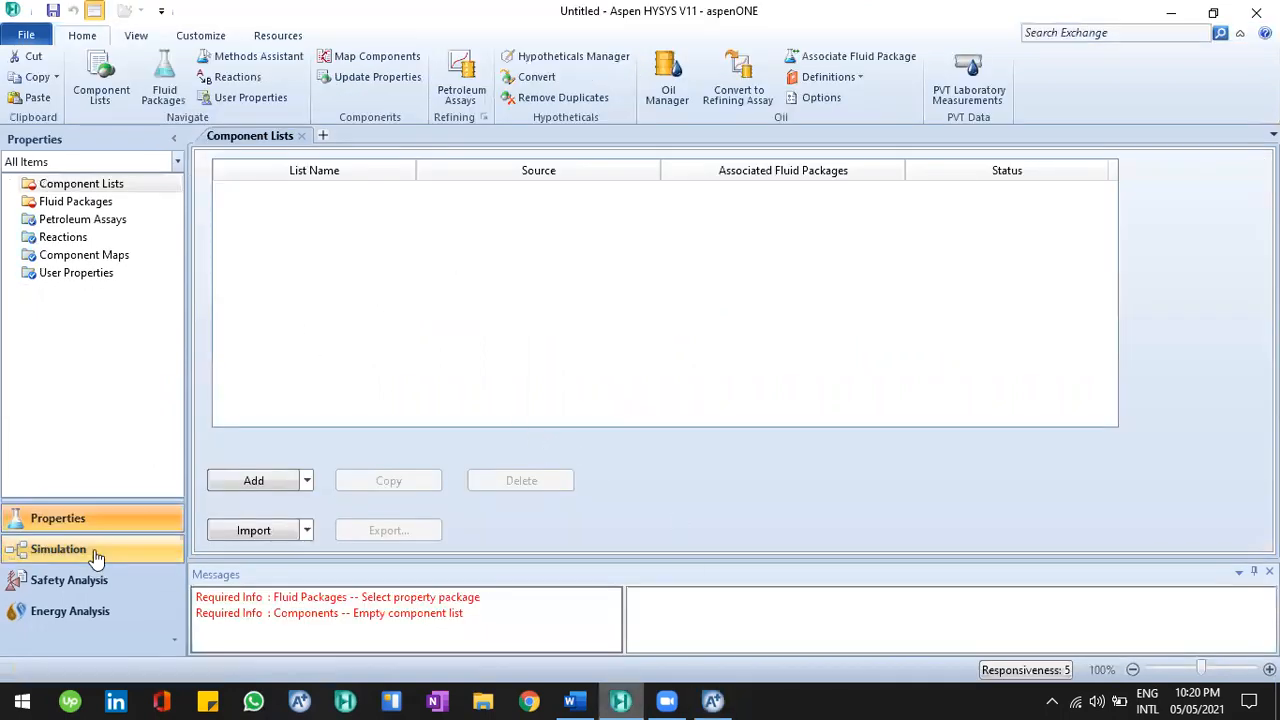
left_click(713, 700)
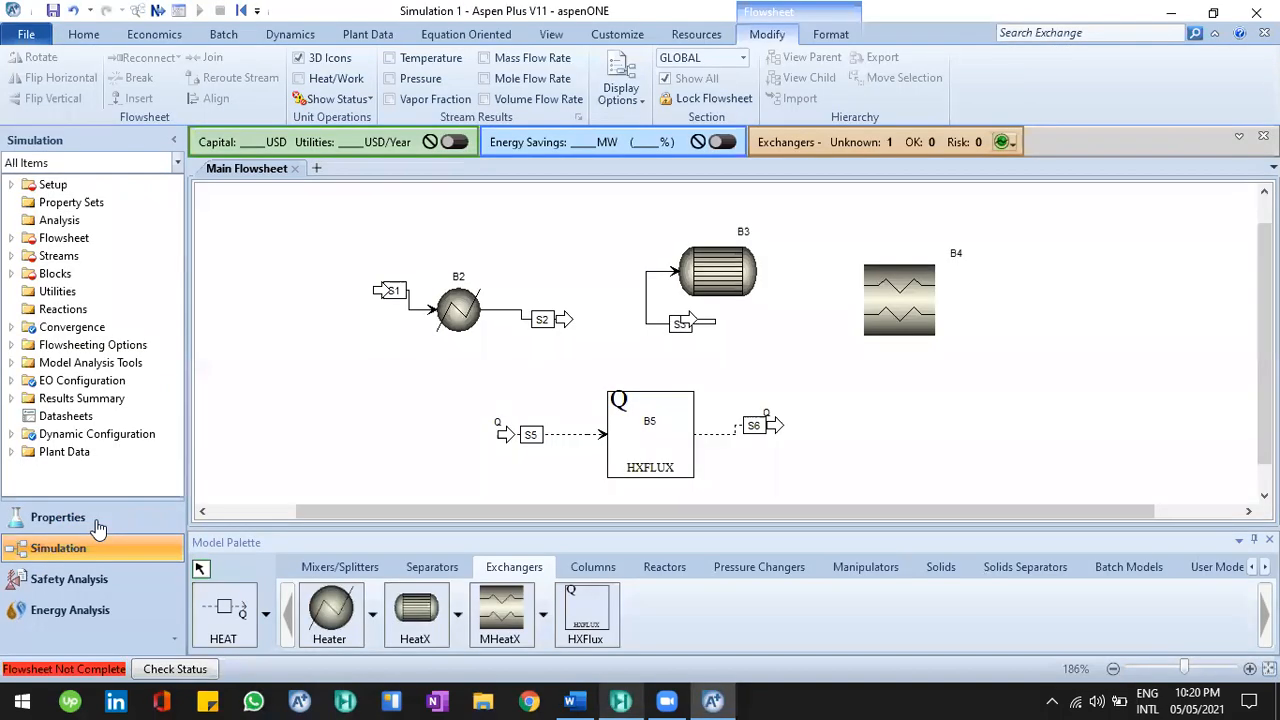
left_click(97, 521)
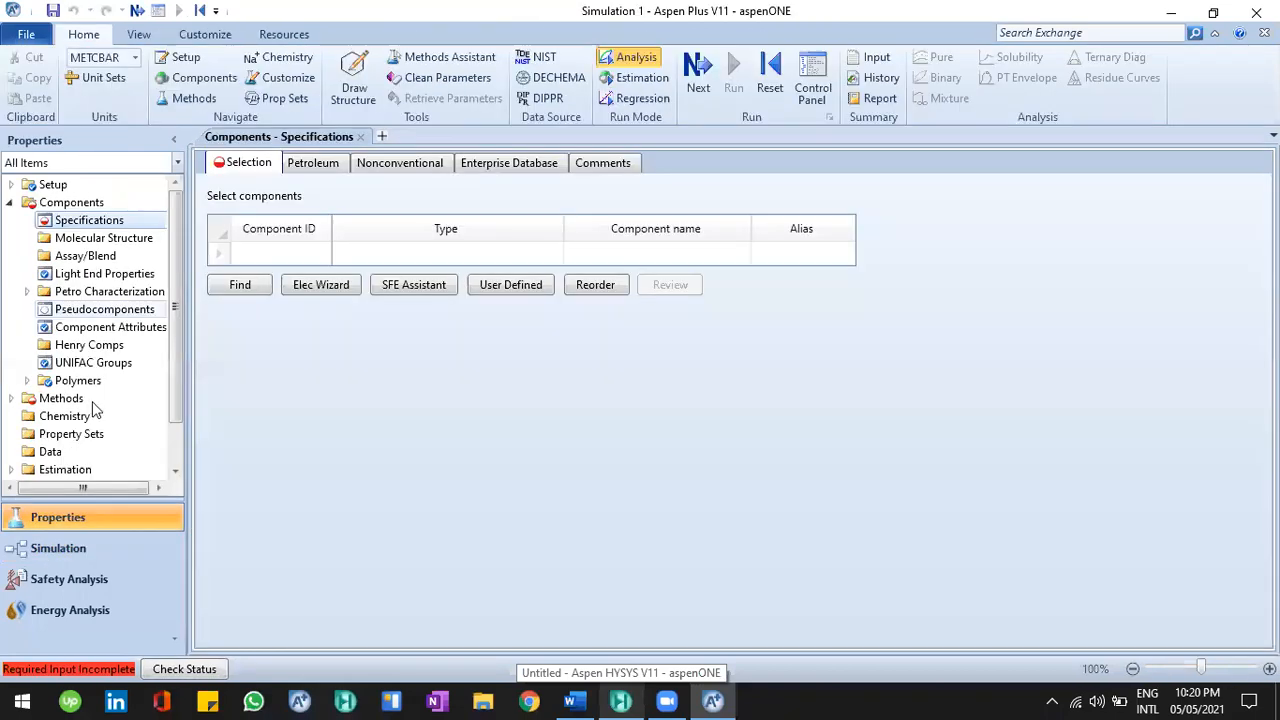
left_click(104, 542)
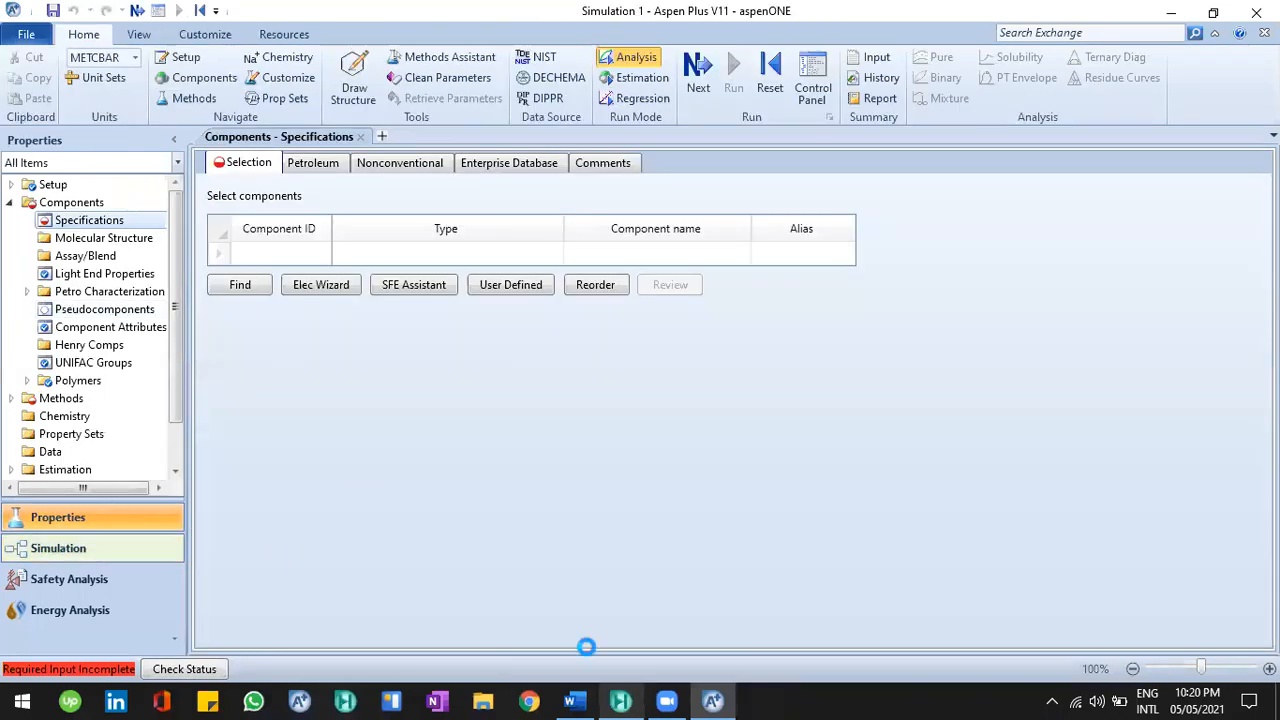
left_click(628, 700)
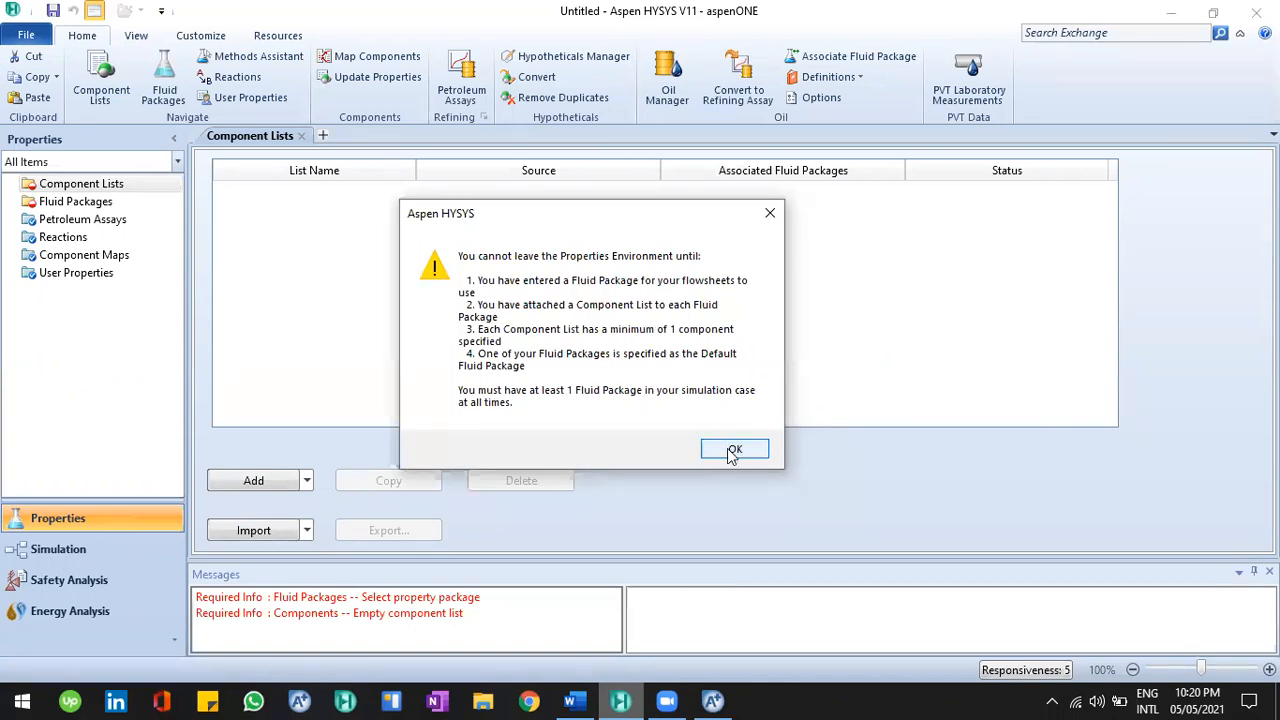
Step: Create a component list and a fluid package with a property package in Aspen HYSYS, and enter the Simulation environment
left_click(733, 450)
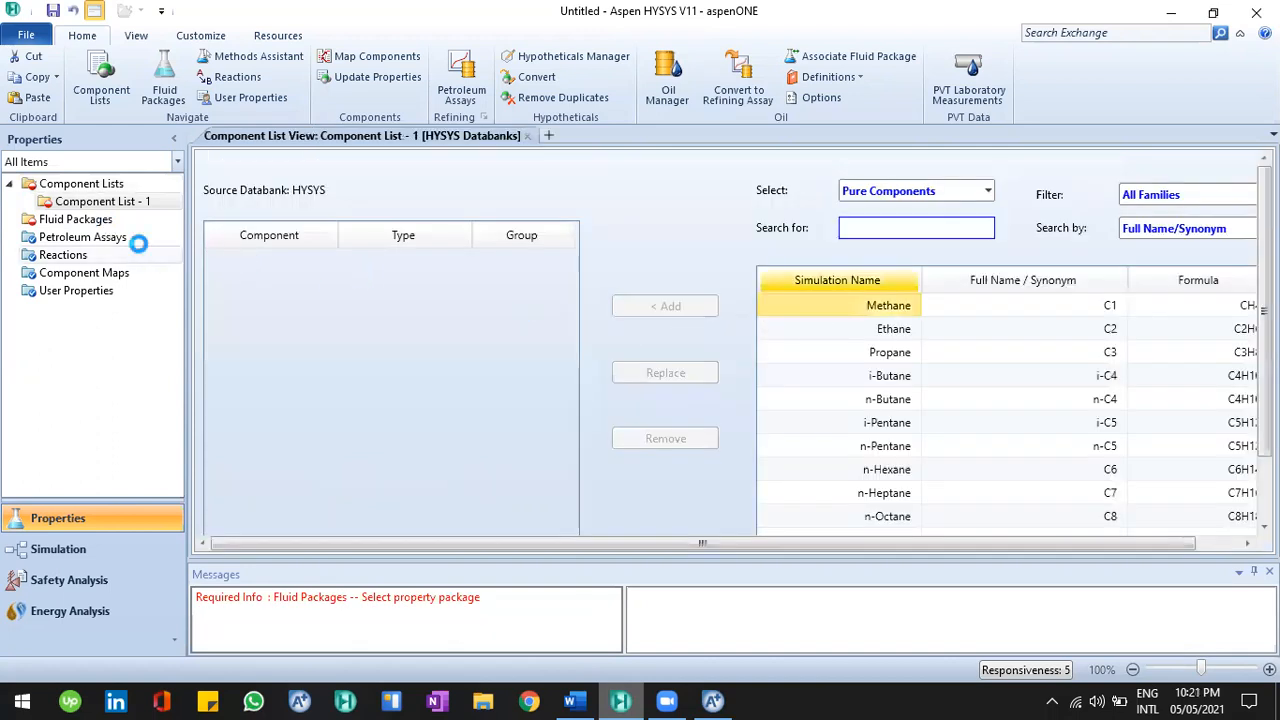
left_click(286, 492)
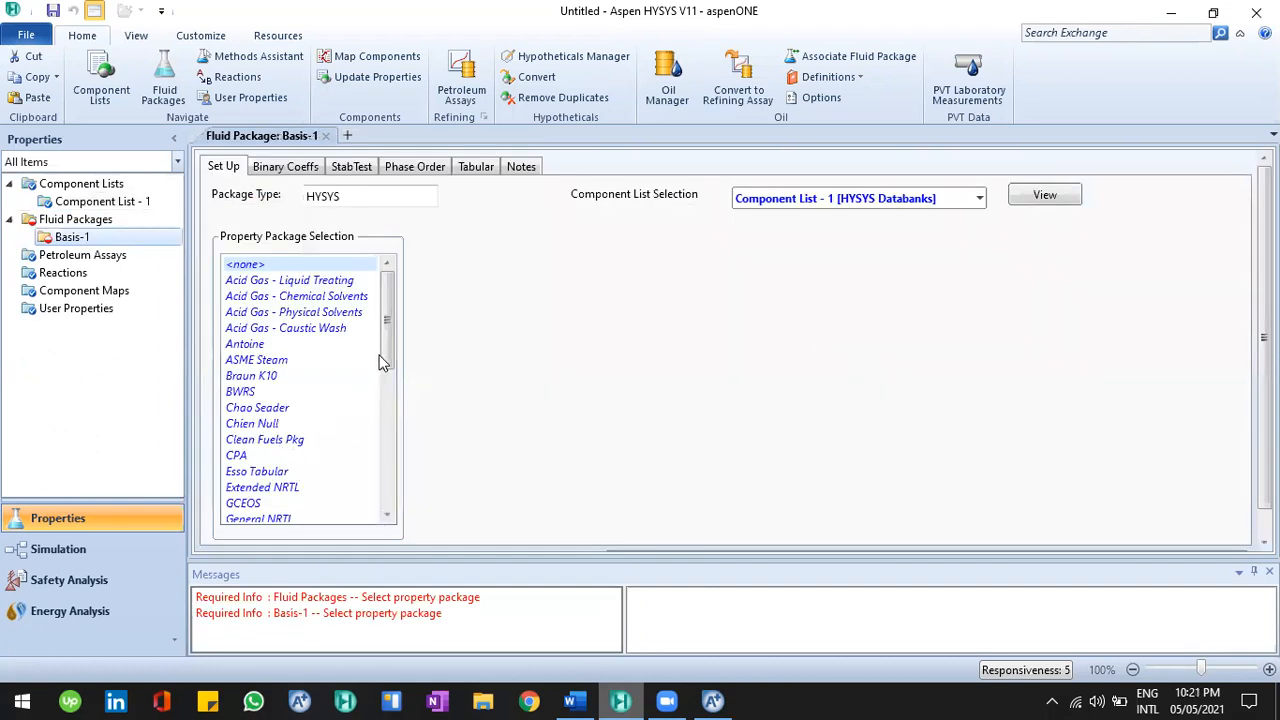
left_click_drag(386, 356, 379, 423)
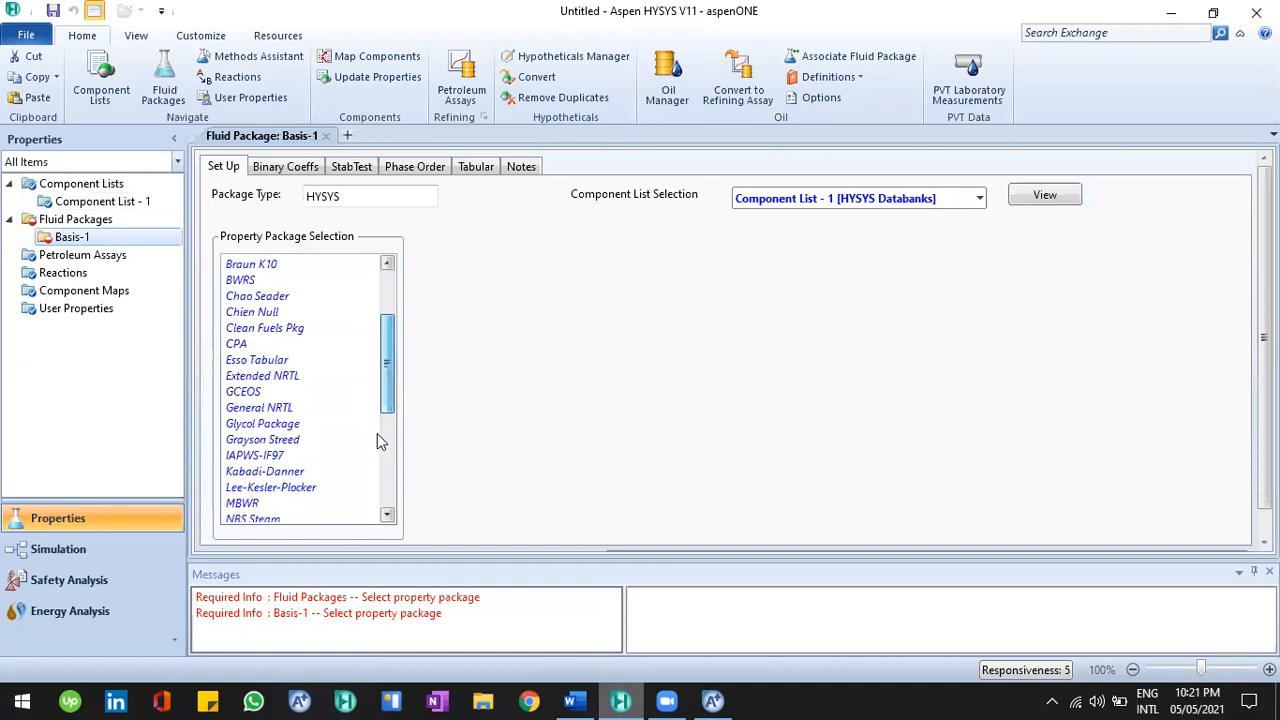
scroll(378, 441, "down", 2)
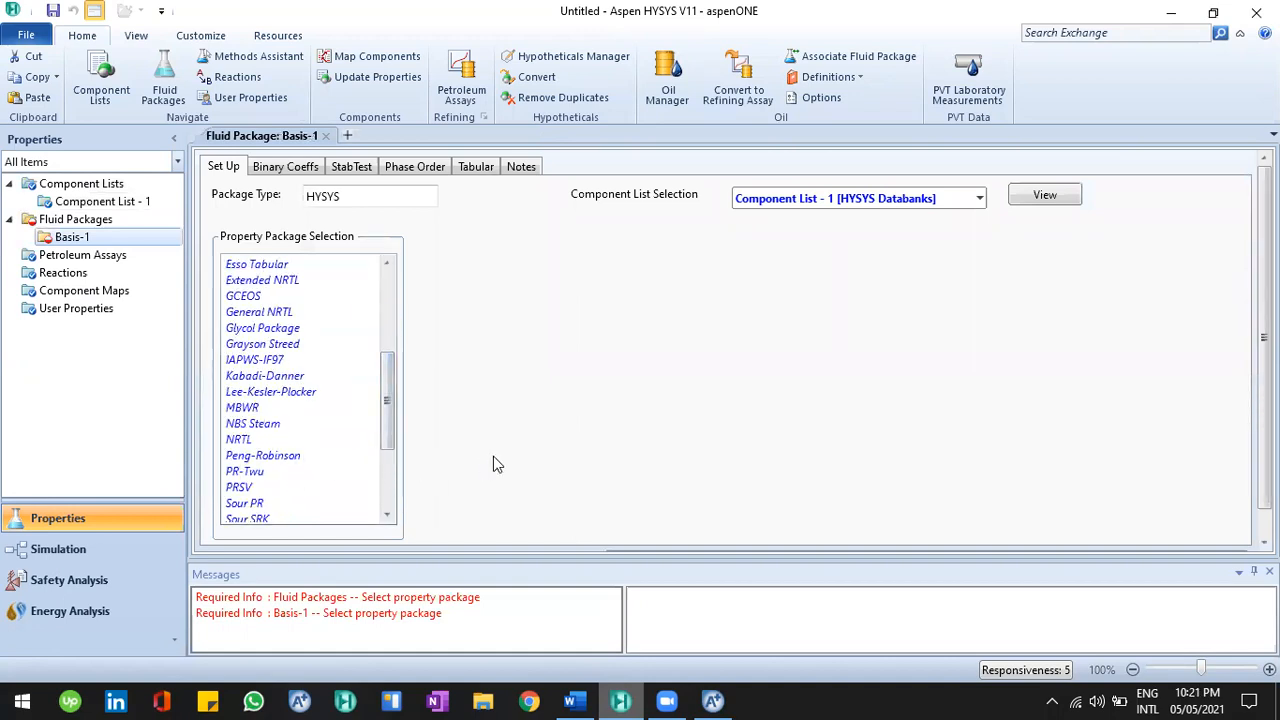
left_click(38, 548)
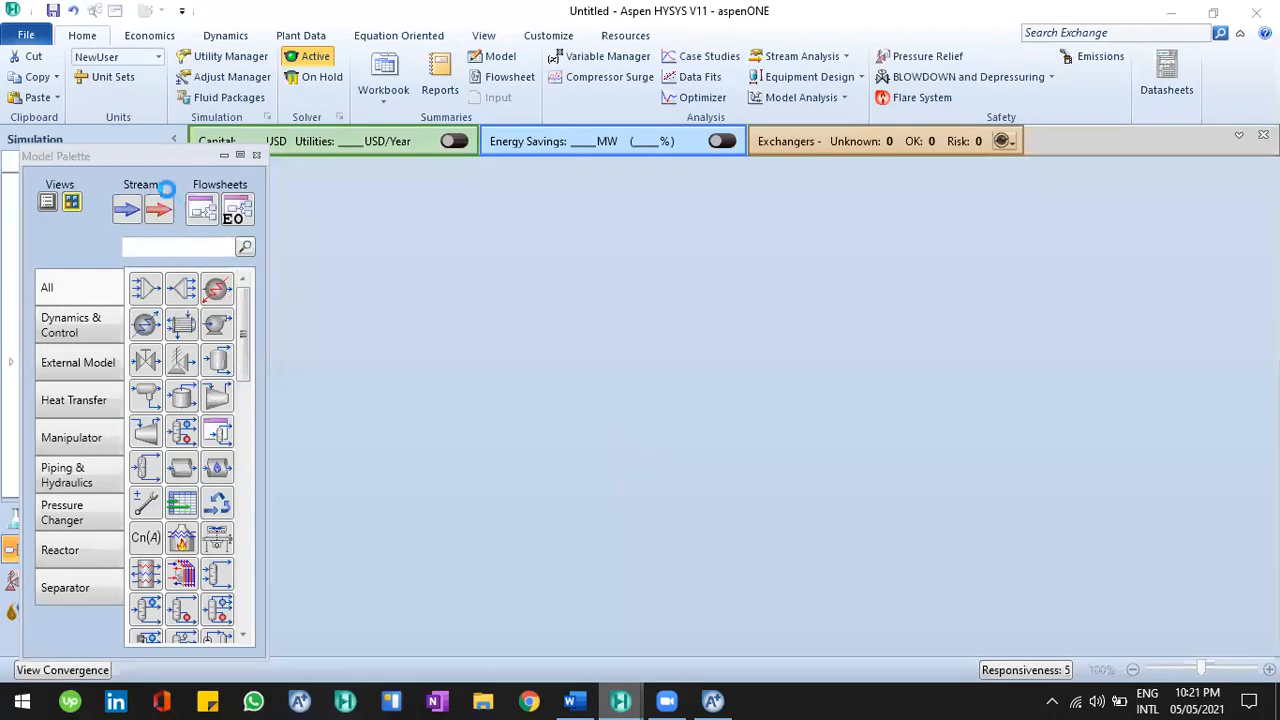
Step: Dock the floating Model Palette beside the HYSYS flowsheet and list its Heat Transfer models for comparison with Aspen Plus
left_click_drag(161, 178, 1252, 408)
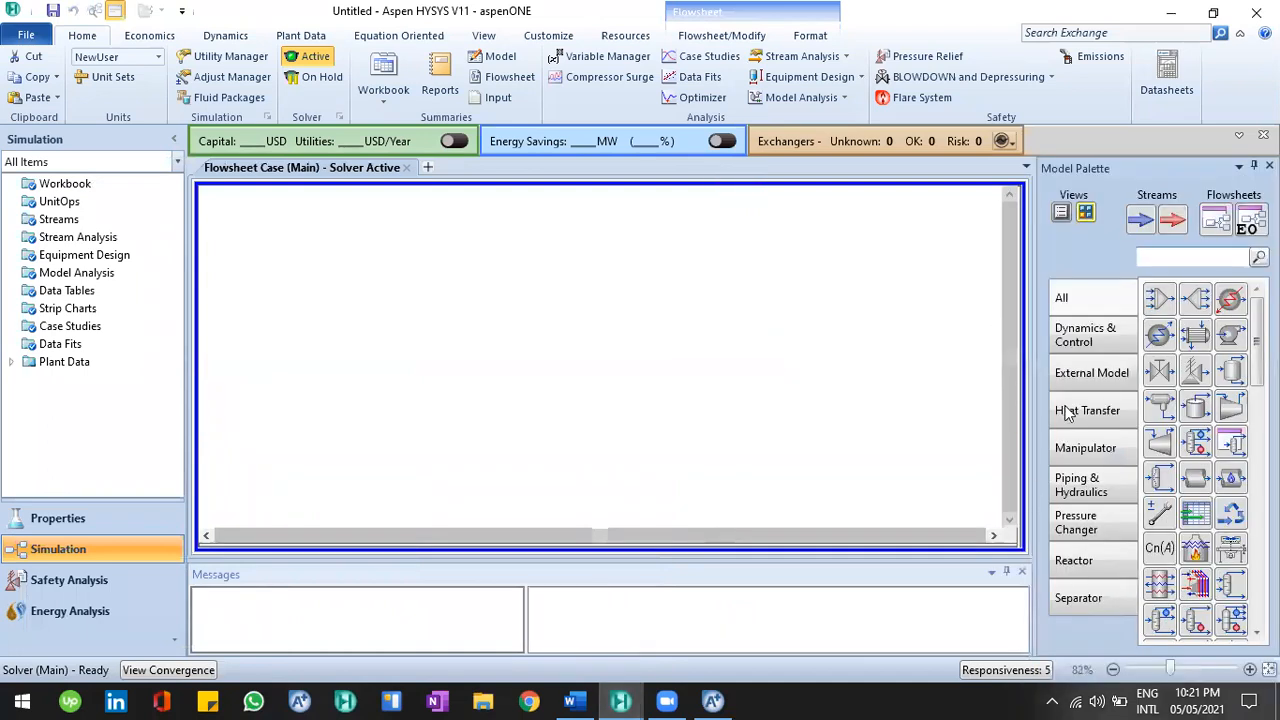
left_click(1065, 416)
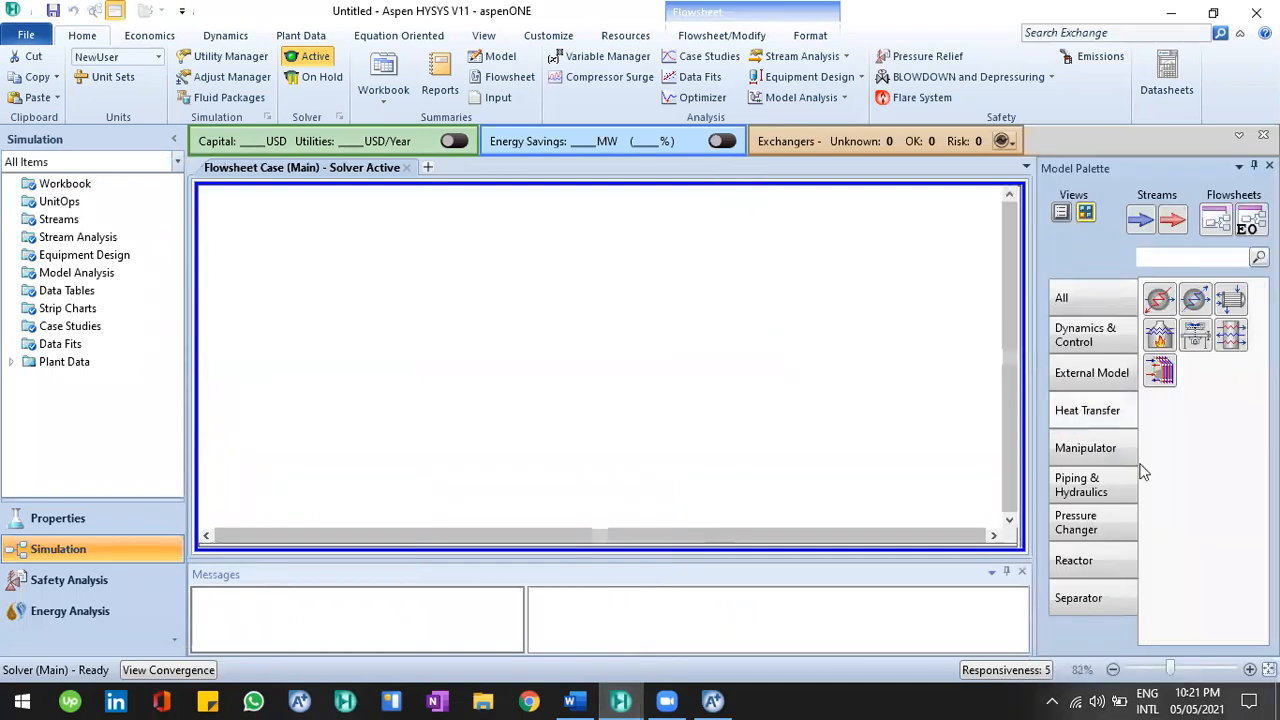
left_click(716, 698)
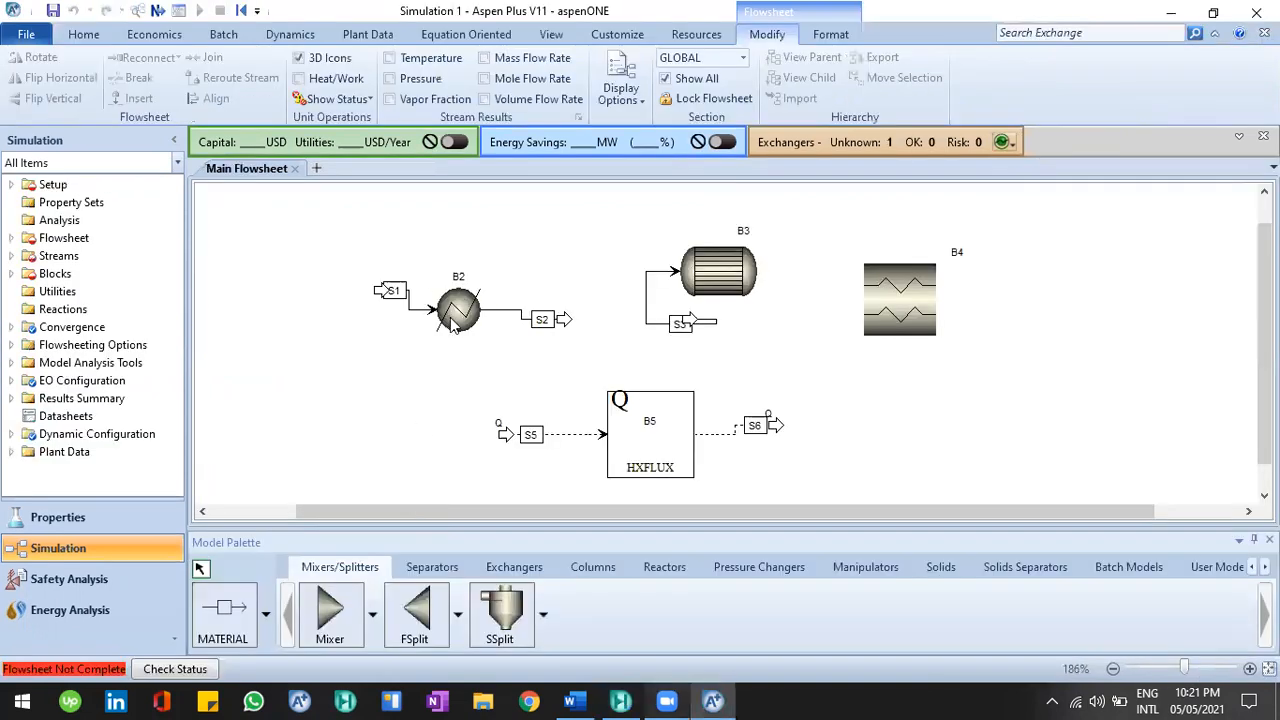
Step: Place a Cooler and a Heater side by side on the Aspen HYSYS flowsheet and move the cooler farther from the heater
left_click(461, 269)
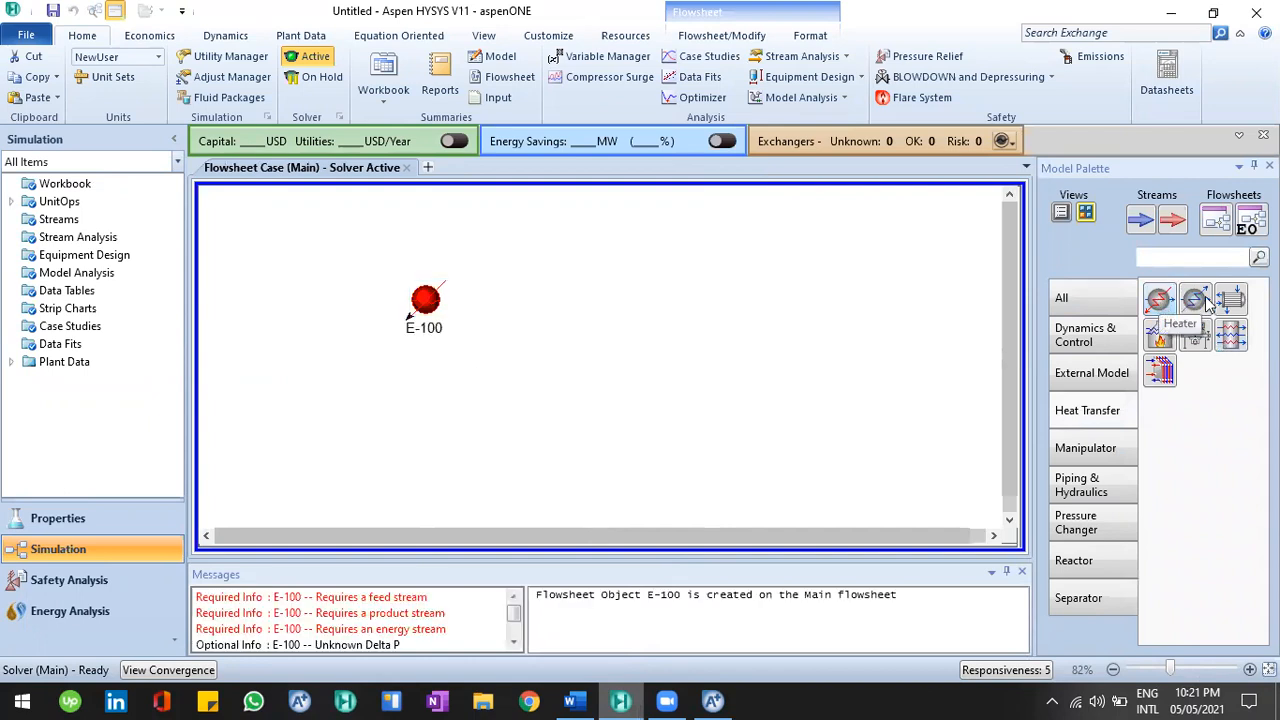
left_click(1195, 299)
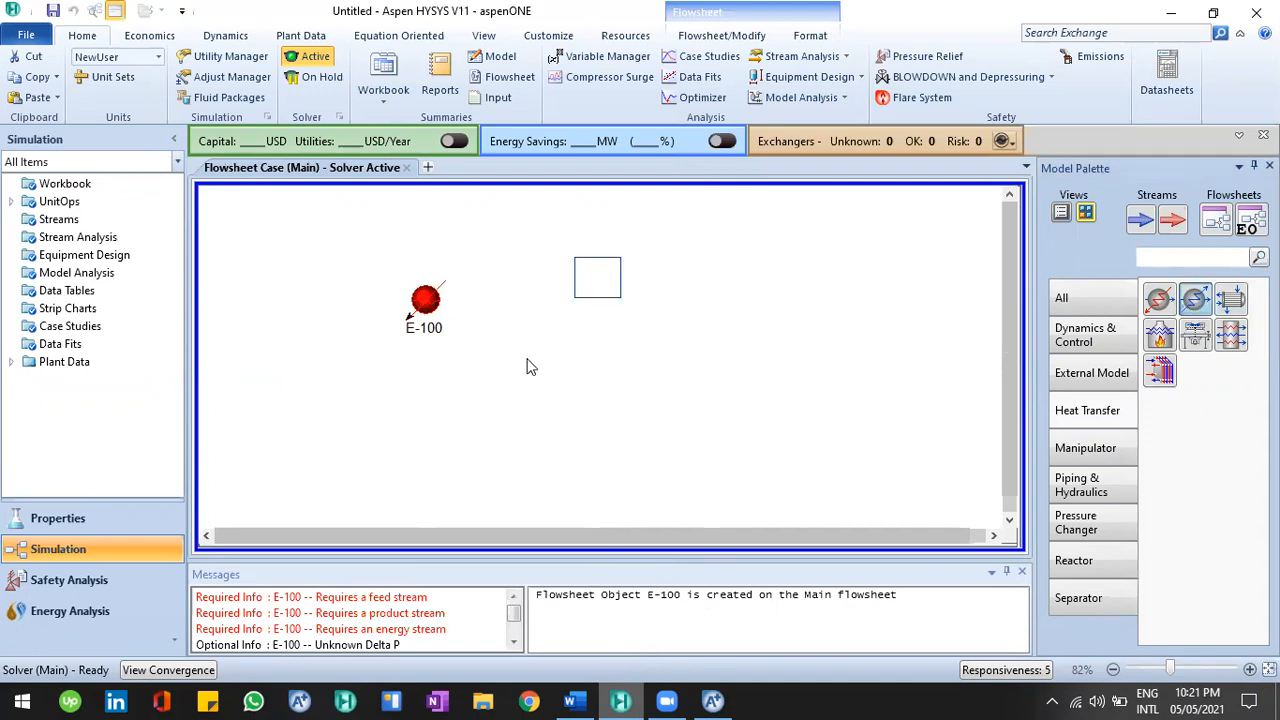
left_click(538, 300)
left_click(416, 305)
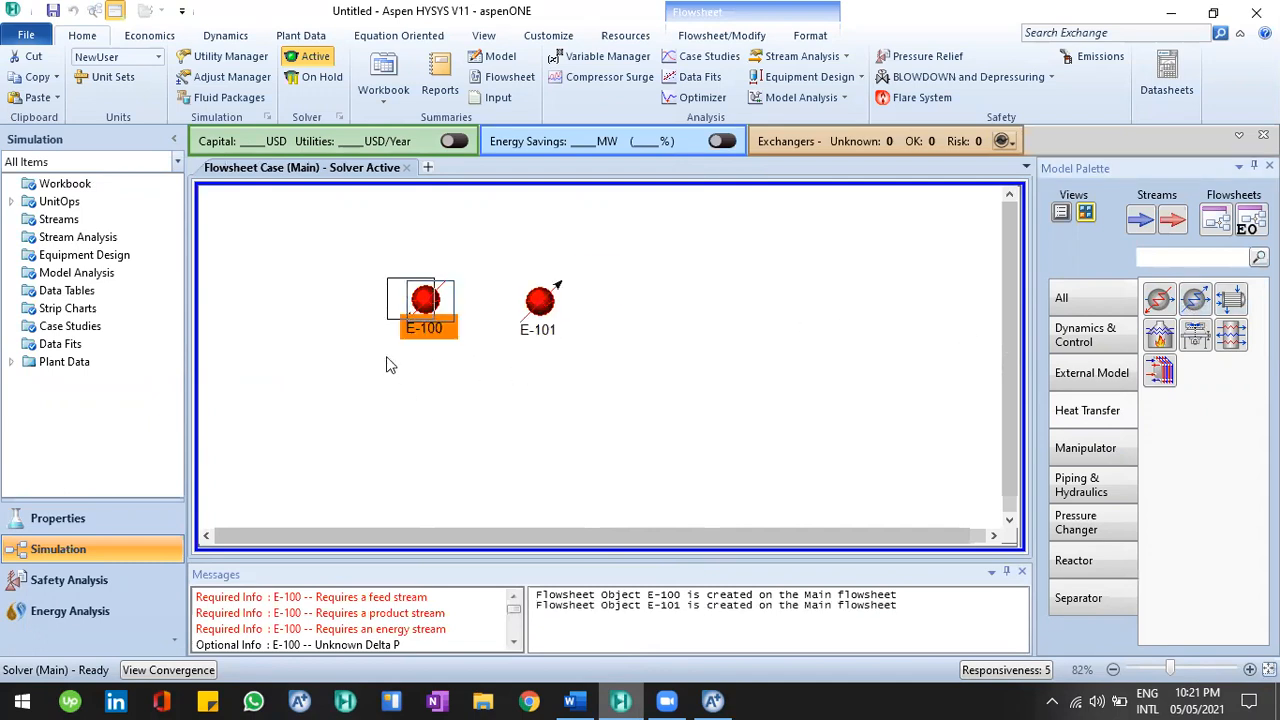
left_click(386, 357)
left_click_drag(406, 297, 387, 291)
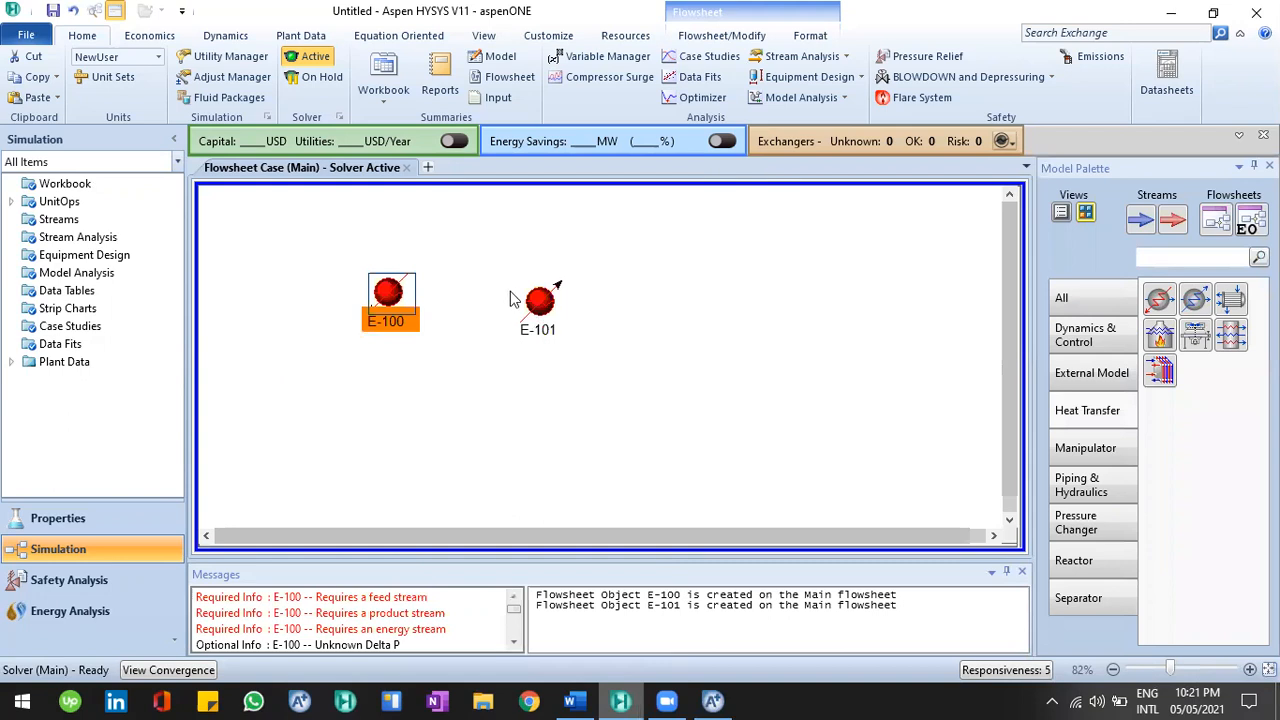
Step: Move the heater closer to the cooler in HYSYS, and compare the pair with Heater block B2 in Aspen Plus
left_click_drag(540, 301, 507, 284)
left_click(875, 380)
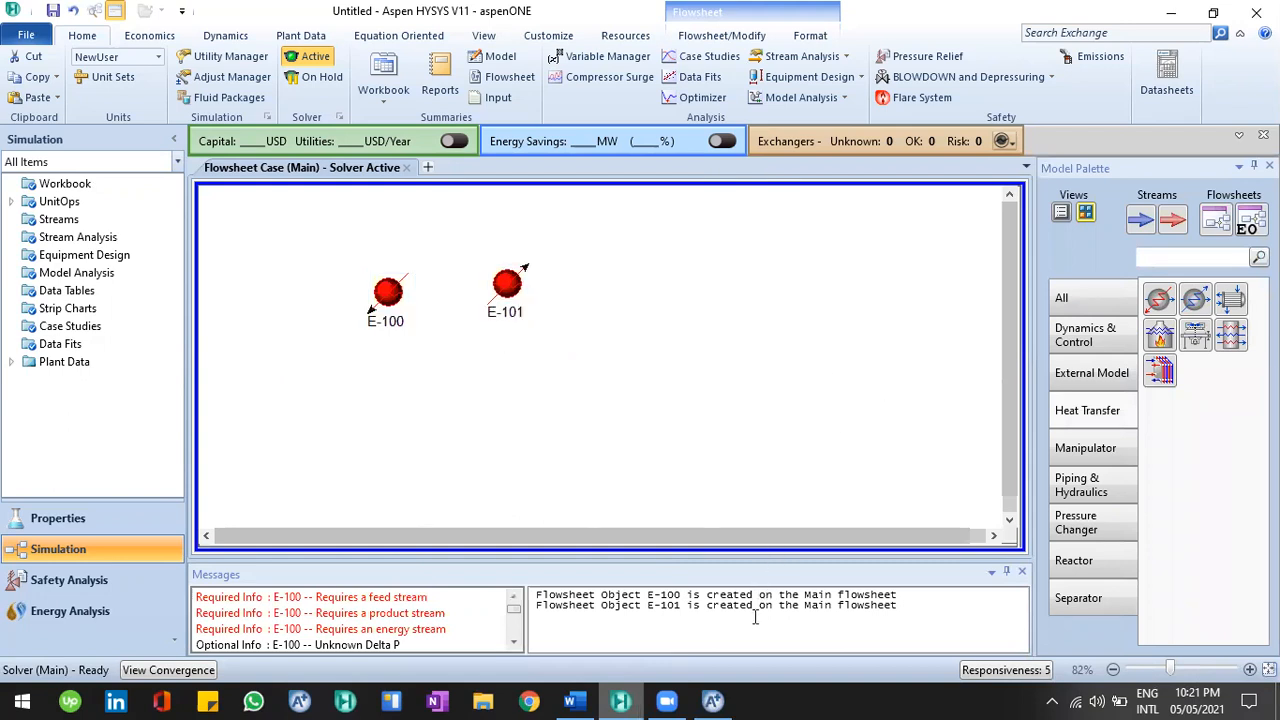
left_click(722, 697)
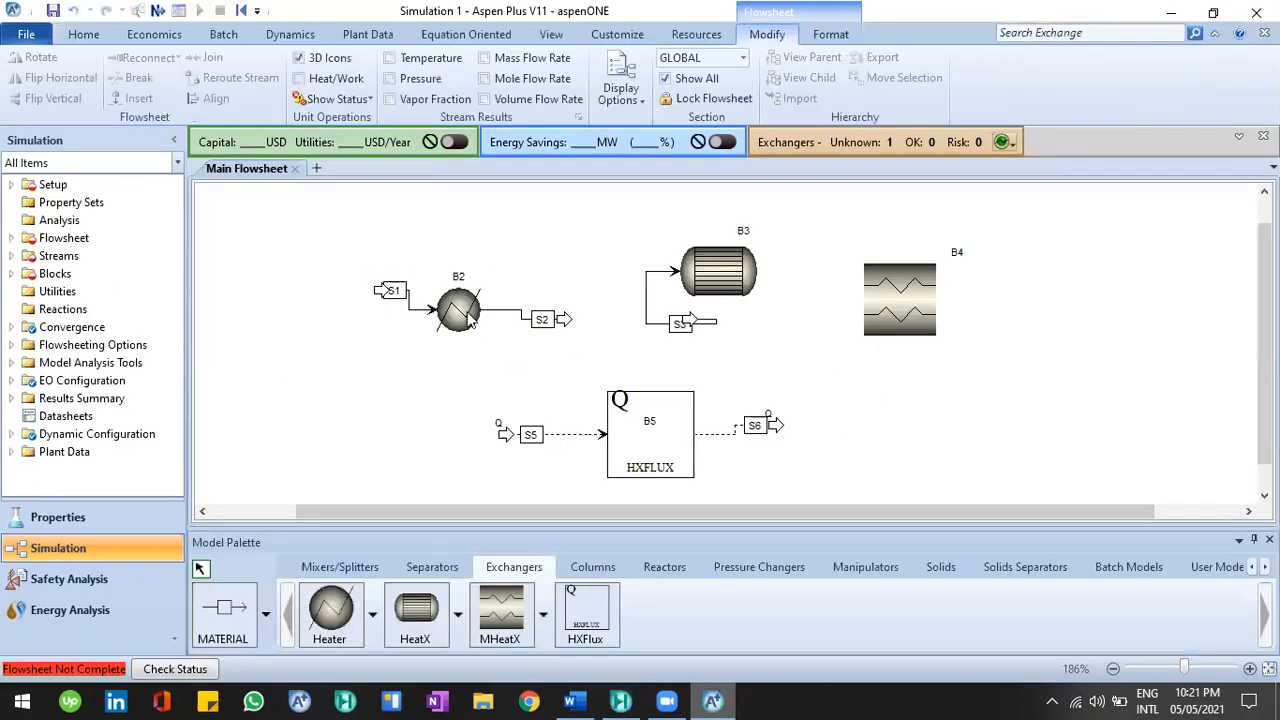
left_click(470, 315)
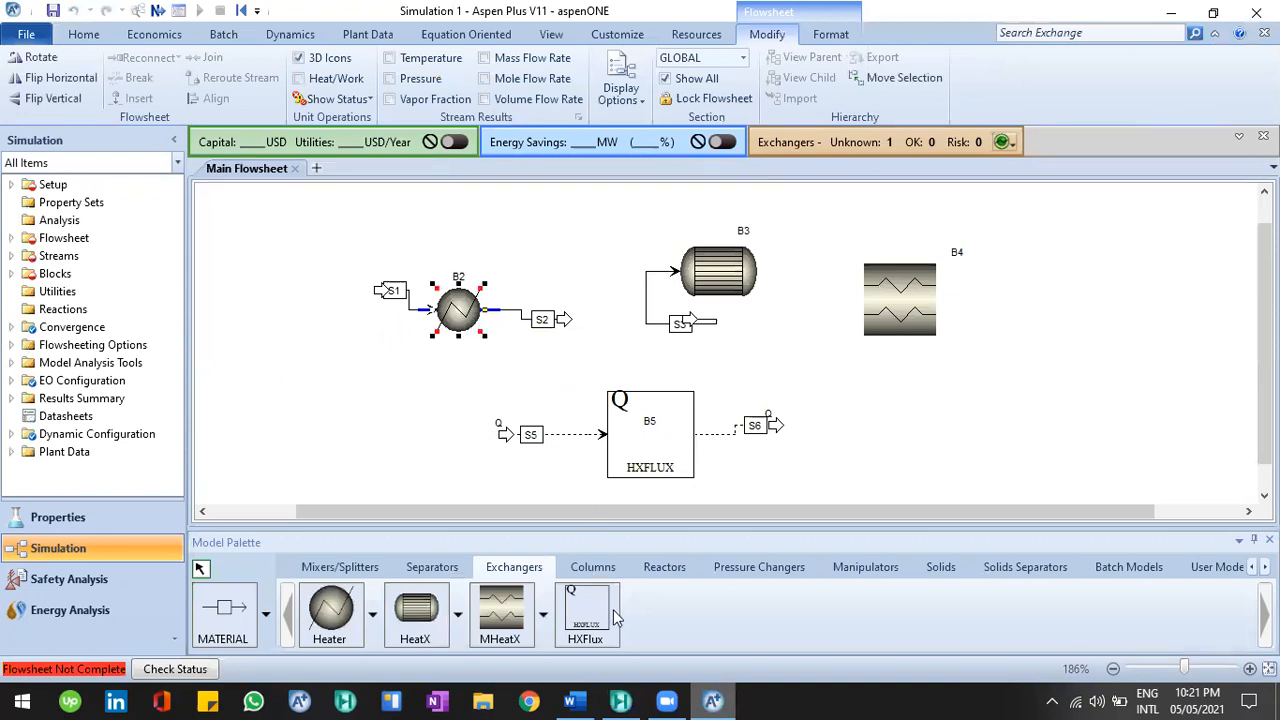
left_click(621, 701)
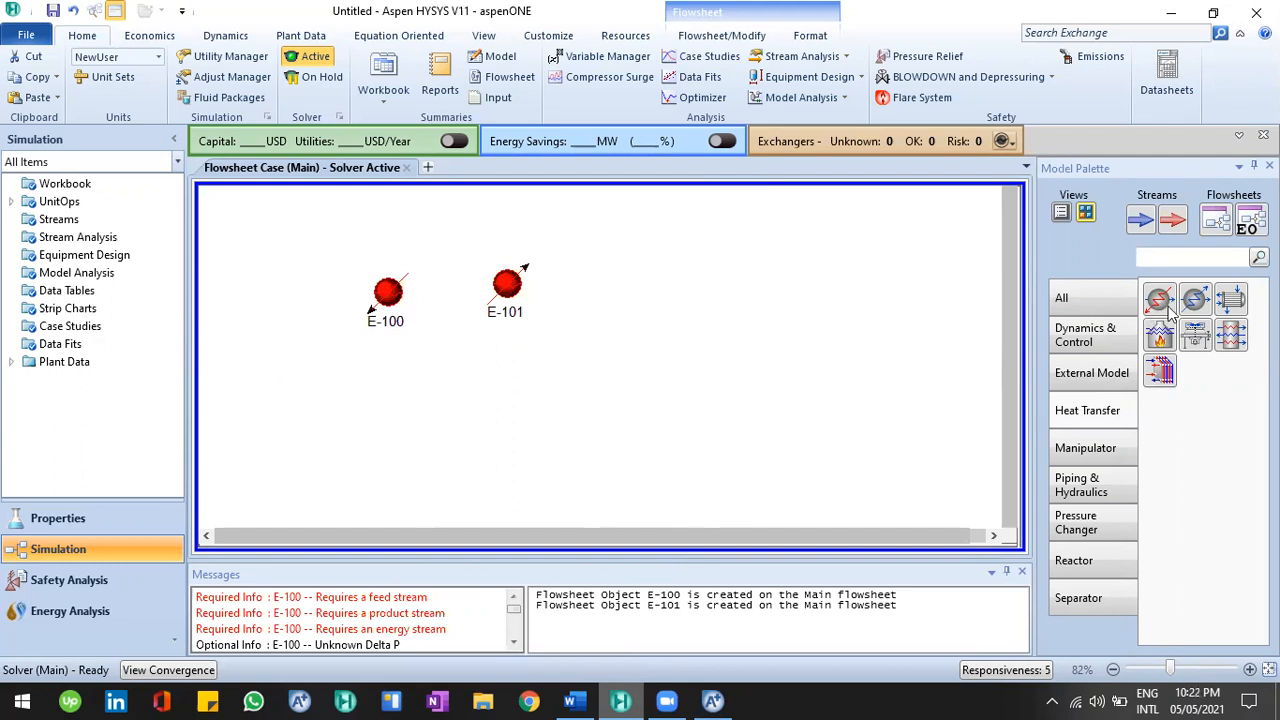
Step: Place a Heat Exchanger on the HYSYS flowsheet, on the far side of the heater from the cooler
left_click(1232, 299)
left_click(712, 330)
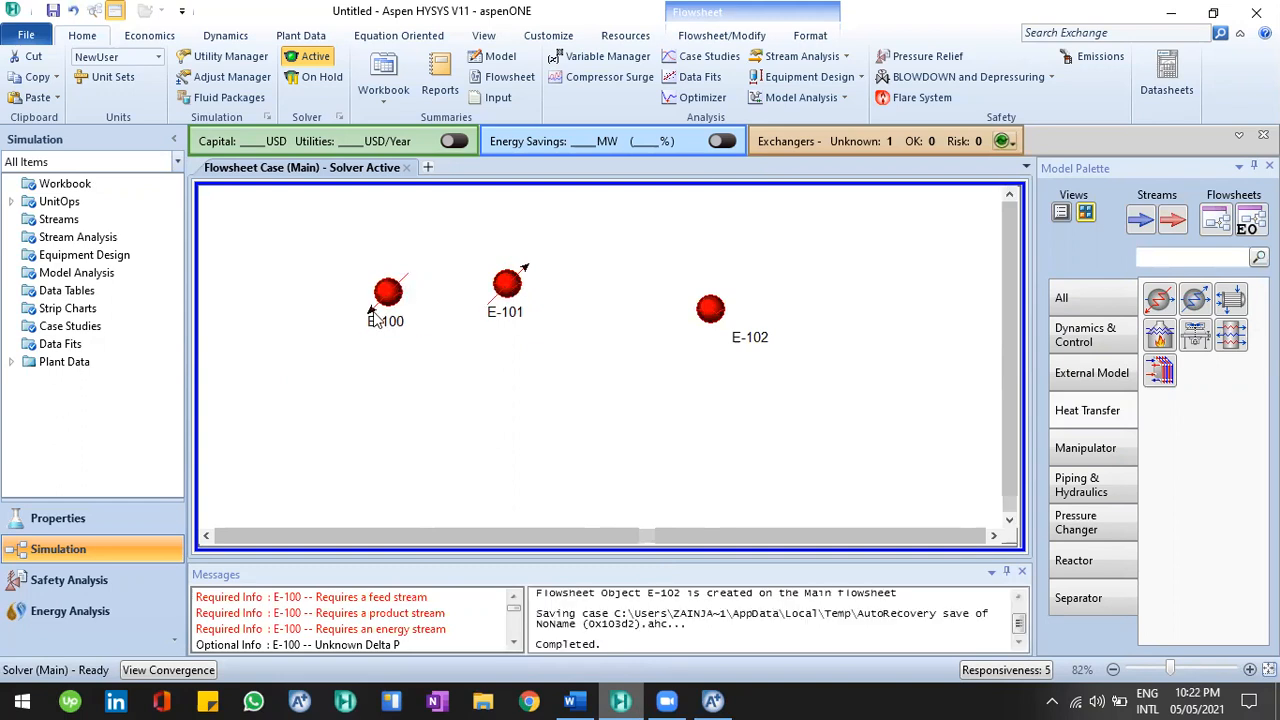
left_click(708, 316)
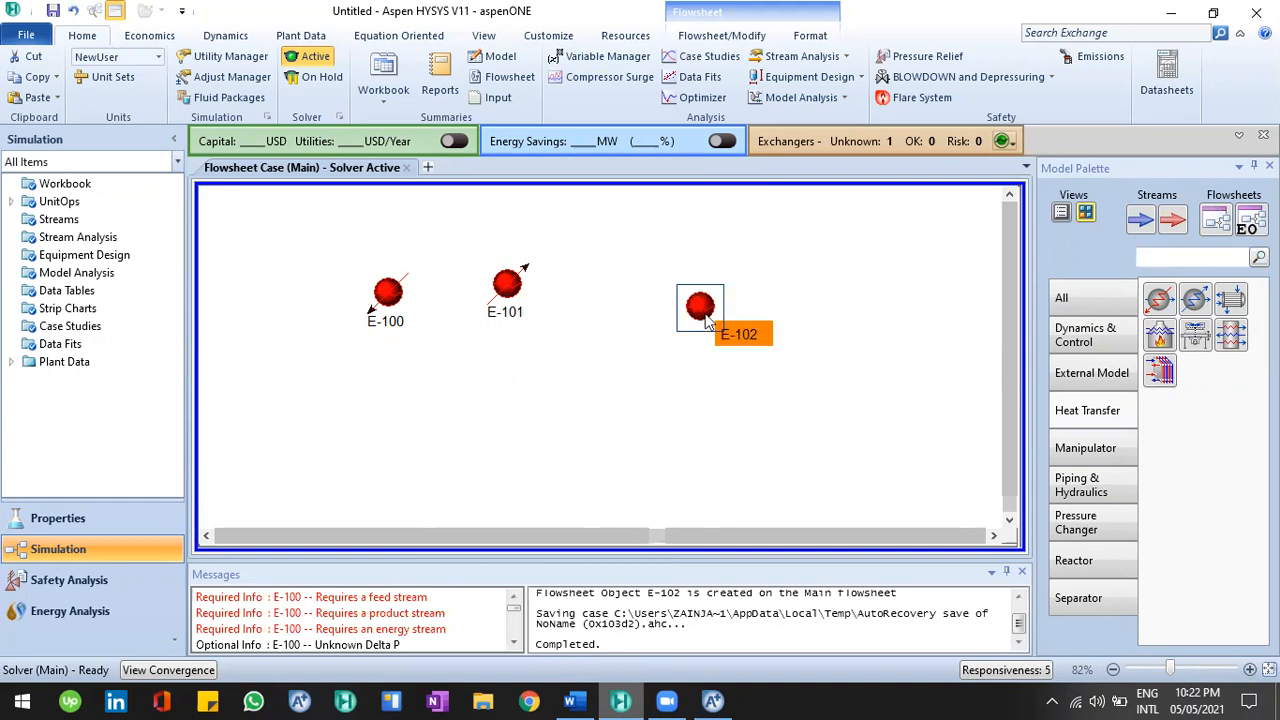
Step: Change the heat exchanger's icon to the shell-and-tube symbol and reposition it on the flowsheet
right_click(705, 315)
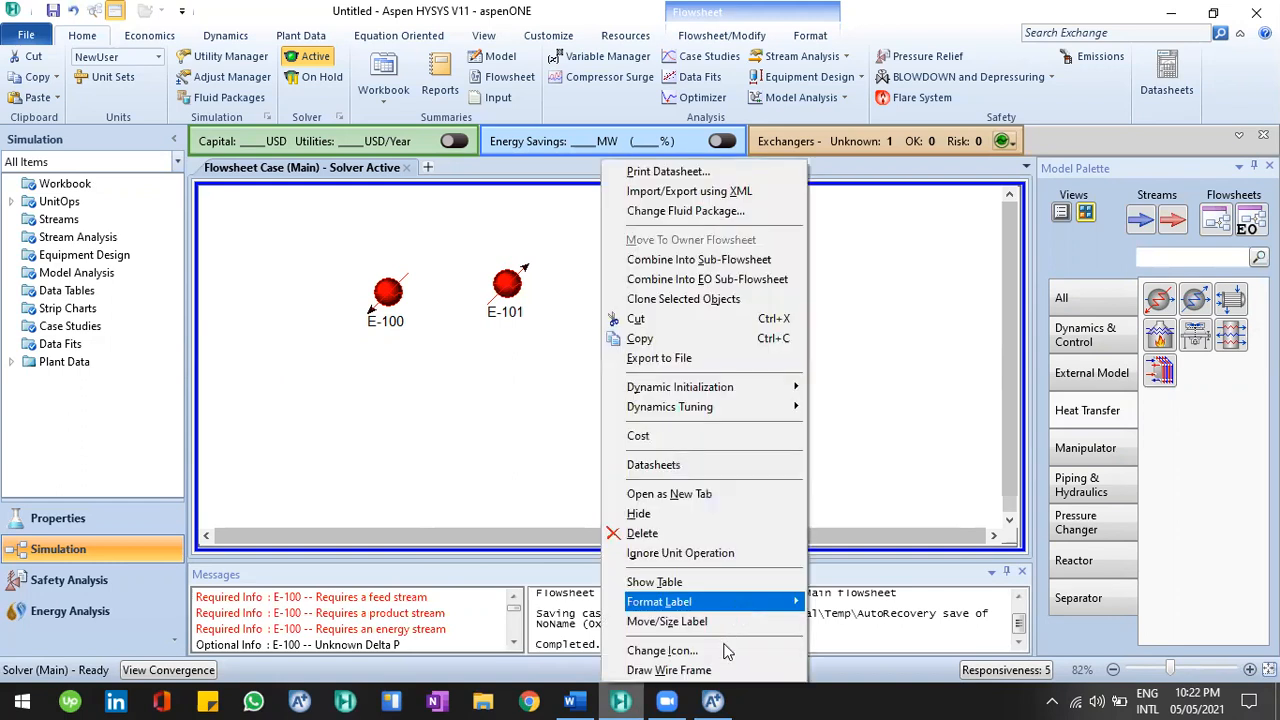
left_click(727, 652)
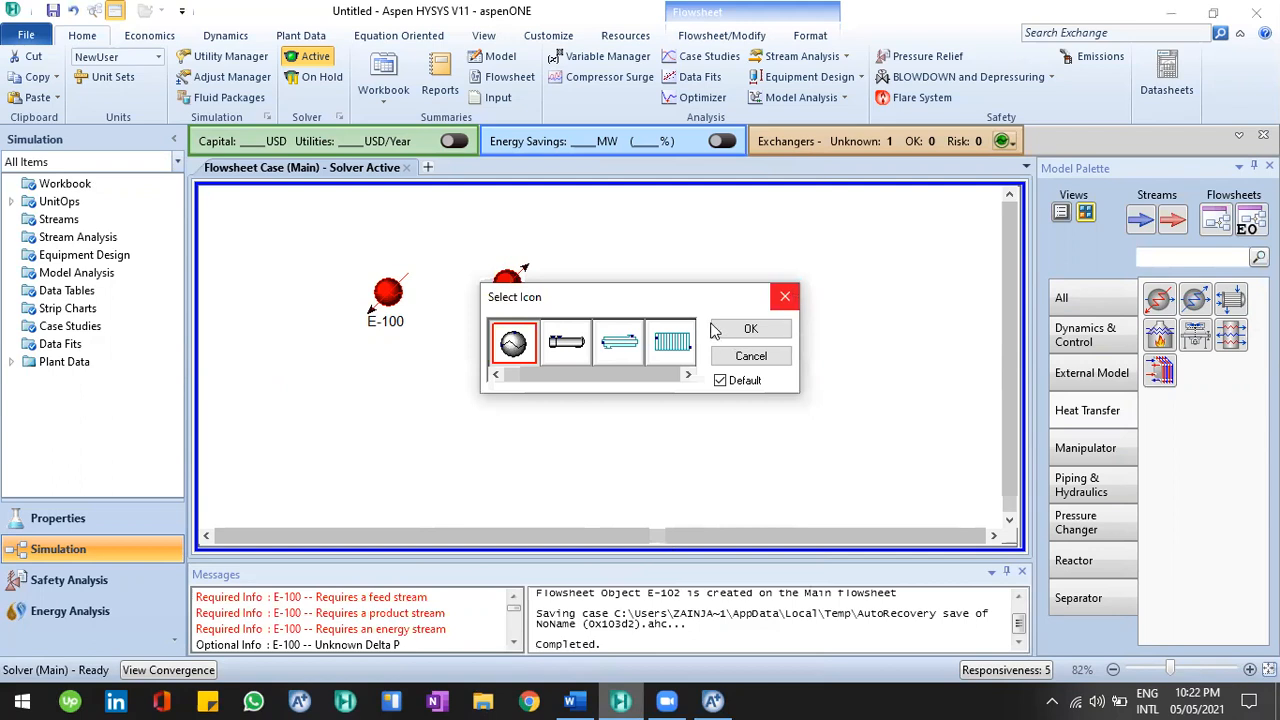
left_click(749, 289)
left_click_drag(671, 257, 669, 252)
right_click(669, 256)
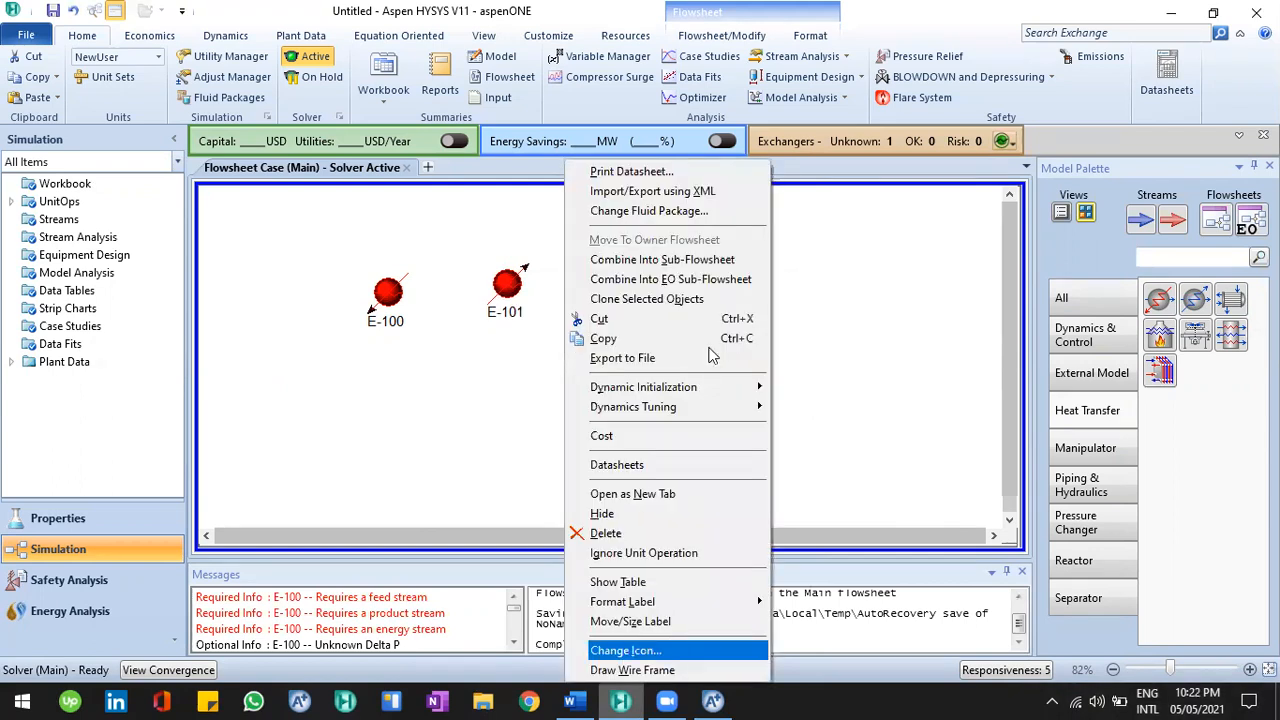
left_click(667, 650)
left_click(722, 330)
left_click_drag(698, 246, 725, 369)
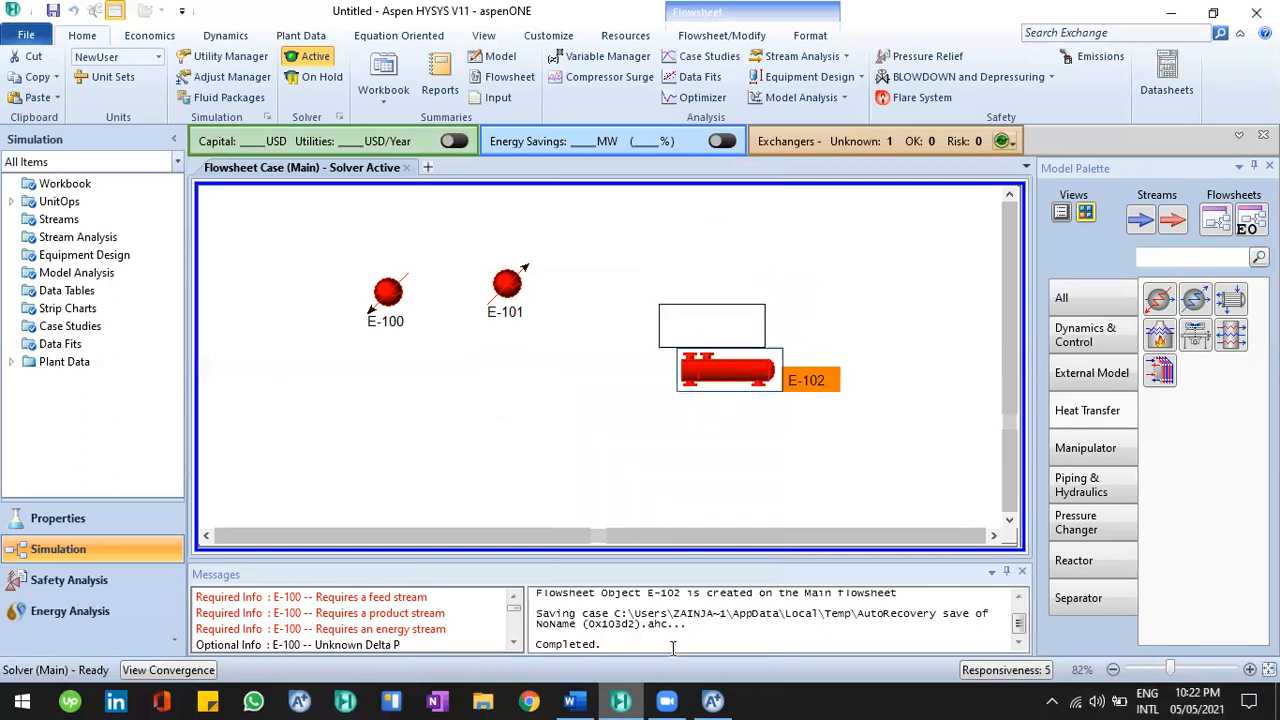
Step: Compare the exchanger with the HeatX model in Aspen Plus, and move it higher on the HYSYS flowsheet
left_click(712, 700)
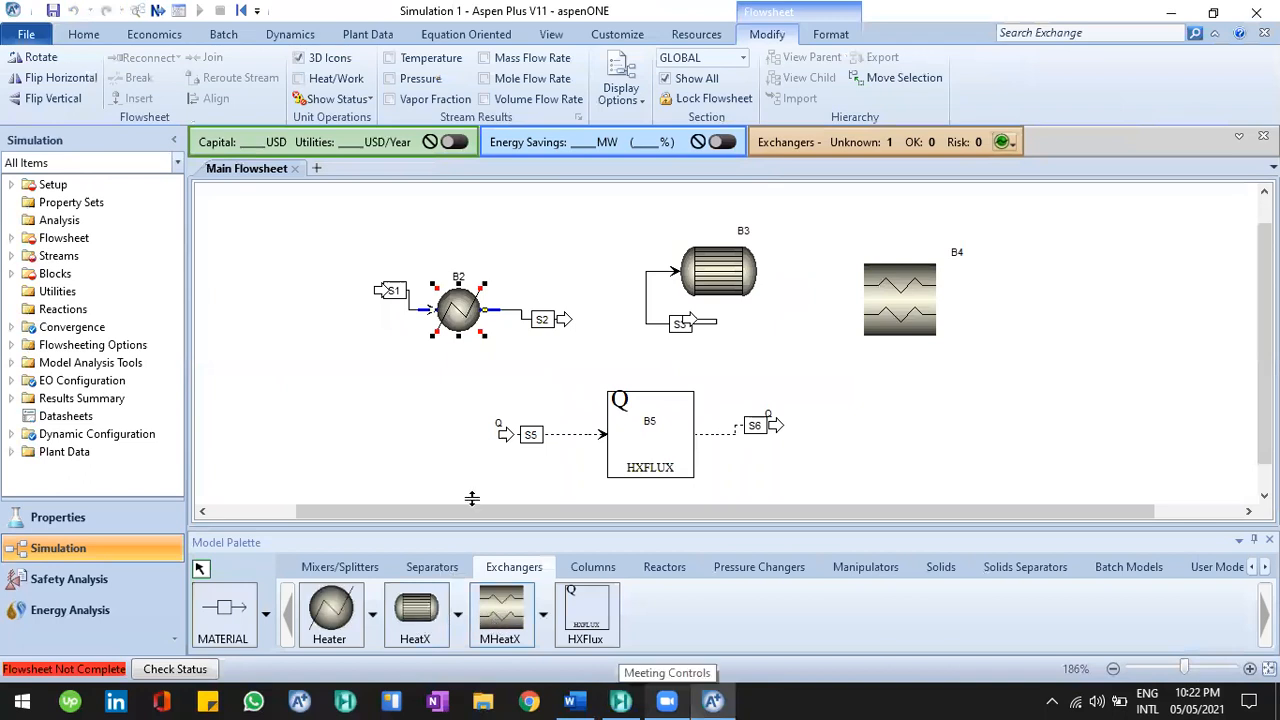
left_click(417, 612)
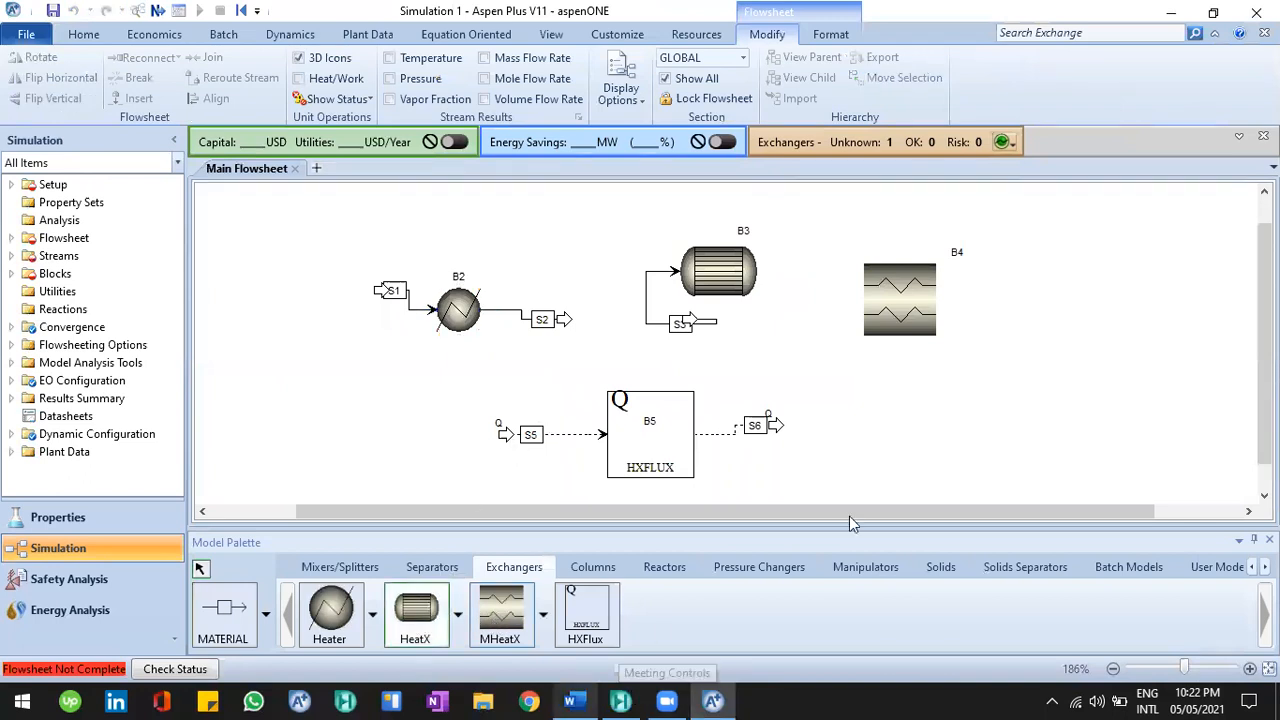
left_click(621, 700)
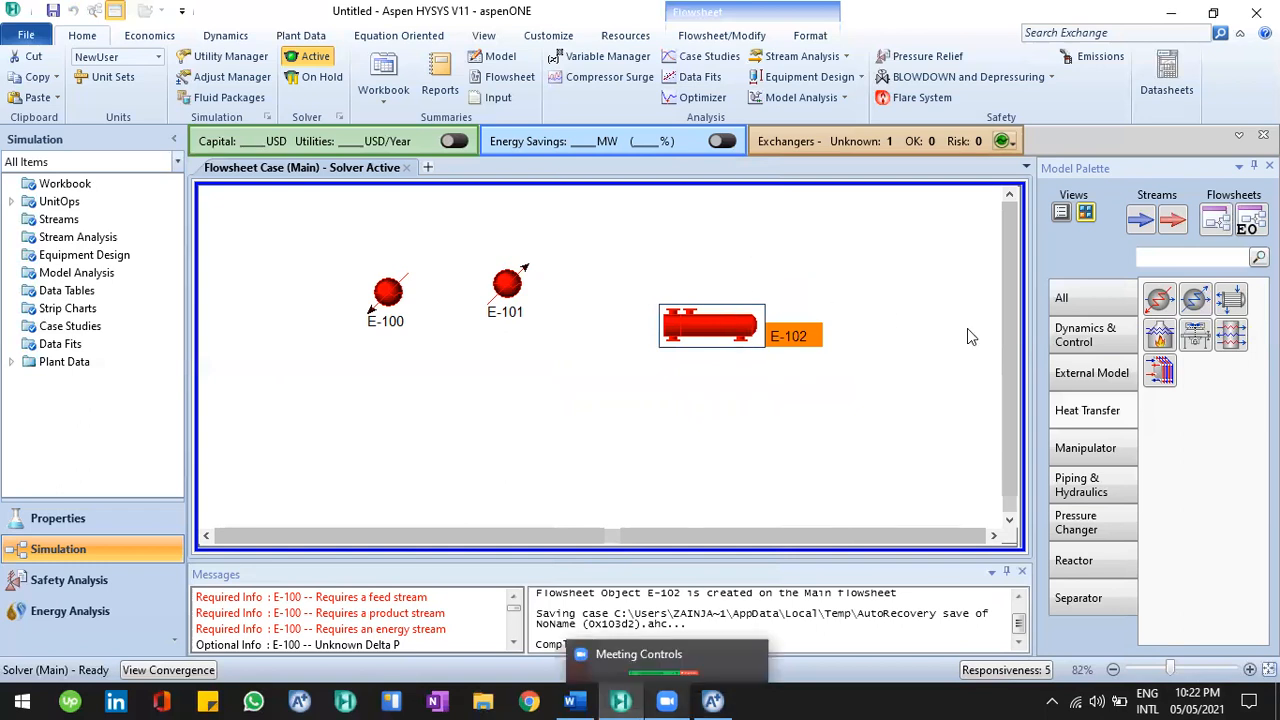
left_click_drag(712, 325, 727, 246)
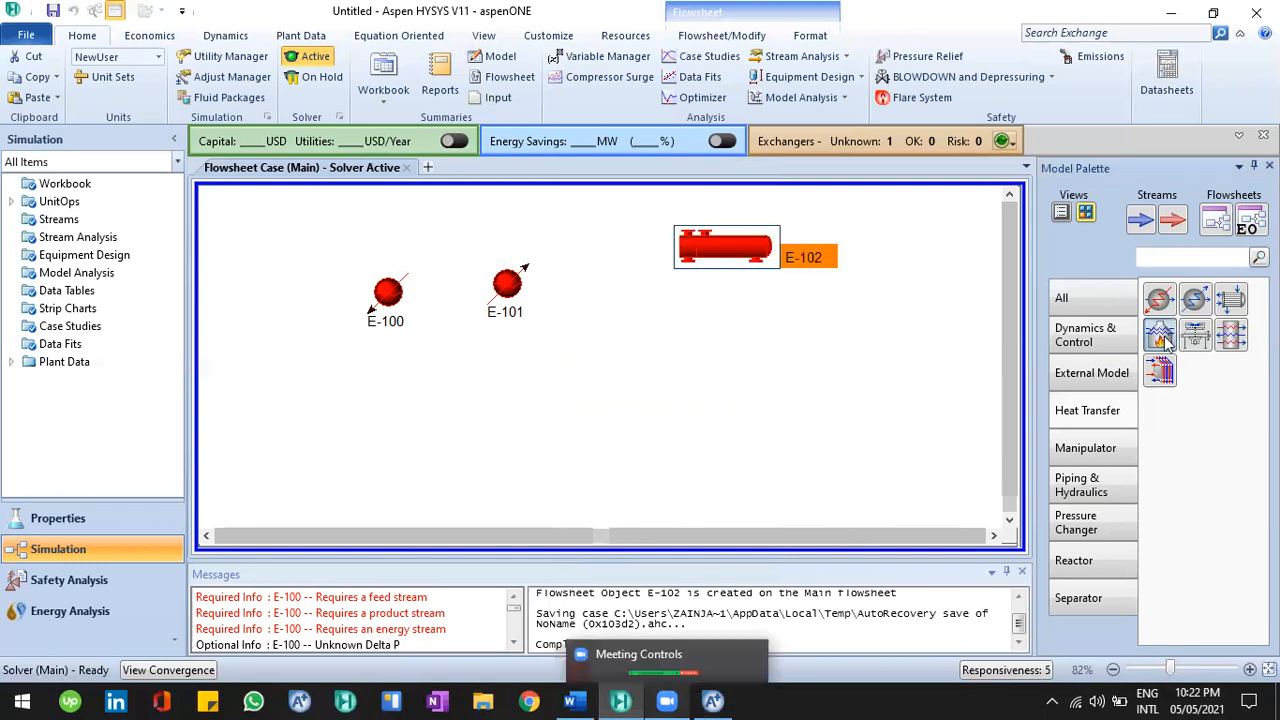
Step: Place a Fired Heater below the heat exchanger on the HYSYS flowsheet
left_click(1161, 340)
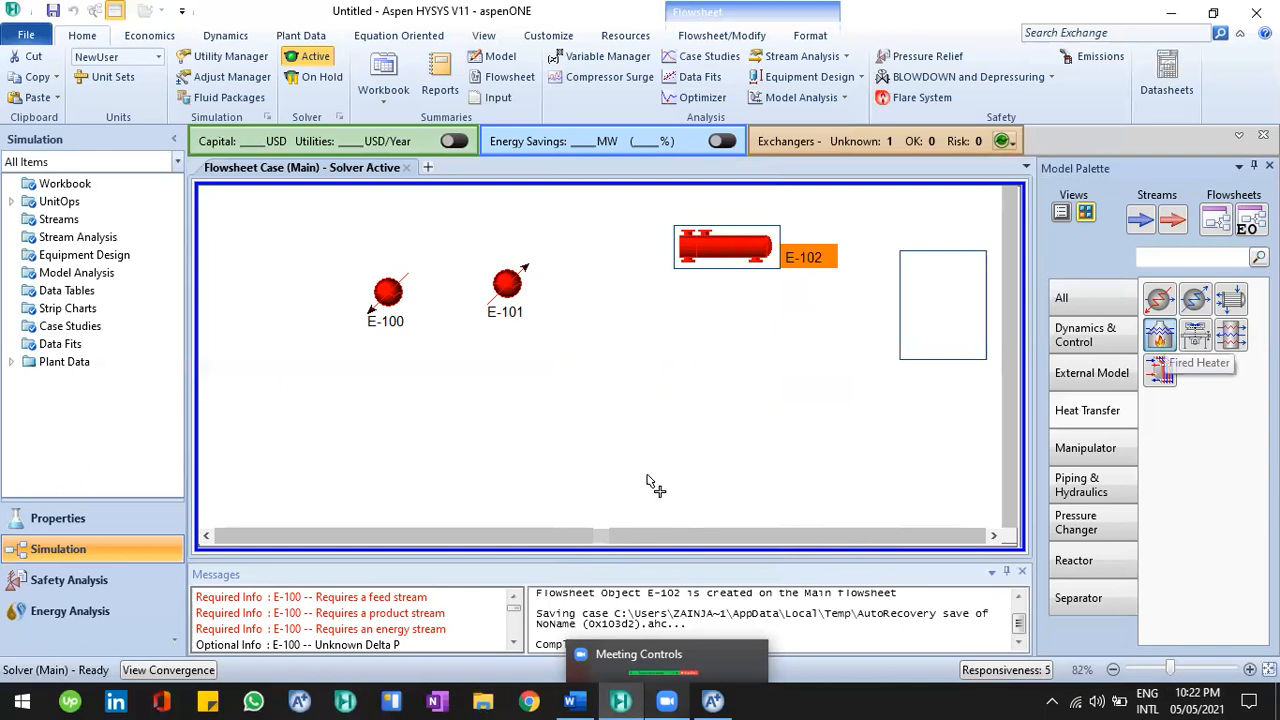
left_click(695, 440)
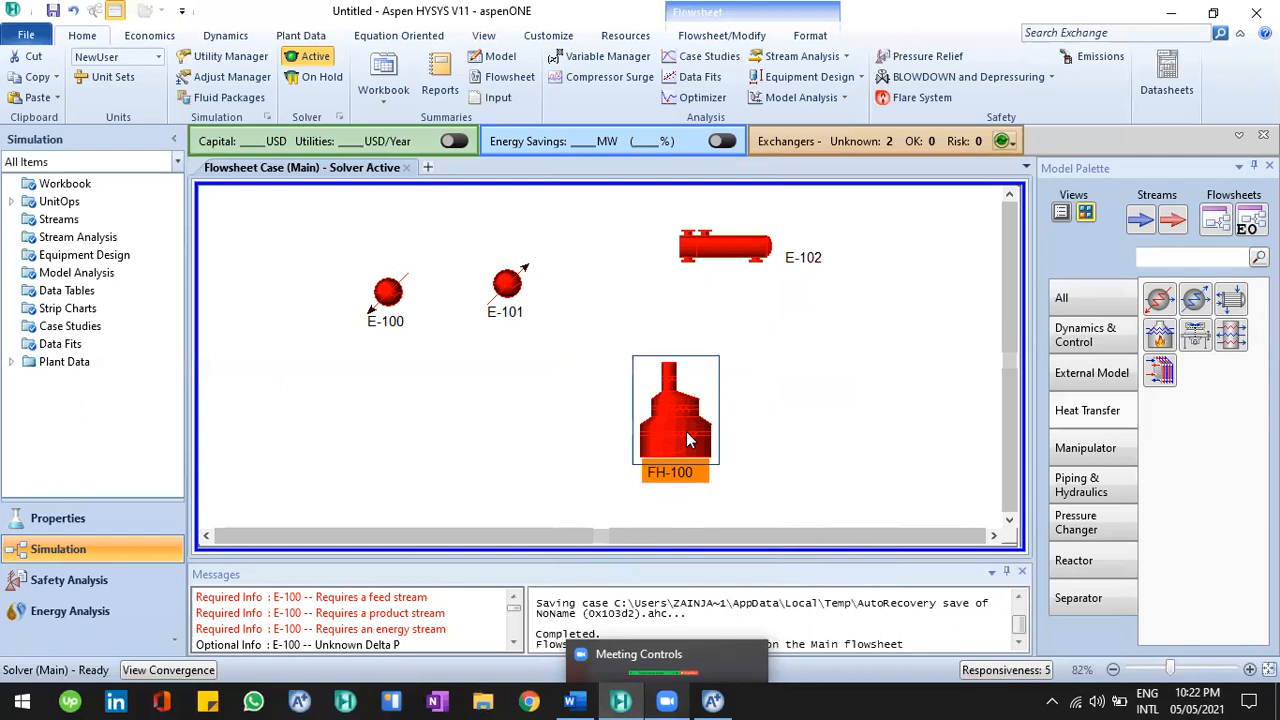
left_click(750, 413)
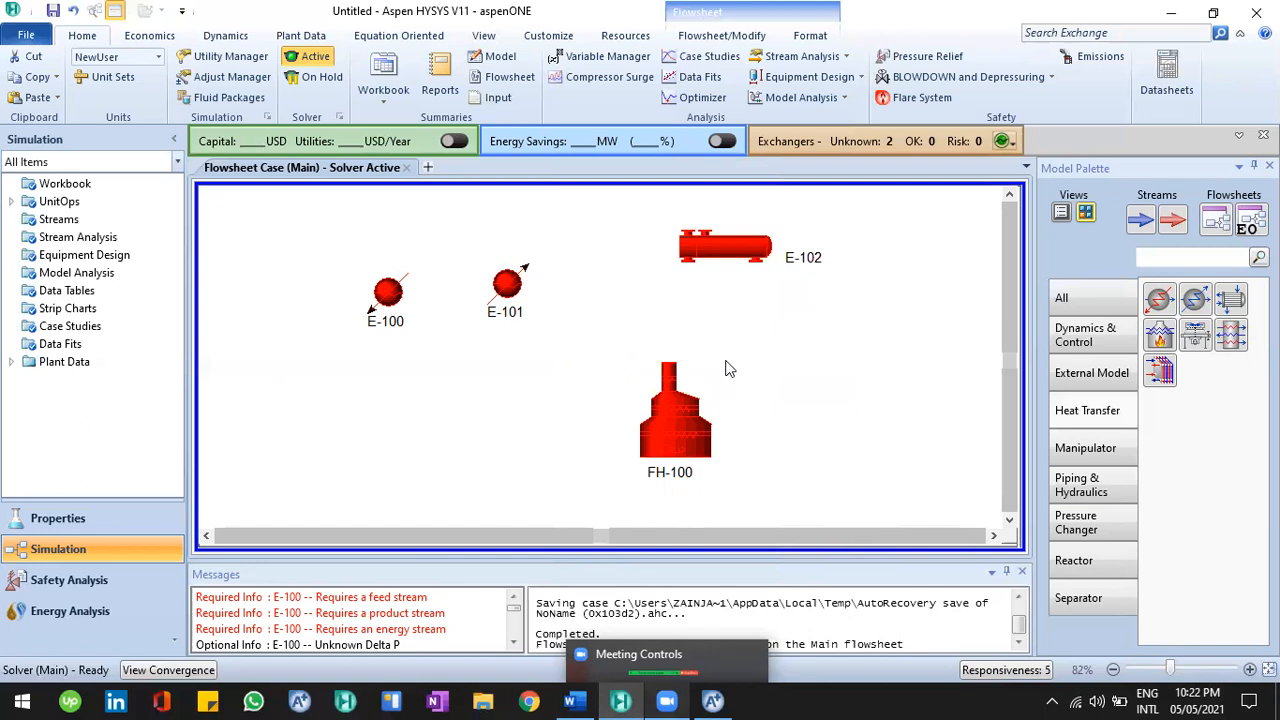
Step: Slightly reposition the heater, the cooler and the shell-and-tube exchanger on the flowsheet
left_click(718, 256)
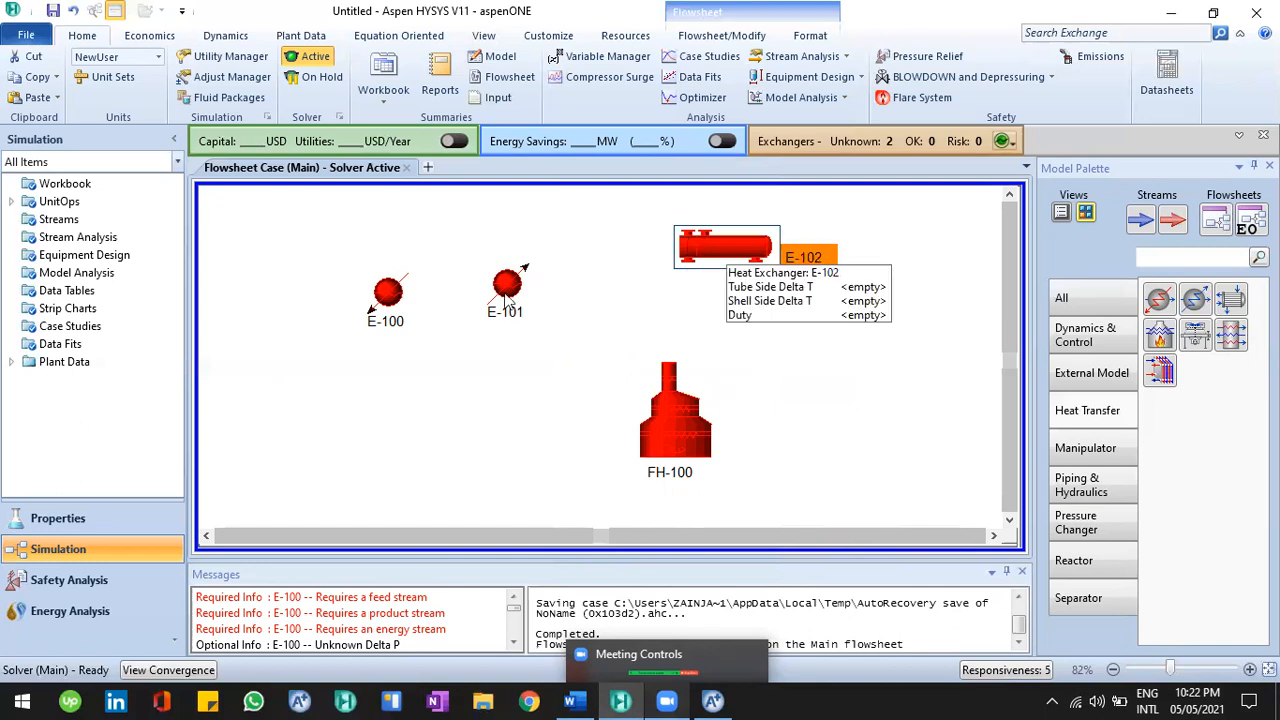
left_click_drag(512, 287, 534, 303)
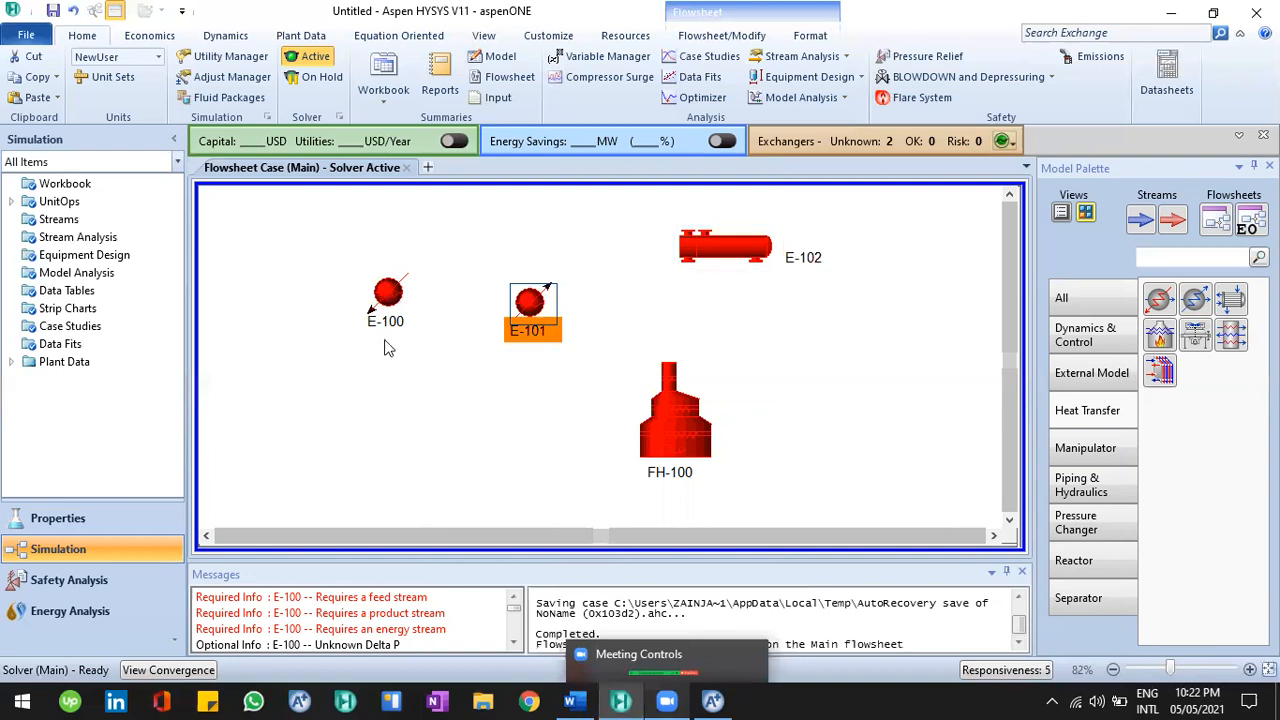
left_click_drag(388, 292, 375, 292)
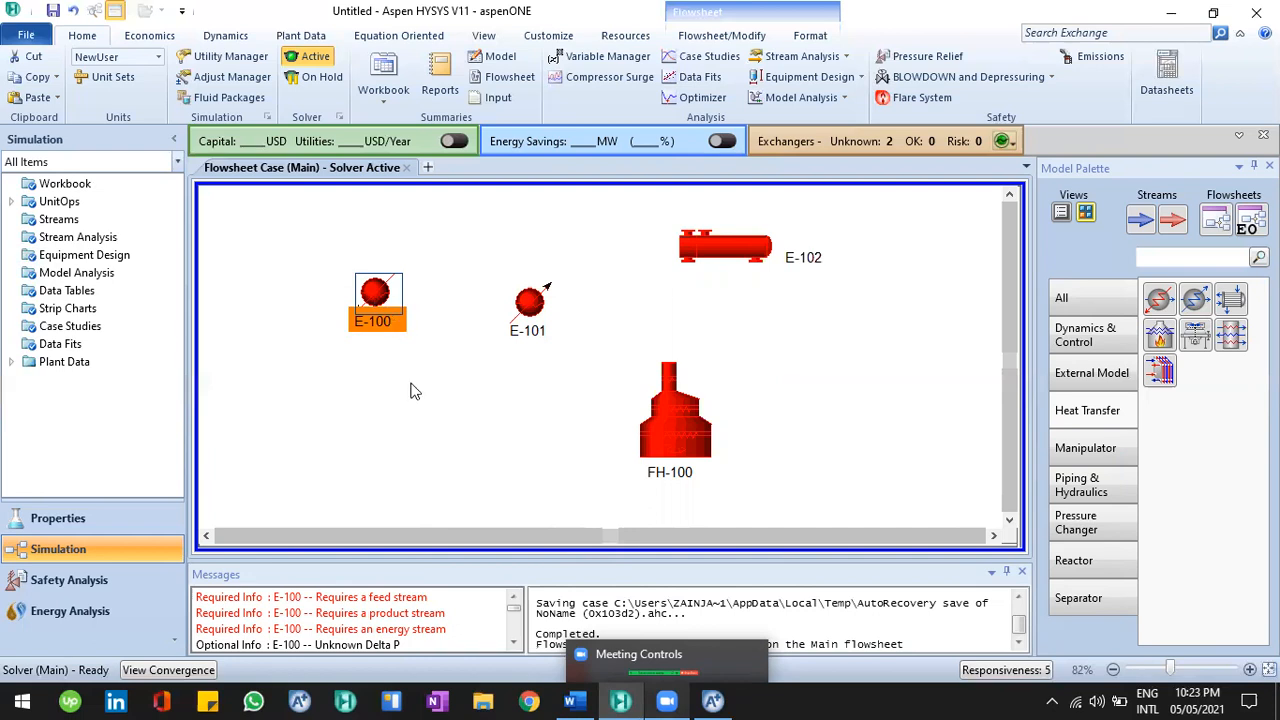
left_click_drag(529, 316, 507, 297)
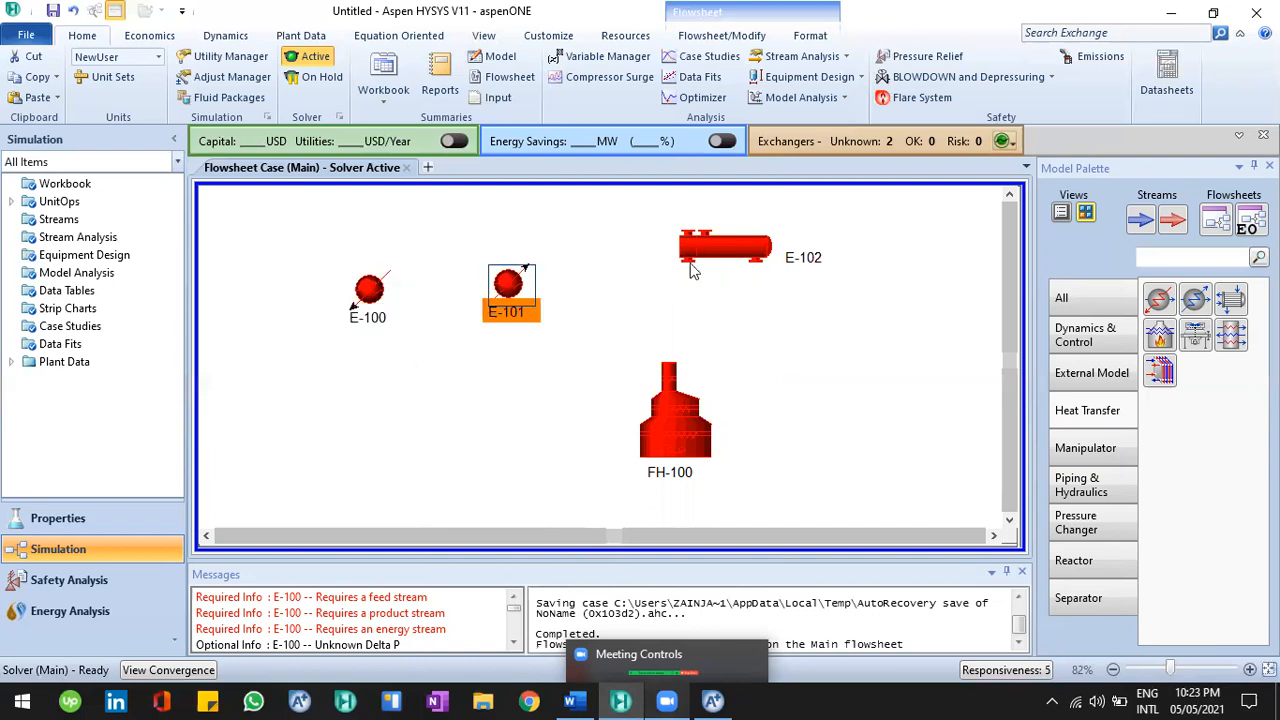
left_click_drag(693, 271, 682, 271)
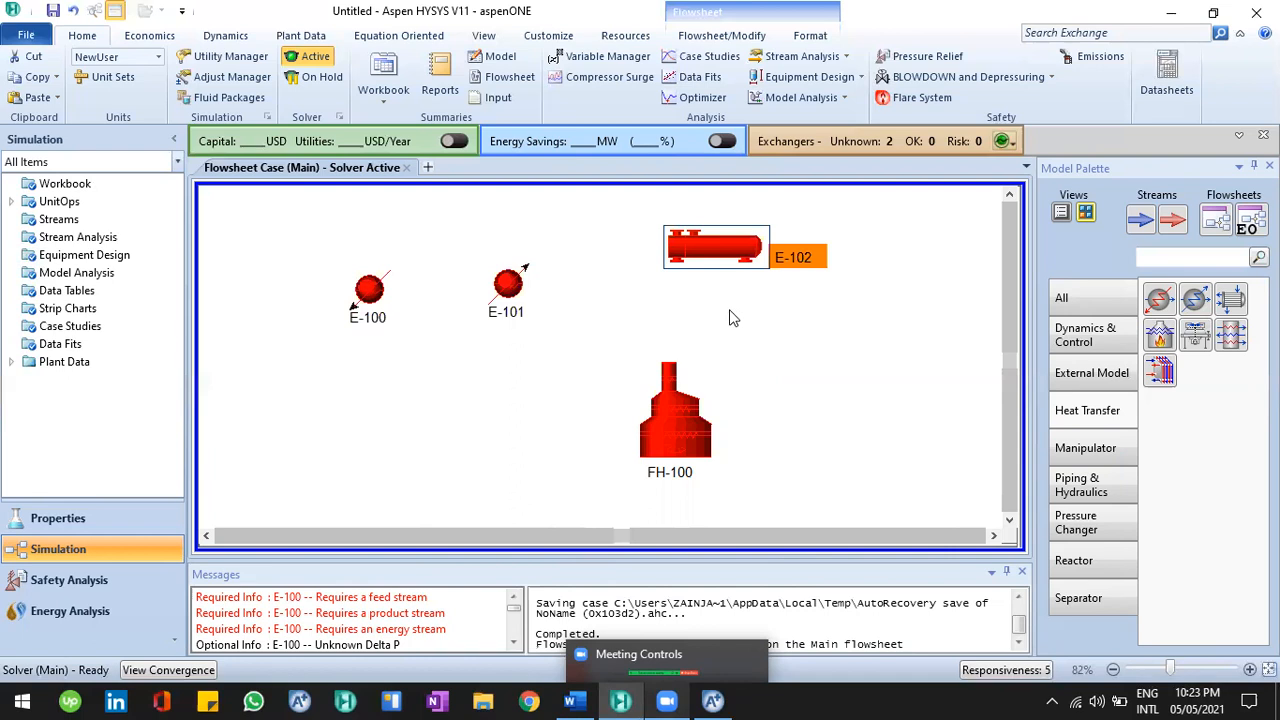
Step: Place an Air Cooler below the heat exchanger, and move the fired heater beneath heater E-101
left_click(1196, 340)
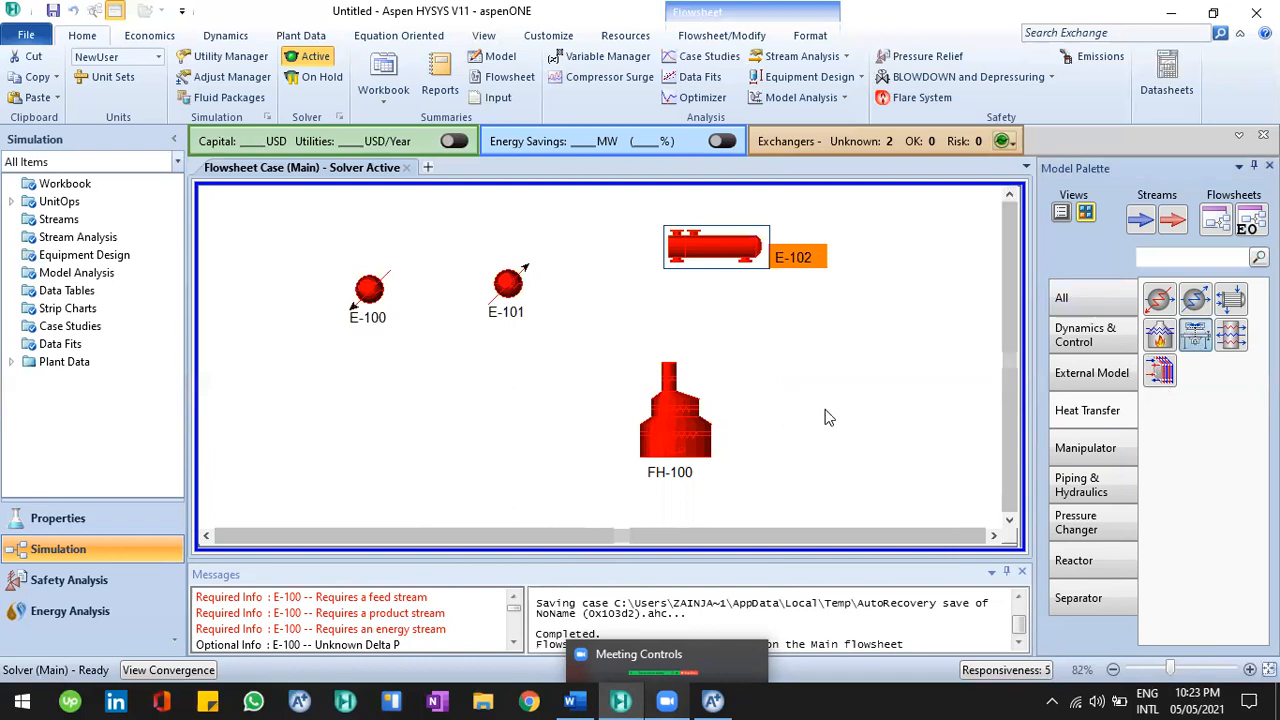
left_click(828, 426)
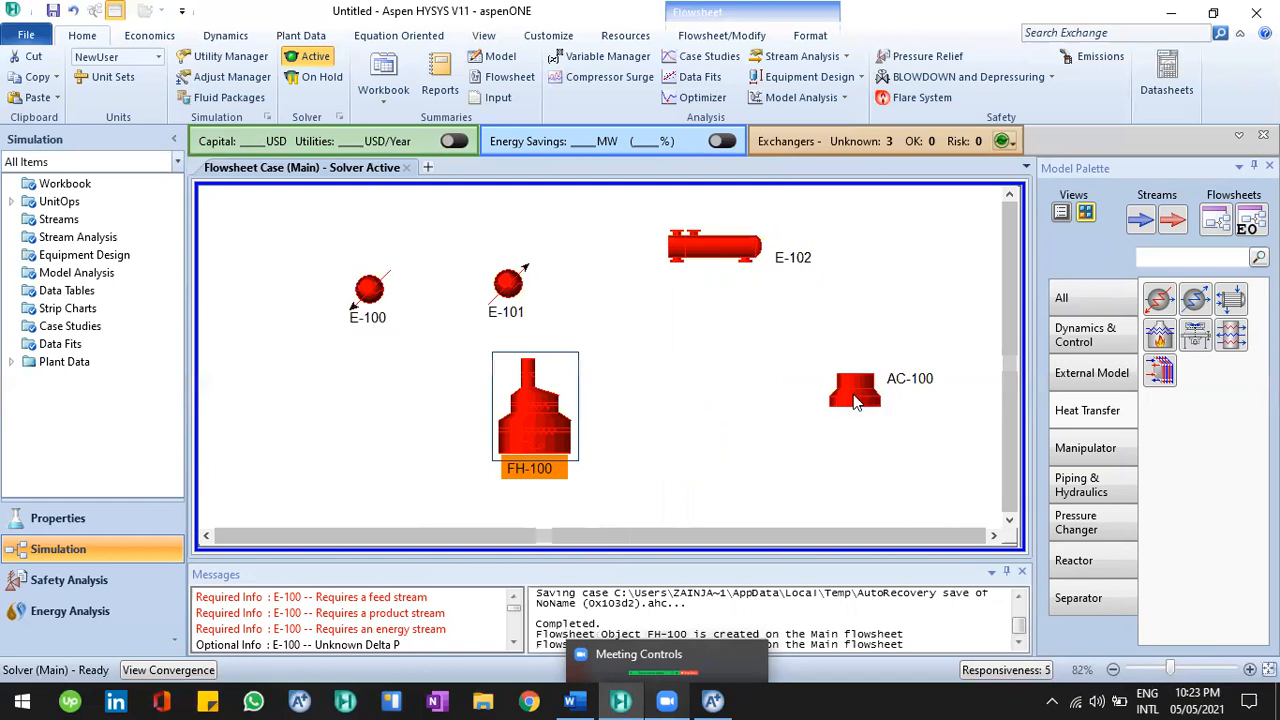
left_click(851, 436)
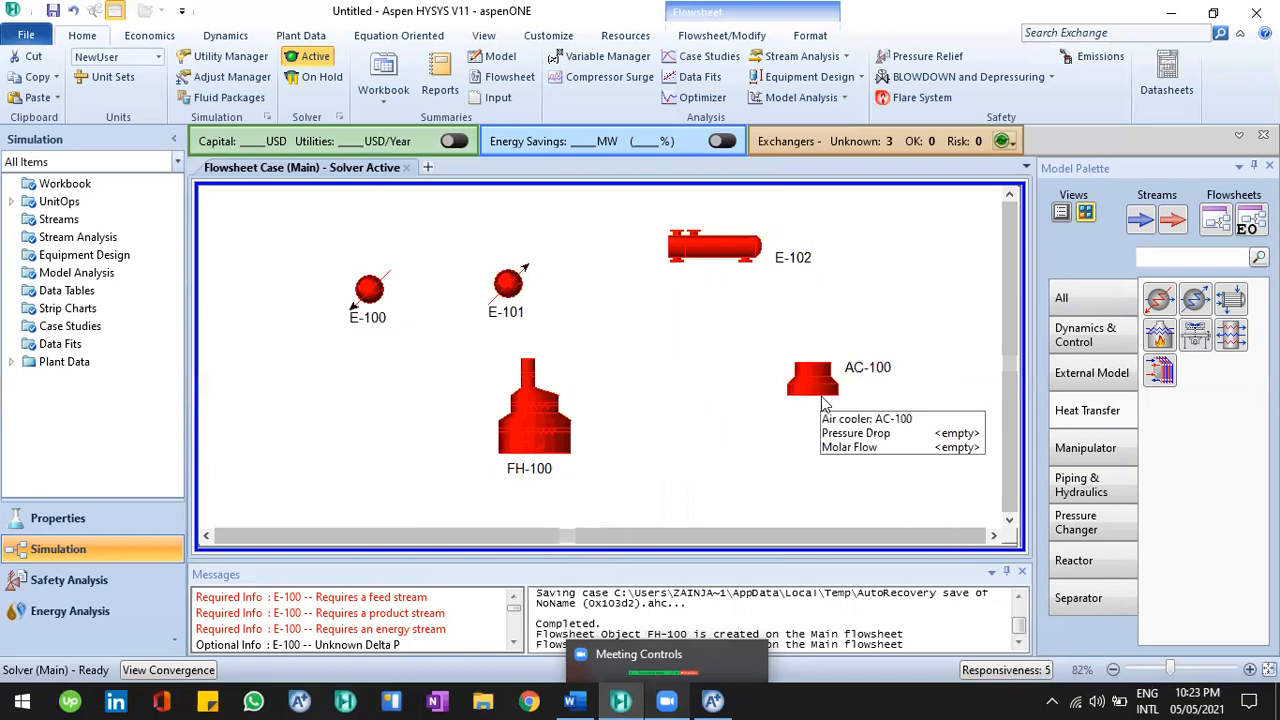
Step: Inspect the air cooler and move it closer beneath the shell-and-tube exchanger
left_click(560, 448)
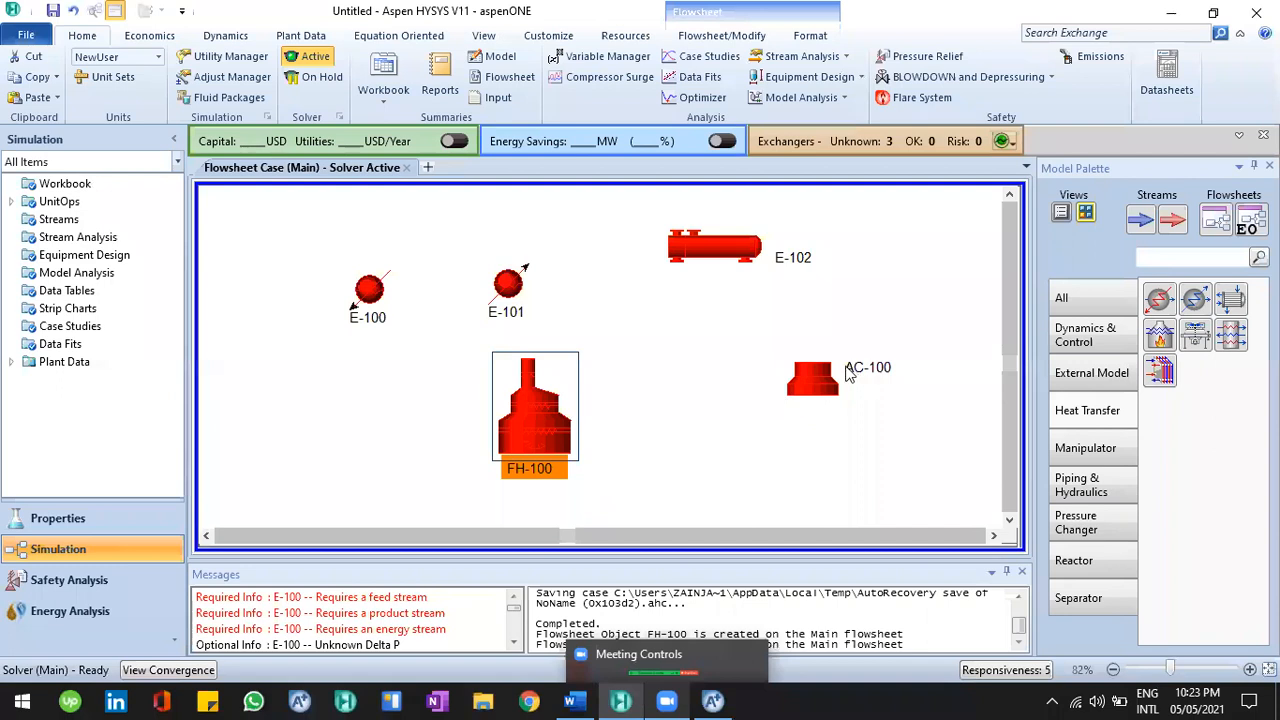
mouse_move(826, 388)
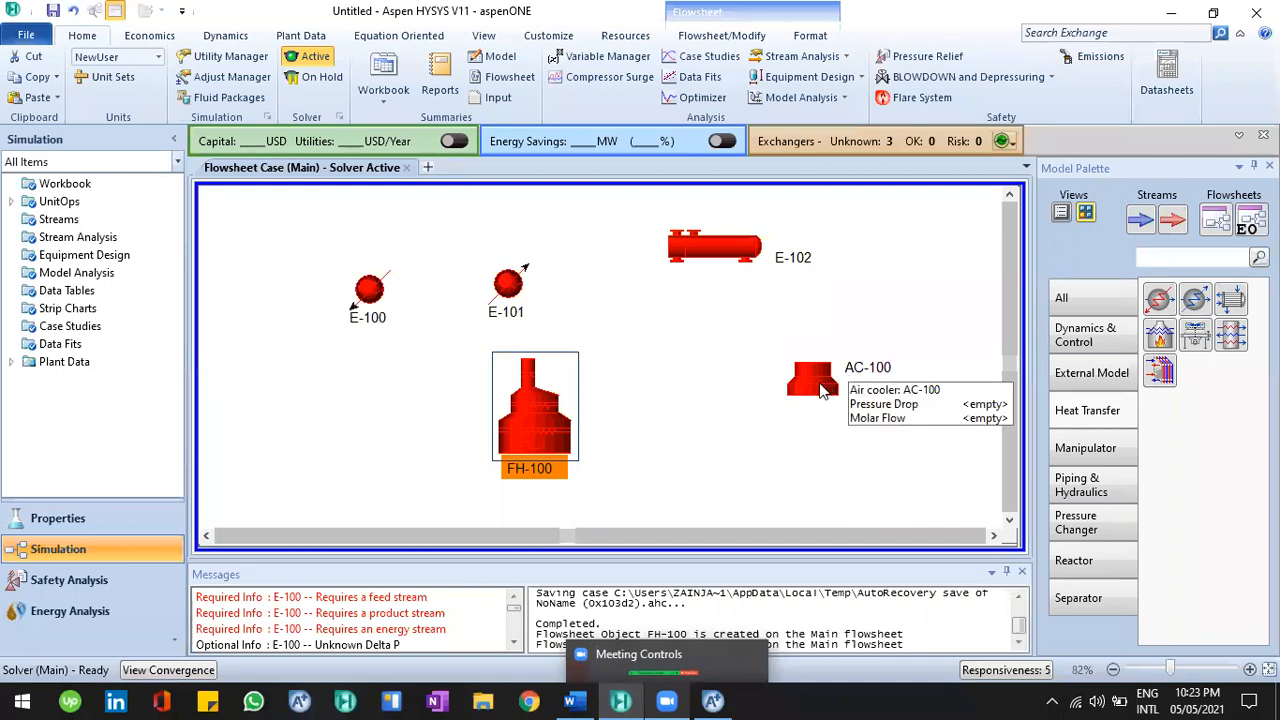
left_click_drag(825, 385, 812, 388)
left_click(841, 455)
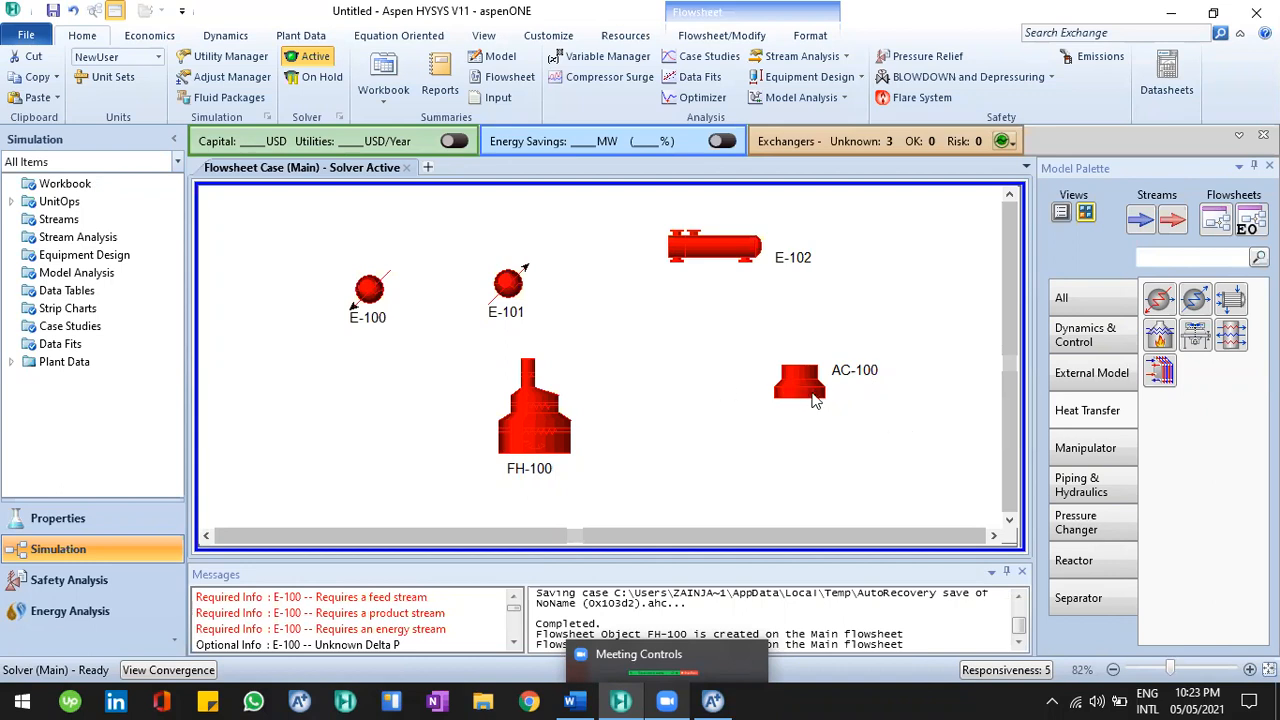
left_click_drag(780, 372, 747, 343)
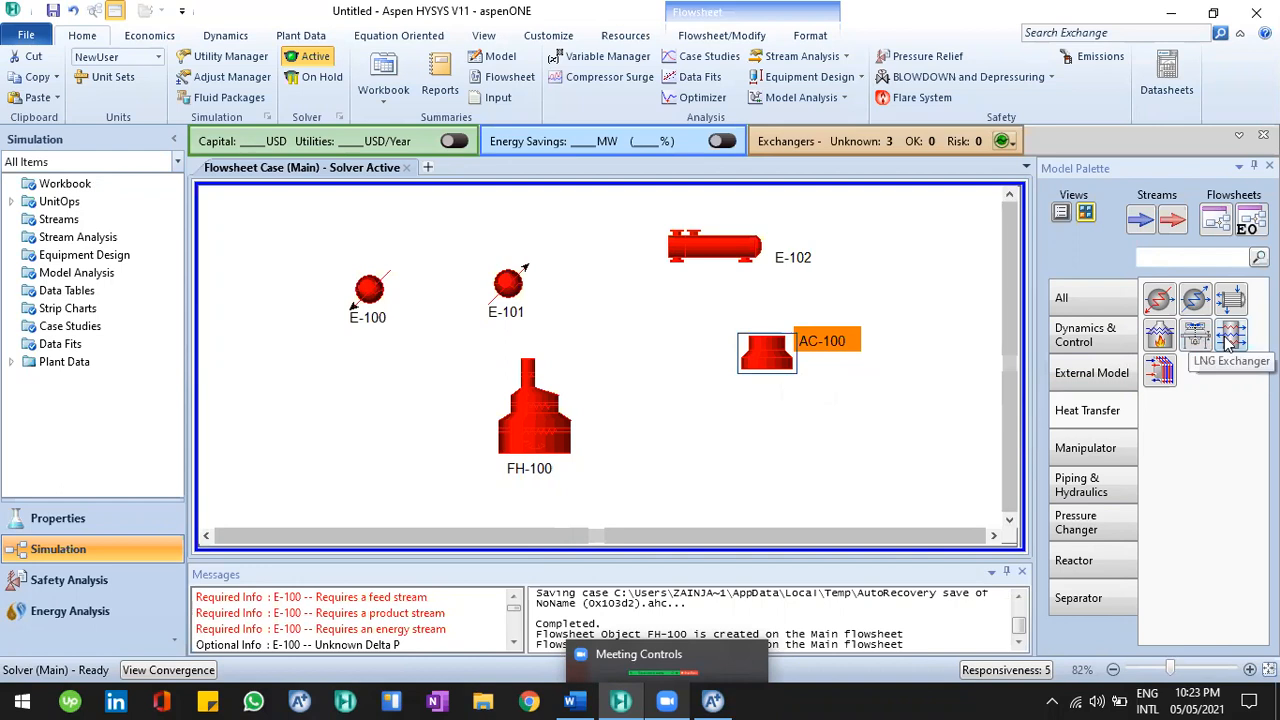
Step: Place an LNG Exchanger below the cooler in HYSYS, and compare it with the MHeatX model and block B4 in Aspen Plus
left_click_drag(1229, 343, 359, 427)
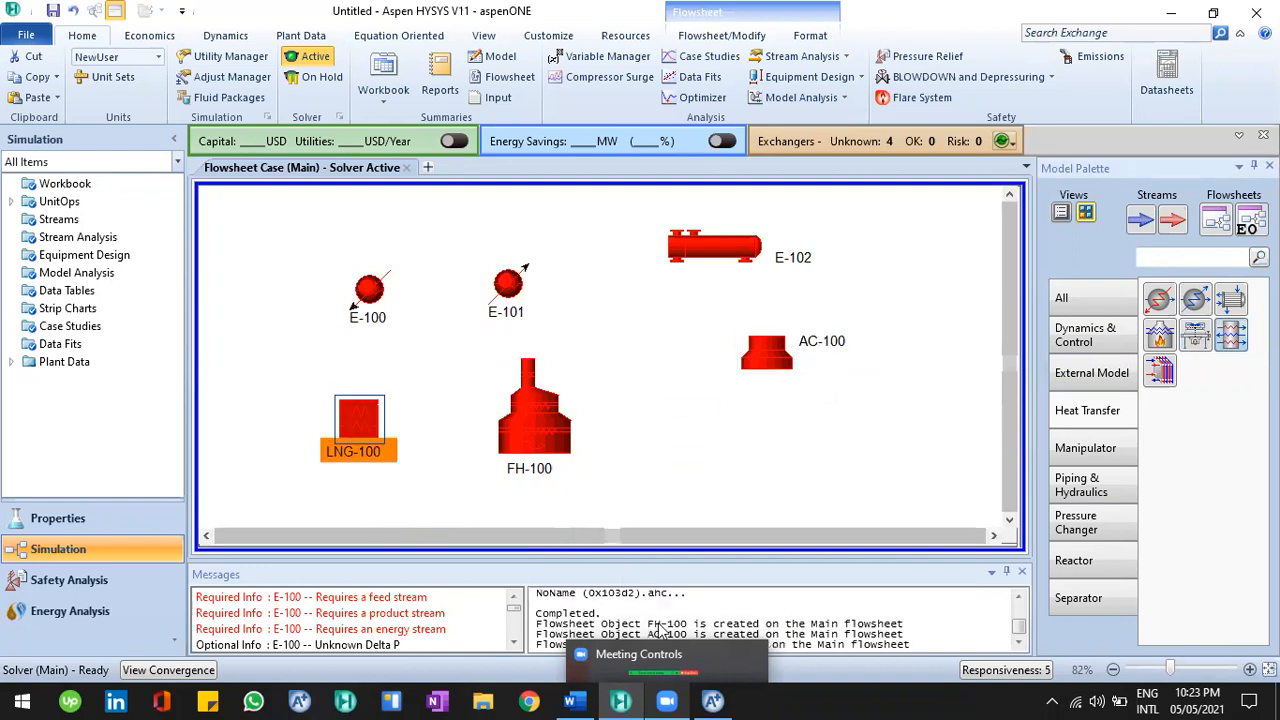
left_click(712, 700)
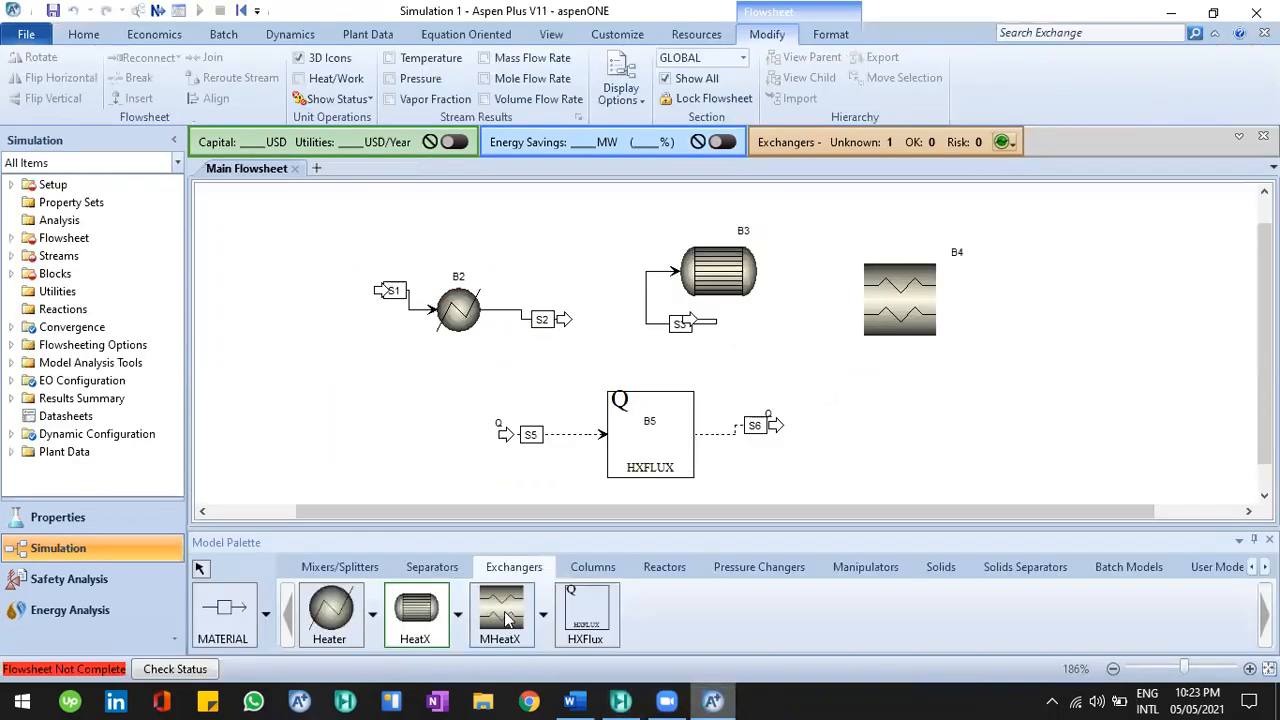
left_click(620, 700)
left_click(395, 455)
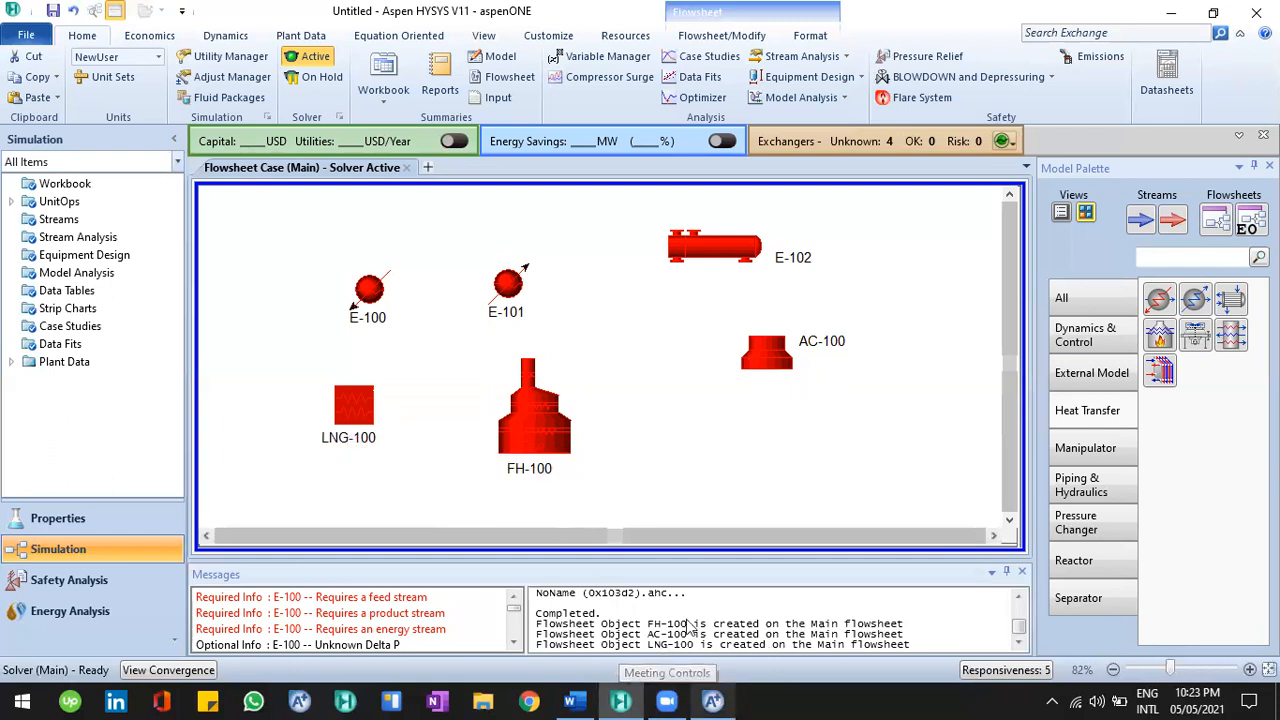
left_click(712, 701)
right_click(877, 371)
left_click(918, 310)
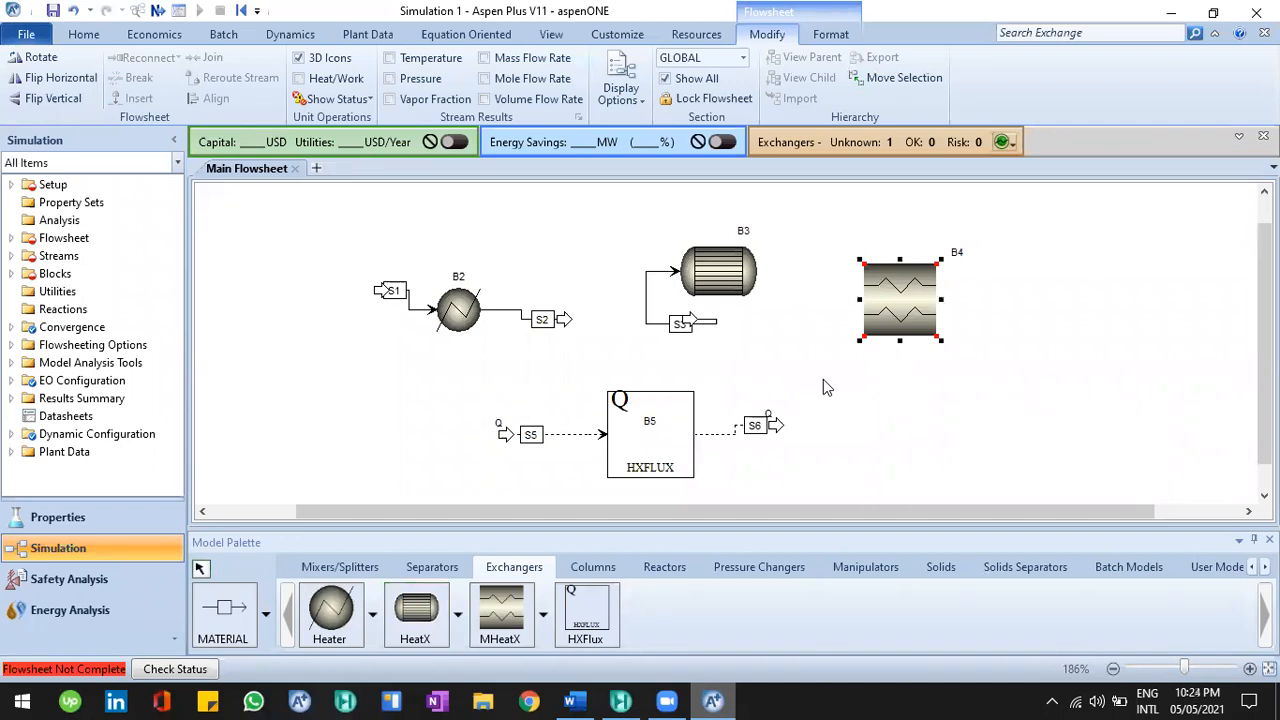
left_click(620, 701)
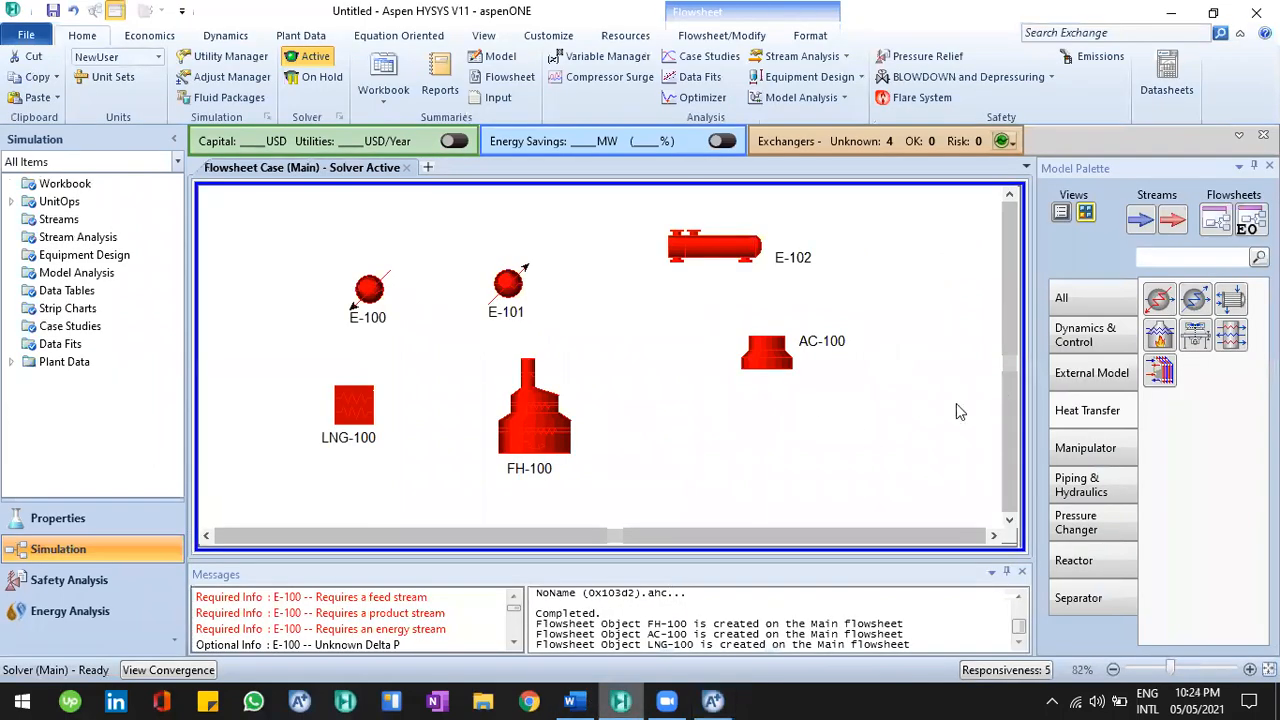
Step: Place a plate exchanger in the free area beside the fired heater, and move the air cooler directly under the shell-and-tube exchanger
left_click(1160, 371)
left_click(880, 418)
left_click_drag(752, 356, 701, 323)
left_click(761, 398)
left_click_drag(888, 429, 873, 425)
left_click(931, 486)
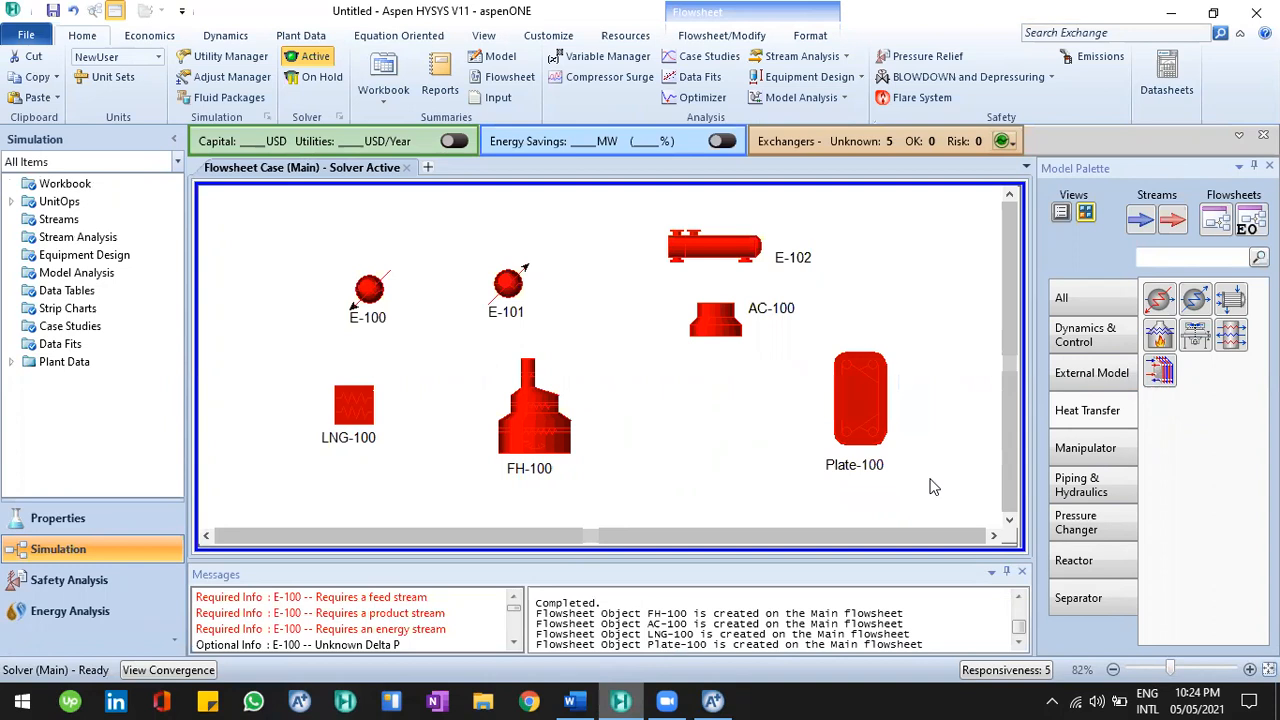
Step: Shift the shell-and-tube exchanger E-102 and the plate exchanger slightly on the HYSYS flowsheet
left_click(887, 418)
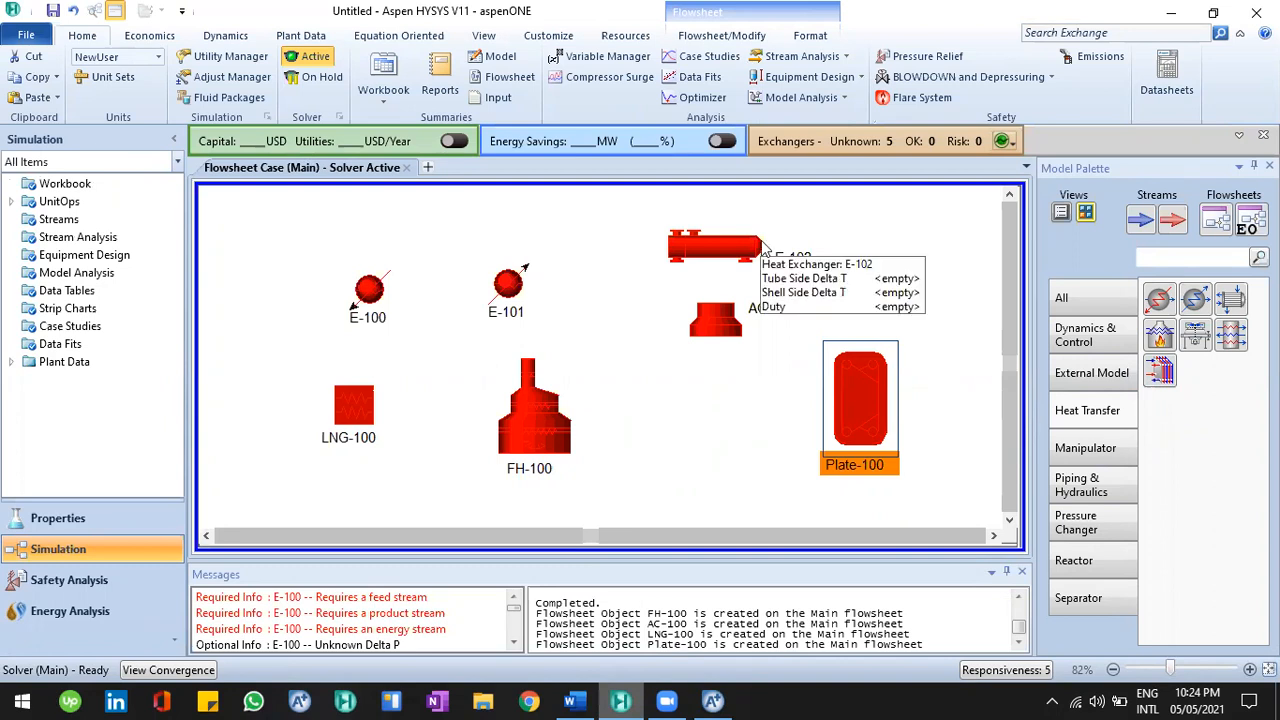
left_click_drag(714, 246, 706, 249)
left_click(858, 394)
left_click_drag(859, 395, 870, 403)
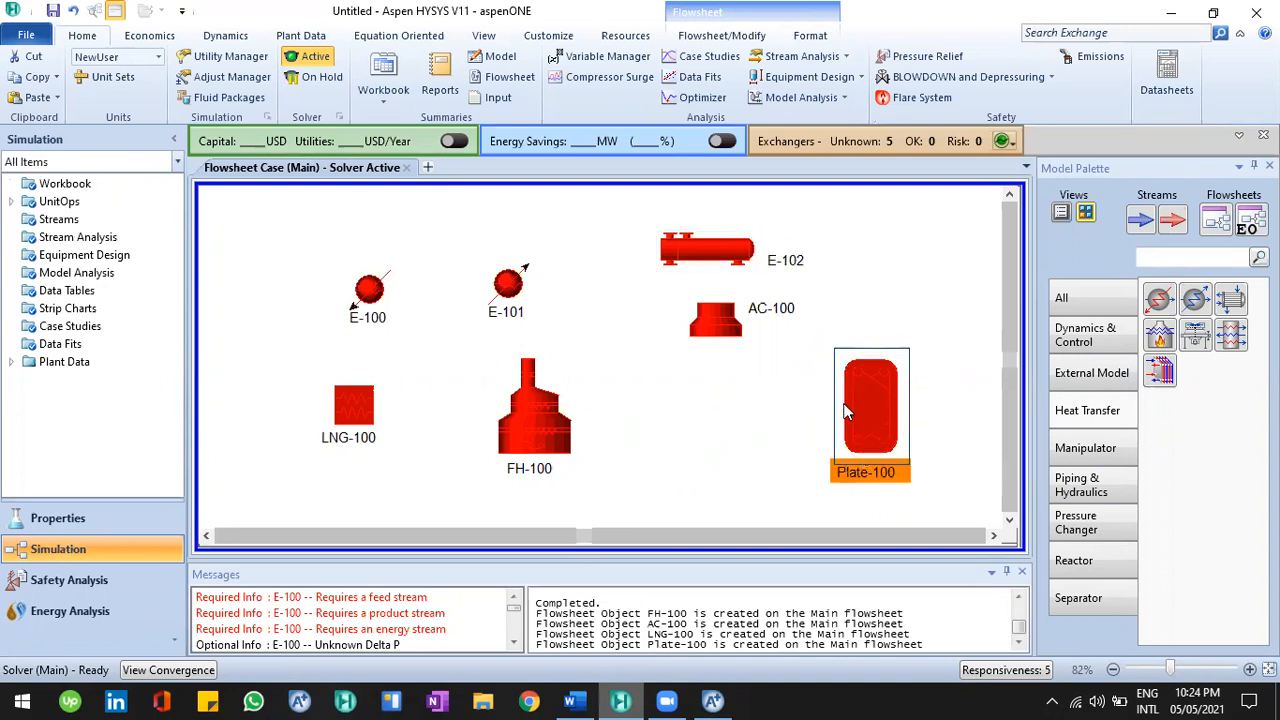
left_click(805, 418)
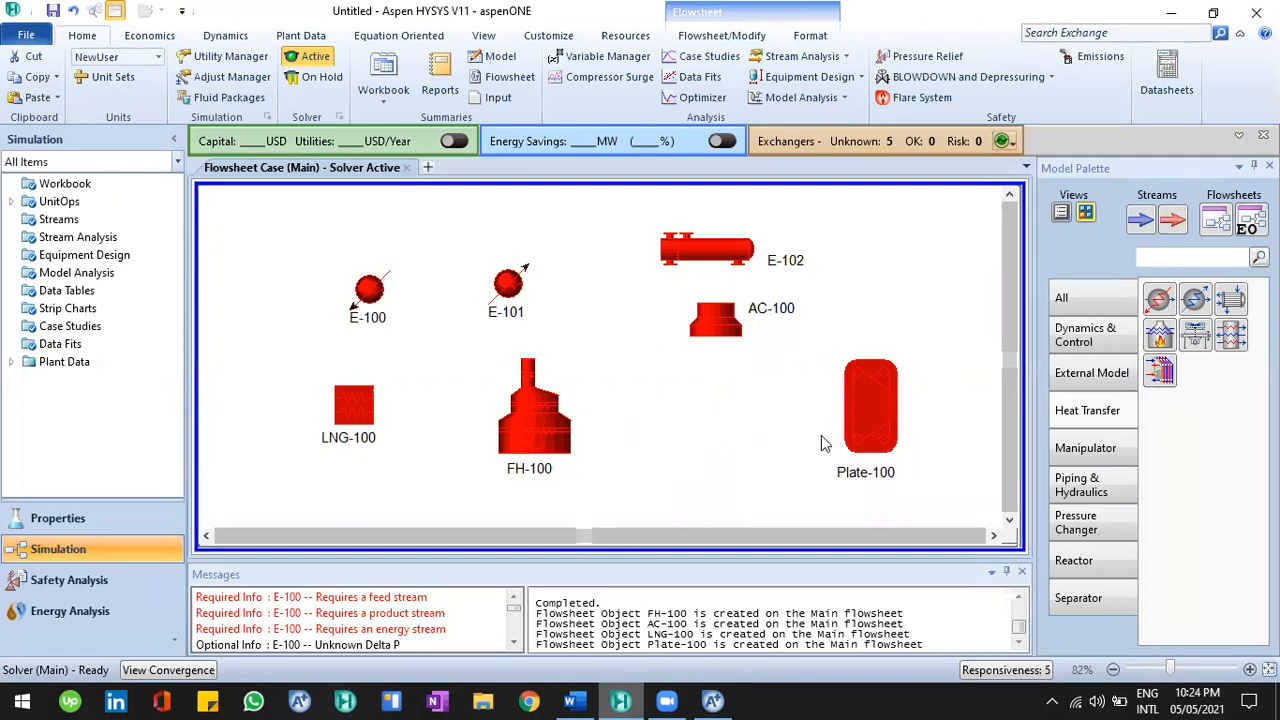
left_click_drag(865, 467, 847, 467)
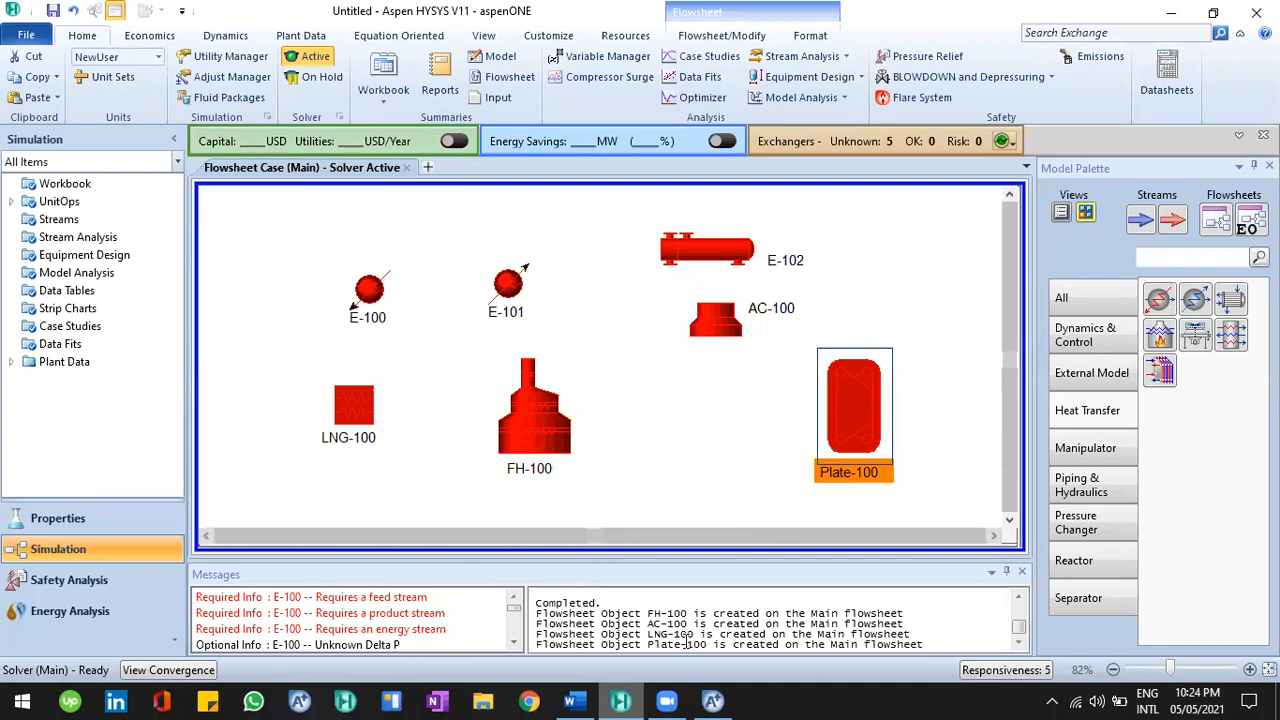
Step: Switch to Aspen Plus and delete all blocks and streams from the main flowsheet
left_click(712, 700)
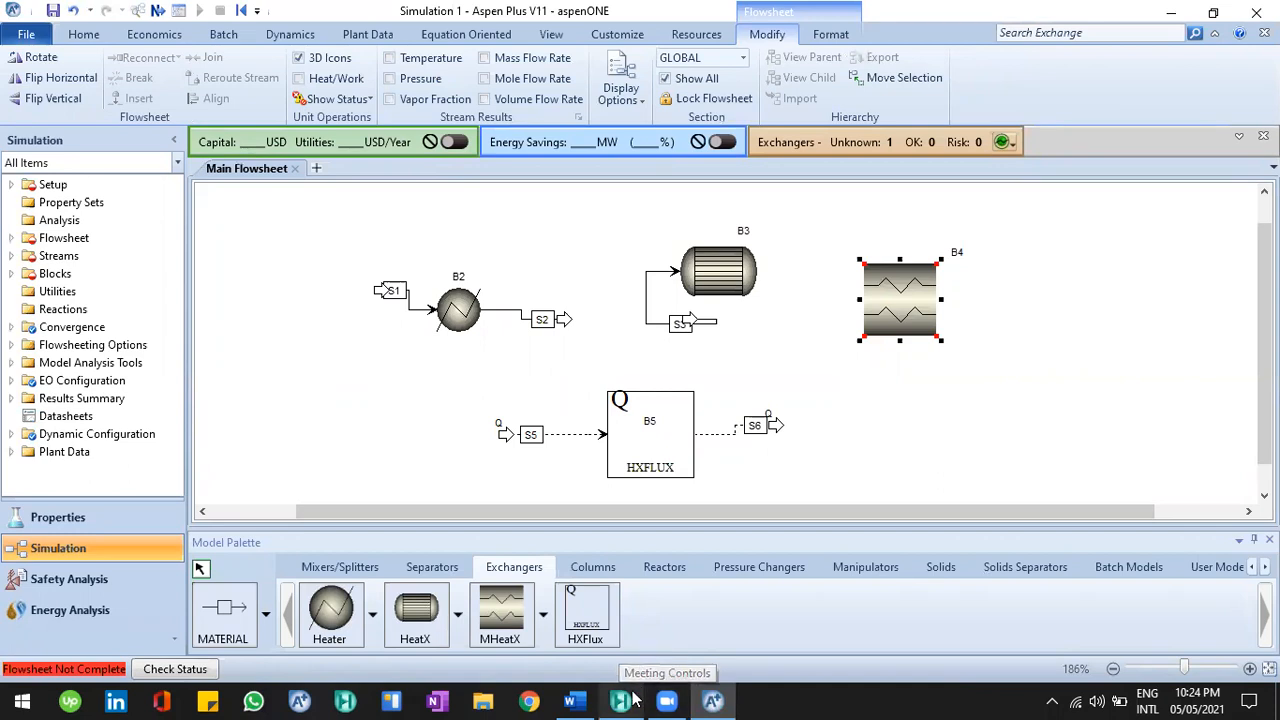
left_click_drag(334, 204, 1044, 496)
key("Delete")
left_click(700, 372)
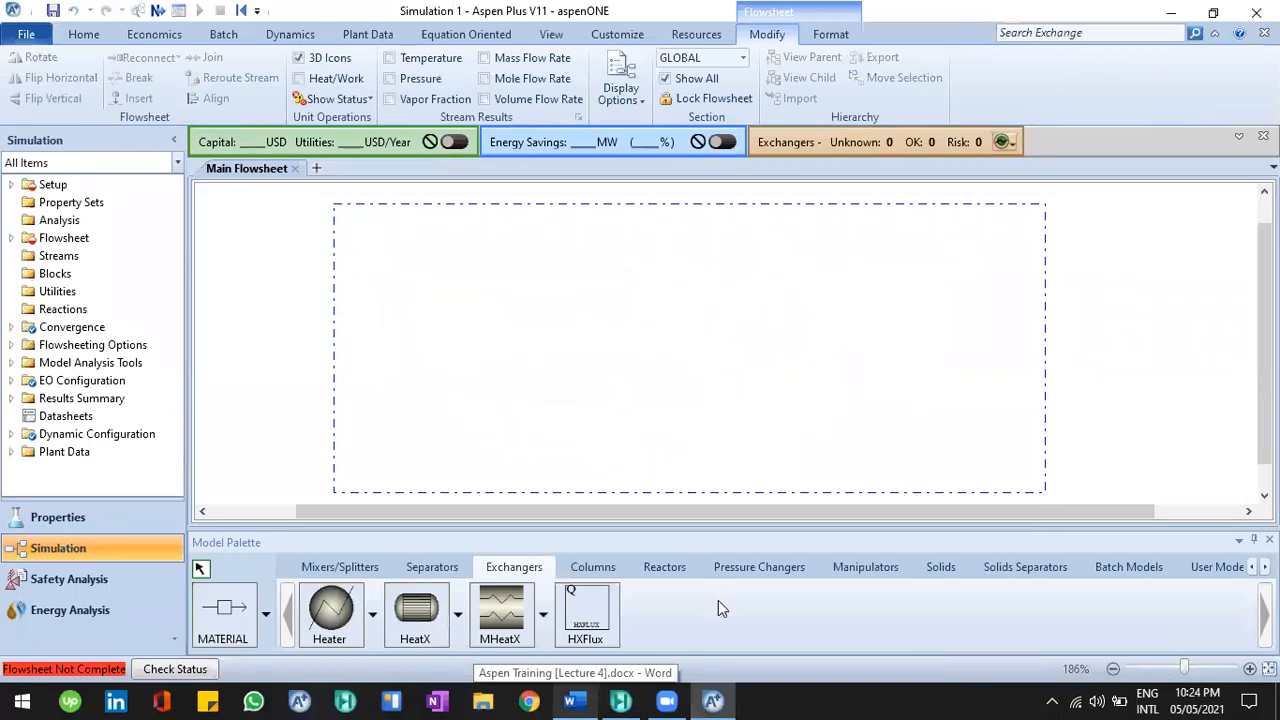
Step: Switch to Aspen HYSYS and delete all the heat transfer models from the flowsheet
left_click(620, 701)
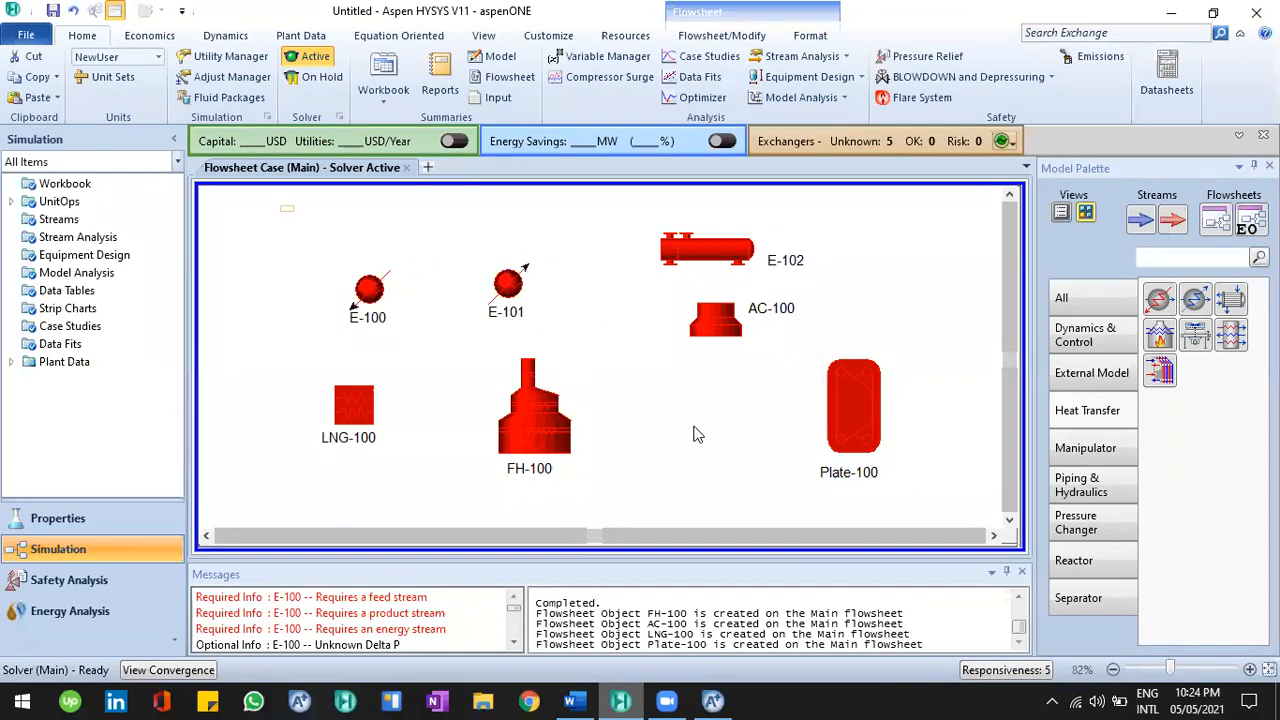
key("ctrl+a")
scroll(800, 445, "down", 1)
key("Delete")
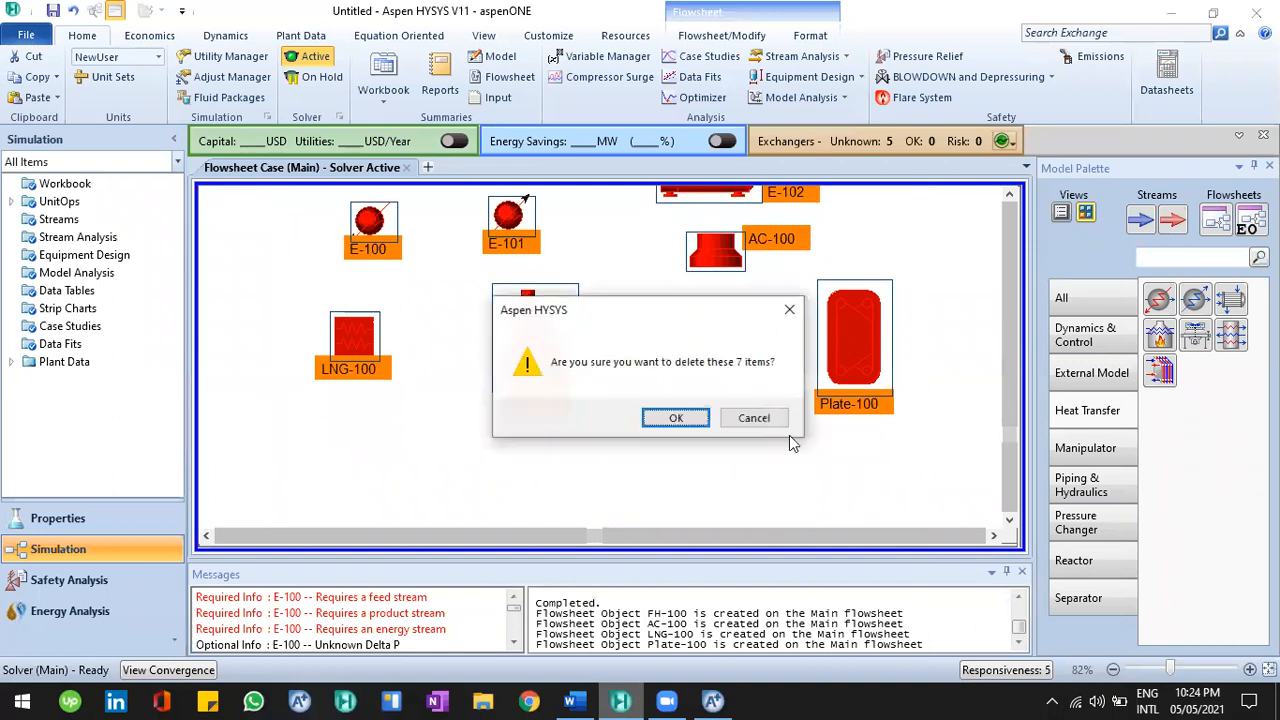
left_click(676, 418)
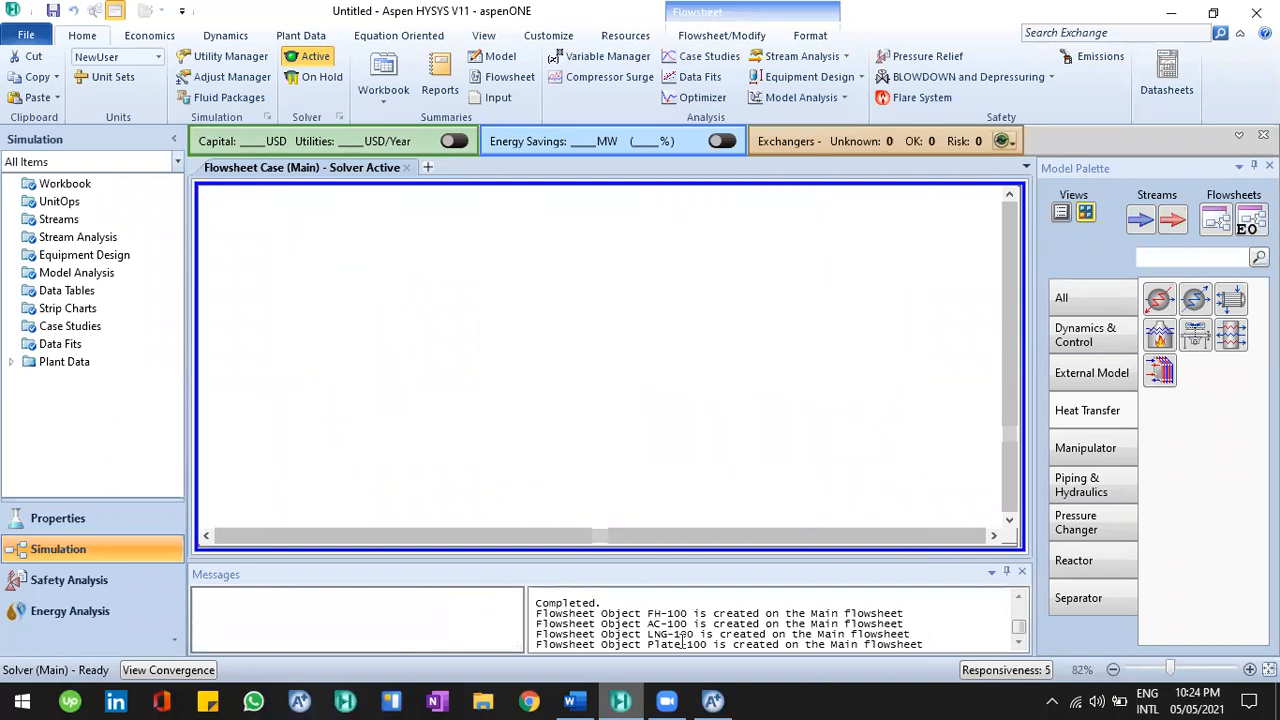
Step: Switch to the Aspen Training Lecture 4 document in Word and locate the Example 1 problem statement
left_click(710, 701)
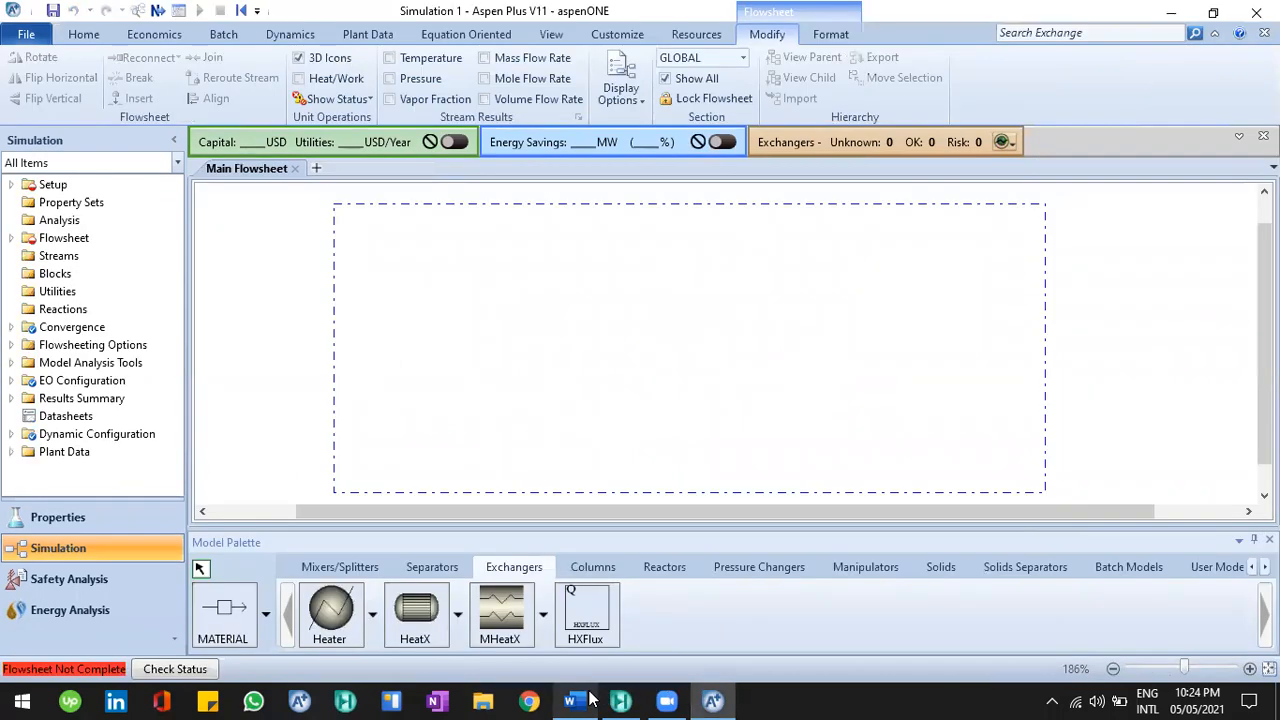
key("alt+Tab")
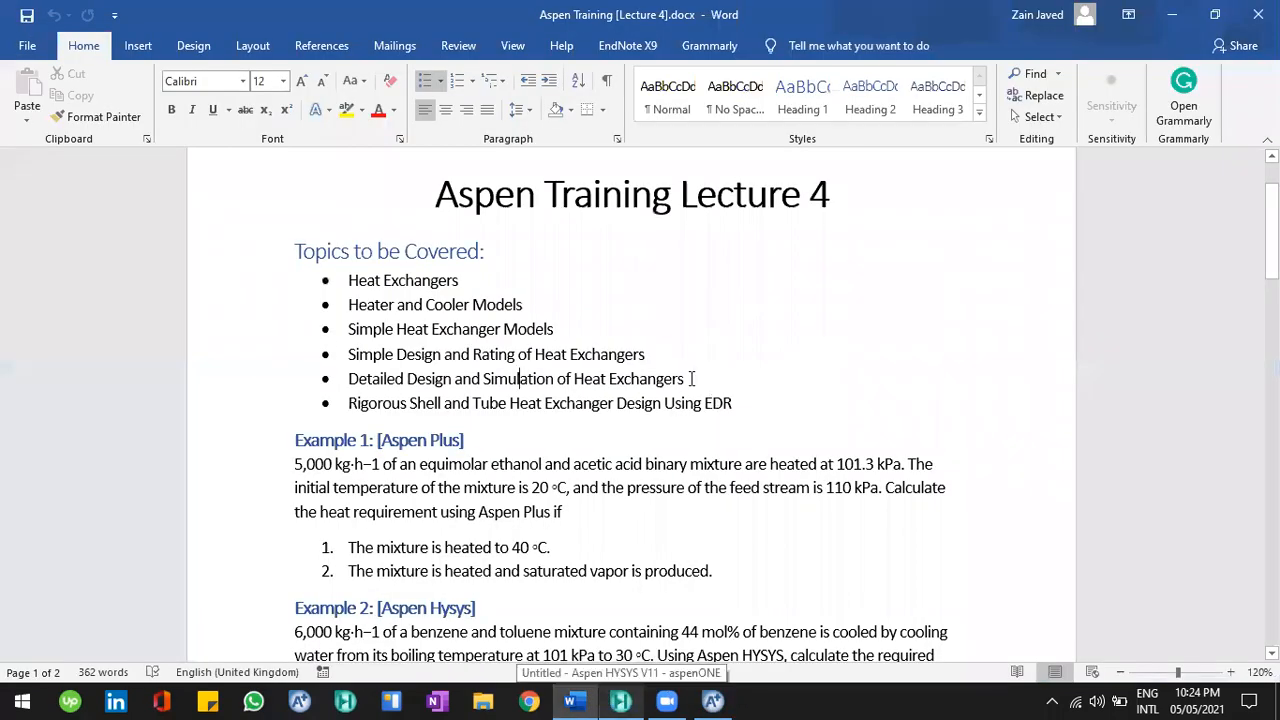
scroll(693, 378, "down", 3)
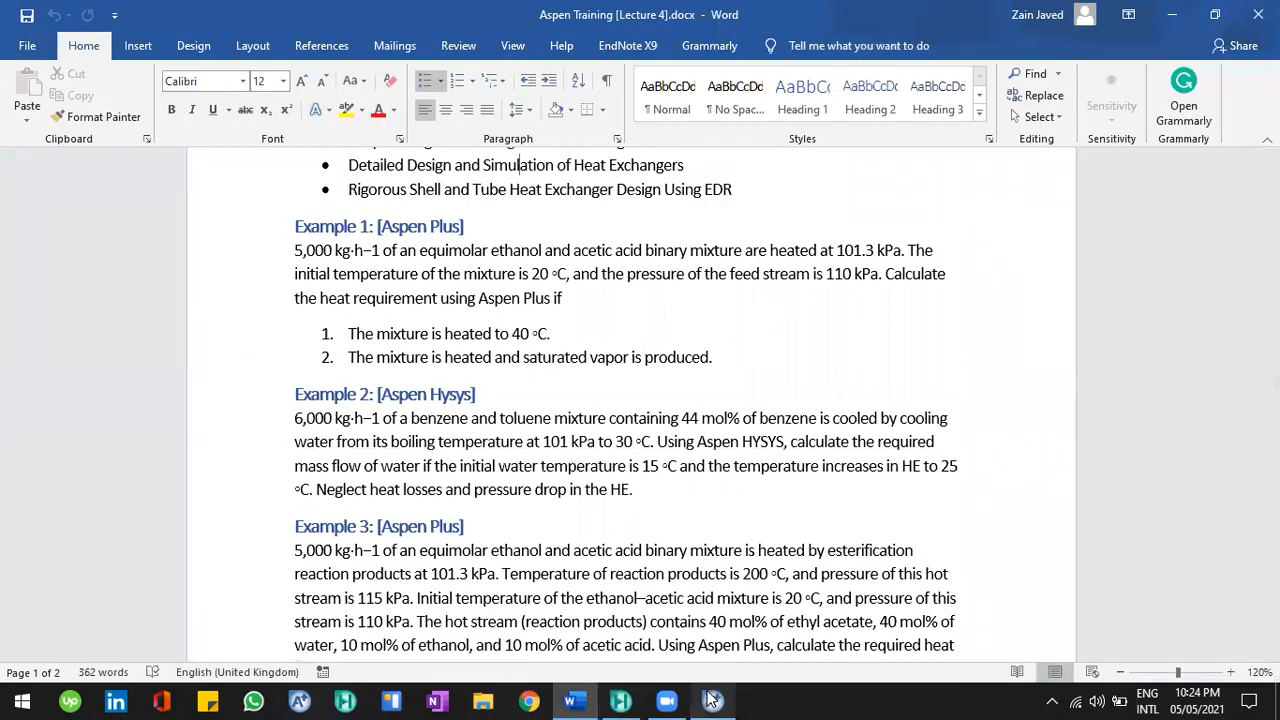
key("alt+Tab")
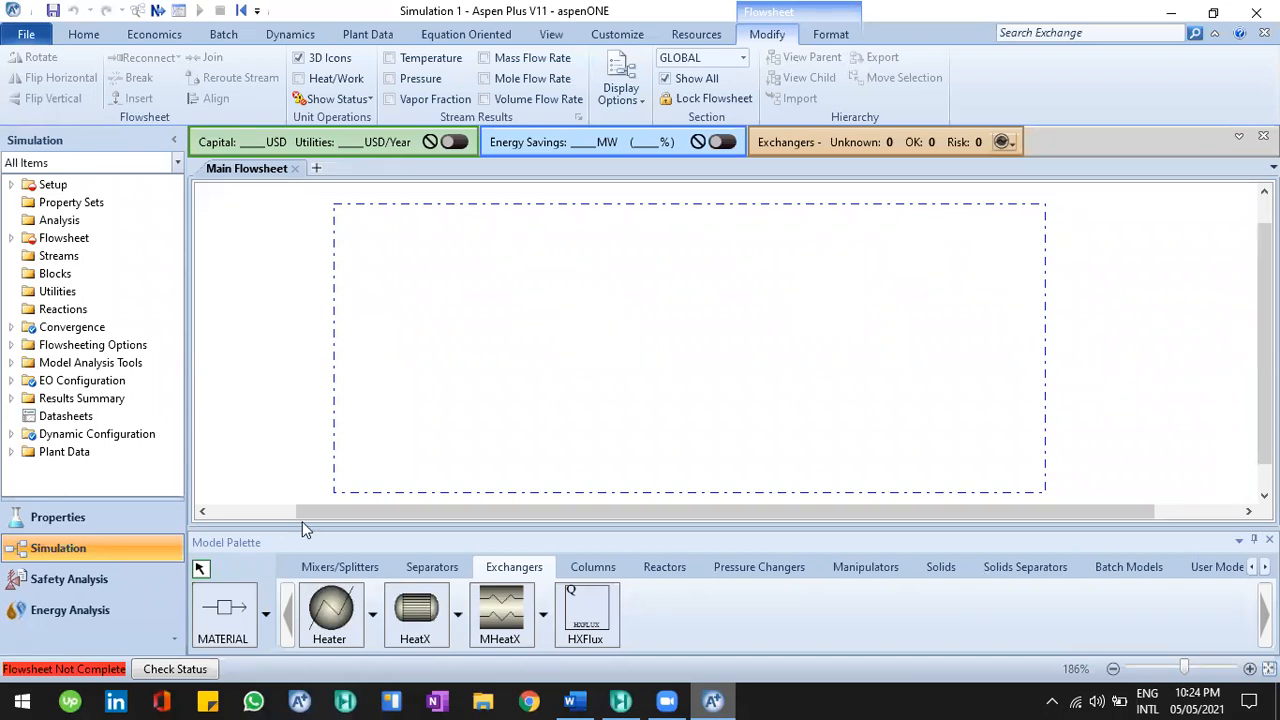
left_click(407, 346)
left_click(575, 700)
scroll(500, 313, "up", 1)
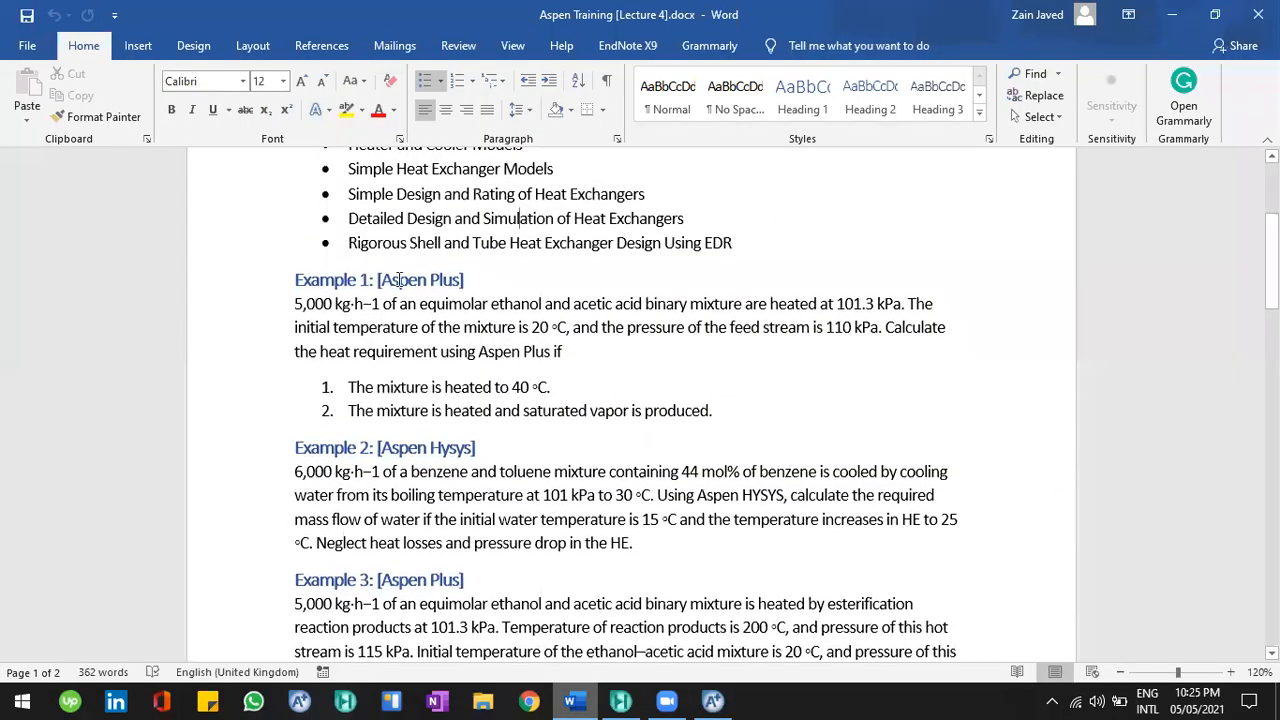
Step: Read the feed flow rate, binary mixture components, temperature and pressures given in Example 1
left_click(410, 280)
left_click(420, 304)
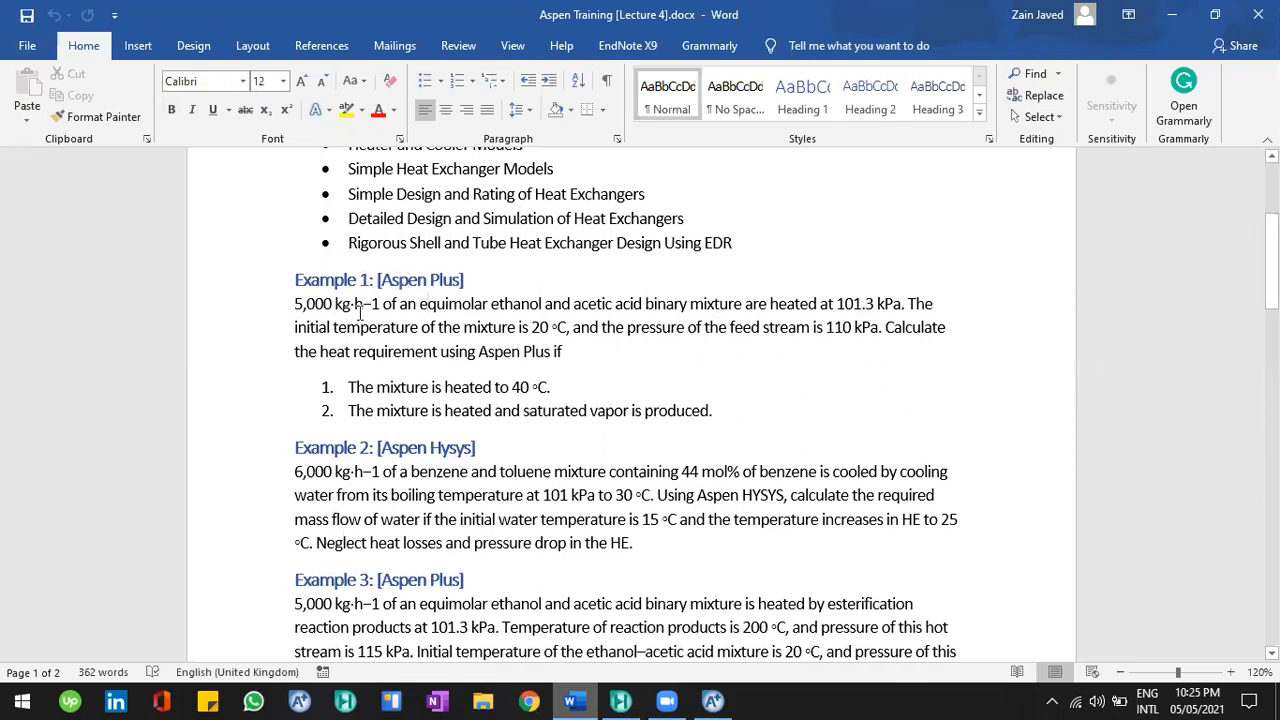
left_click(460, 311)
scroll(637, 325, "up", 1)
scroll(944, 328, "up", 3)
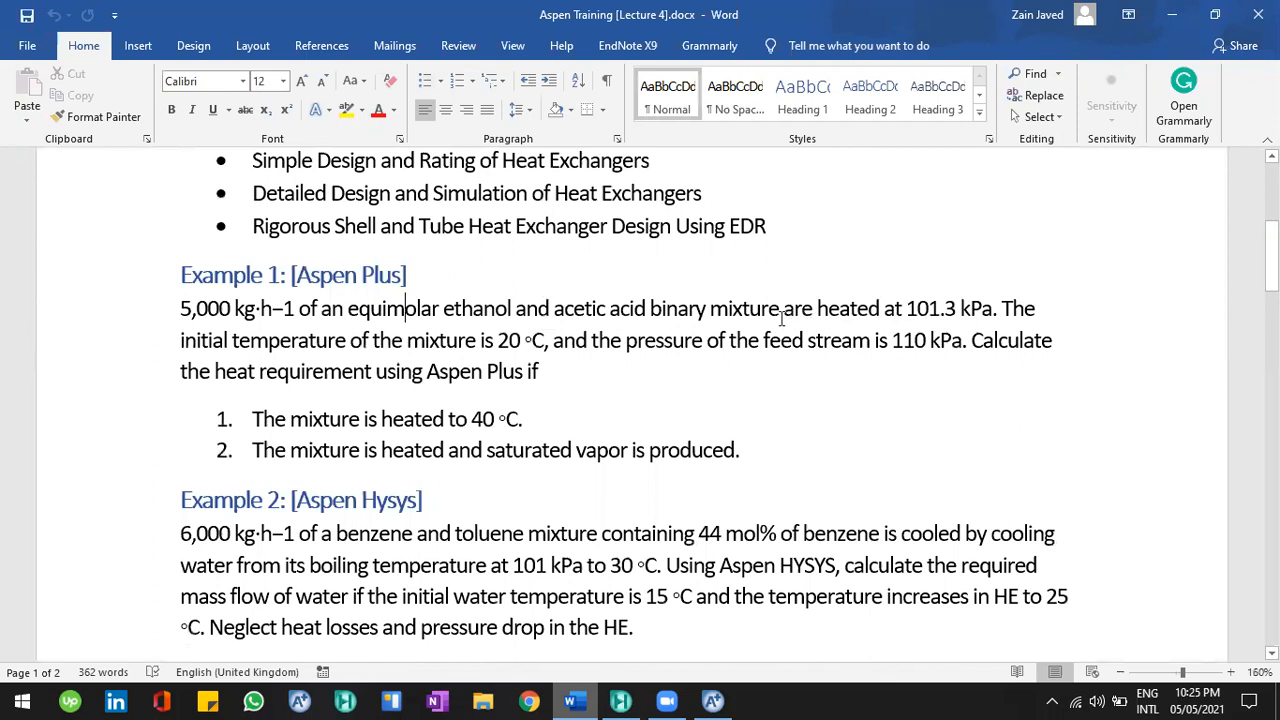
left_click_drag(296, 308, 180, 310)
left_click(282, 312)
left_click_drag(443, 311, 511, 315)
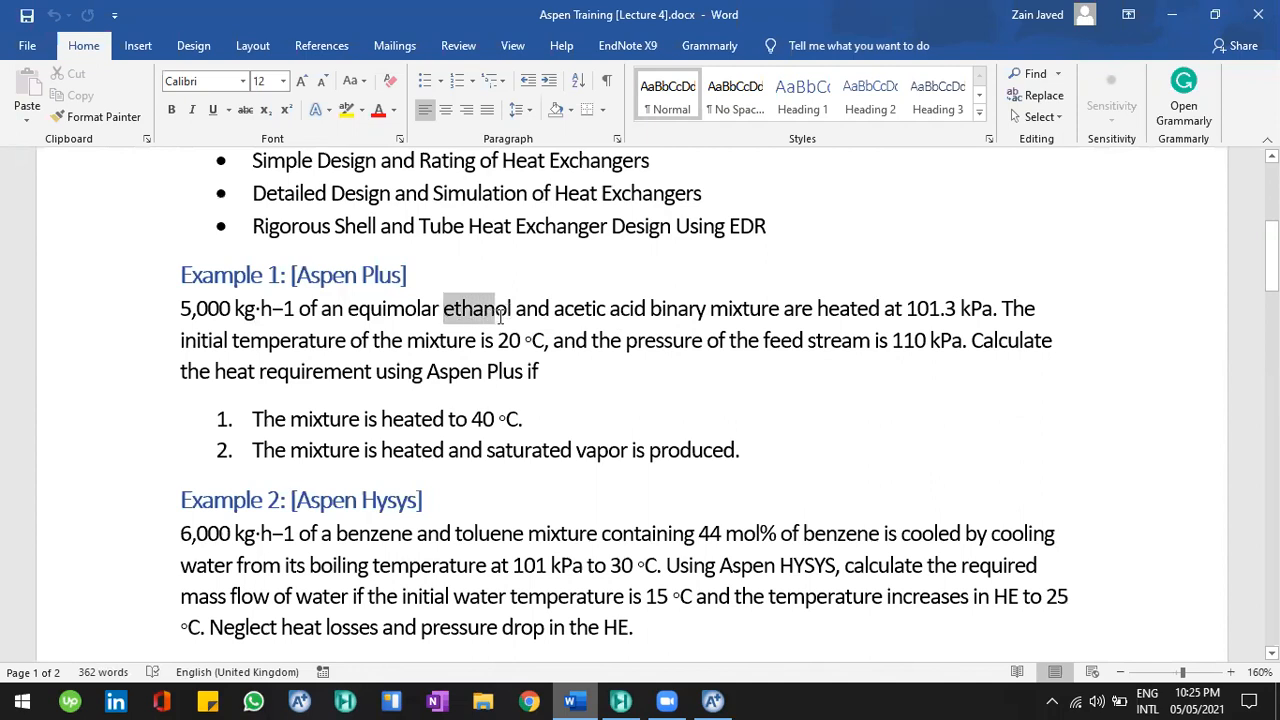
left_click(606, 310)
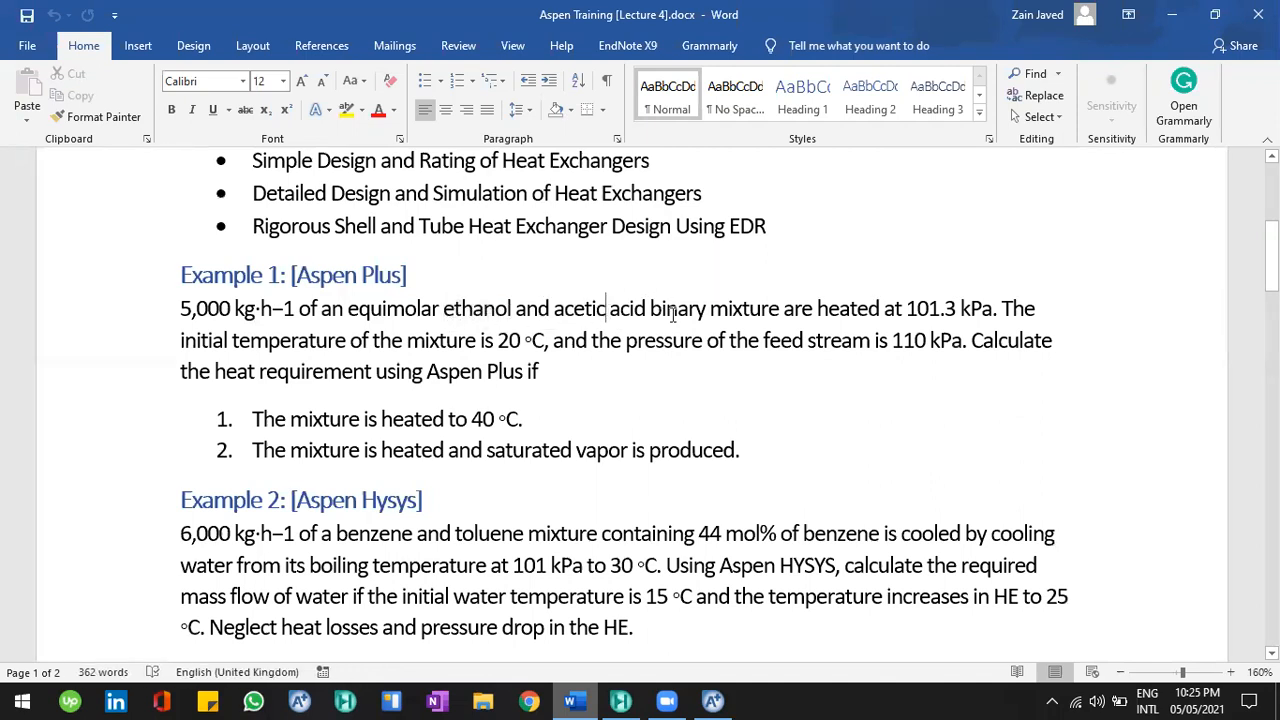
left_click_drag(704, 338, 620, 320)
left_click_drag(348, 300, 781, 310)
left_click(666, 308)
double_click(929, 340)
left_click(935, 345)
scroll(416, 378, "down", 1)
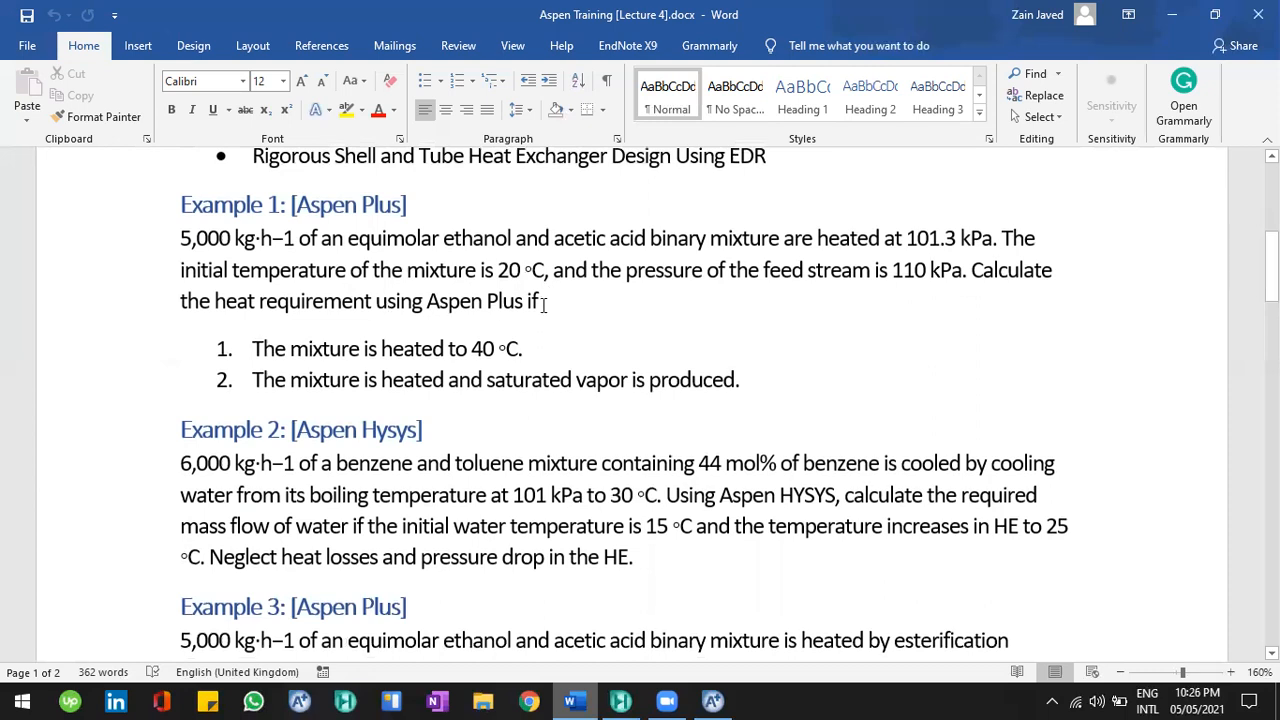
Step: Examine the two heating cases of Example 1, comparing them with the feed's initial temperature and mixture components
left_click(482, 350)
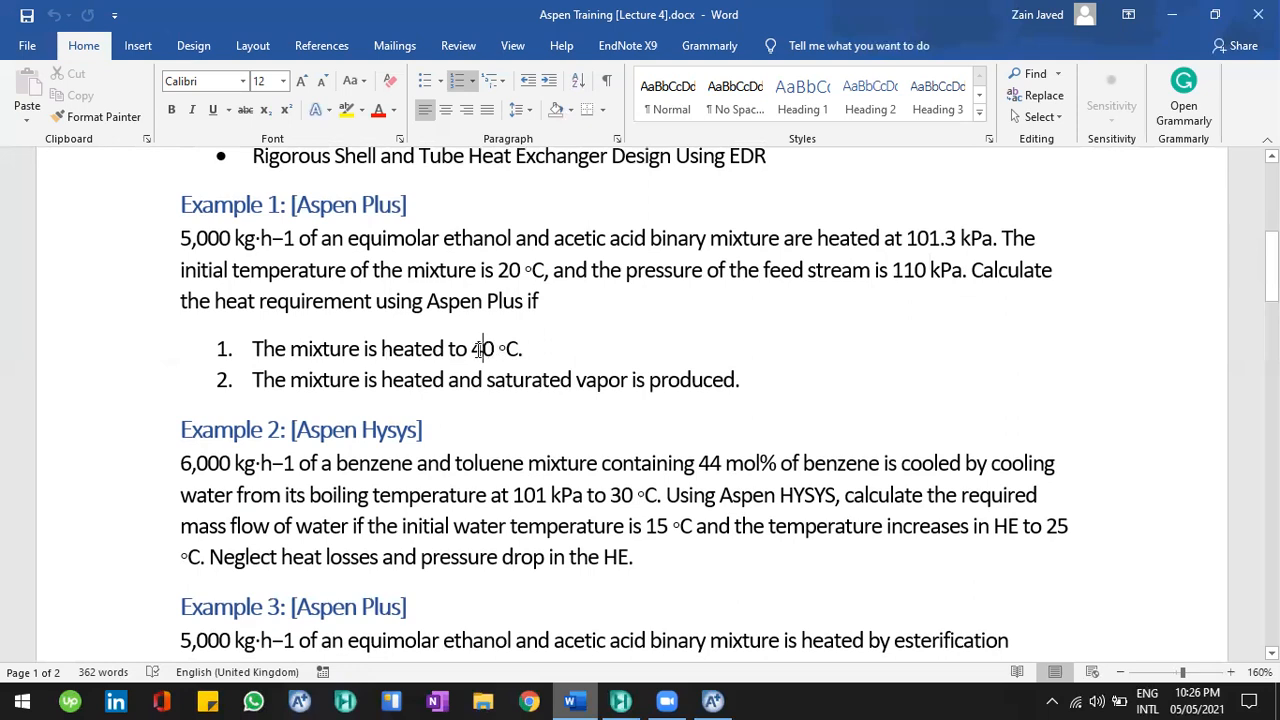
double_click(484, 348)
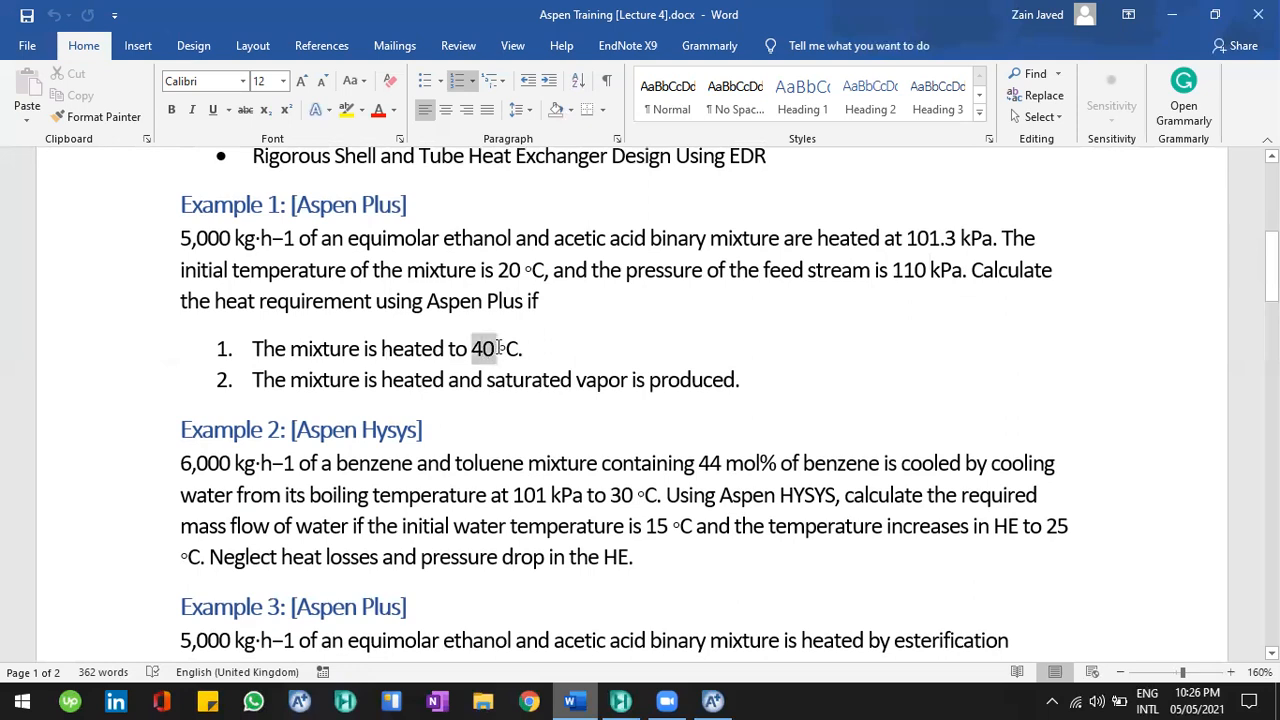
left_click_drag(546, 270, 502, 275)
left_click(500, 271)
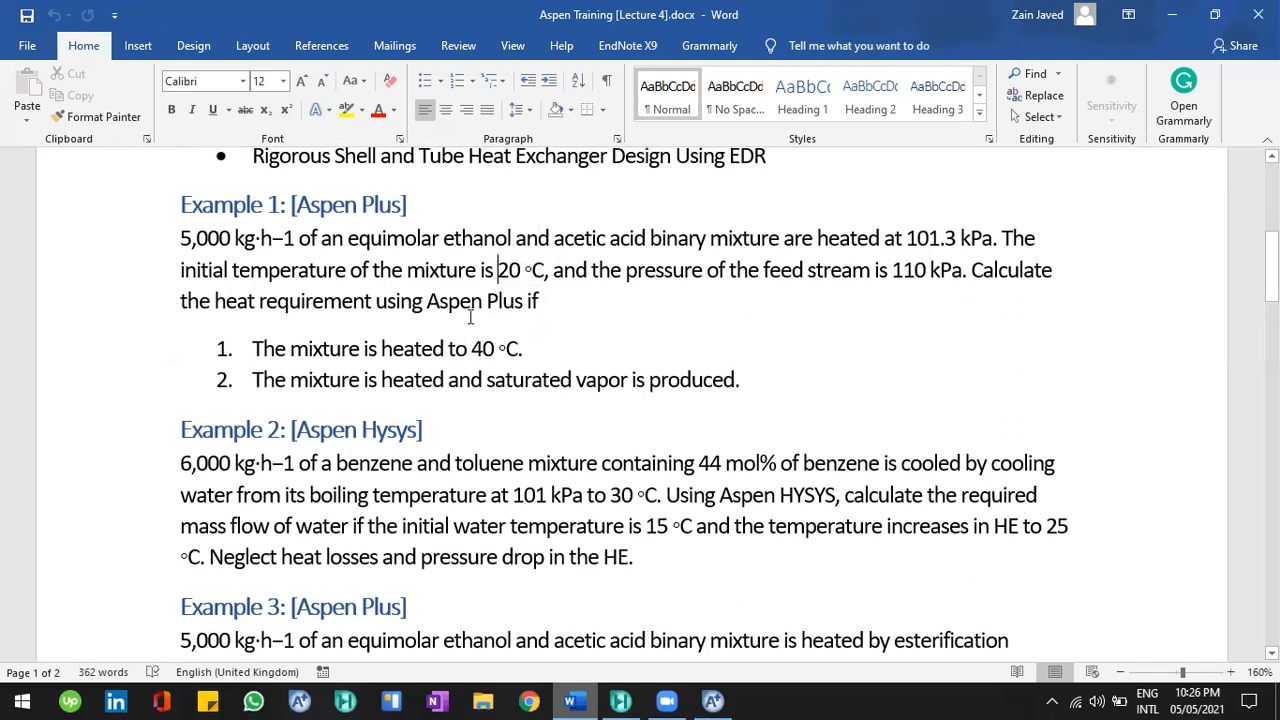
scroll(466, 335, "down", 2)
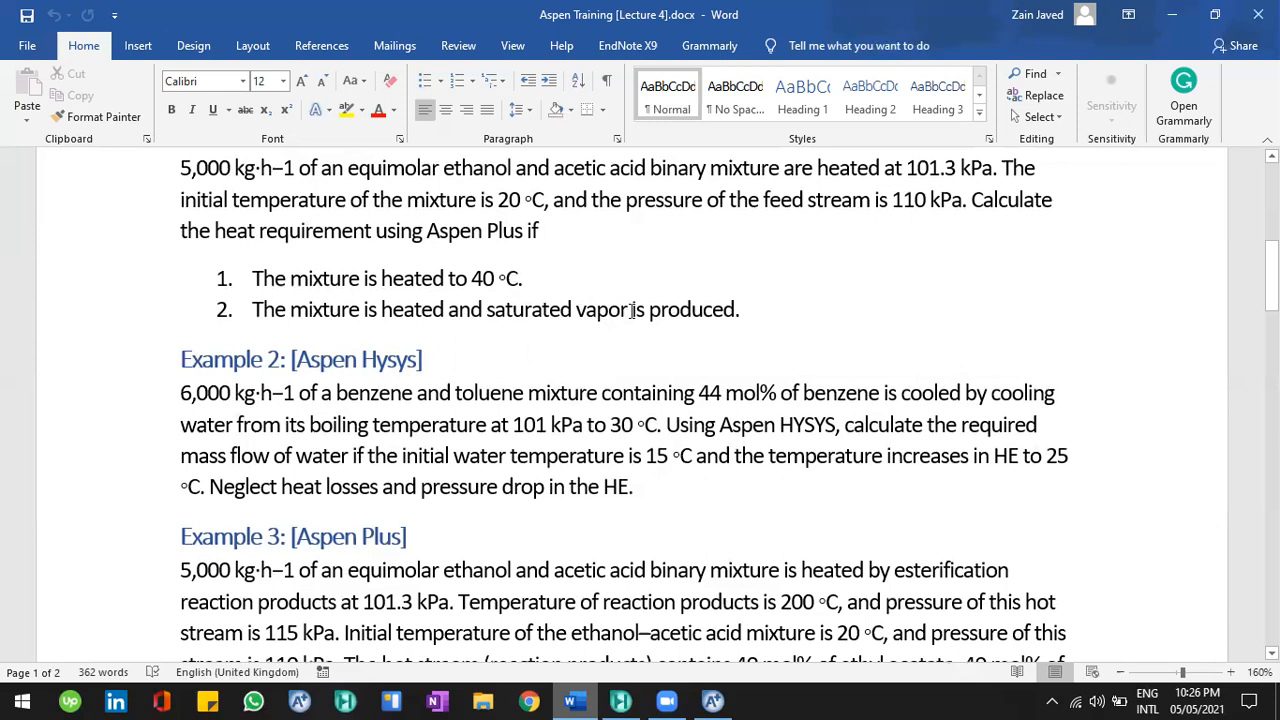
scroll(646, 310, "up", 1)
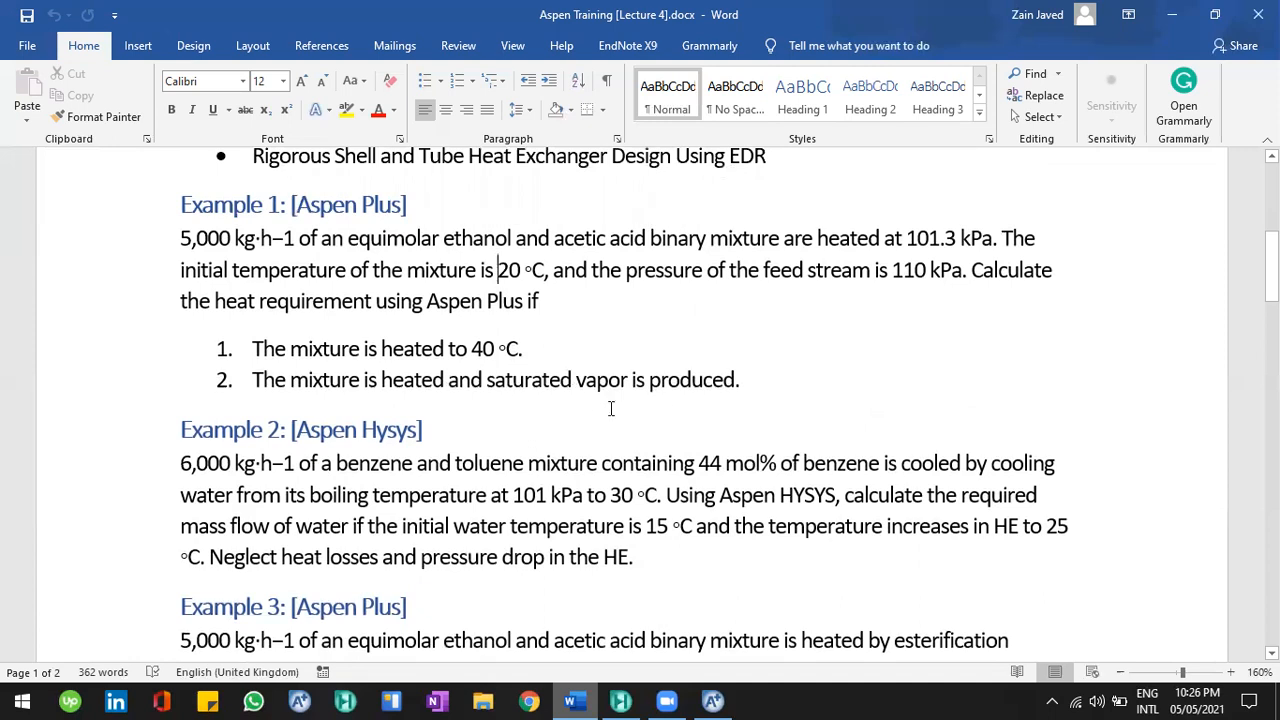
left_click_drag(630, 380, 543, 384)
left_click(550, 382)
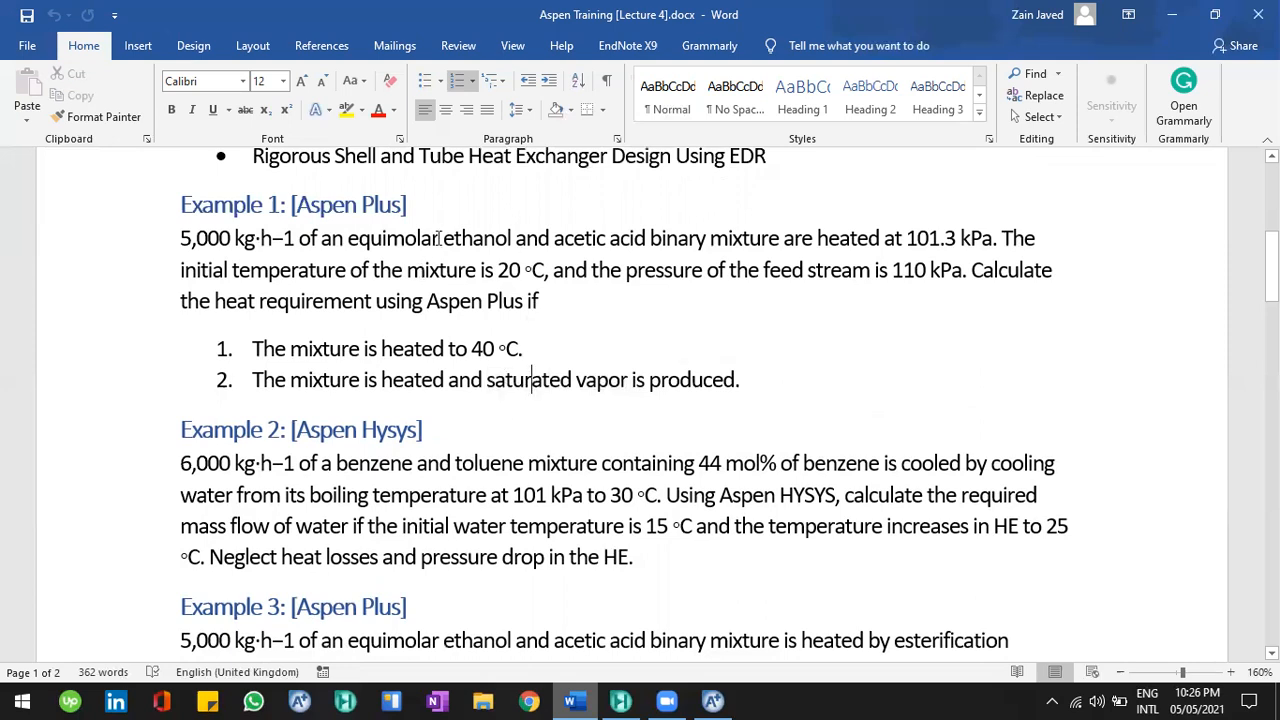
left_click_drag(443, 238, 520, 270)
left_click_drag(634, 252, 789, 242)
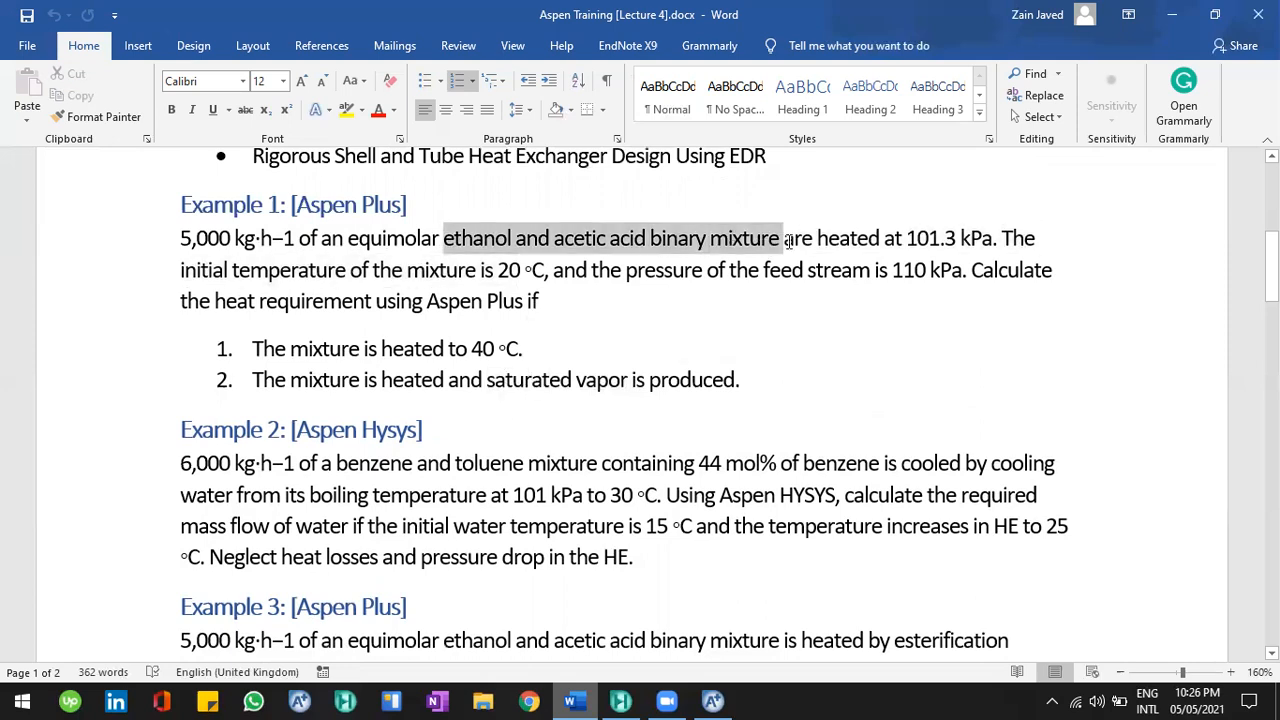
left_click(767, 240)
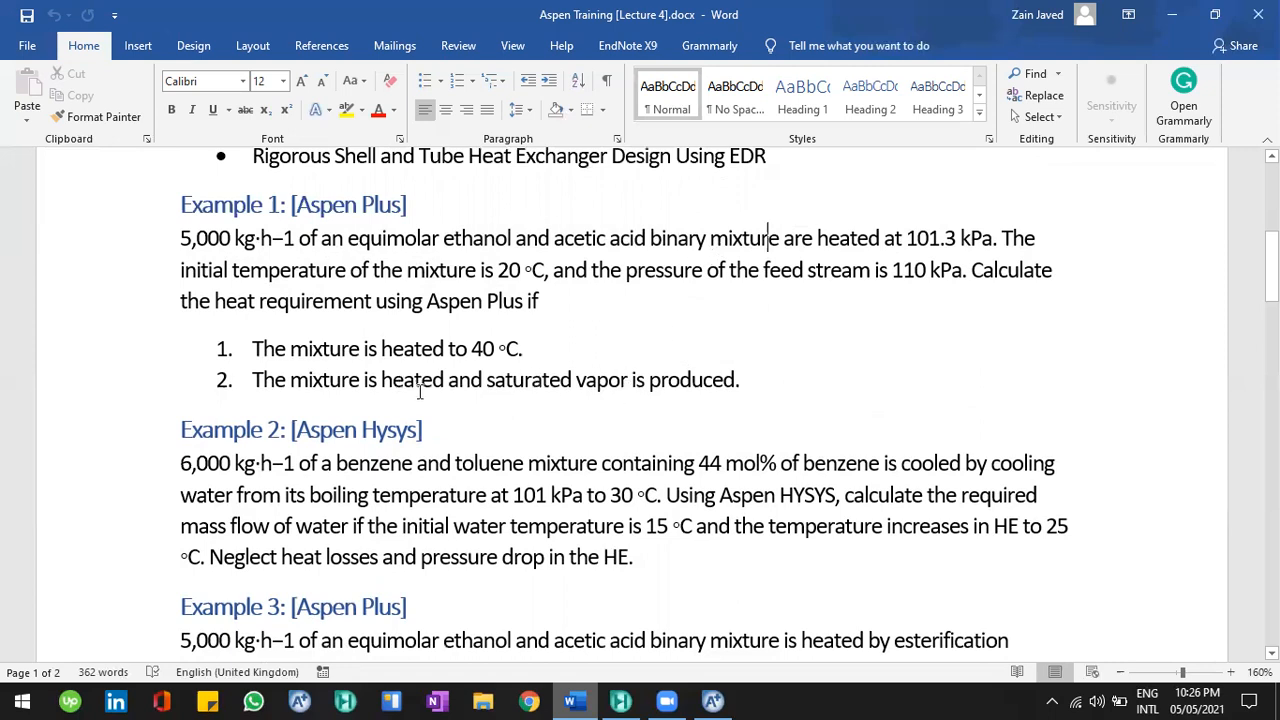
left_click_drag(489, 381, 607, 382)
left_click(586, 383)
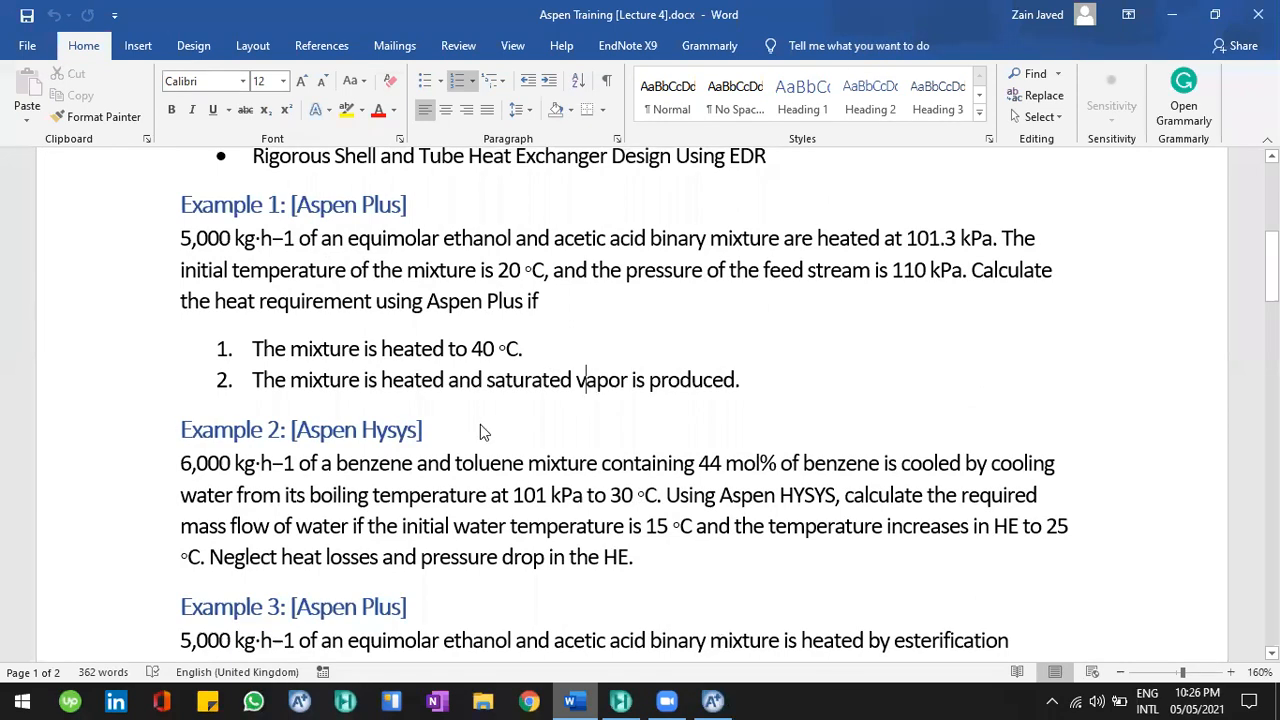
Step: Switch to the Aspen Plus properties environment and add ETHANOL as the first component
key("alt+Tab")
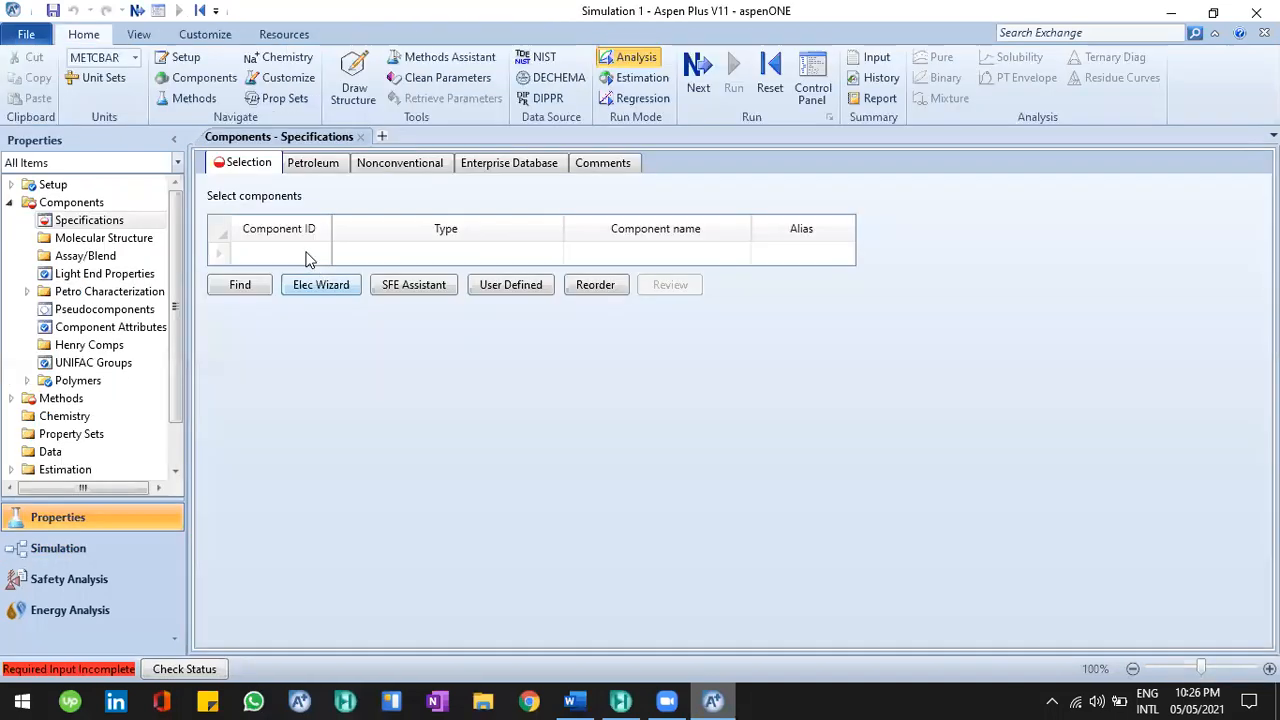
left_click(307, 259)
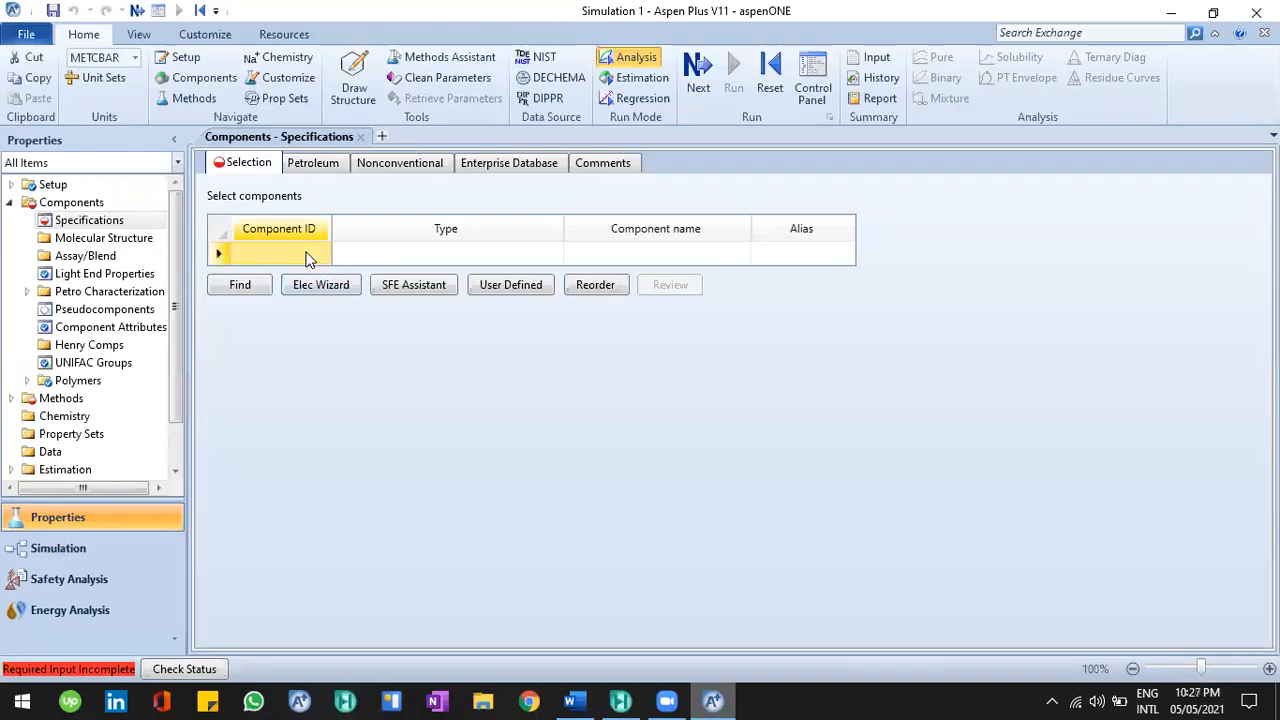
key("alt+Tab")
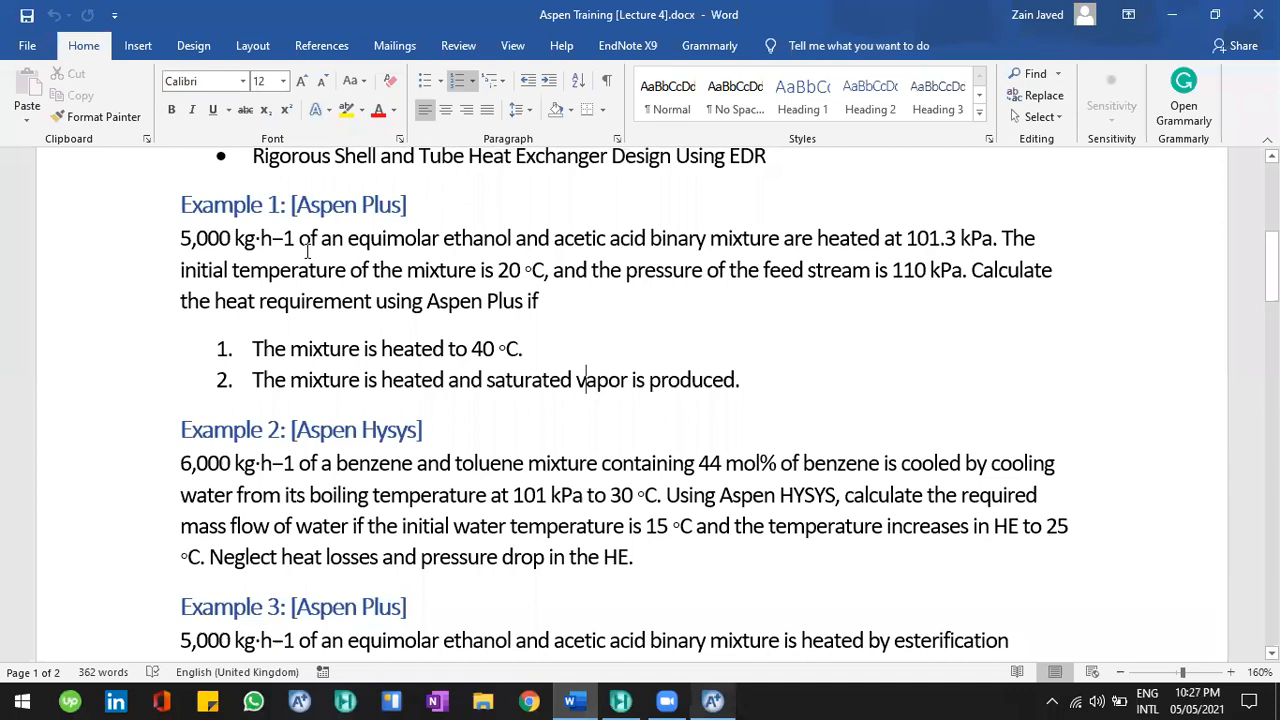
key("alt+Tab")
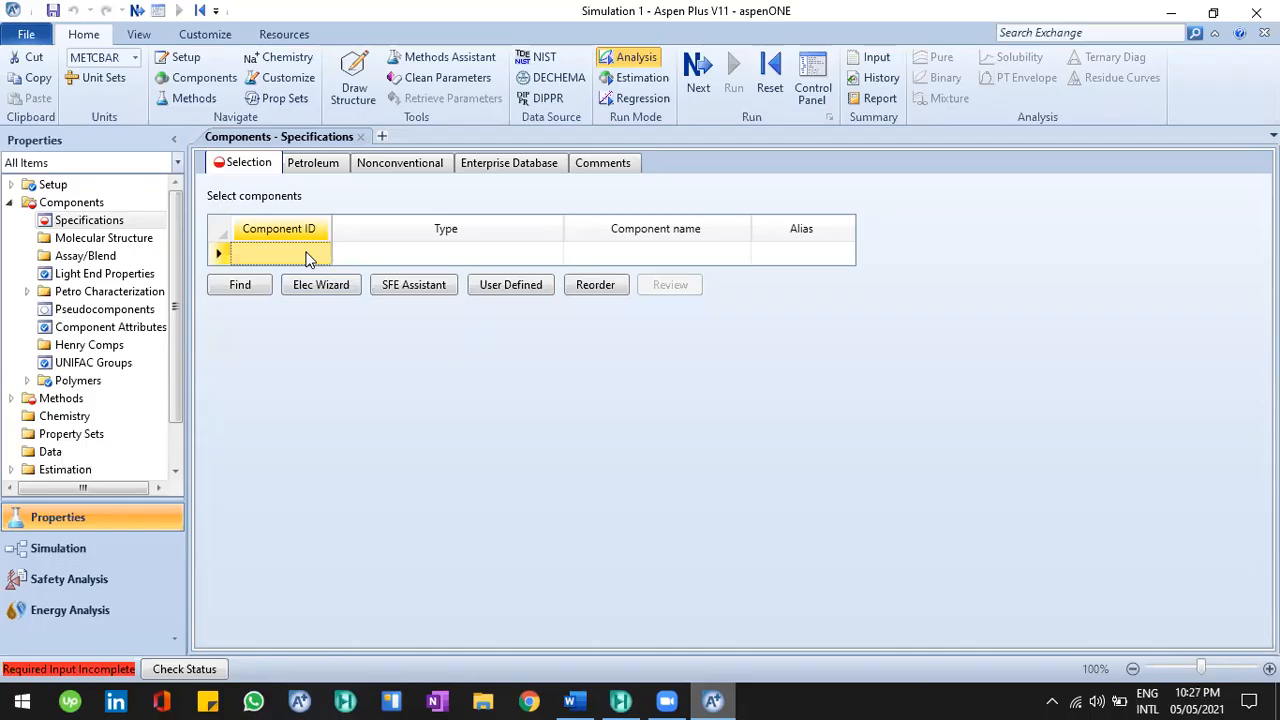
left_click(307, 253)
type("EHA")
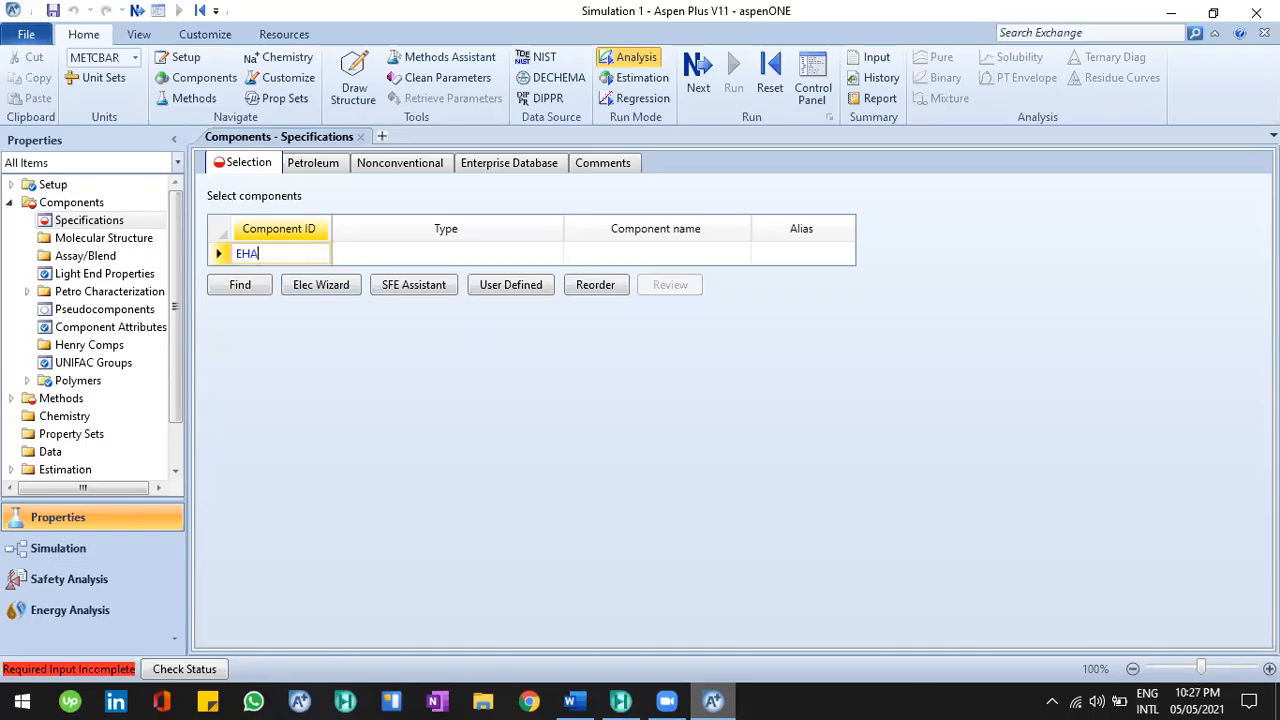
key("BackSpace")
key("BackSpace")
type("TAHN")
type("HANOL")
key("Return")
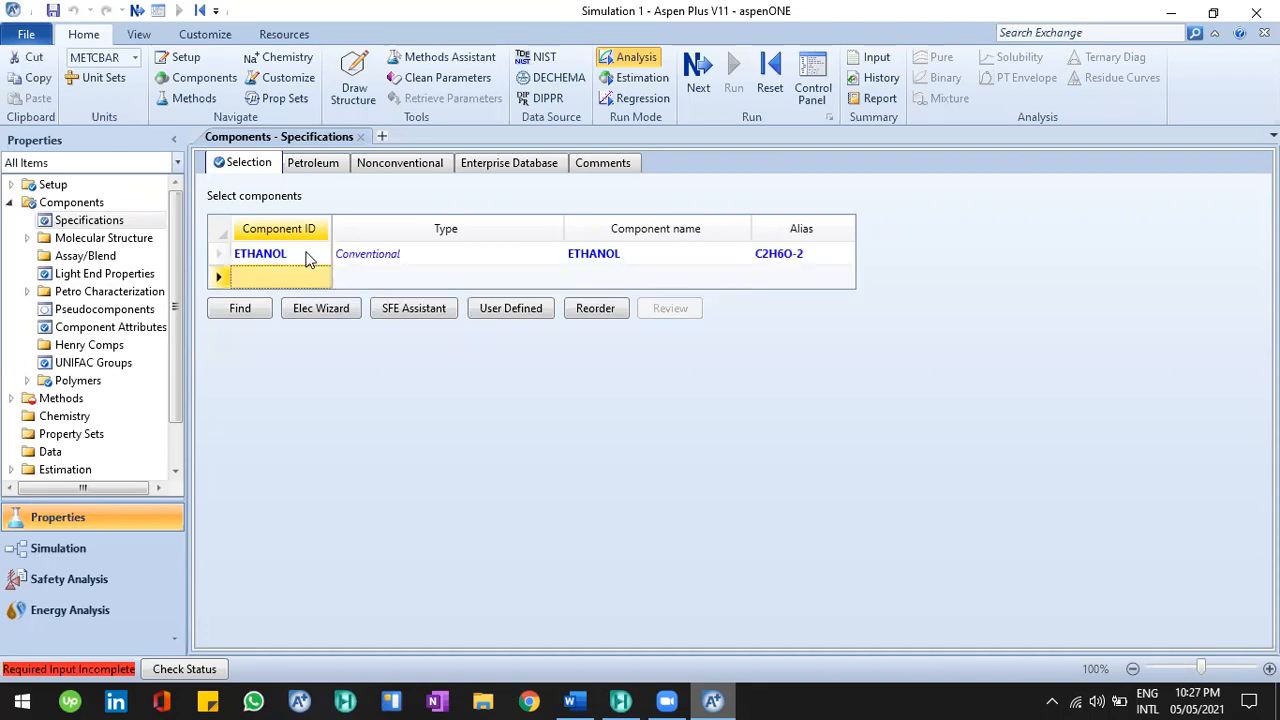
Step: Search the compound databank for acetic acid, add ACETIC-ACID as the second component, and check the list against Example 1 in Word
left_click(266, 313)
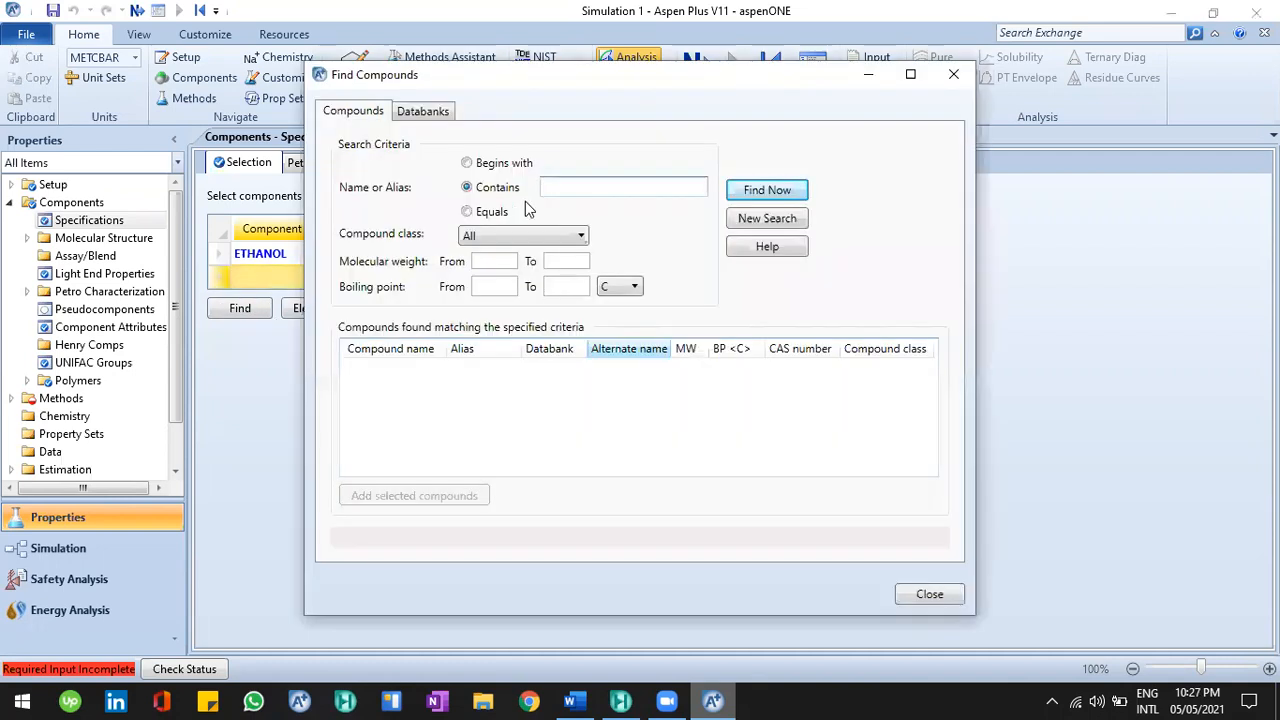
type("a")
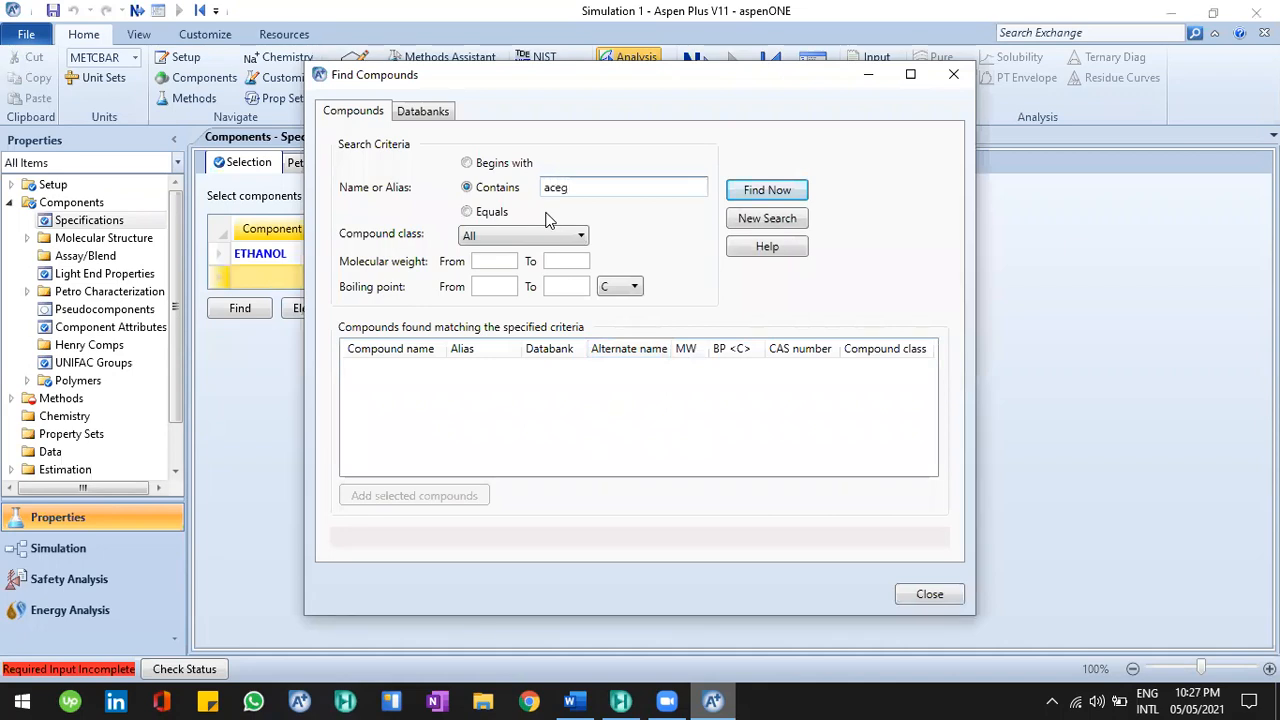
type("cetic acid")
key("Return")
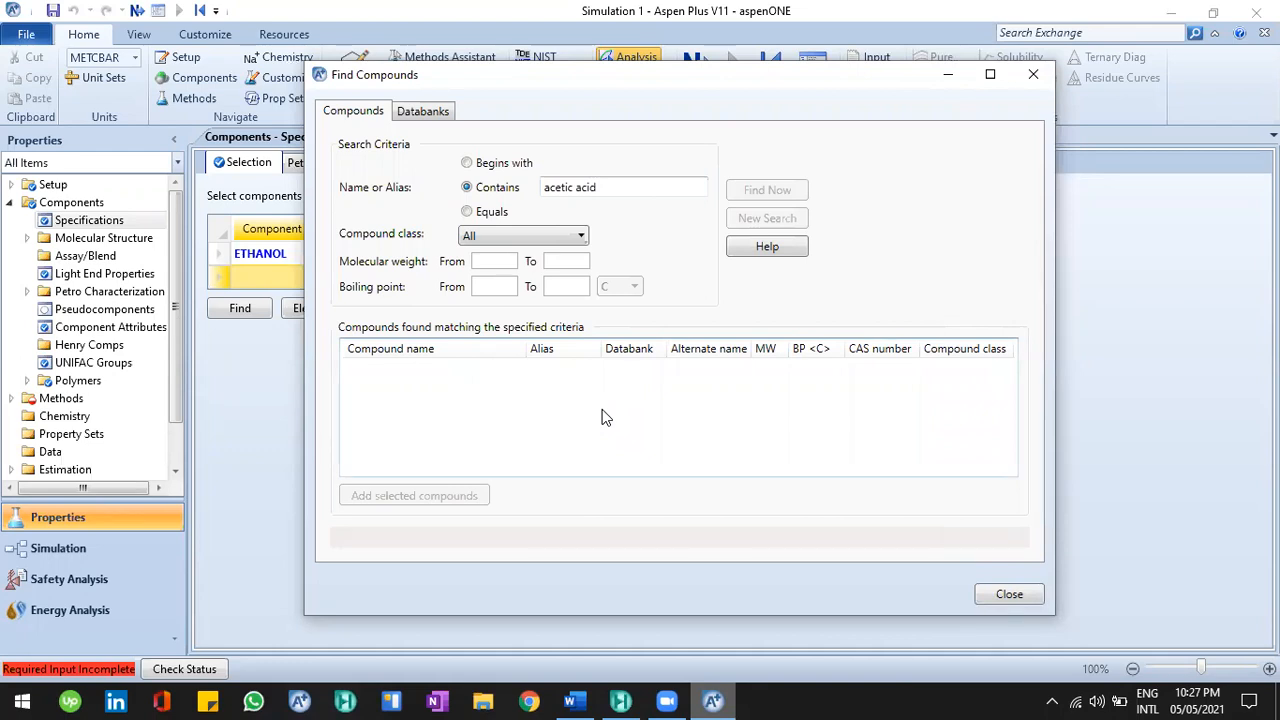
scroll(463, 385, "down", 3)
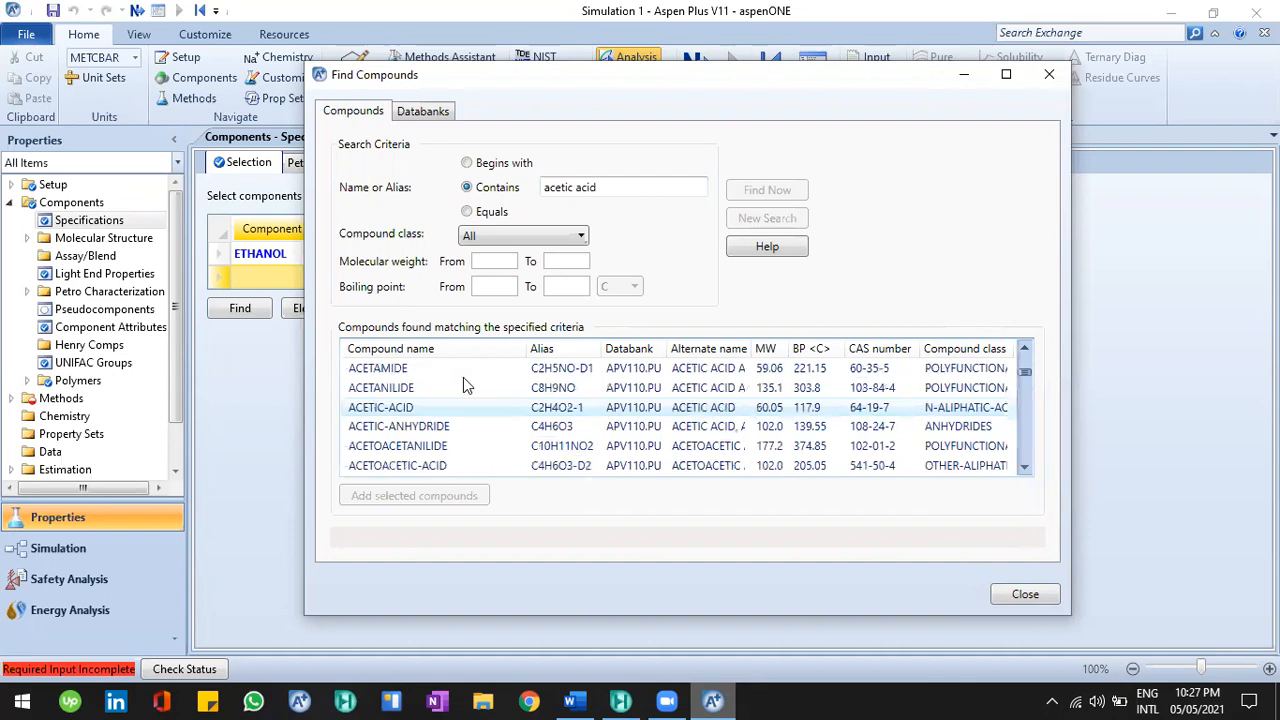
double_click(463, 407)
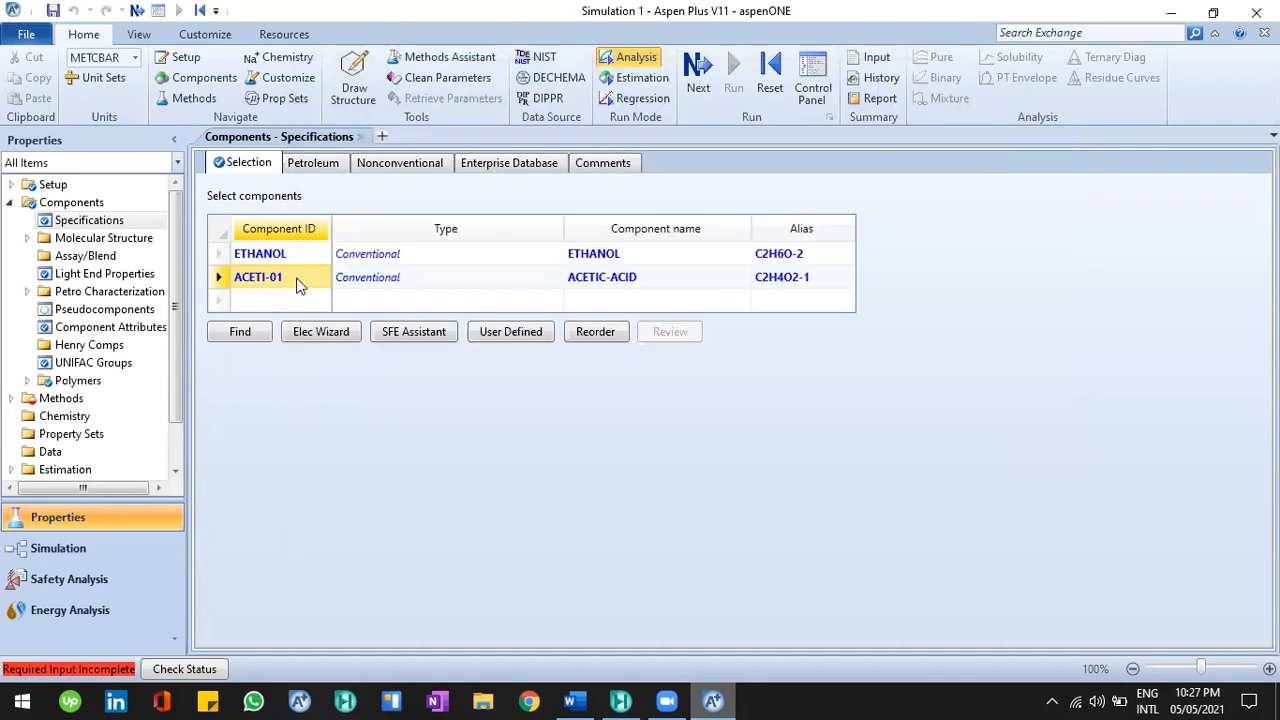
left_click(582, 697)
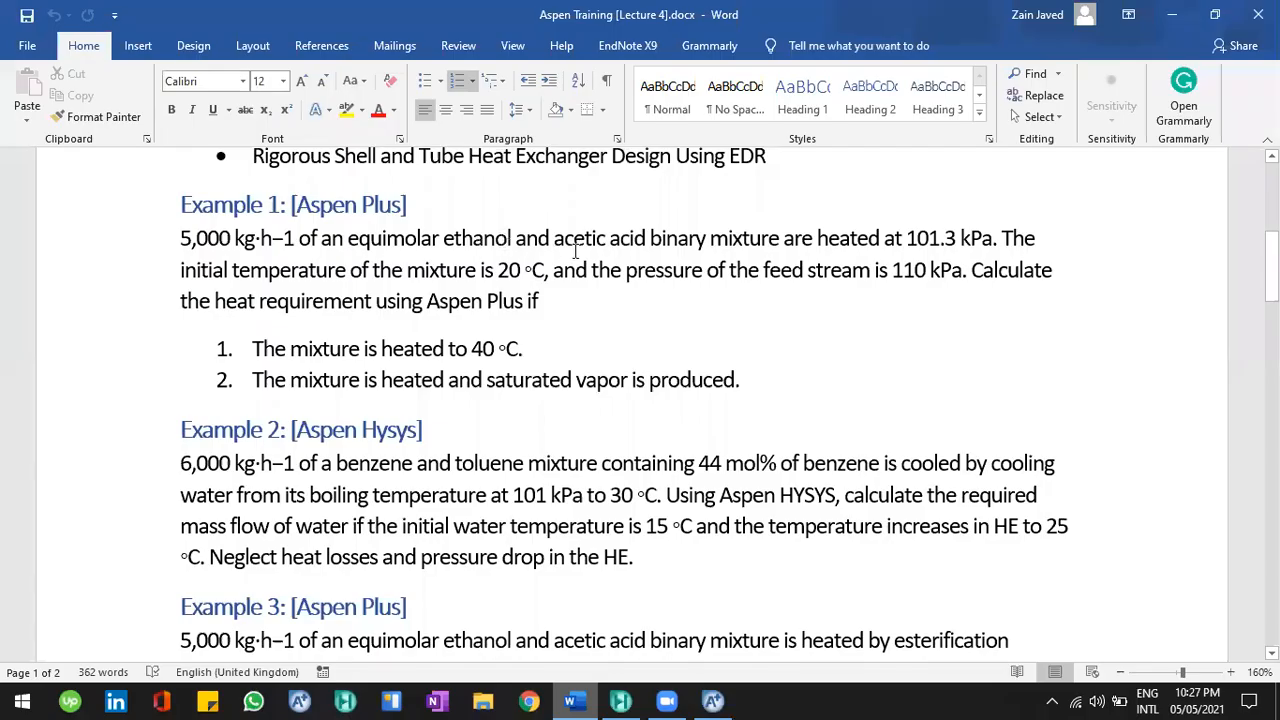
left_click(711, 563)
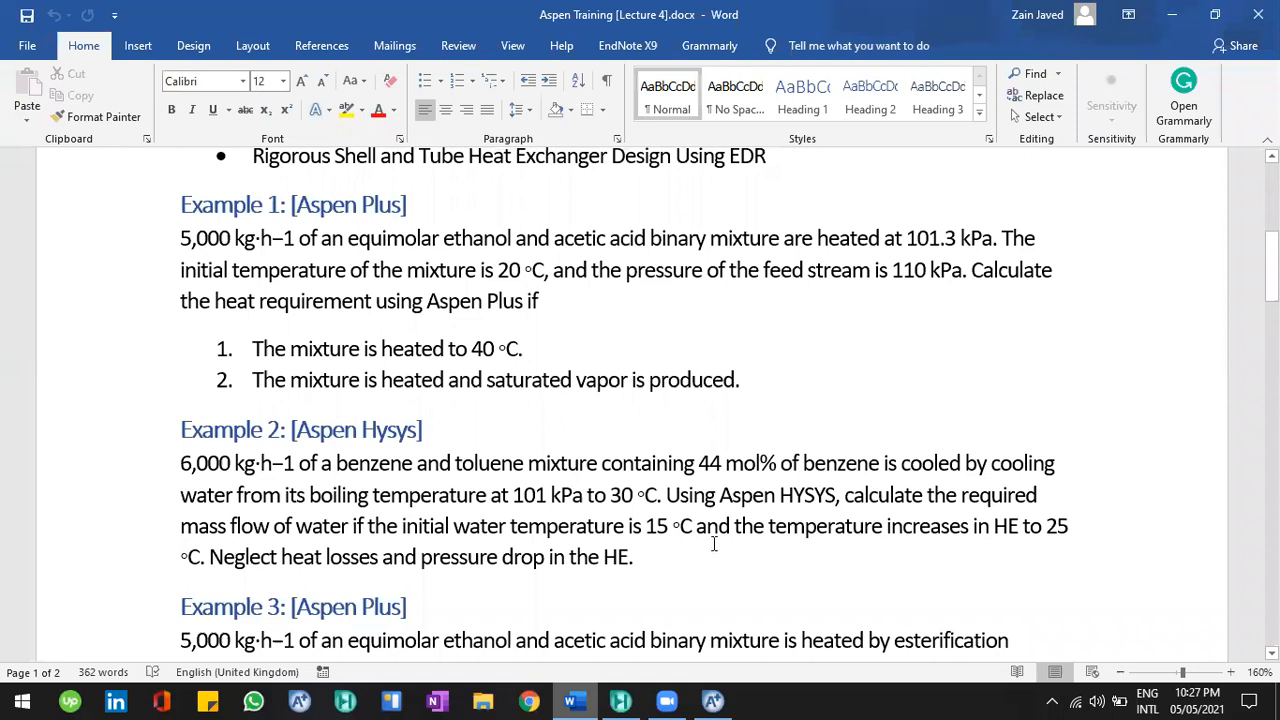
left_click(718, 700)
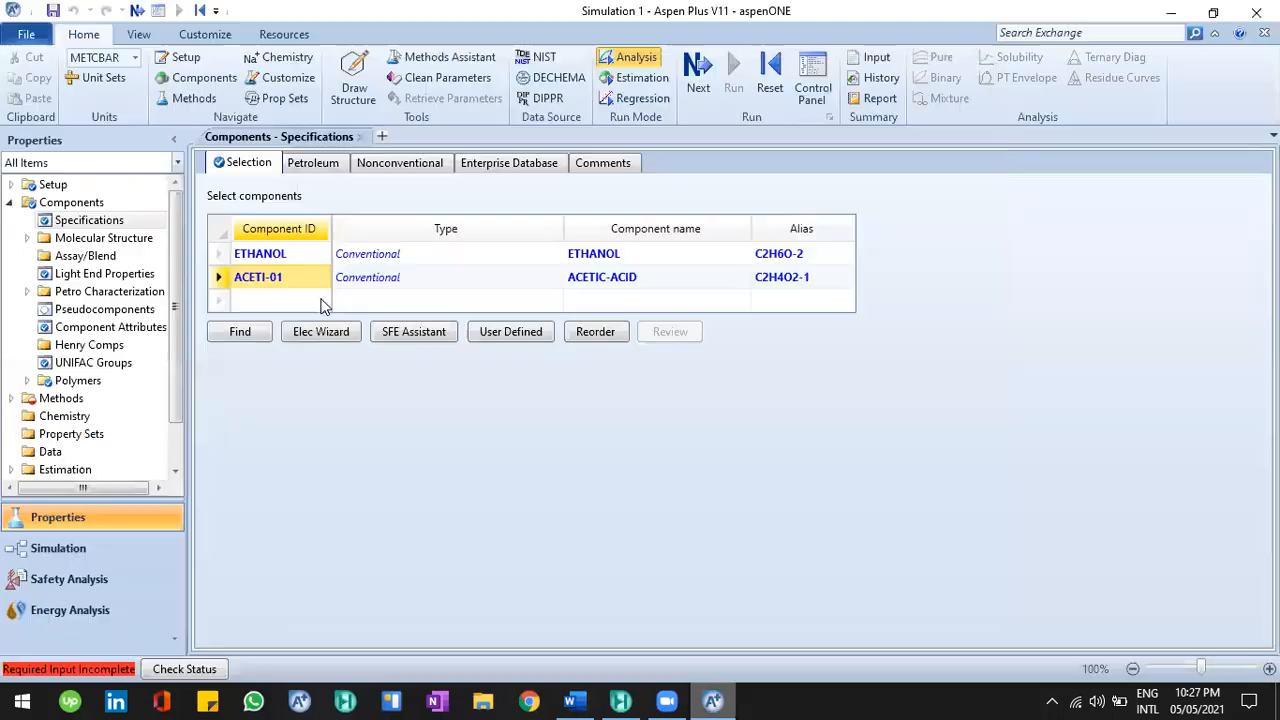
left_click(322, 305)
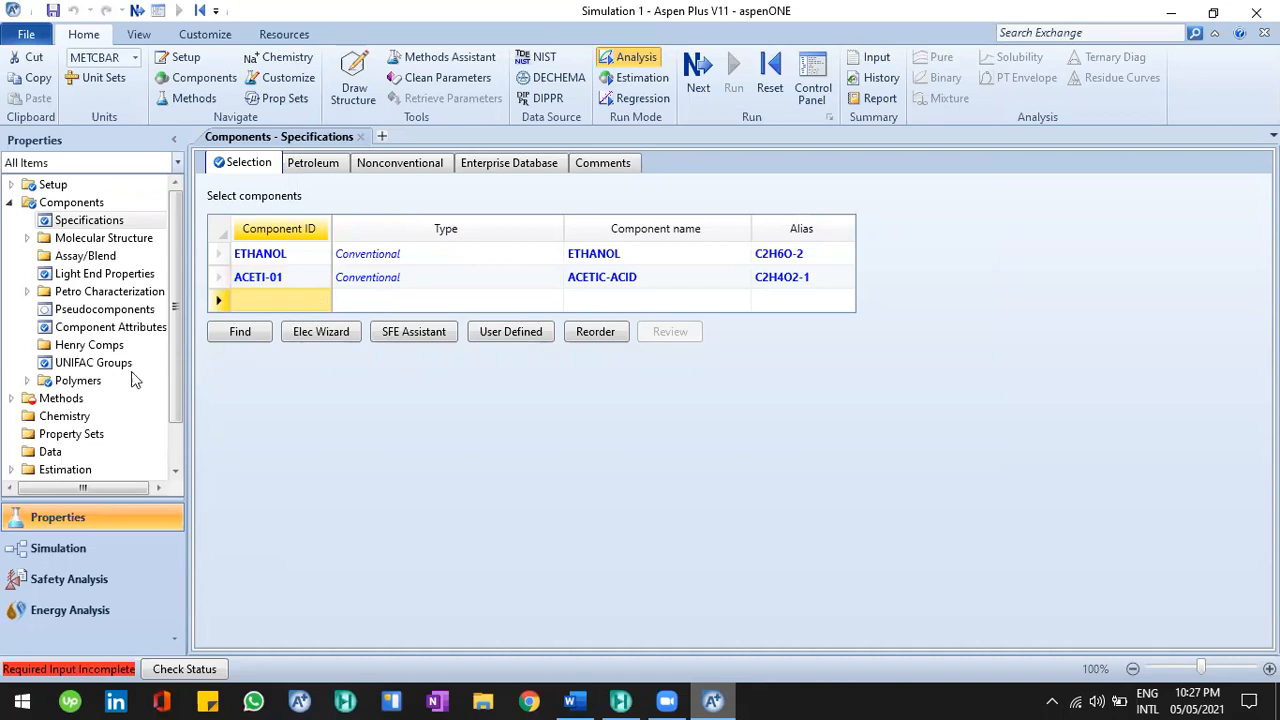
Step: Set the base property method to PENG-ROB in the global methods specification
left_click(62, 398)
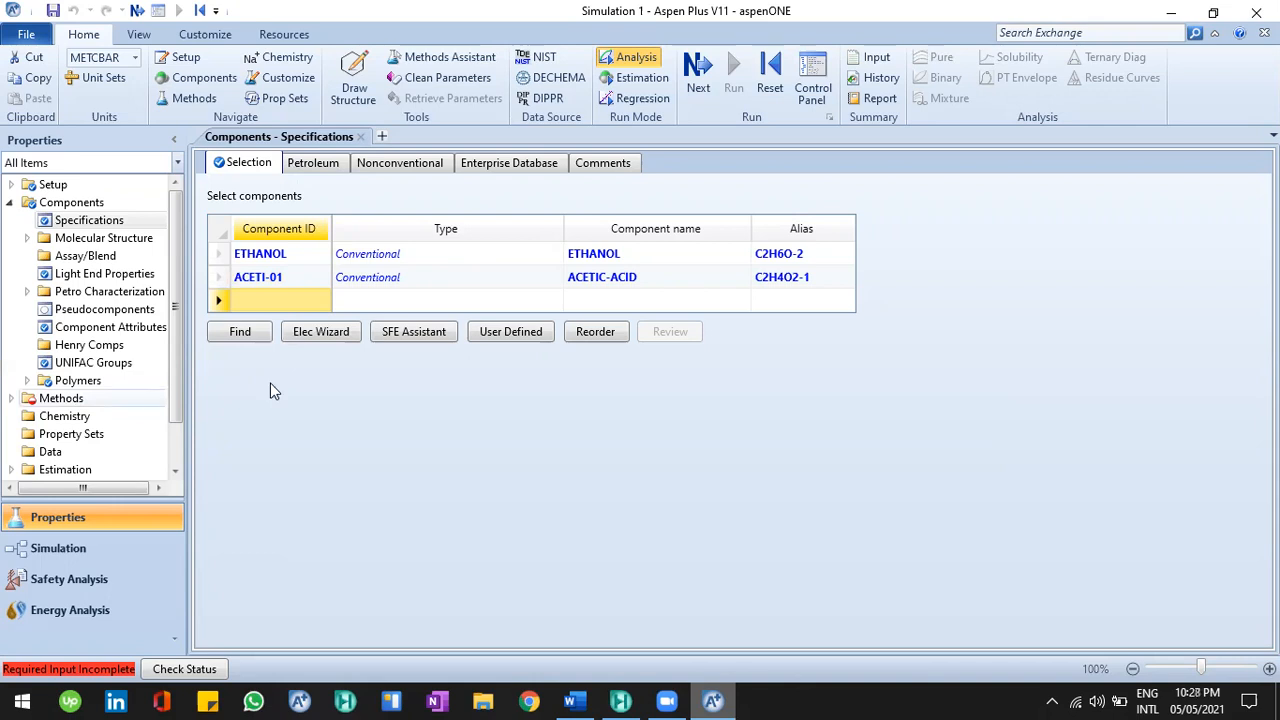
left_click(443, 236)
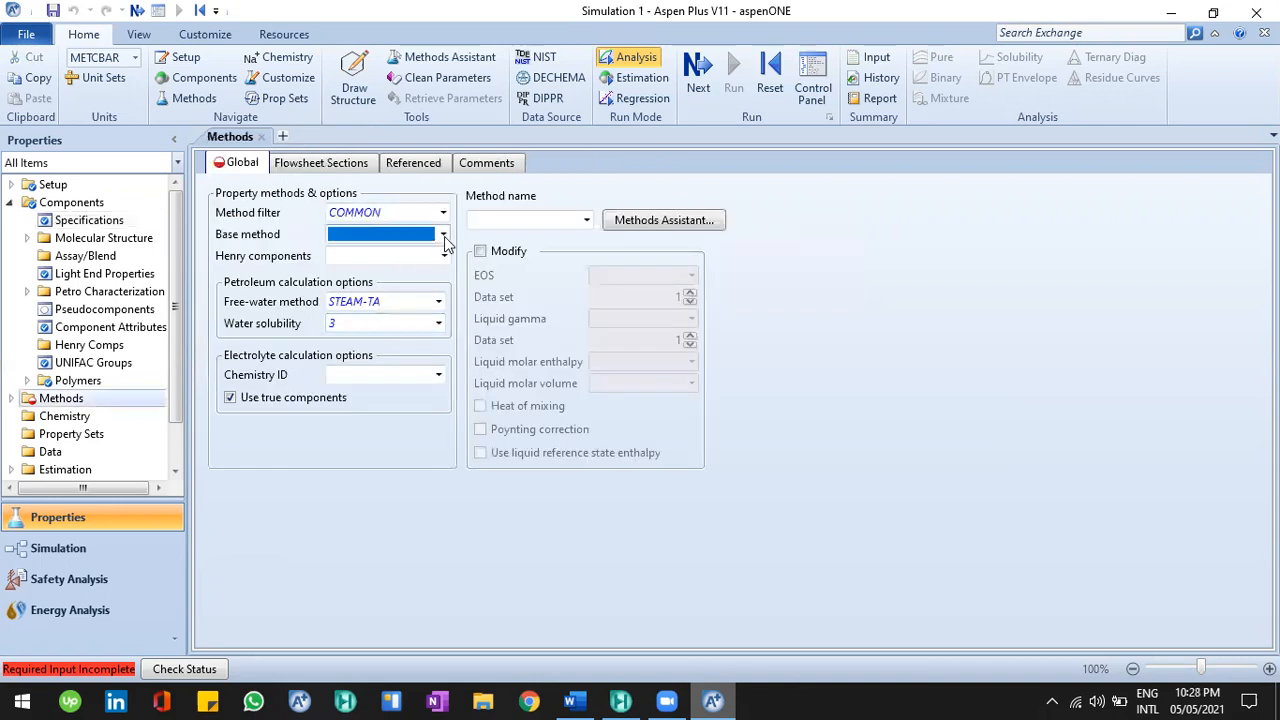
left_click_drag(442, 332, 442, 345)
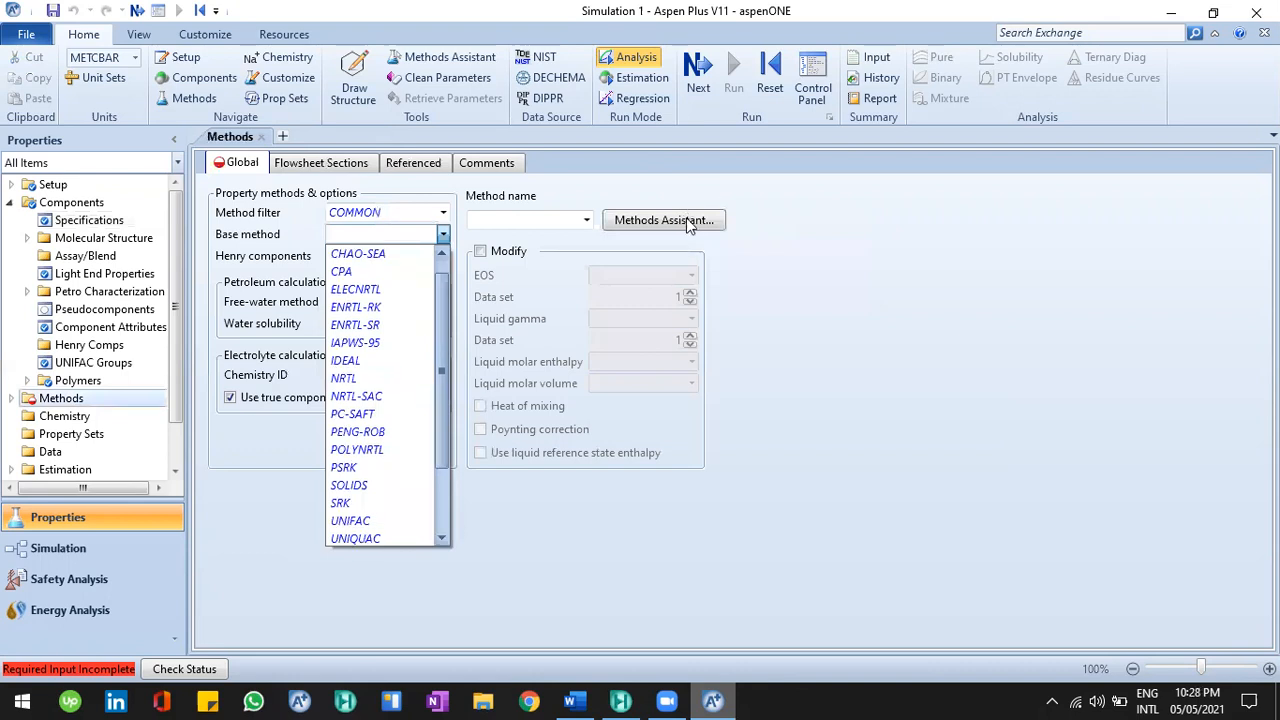
left_click(386, 440)
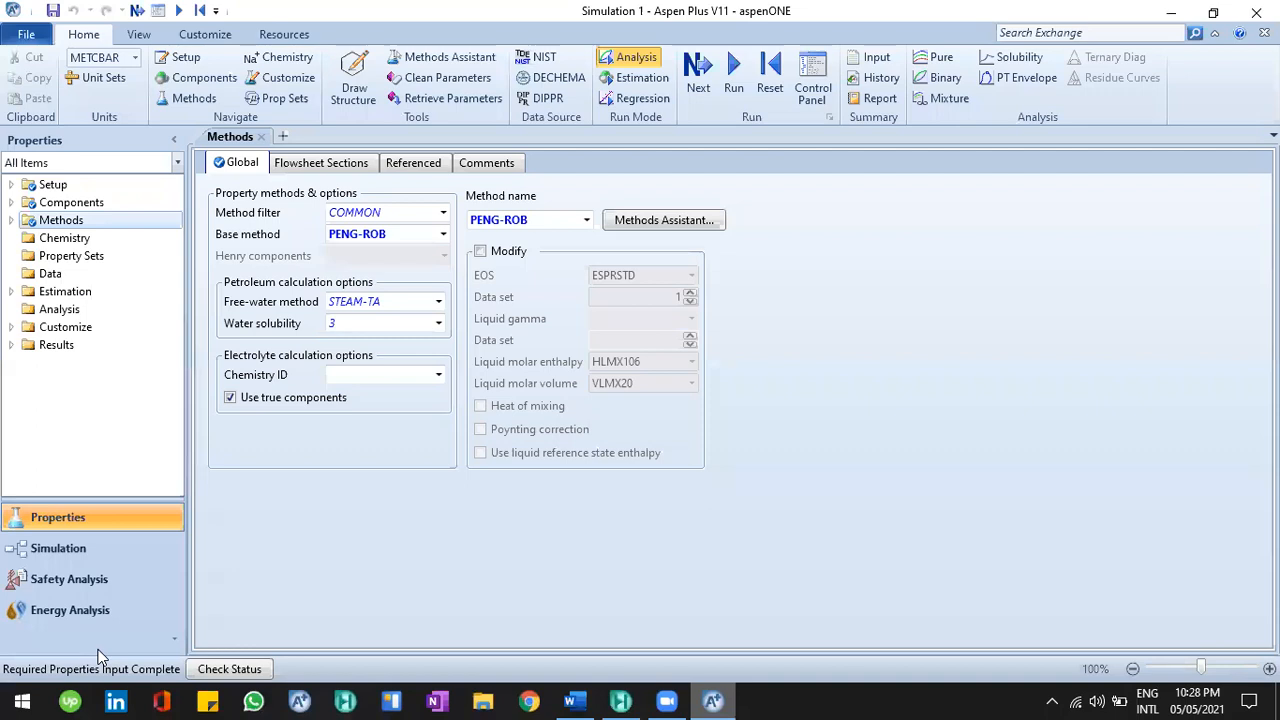
Step: Switch to the simulation environment and place a Heater exchanger block in the middle of the main flowsheet
left_click(100, 558)
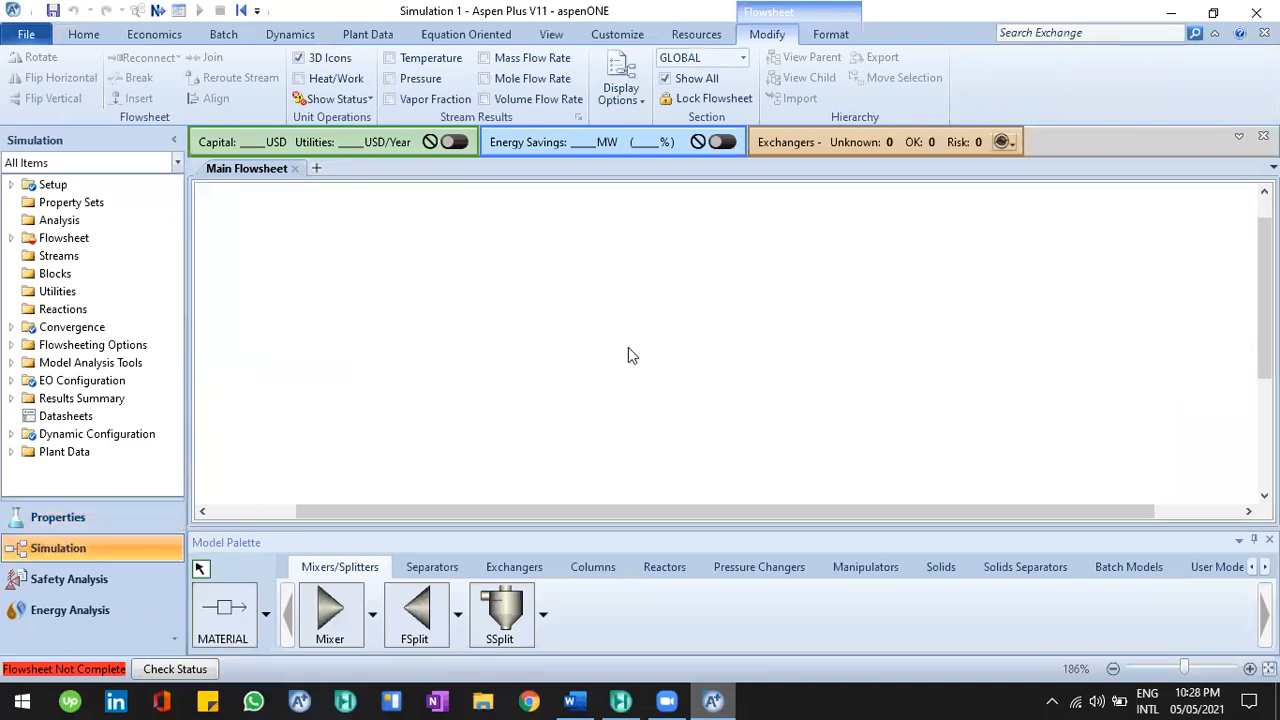
left_click(516, 568)
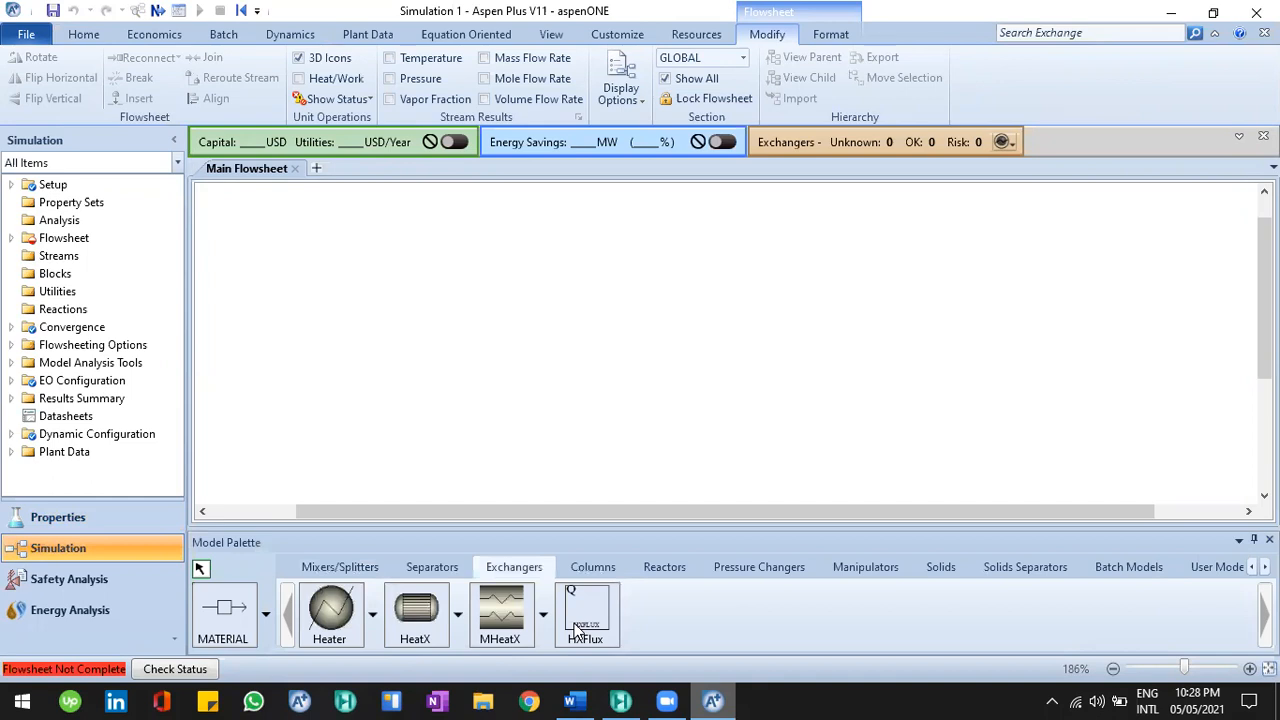
left_click(575, 700)
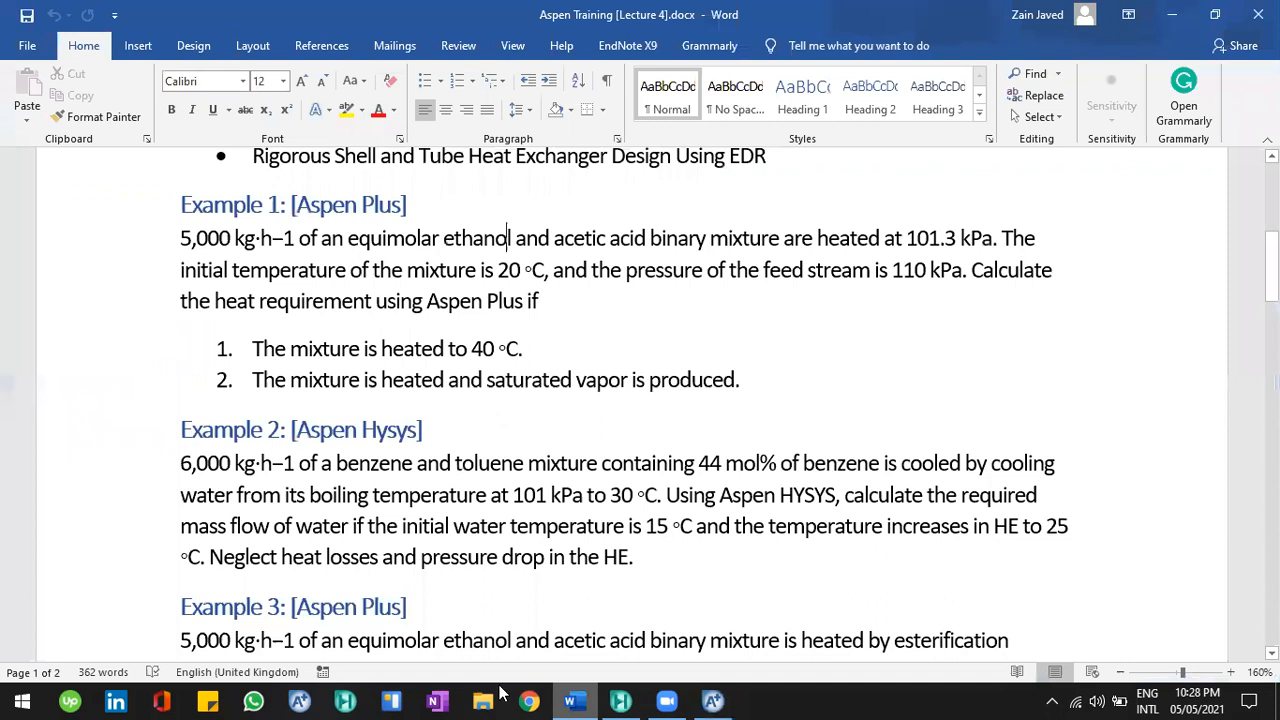
key("alt+Tab")
left_click(328, 618)
left_click(644, 330)
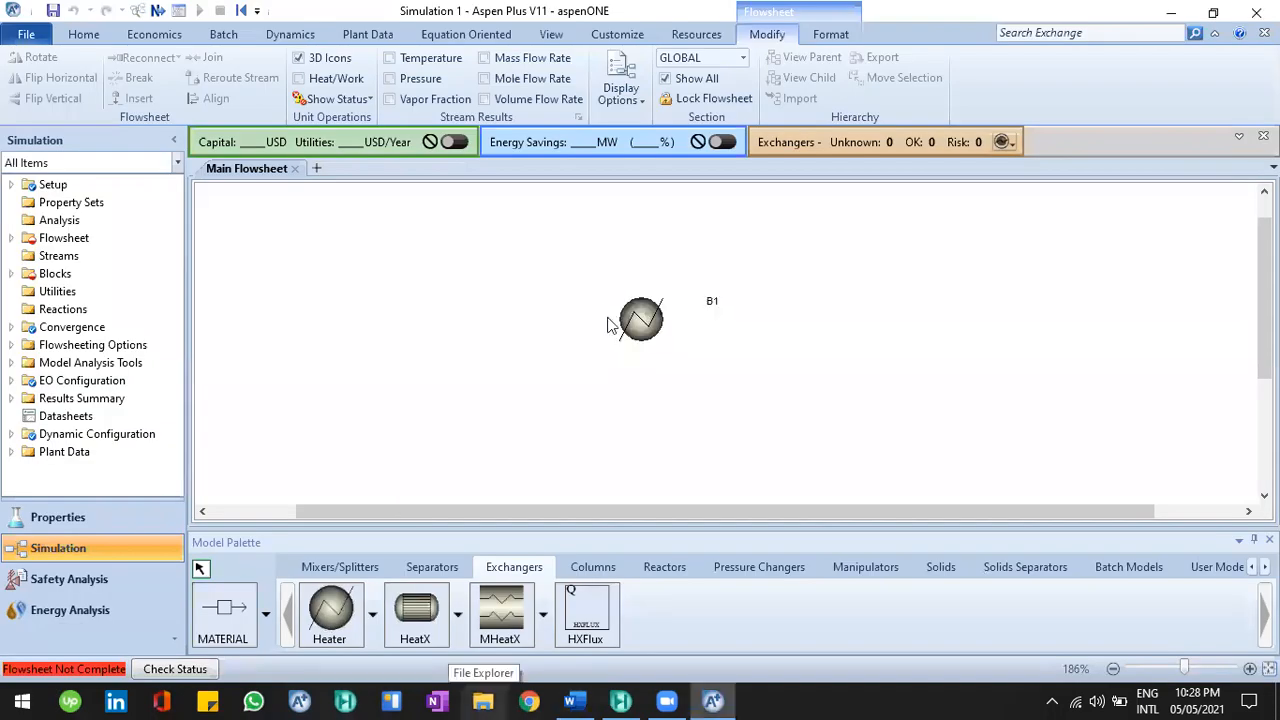
Step: Connect an inlet and an outlet material stream to the heater block
left_click(680, 319)
left_click(763, 328)
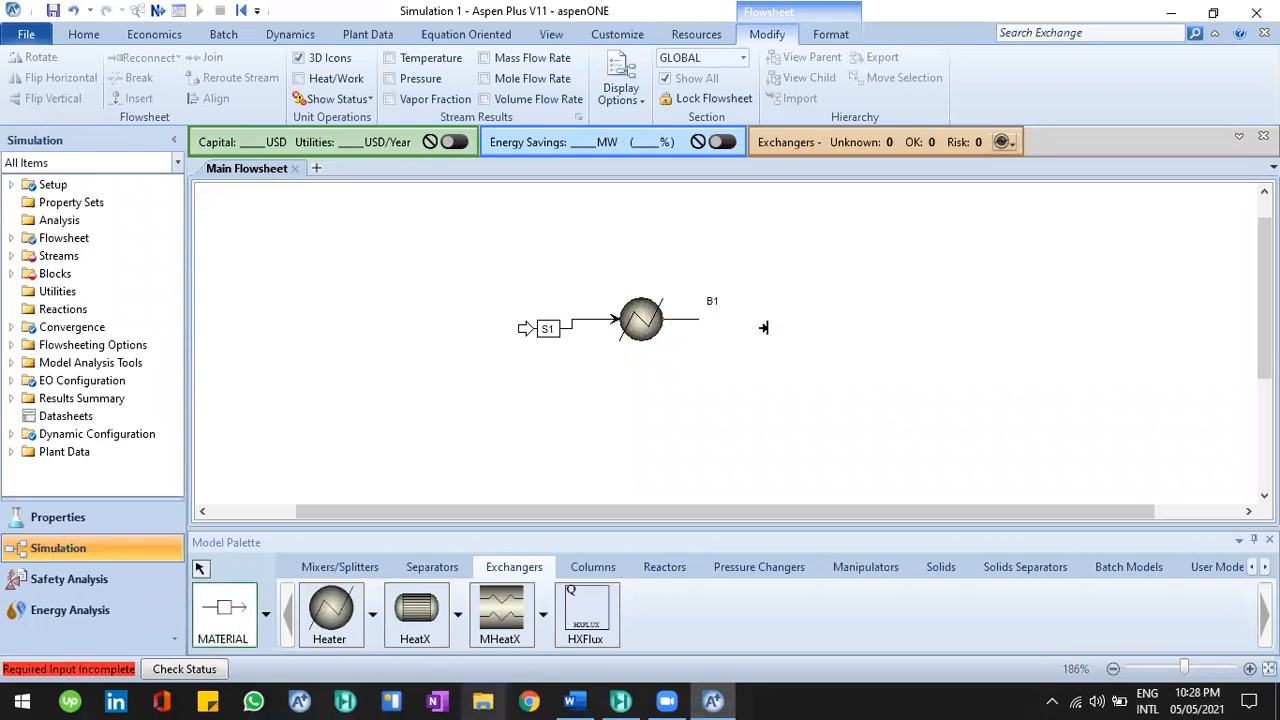
key("Escape")
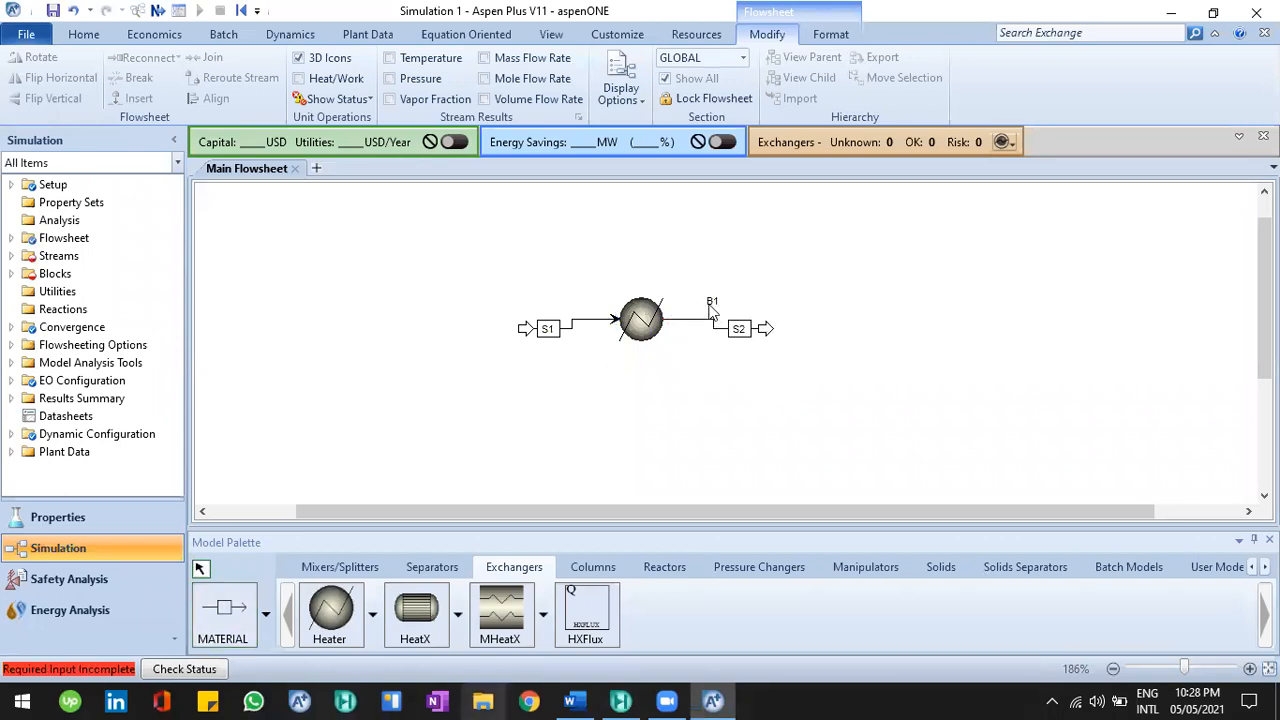
Step: Move the block label directly above the heater and rename the block HEATER
left_click_drag(689, 292, 654, 283)
left_click(651, 316)
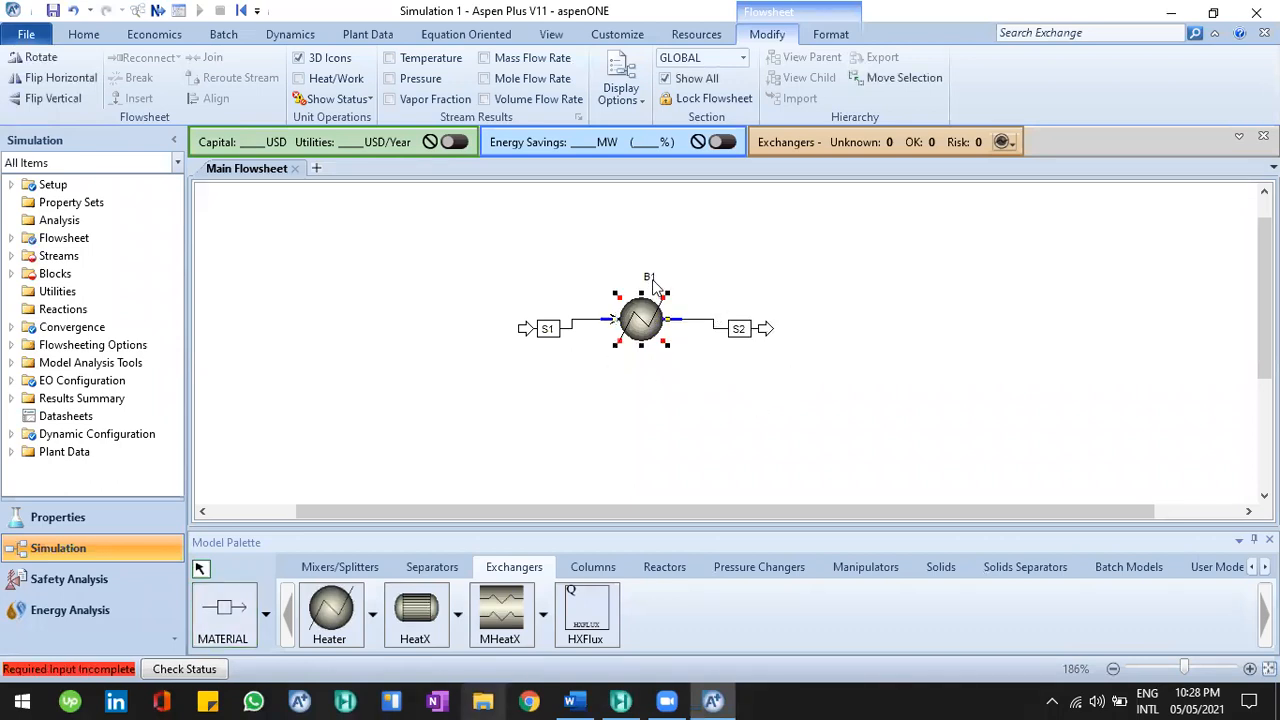
double_click(650, 278)
type("HE")
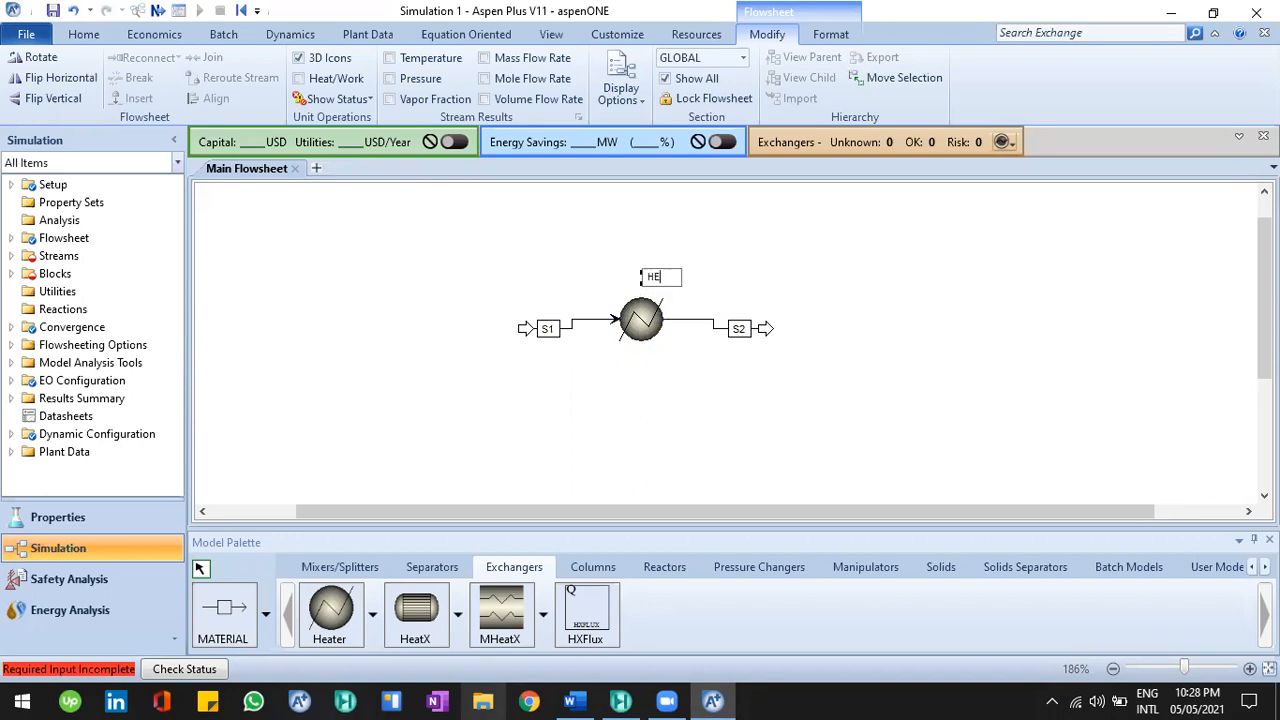
type("ATER")
key("Return")
Step: Rename the feed stream INLET and shift its label closer to the heater
left_click(549, 329)
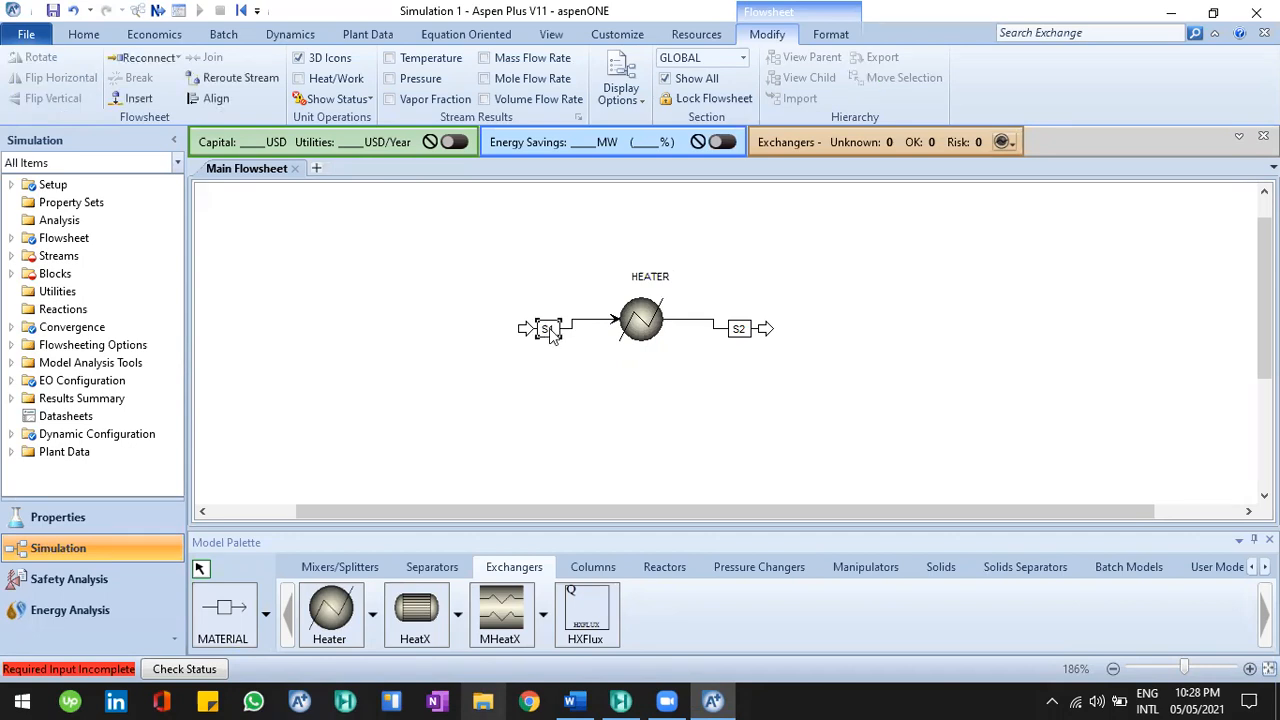
key("ctrl+m")
type("INLET")
key("Return")
left_click(570, 328)
left_click_drag(575, 328, 572, 323)
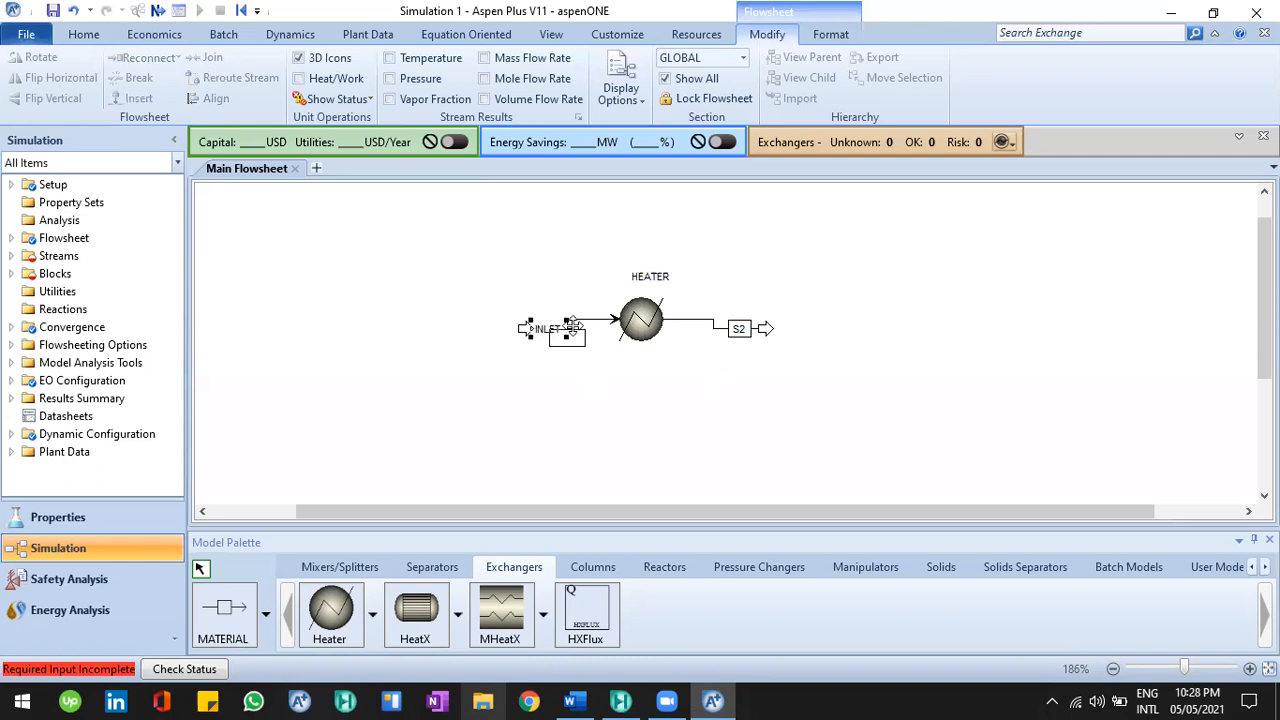
Step: Align the feed and product streams into straight lines with the heater
left_click(600, 370)
left_click(601, 325)
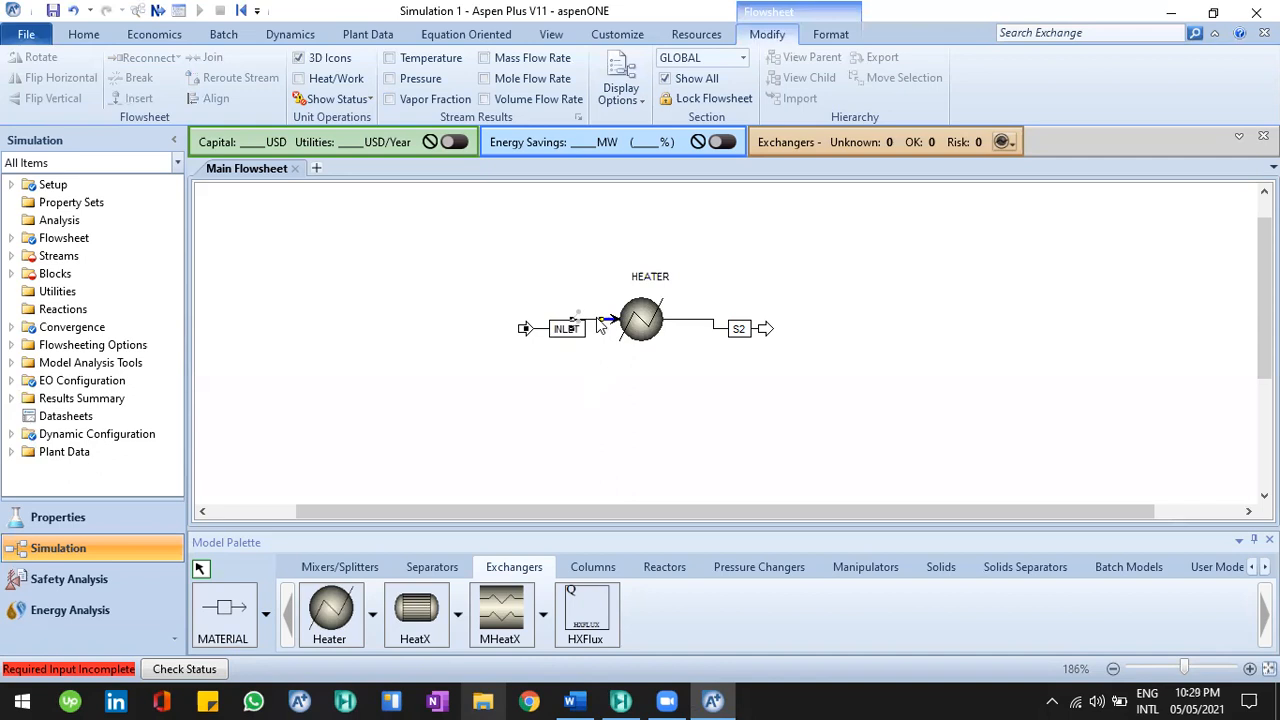
left_click(715, 328)
left_click(231, 104)
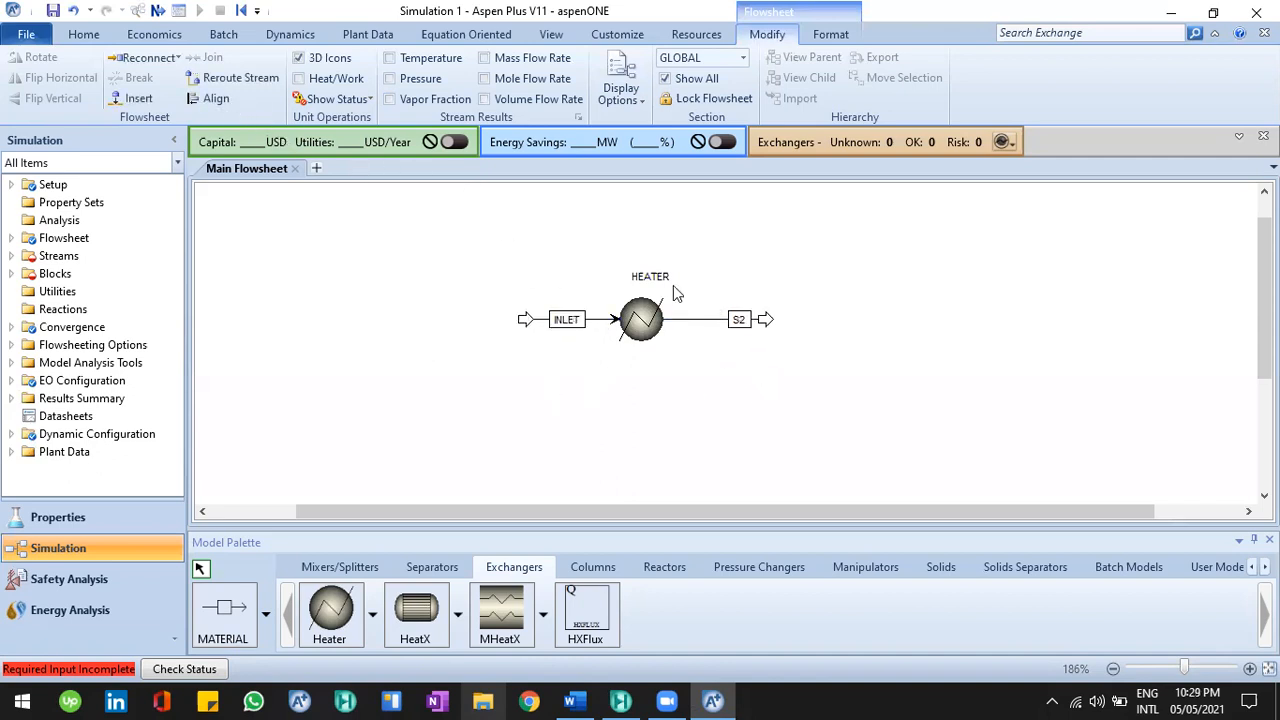
Step: Rename the product stream OUTLET and move its label closer to the heater
left_click(740, 327)
left_click(737, 322)
type("LOUTLET")
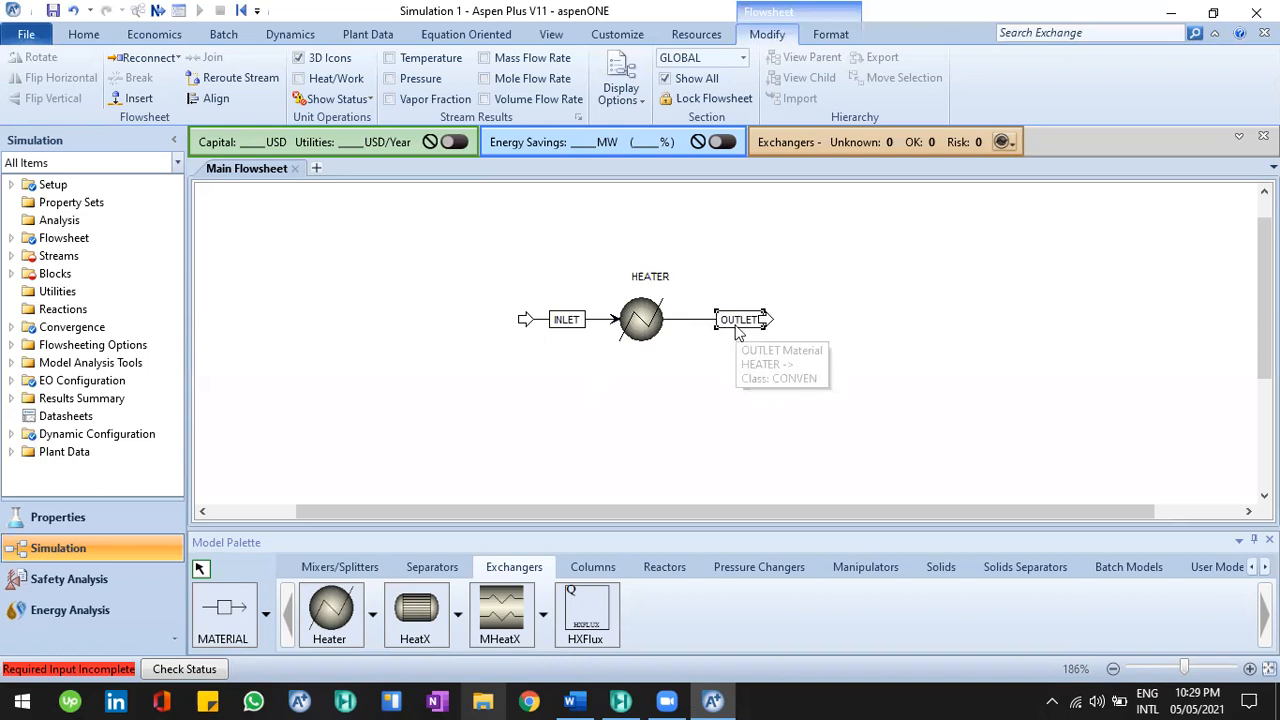
key("Return")
left_click_drag(739, 324, 710, 318)
left_click(576, 322)
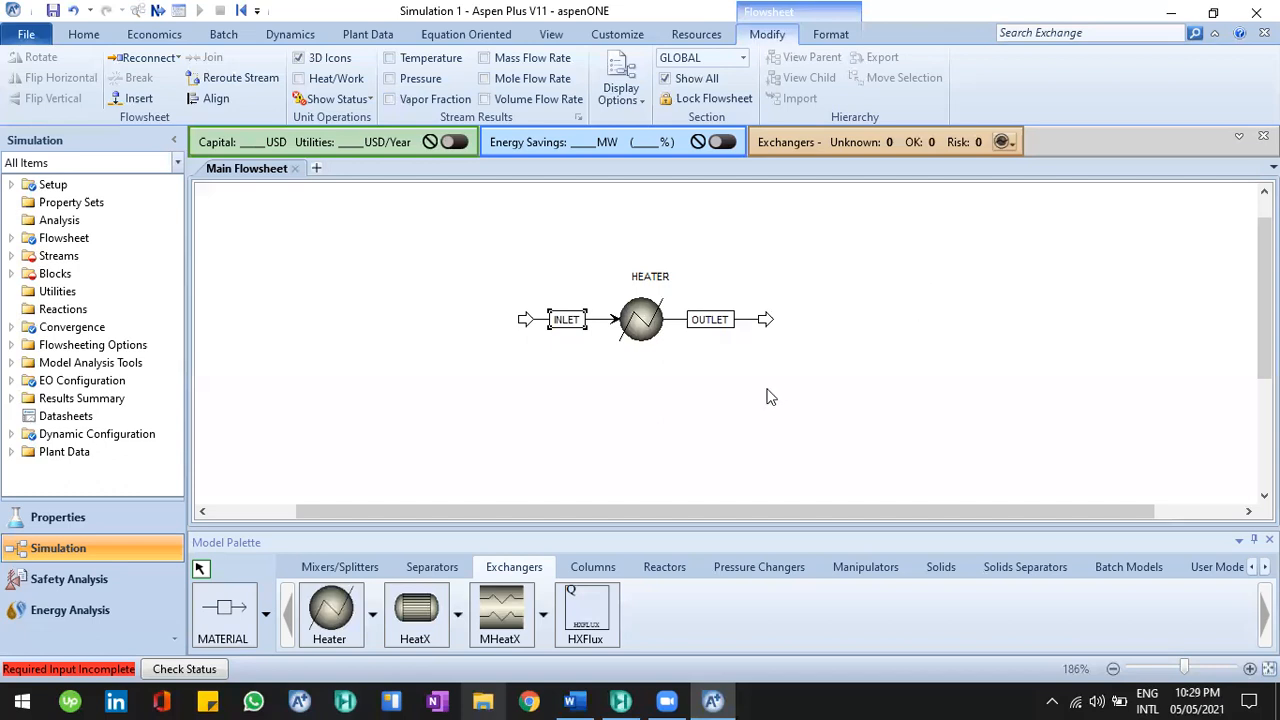
left_click(601, 330)
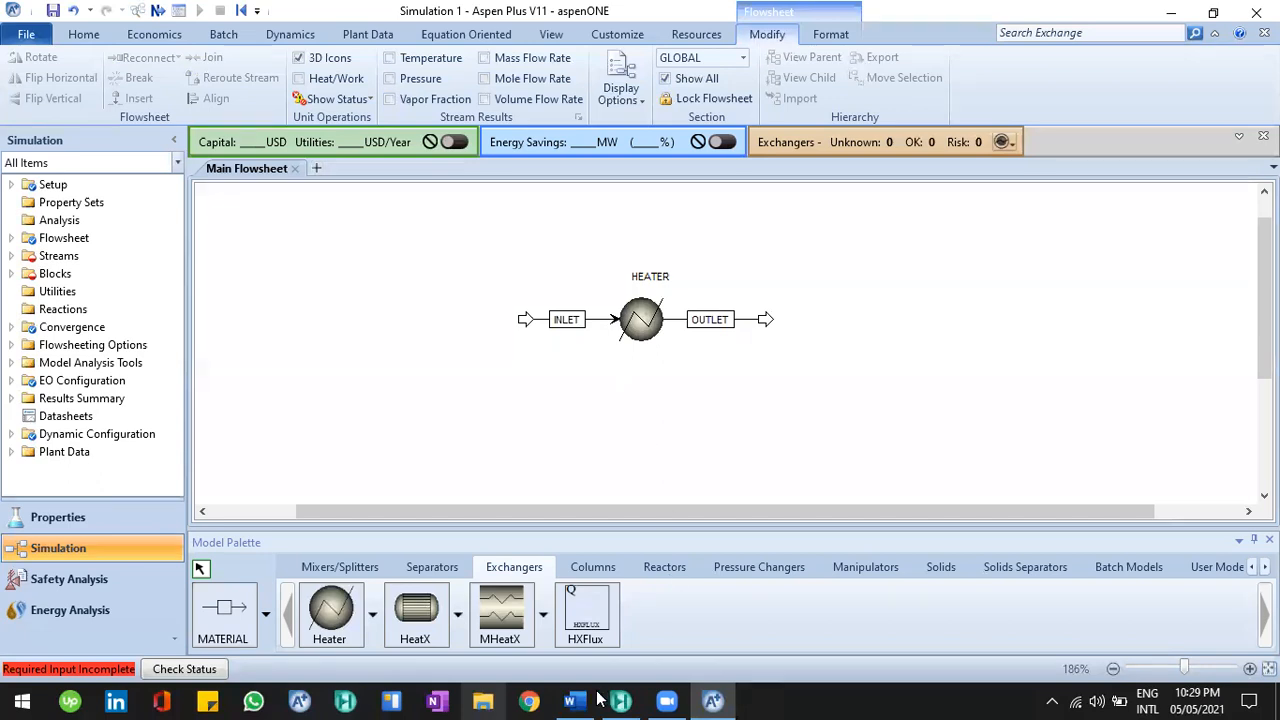
Step: Review Example 1 in the Word document for the feed flow rate, mixture components and heating pressure
key("alt+Tab")
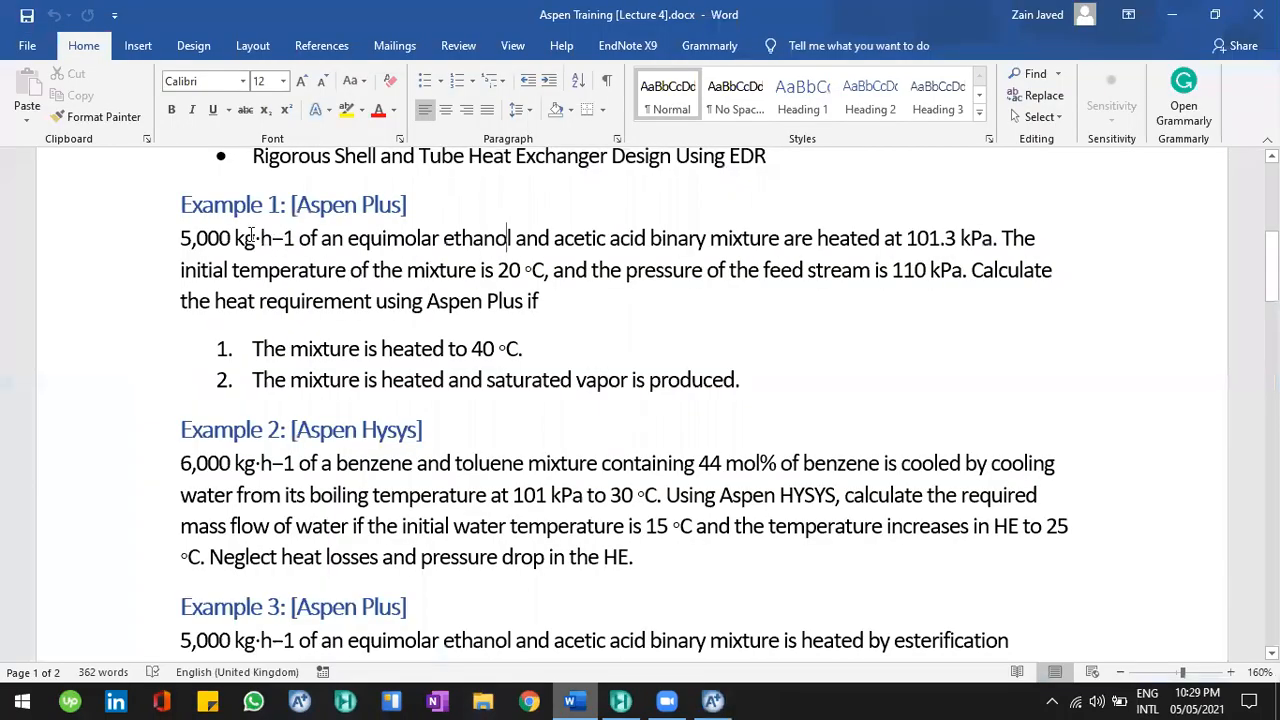
left_click_drag(297, 232, 204, 236)
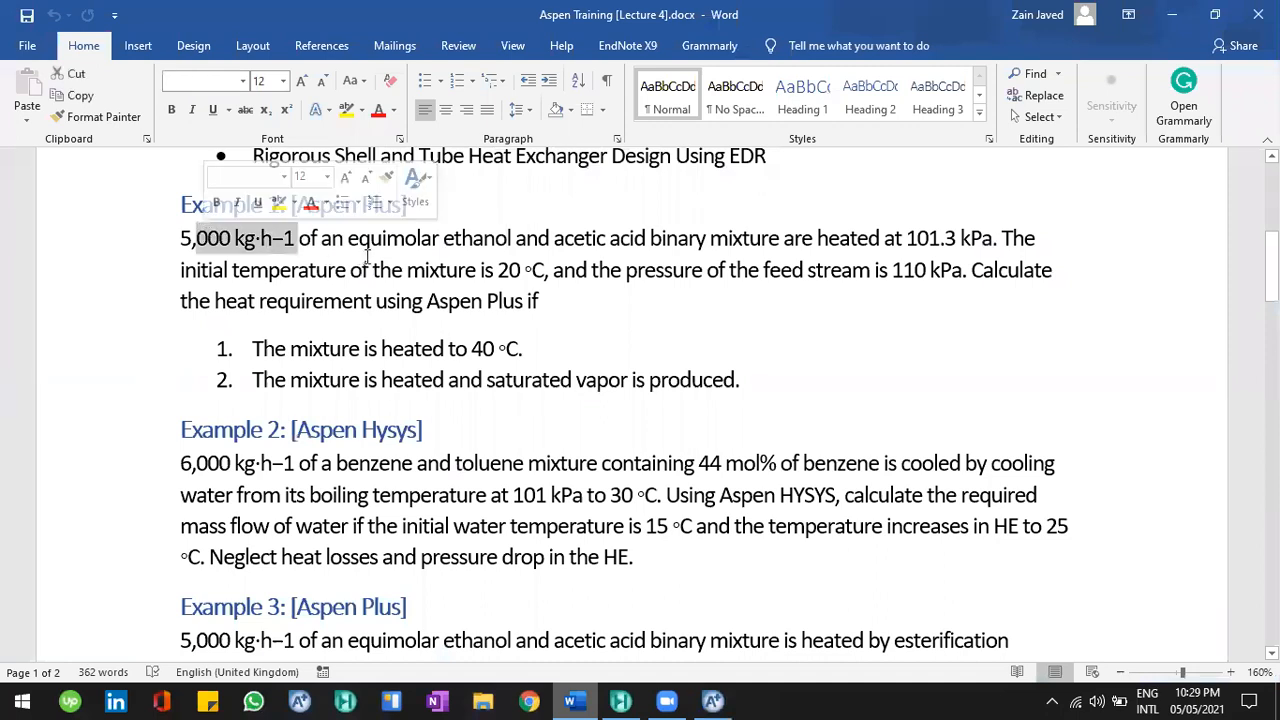
left_click(465, 243)
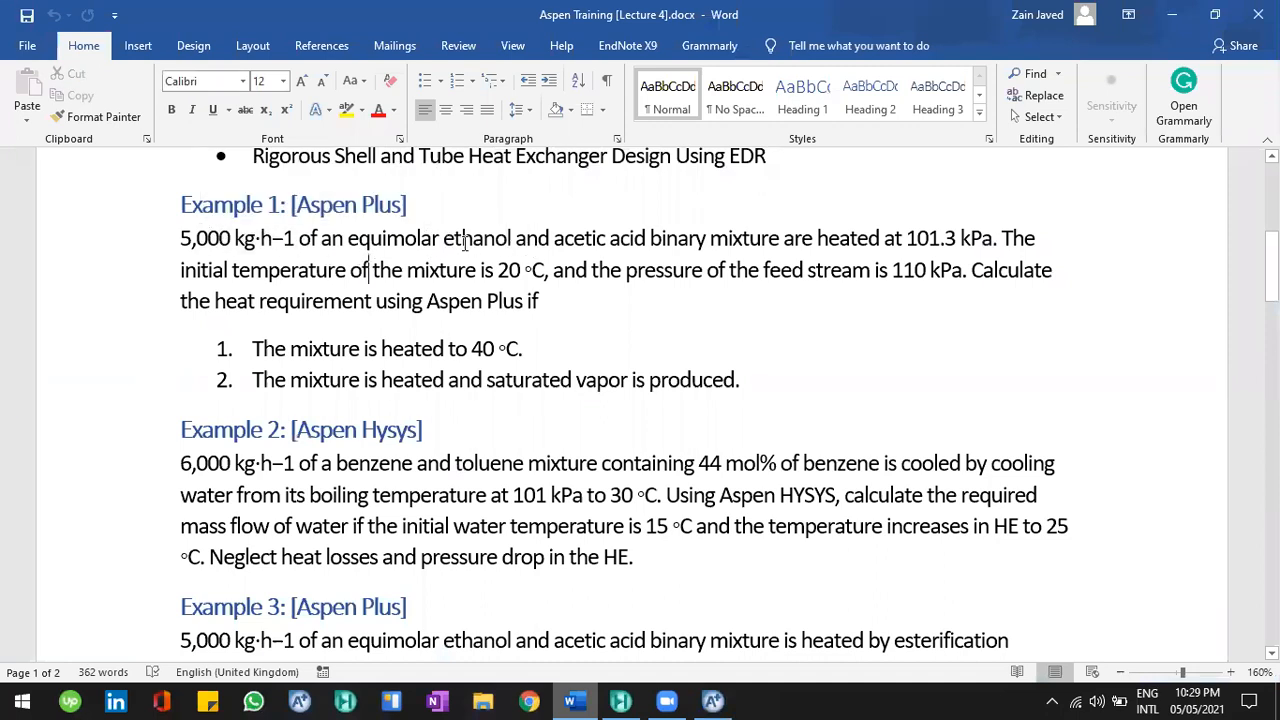
left_click_drag(645, 243, 443, 243)
left_click(794, 296)
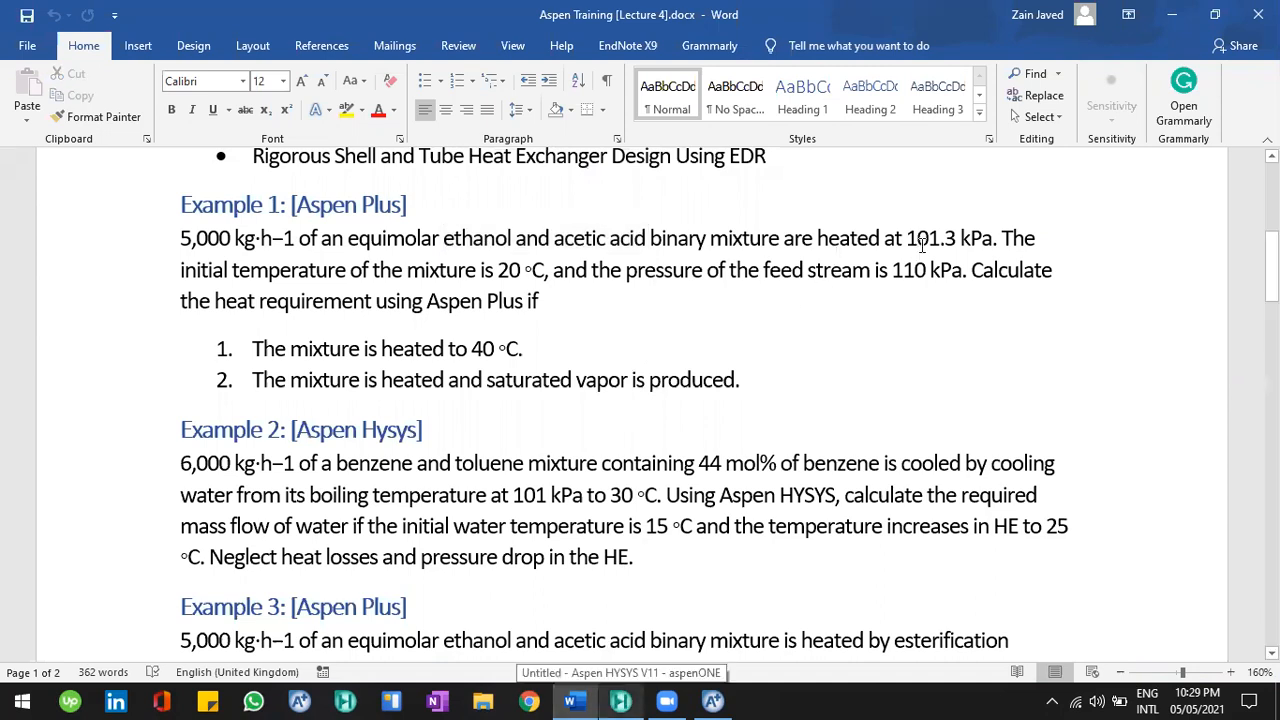
double_click(975, 238)
left_click(738, 310)
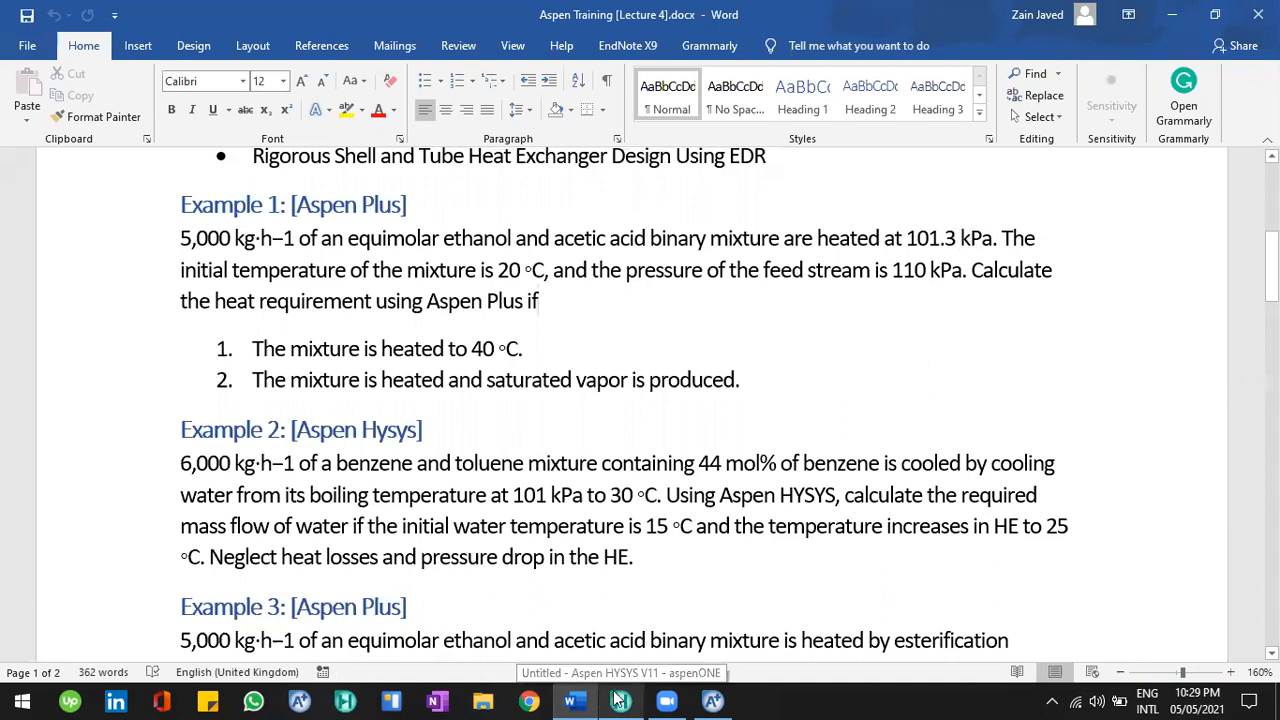
Step: Switch to Aspen Plus, open the INLET stream's input from the flowsheet and set its temperature to 20 °C
key("alt+Tab")
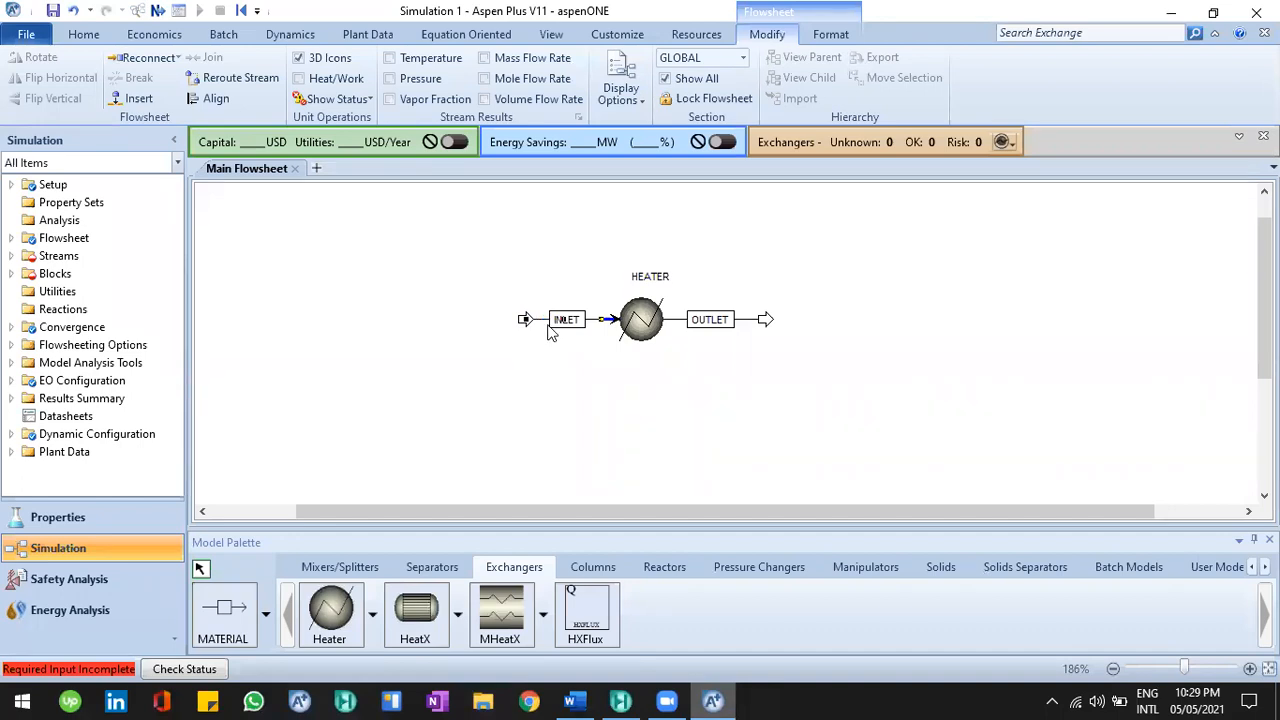
double_click(549, 327)
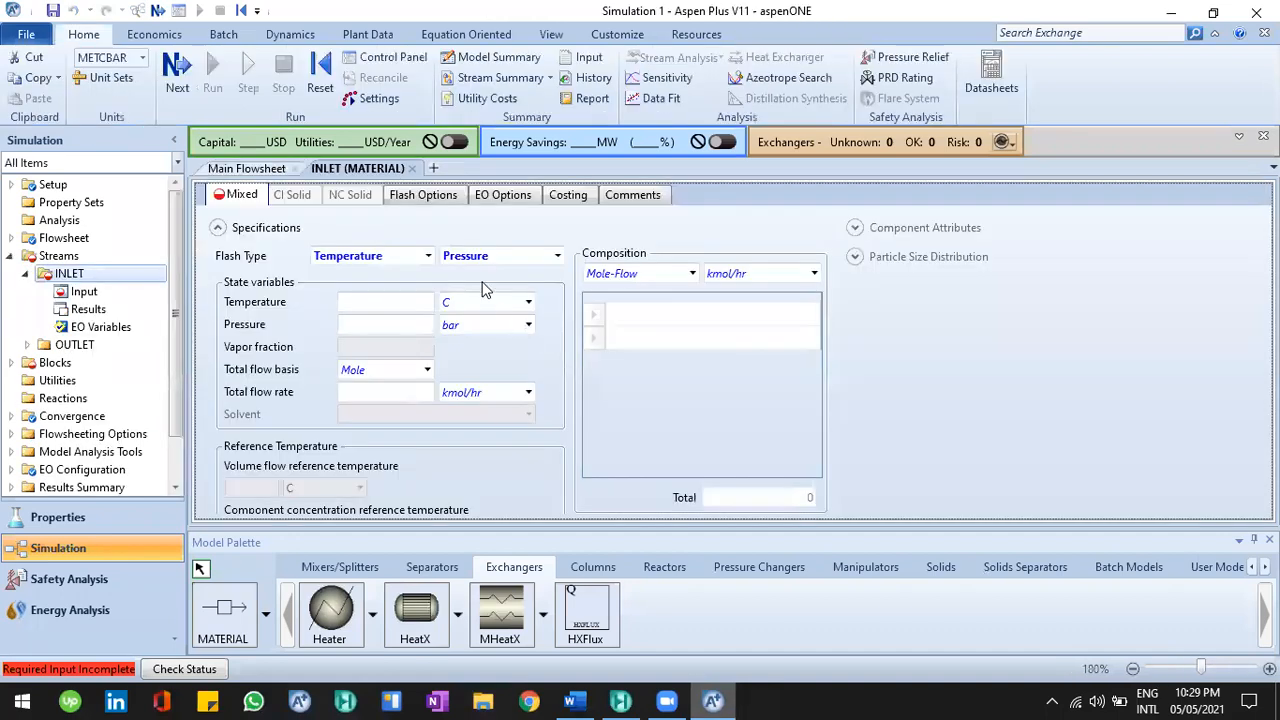
left_click(278, 170)
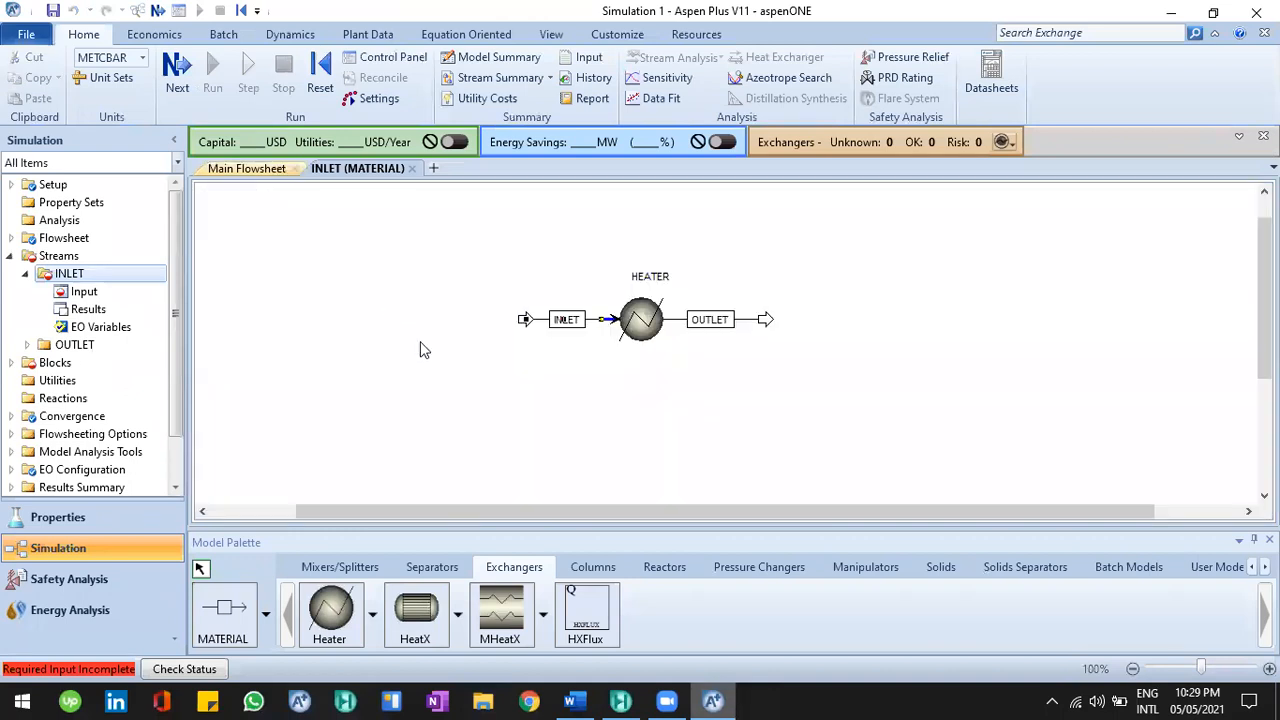
left_click(547, 329)
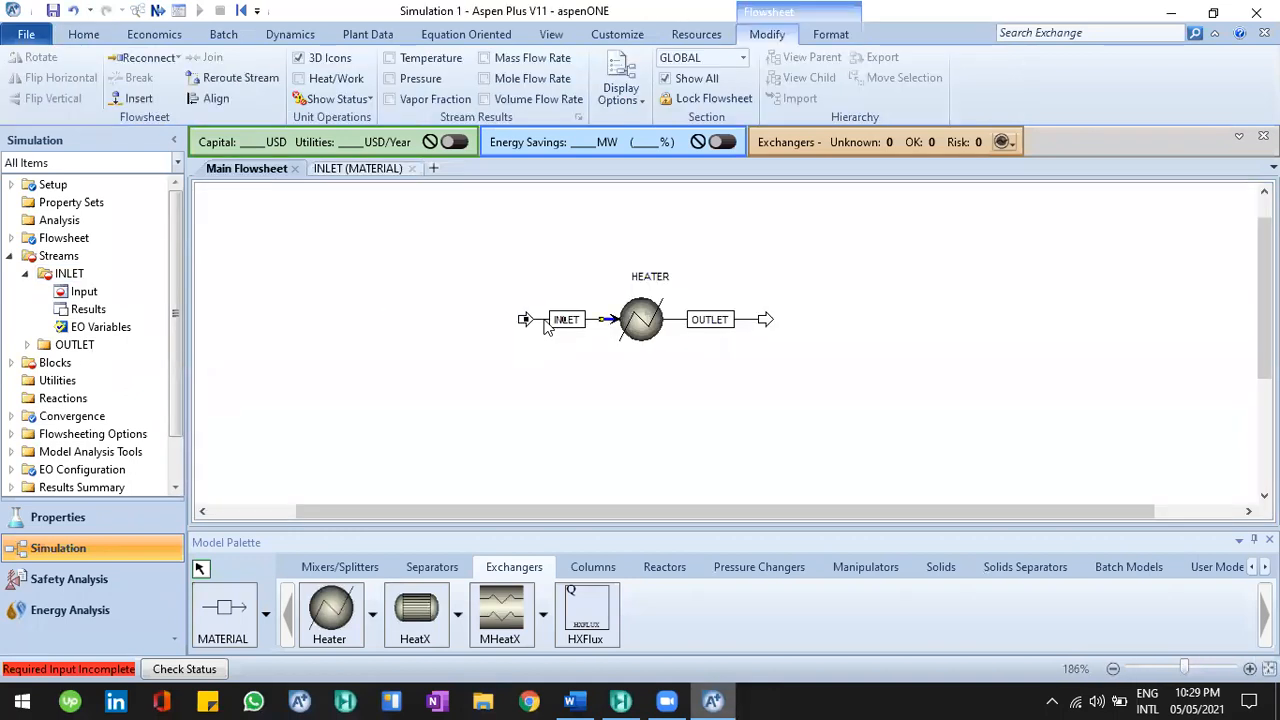
double_click(547, 329)
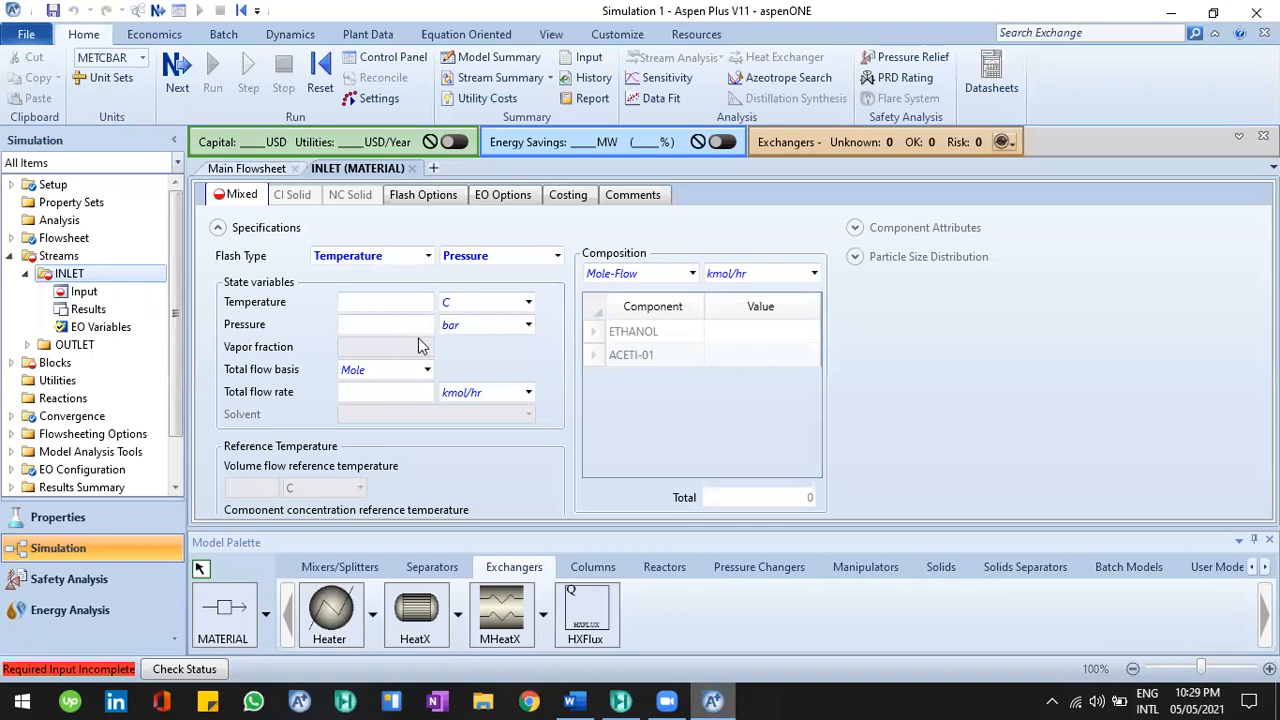
left_click(256, 172)
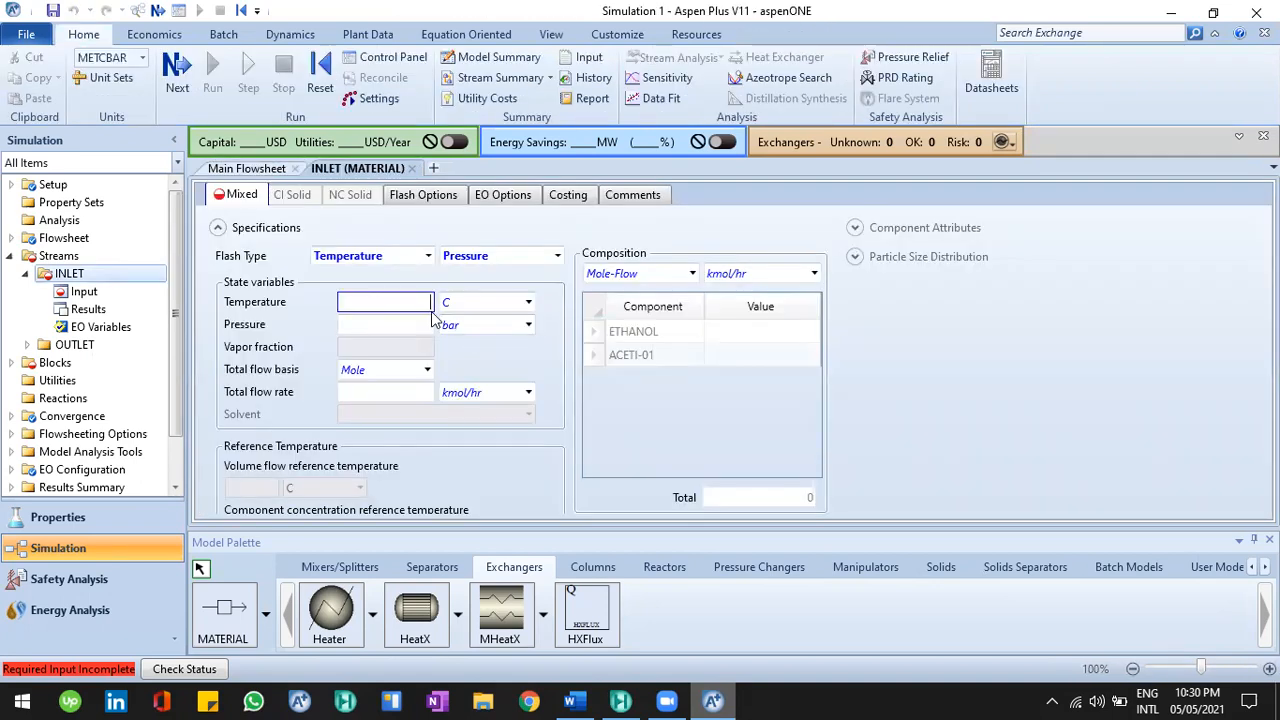
type("0")
Step: Set the INLET stream's pressure to 101.3 kPa, copying the value from Example 1 in the Word document
left_click(393, 325)
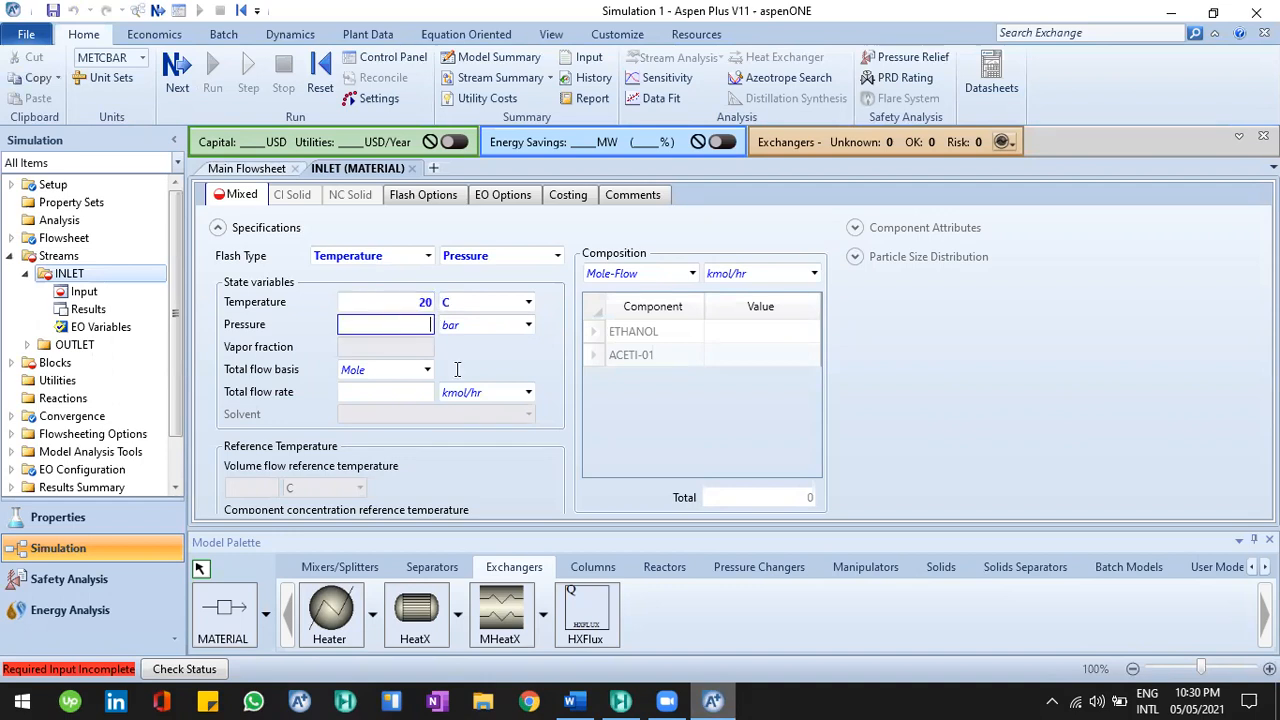
left_click(574, 701)
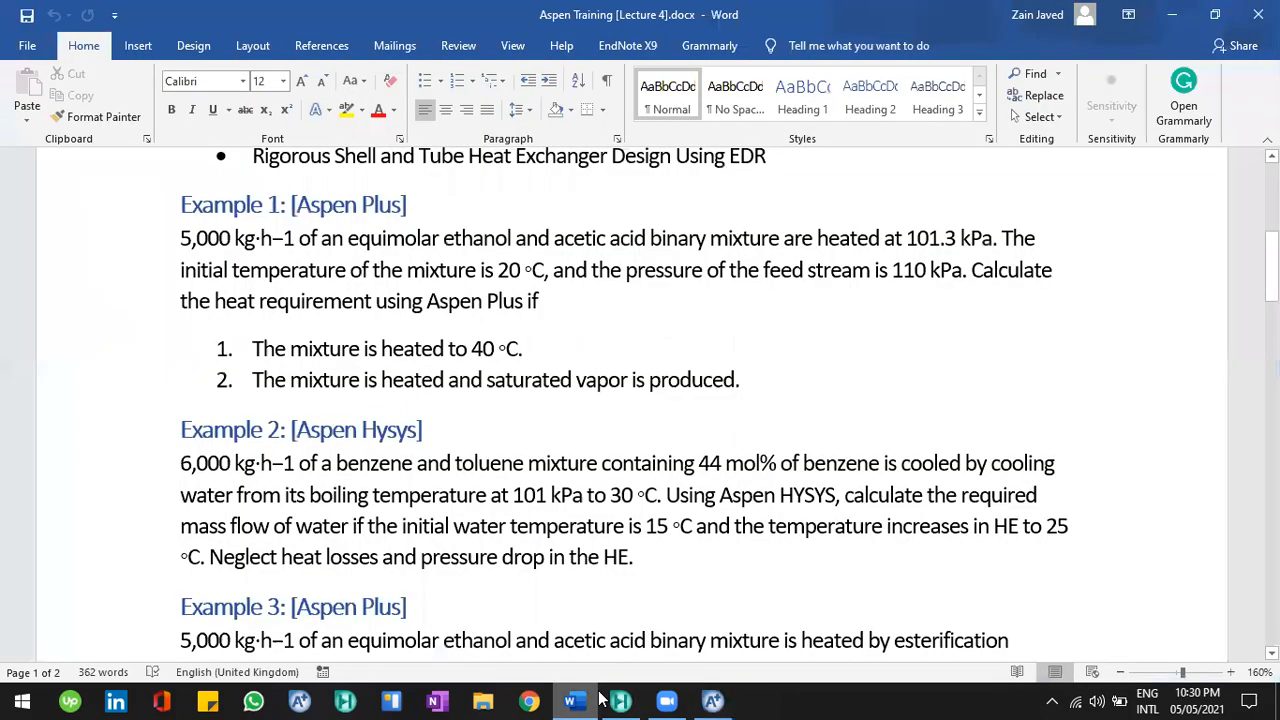
double_click(930, 238)
key("ctrl+c")
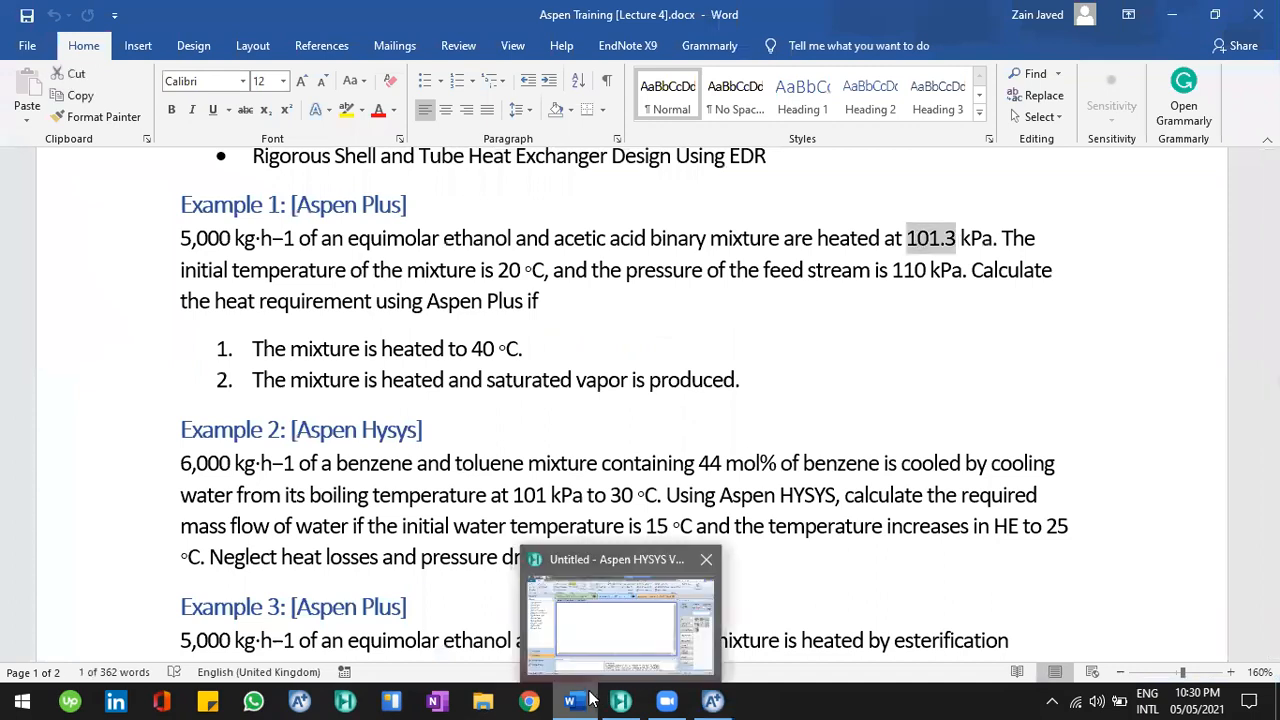
key("alt+Tab")
type("202")
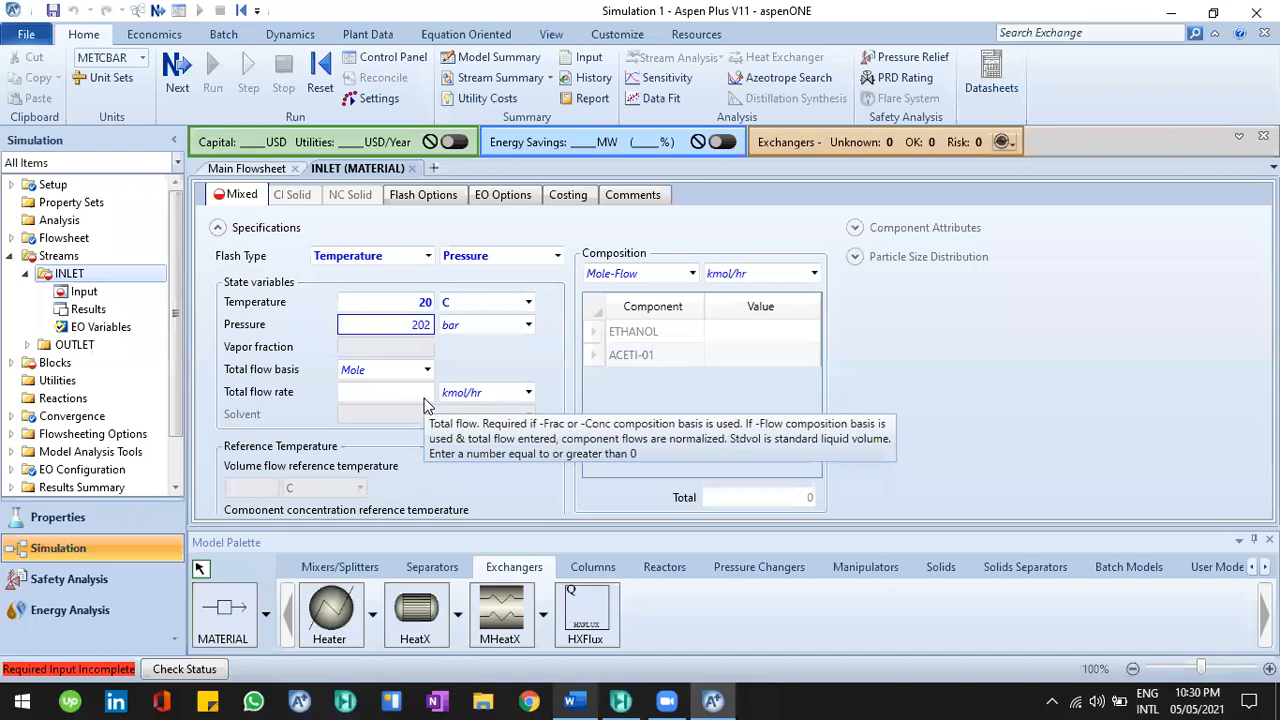
key("ctrl+v")
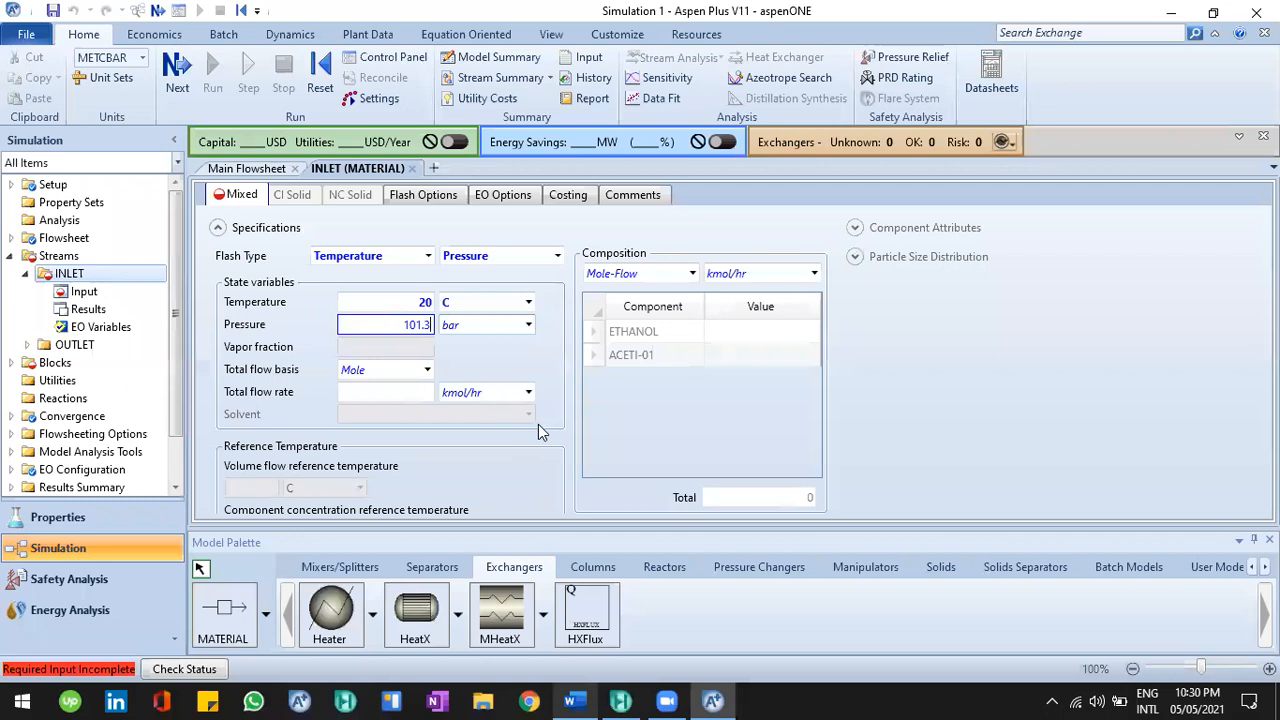
left_click(528, 325)
left_click_drag(545, 414, 545, 458)
left_click(481, 531)
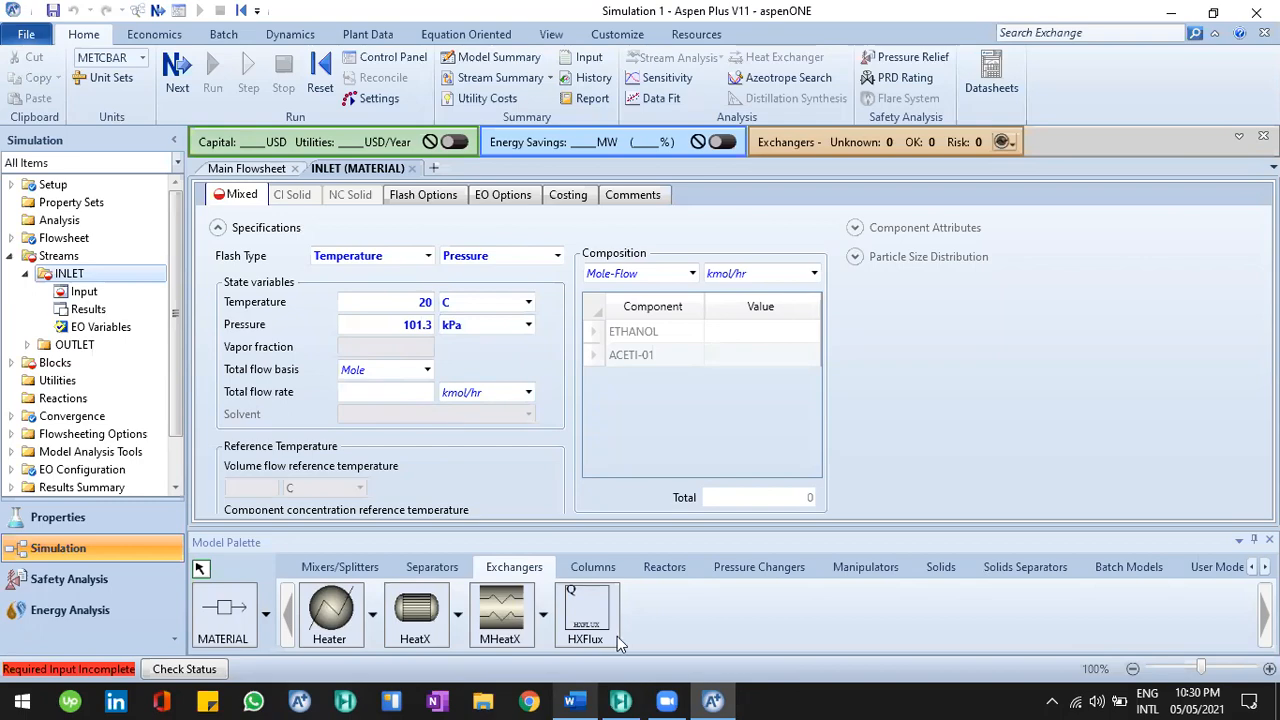
Step: Check the feed rate in the Word document and set the INLET total flow to 5000 kg/hr on a mass basis
left_click(585, 700)
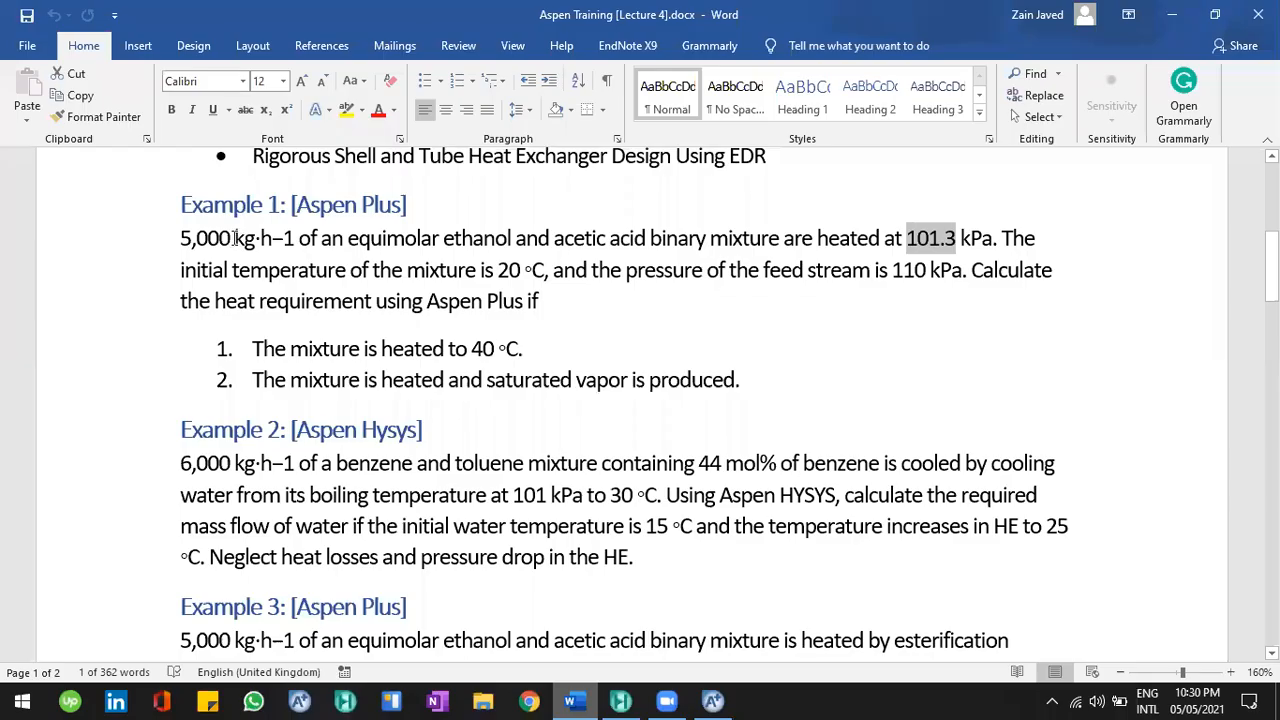
left_click(595, 700)
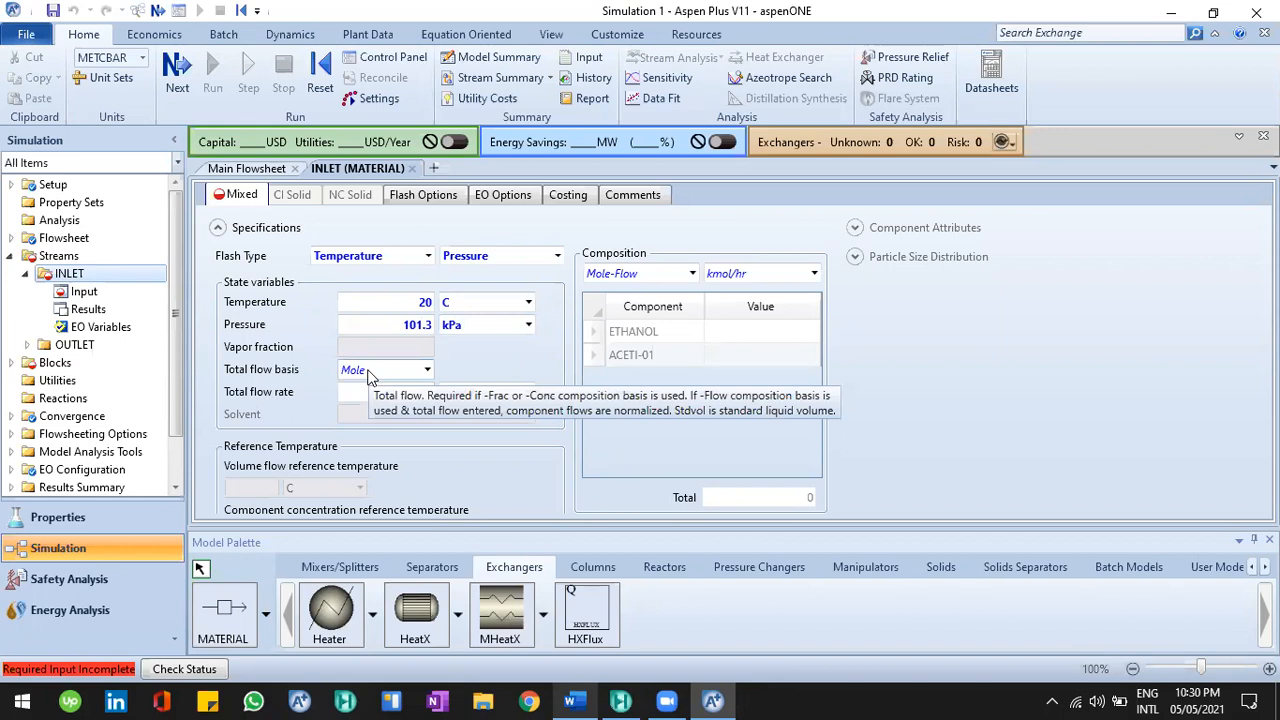
left_click(405, 371)
left_click(381, 392)
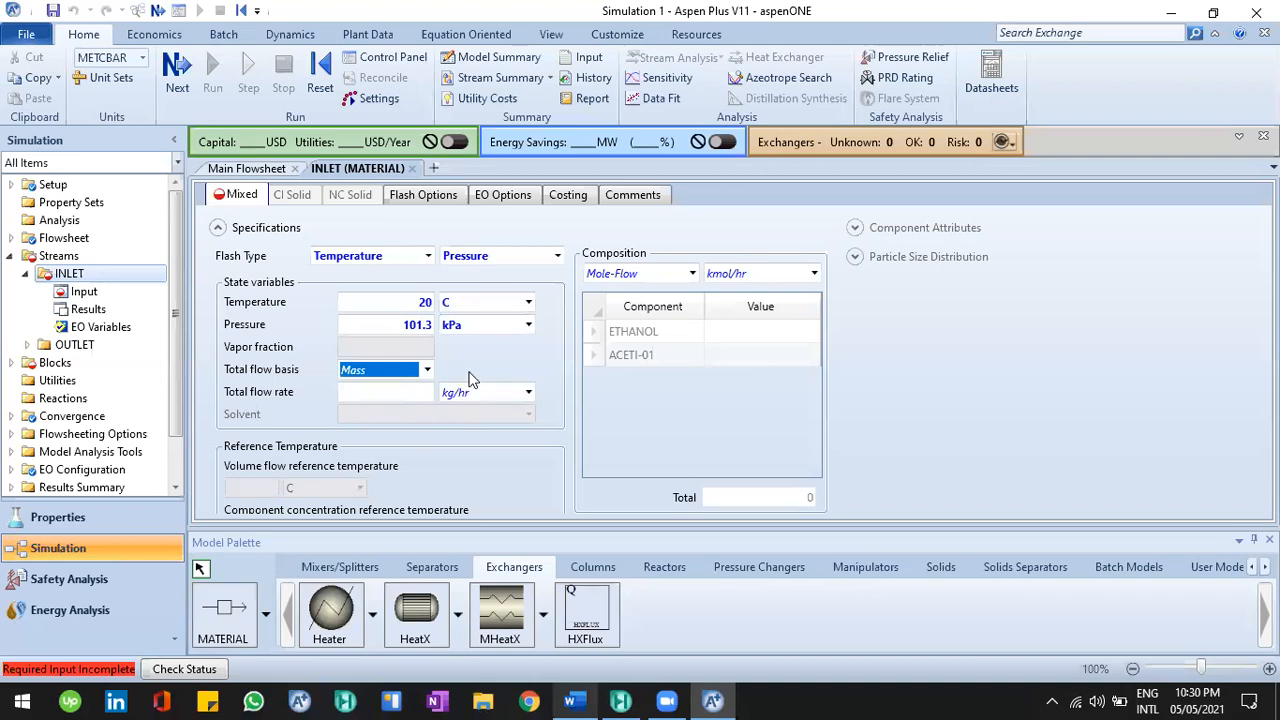
left_click(526, 397)
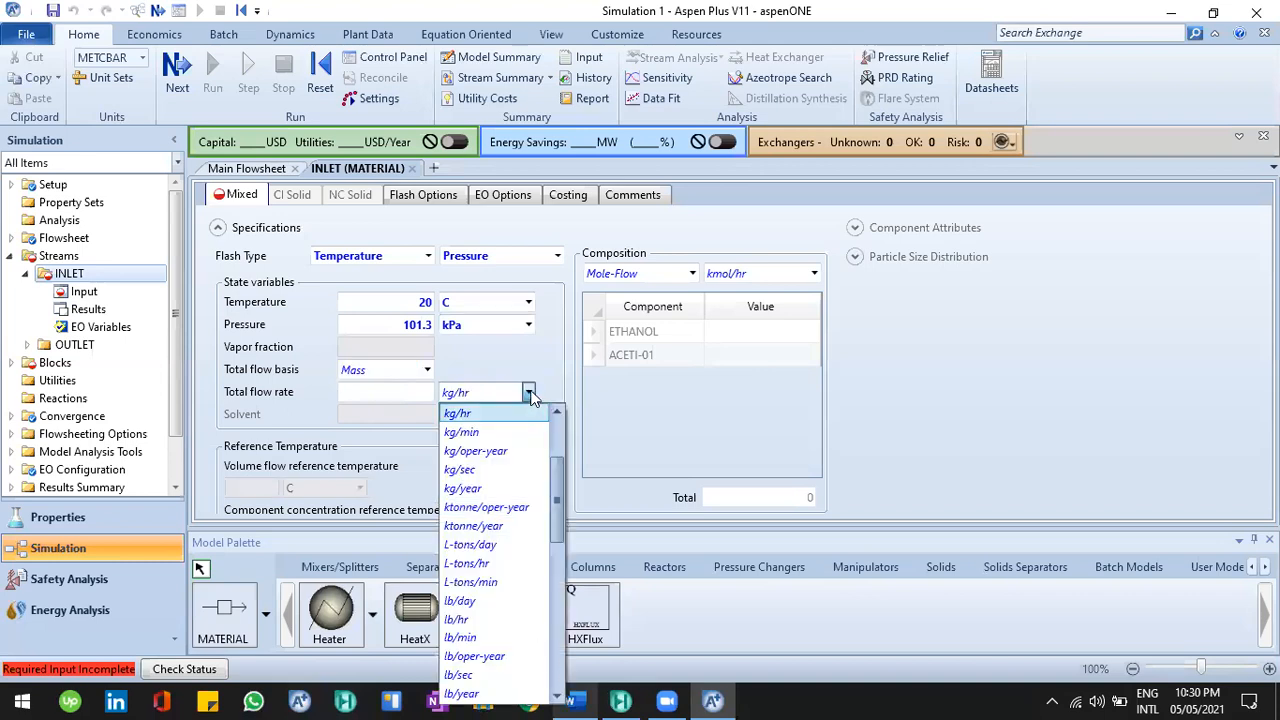
left_click(530, 394)
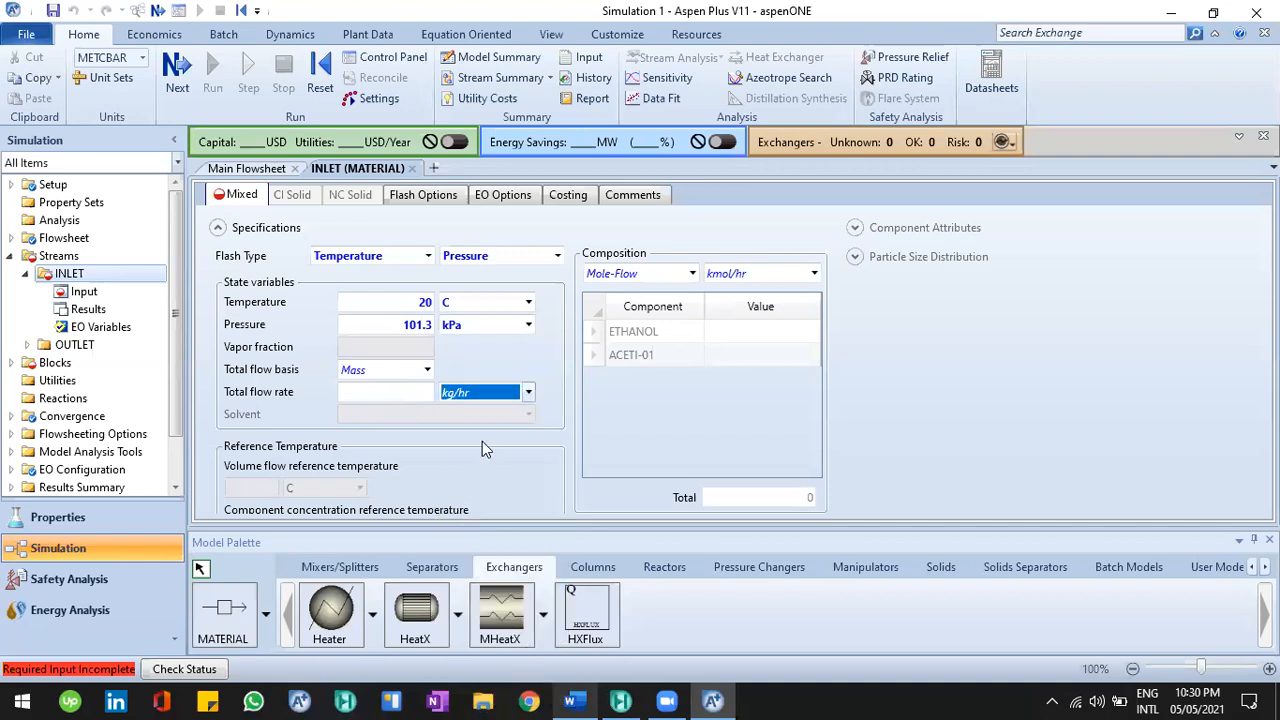
left_click(405, 391)
type("5000")
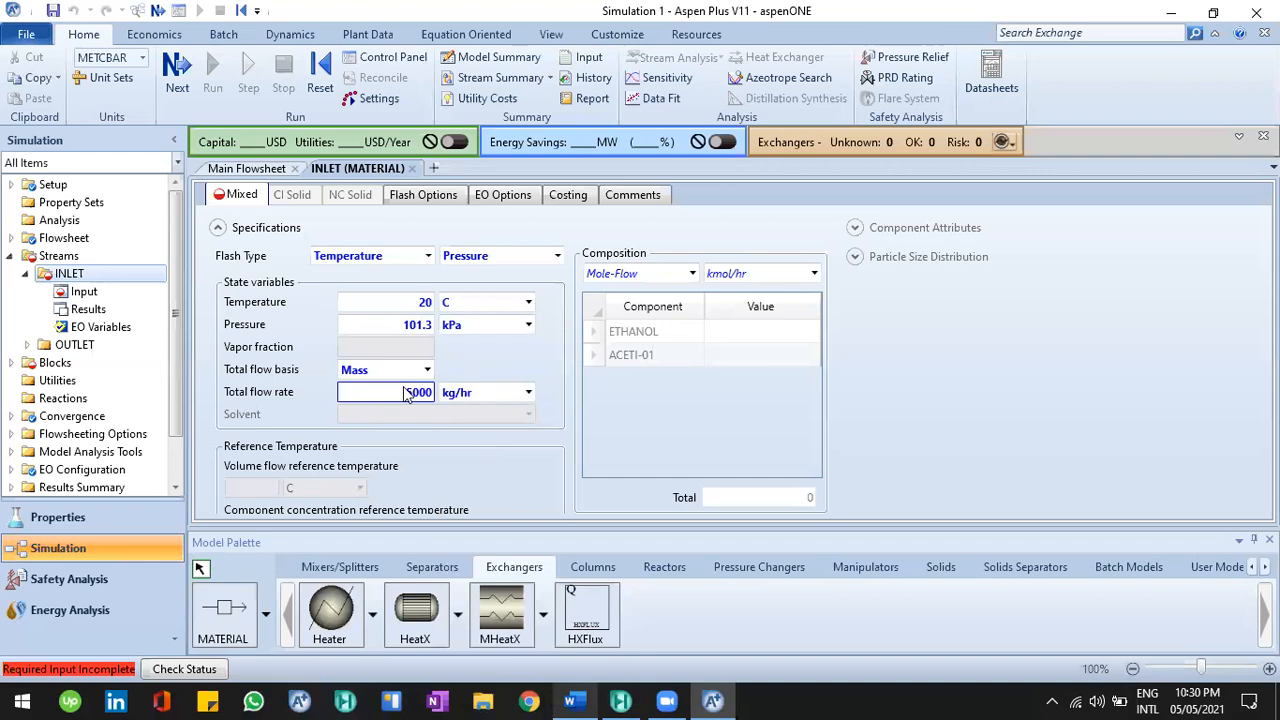
key("Return")
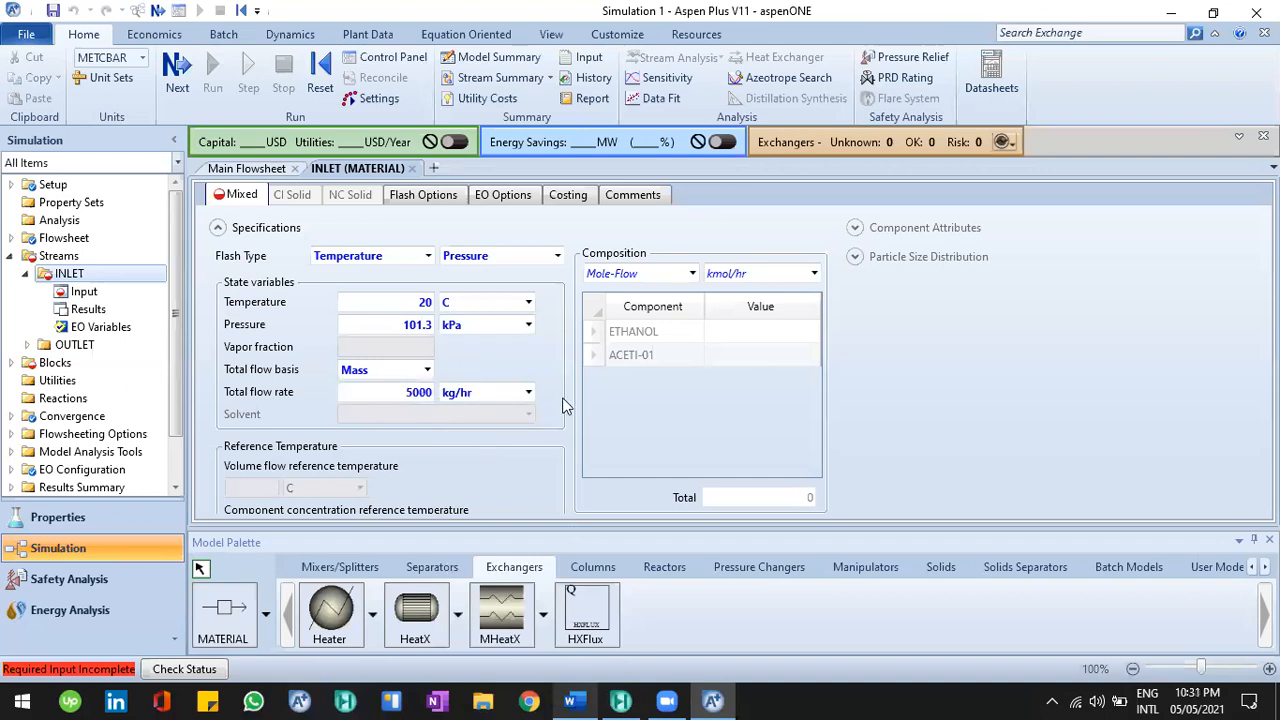
Step: Define the INLET composition by mole fraction with 0.5 for ETHANOL and 0.5 for ACETI-01
left_click(642, 338)
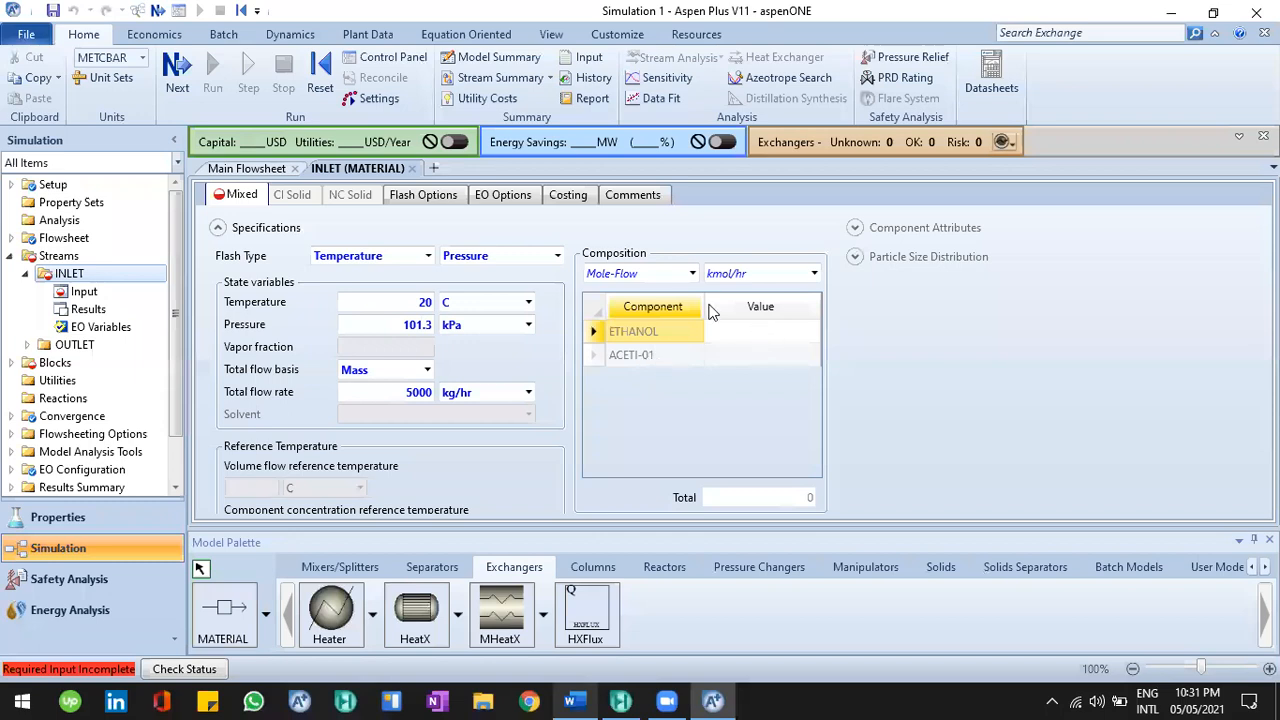
key("Tab")
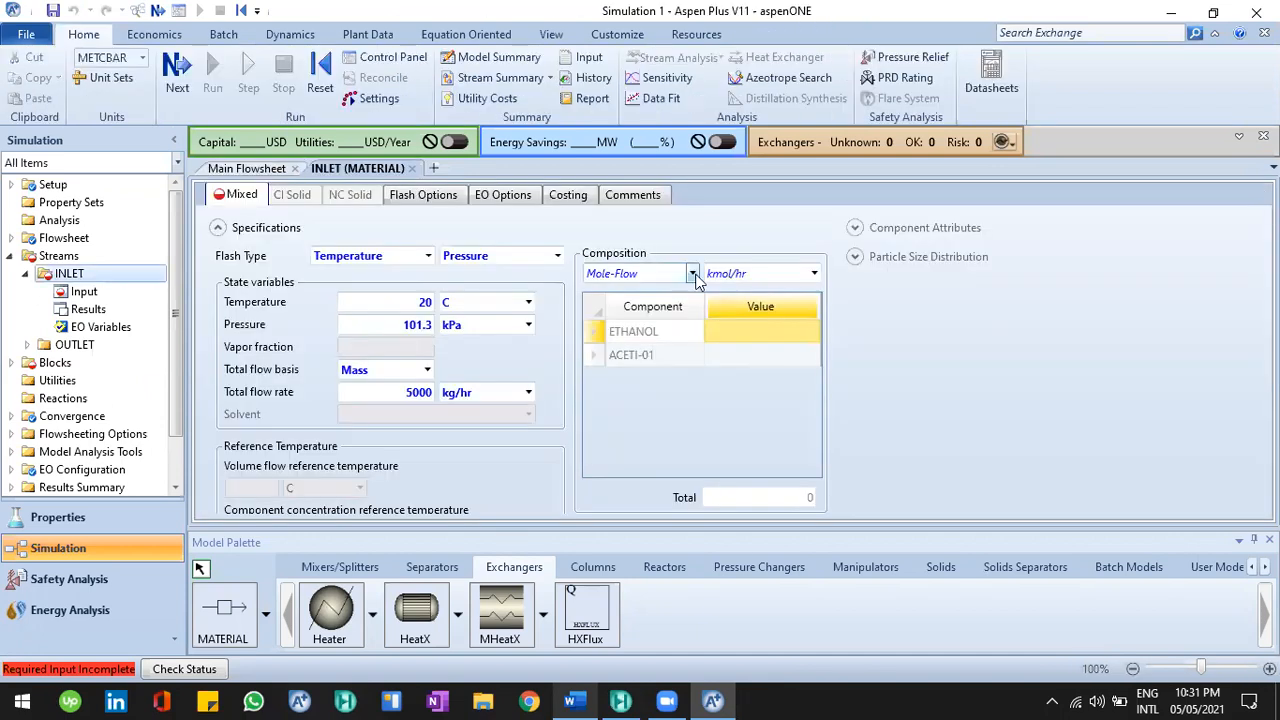
left_click(692, 274)
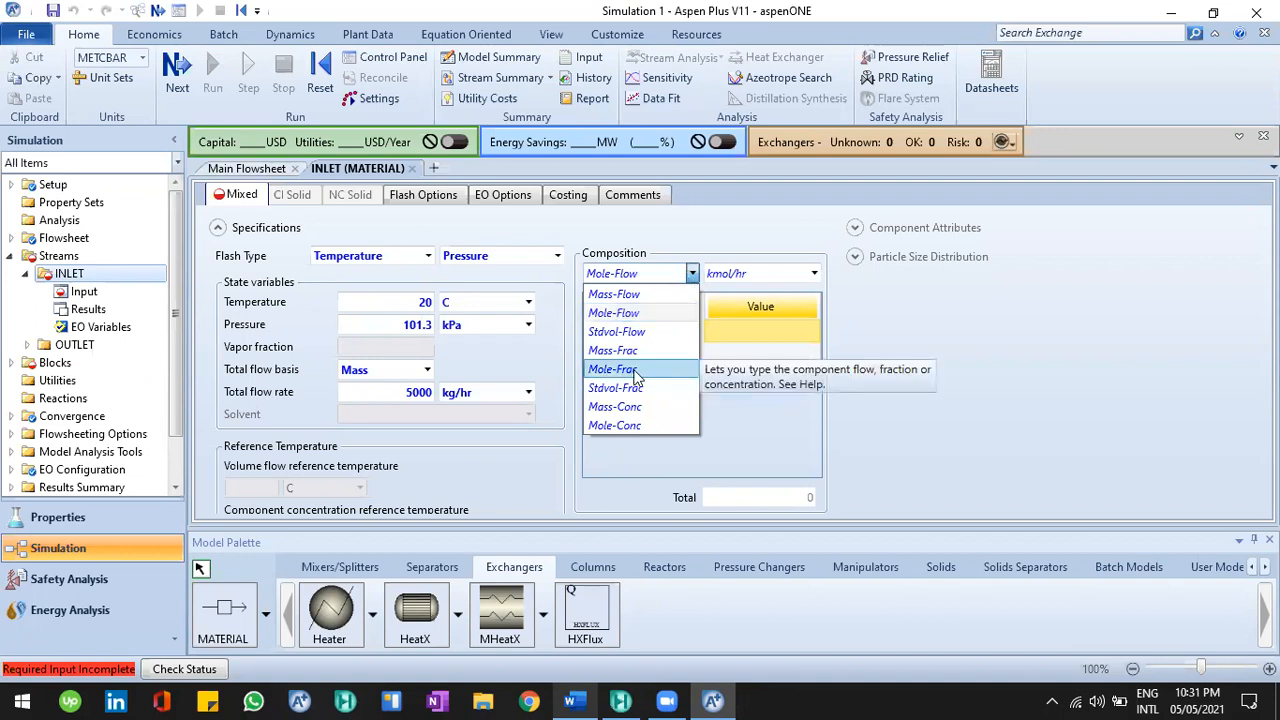
key("Return")
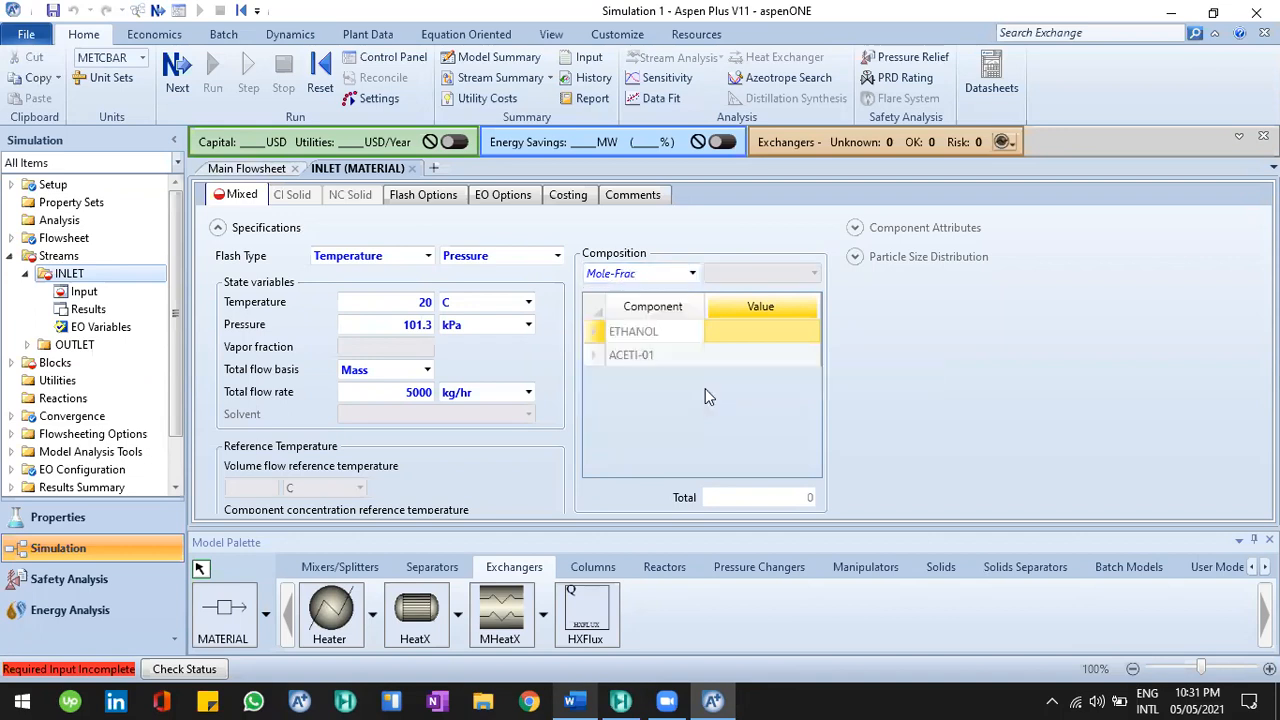
left_click(770, 333)
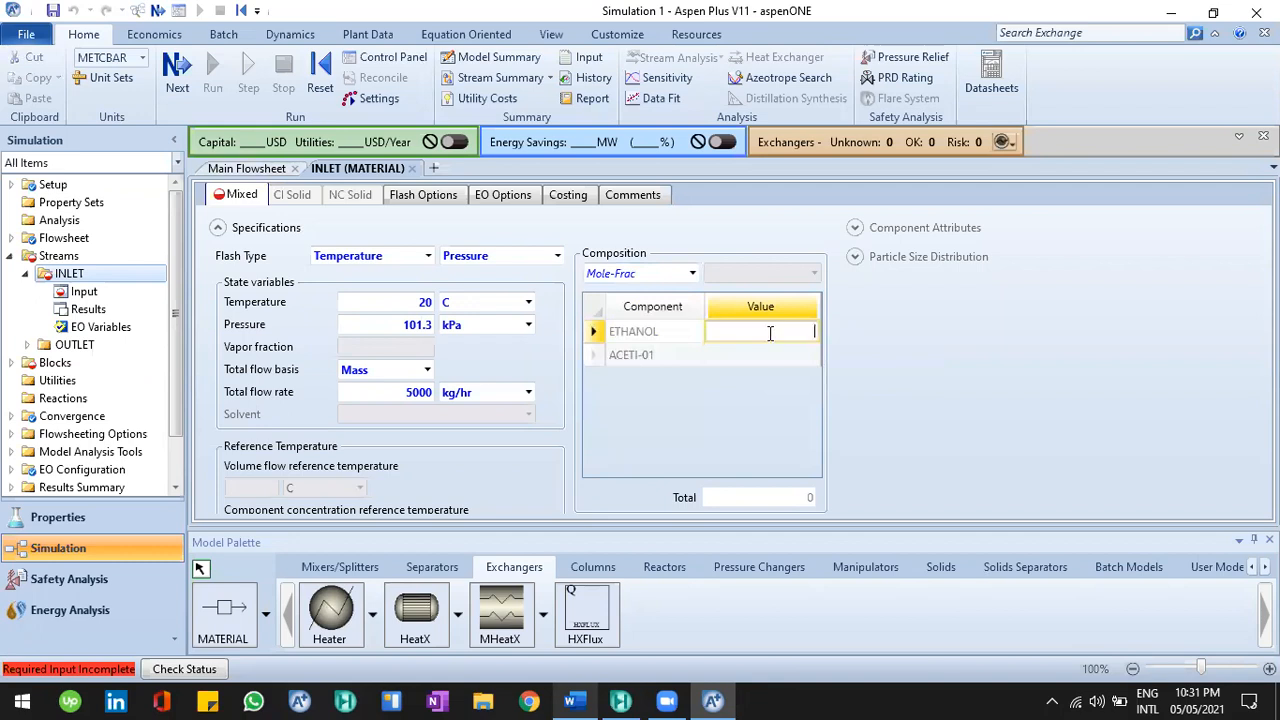
type("0.5")
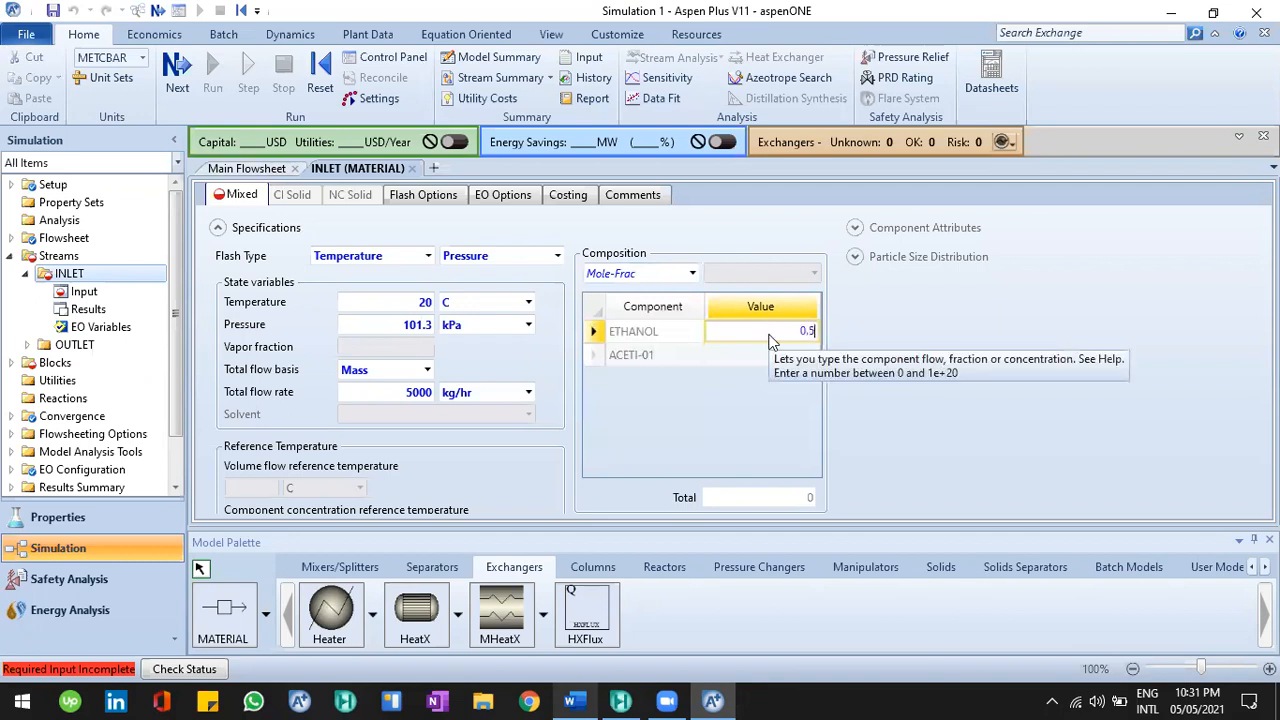
key("Return")
type(".")
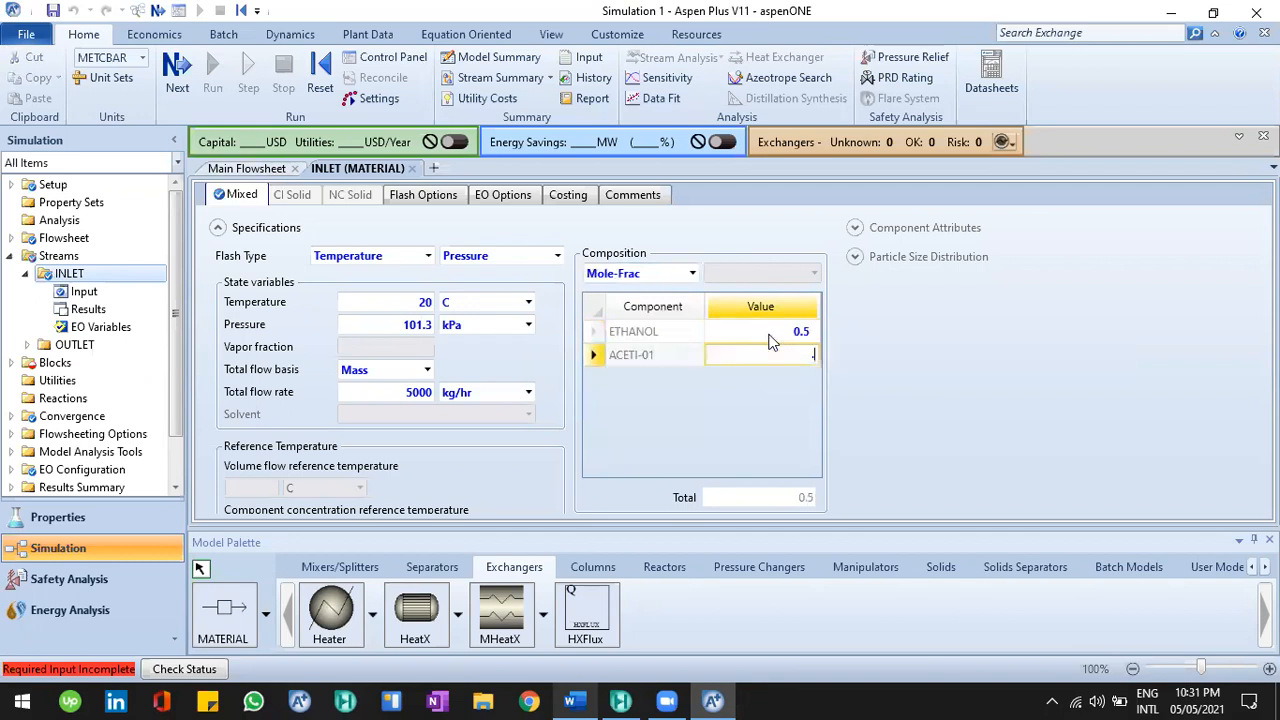
type("5")
key("Return")
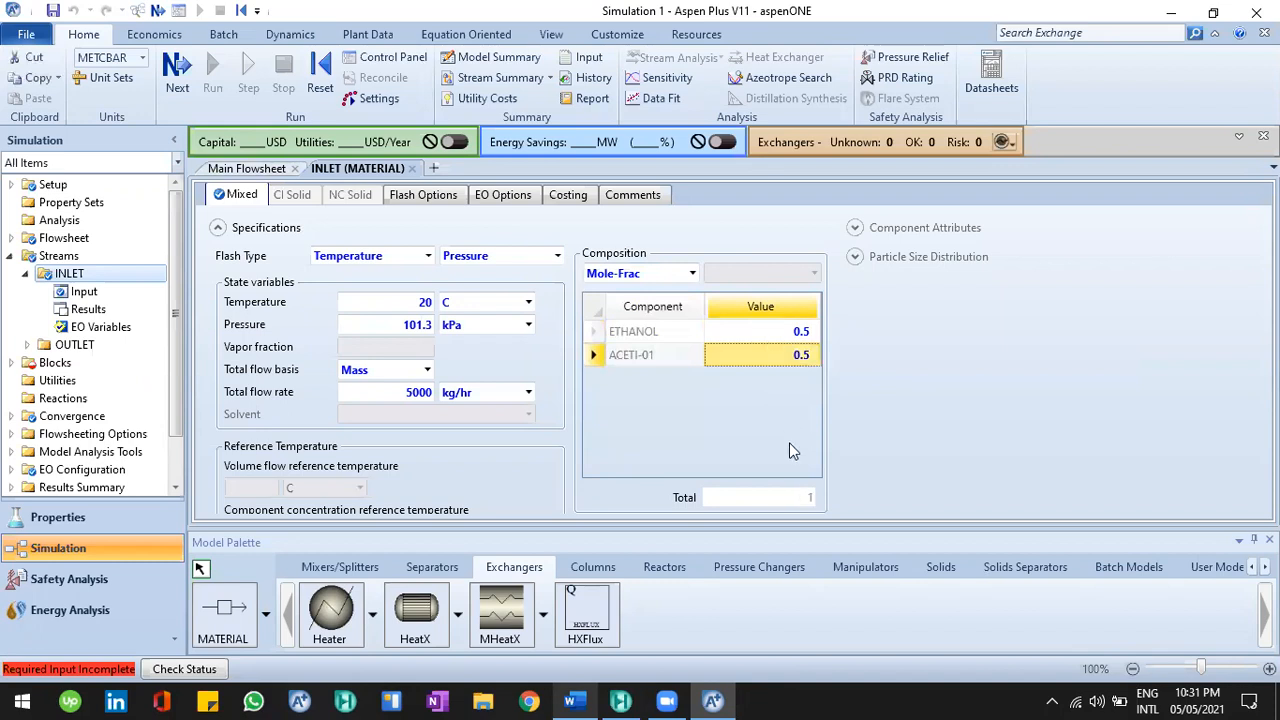
left_click(801, 502)
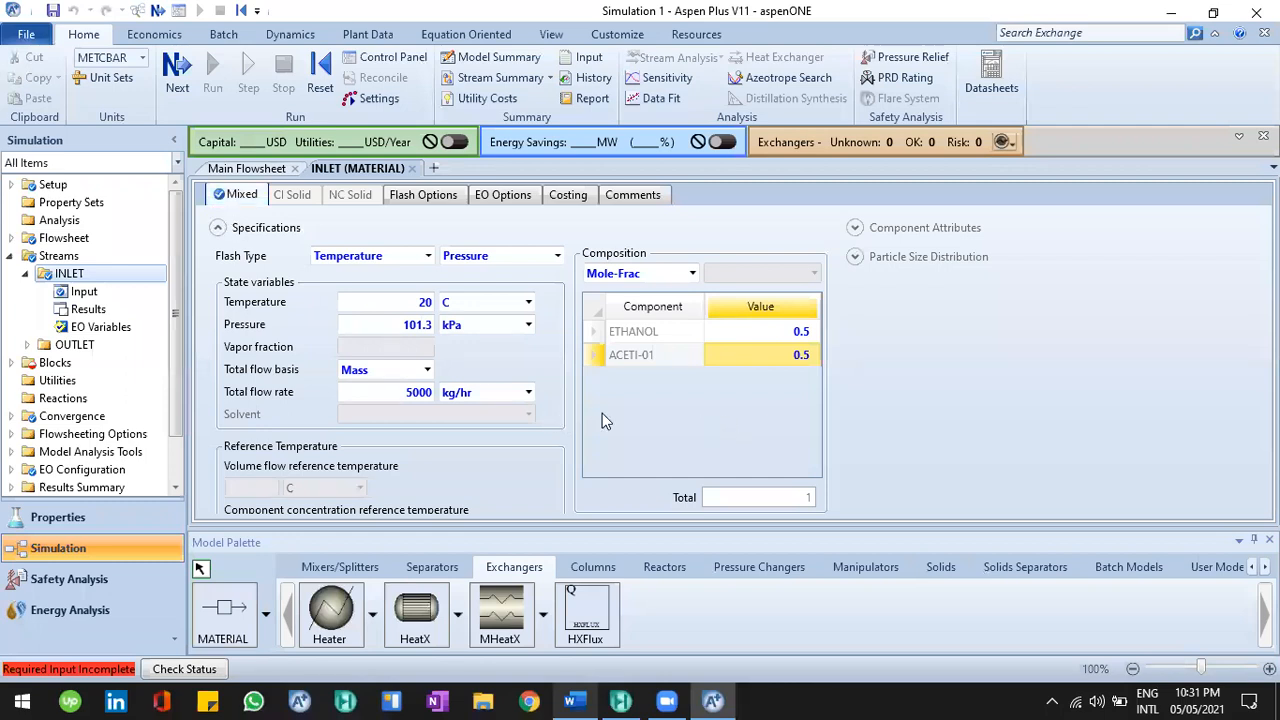
Step: Return to the main flowsheet and close the INLET stream's input form
left_click(26, 275)
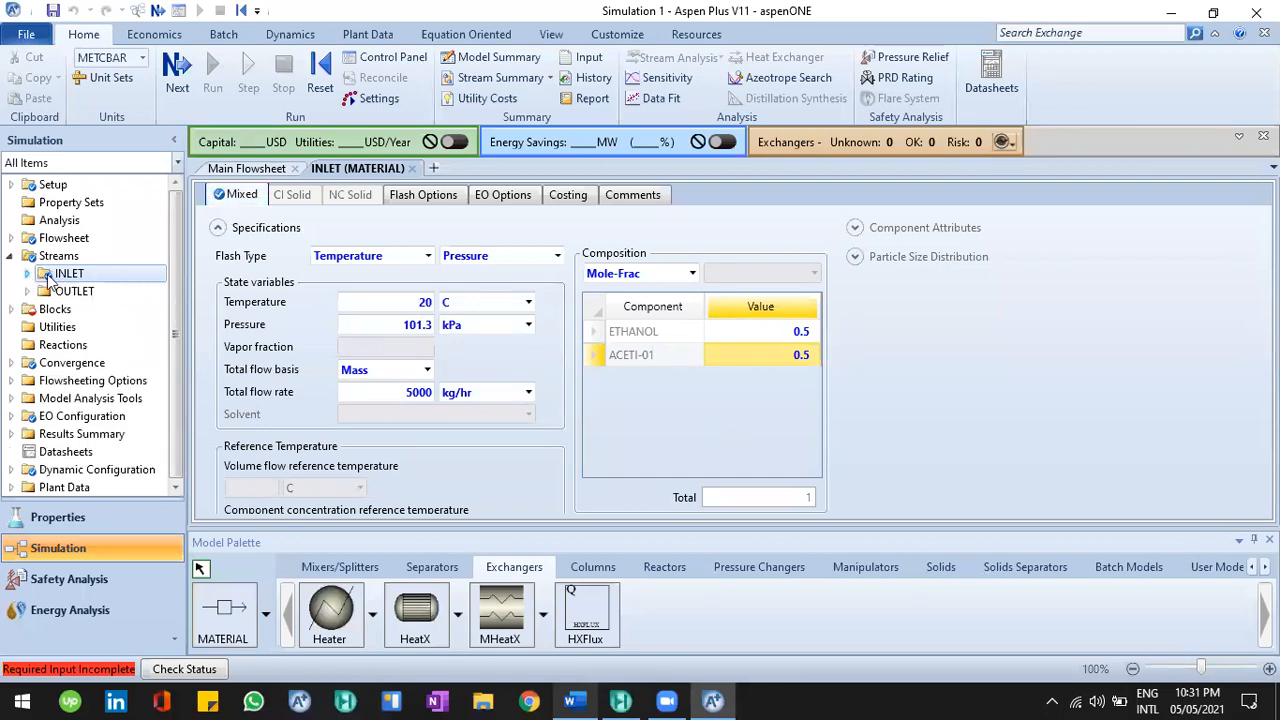
left_click(26, 275)
left_click(238, 170)
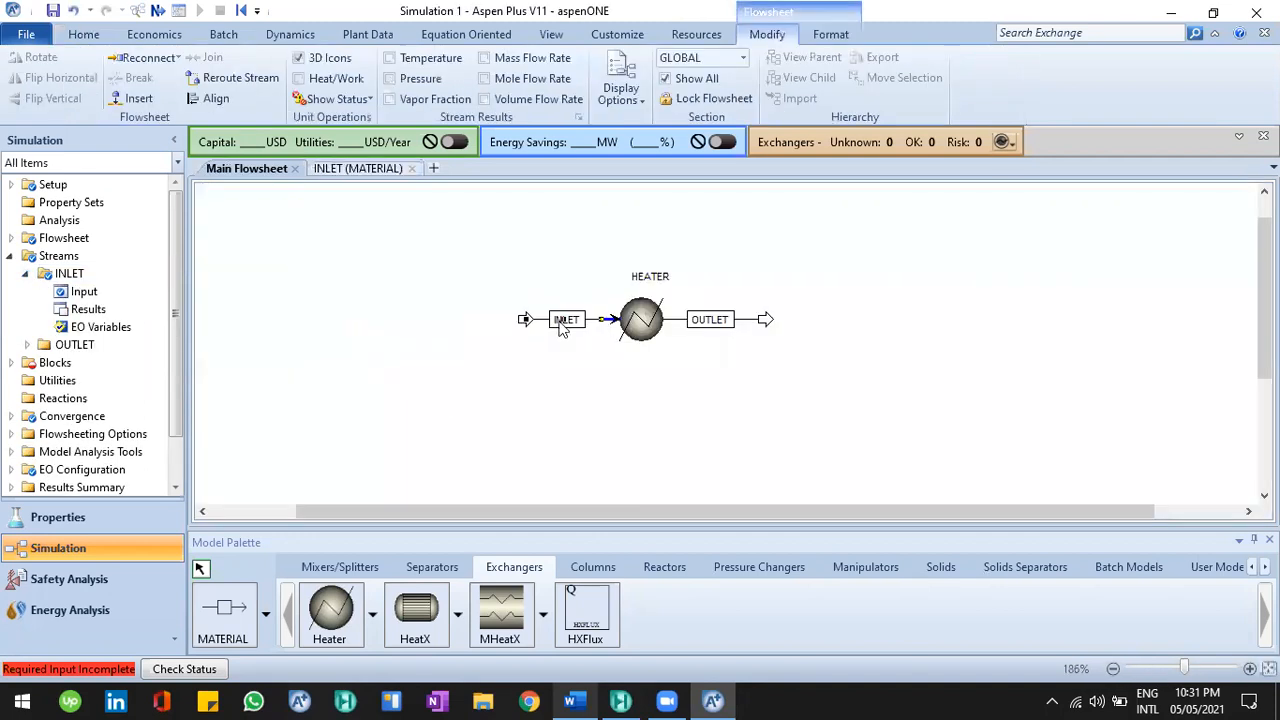
left_click(541, 330)
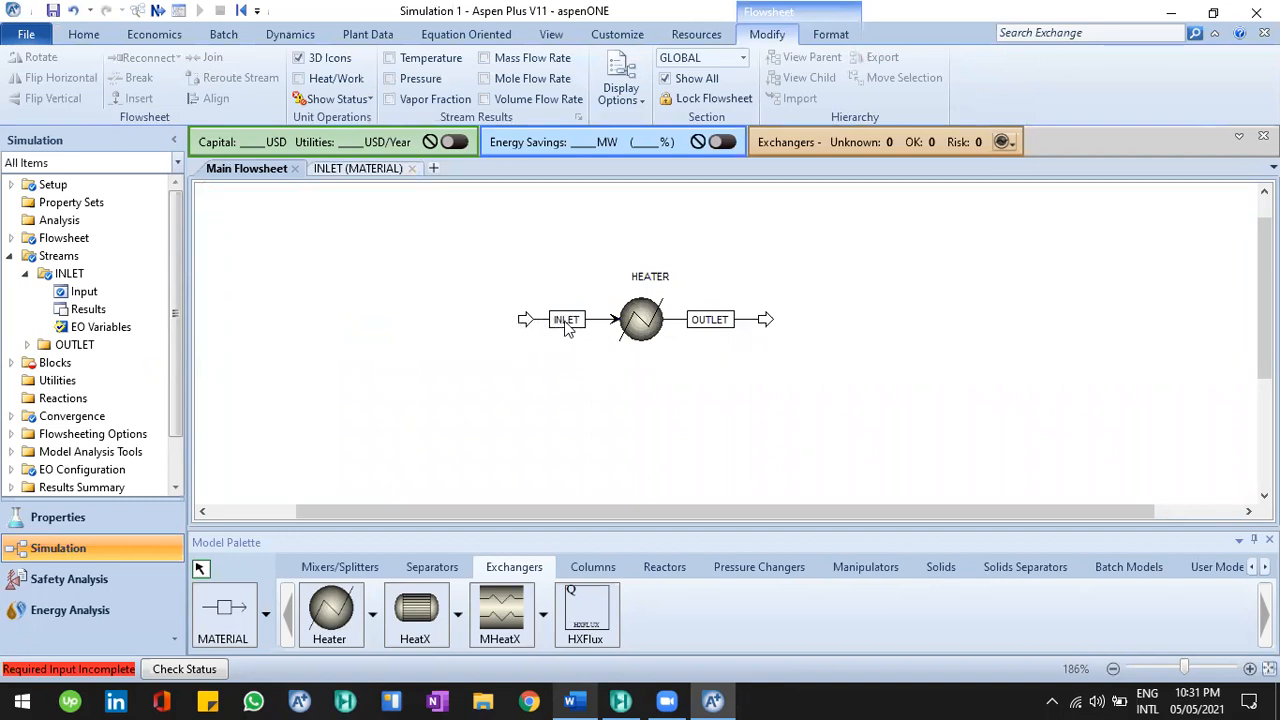
left_click(377, 170)
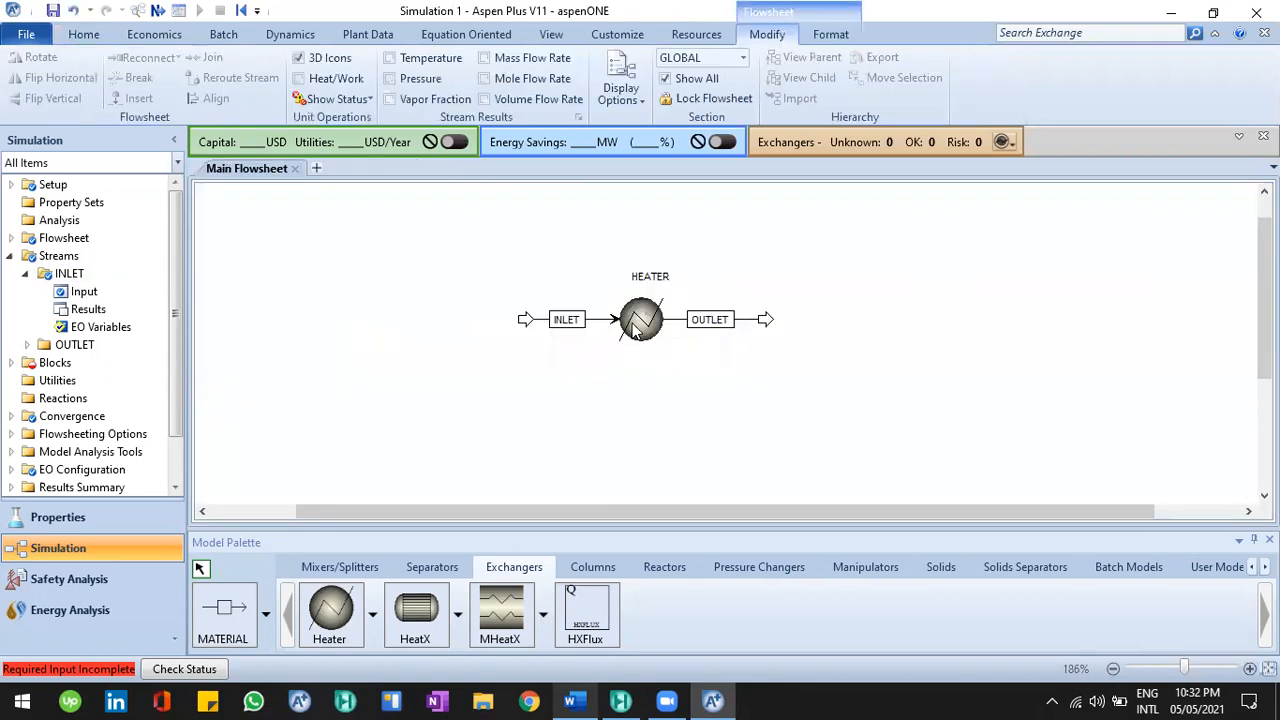
Step: Open the HEATER block's specifications and reopen the INLET stream's input from the flowsheet
left_click(636, 325)
left_click(652, 371)
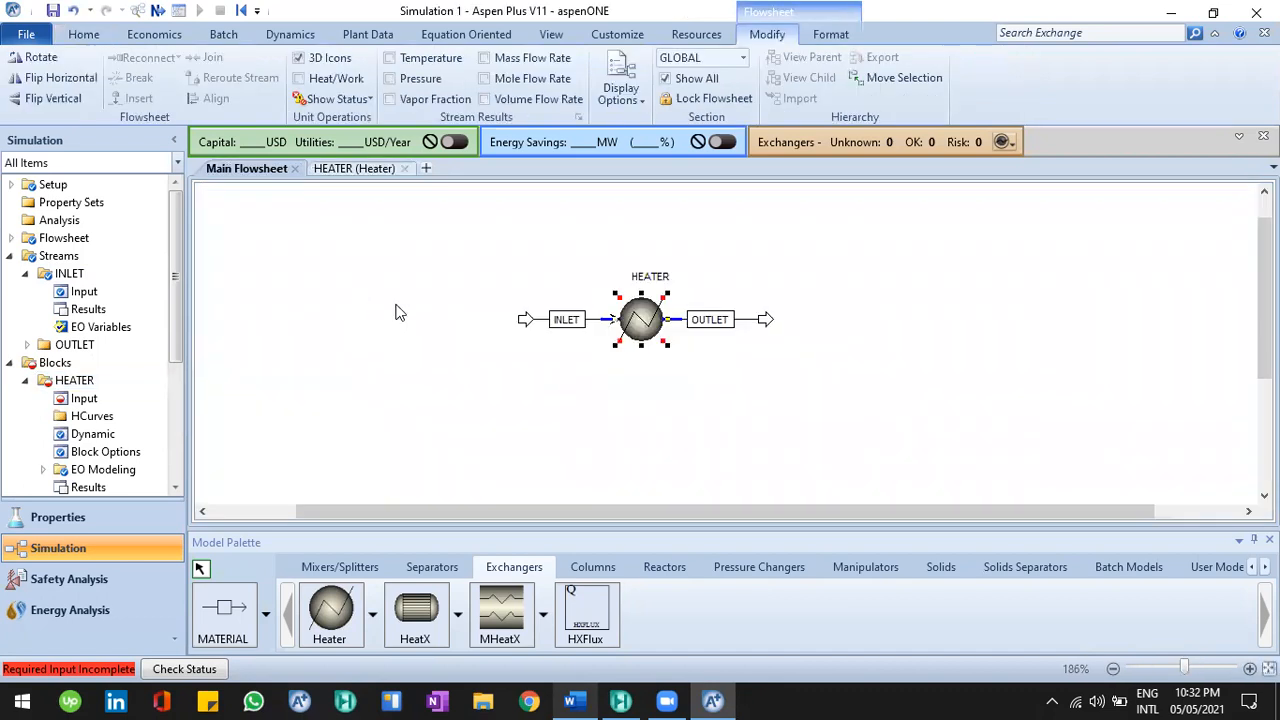
left_click(599, 321)
left_click(592, 320)
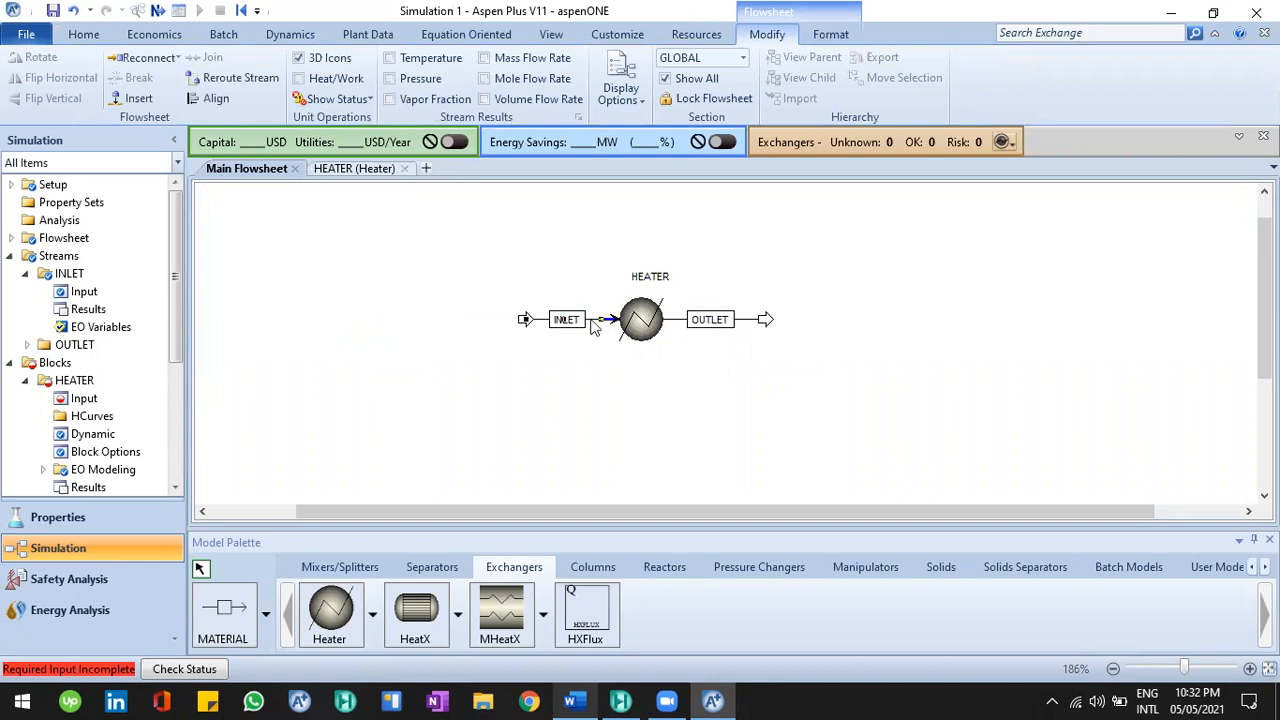
double_click(548, 319)
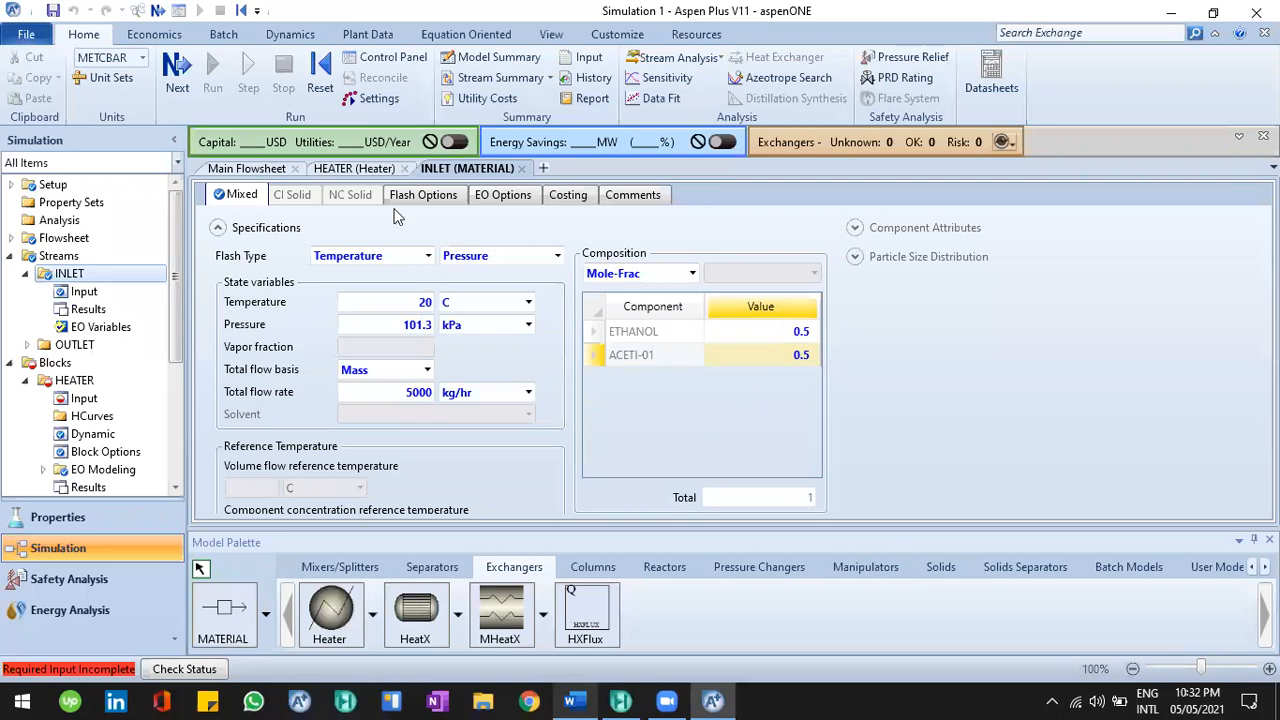
Step: Examine the HEATER block's flash specifications and the choices for its second flash type variable
left_click(359, 170)
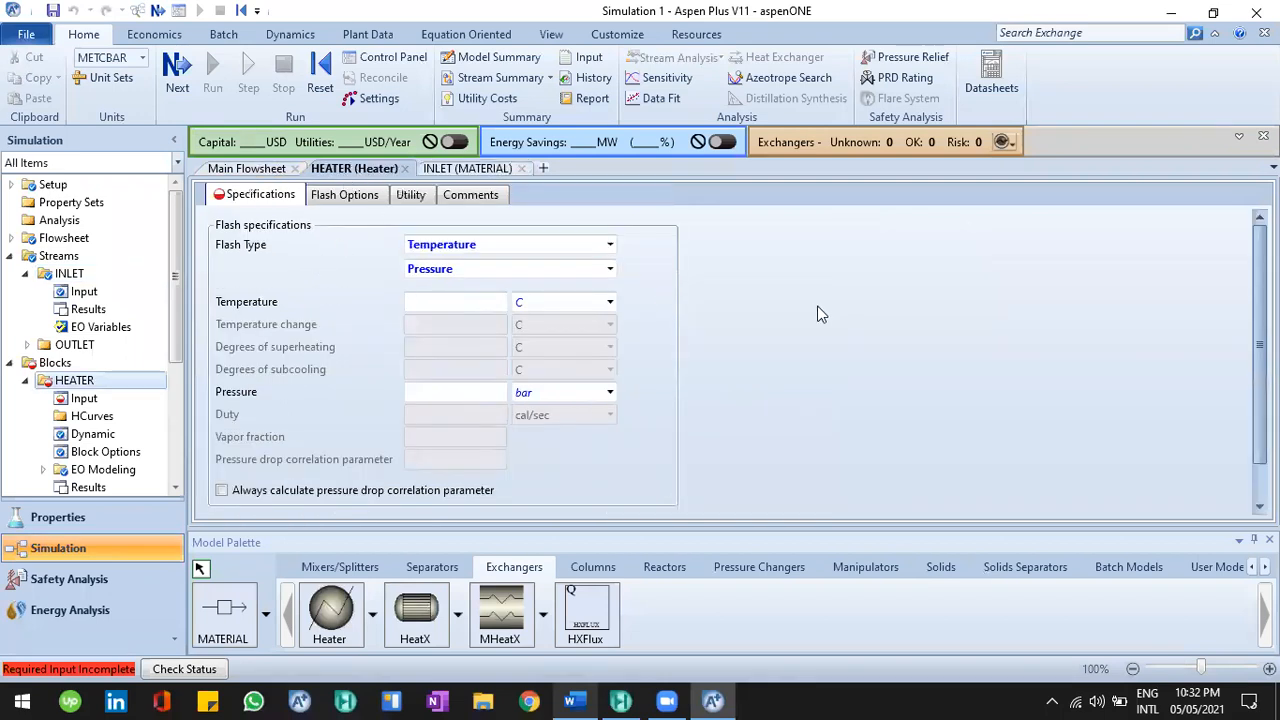
scroll(730, 360, "down", 1)
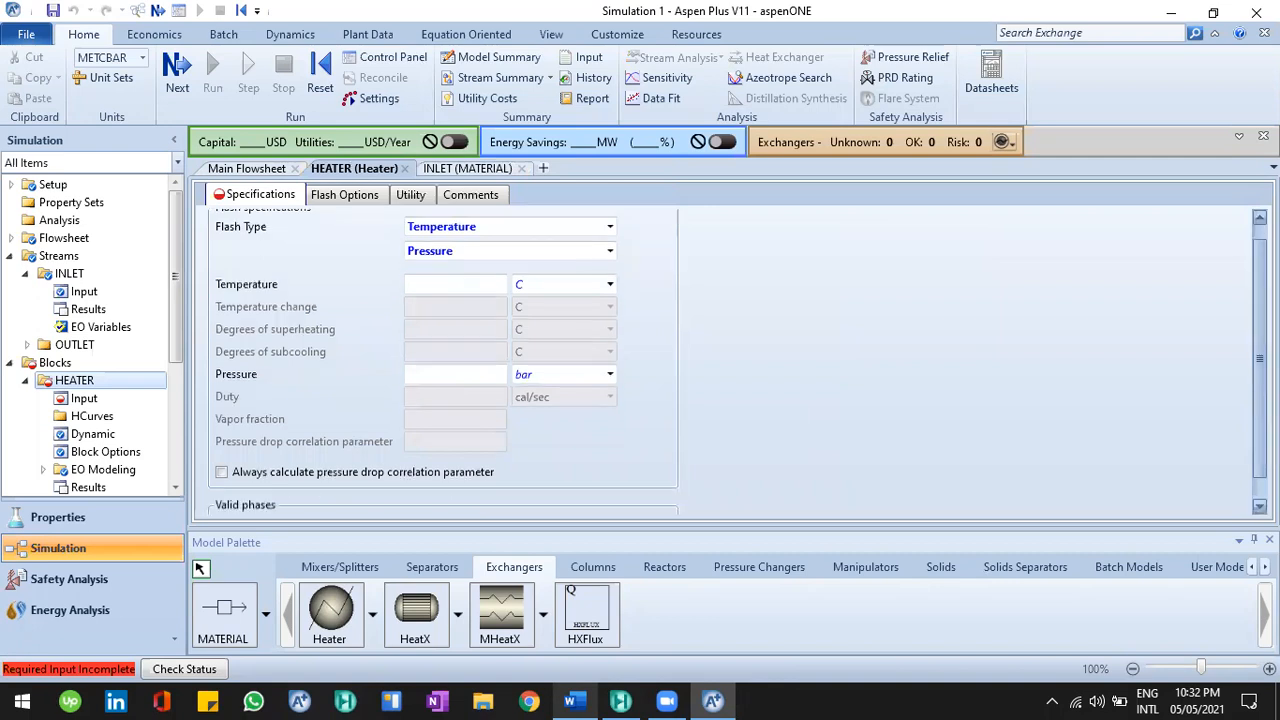
scroll(627, 252, "up", 1)
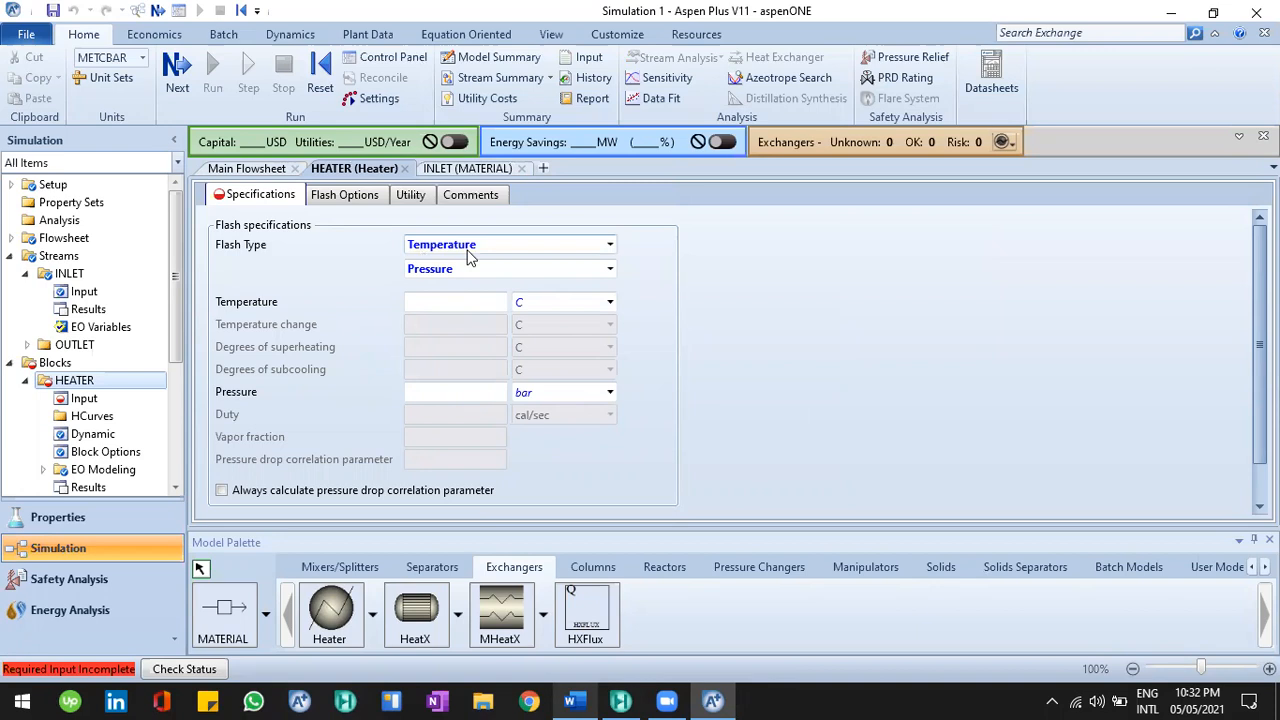
left_click(465, 272)
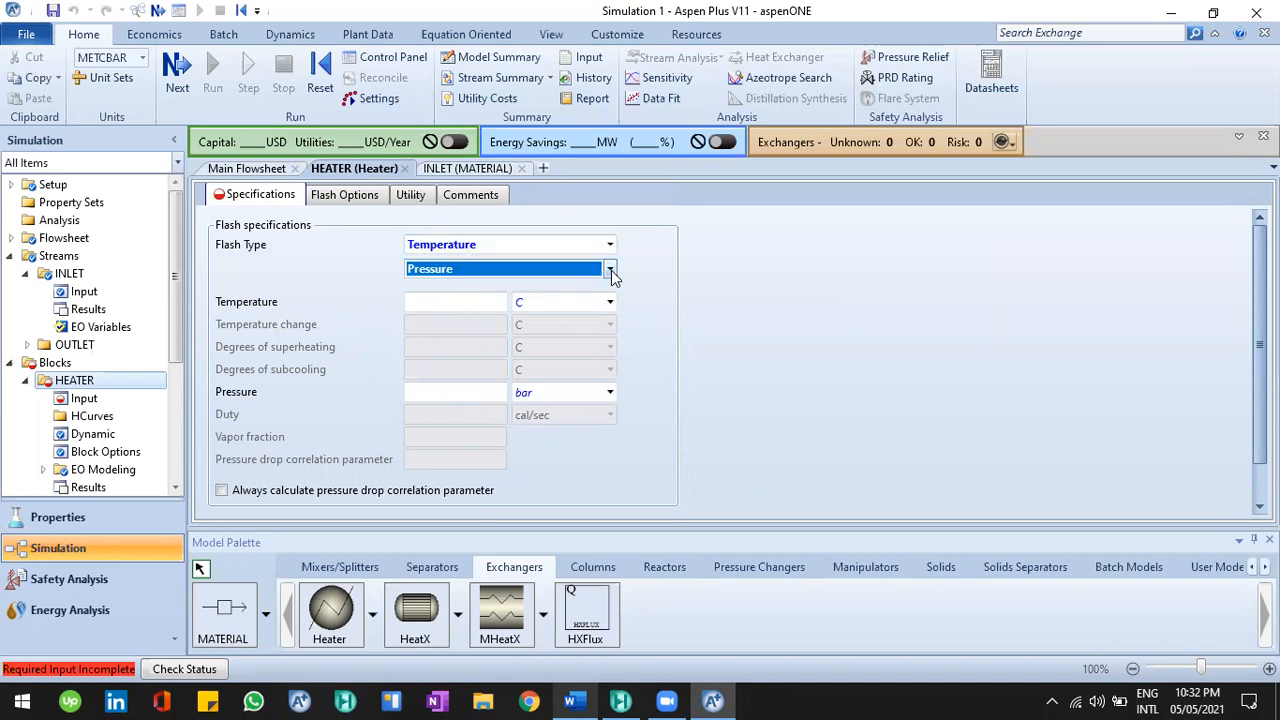
left_click(609, 270)
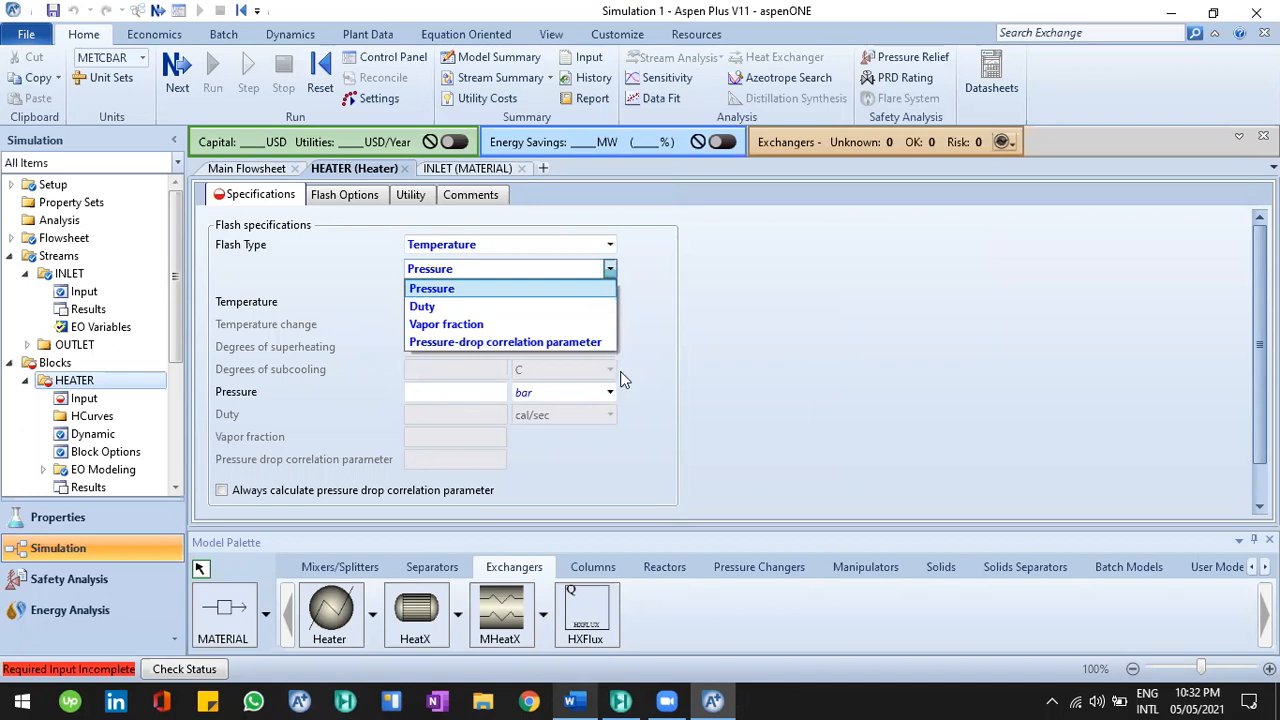
Step: Specify the heater by Temperature and Pressure and set its temperature to 40 C
left_click(609, 269)
left_click(503, 303)
type("40")
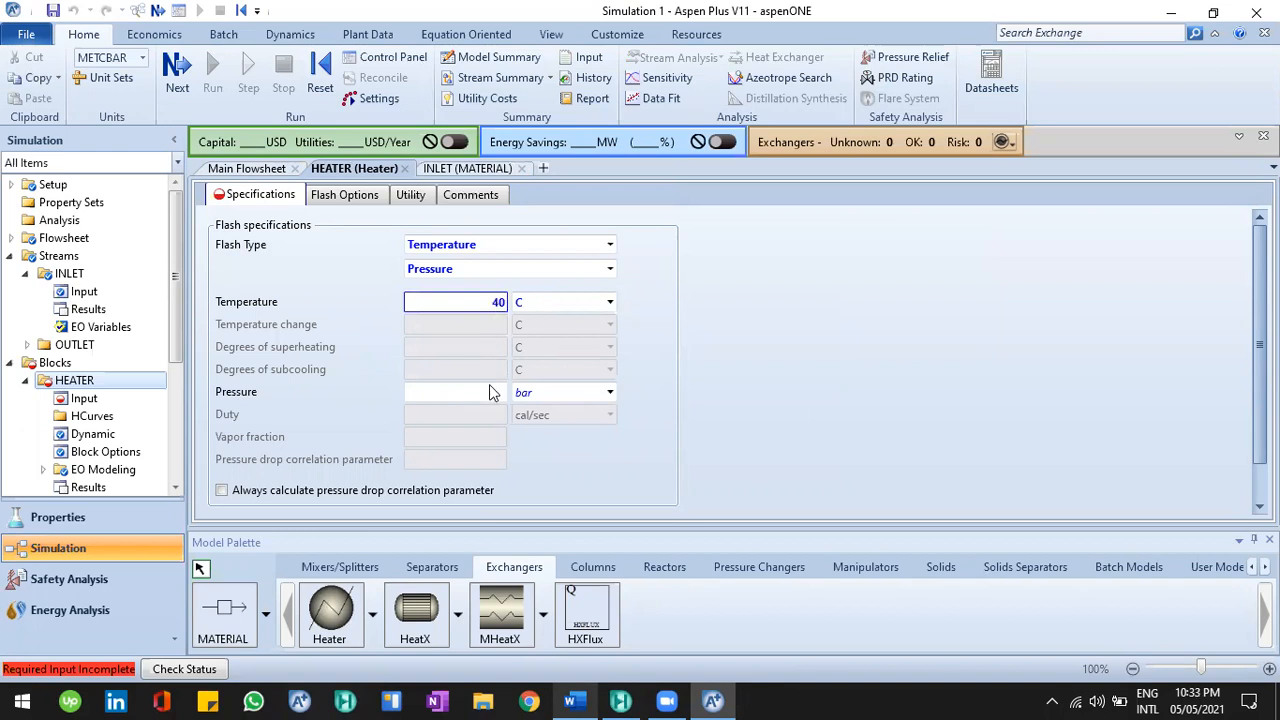
key("Tab")
Step: Switch to Word and check the pressure at which the mixture is heated in Example 1
left_click(574, 700)
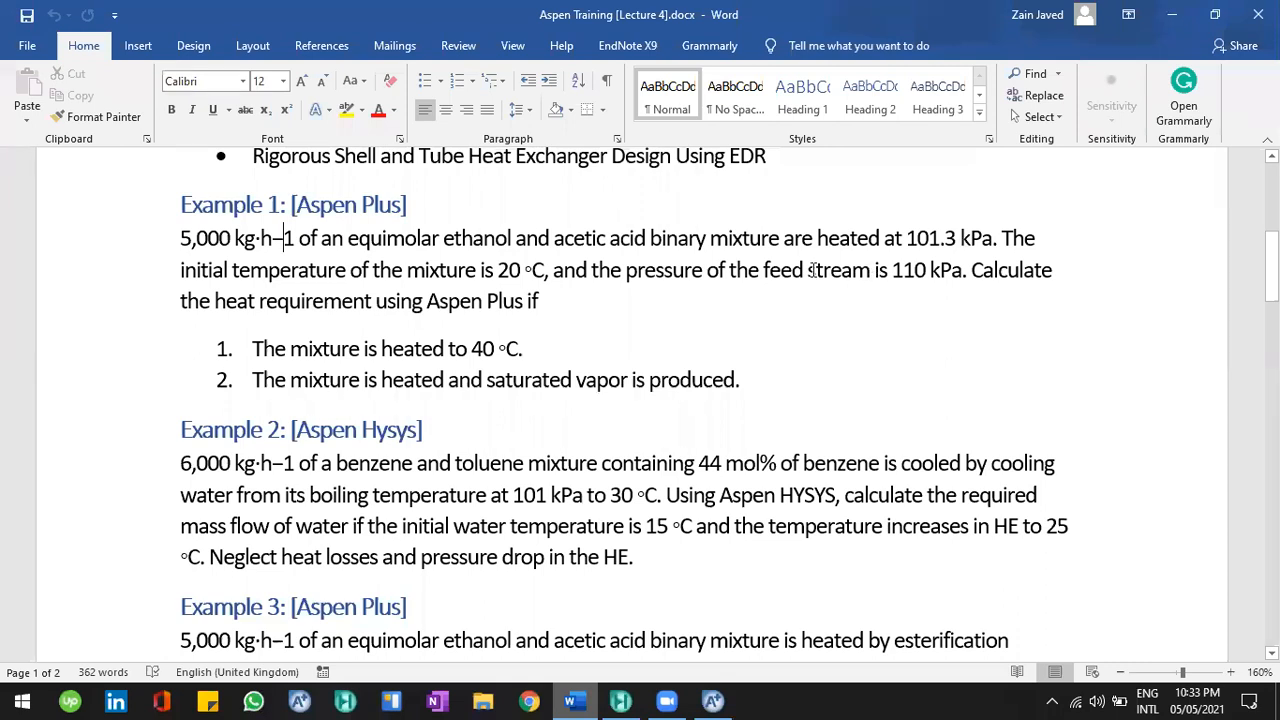
left_click_drag(904, 238, 941, 243)
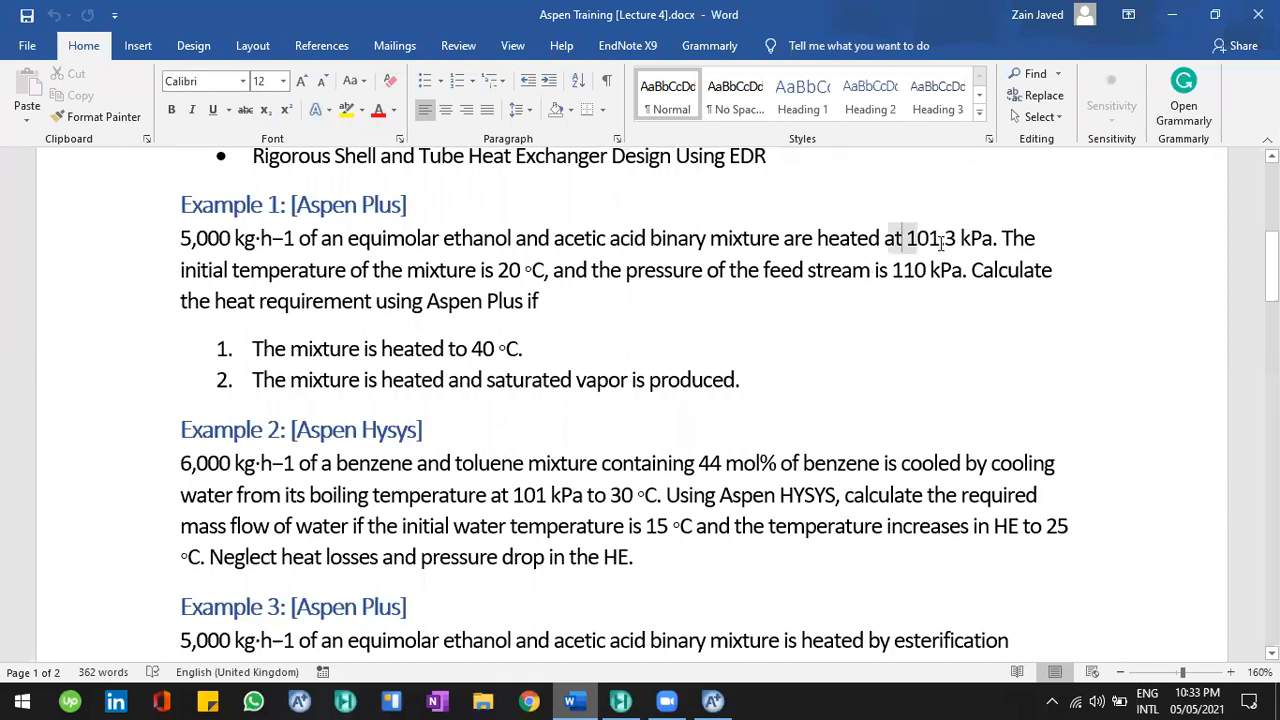
left_click(920, 249)
left_click_drag(714, 238, 957, 239)
left_click(851, 245)
double_click(943, 238)
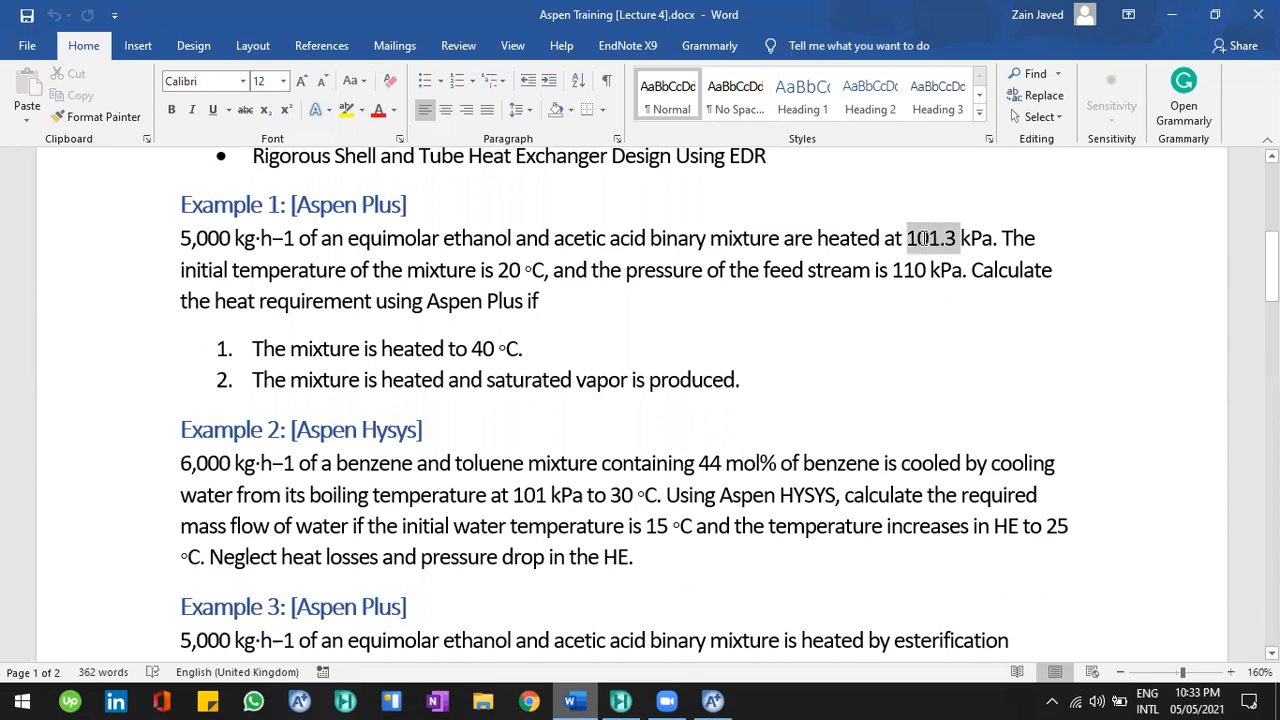
left_click(929, 241)
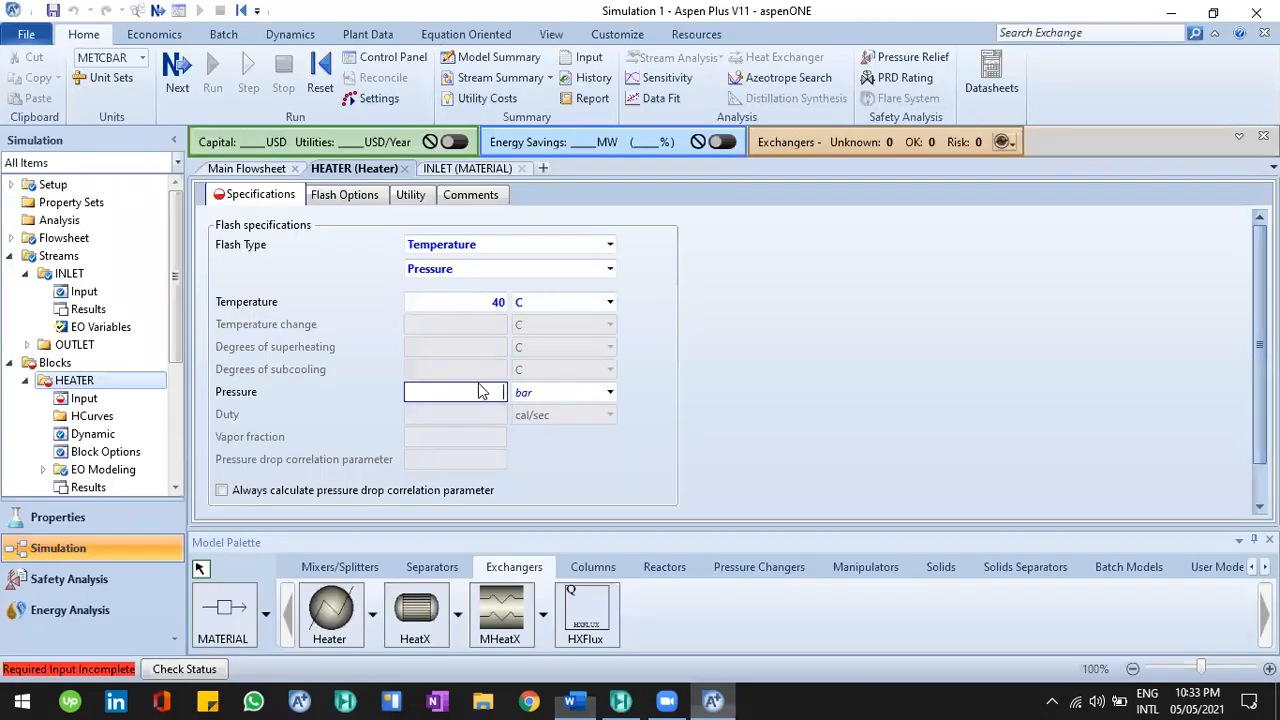
Step: Switch back to Aspen Plus and set the heater's pressure to 101.3 kPa
left_click(712, 700)
type("101")
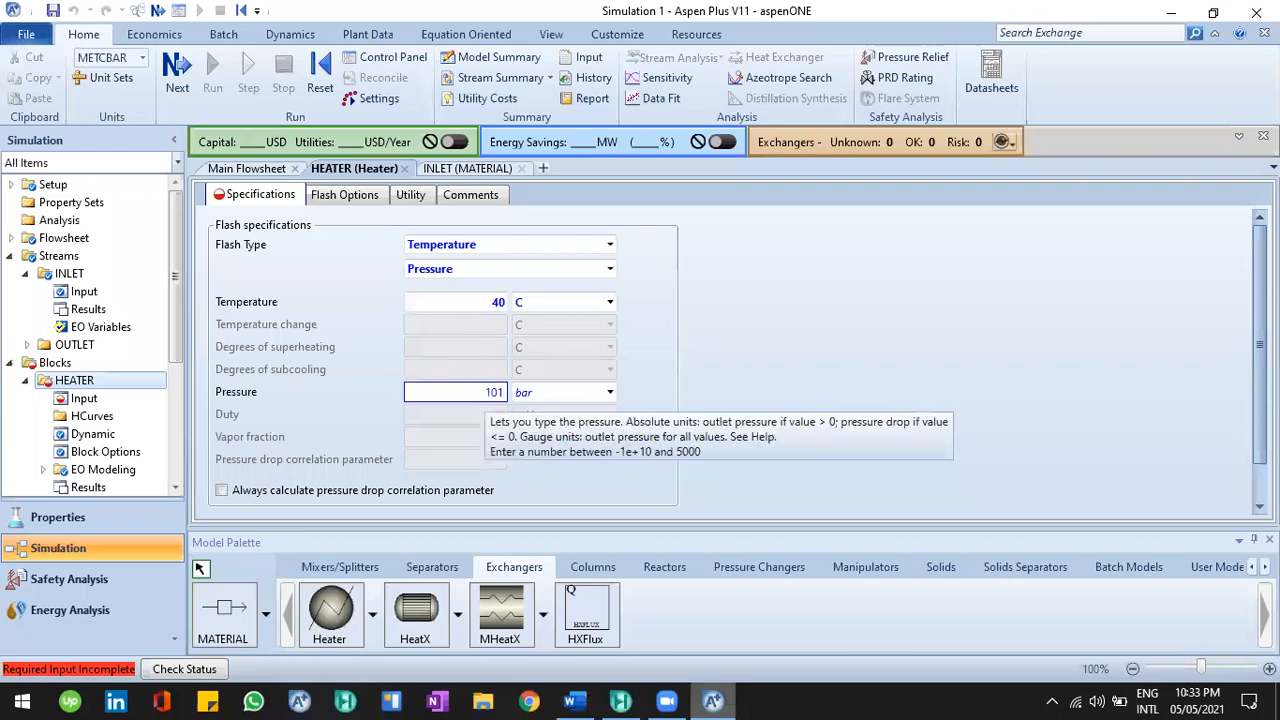
type(".3")
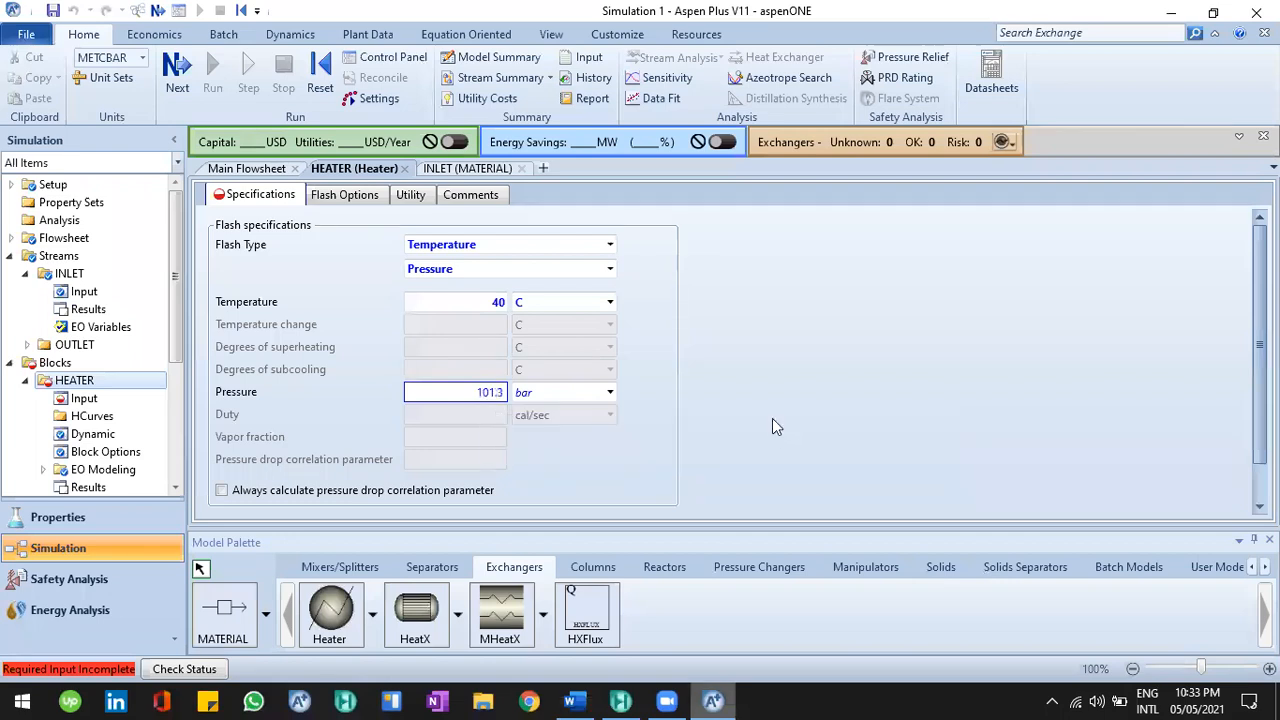
left_click(610, 394)
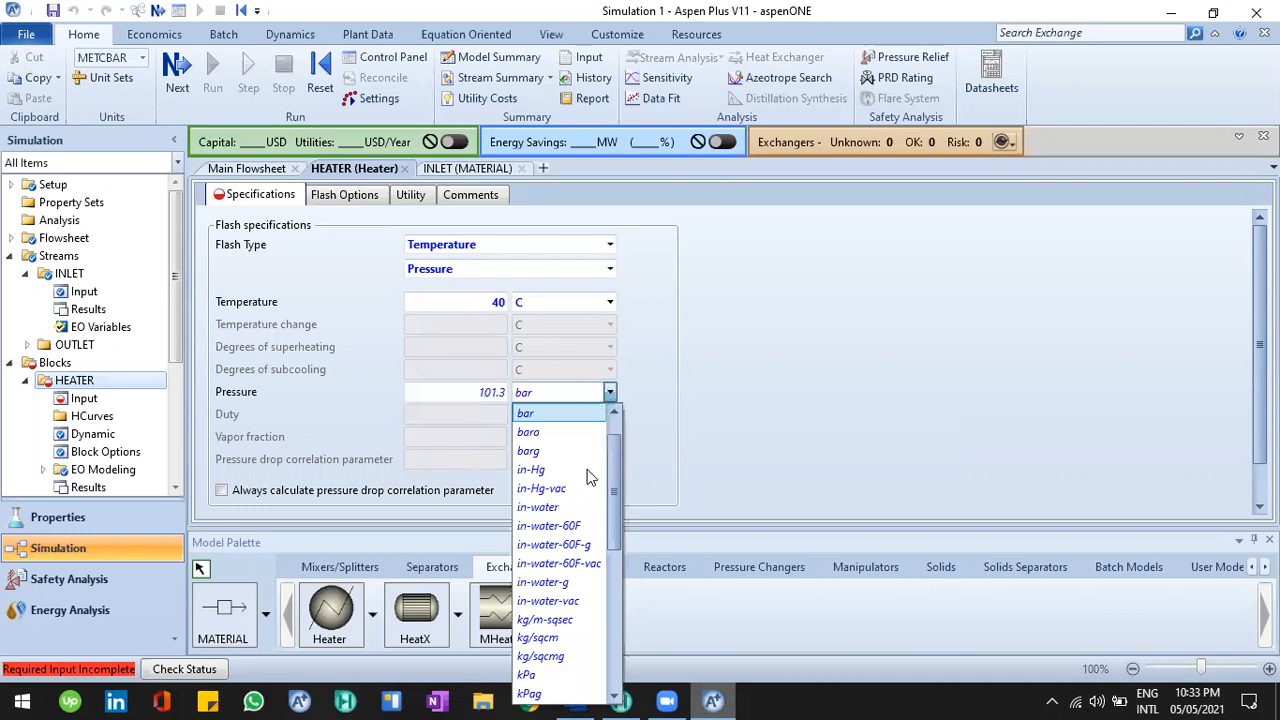
scroll(626, 495, "down", 1)
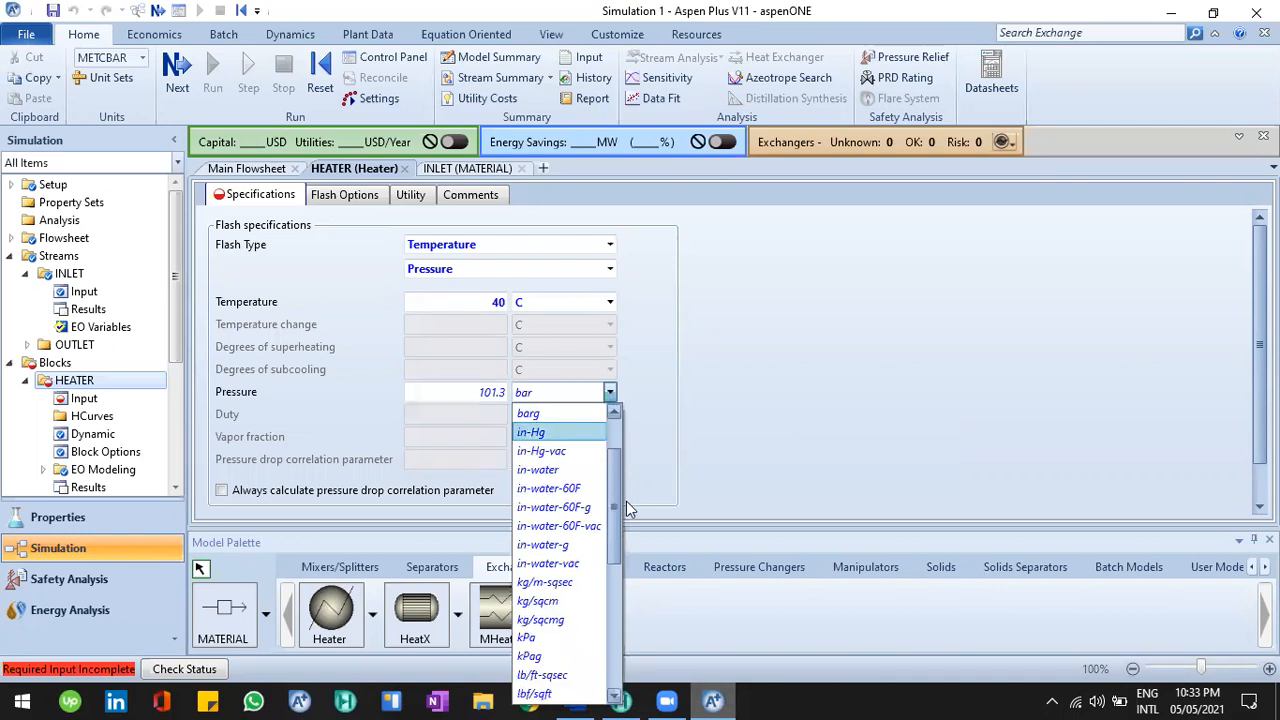
scroll(580, 612, "down", 1)
left_click(574, 602)
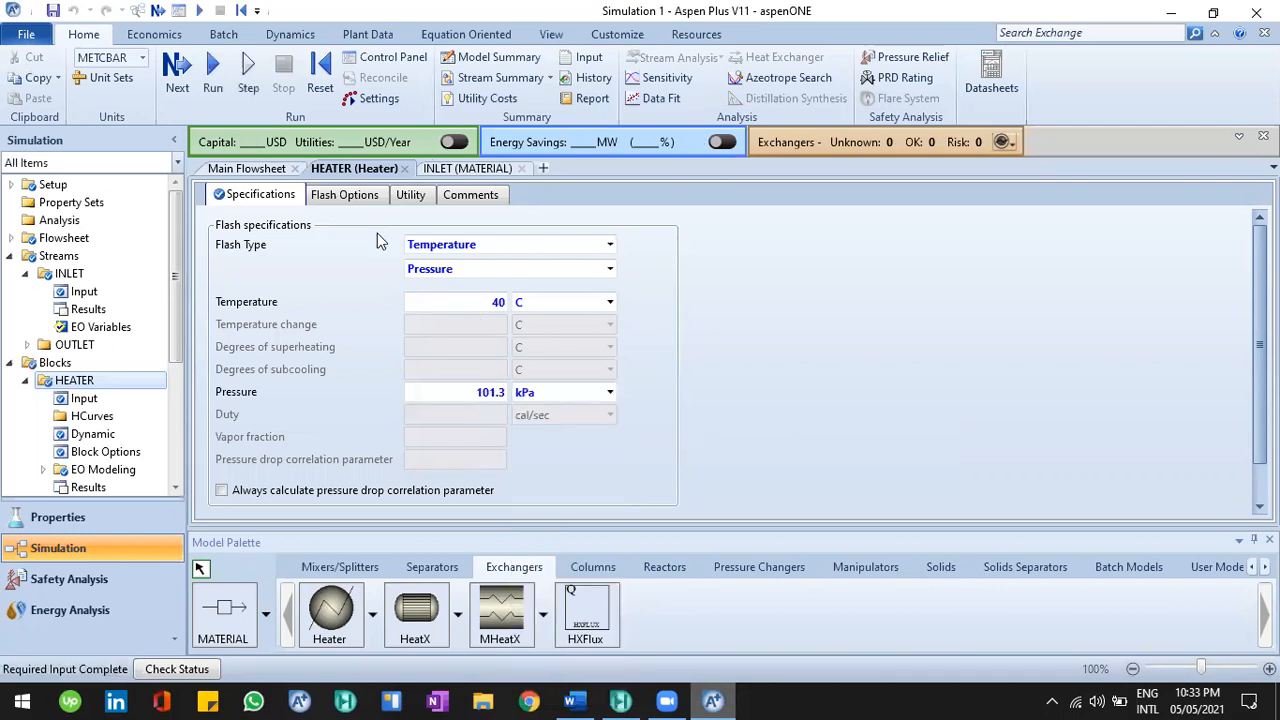
Step: Check the feed stream pressure in Example 1 in Word and set the INLET stream's pressure to 110 kPa in Aspen Plus
left_click(581, 694)
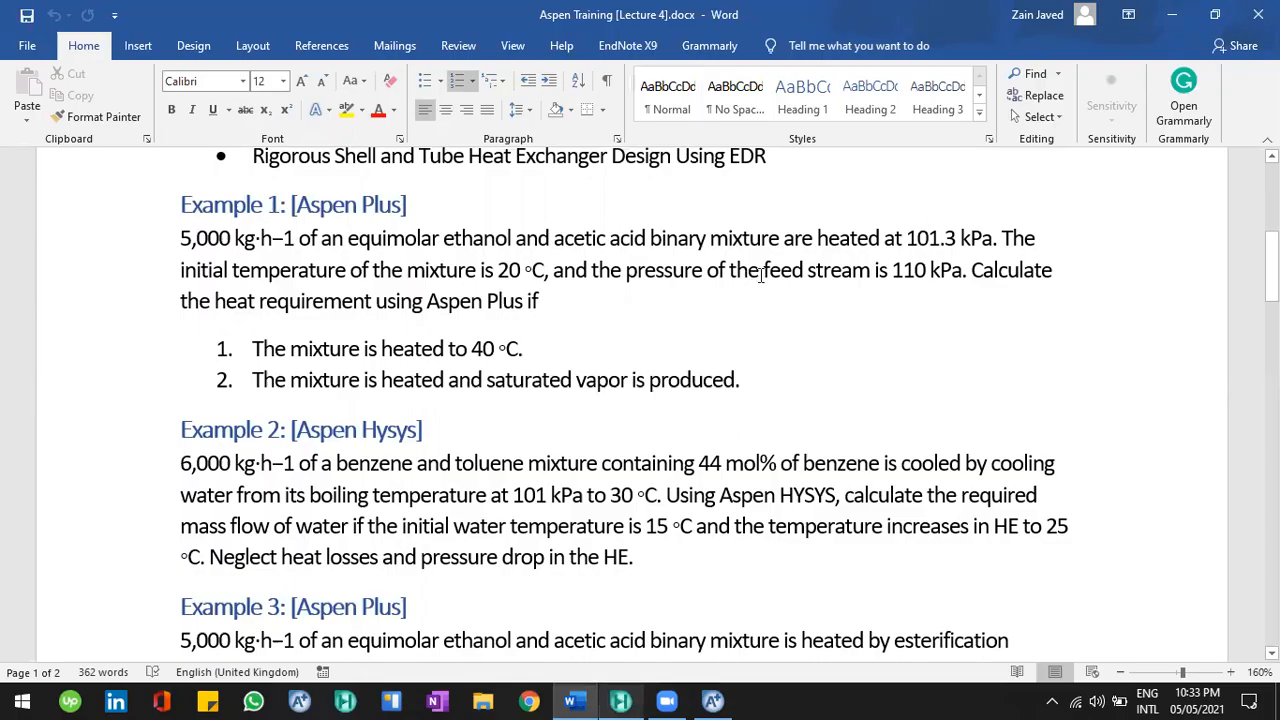
left_click_drag(728, 272, 956, 272)
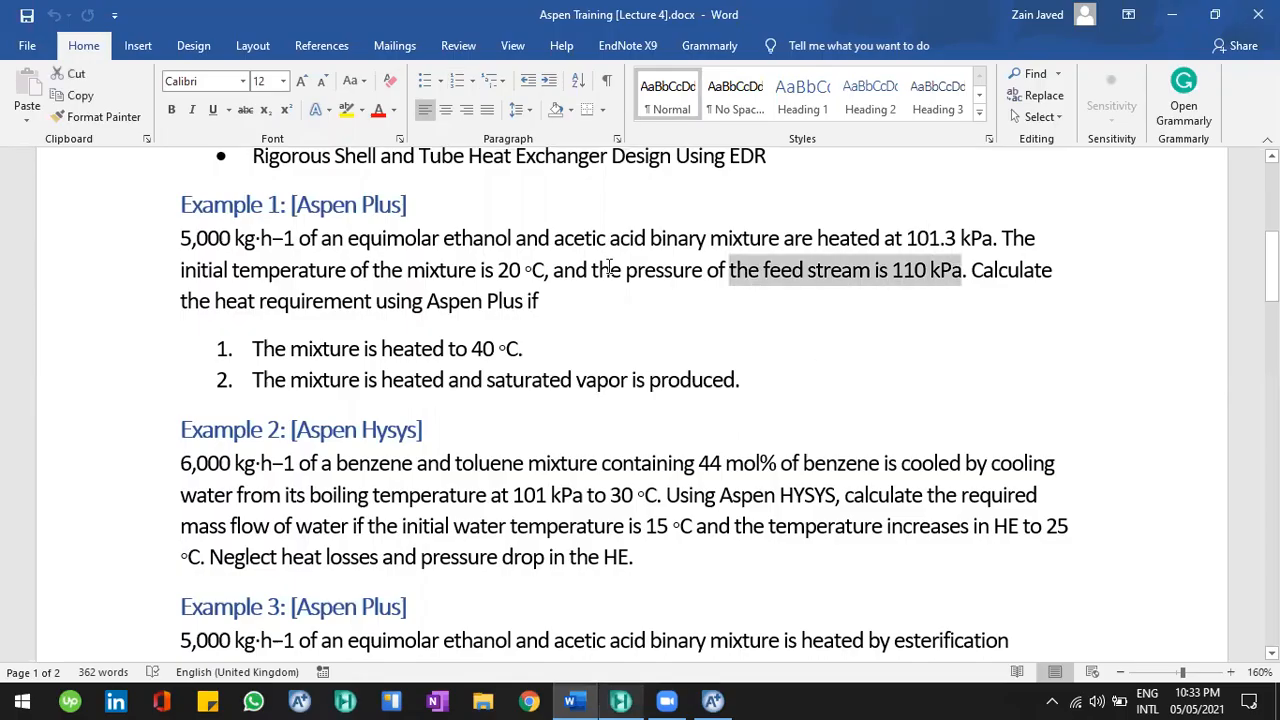
left_click_drag(593, 269, 971, 275)
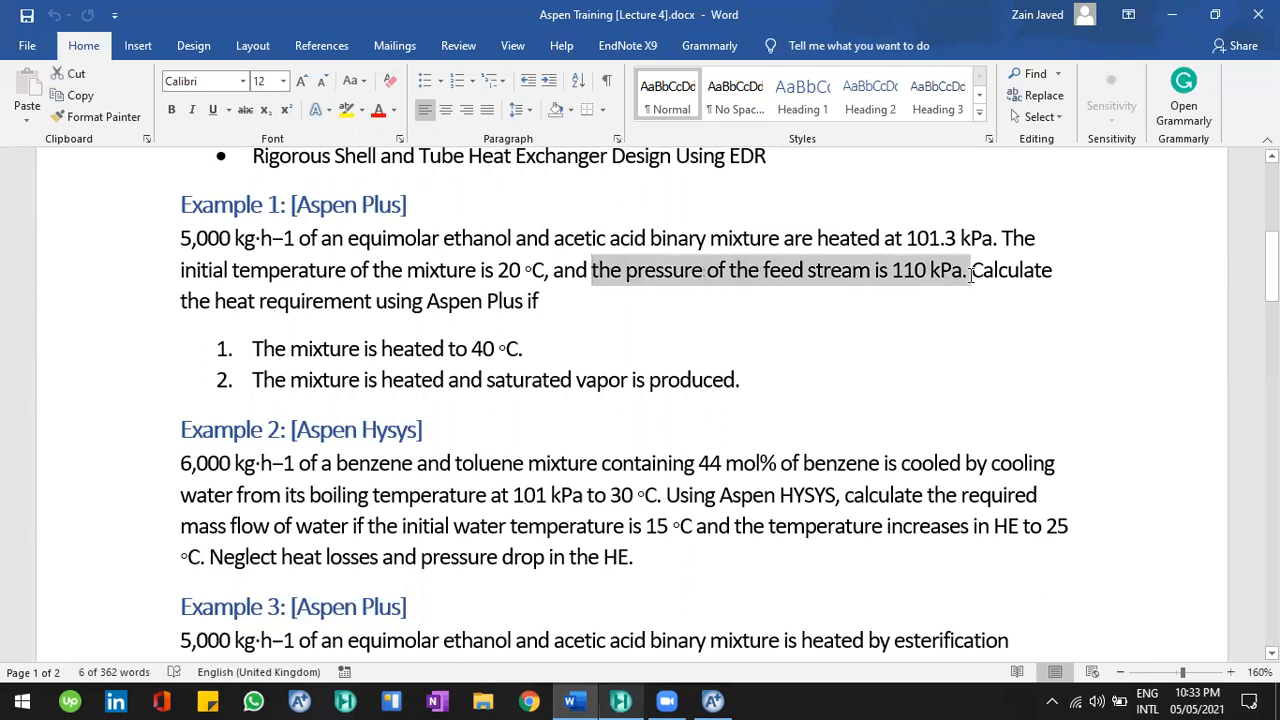
left_click(930, 272)
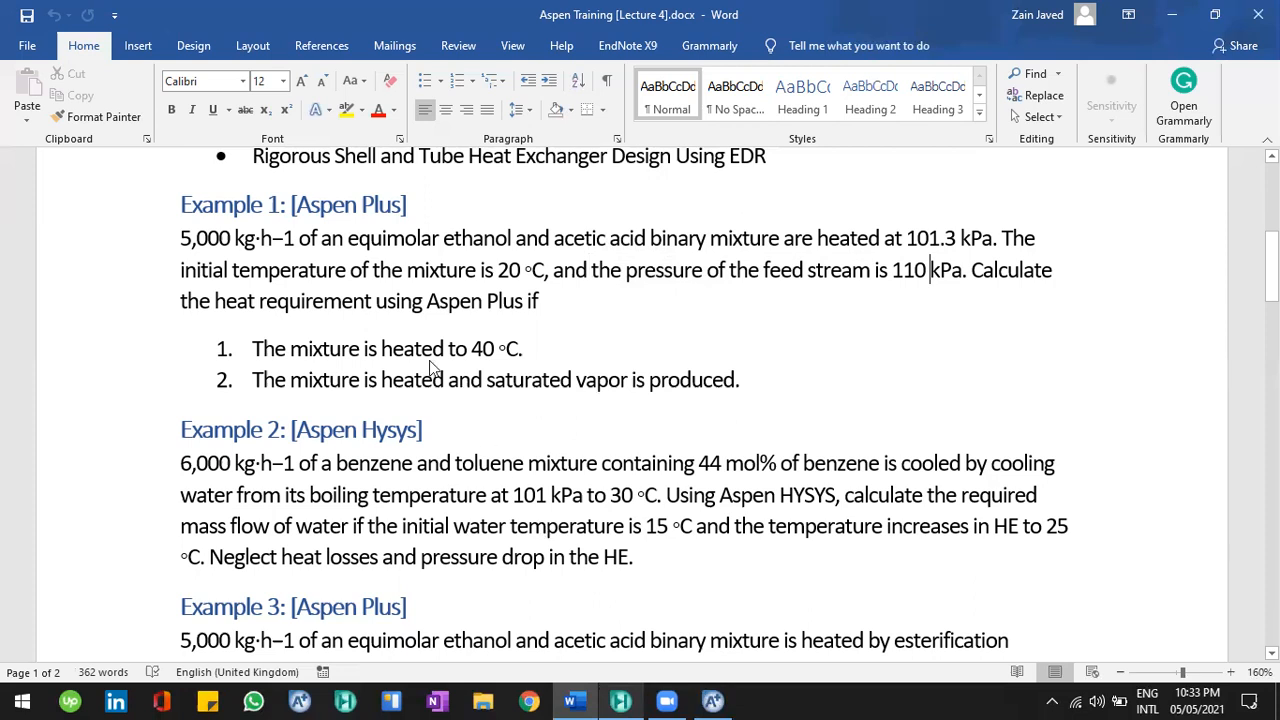
key("alt+Tab")
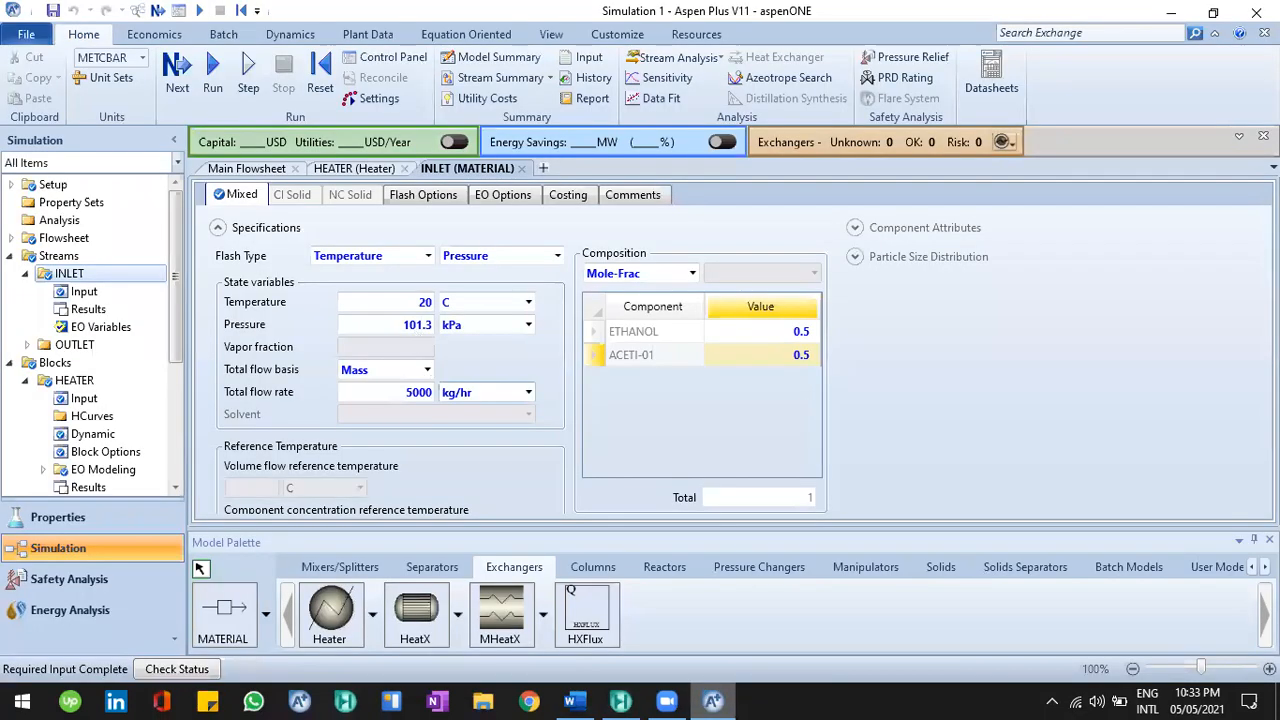
type("110")
key("Return")
Step: Review the heater's specifications and collapse the Streams and Blocks branches of the navigation tree
left_click(368, 170)
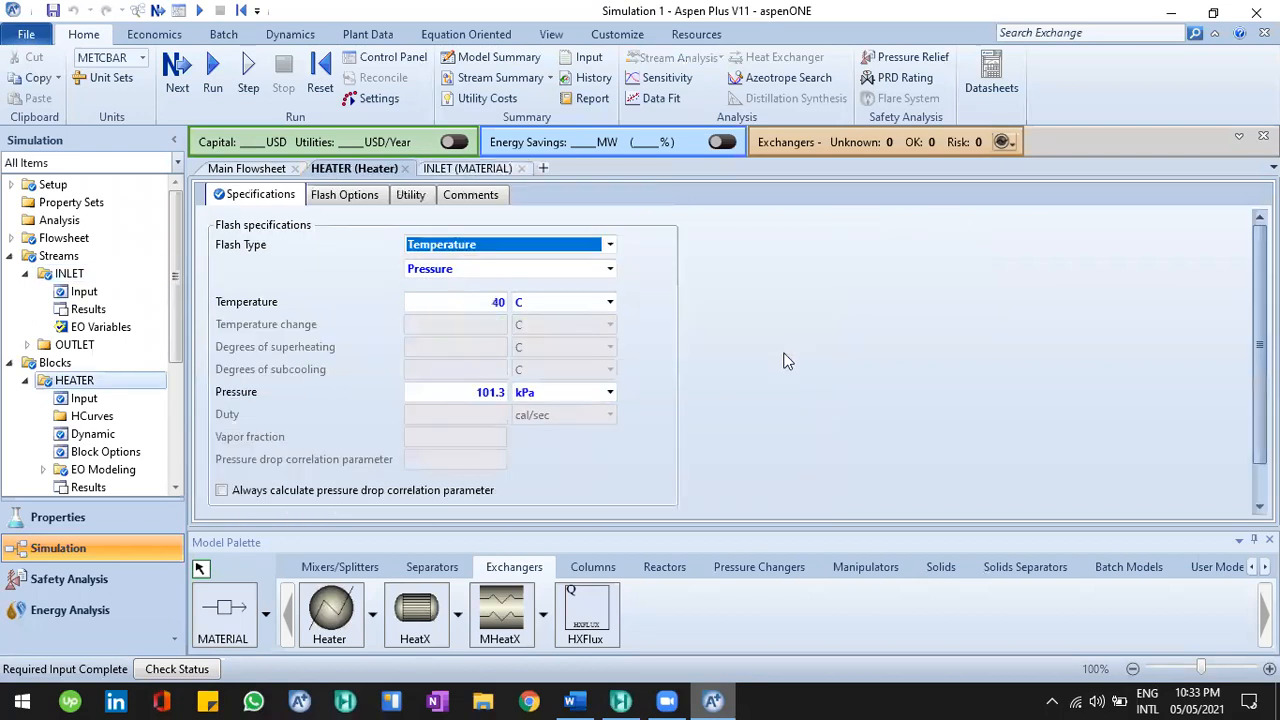
left_click(235, 203)
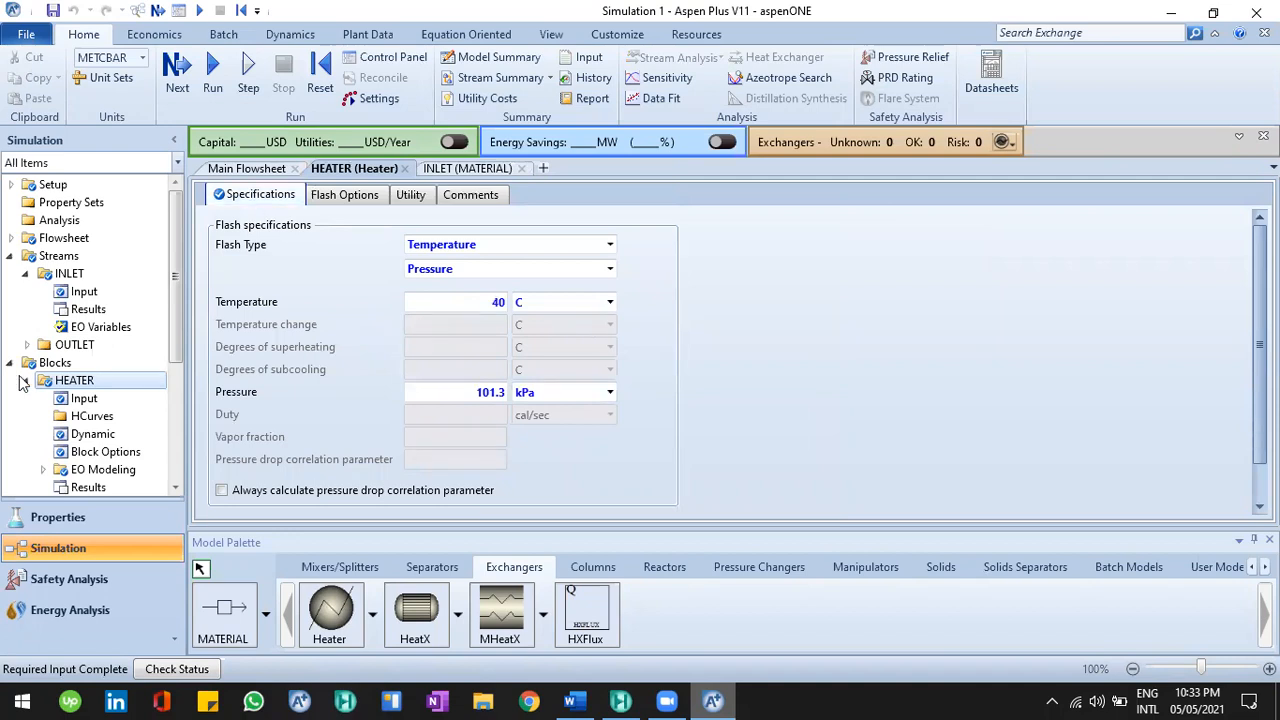
left_click(25, 381)
left_click(27, 274)
left_click(10, 258)
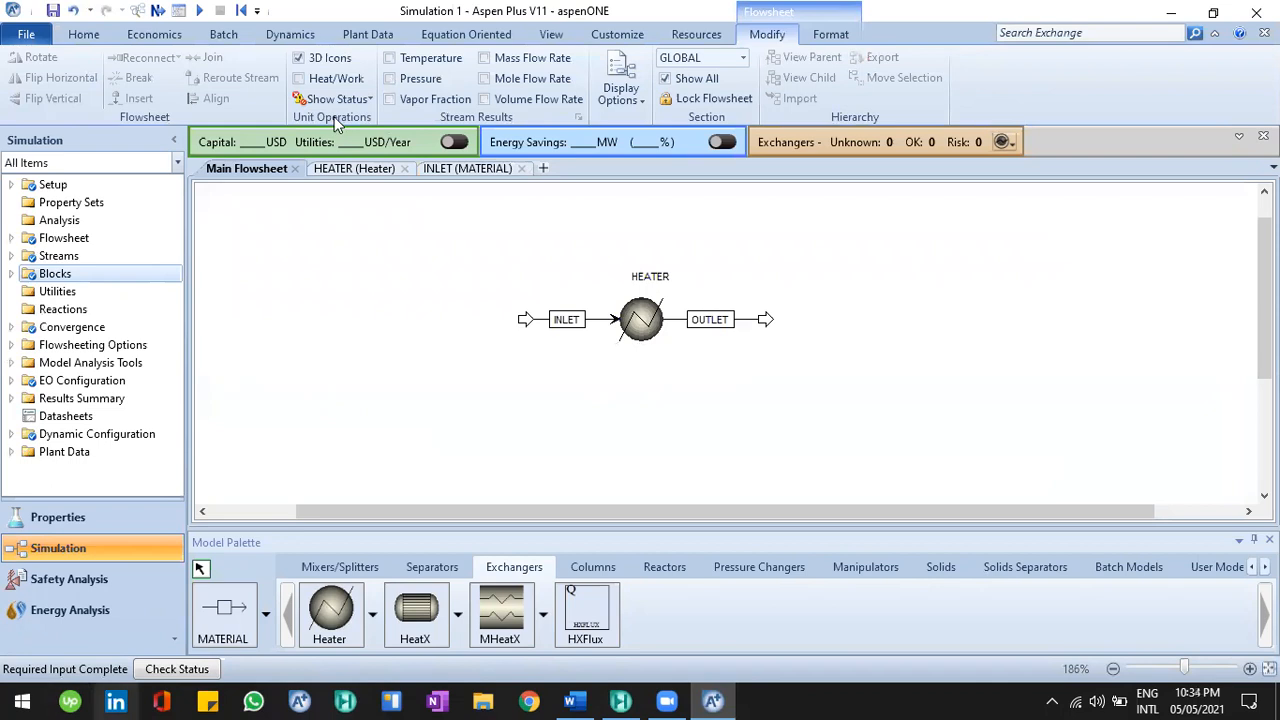
Step: Run the simulation from the main flowsheet with the completed inputs
left_click(84, 34)
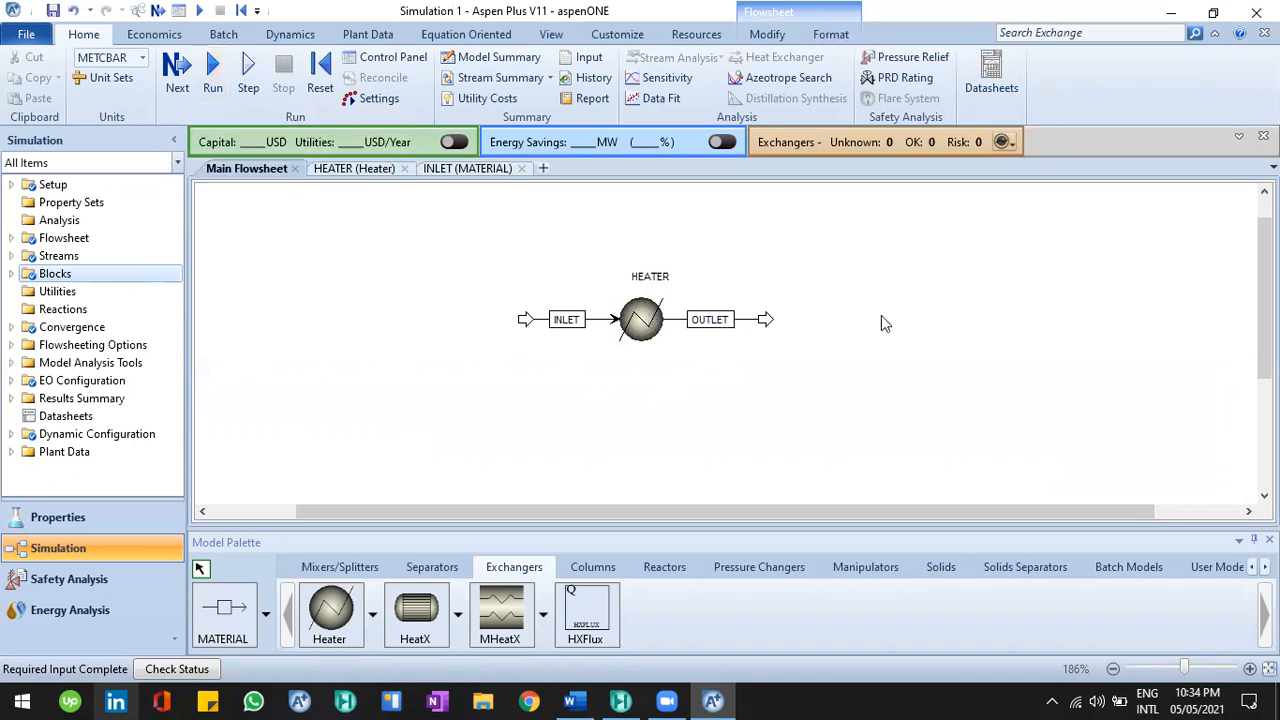
left_click(183, 77)
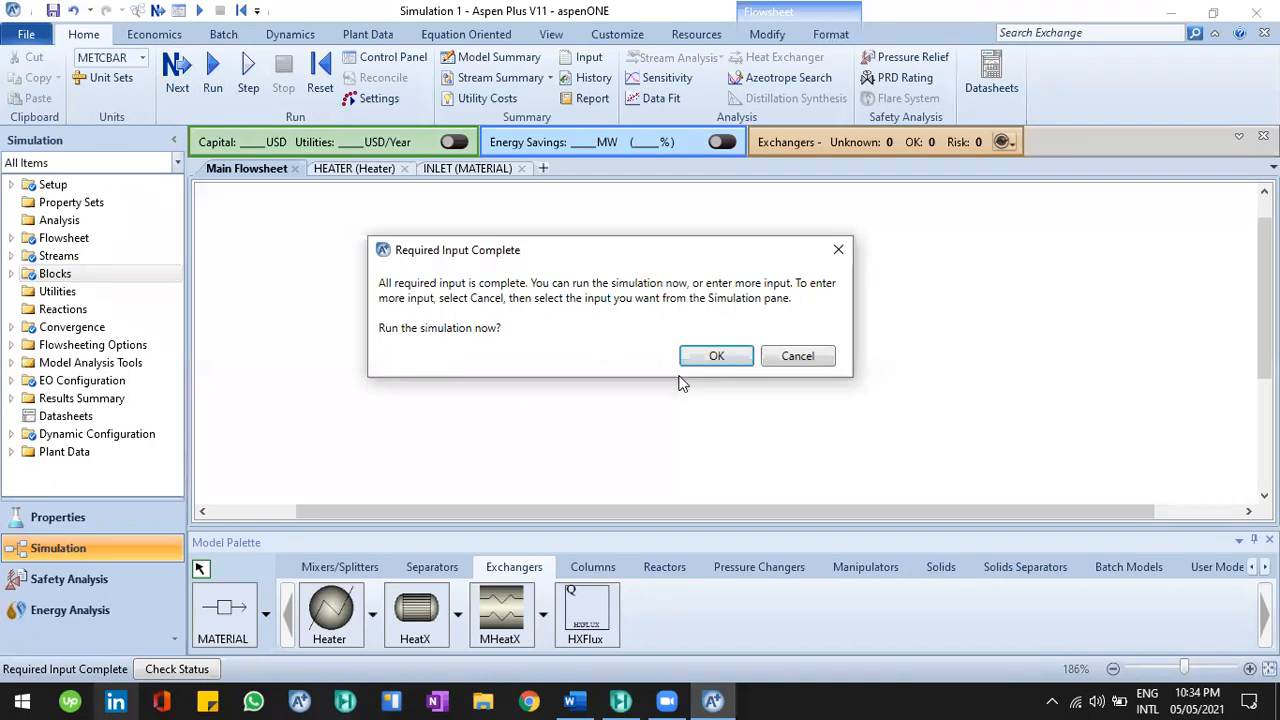
left_click(714, 357)
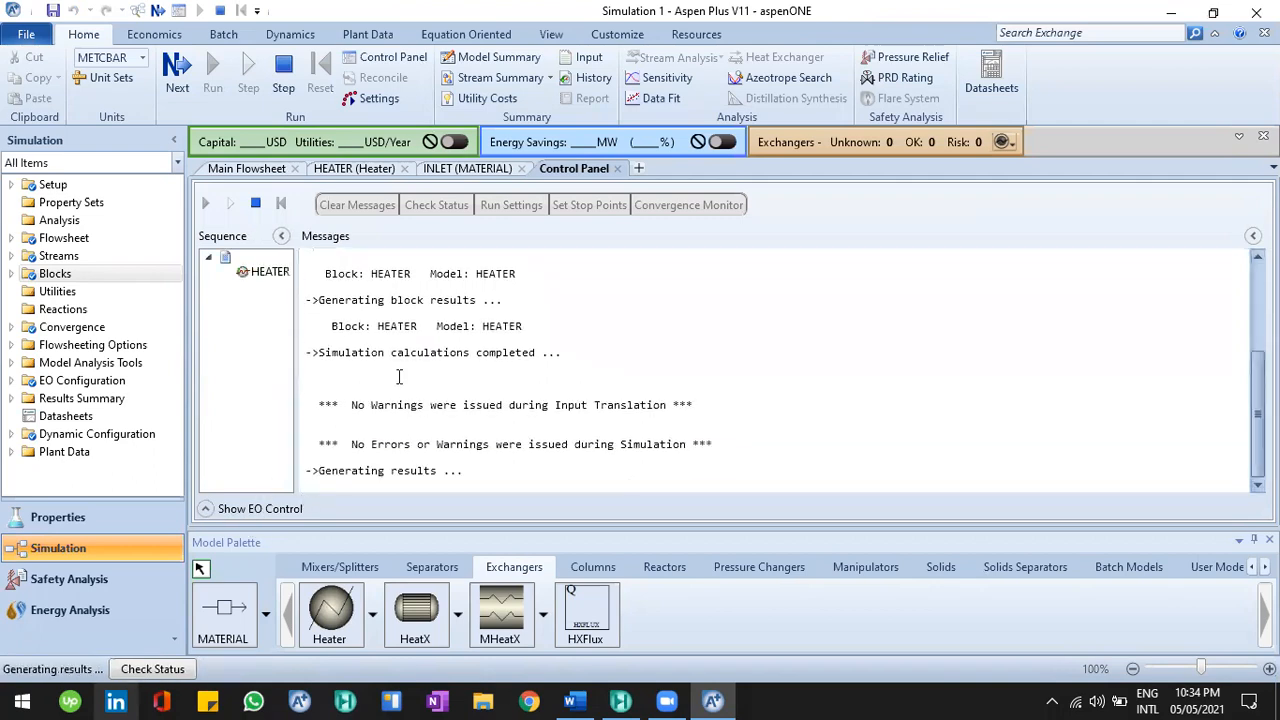
Step: Examine the run messages for warnings and errors from input translation and simulation
scroll(515, 390, "up", 4)
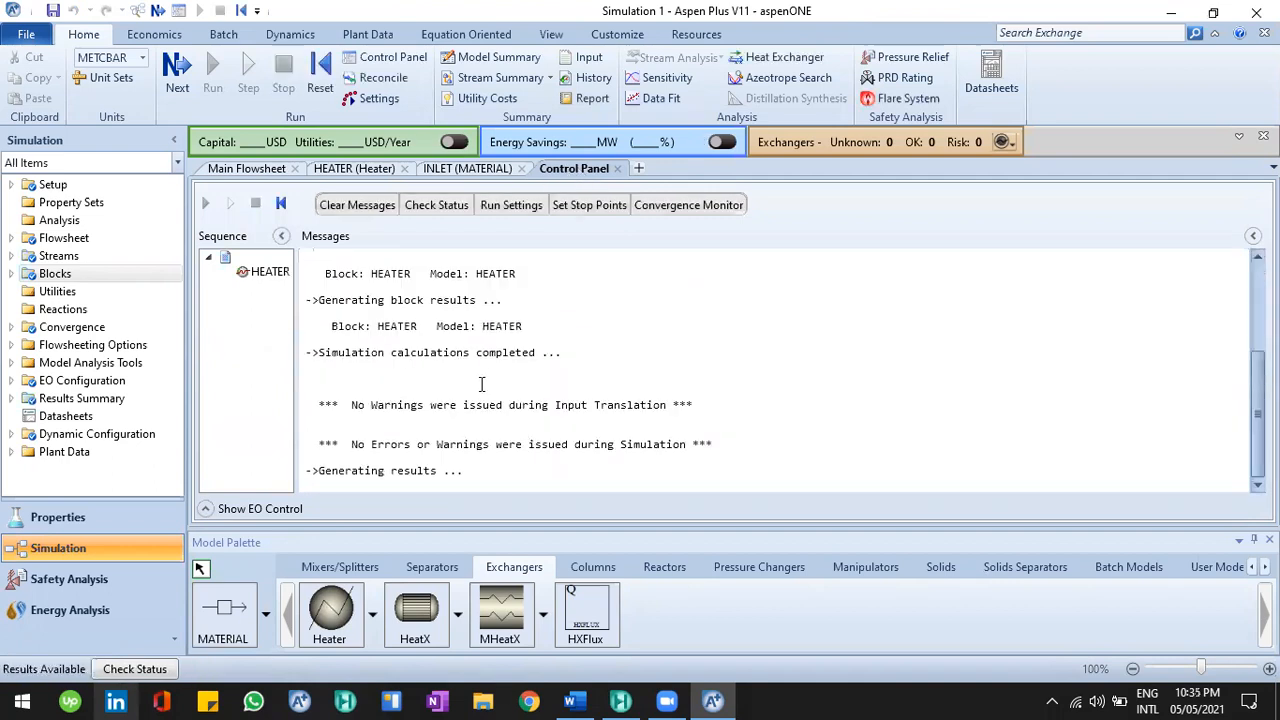
scroll(481, 384, "up", 2)
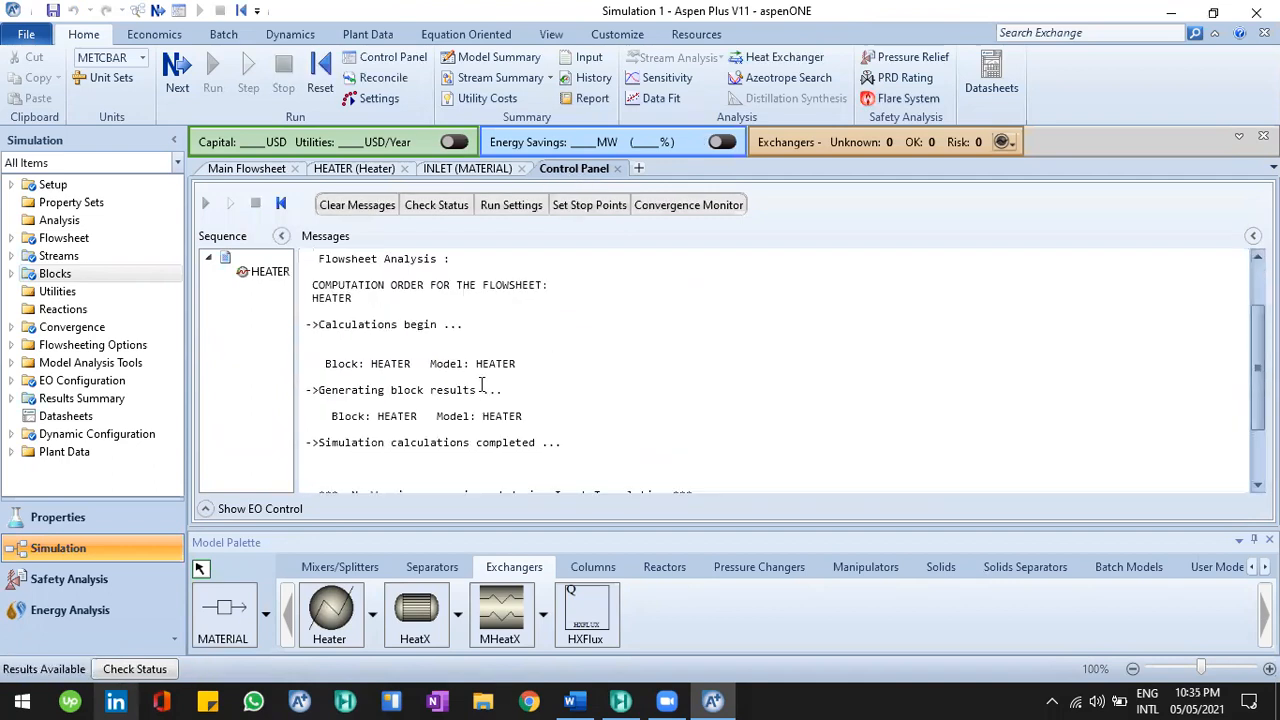
scroll(498, 398, "down", 2)
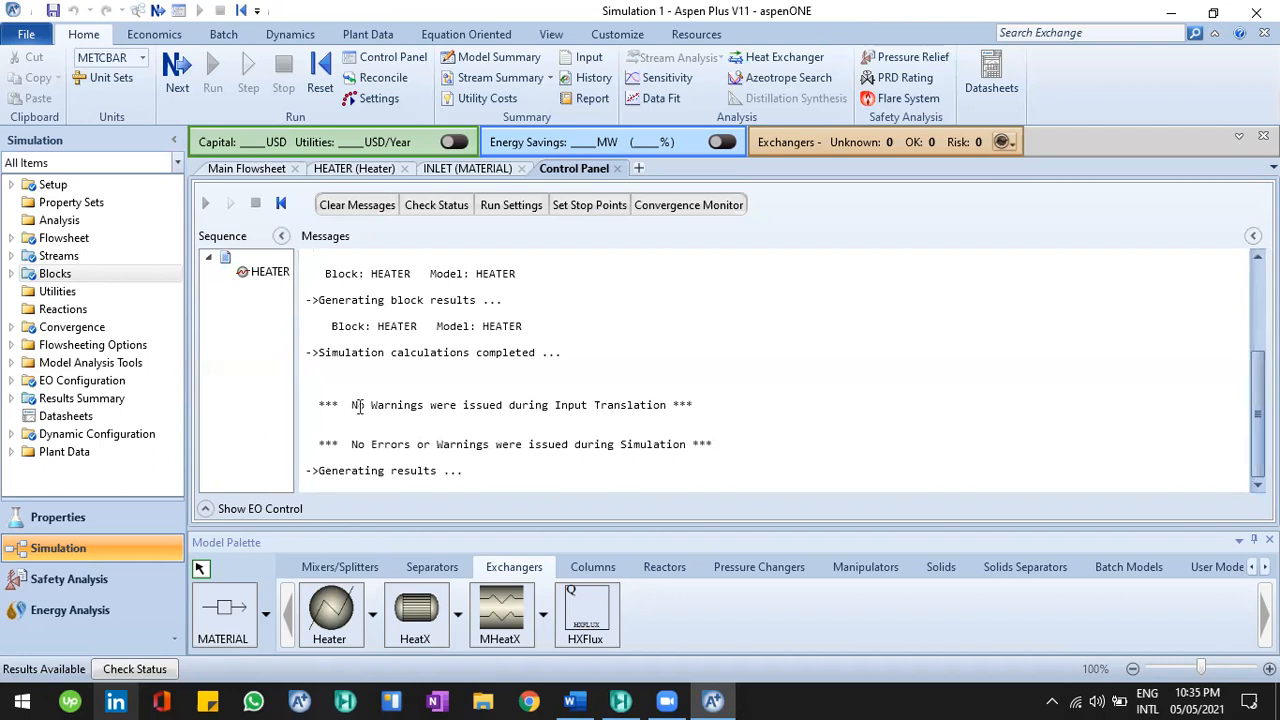
left_click_drag(351, 406, 615, 428)
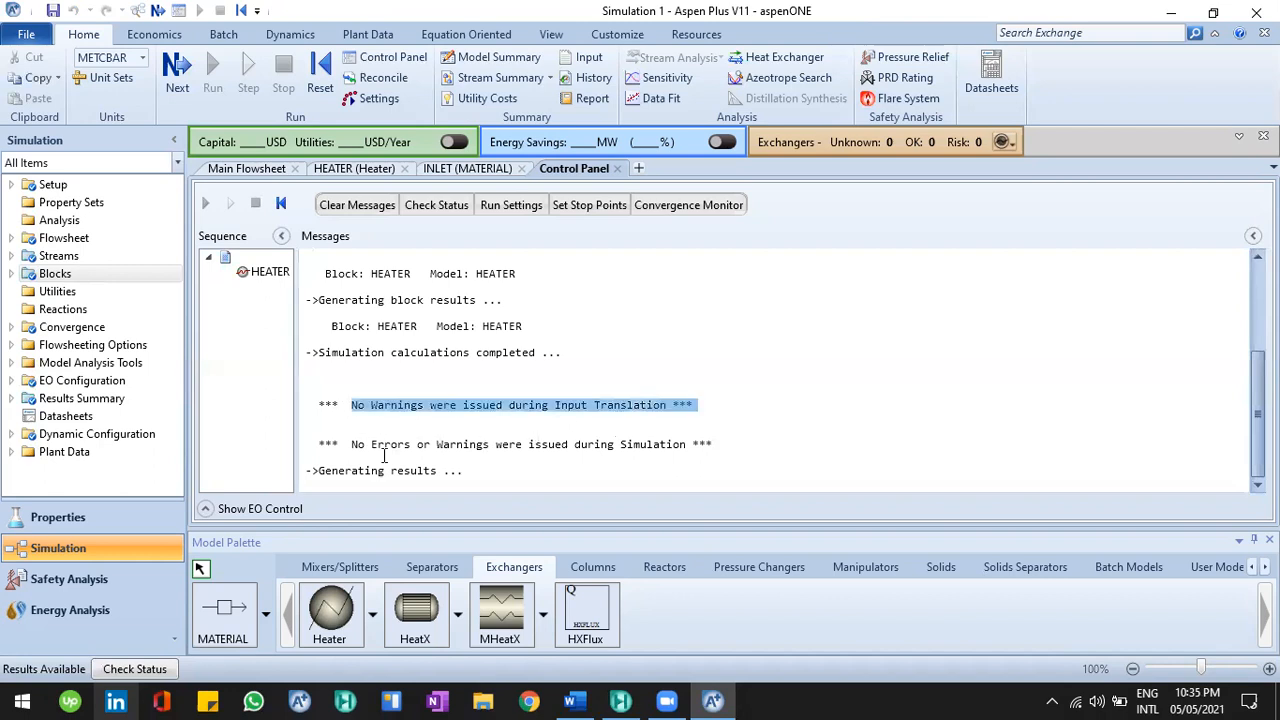
left_click_drag(352, 450, 425, 450)
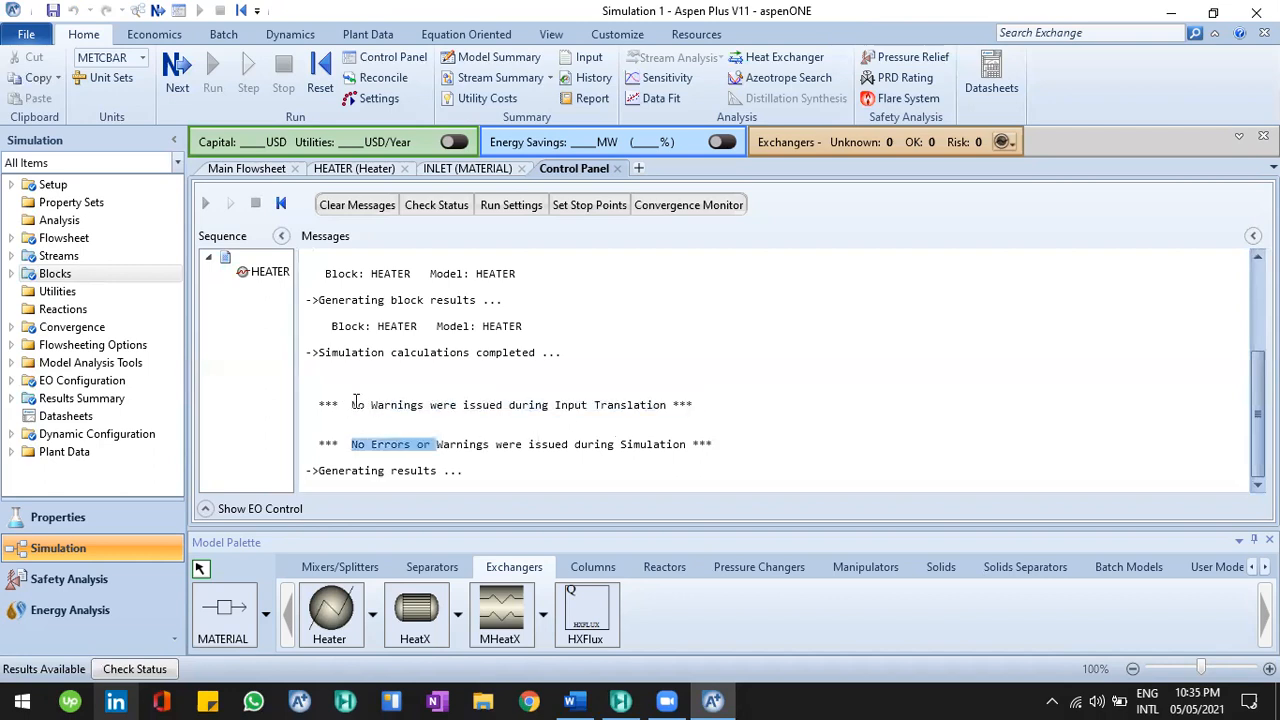
left_click_drag(352, 406, 424, 406)
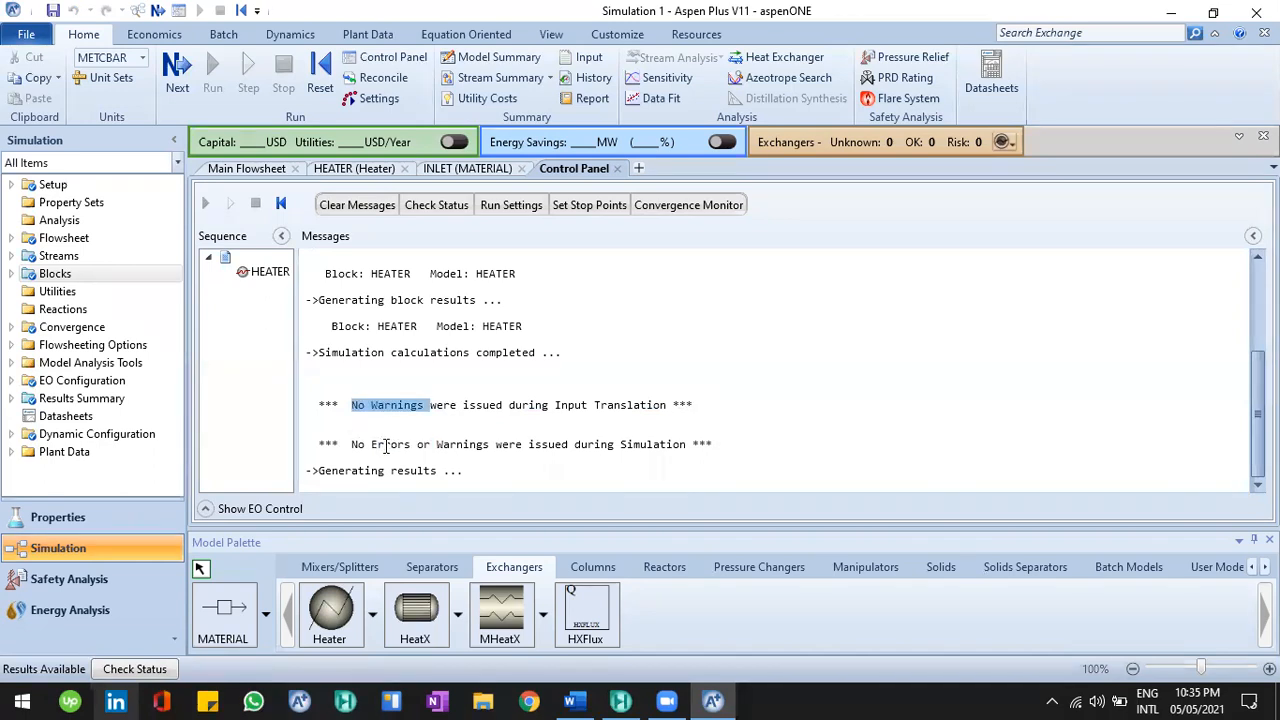
left_click(377, 420)
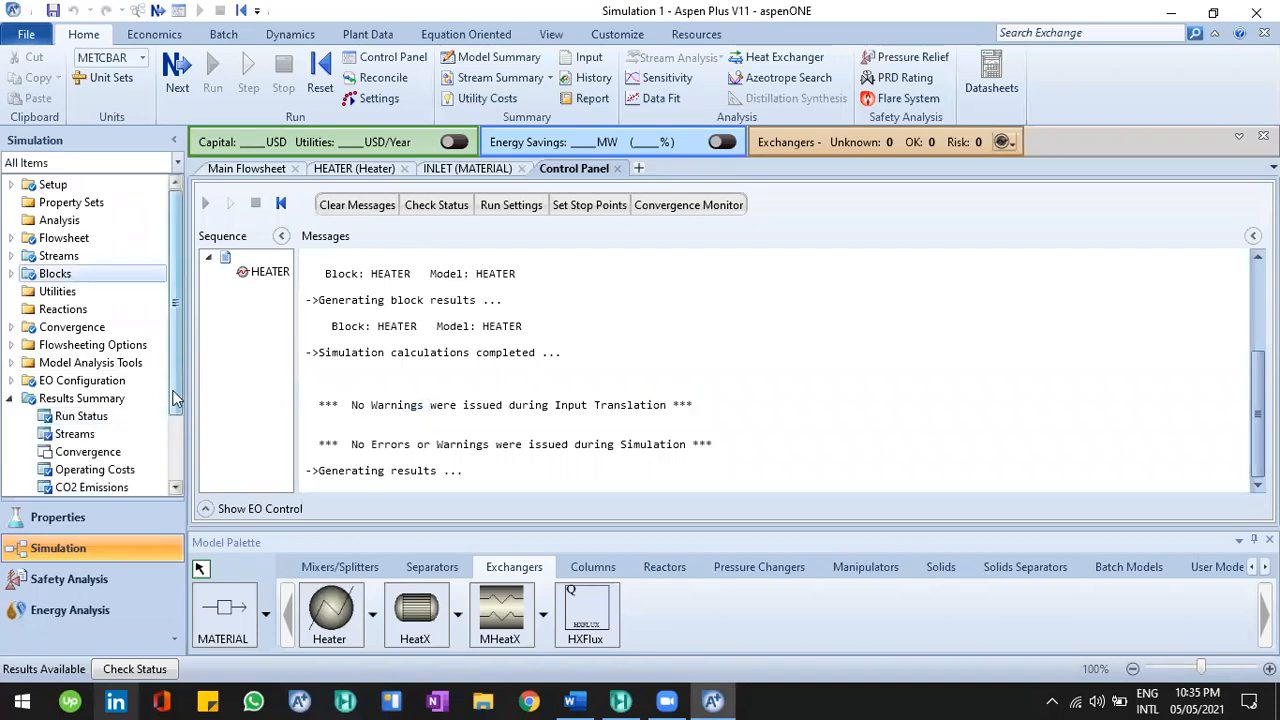
Step: Open the Streams results from the Results Summary
scroll(75, 346, "down", 2)
left_click(75, 344)
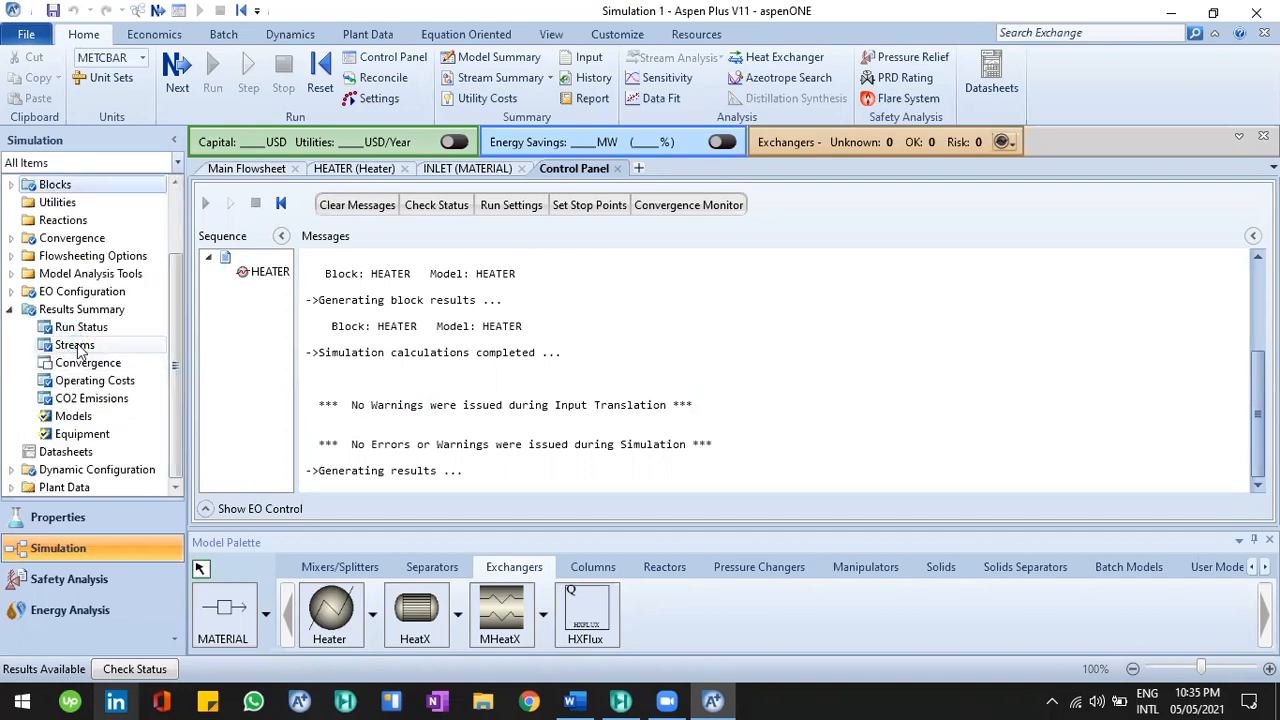
double_click(77, 347)
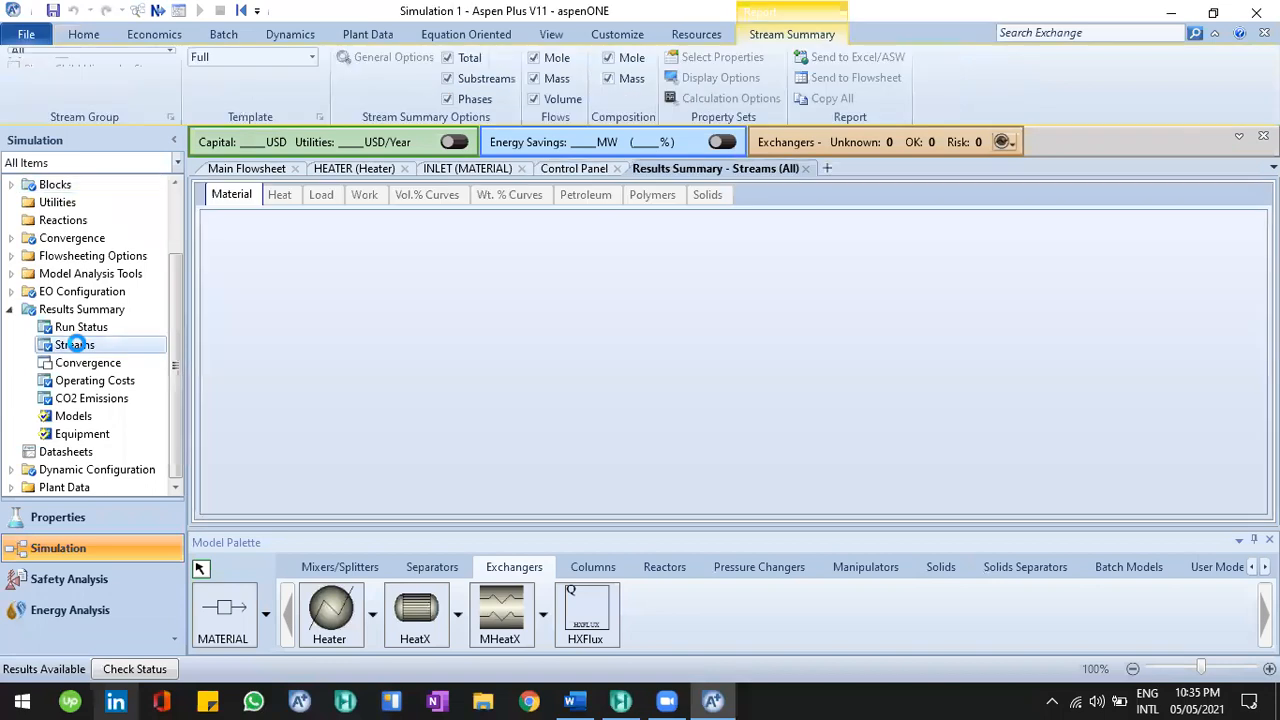
left_click(79, 346)
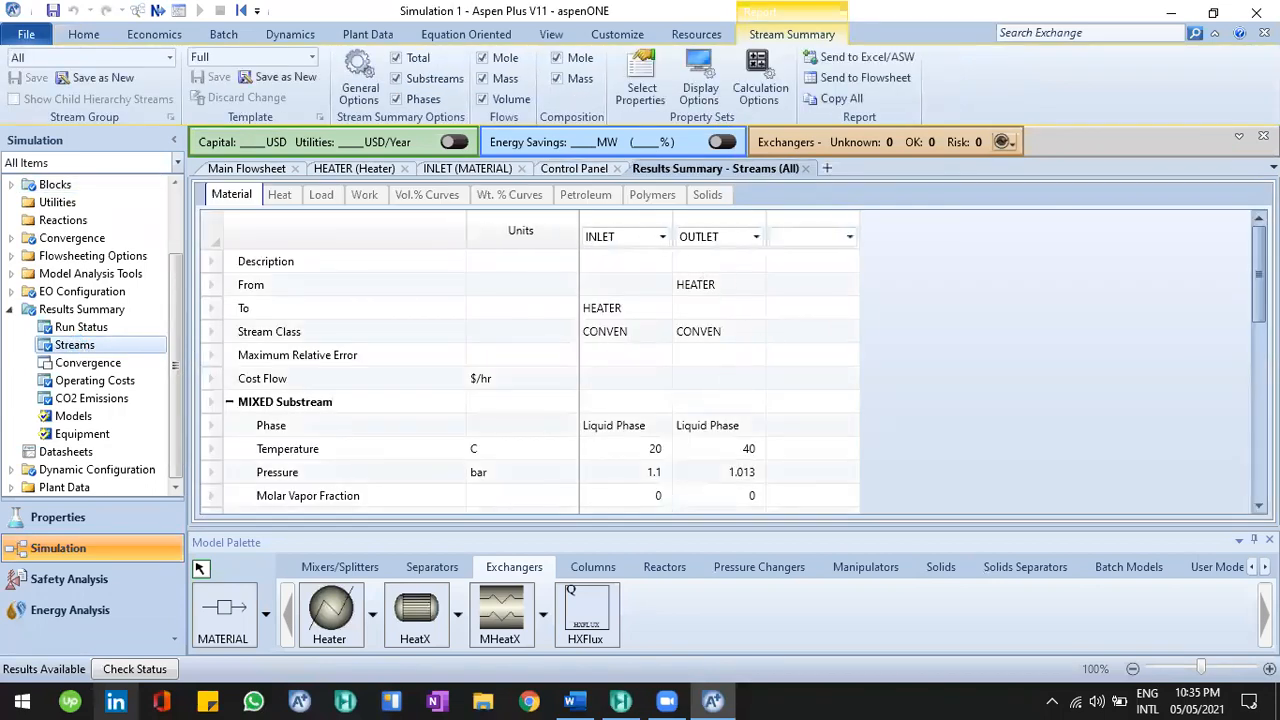
Step: Compare the phase of the INLET and OUTLET streams in the results table and locate both streams on the main flowsheet
scroll(1155, 296, "down", 1)
scroll(227, 379, "down", 1)
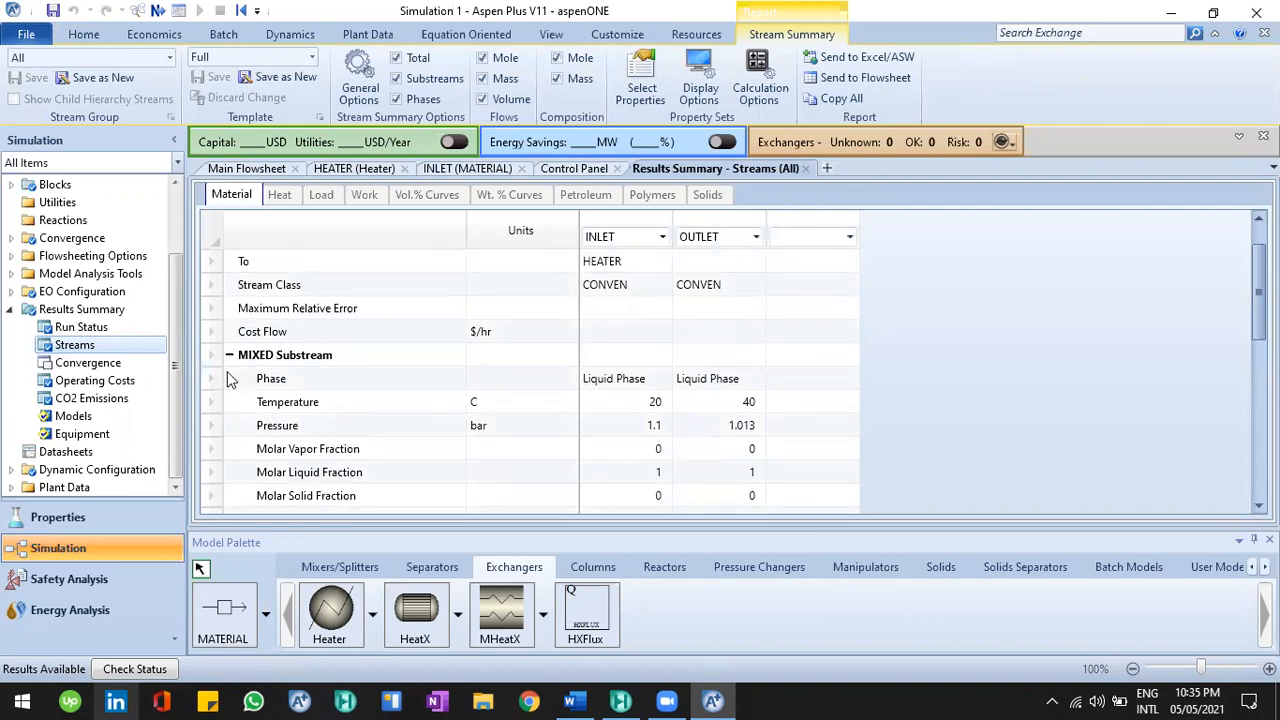
left_click(222, 378)
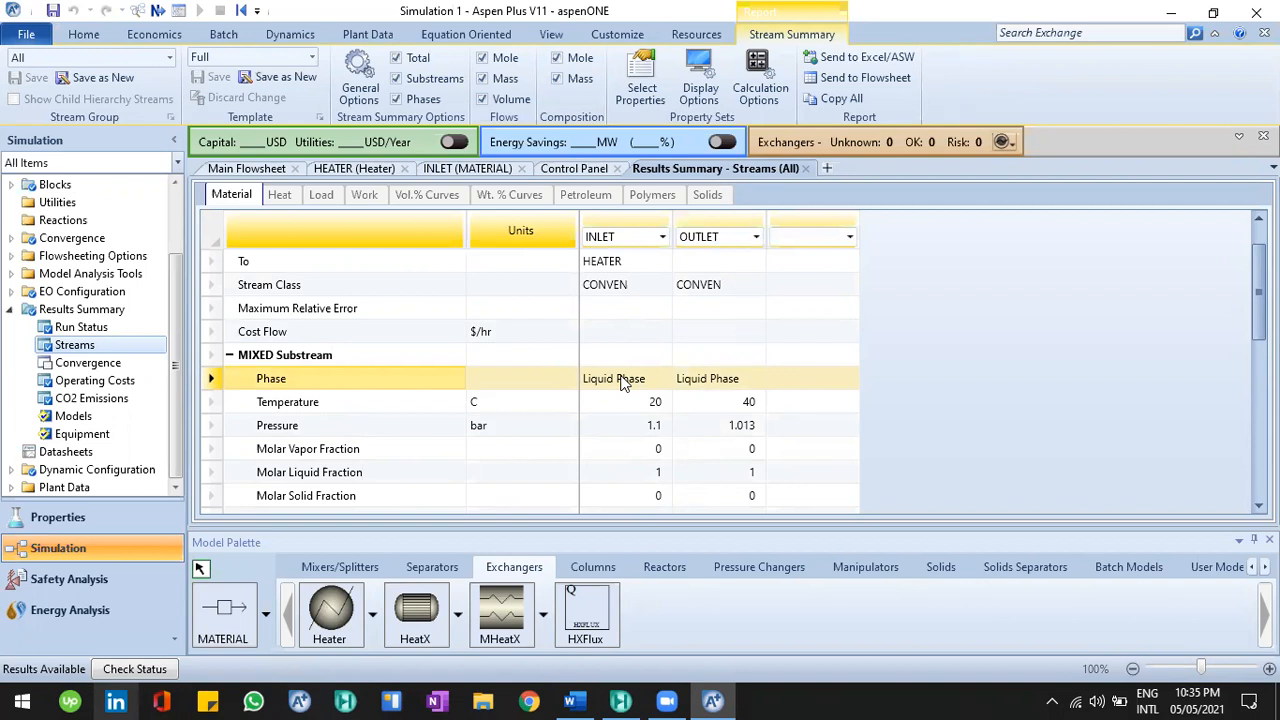
left_click(620, 383)
left_click(721, 386)
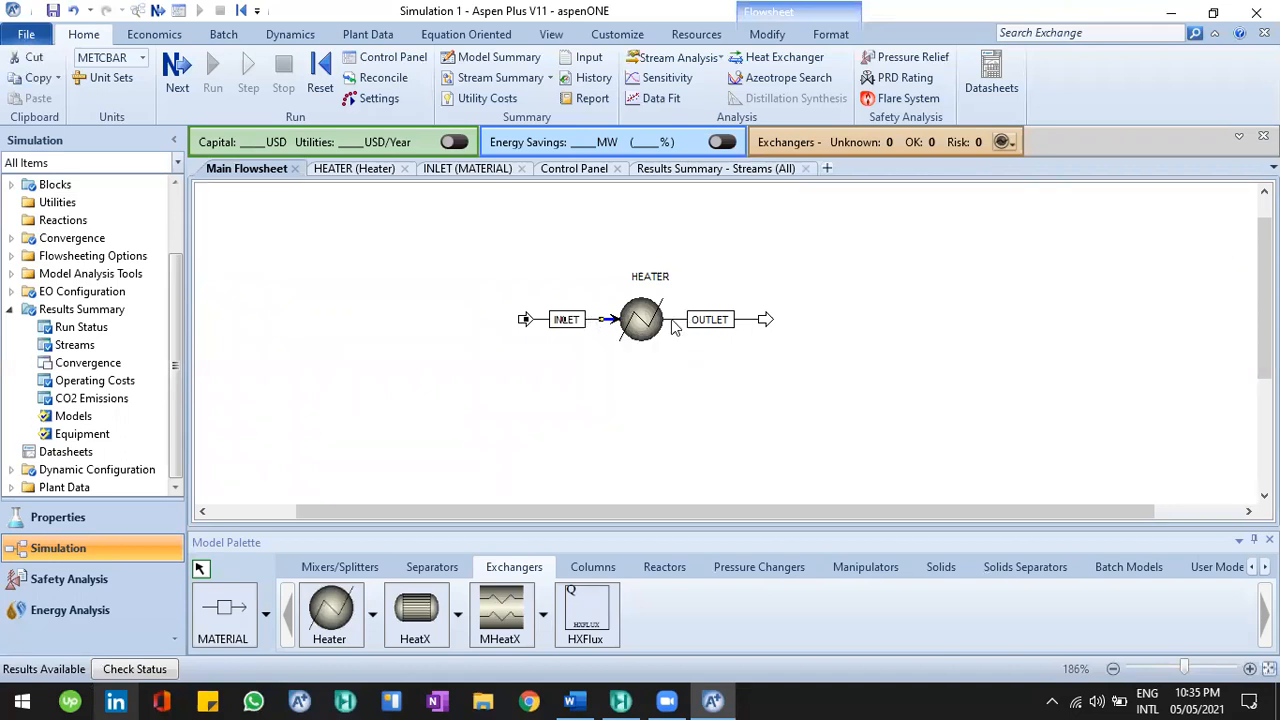
left_click(716, 169)
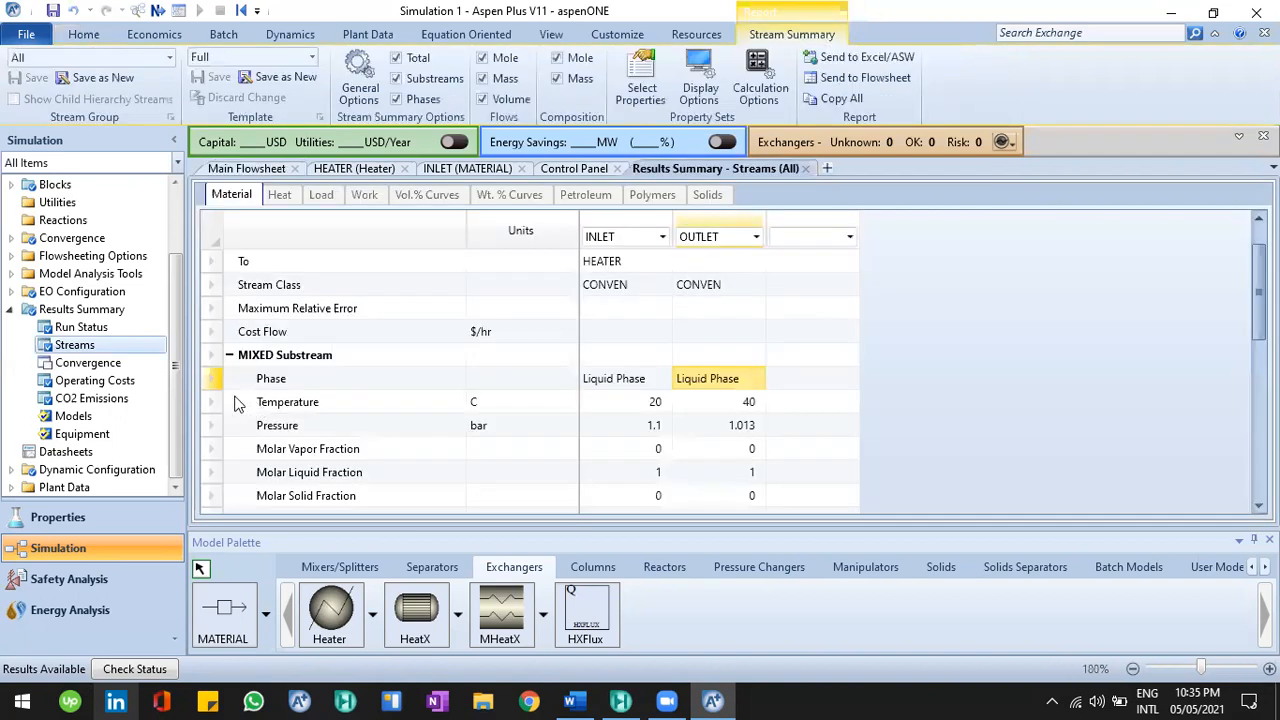
Step: Compare the INLET and OUTLET temperatures and set the unit of the pressure row in the stream results to kPa
left_click(655, 405)
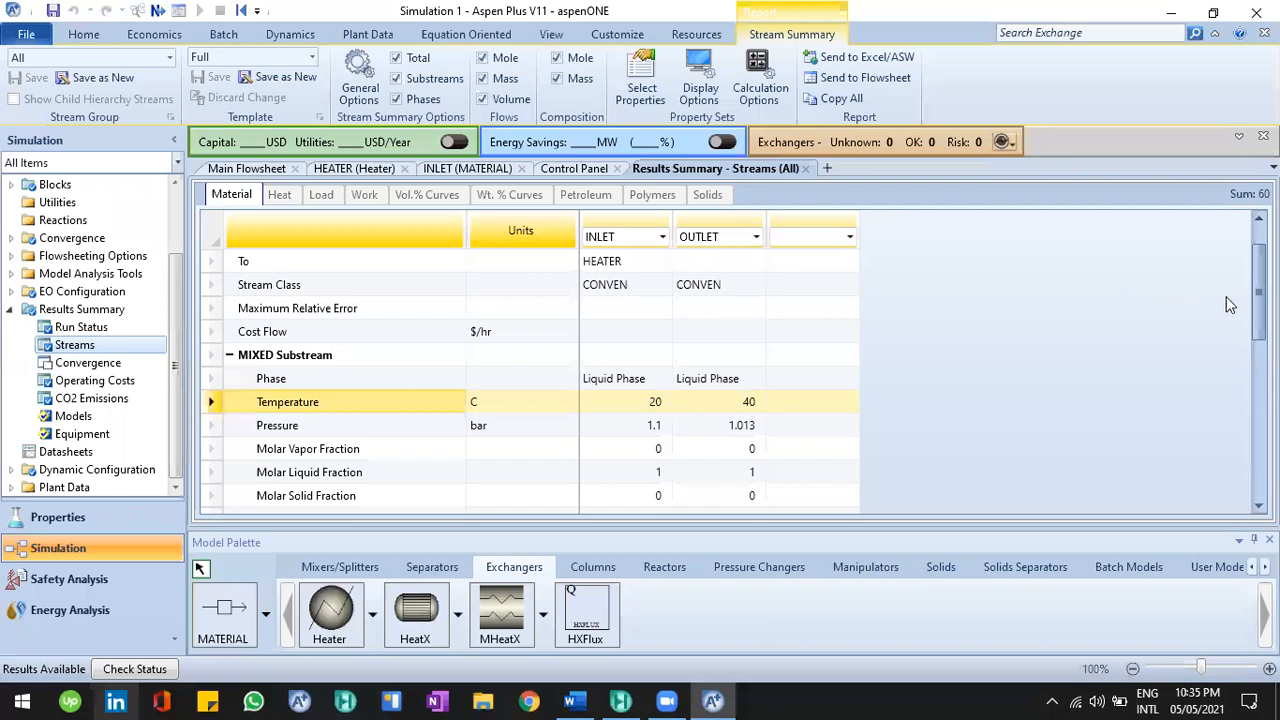
scroll(460, 388, "down", 1)
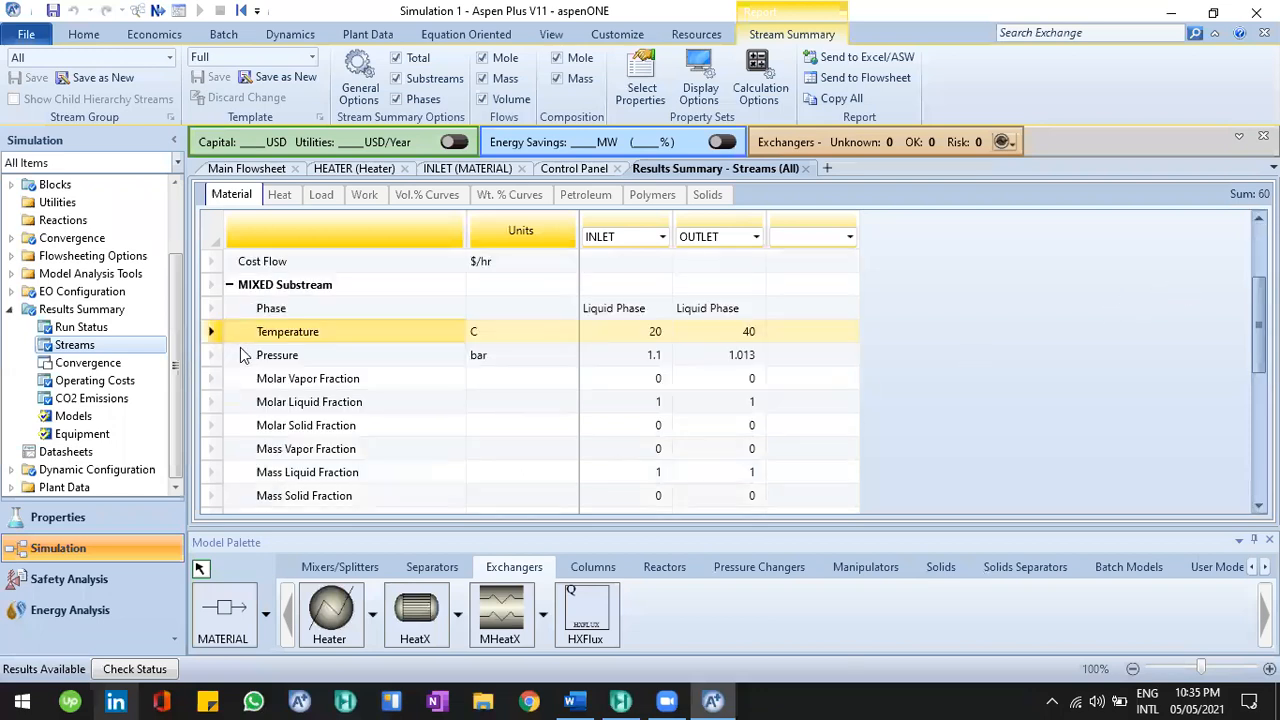
left_click(222, 358)
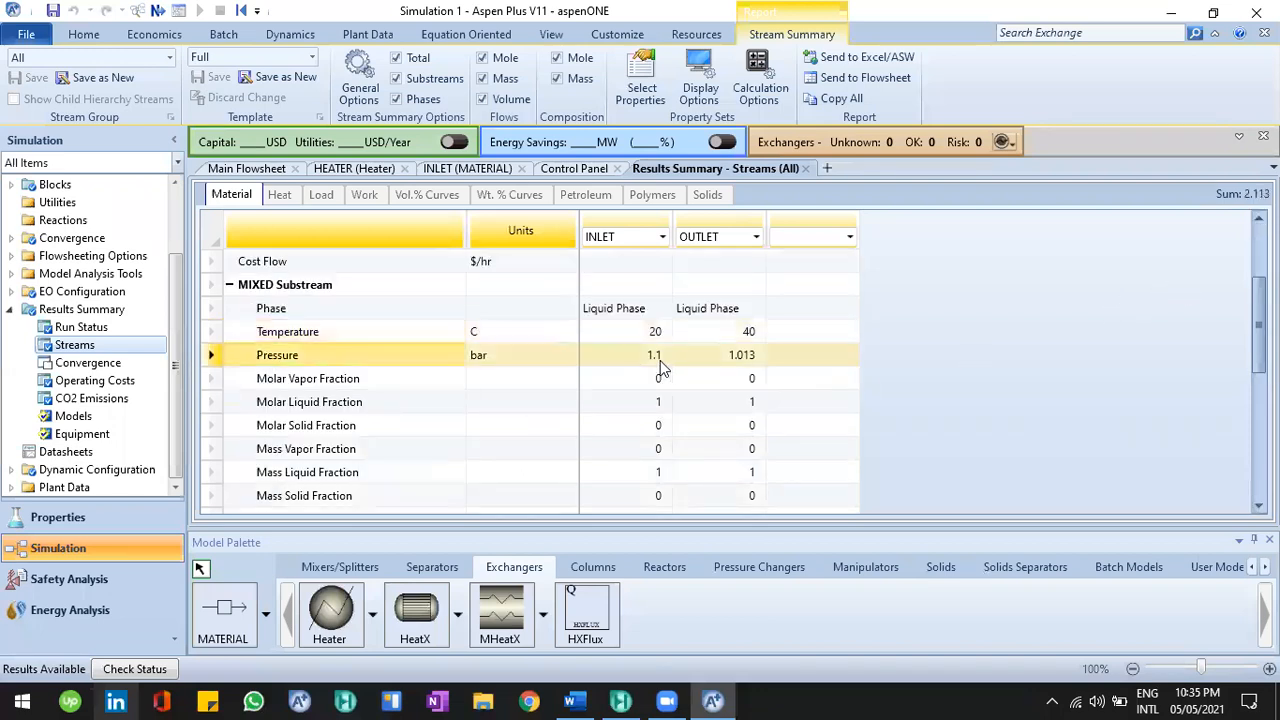
left_click(500, 358)
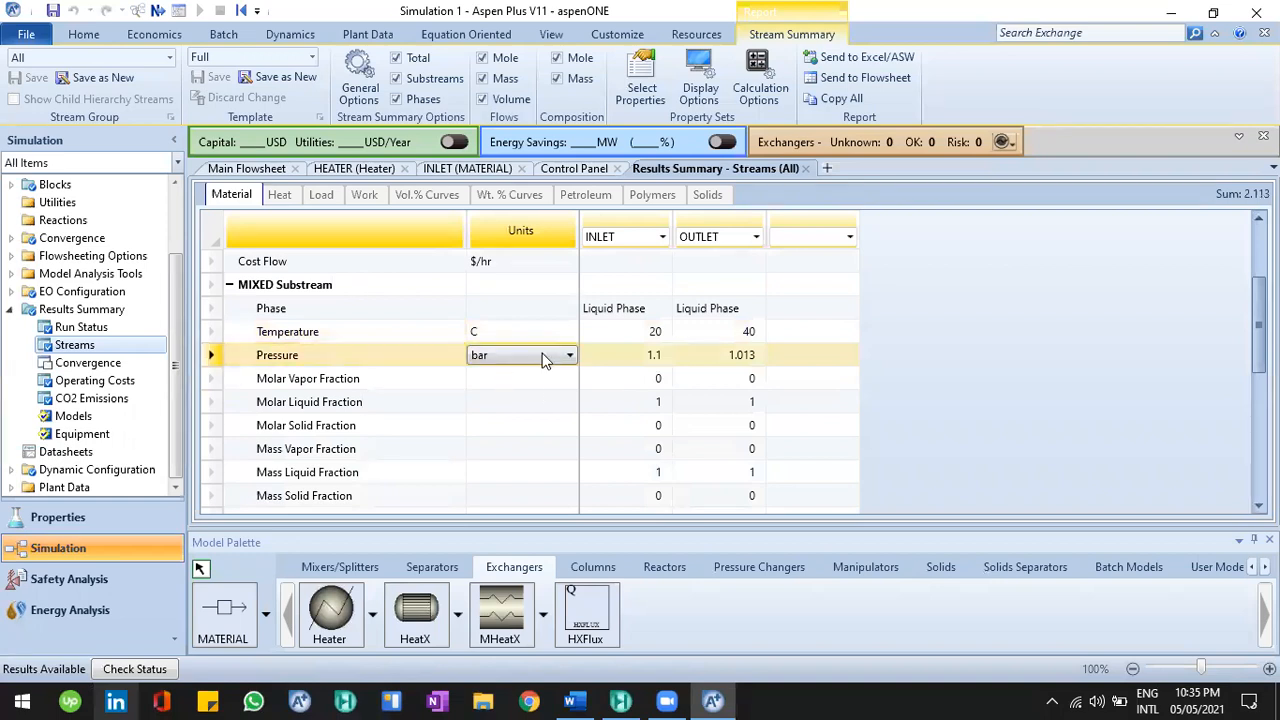
left_click(567, 358)
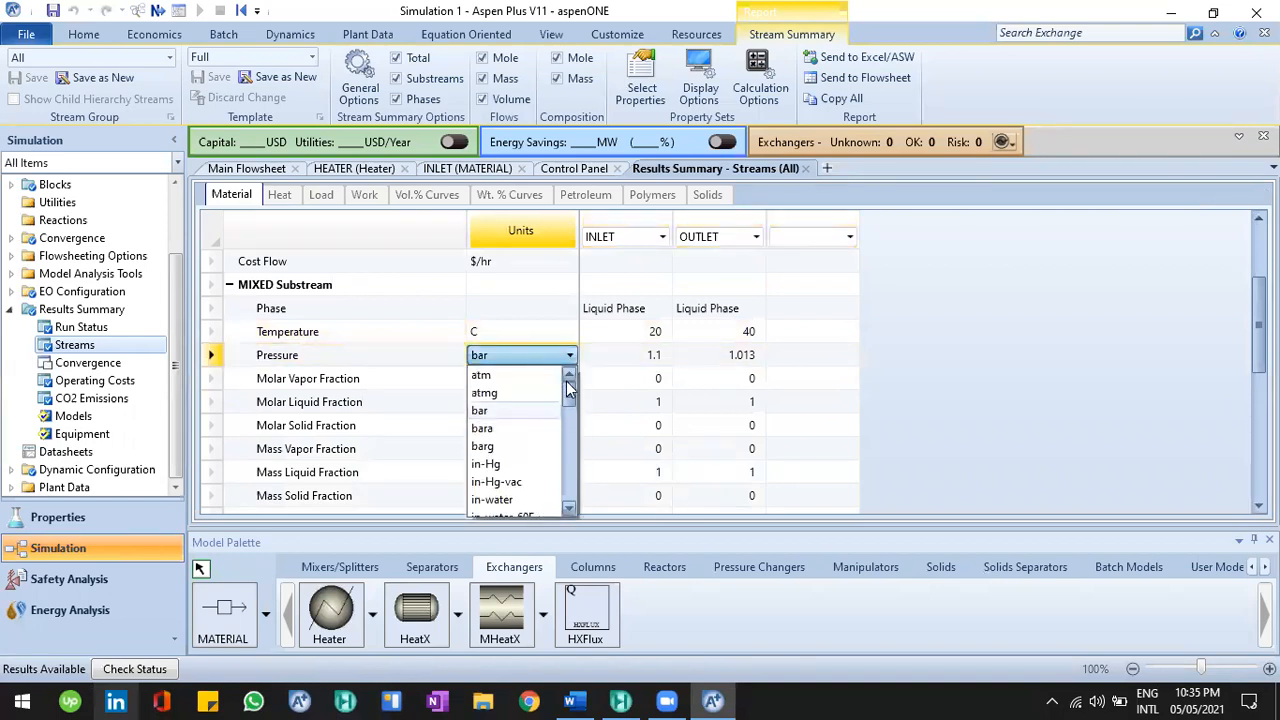
left_click_drag(566, 397, 528, 435)
left_click(520, 428)
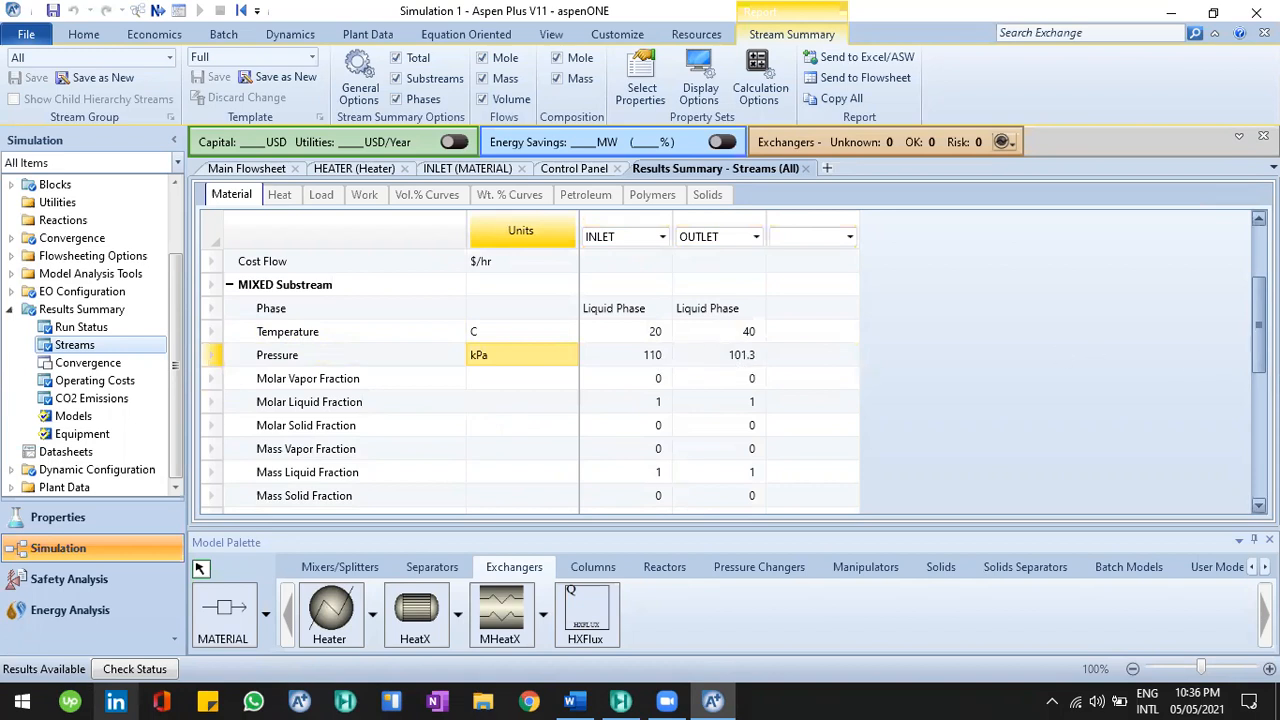
Step: Examine the phase fractions, enthalpies, entropies and densities of the INLET and OUTLET streams in the results table
scroll(530, 380, "down", 1)
scroll(530, 380, "down", 2)
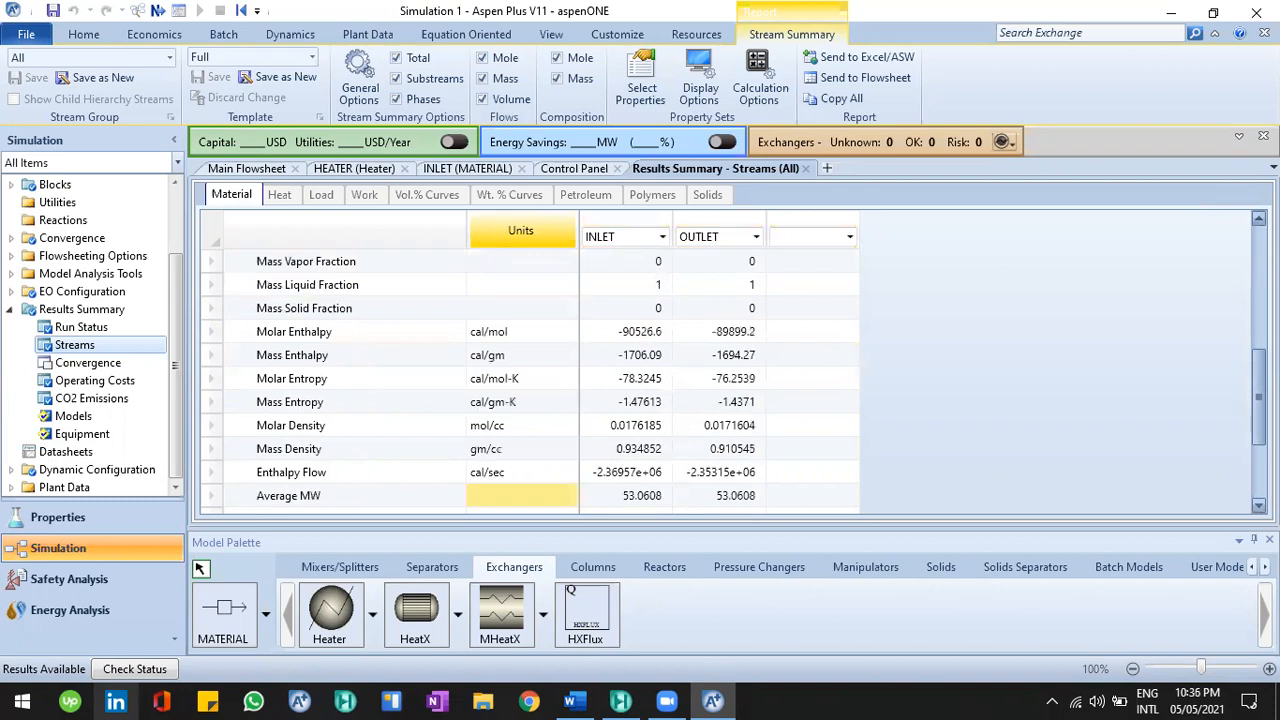
scroll(530, 380, "down", 1)
scroll(525, 305, "up", 2)
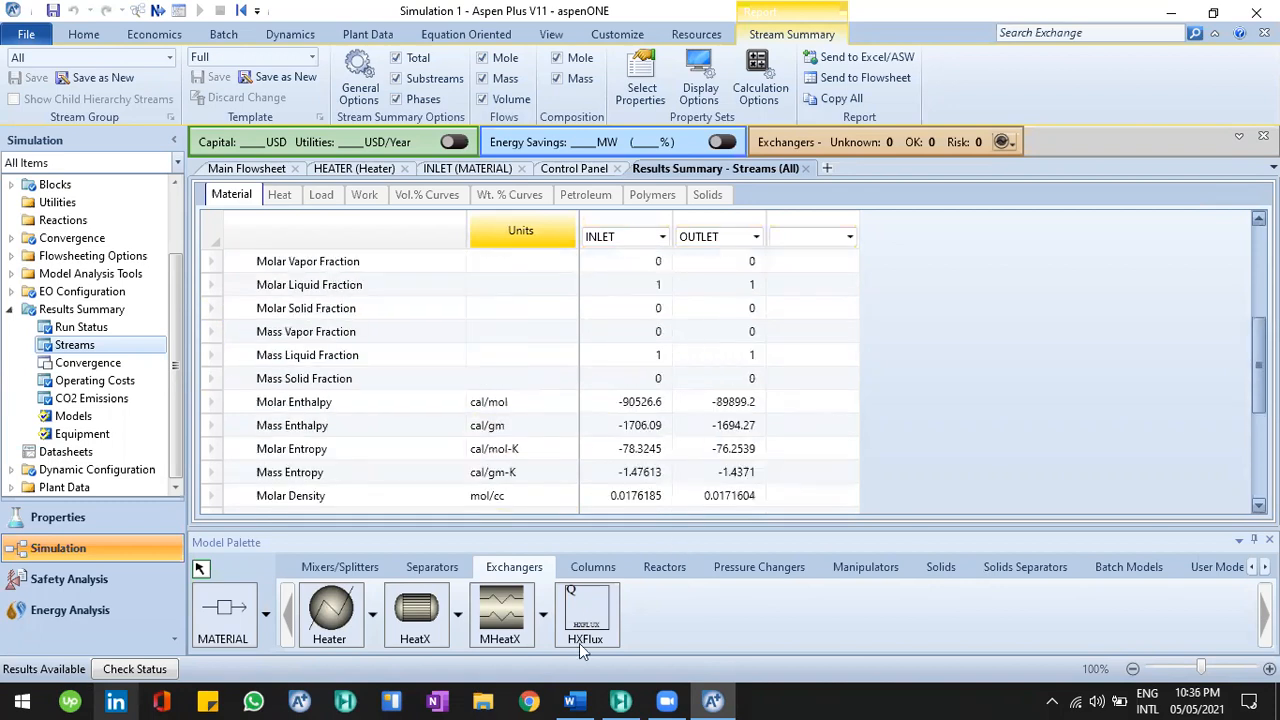
scroll(493, 320, "up", 1)
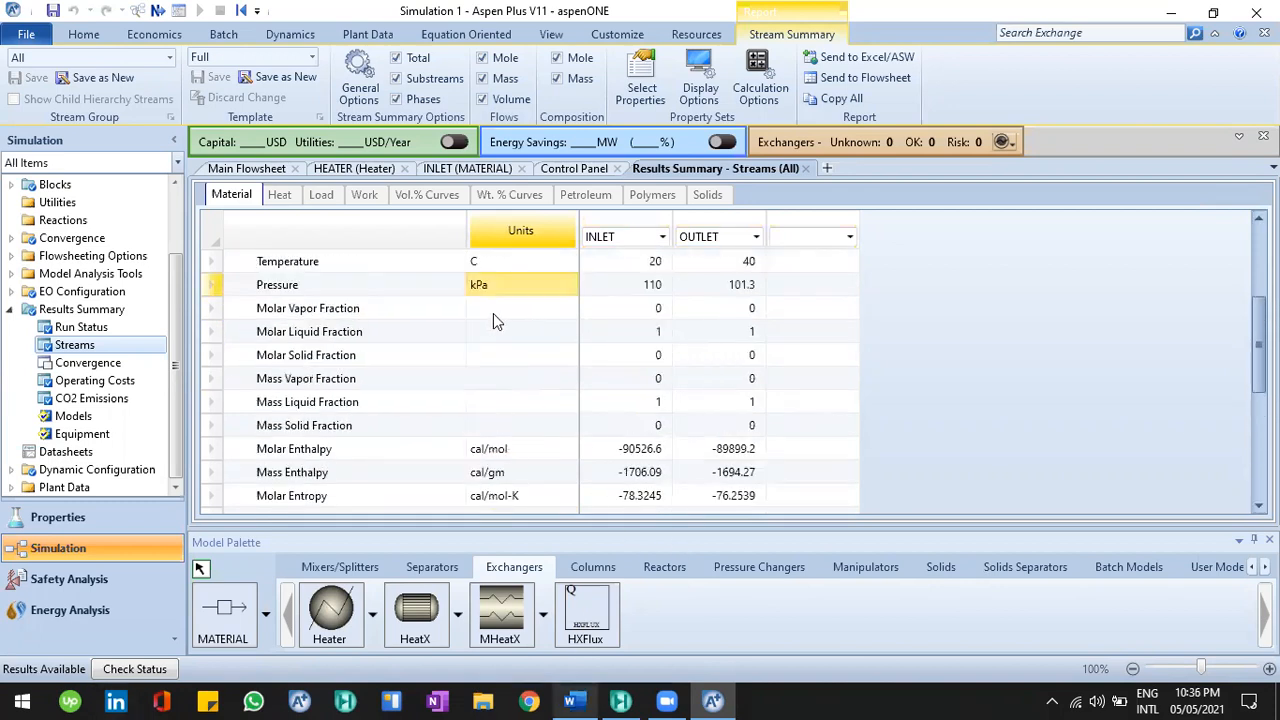
scroll(493, 320, "up", 3)
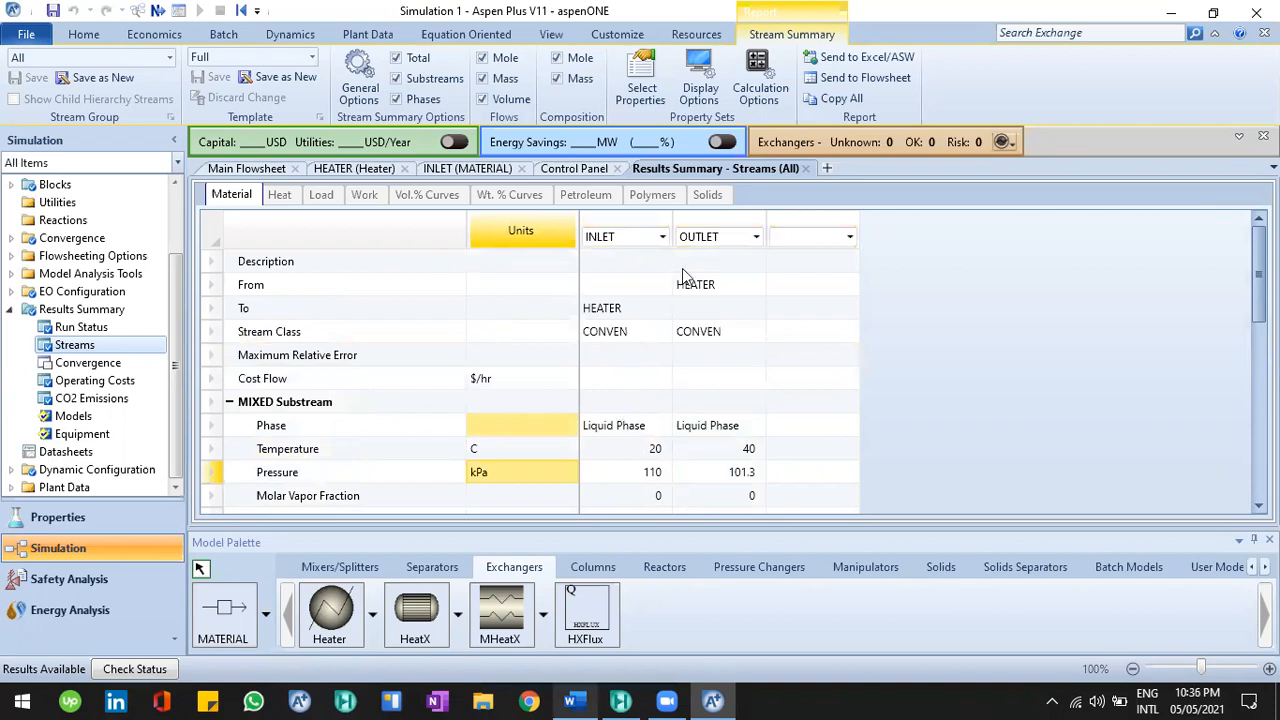
scroll(720, 385, "down", 1)
scroll(715, 374, "down", 1)
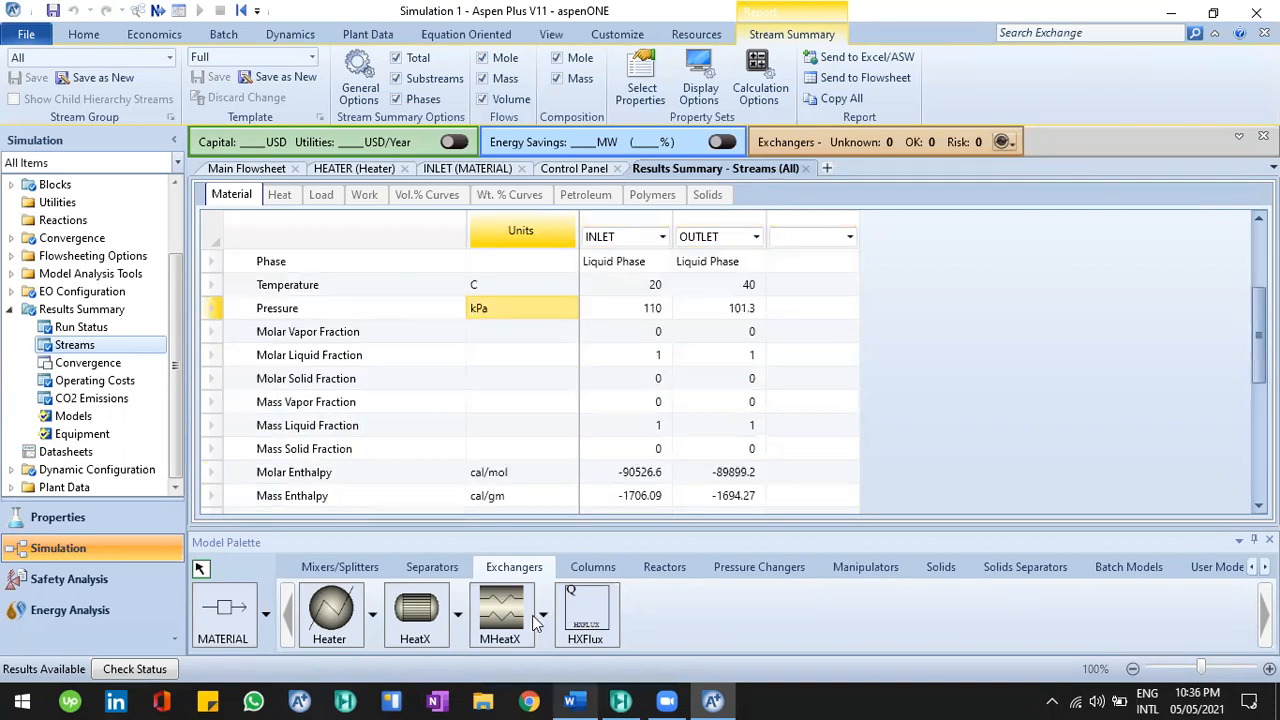
Step: Switch to the Word document and reread the heat requirement question in Example 1
key("alt+Tab")
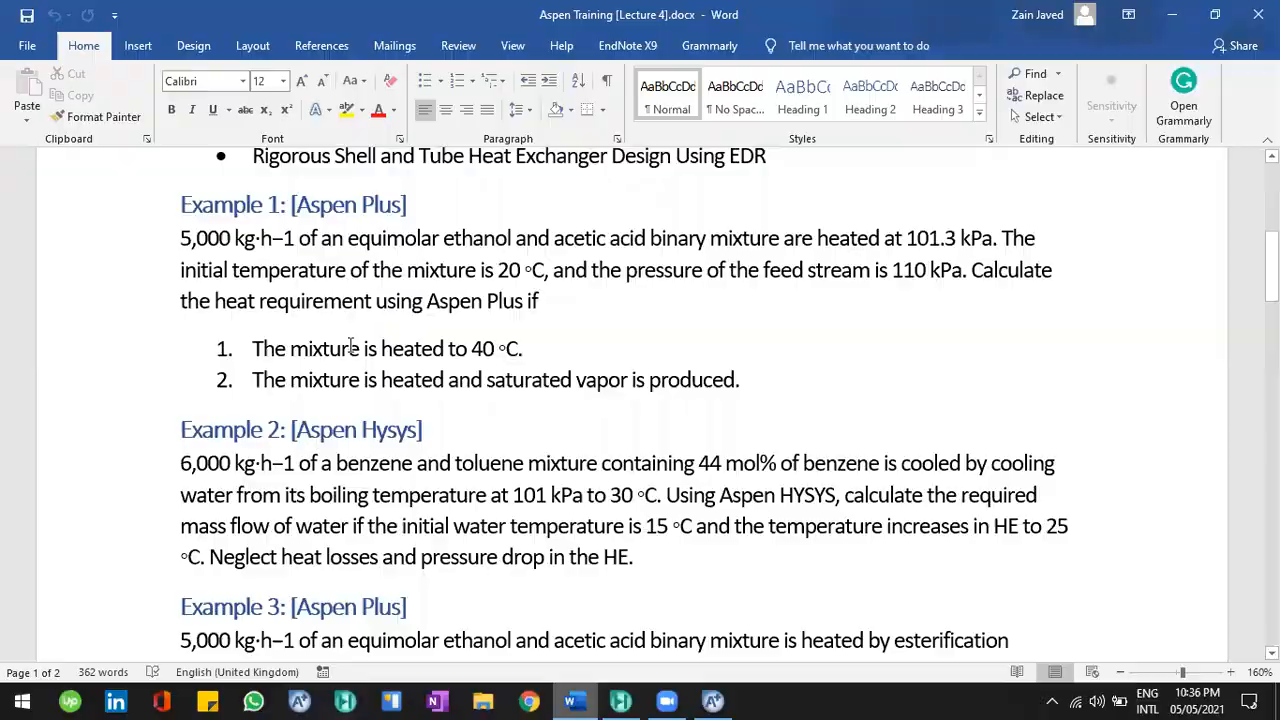
left_click(470, 307, "shift")
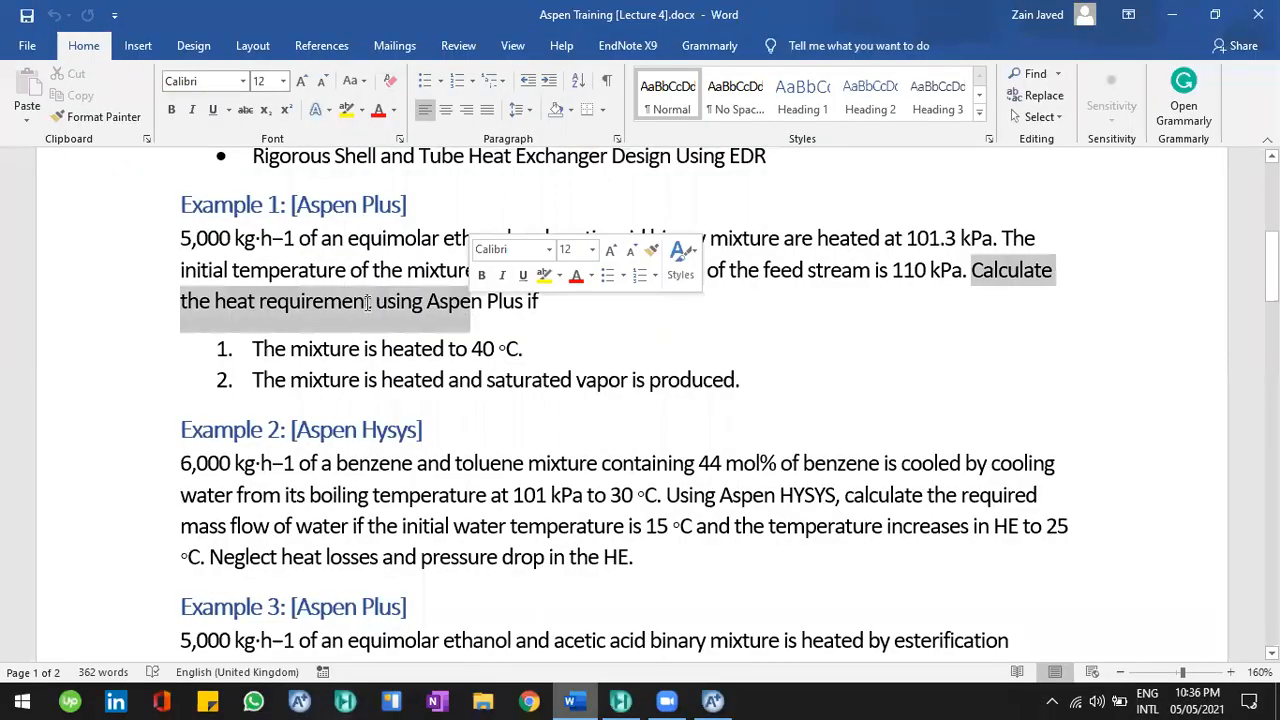
left_click(369, 303)
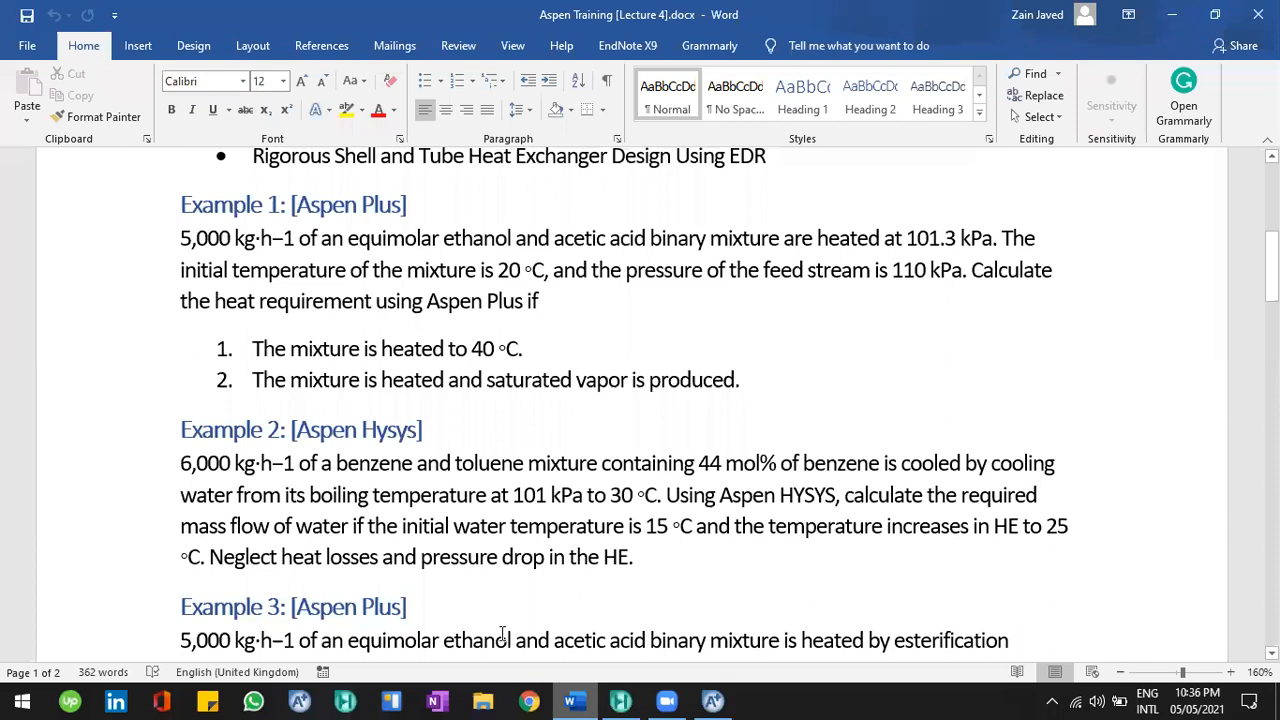
Step: Switch back to Aspen Plus and inspect the HEATER block with its inlet and outlet connections on the main flowsheet
left_click(713, 701)
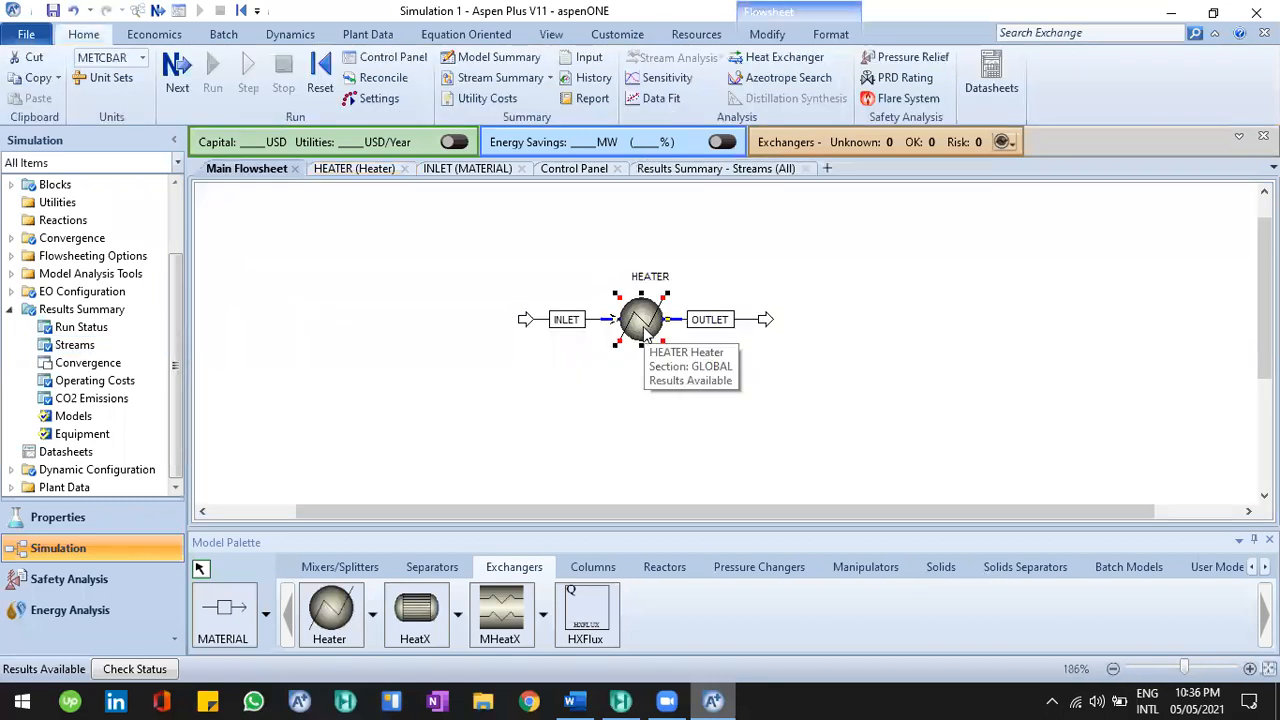
left_click(613, 318)
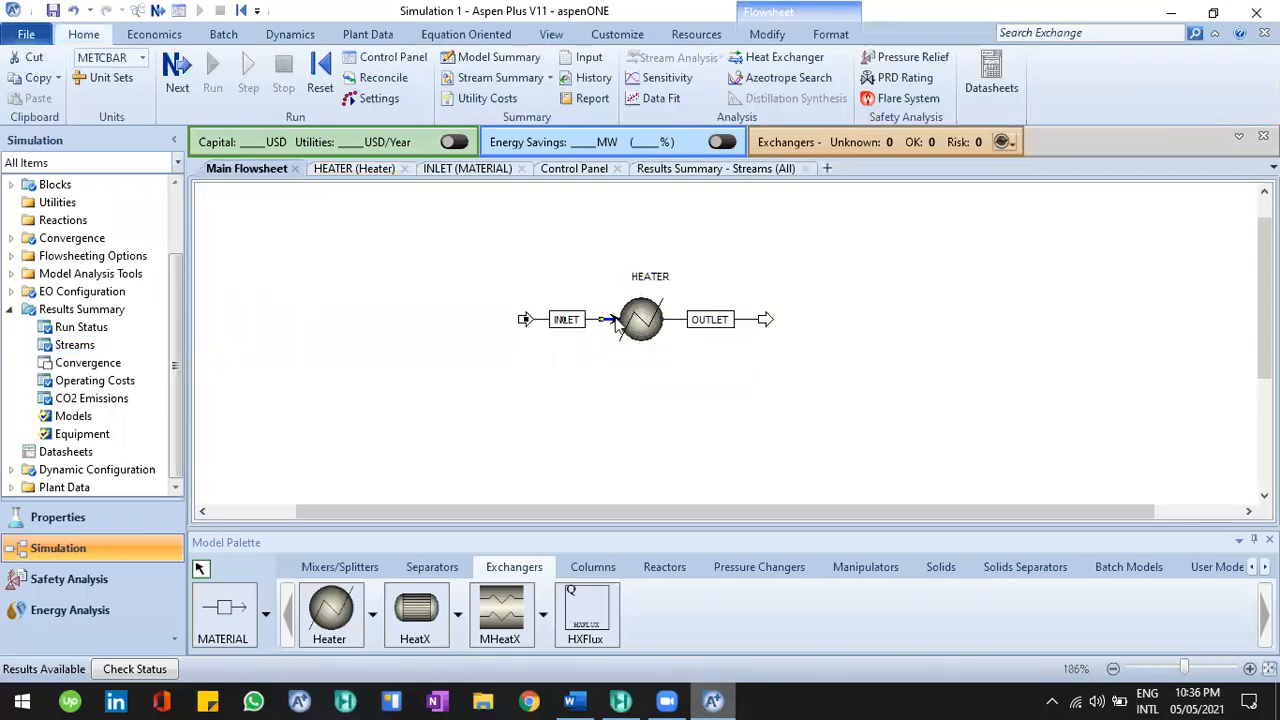
left_click(674, 320)
left_click(672, 347)
left_click(653, 327)
Step: Check the remaining rows of the stream results for a heat requirement and return to the INLET stream on the main flowsheet
left_click(666, 172)
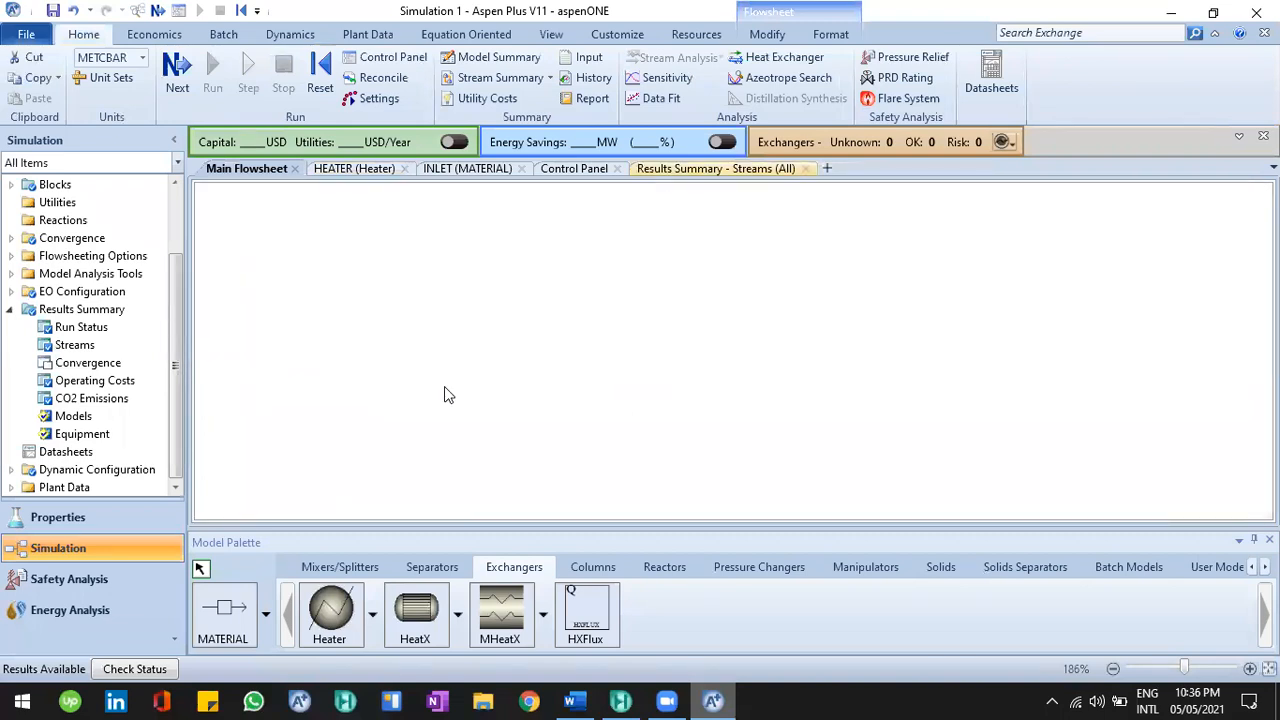
scroll(455, 385, "down", 5)
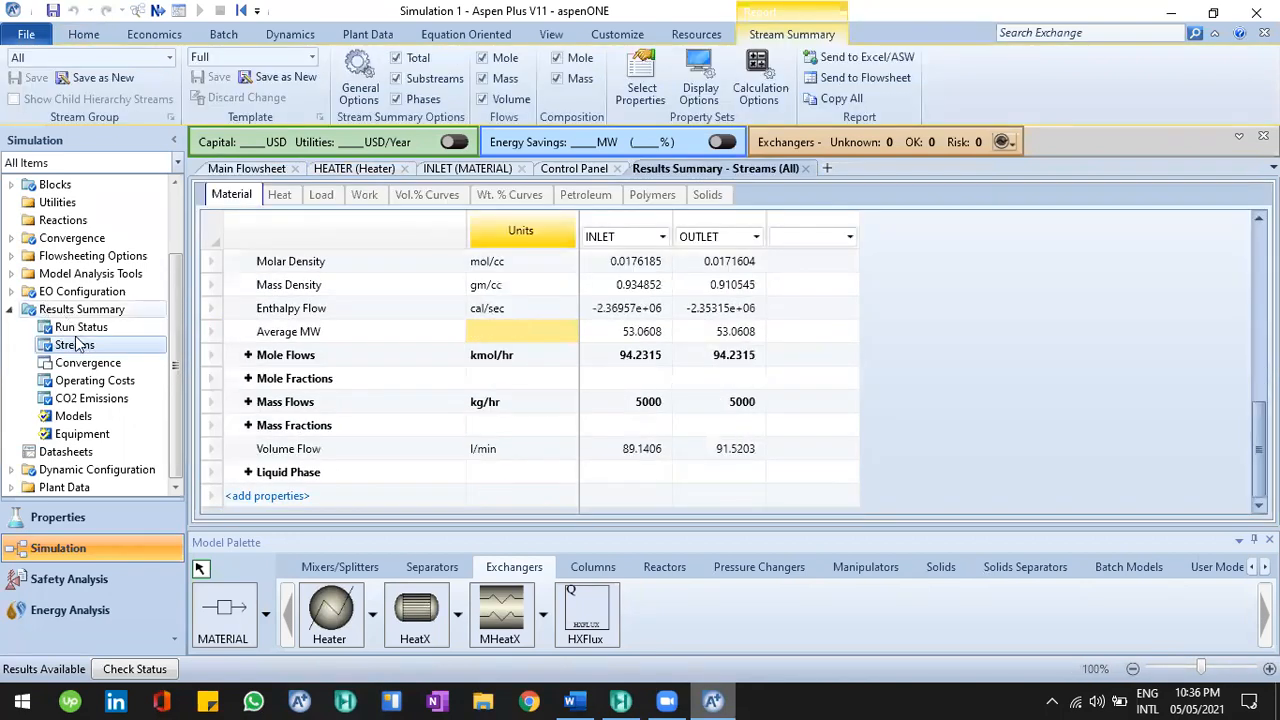
left_click(258, 170)
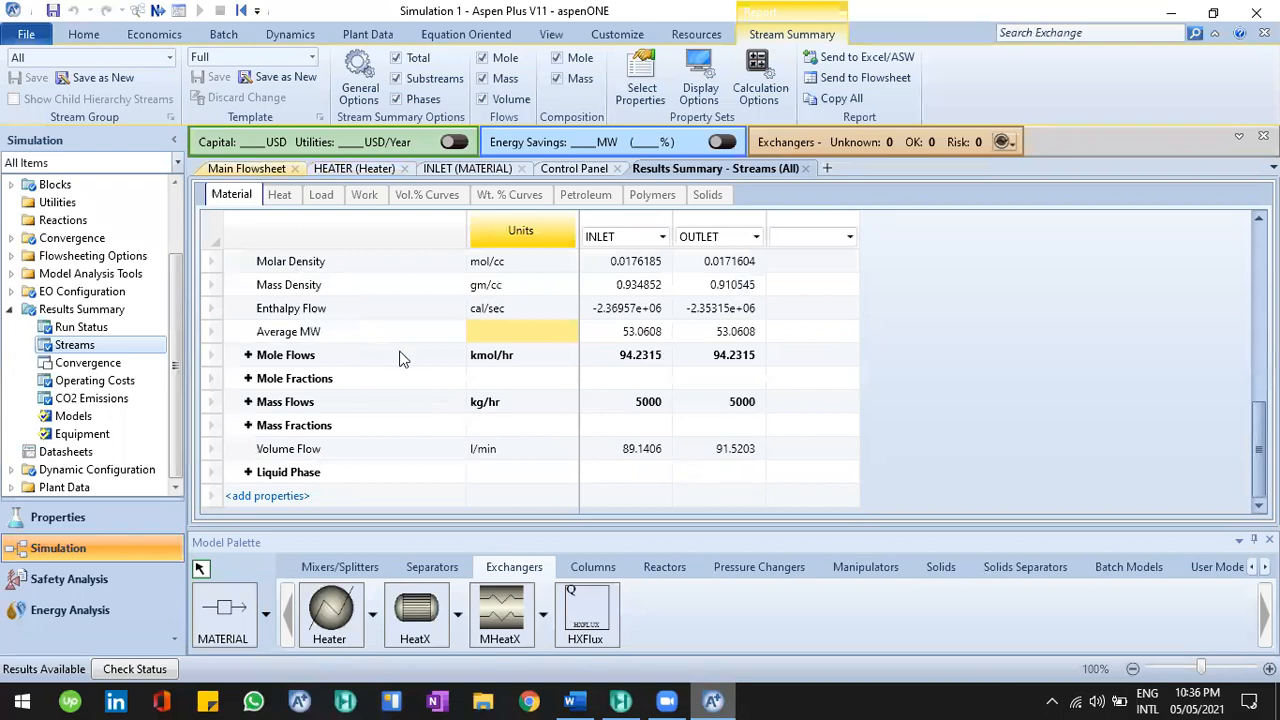
left_click(537, 321)
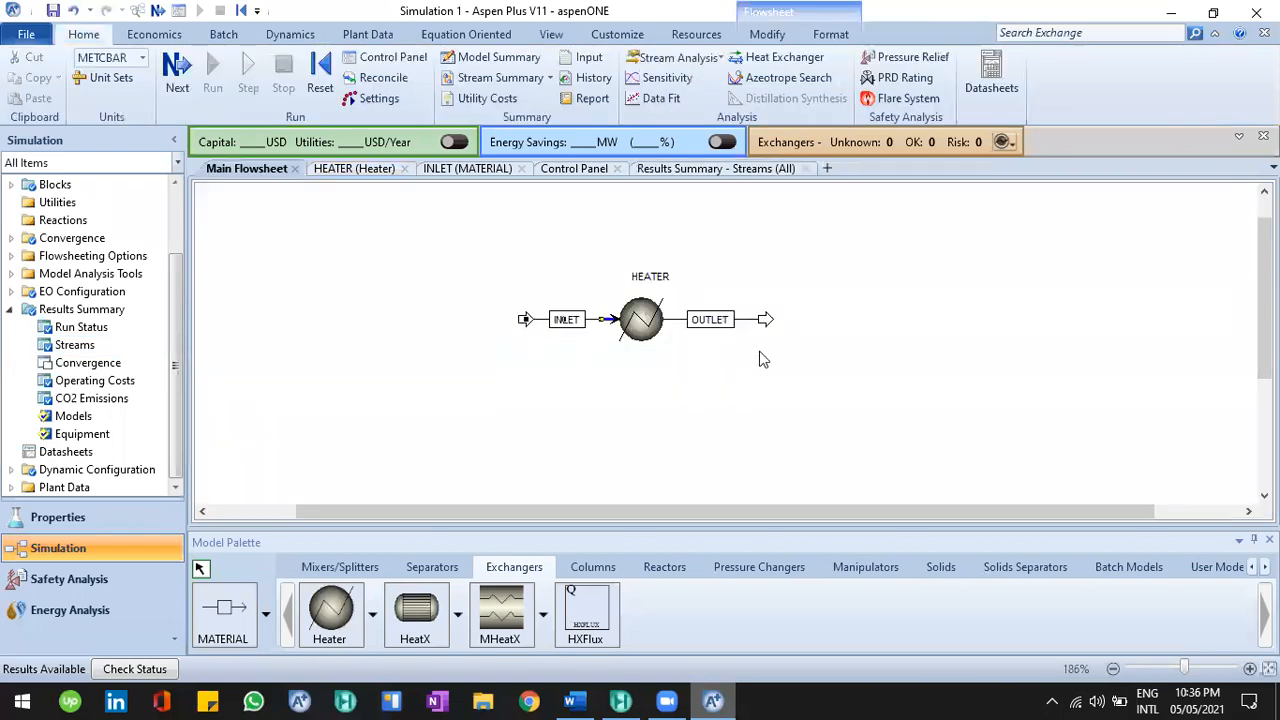
Step: Open the Results of the HEATER block
left_click(643, 322)
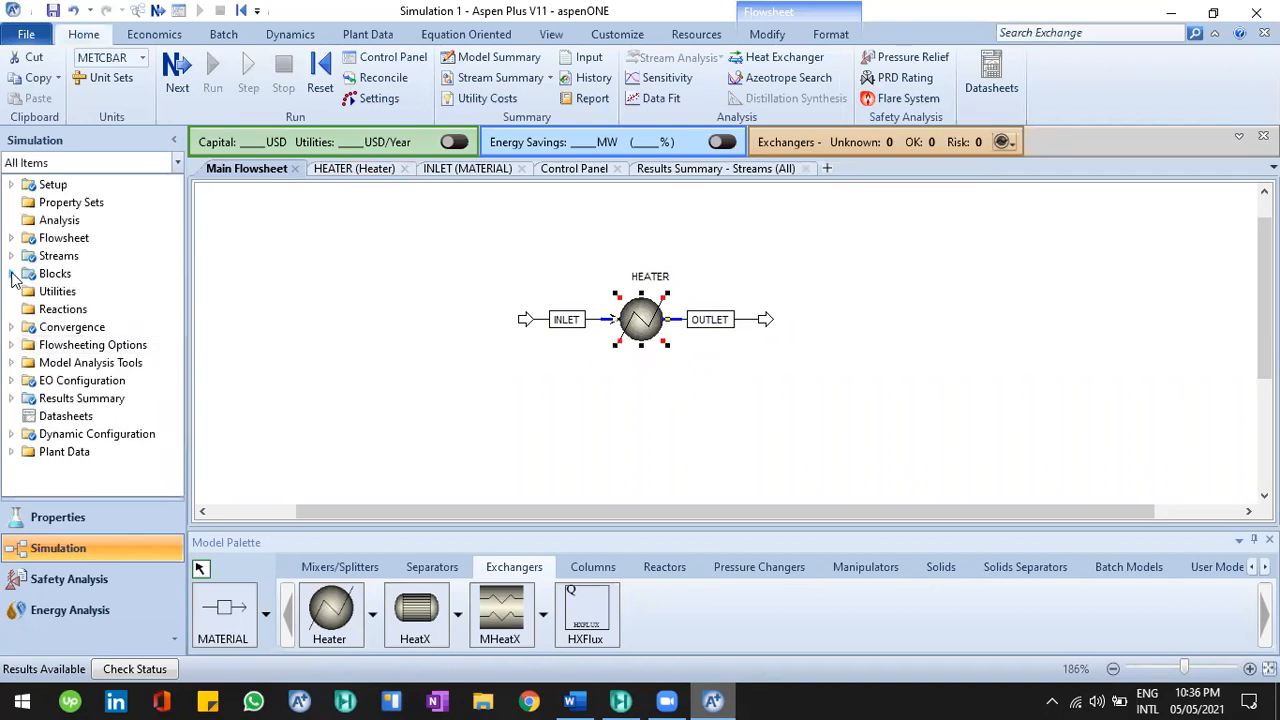
left_click(12, 276)
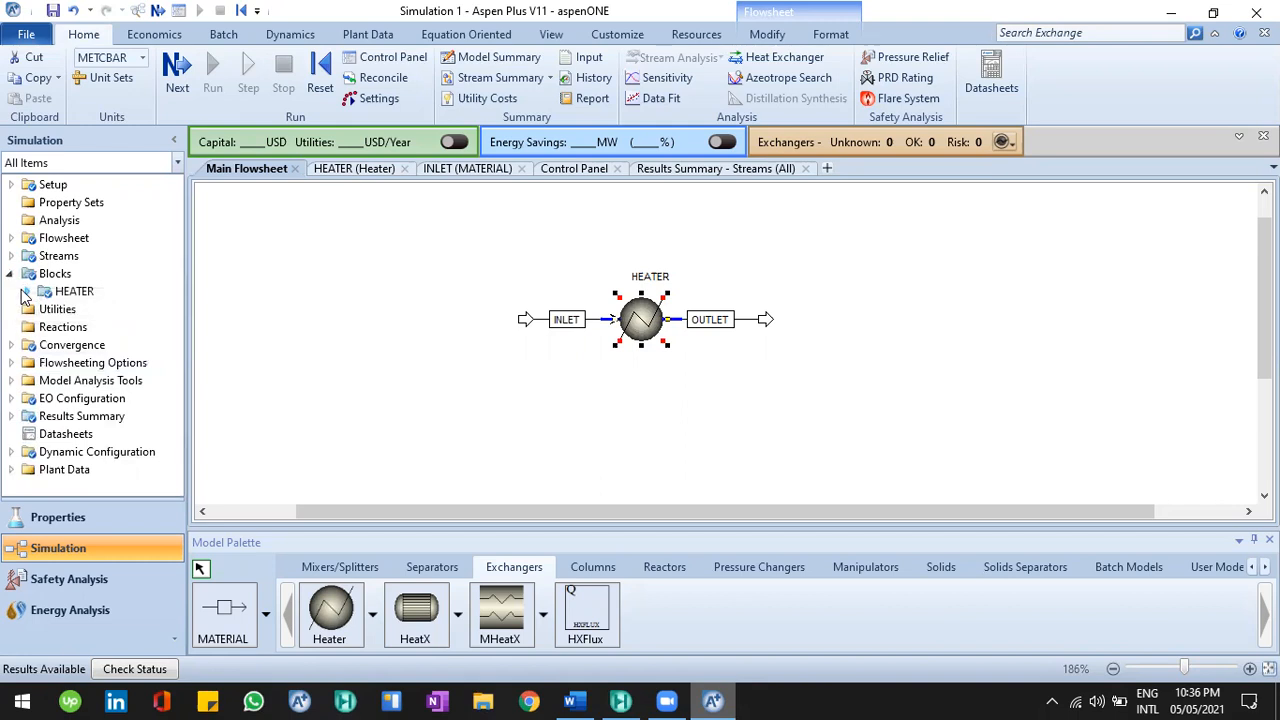
left_click(30, 294)
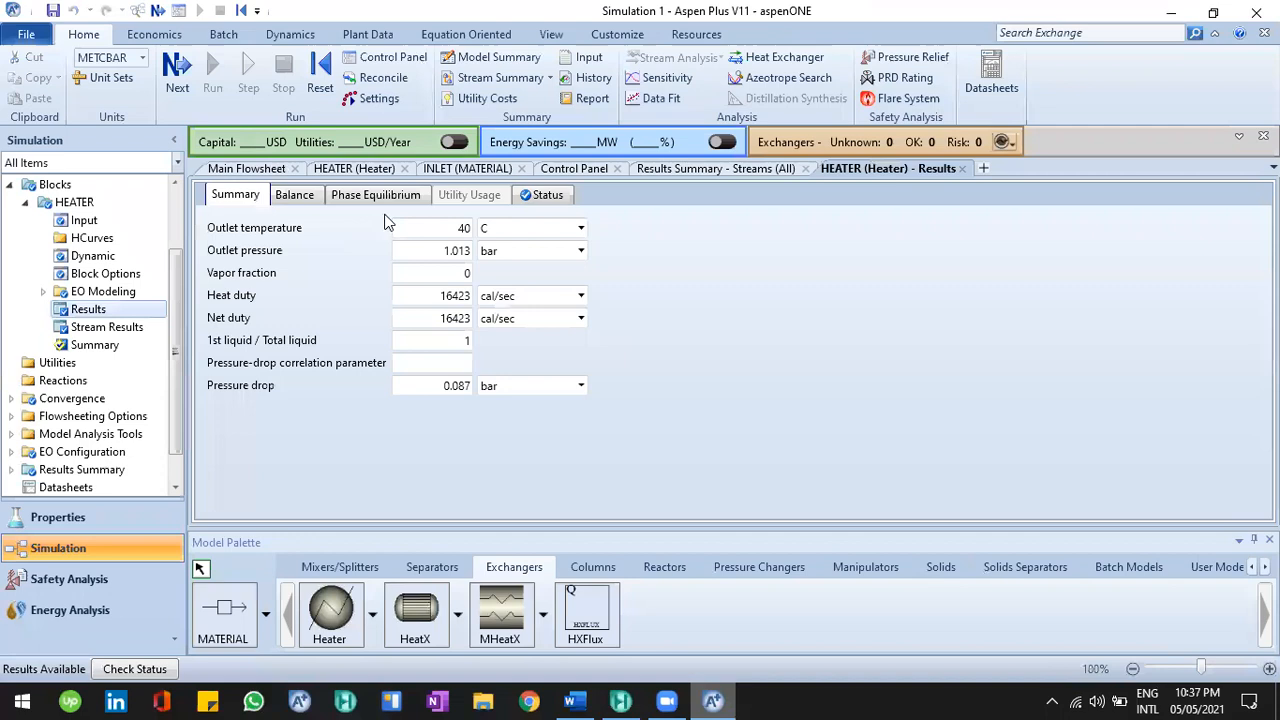
Step: Check the outlet temperature, outlet pressure and vapor fraction in the heater's results summary
left_click(432, 226)
left_click(457, 248)
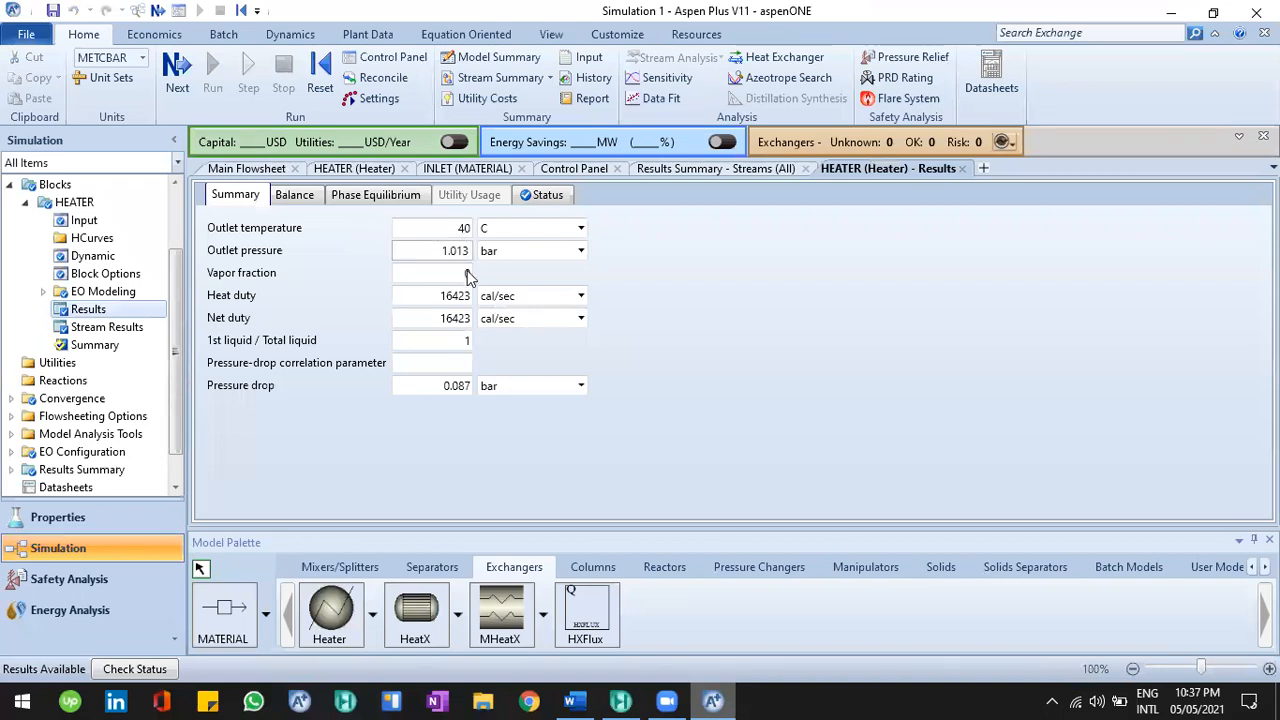
left_click(468, 274)
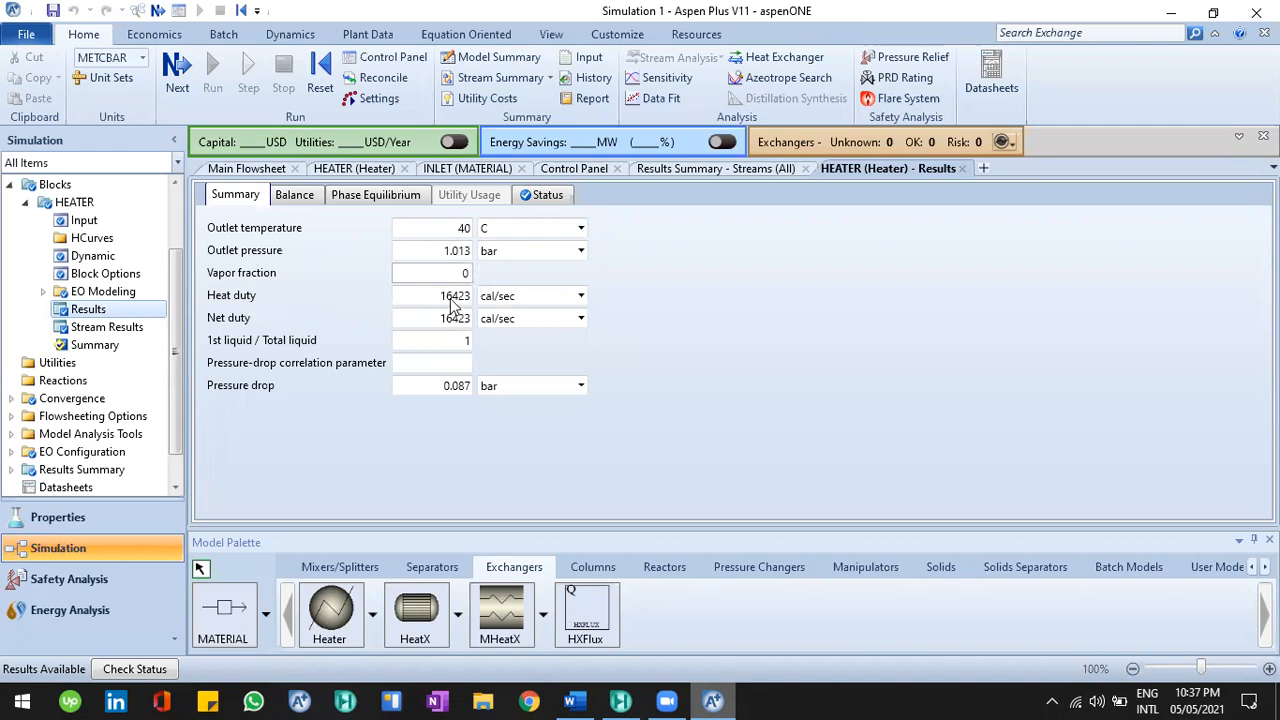
Step: Set the units of the heater's heat duty and net duty to kW
left_click(450, 297)
left_click(540, 297)
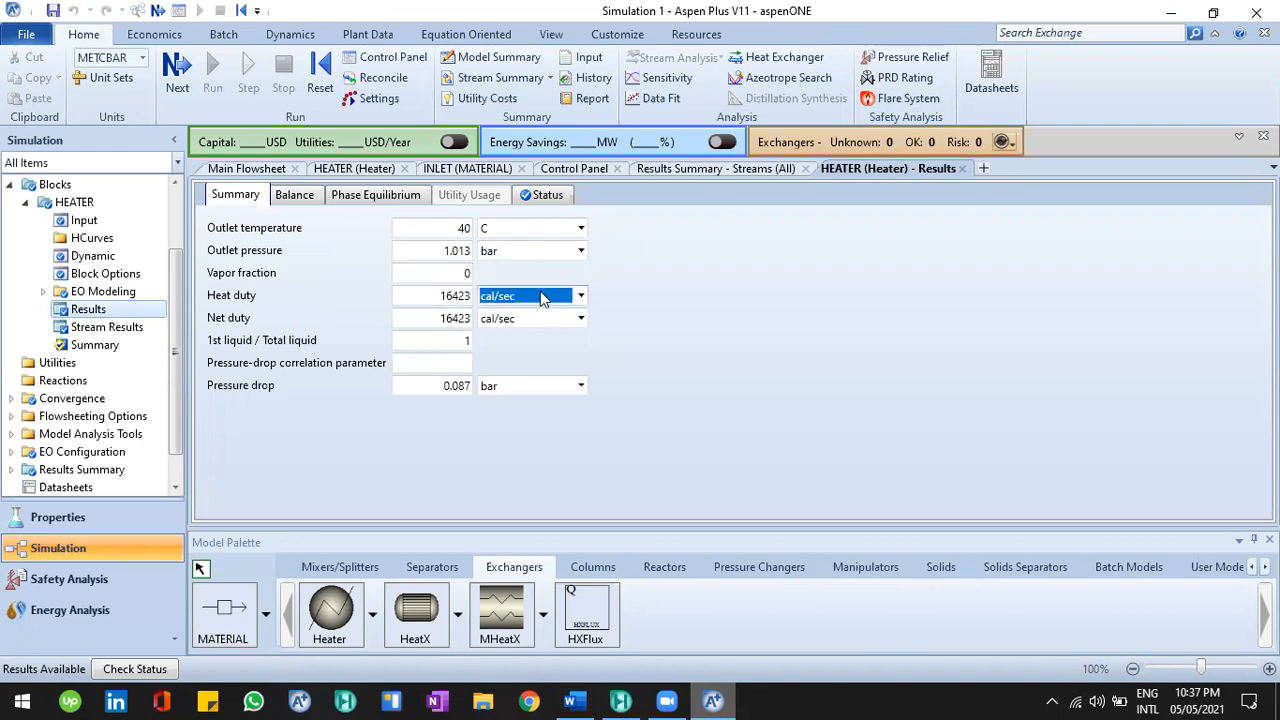
left_click(580, 296)
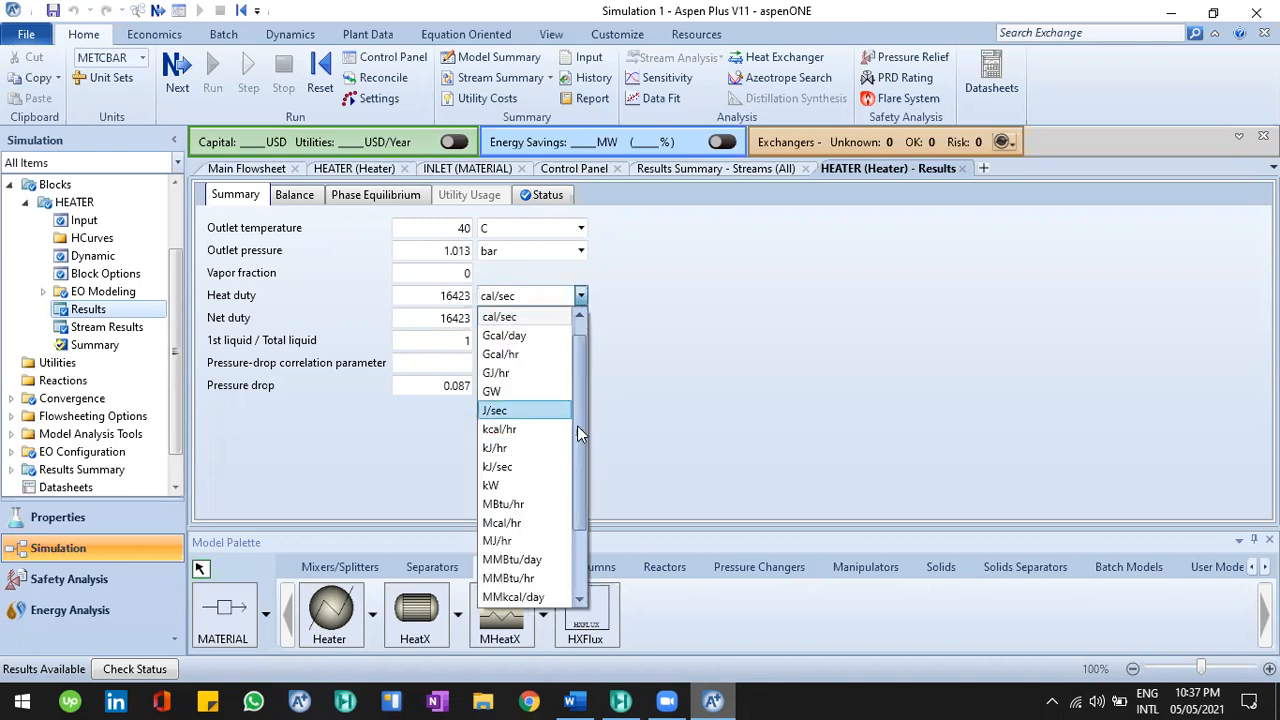
scroll(577, 425, "down", 1)
left_click(492, 447)
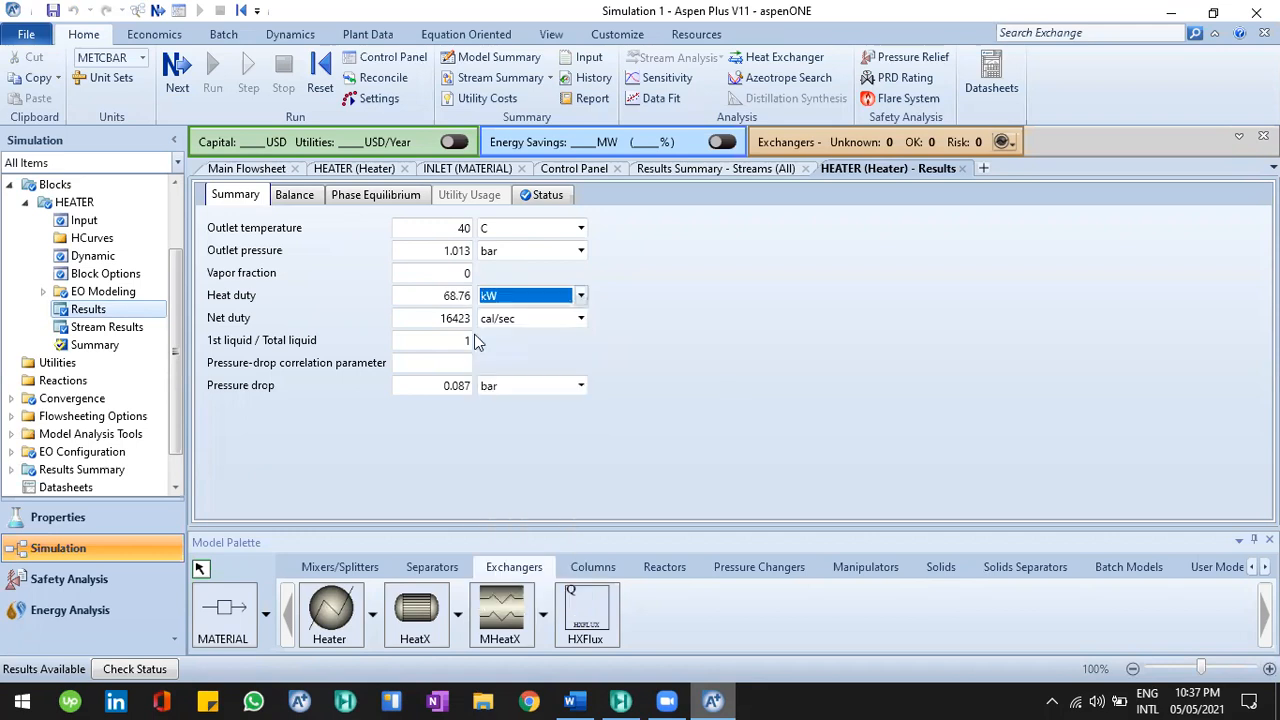
left_click(548, 324)
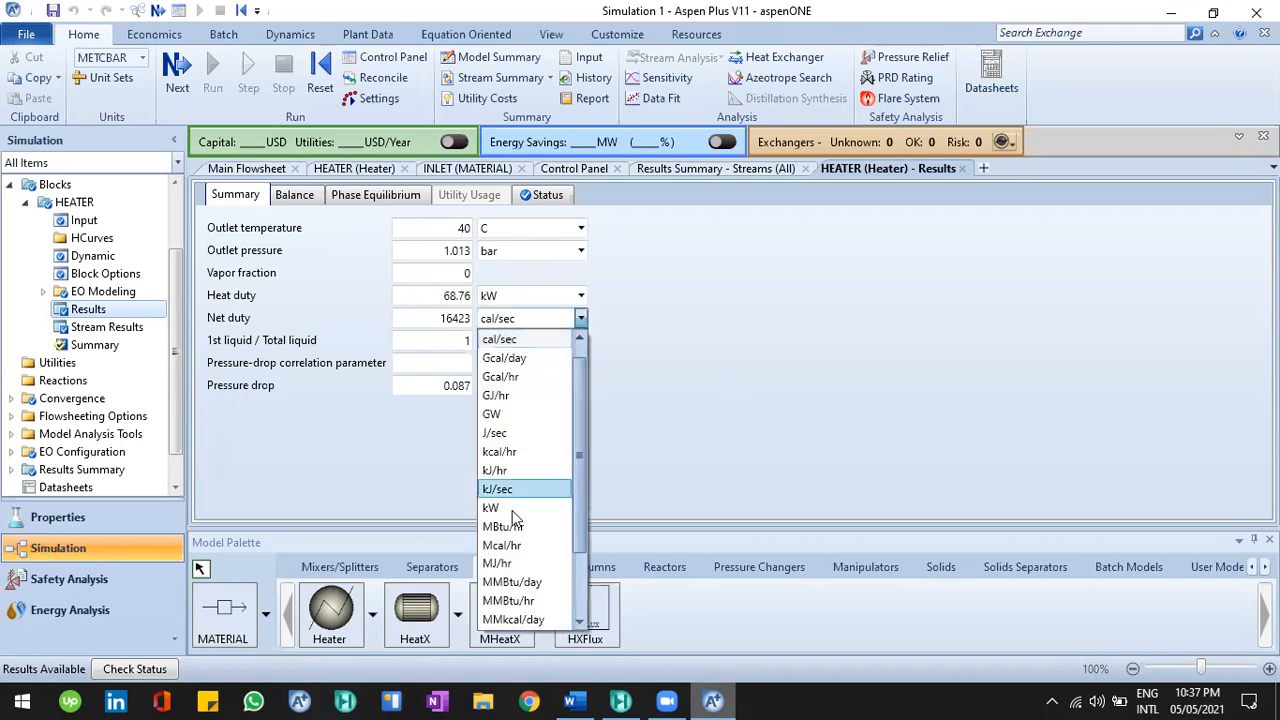
left_click(512, 508)
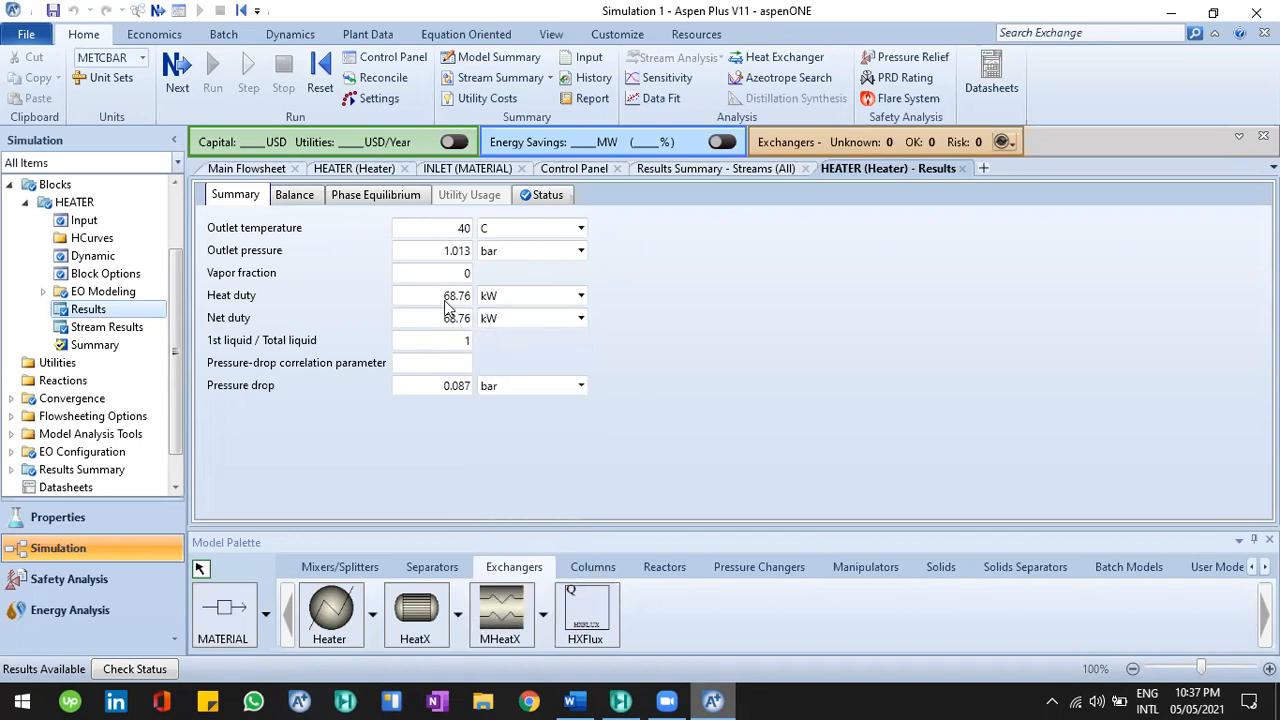
Step: Return to the main flowsheet and review the path from the INLET stream through the HEATER block to the OUTLET stream
left_click(262, 174)
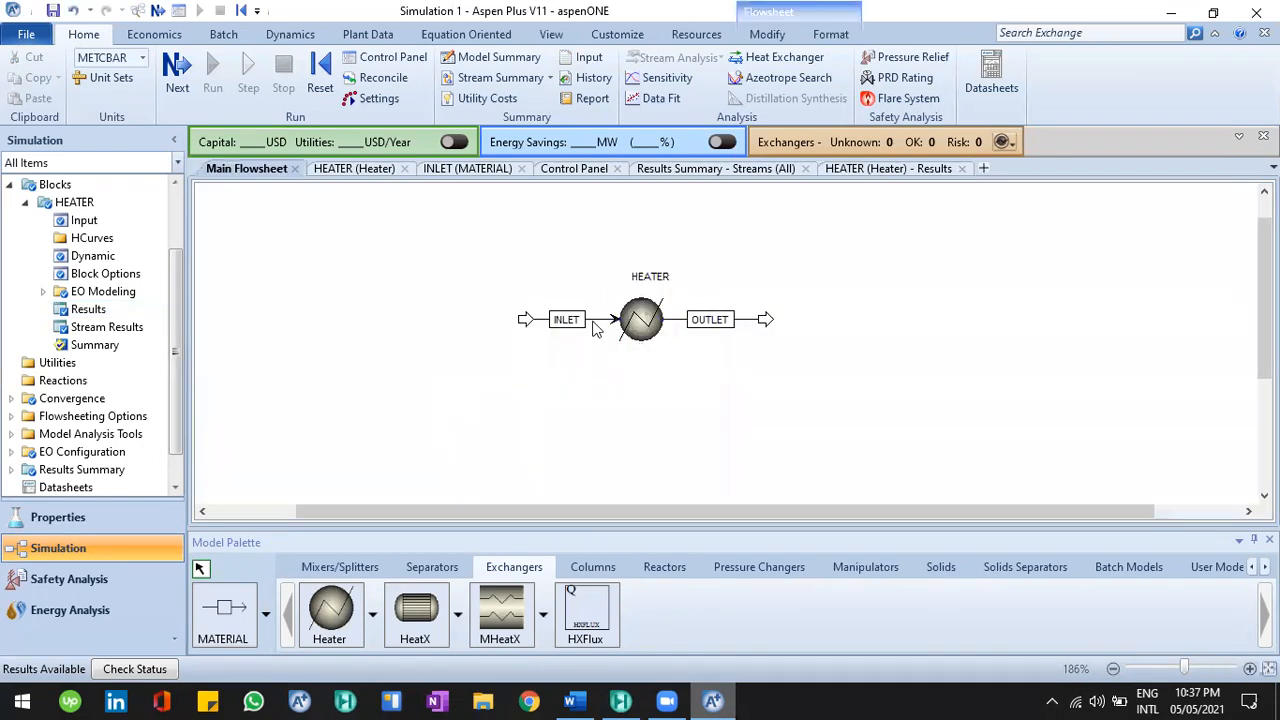
left_click(592, 325)
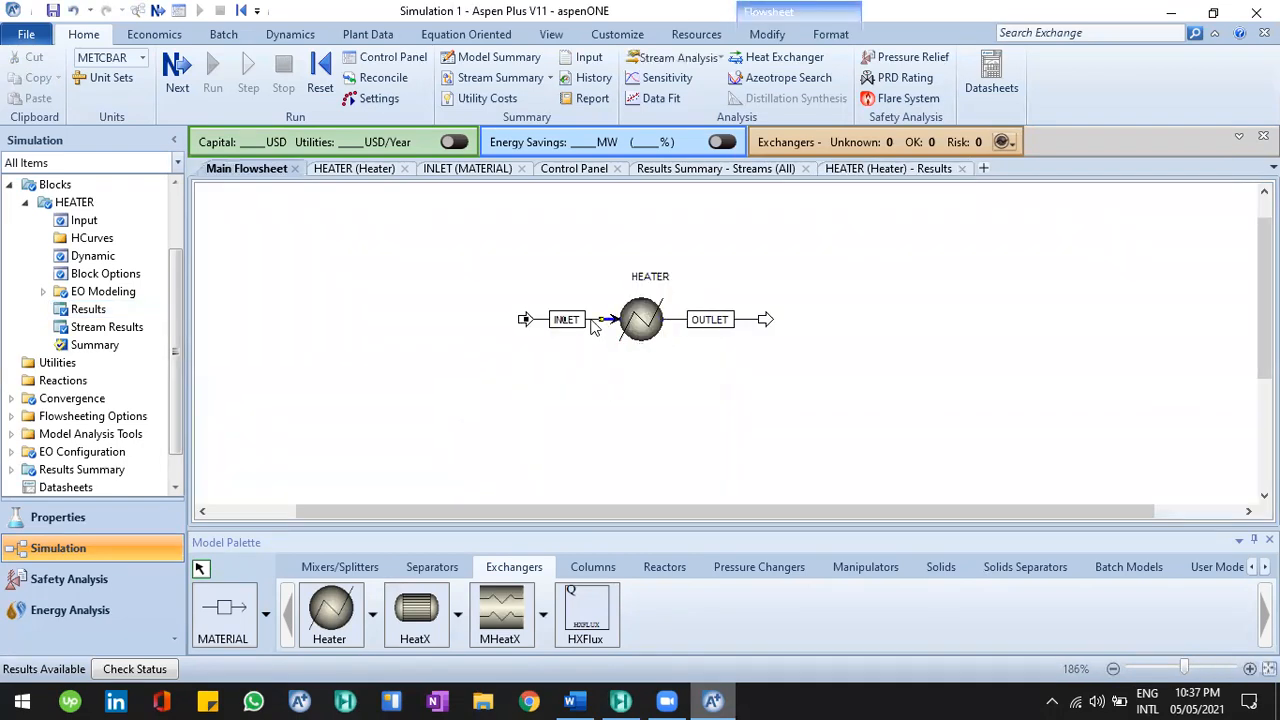
left_click(645, 330)
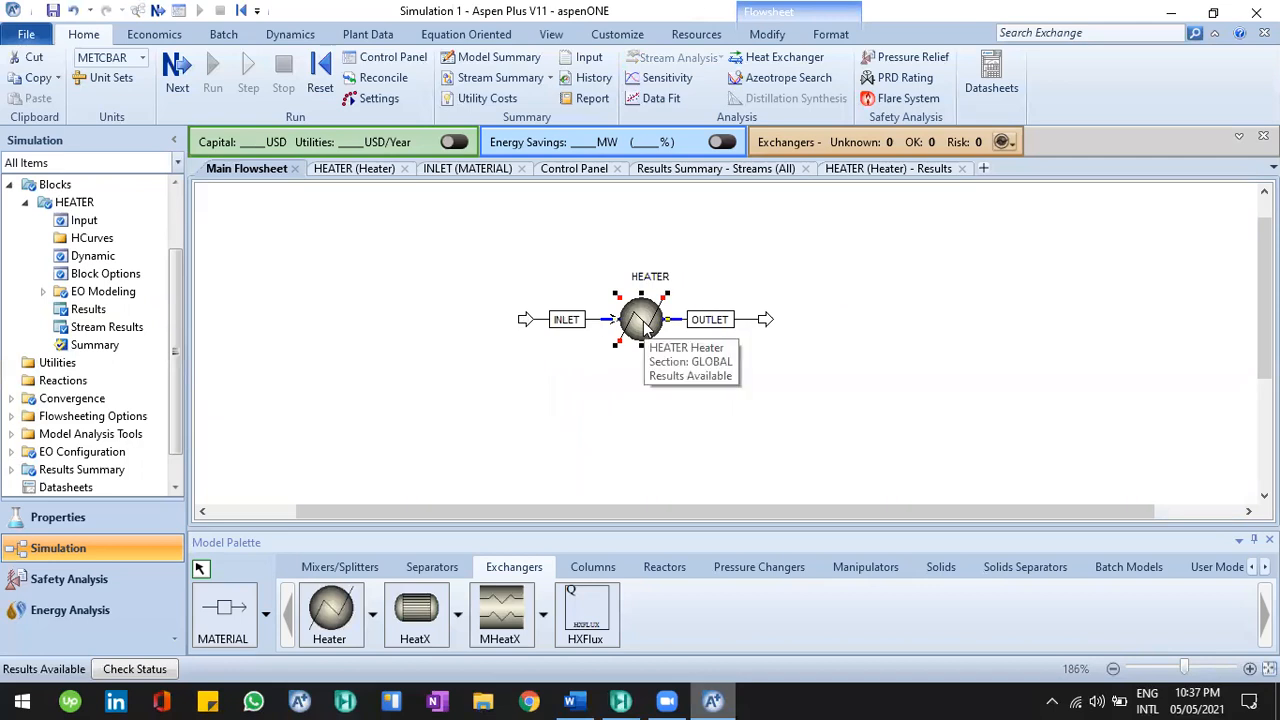
left_click(733, 336)
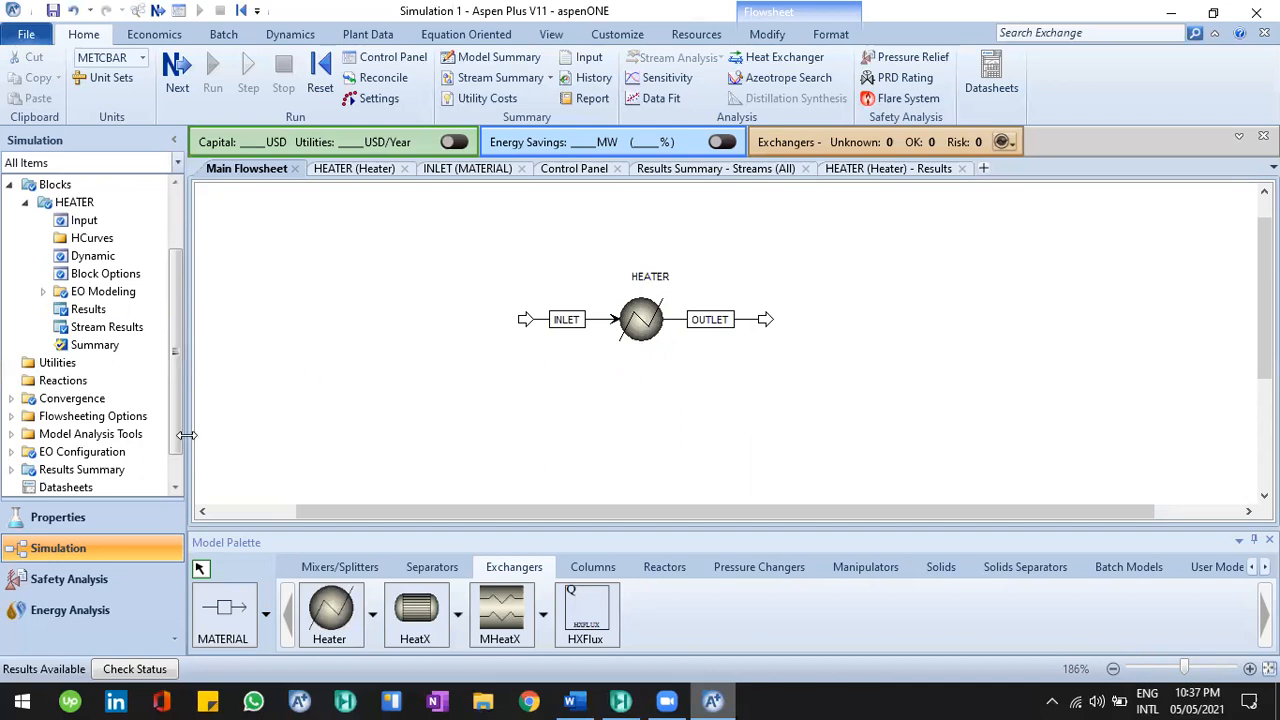
scroll(175, 440, "down", 1)
scroll(175, 430, "down", 2)
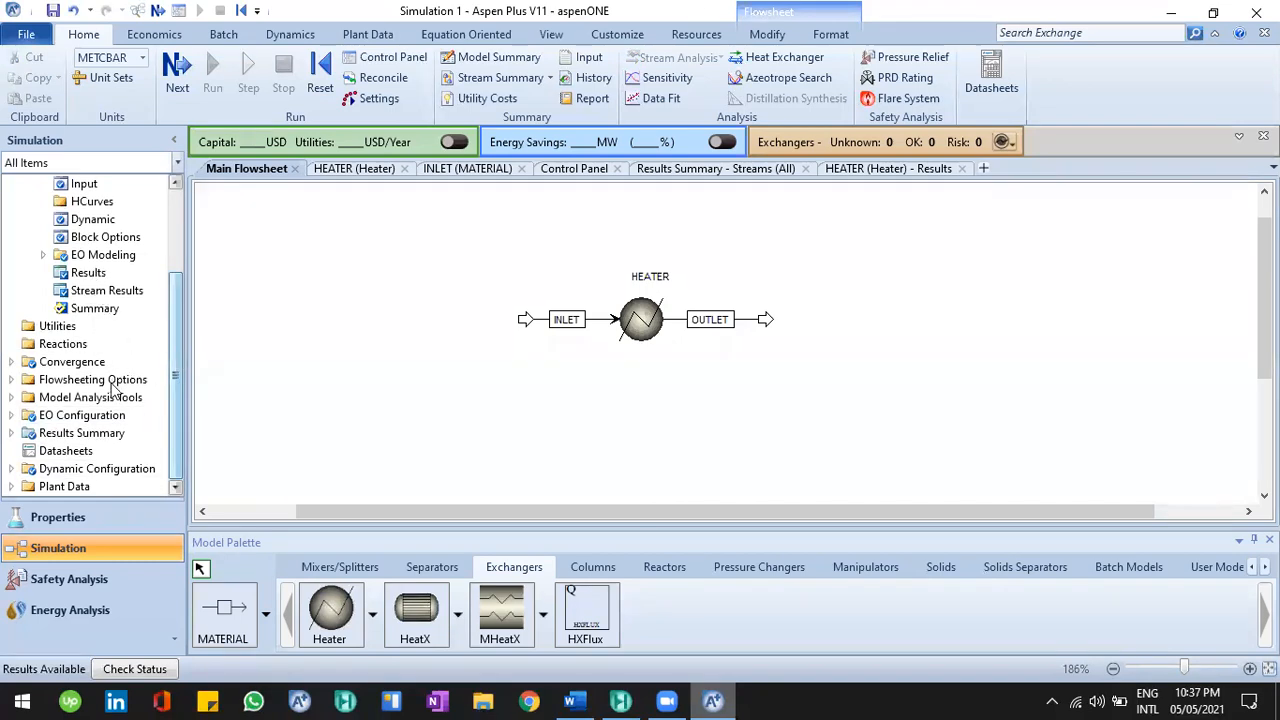
Step: Open the Models results summary and review the HEATER block's specified and calculated values
scroll(50, 250, "up", 2)
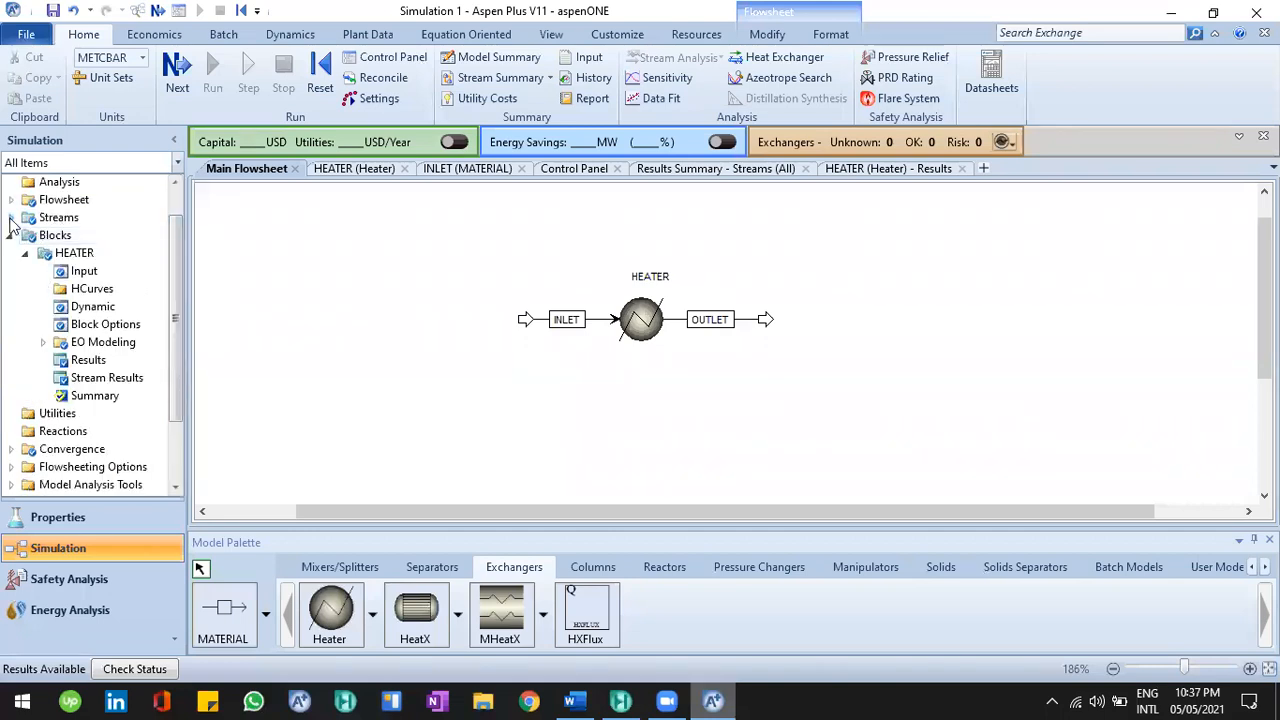
left_click(11, 218)
left_click(11, 218)
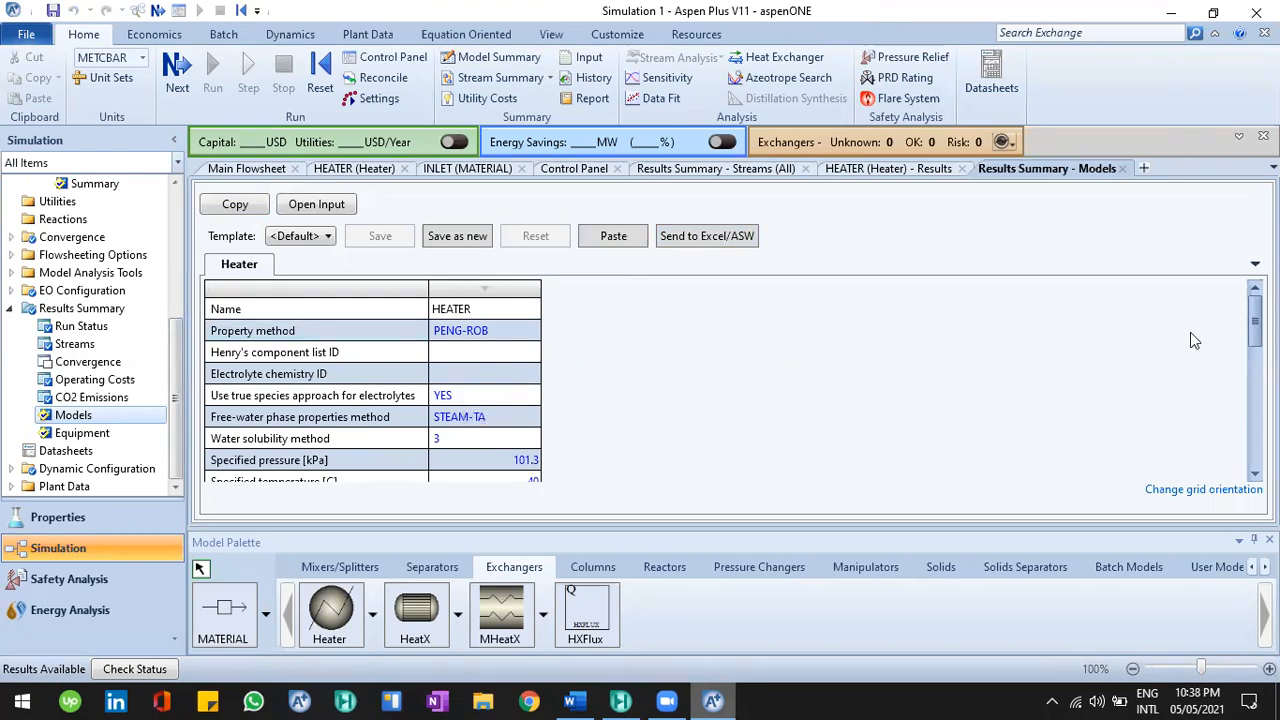
scroll(373, 380, "down", 1)
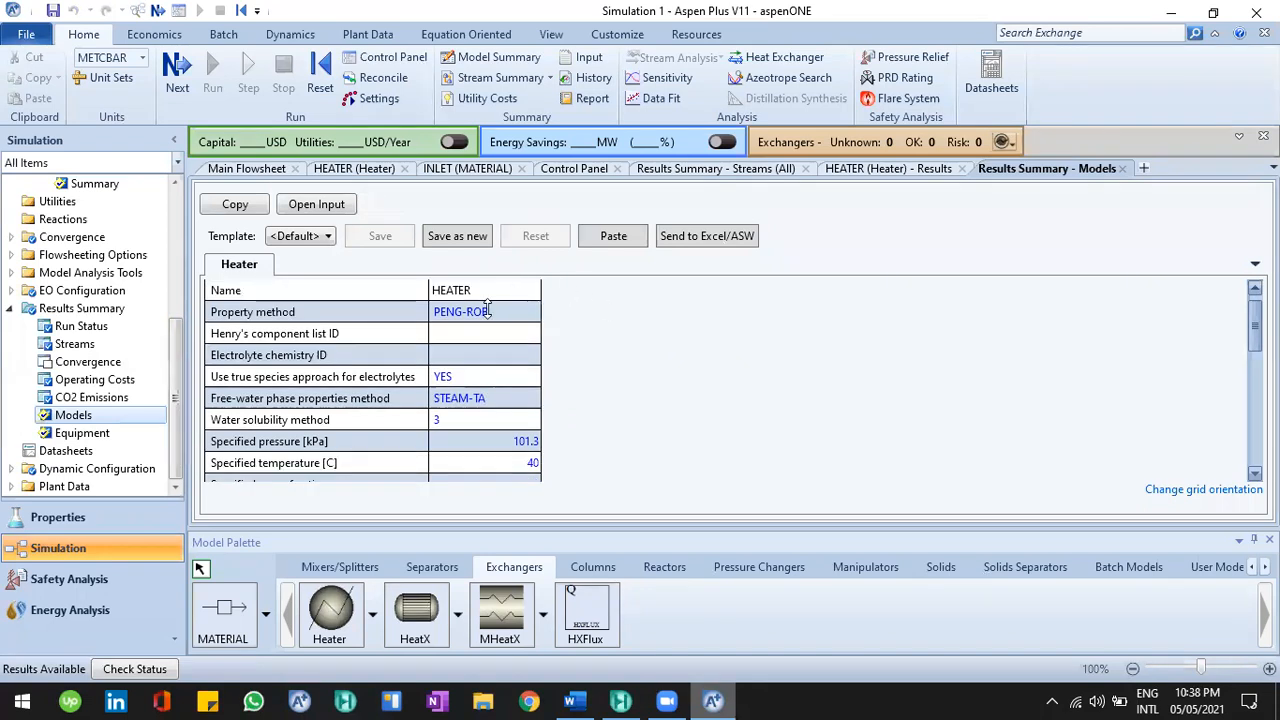
scroll(590, 365, "up", 1)
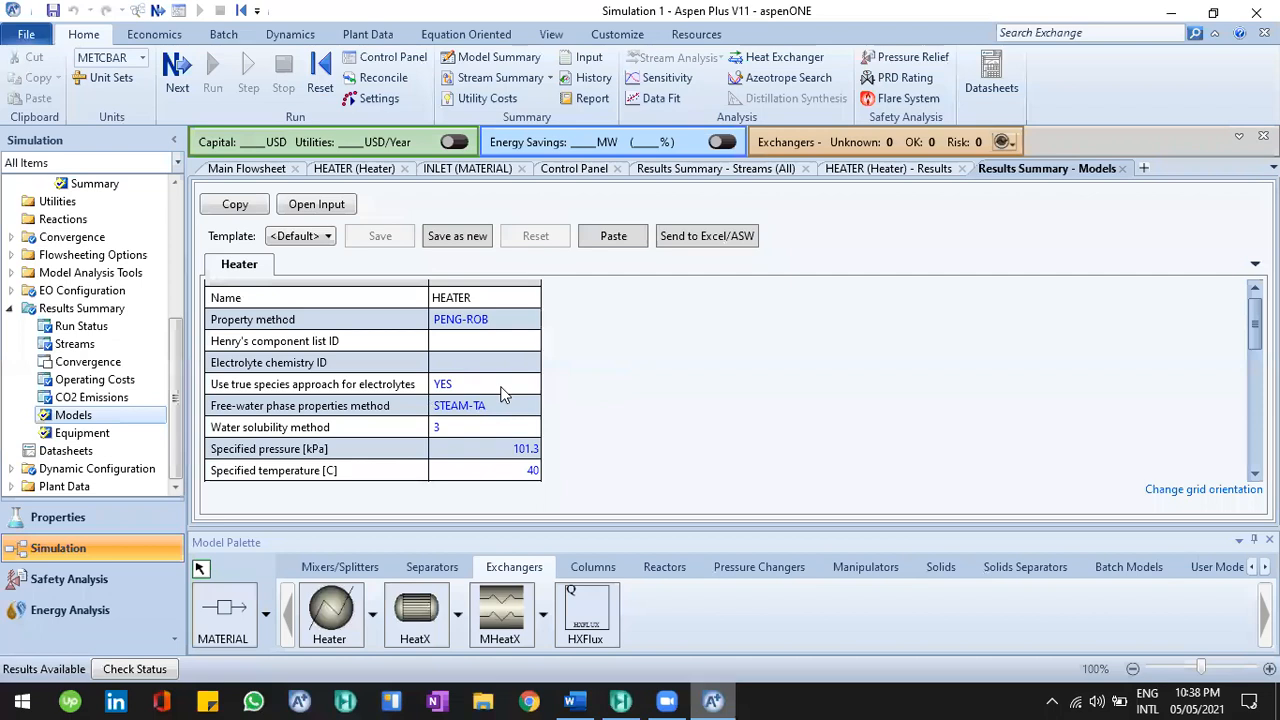
scroll(525, 418, "down", 1)
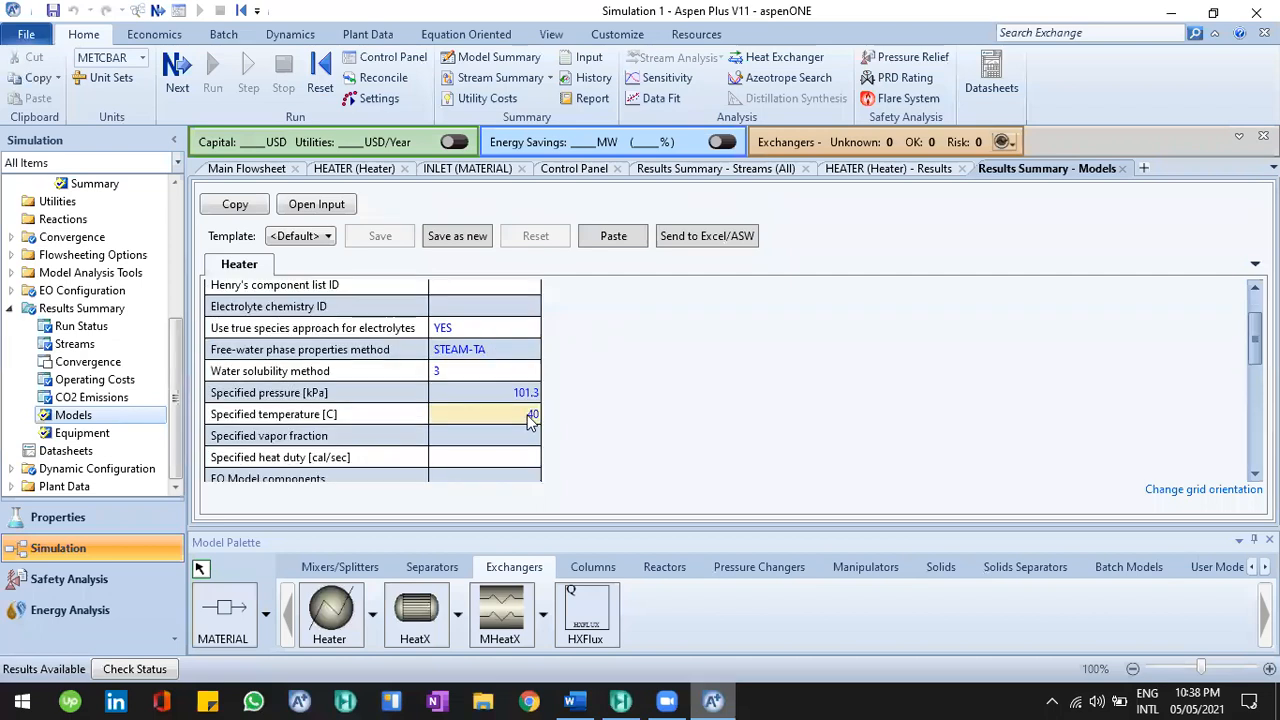
scroll(530, 420, "down", 2)
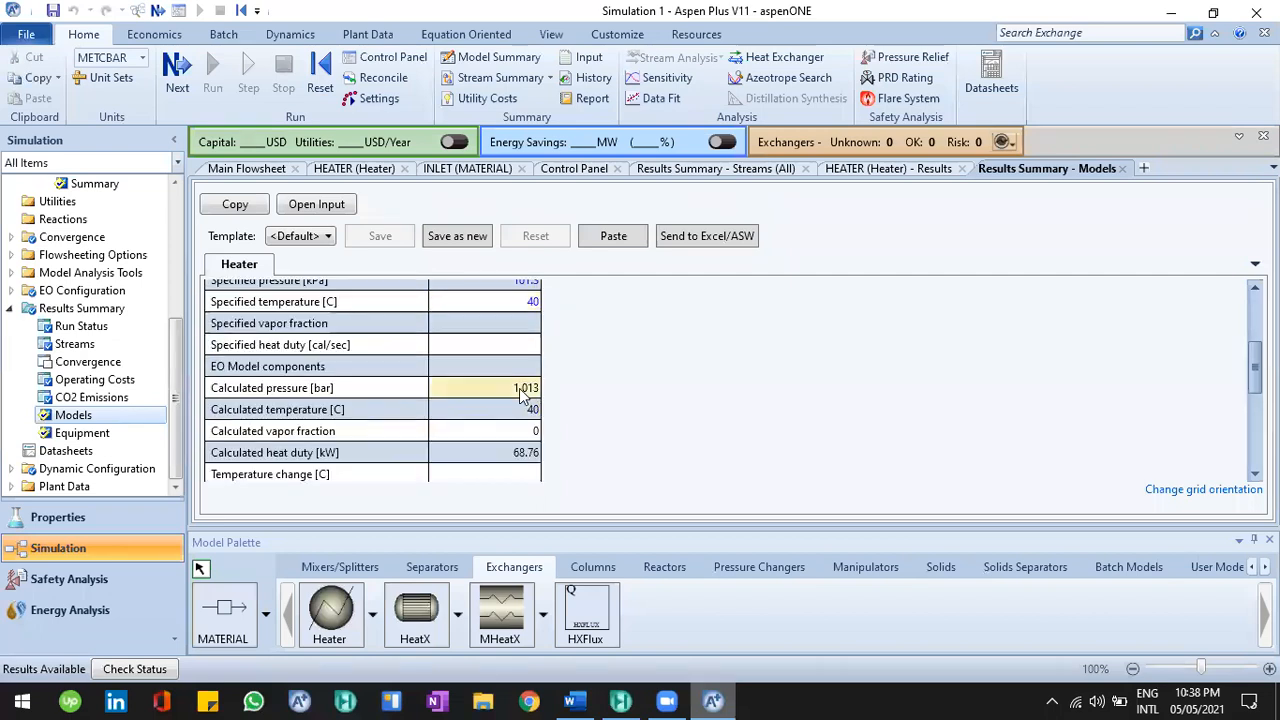
scroll(522, 397, "down", 1)
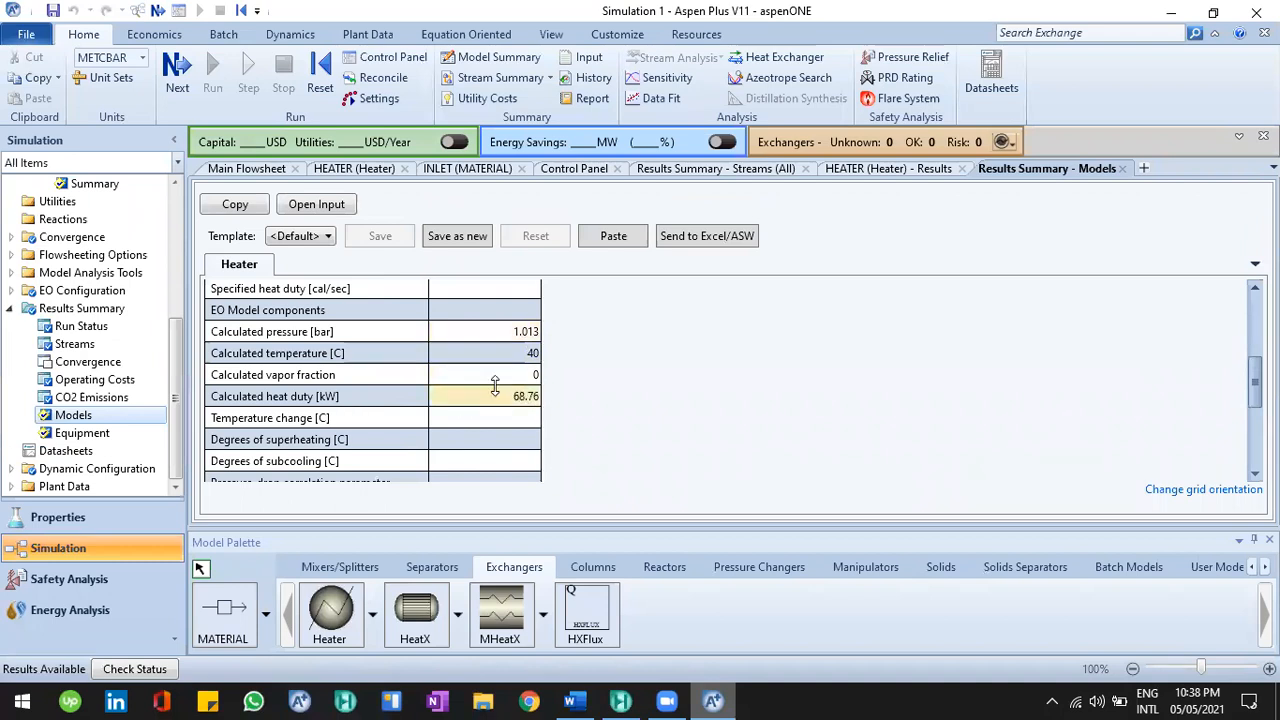
scroll(520, 405, "down", 4)
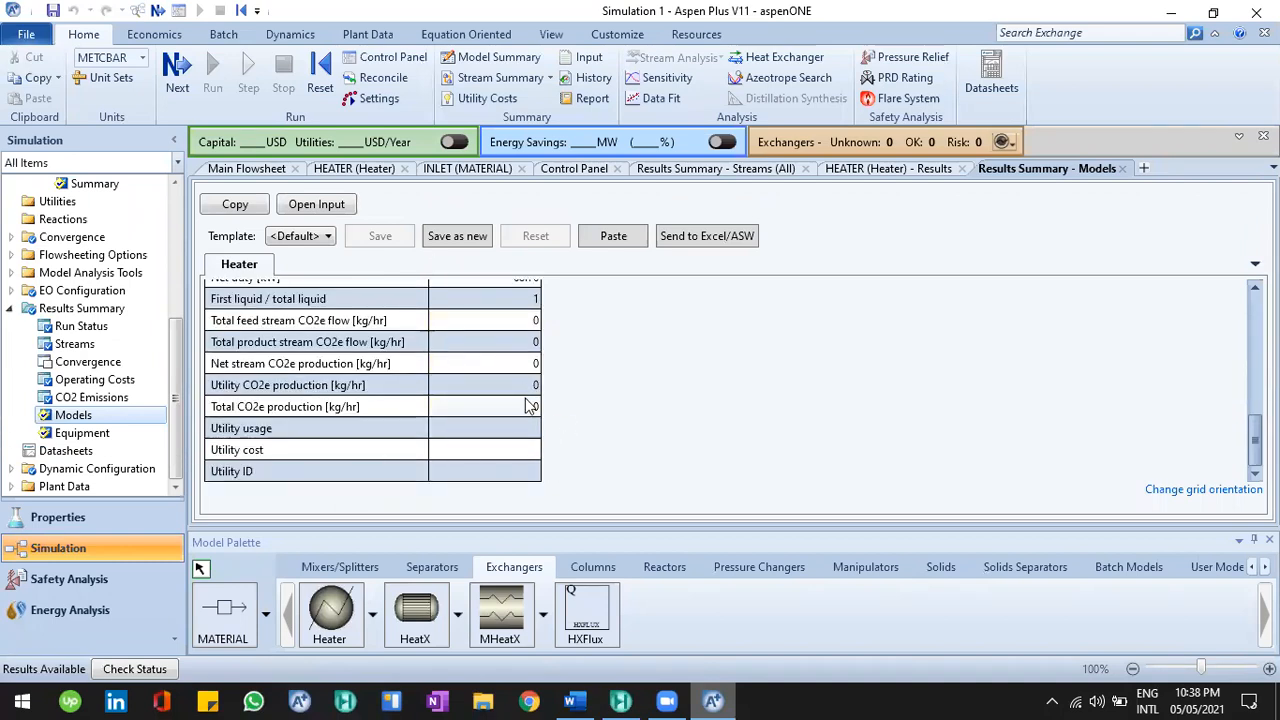
scroll(646, 278, "up", 5)
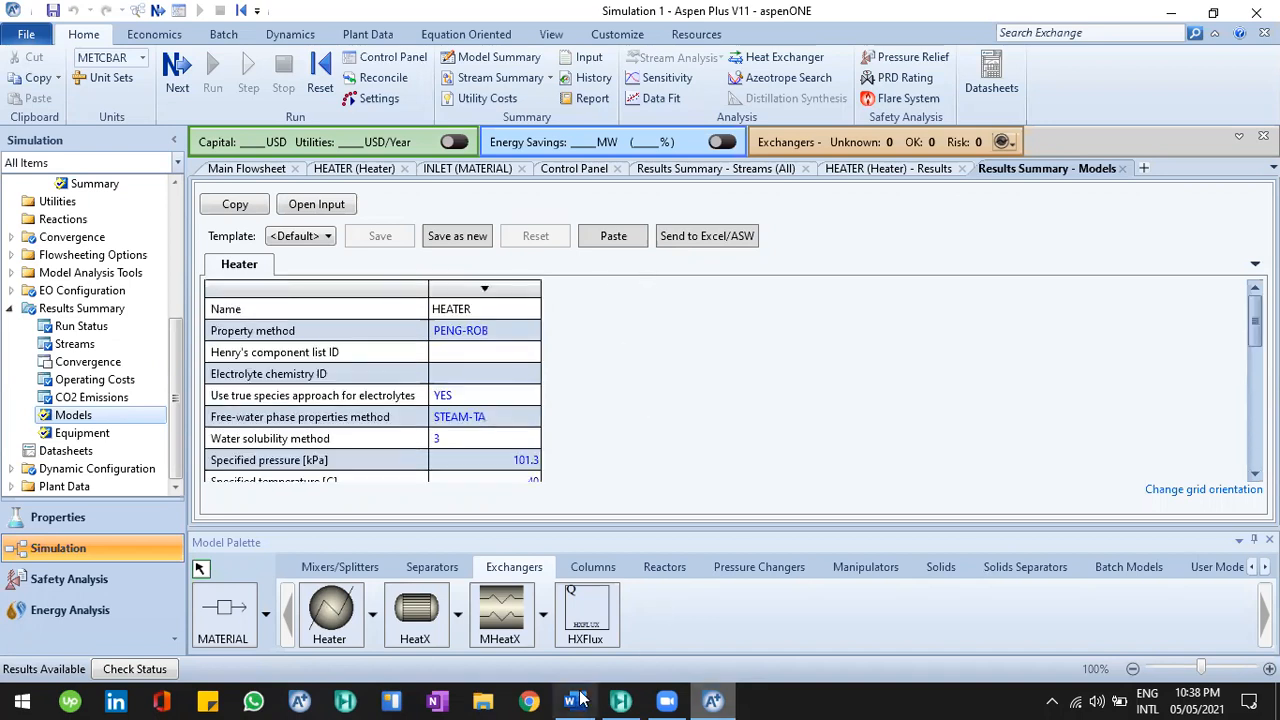
Step: Read part 2 of Example 1 in the Word document and recheck the heater's net duty in the Aspen Plus models summary
key("alt+Tab")
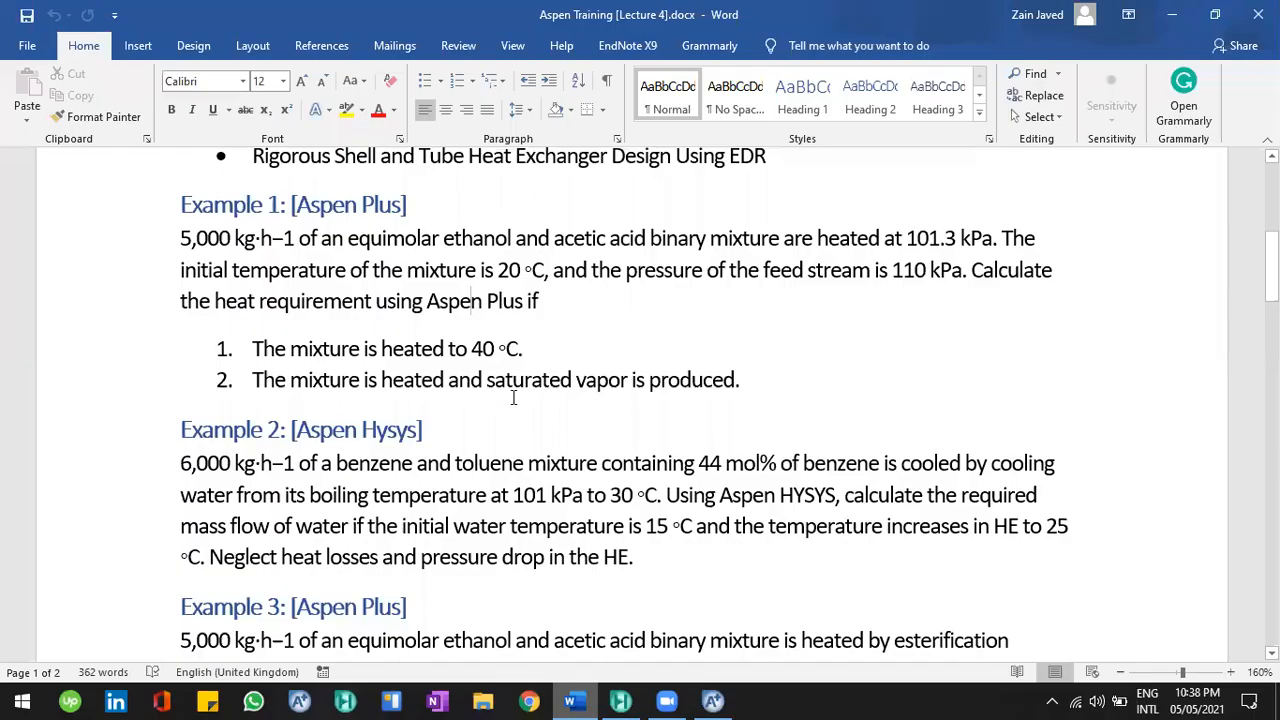
left_click(513, 381)
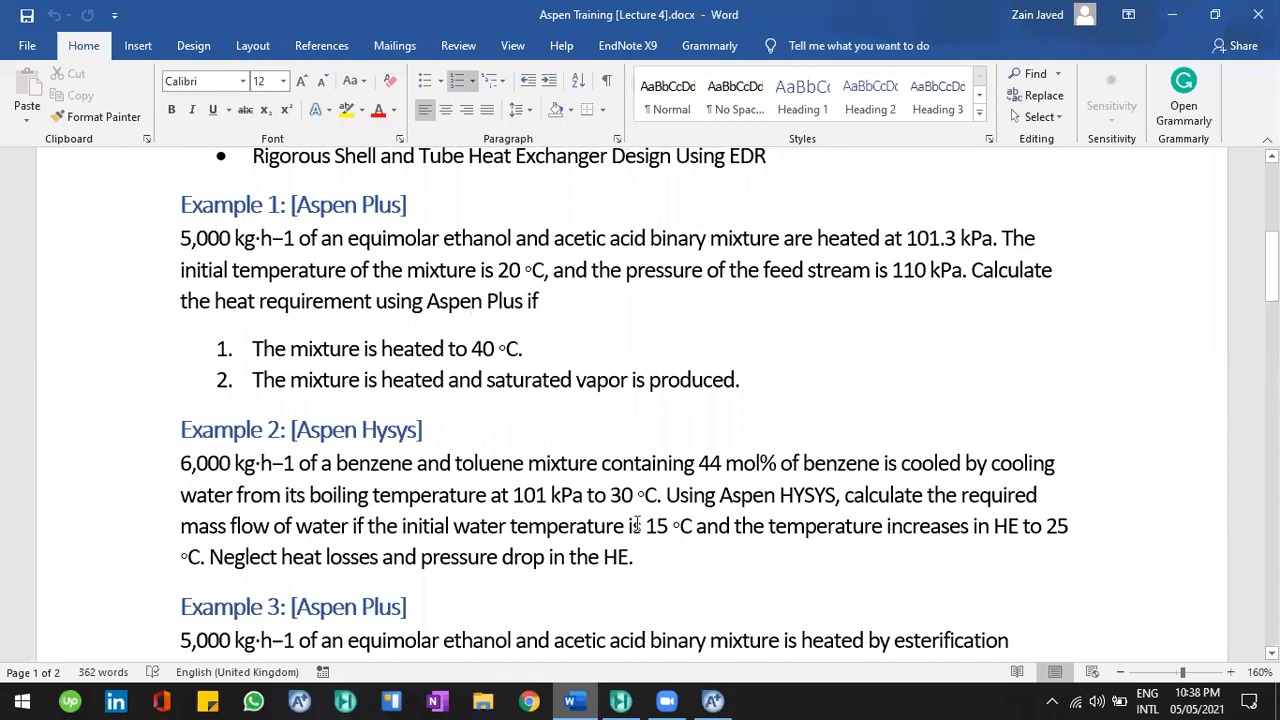
left_click(697, 699)
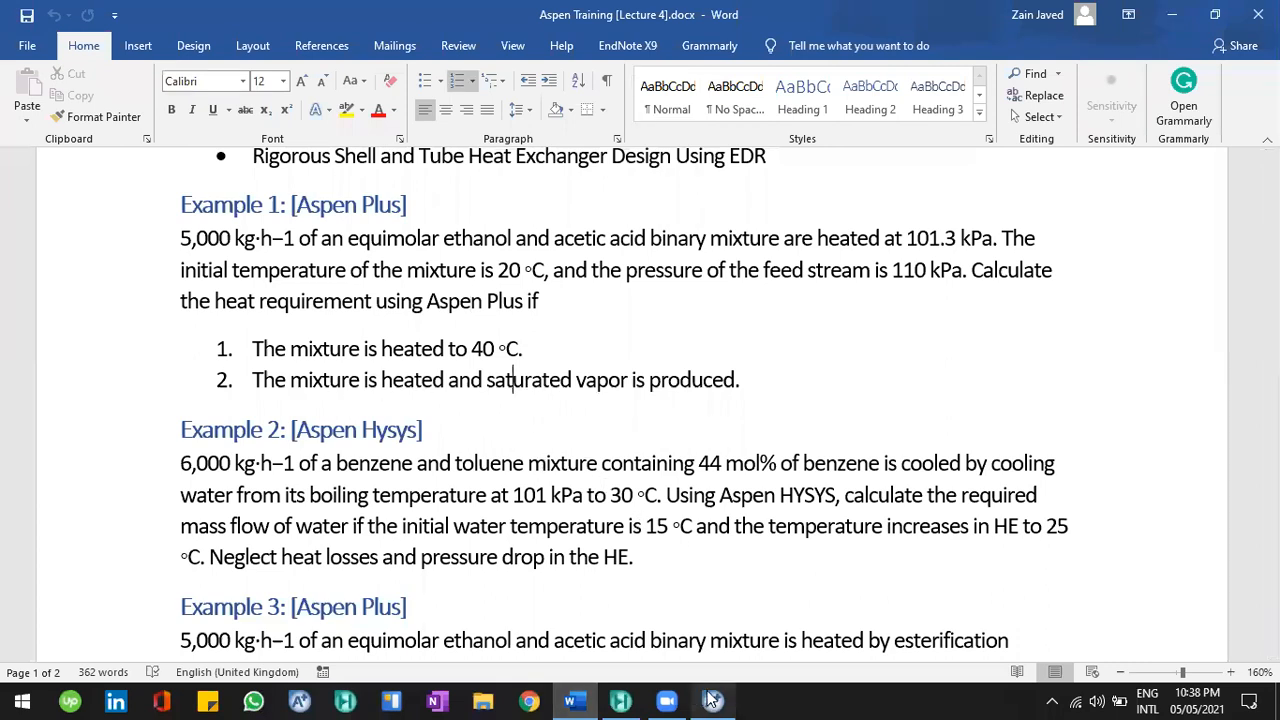
scroll(561, 472, "down", 4)
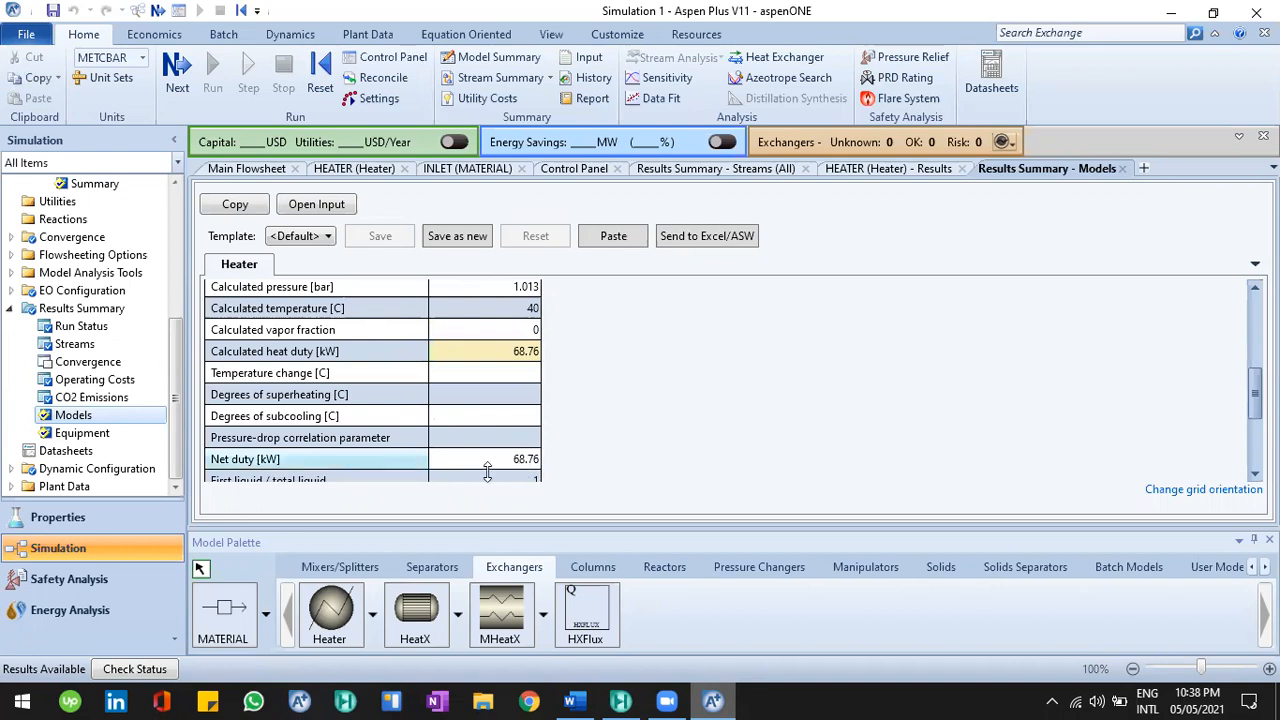
left_click(520, 462)
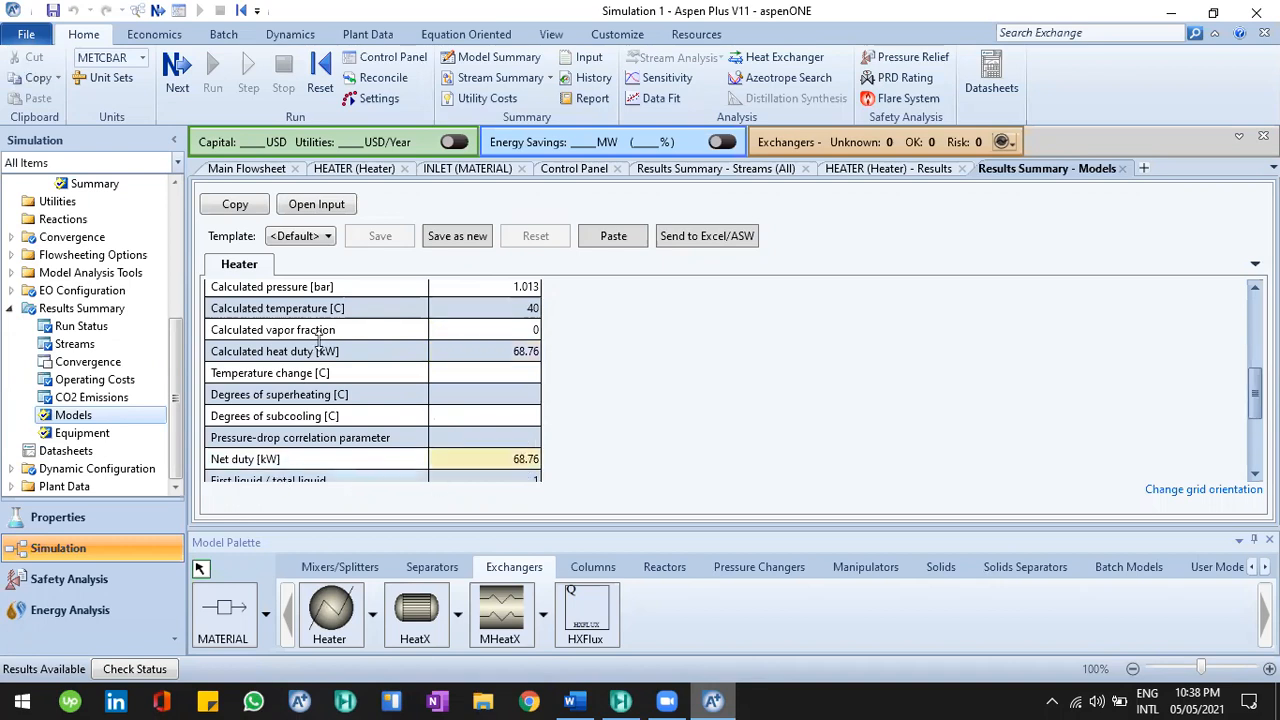
Step: Return to the main flowsheet and open the INLET stream's input specifications to review its feed conditions
left_click(247, 169)
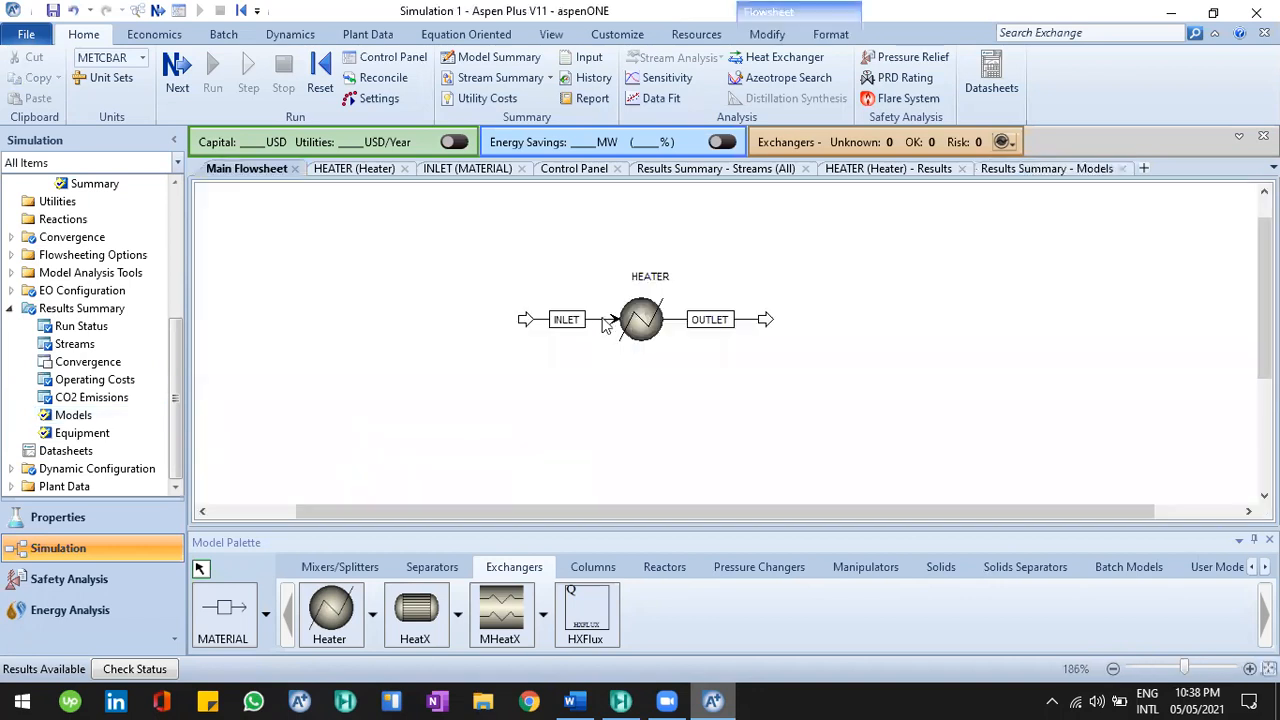
left_click(597, 320)
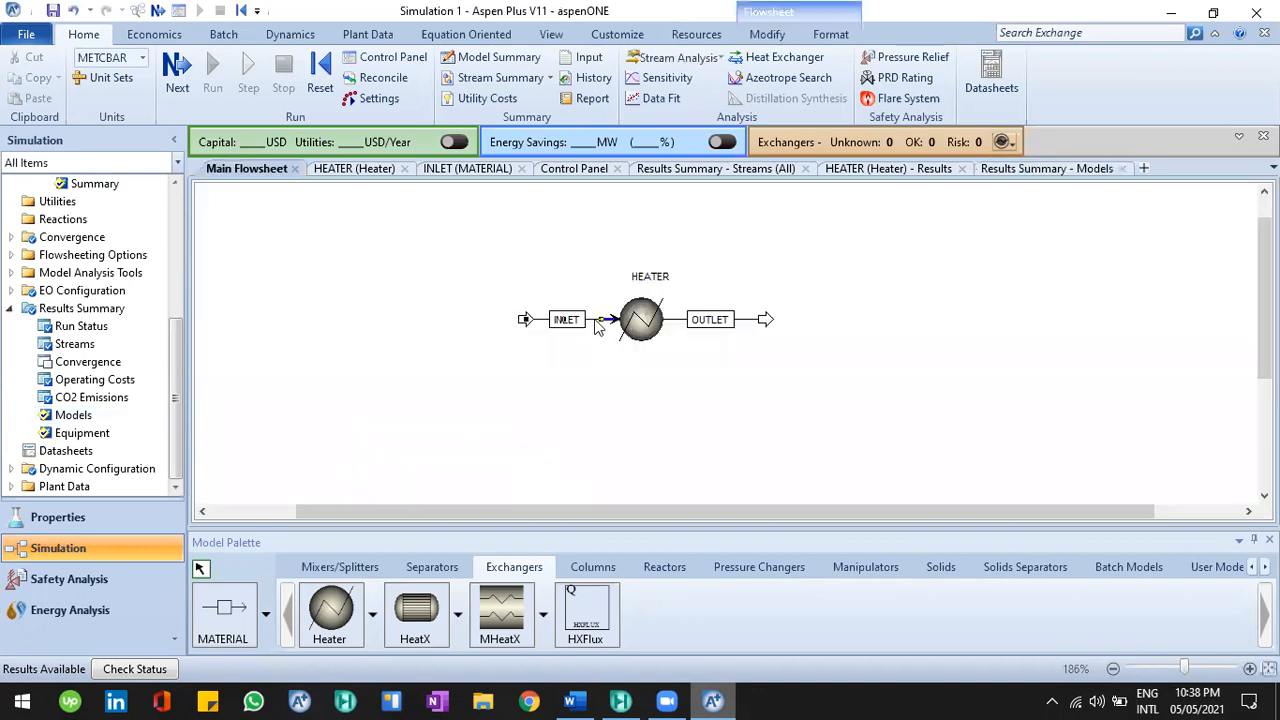
left_click(678, 321)
left_click(643, 339)
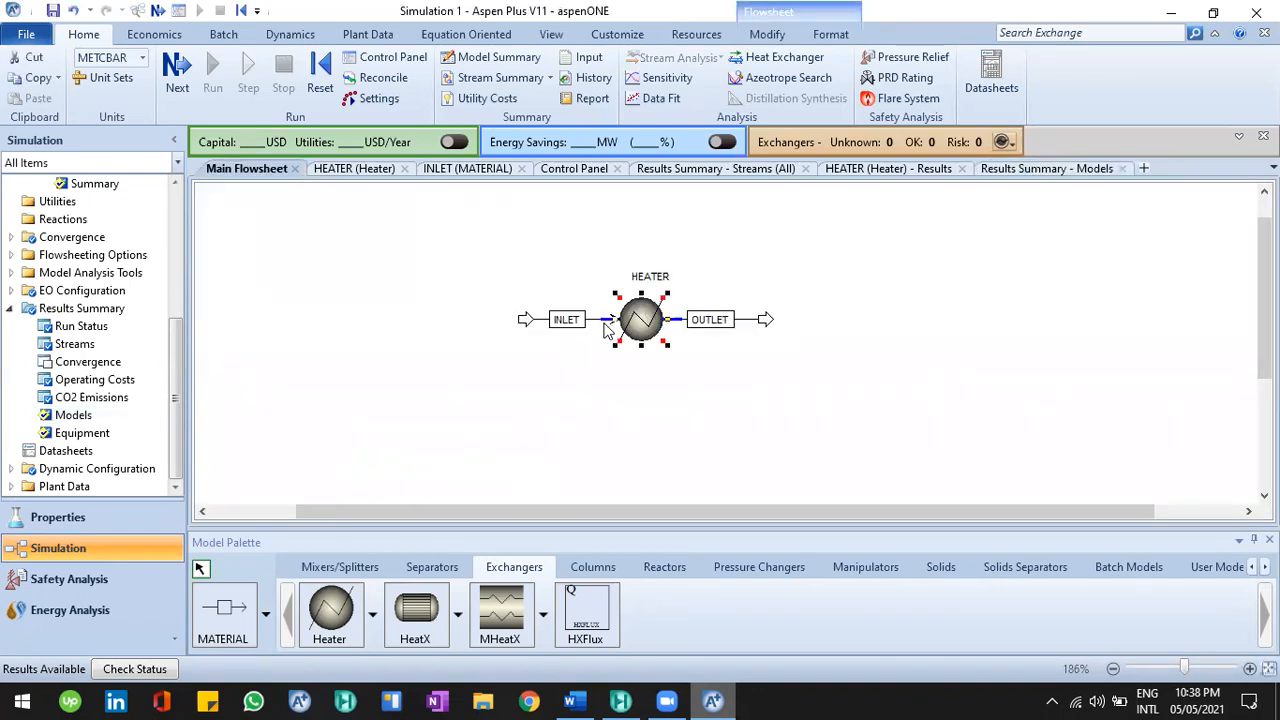
left_click(591, 313)
double_click(596, 325)
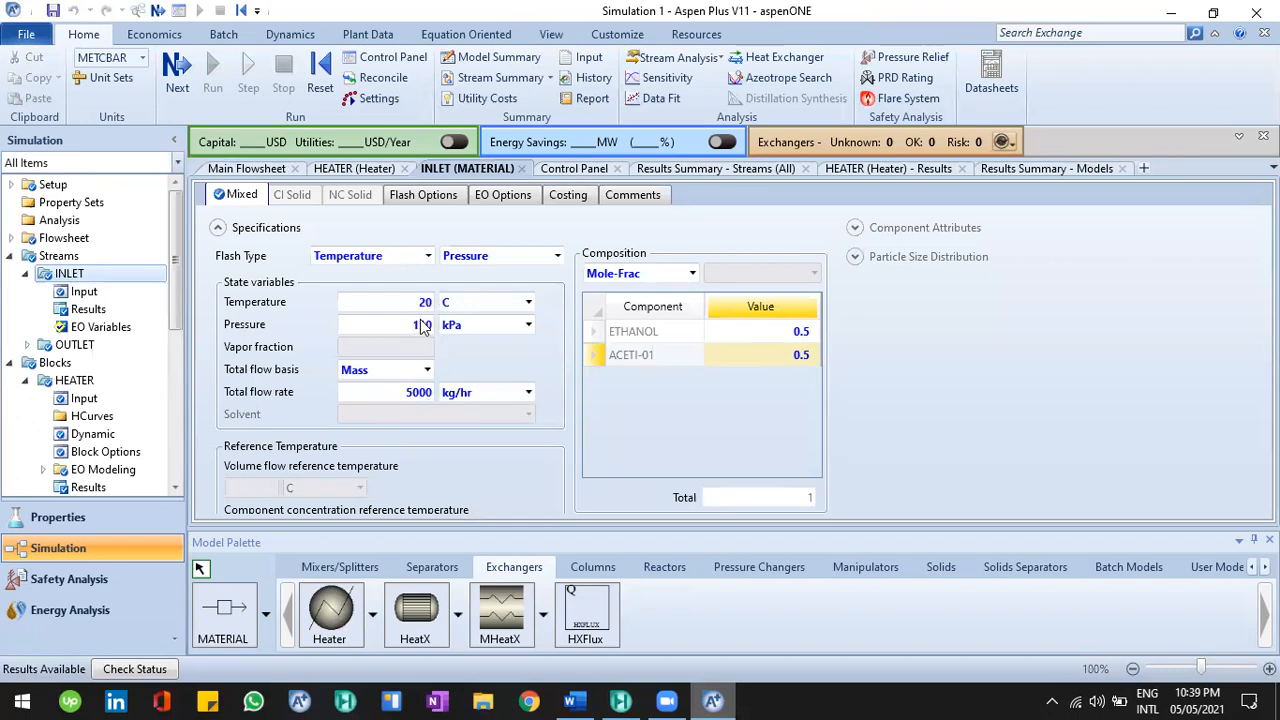
Step: Review the HEATER block's flash specifications and check the heat duty and net duty in its results summary
left_click(350, 170)
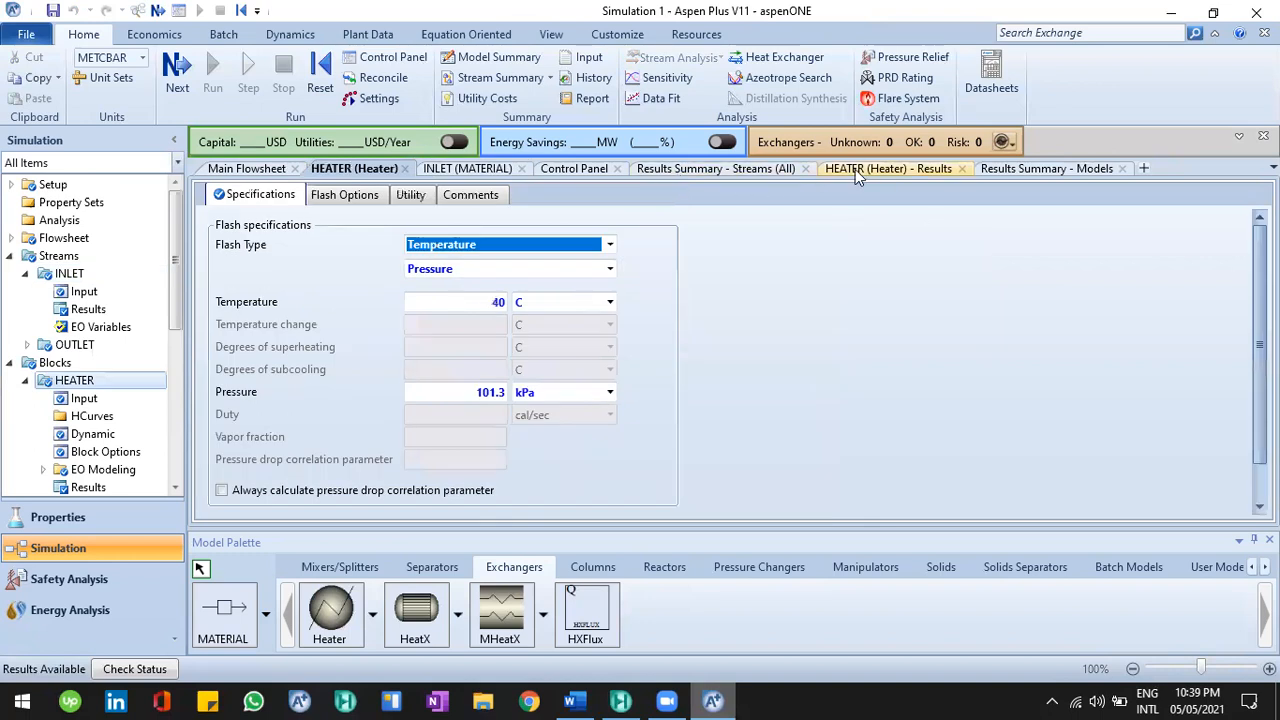
left_click(457, 320)
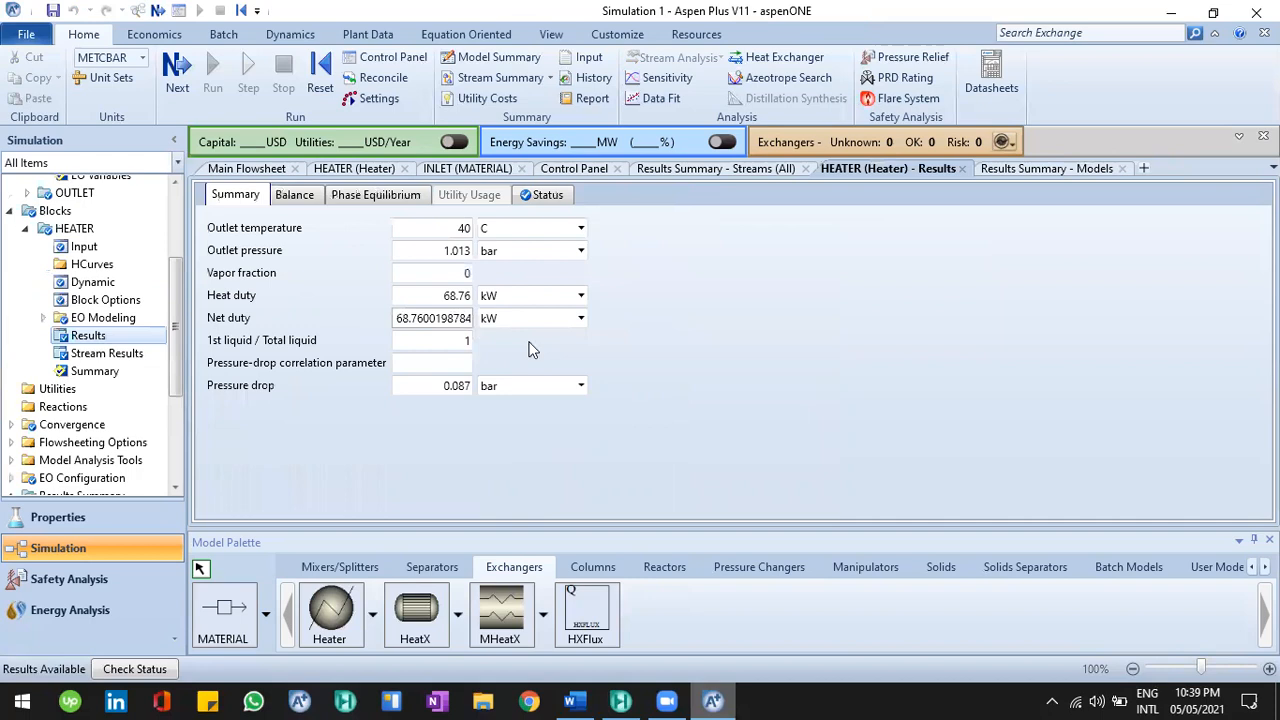
left_click(557, 345)
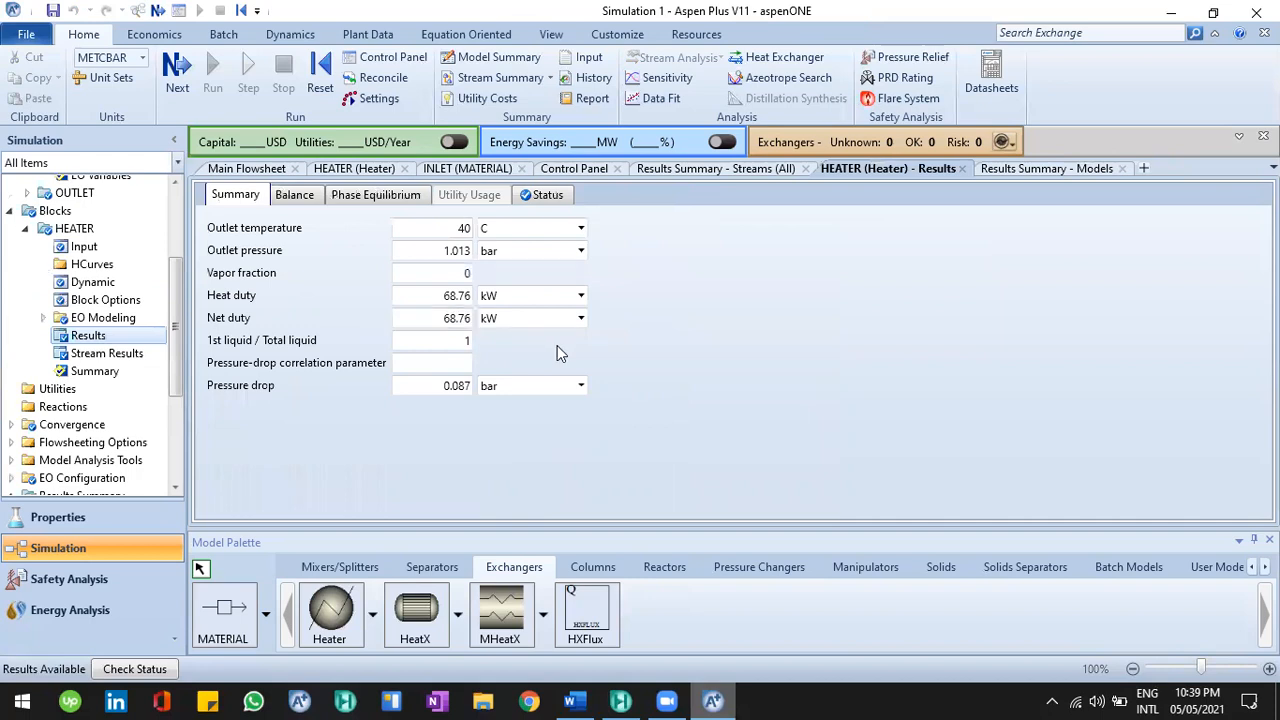
Step: Switch to Word, reread the saturated vapor requirement in part 2 of Example 1, and return to Aspen Plus
left_click(574, 701)
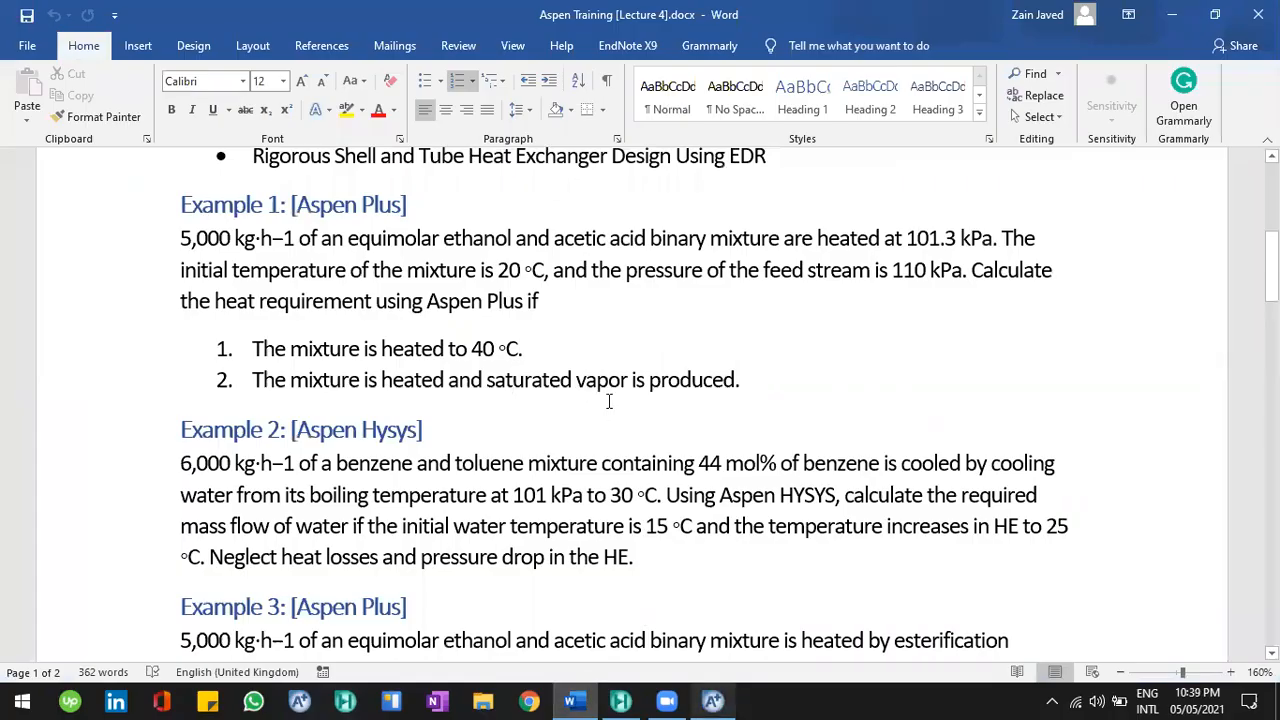
left_click_drag(567, 379, 663, 395)
left_click_drag(349, 381, 377, 383)
left_click(713, 700)
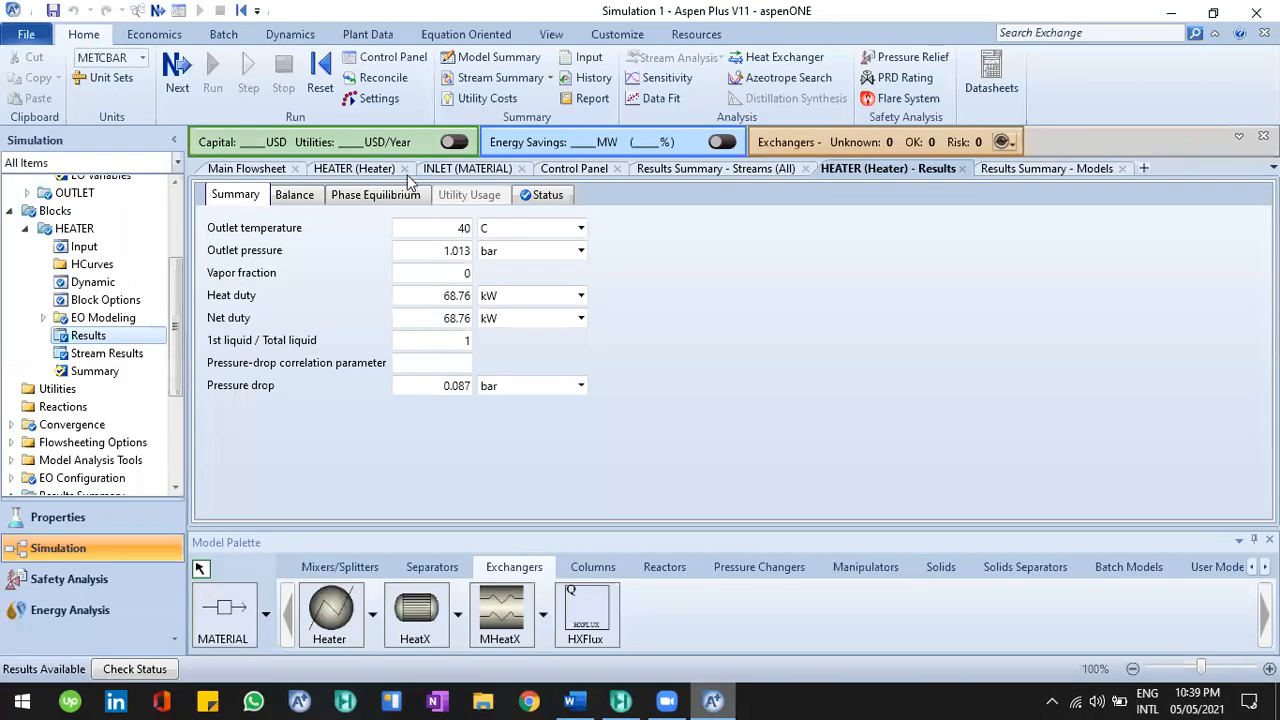
Step: Close the INLET, Control Panel and results pages, keeping only the main flowsheet and the HEATER specifications open
left_click(521, 168)
left_click(505, 168)
left_click(592, 168)
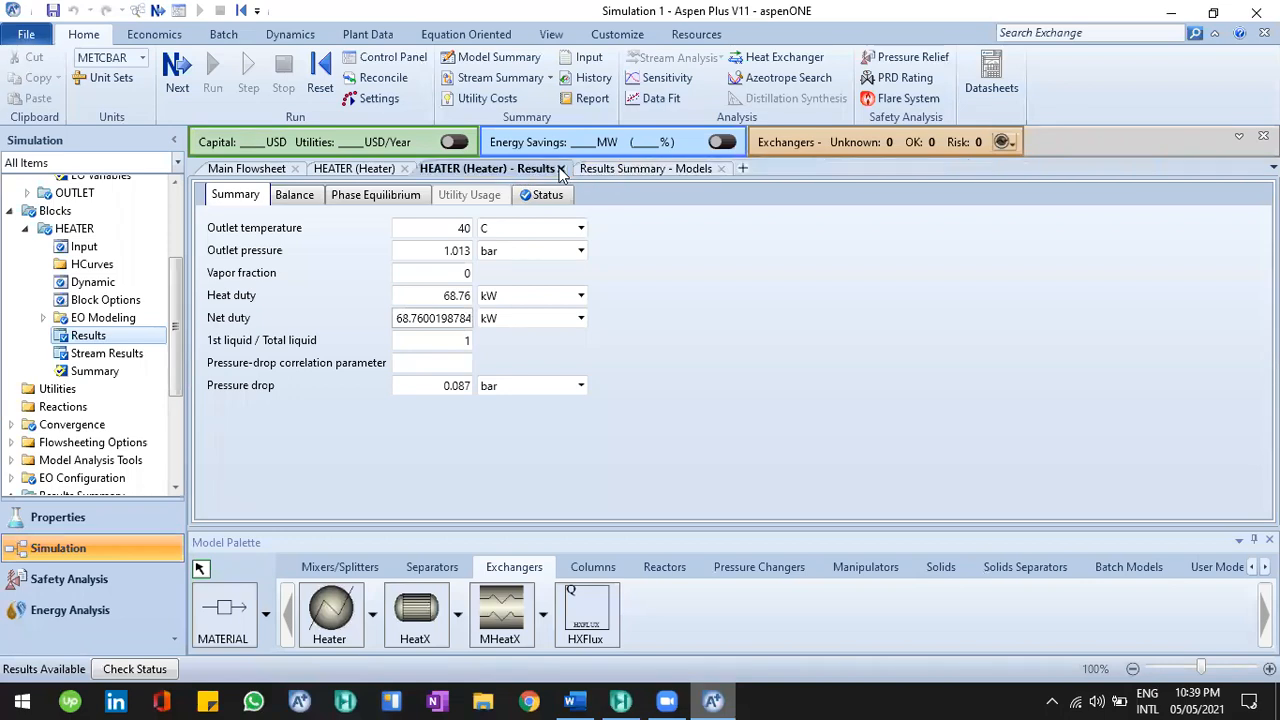
left_click(561, 168)
left_click(570, 171)
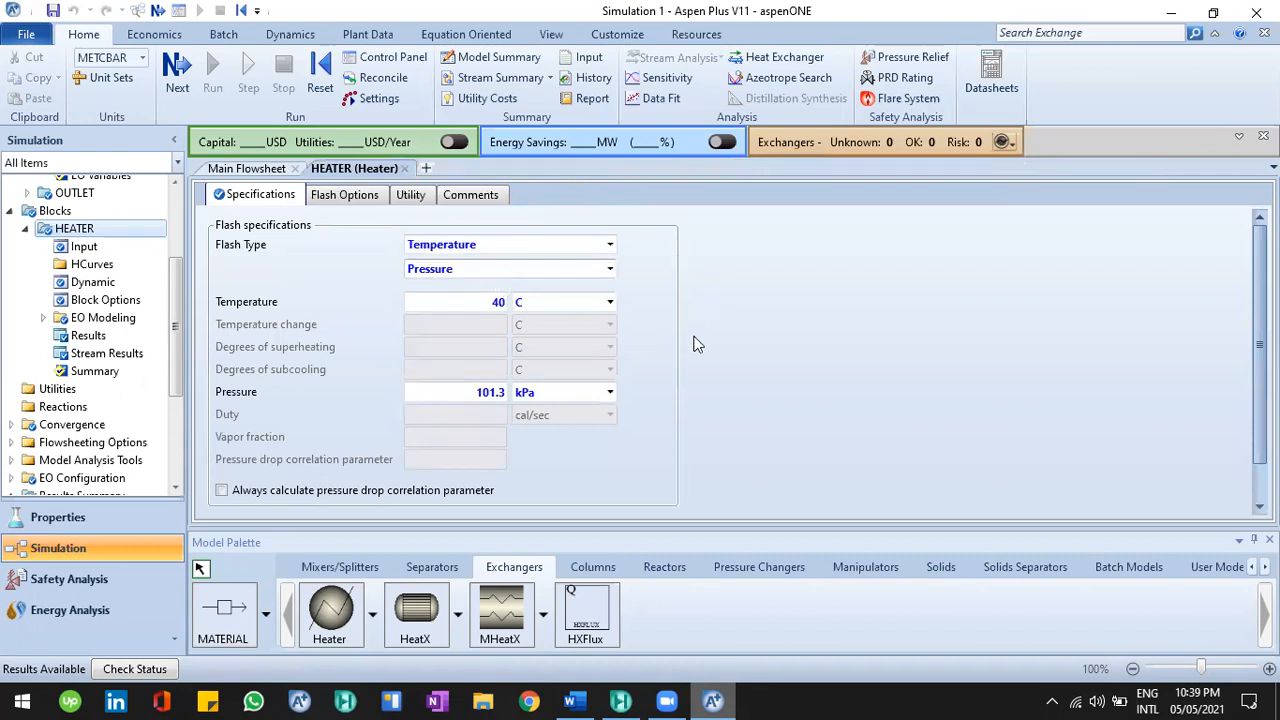
Step: Change the HEATER block's flash type to Pressure and Vapor fraction, with a vapor fraction of 1
left_click(610, 248)
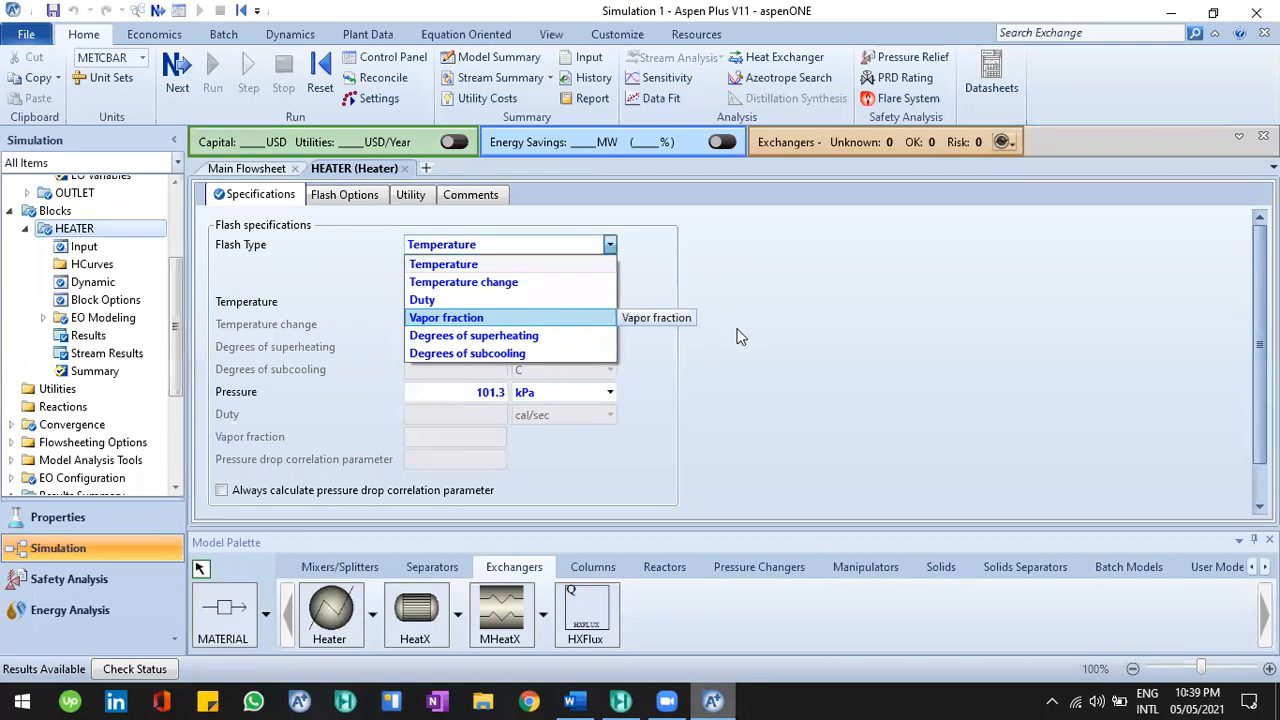
key("Return")
left_click(505, 393)
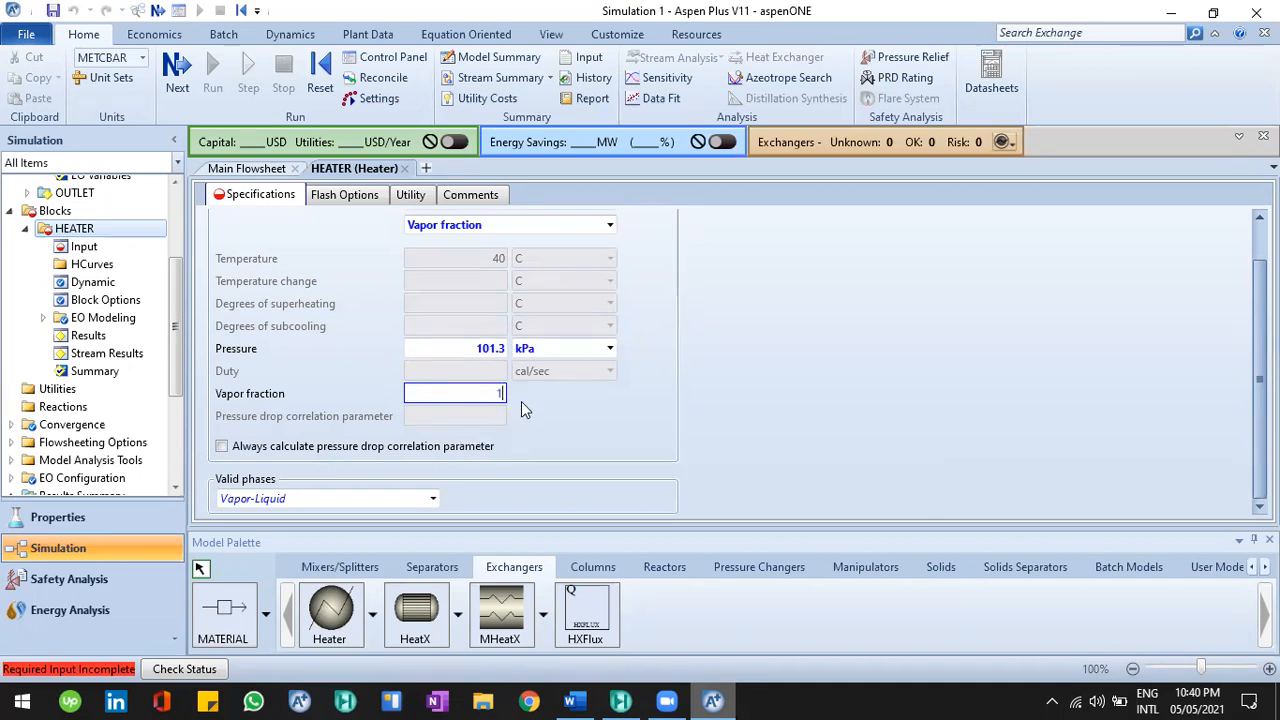
key("Return")
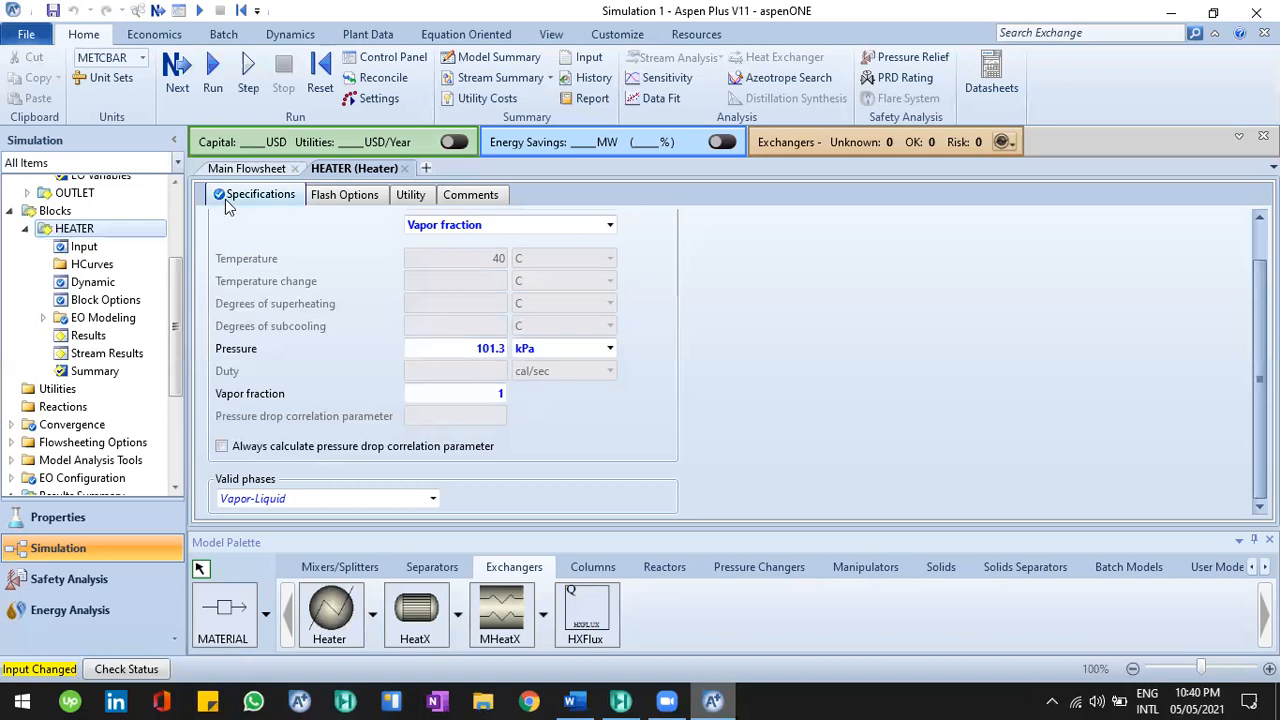
scroll(705, 406, "up", 2)
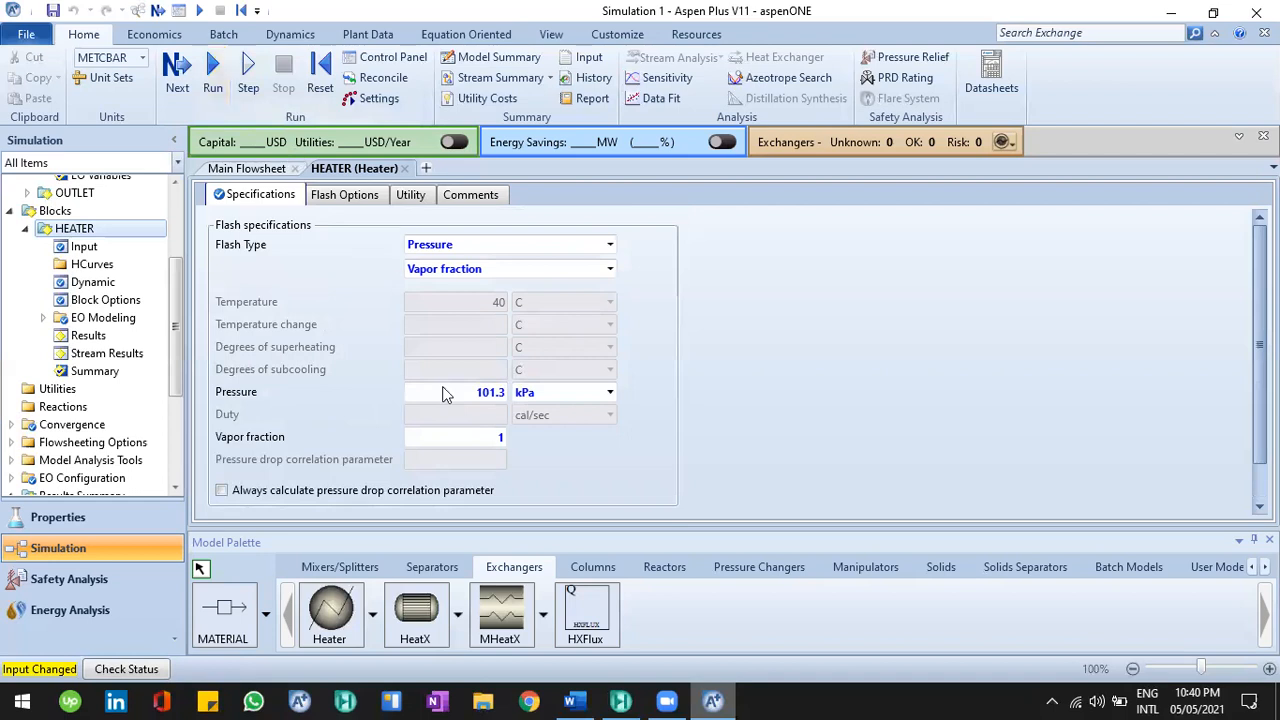
left_click(500, 440)
type("1")
key("Return")
Step: Run the simulation and open the HEATER block's results summary
left_click(214, 80)
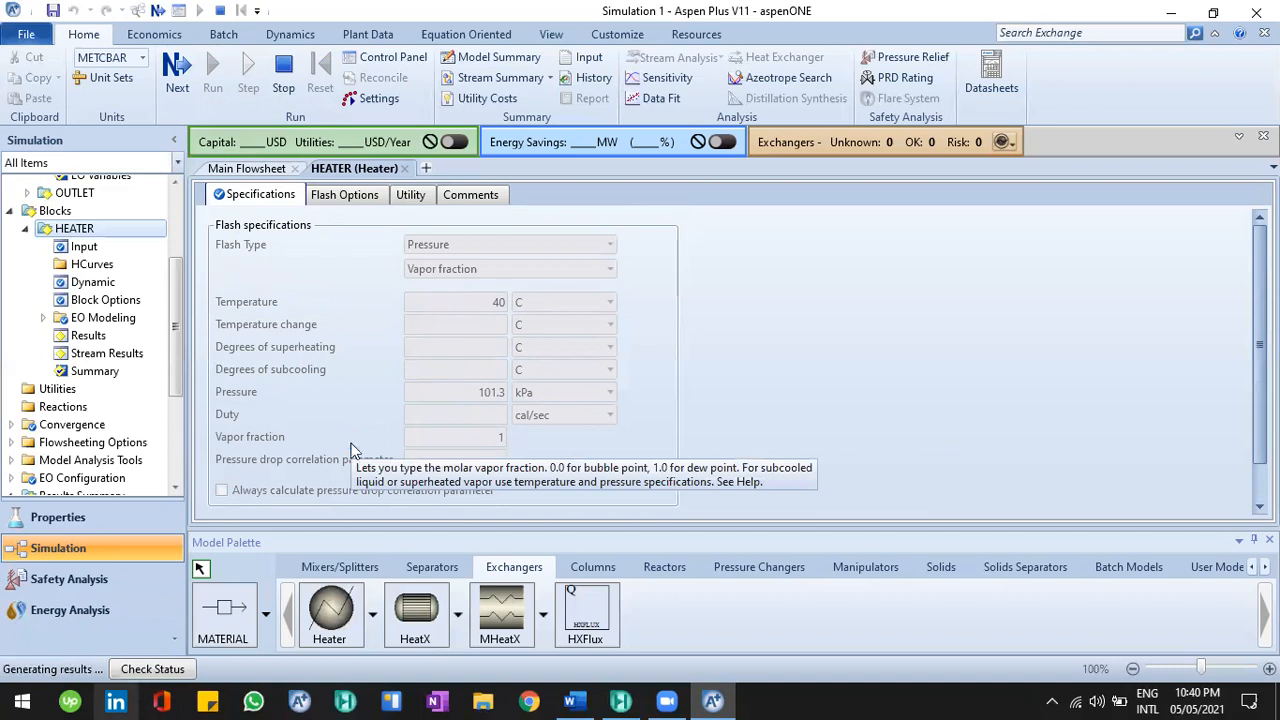
left_click(262, 172)
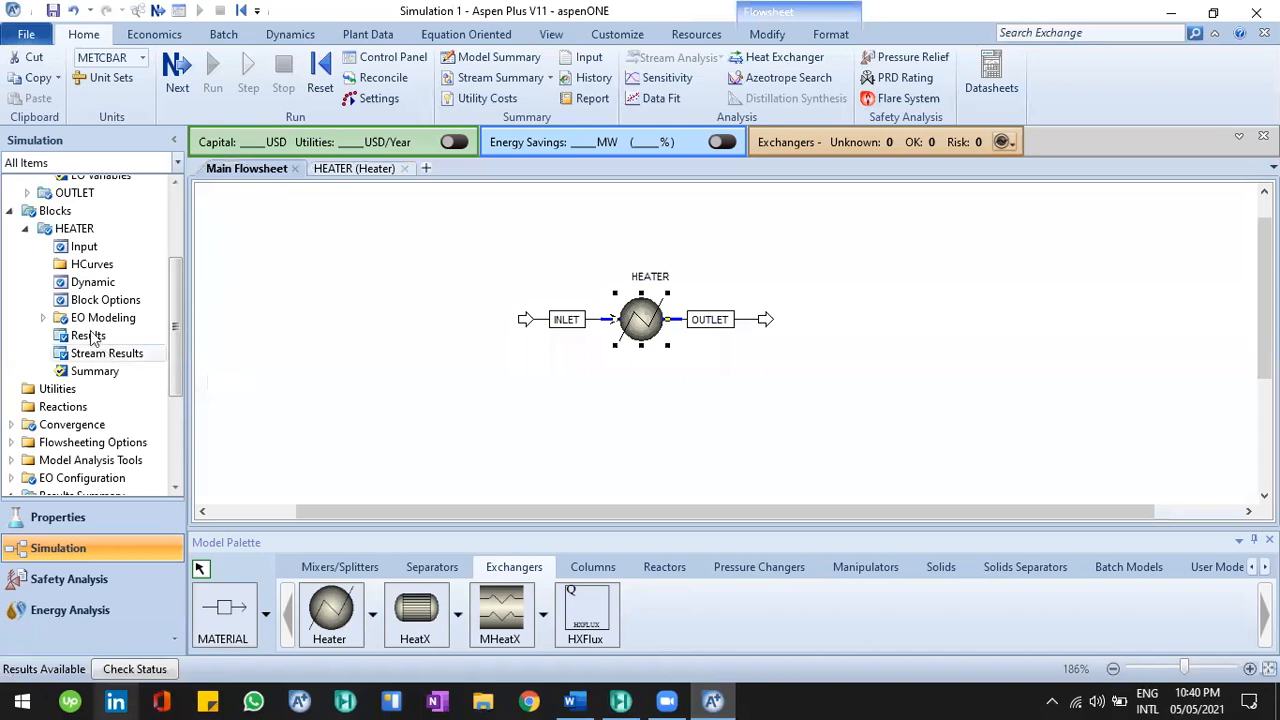
left_click(74, 228)
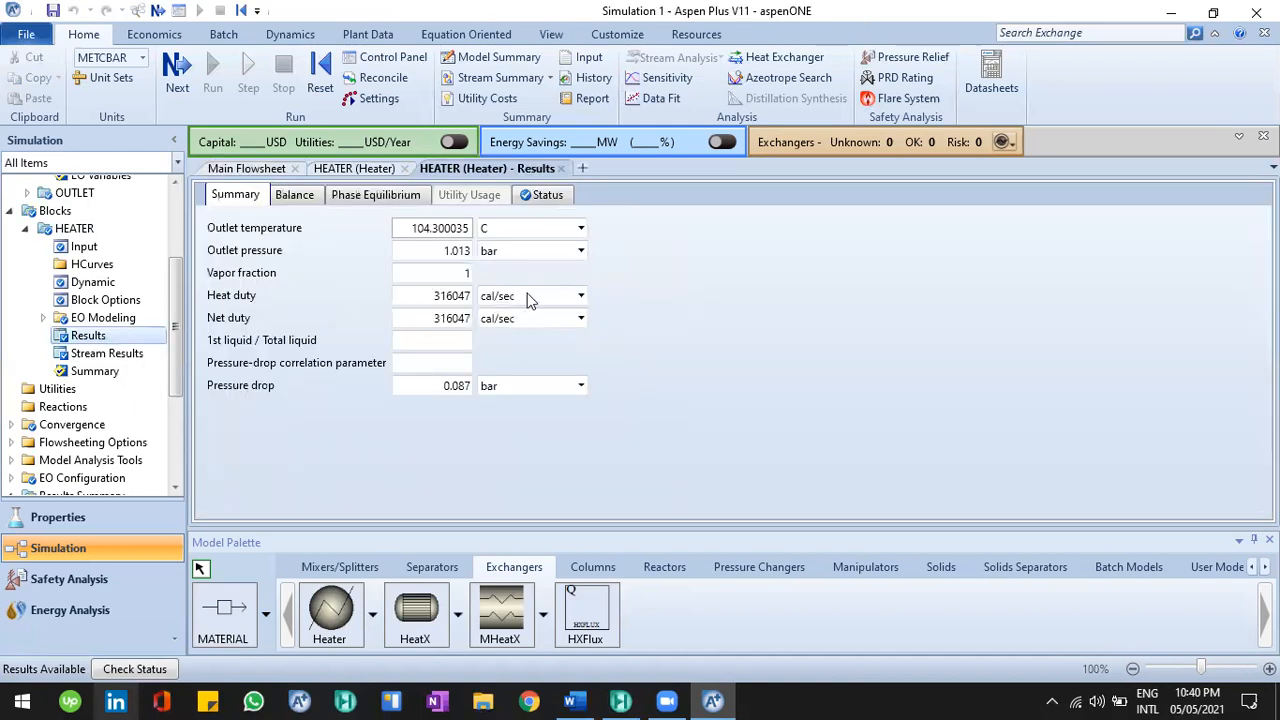
Step: Display the heater's heat duty and net duty for the saturated vapor case in kW
left_click(530, 296)
left_click(545, 485)
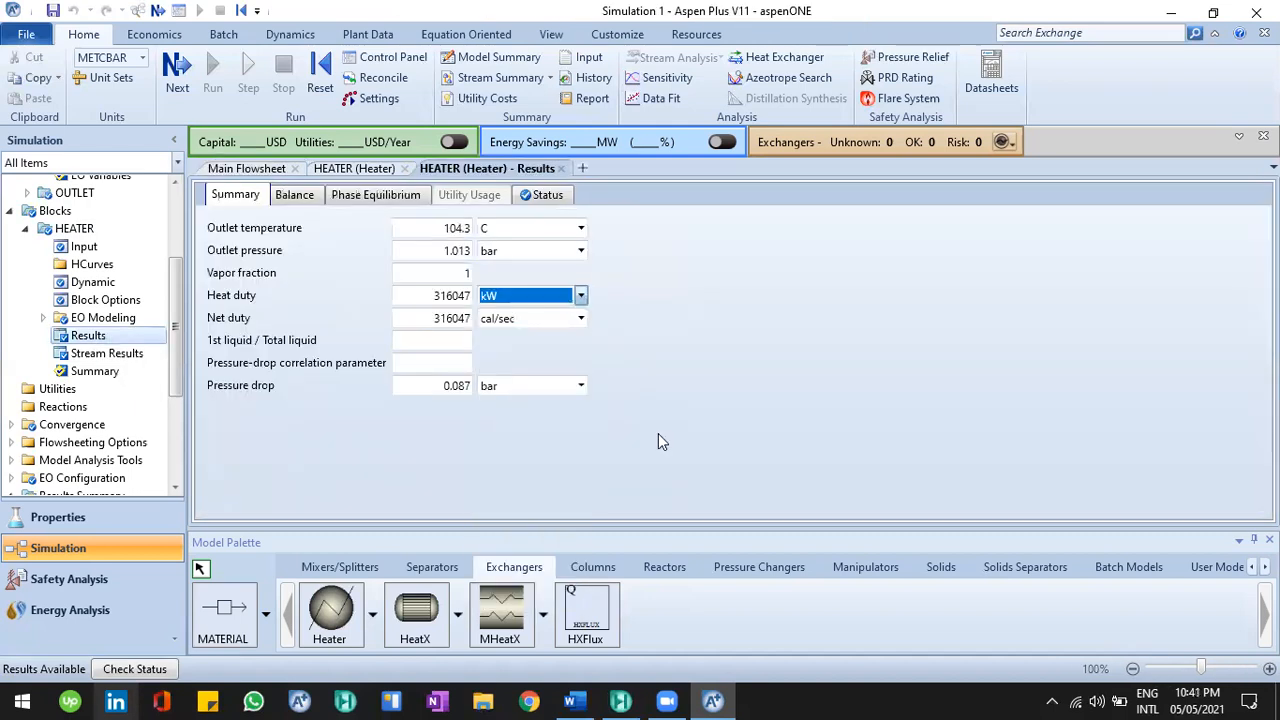
left_click(530, 318)
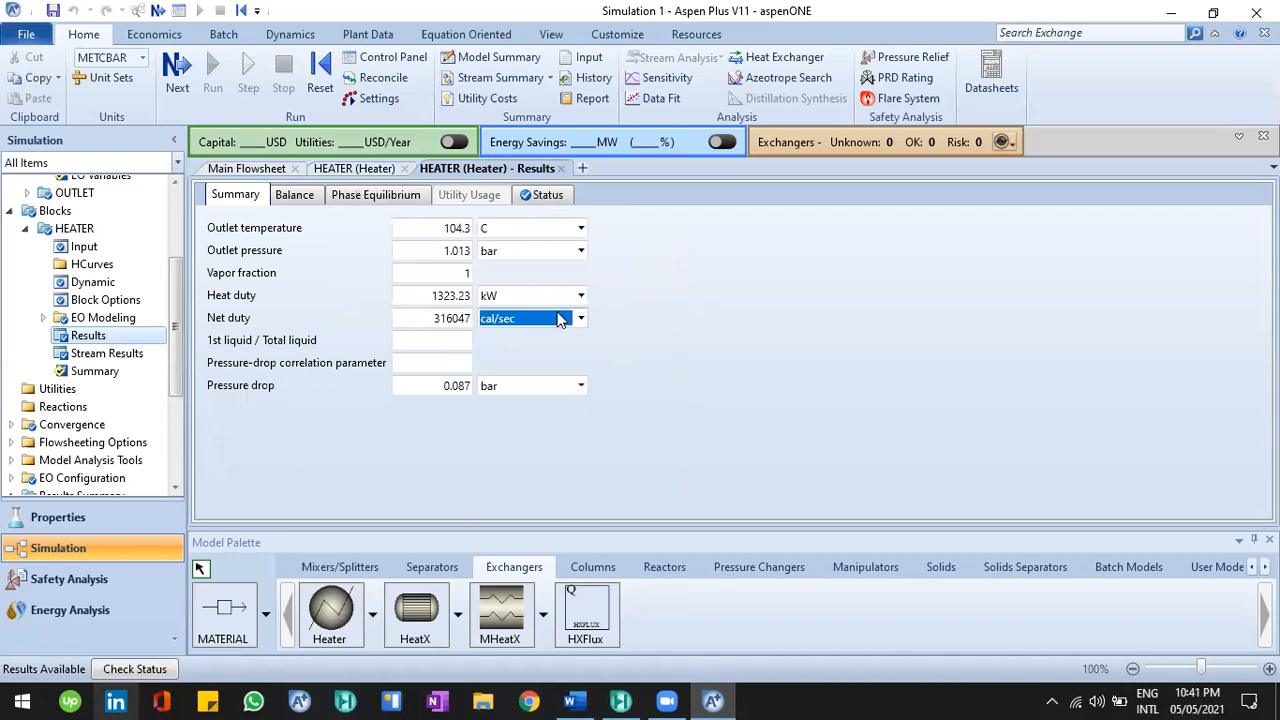
left_click(545, 511)
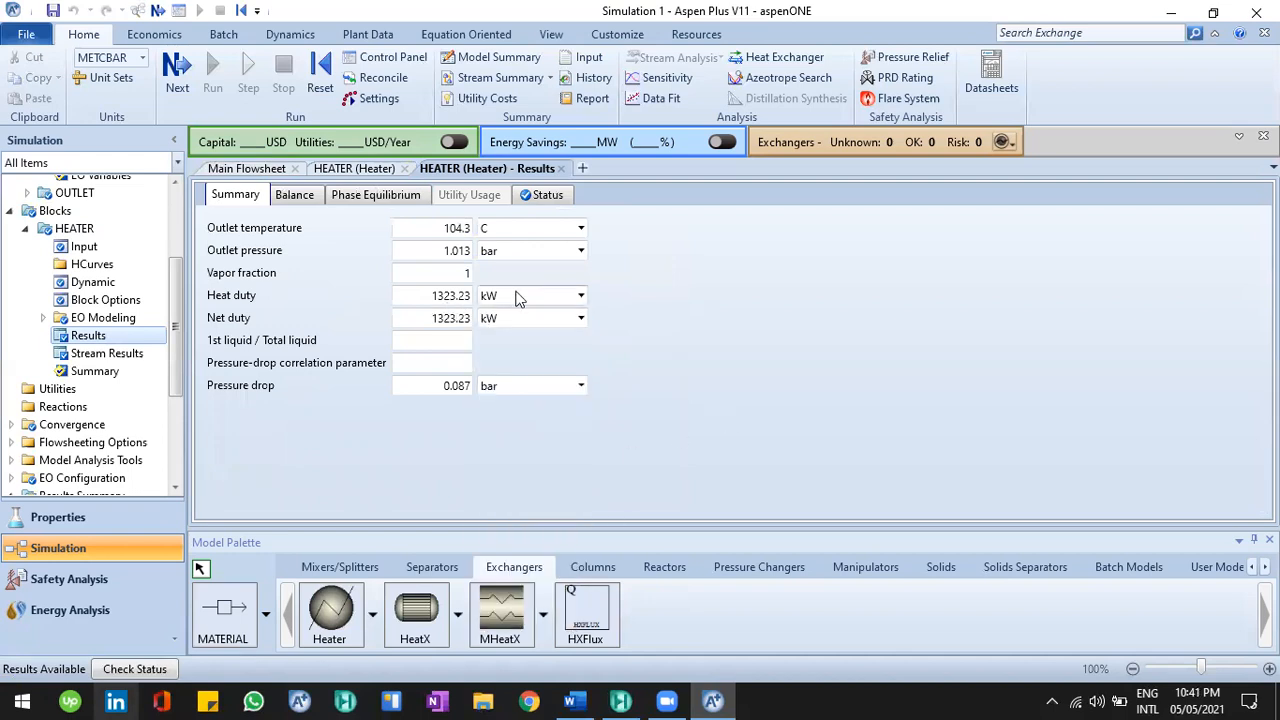
Step: Return to the main flowsheet, check the streams around HEATER, and open the block's stream results
left_click(348, 169)
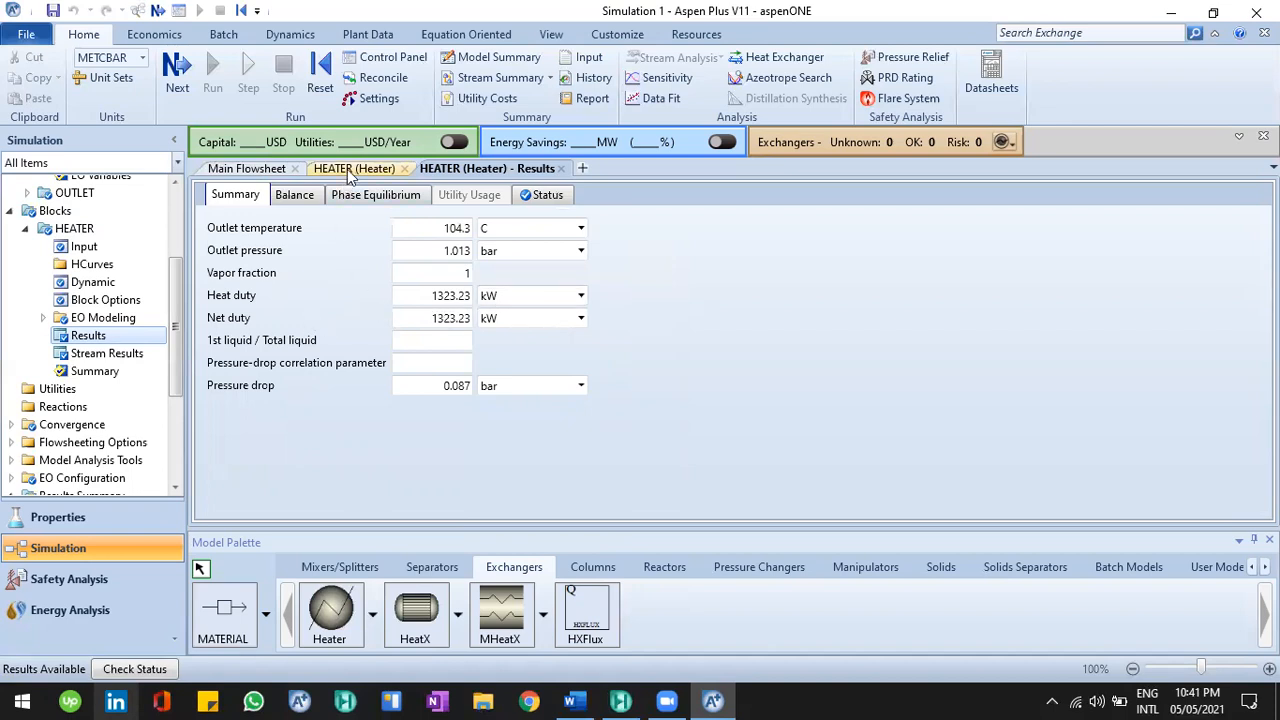
left_click(250, 169)
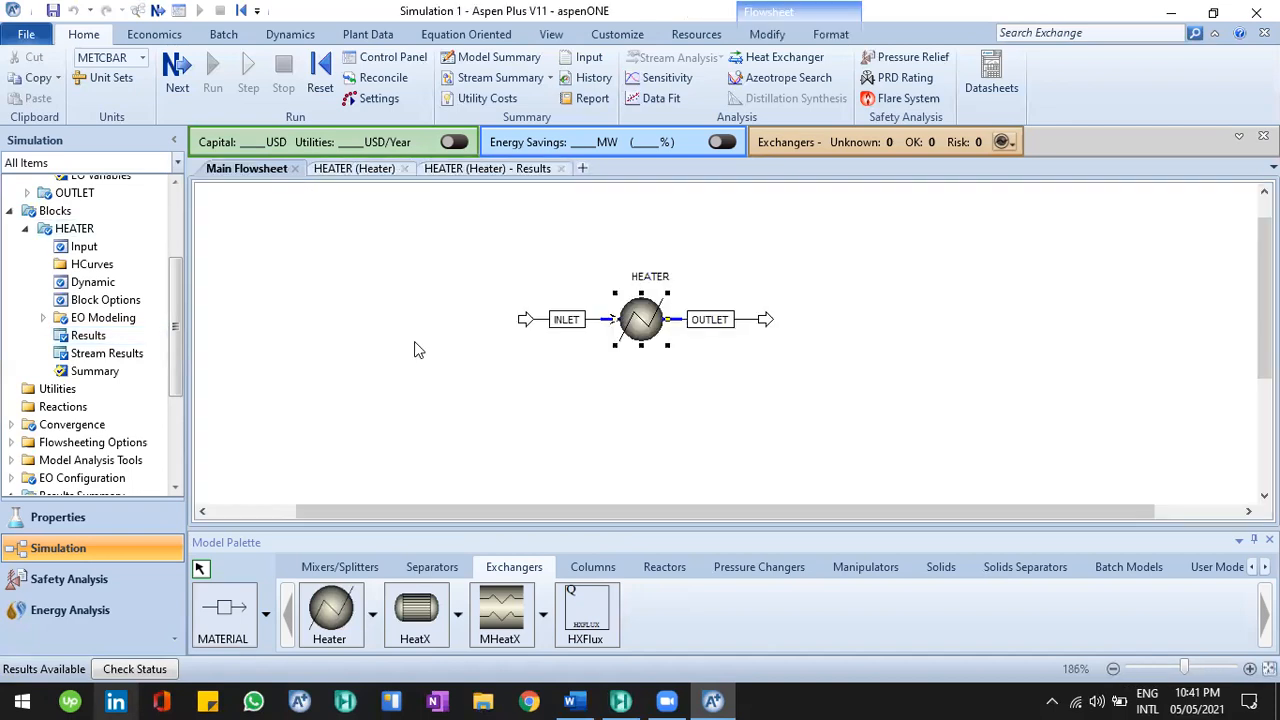
left_click(600, 320)
left_click(675, 320)
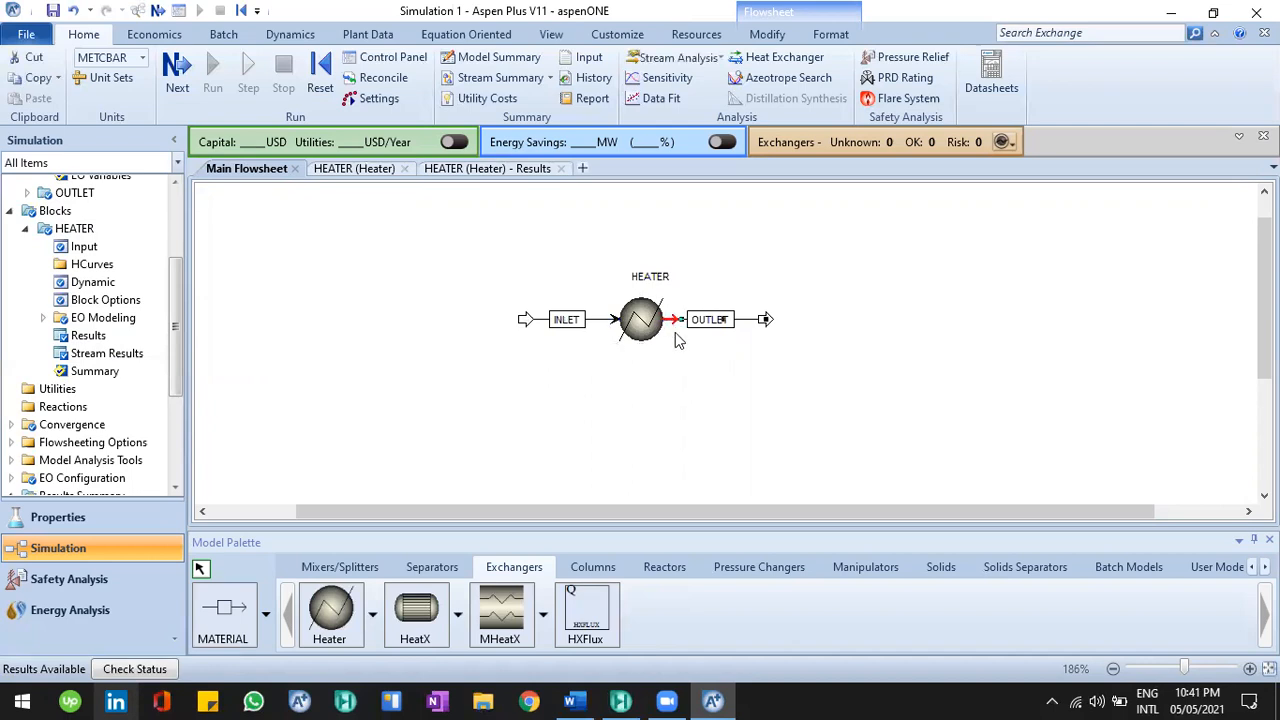
left_click(598, 320)
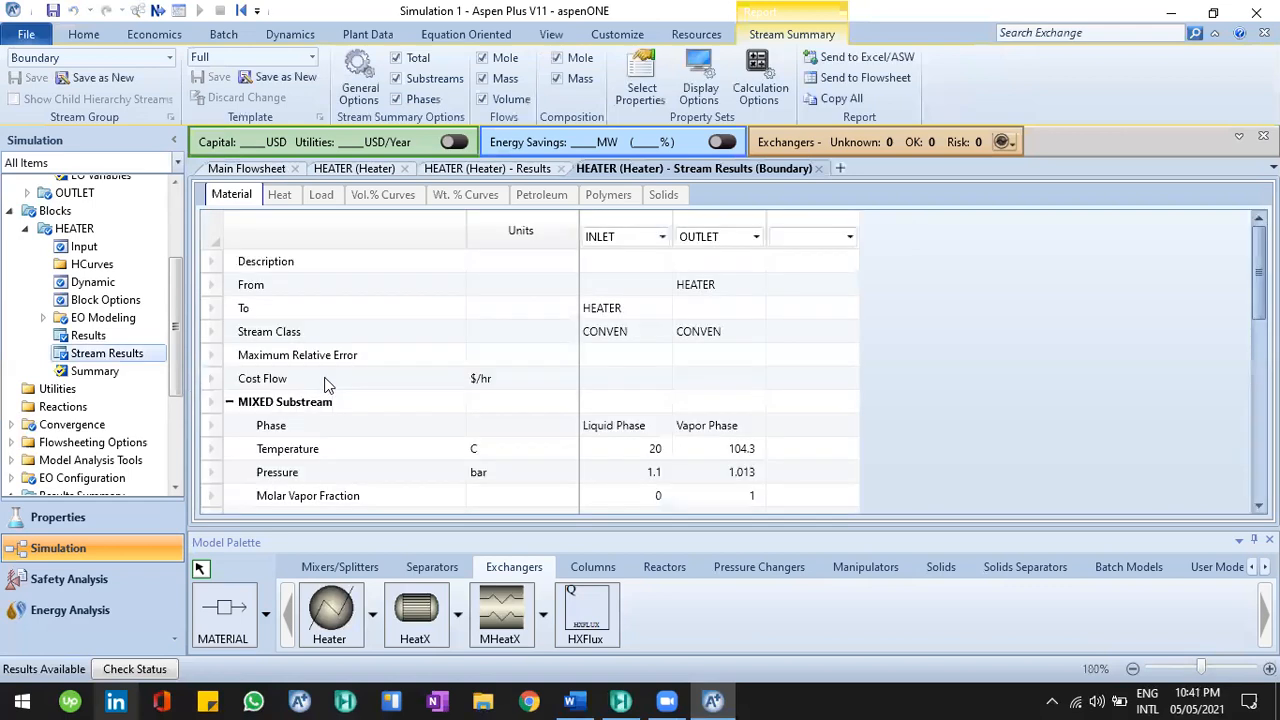
Step: Compare the phase and temperature of the INLET and OUTLET streams in the HEATER stream results
left_click(213, 402)
left_click(654, 402)
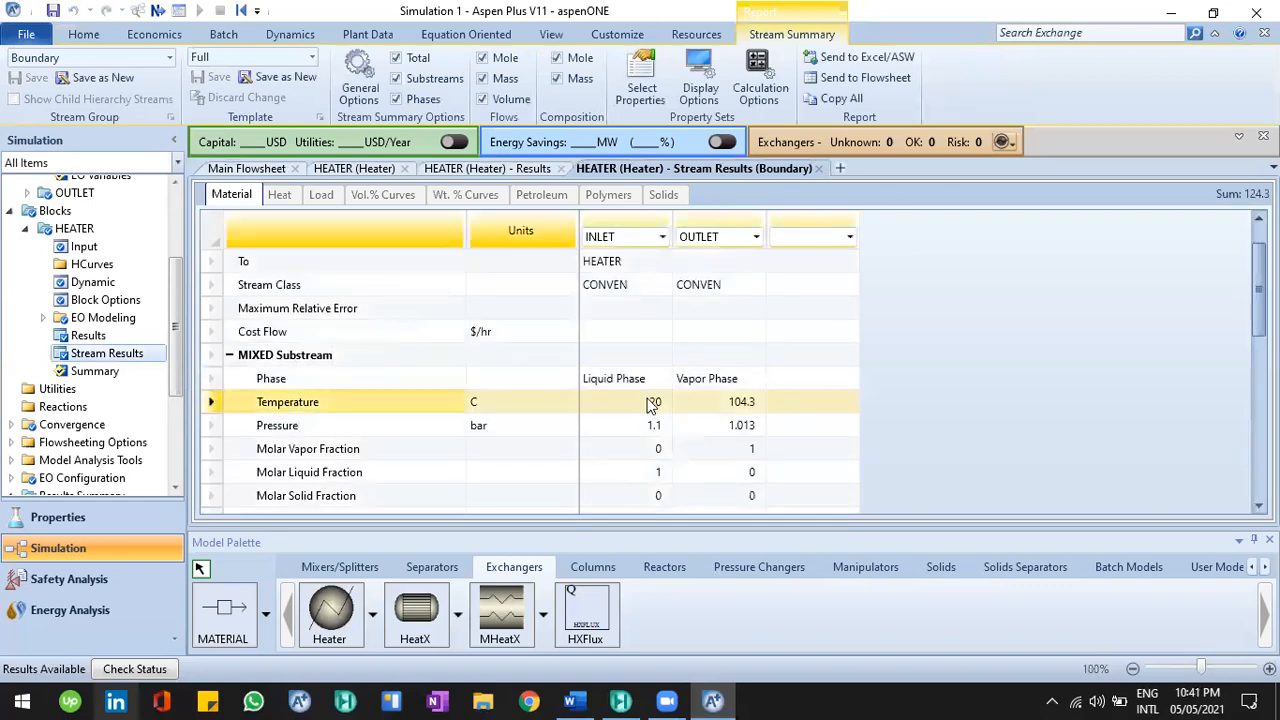
left_click(737, 403)
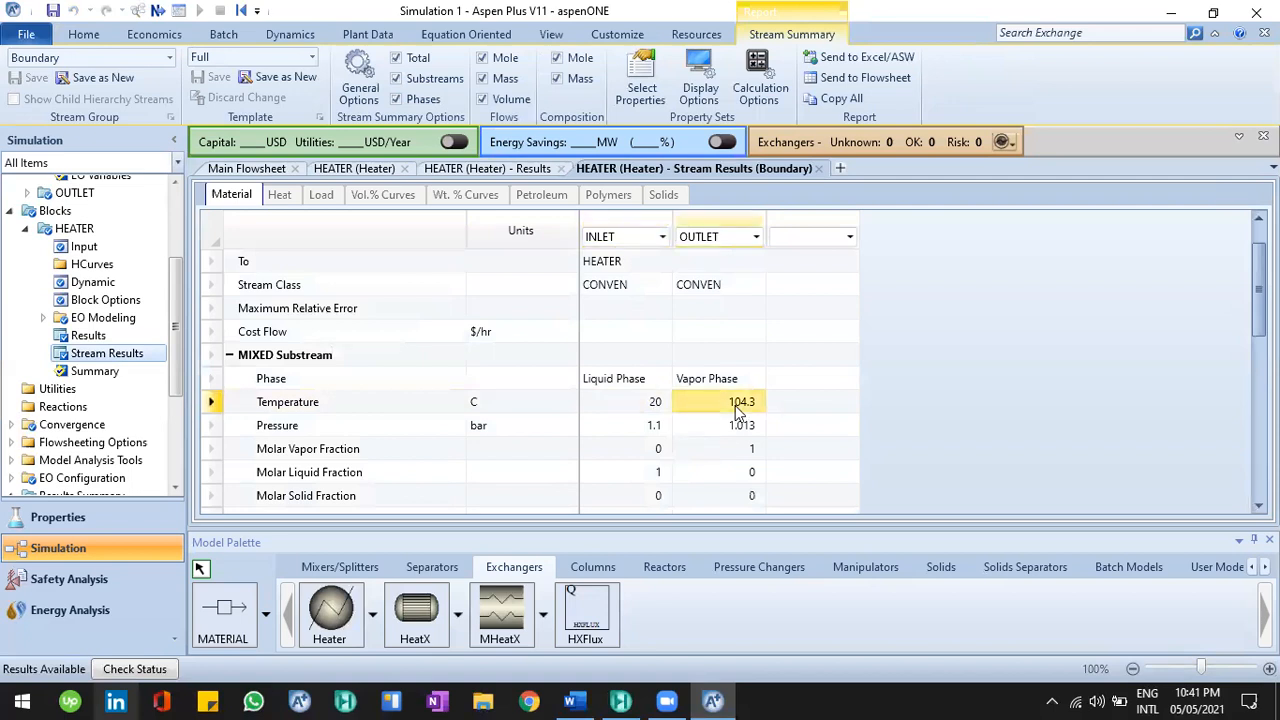
left_click(731, 386)
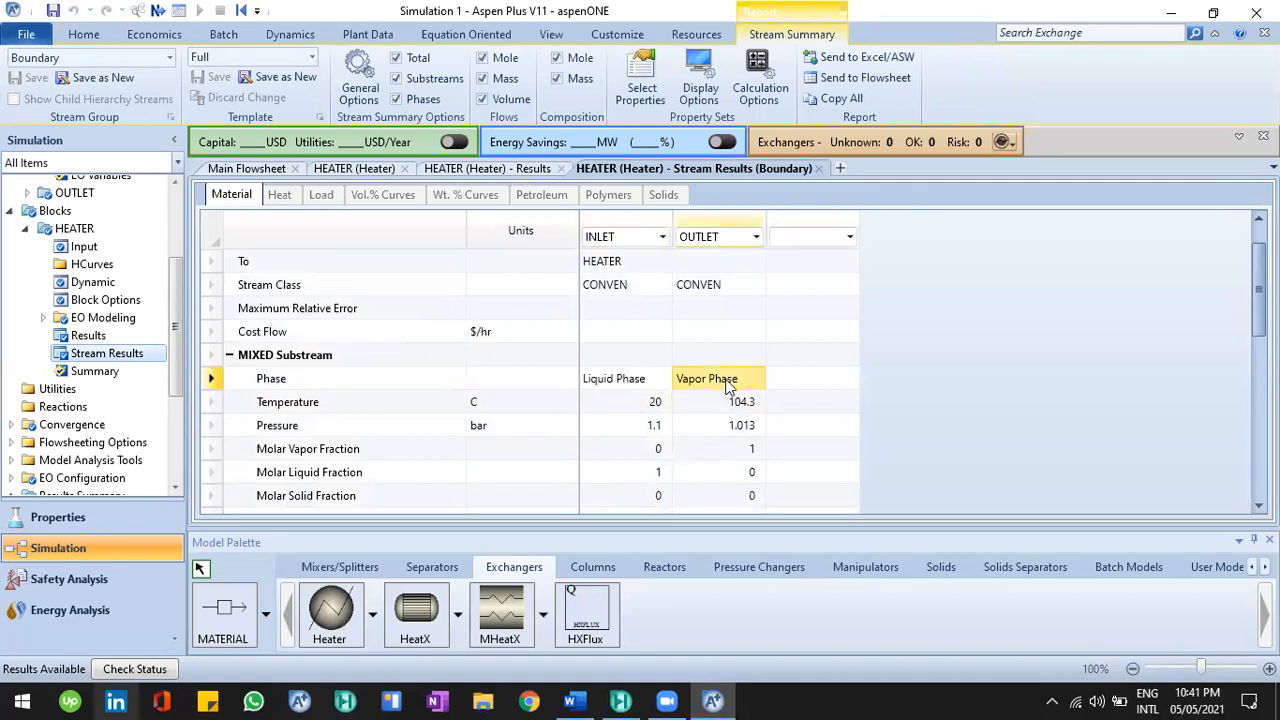
left_click(540, 385)
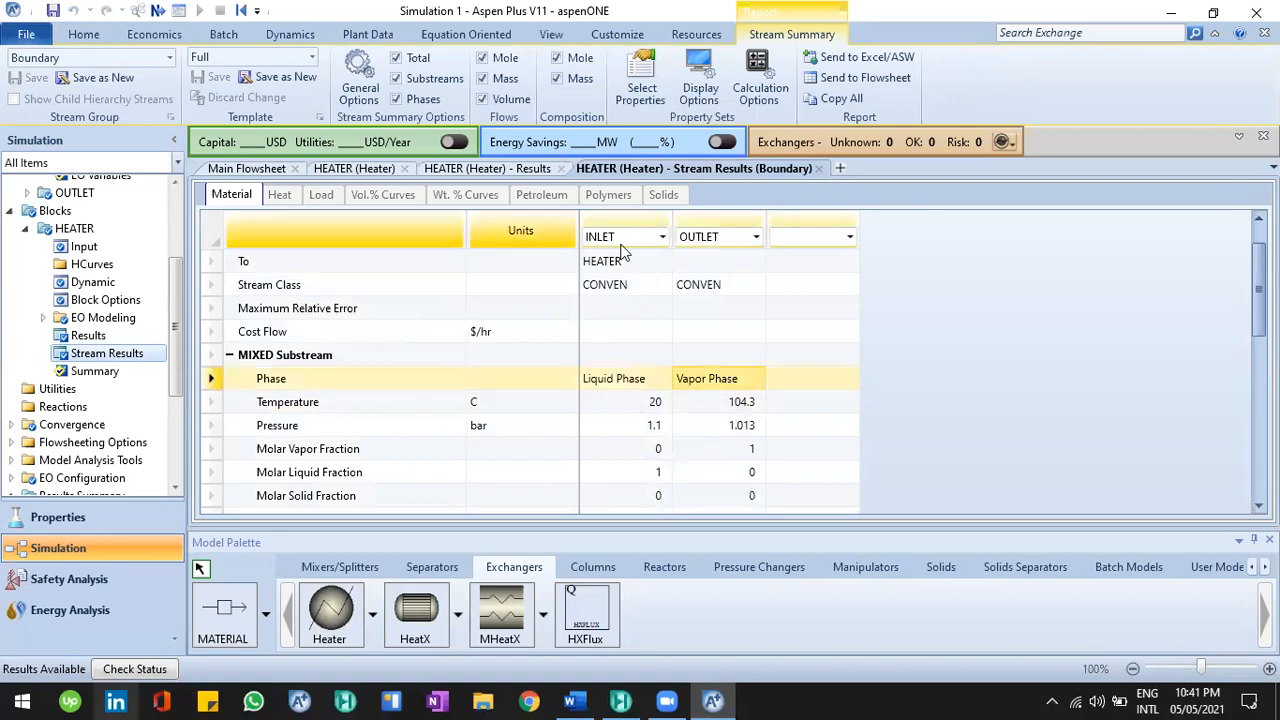
left_click(733, 379)
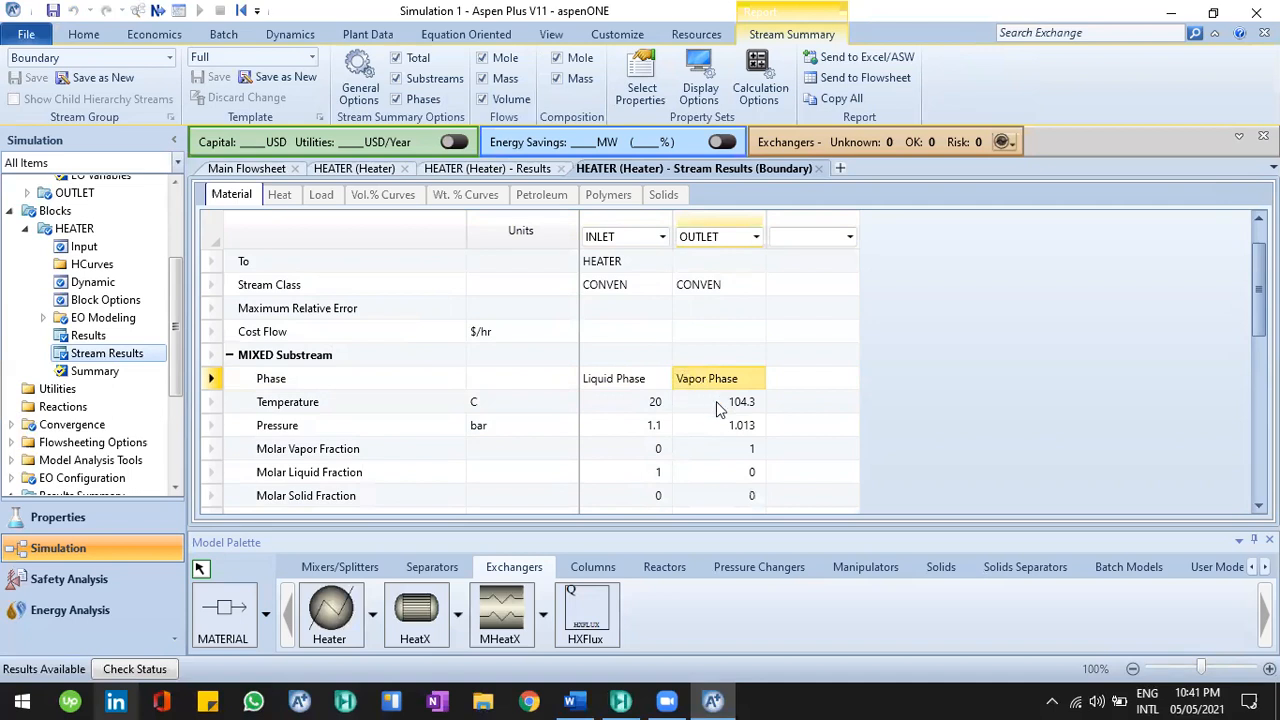
left_click(733, 405)
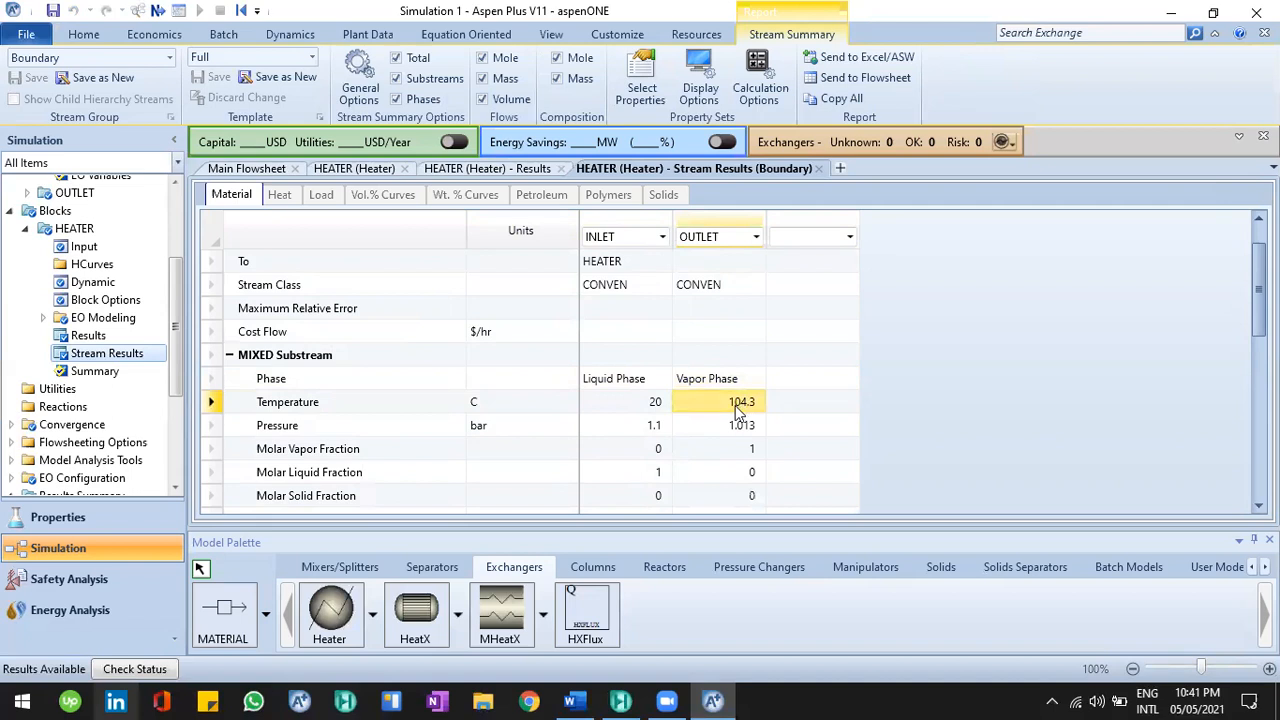
Step: Go back to the main flowsheet and center the HEATER label above its block
left_click(518, 170)
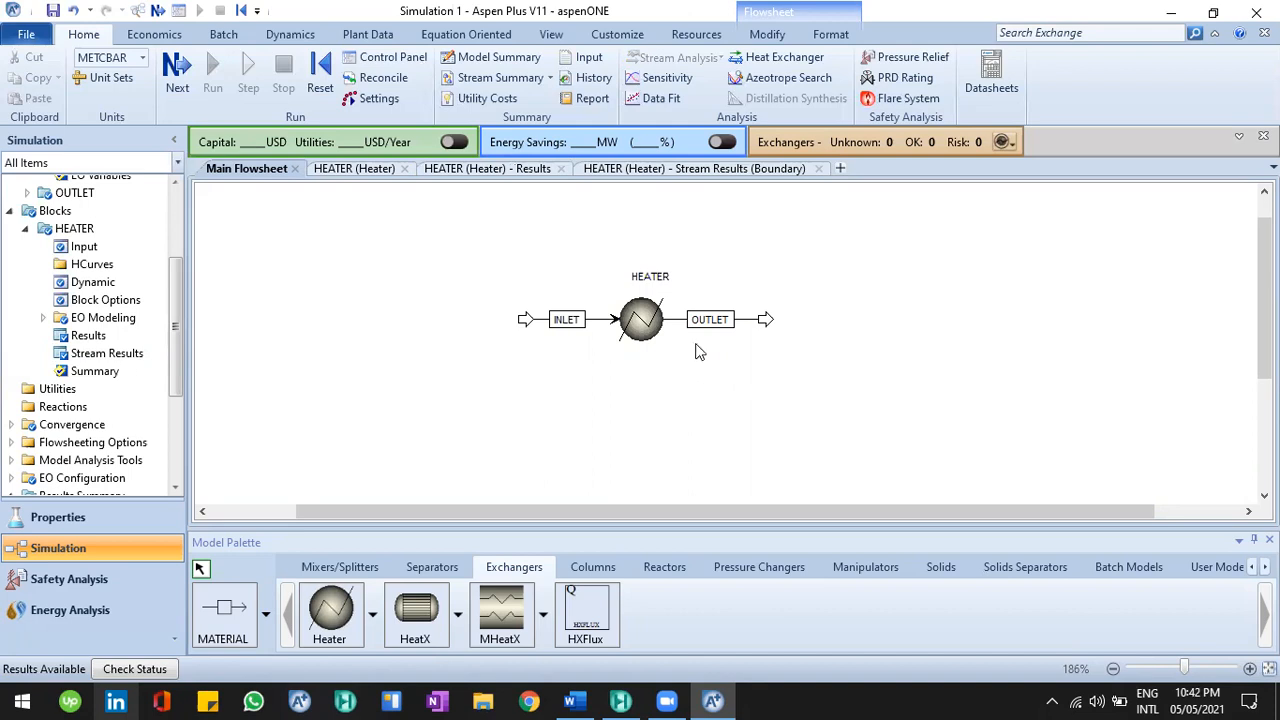
left_click(646, 281)
left_click_drag(646, 278, 636, 277)
left_click(650, 389)
Step: Check the two heating cases of Example 1 in the Word document, and return to Aspen Plus
left_click(574, 700)
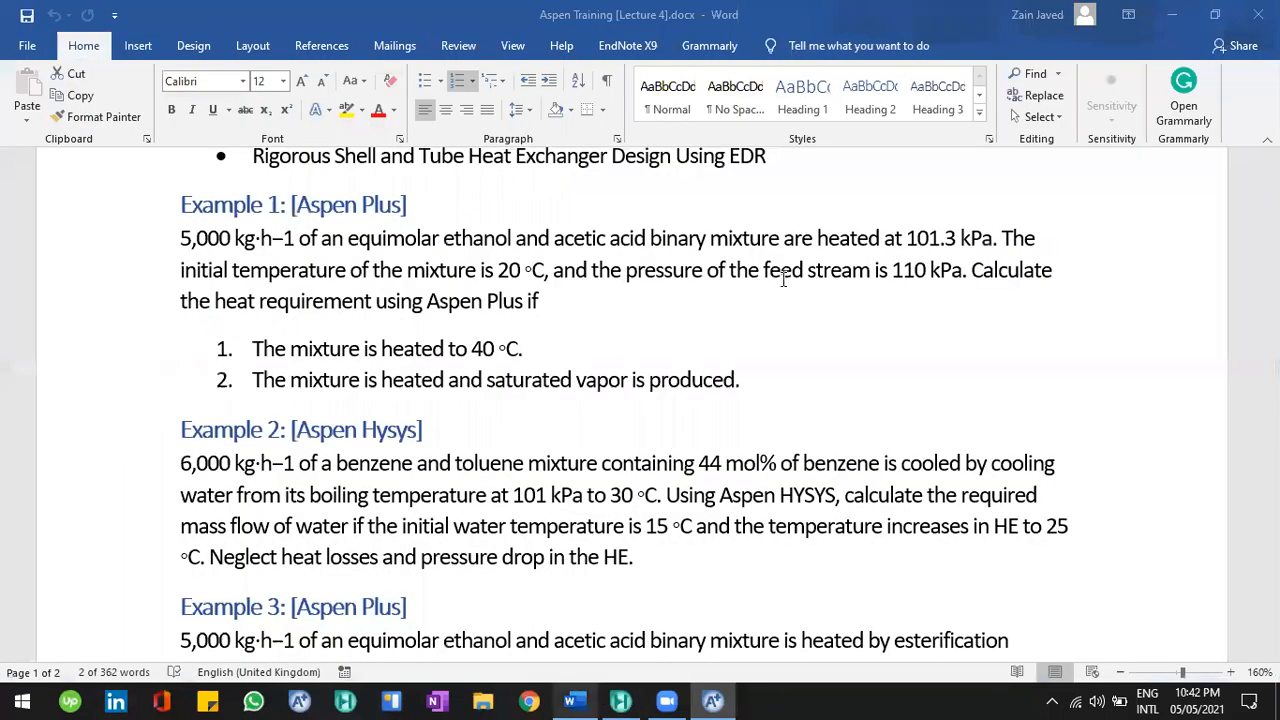
left_click(518, 350)
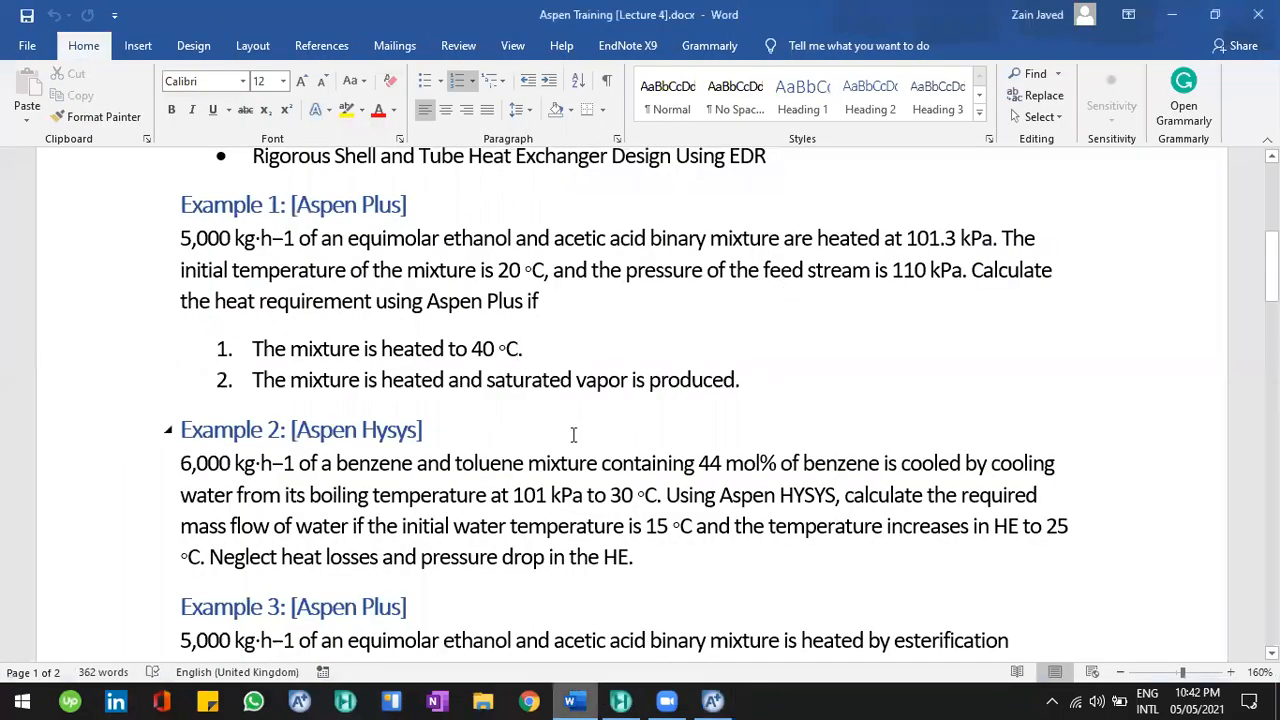
key("alt+Tab")
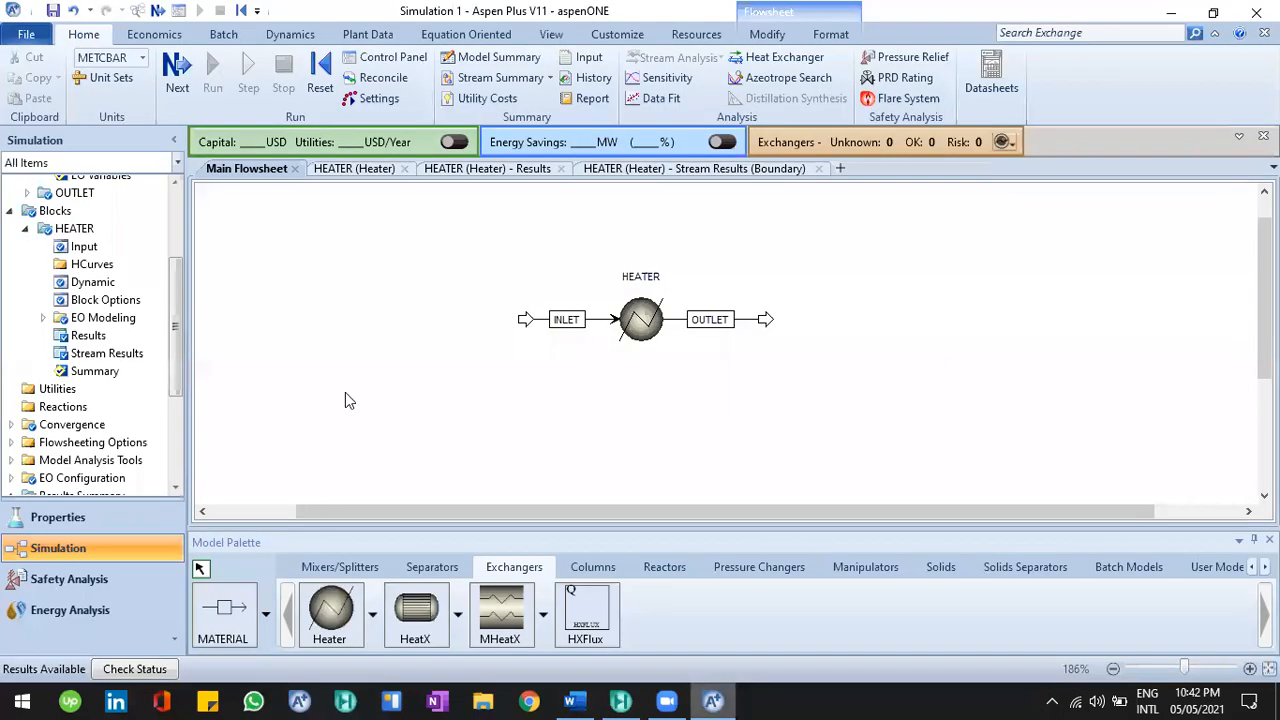
Step: Open the HEATER block's specifications and set the vapor fraction to 0
left_click(634, 314)
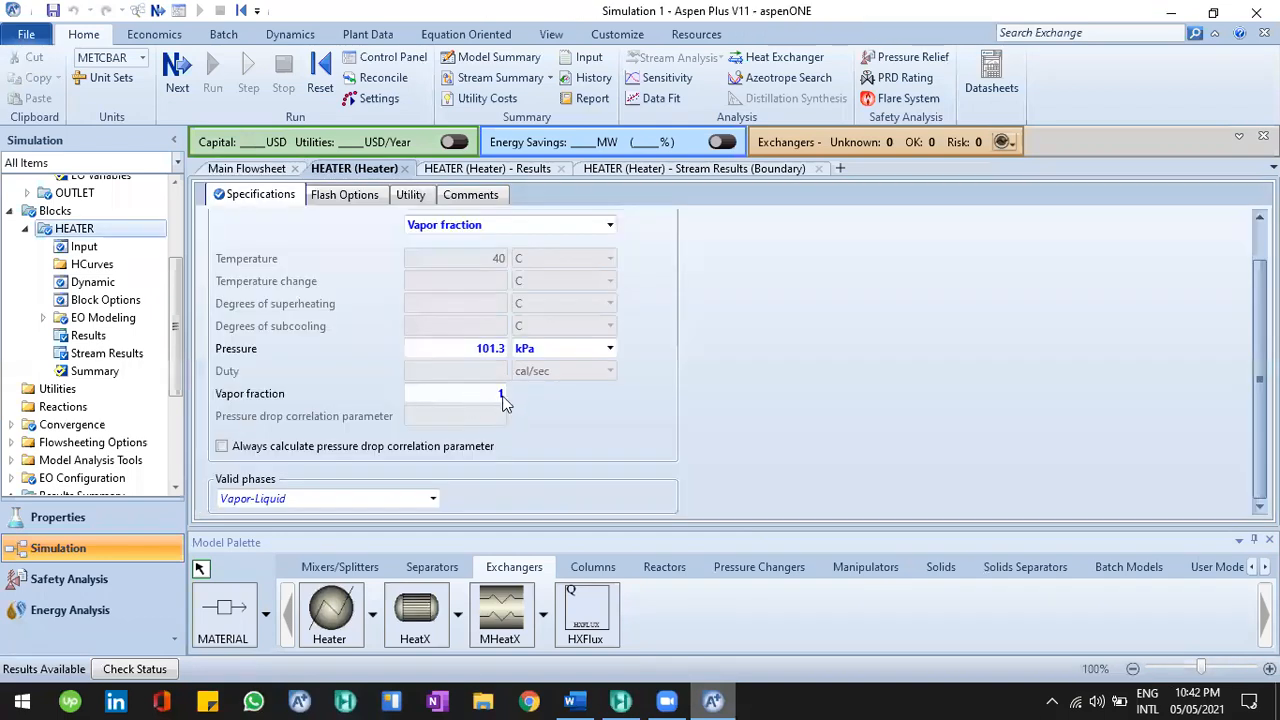
left_click(562, 432)
type("0")
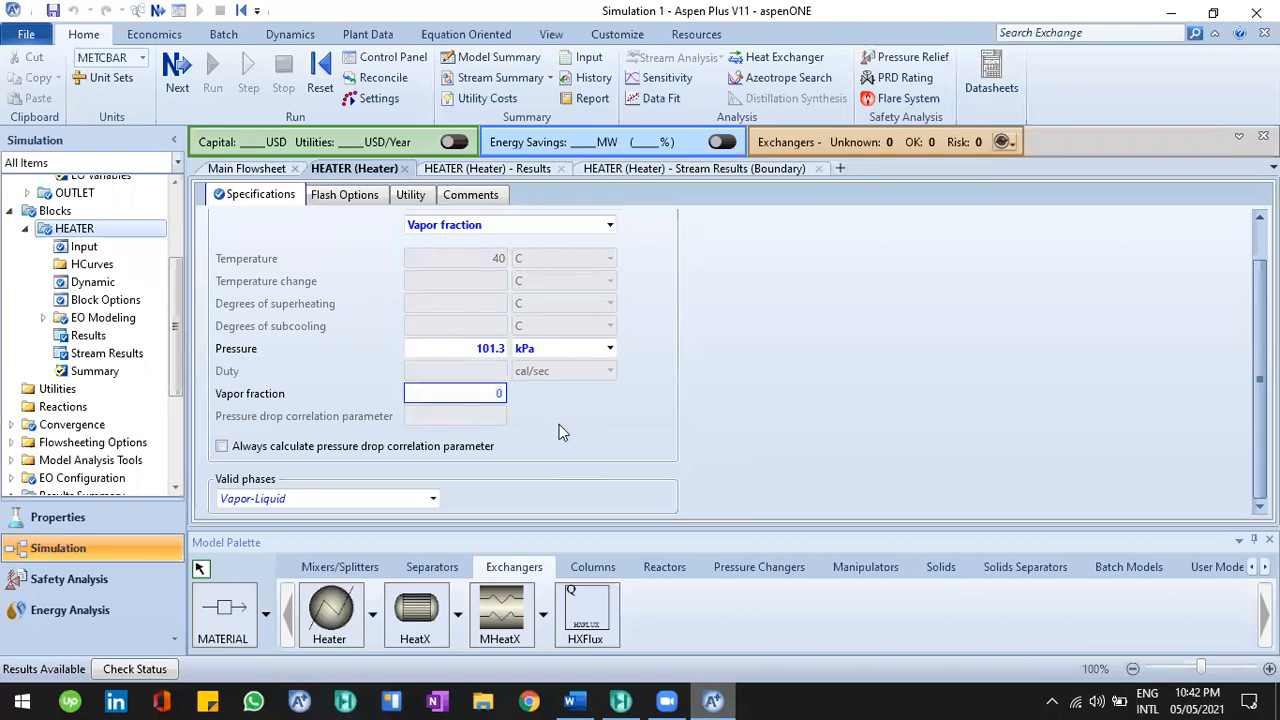
key("Return")
Step: Try vapor fractions of 0.7 and 1 in the HEATER specifications
left_click(518, 412)
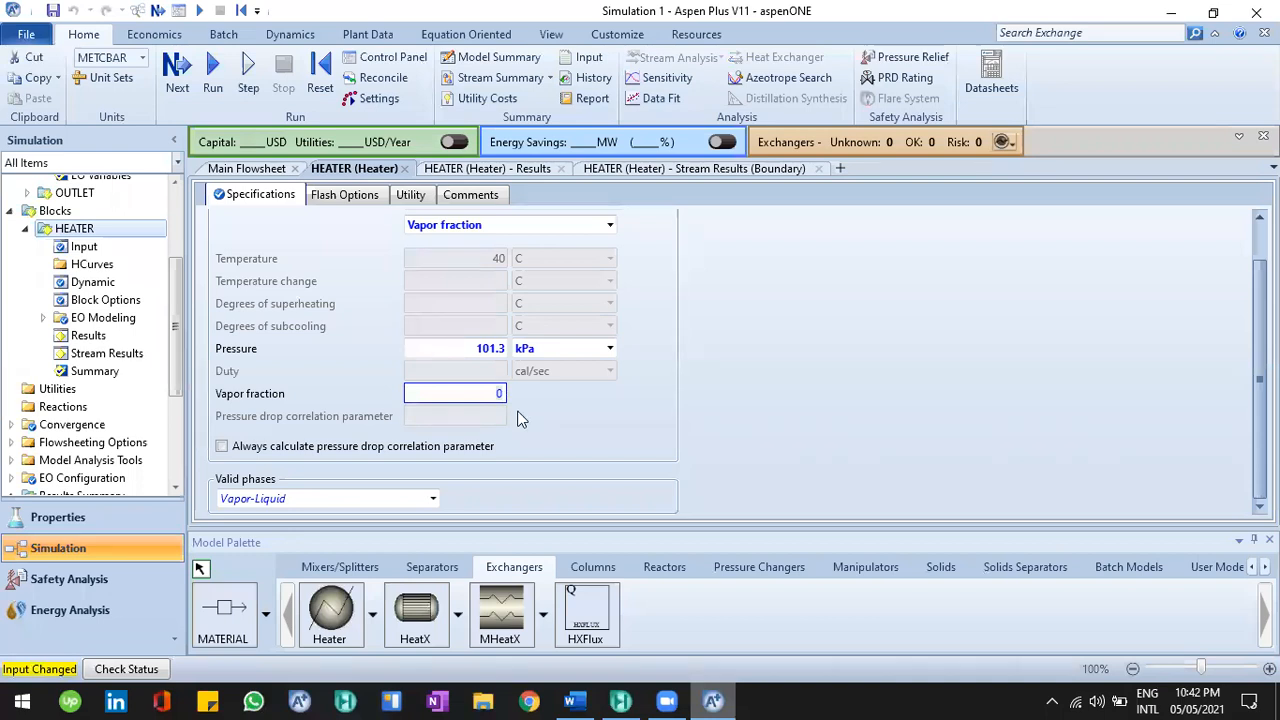
type("0.7")
left_click(500, 394)
type("1")
key("Return")
Step: Return the HEATER block's vapor fraction to 0
left_click(502, 393)
type("0")
key("Return")
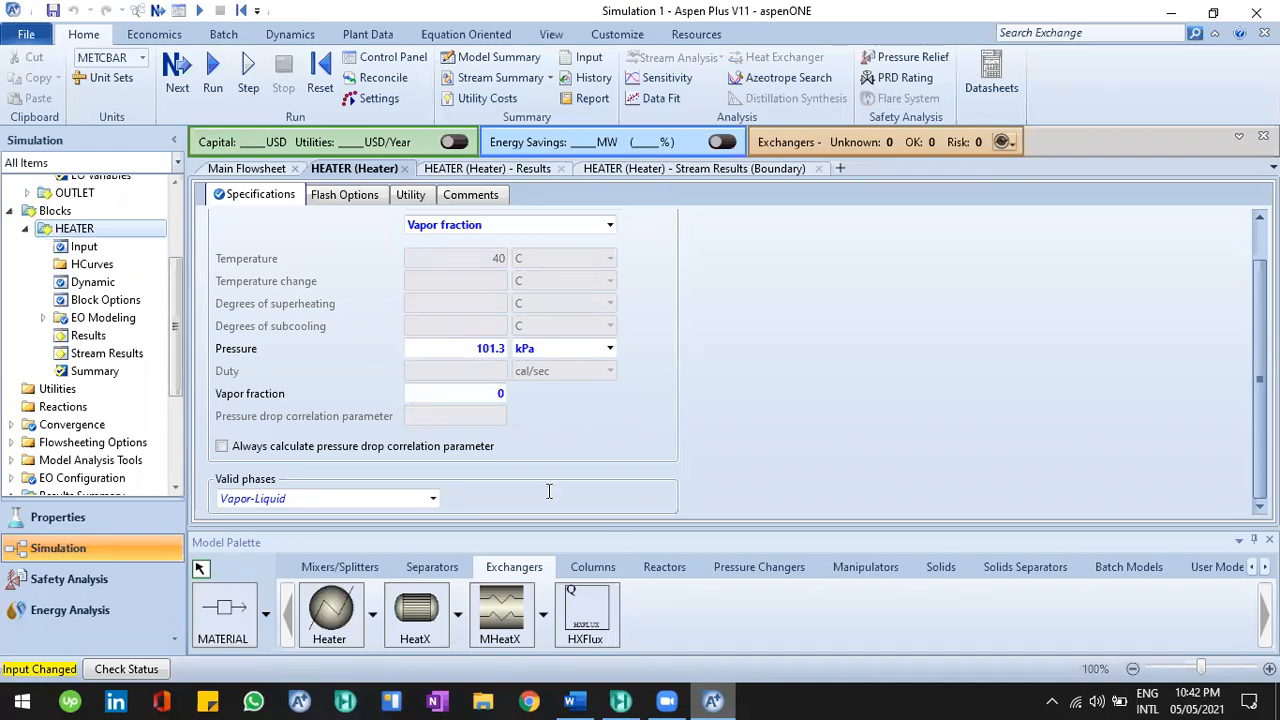
Step: Switch to the Word document and read the feed flow rate and benzene–toluene composition in Example 2
key("alt+Tab")
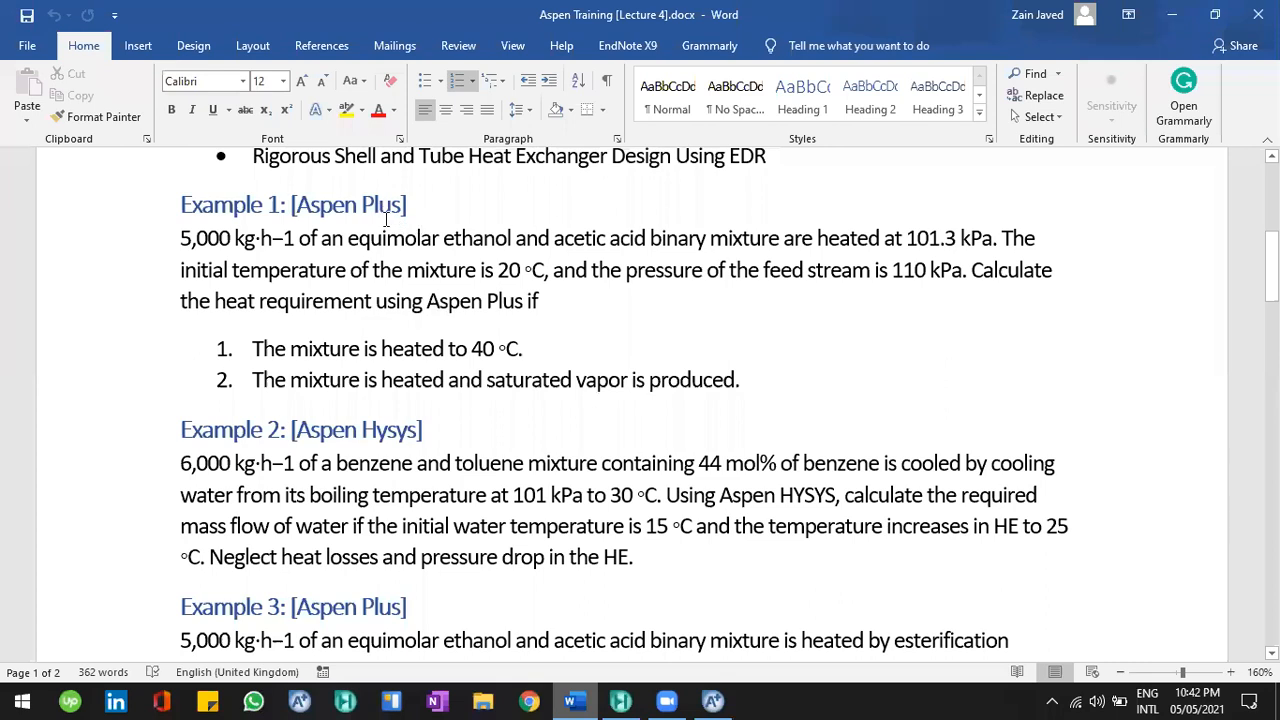
scroll(400, 325, "down", 3)
left_click(264, 272)
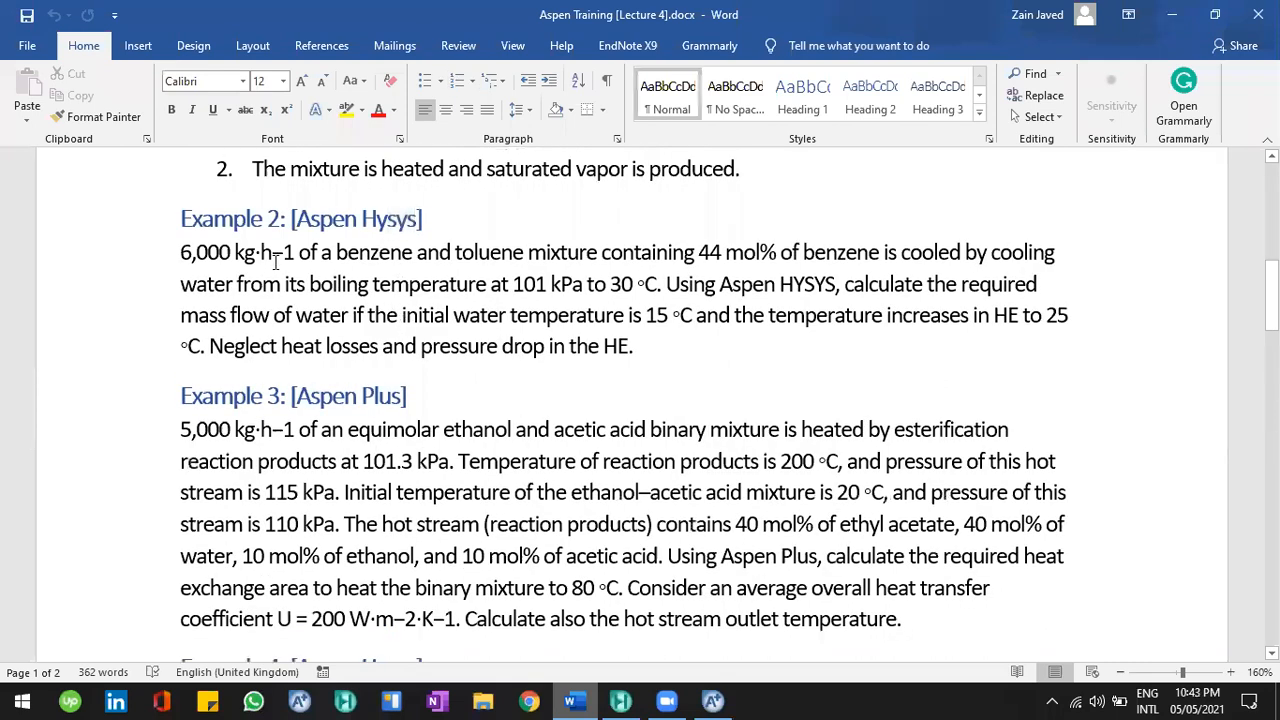
left_click_drag(180, 257, 289, 260)
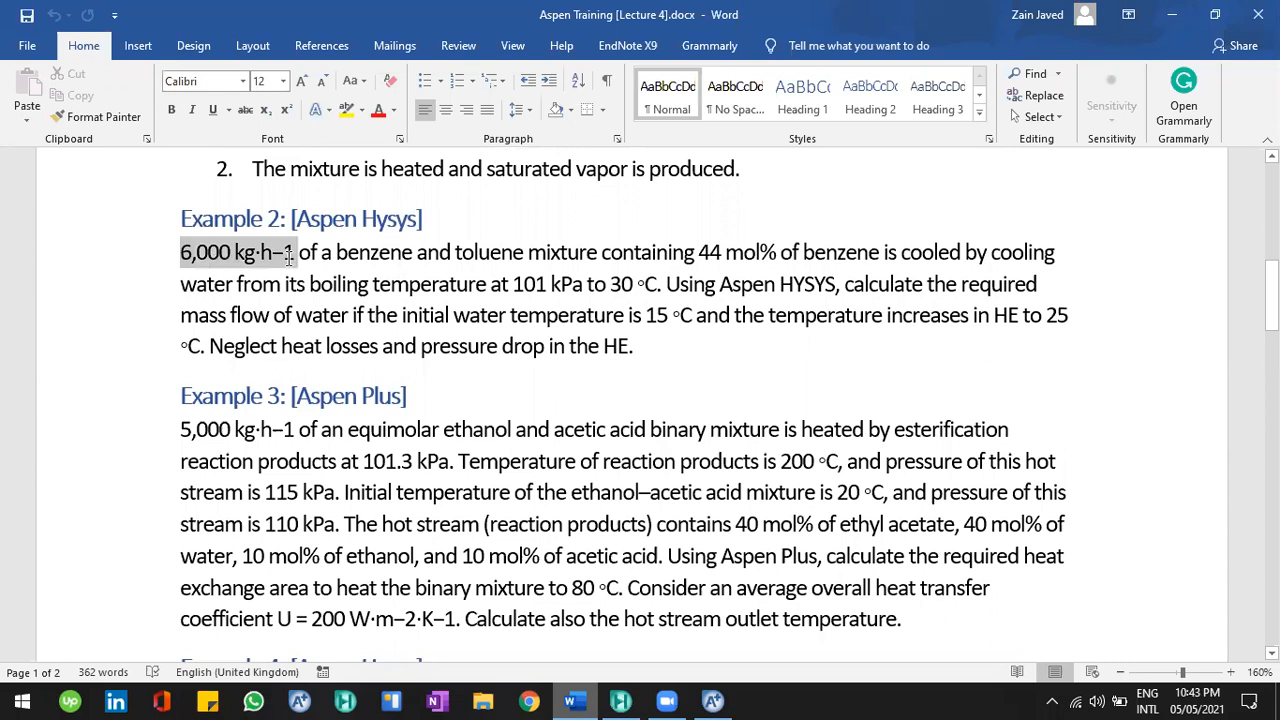
left_click(510, 258)
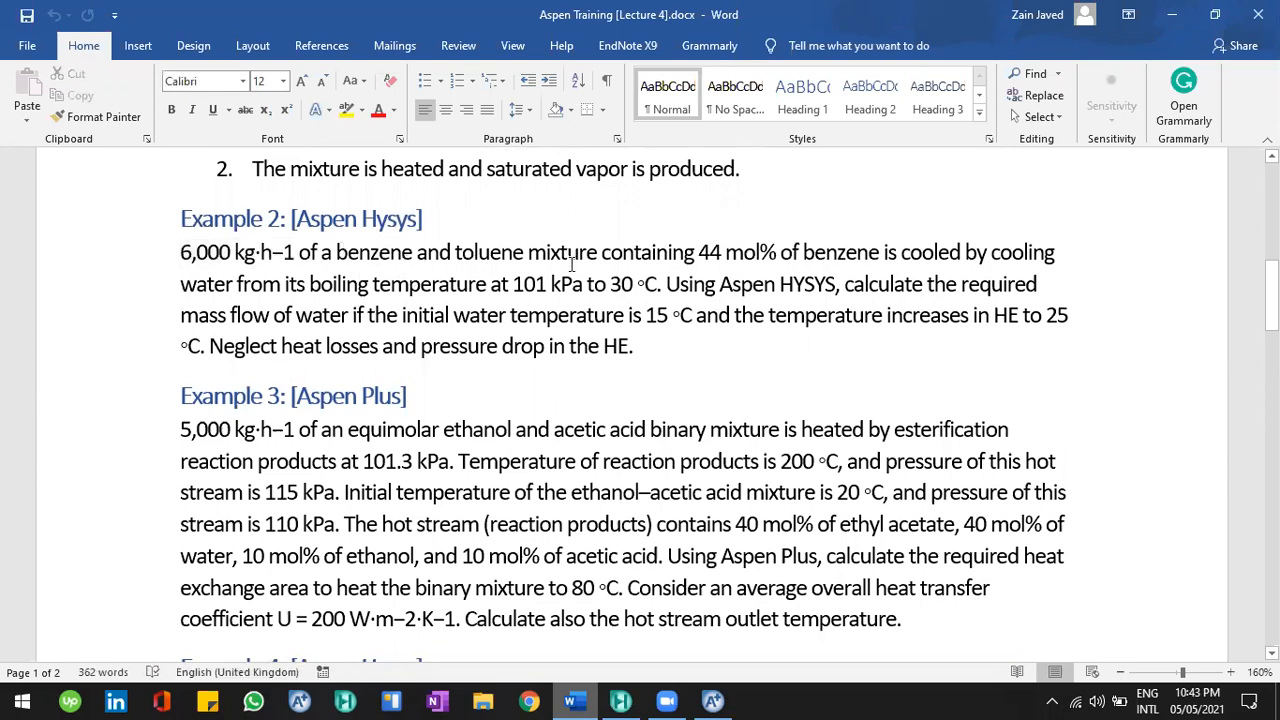
left_click_drag(572, 264, 671, 264)
left_click(721, 258)
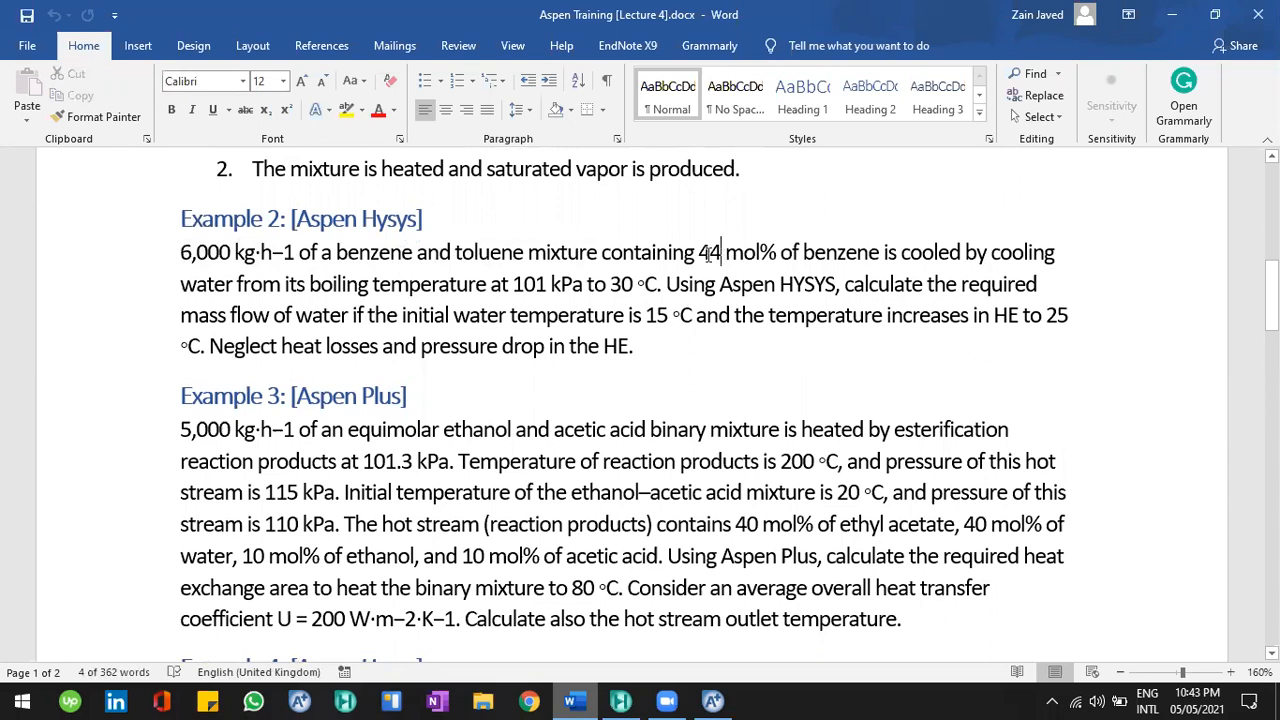
left_click_drag(765, 258, 870, 254)
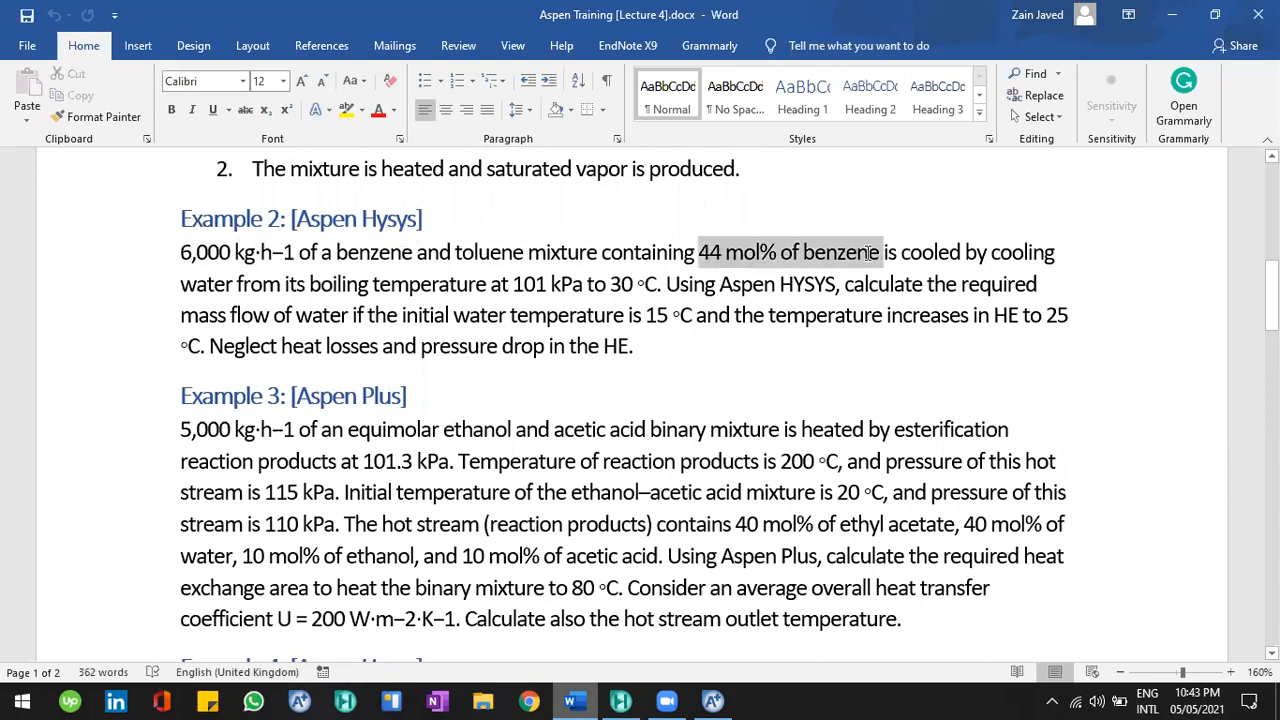
left_click(928, 264)
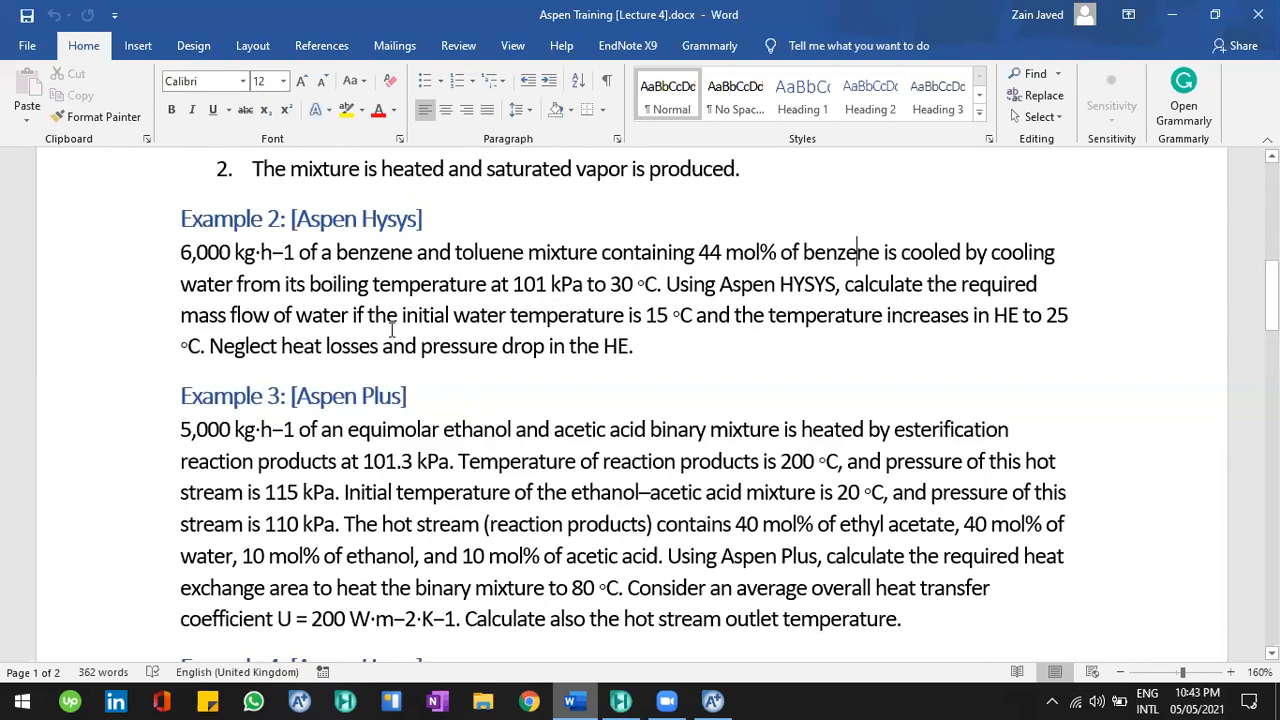
Step: Review Example 2's mixture cooling conditions, cooling water inlet and outlet temperatures, and the heat loss assumptions
left_click_drag(695, 316, 637, 290)
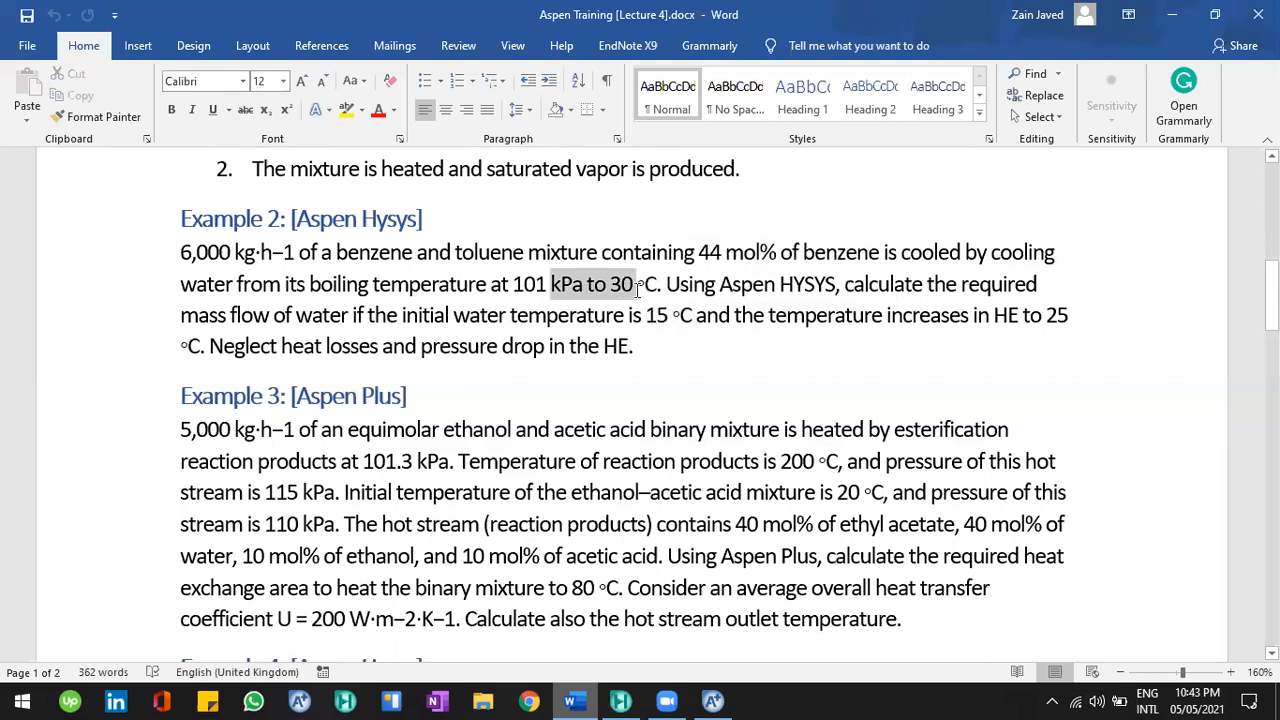
left_click(561, 252)
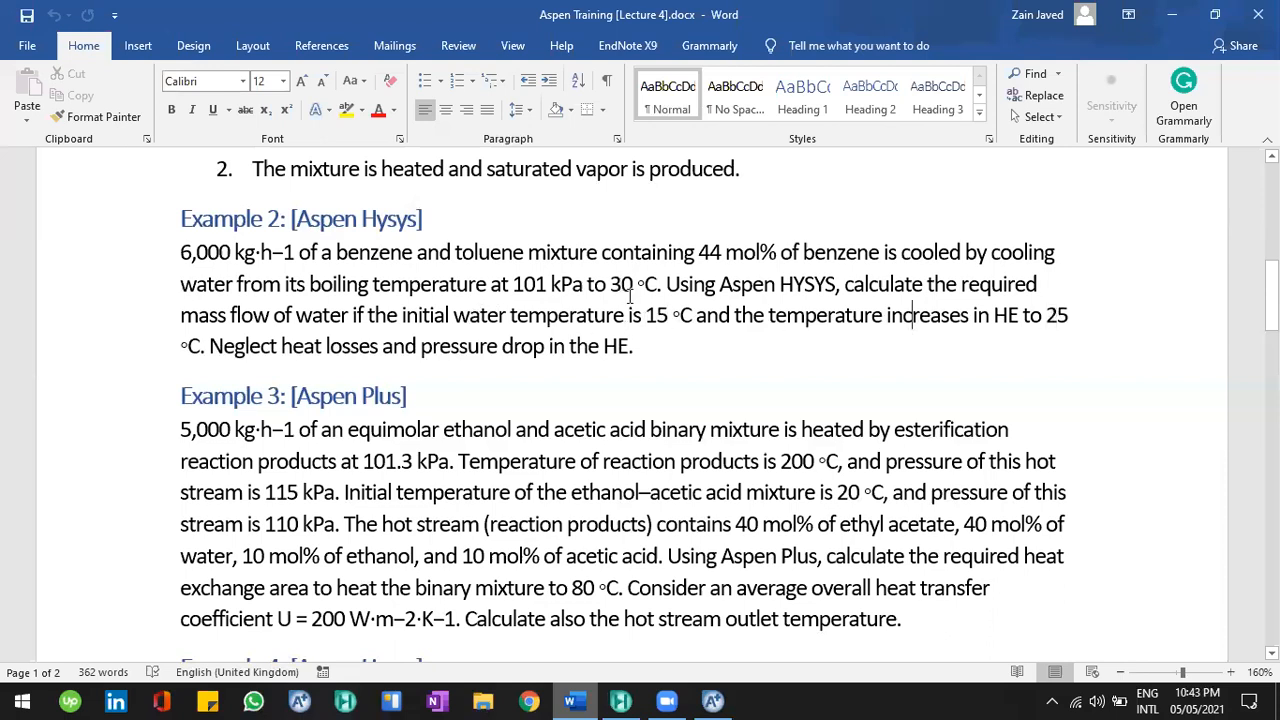
double_click(646, 318)
left_click(645, 320)
double_click(662, 320)
left_click(1049, 319)
left_click(779, 367)
Step: Switch to Aspen HYSYS and remove Methane from Component List - 1
left_click(630, 697)
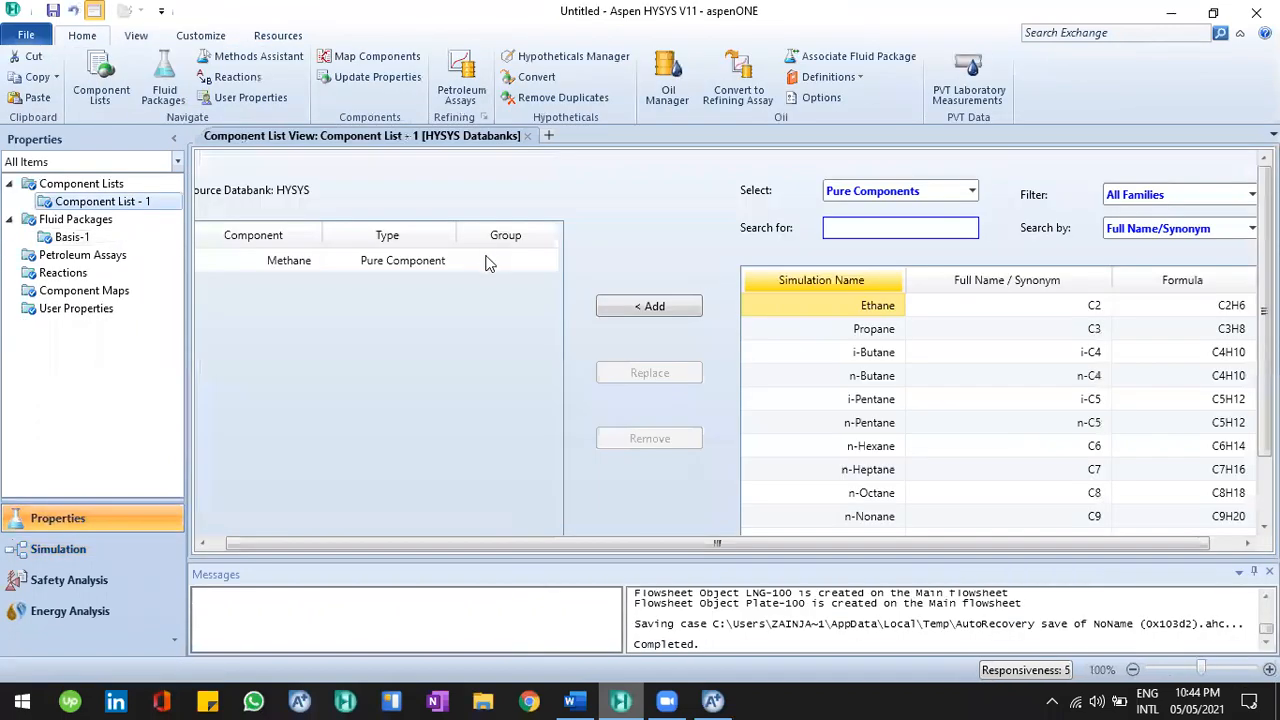
left_click(487, 260)
left_click(412, 260)
left_click(660, 443)
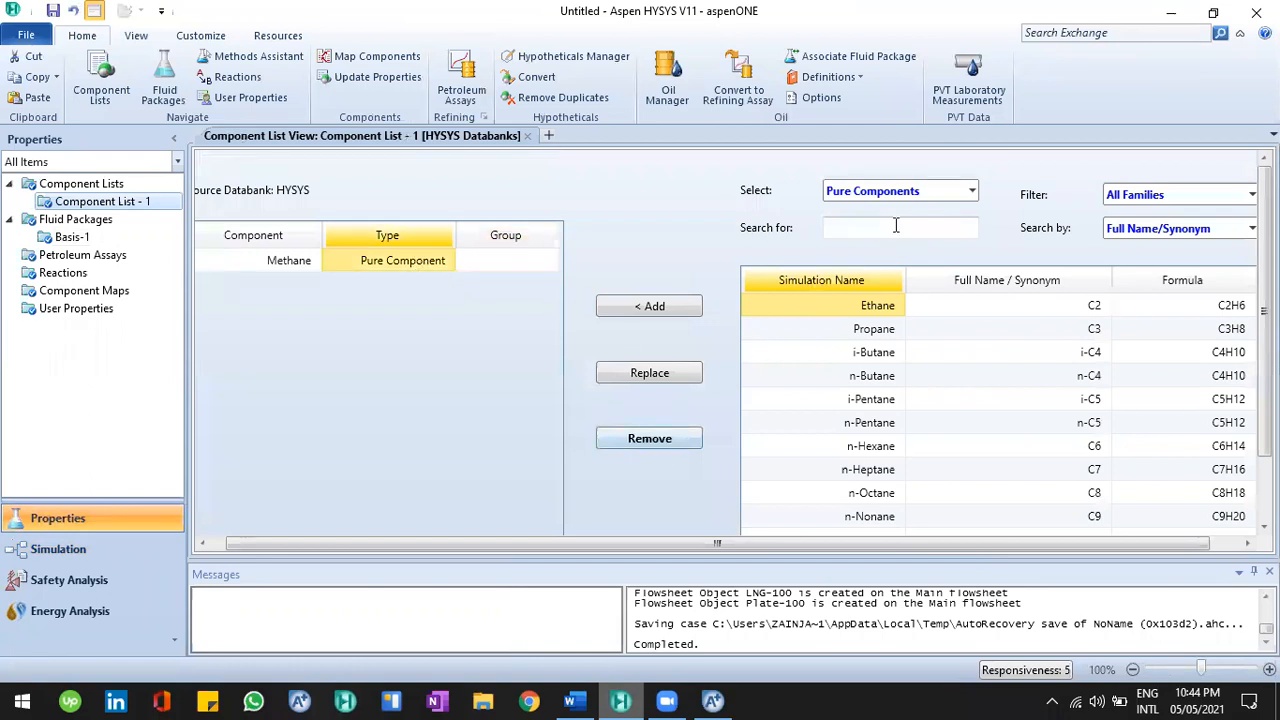
Step: Search the pure components for benzene and add Benzene to Component List - 1
type("b")
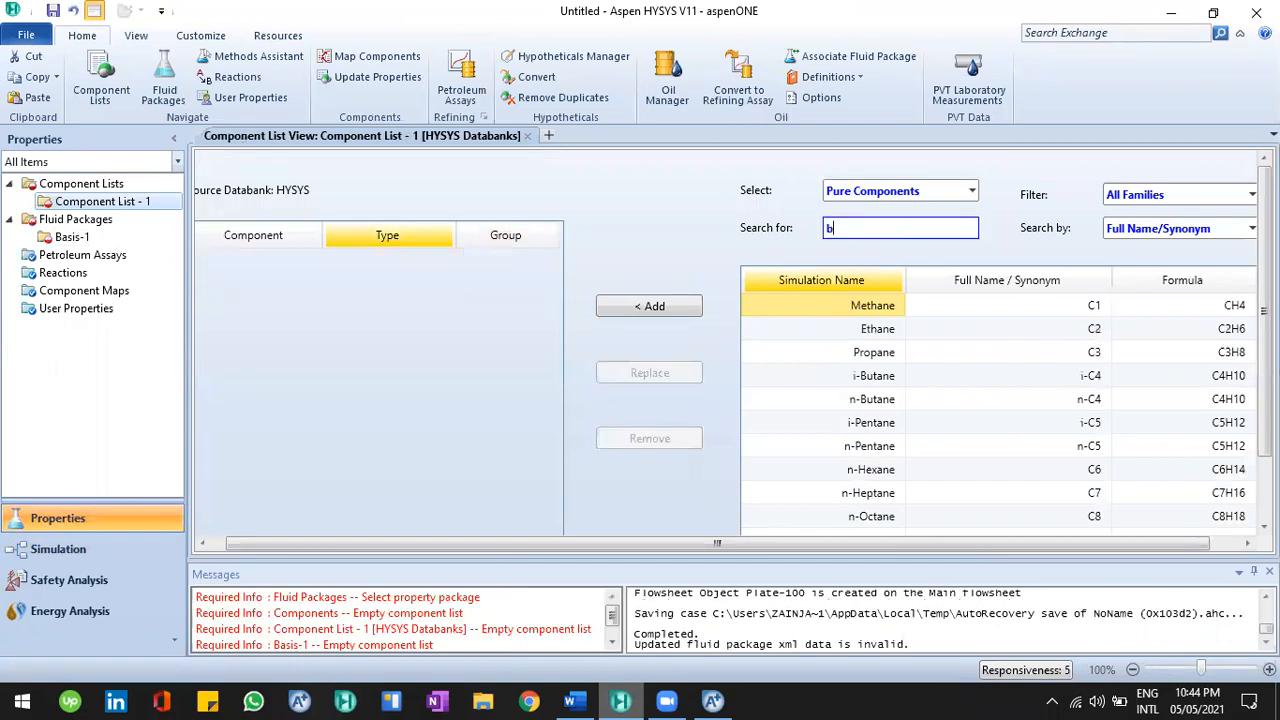
type("e")
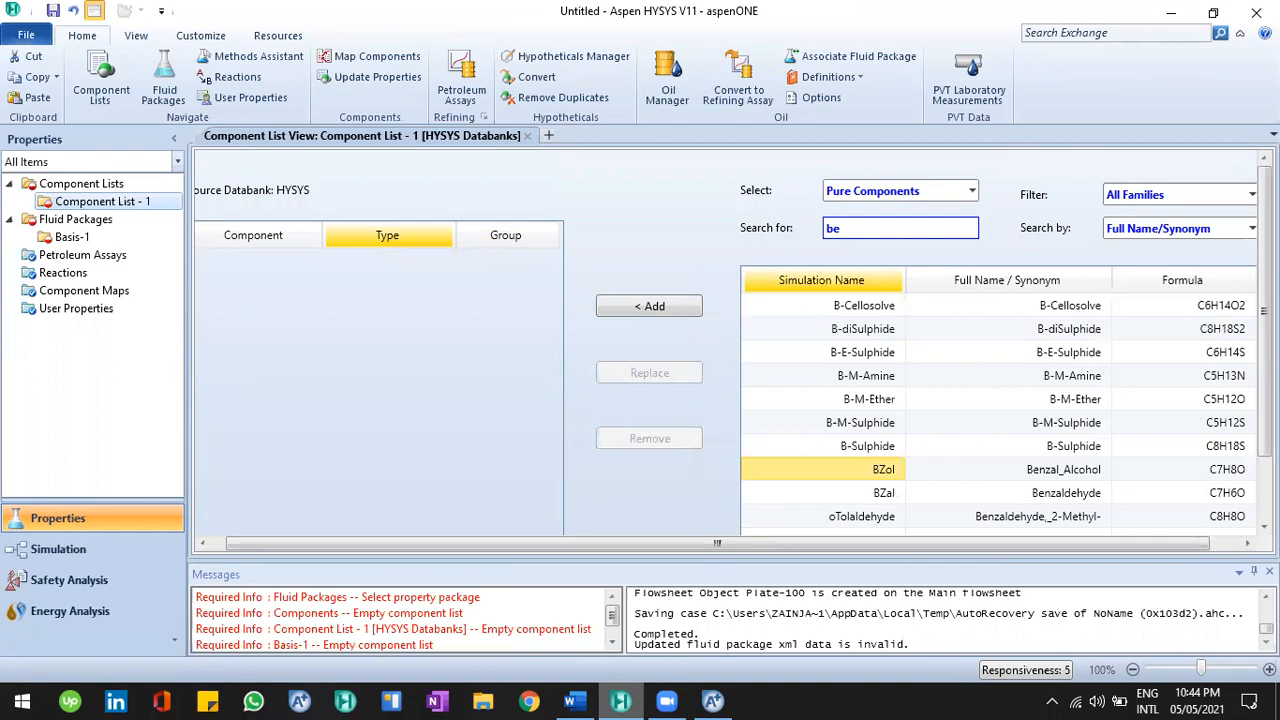
type("nz")
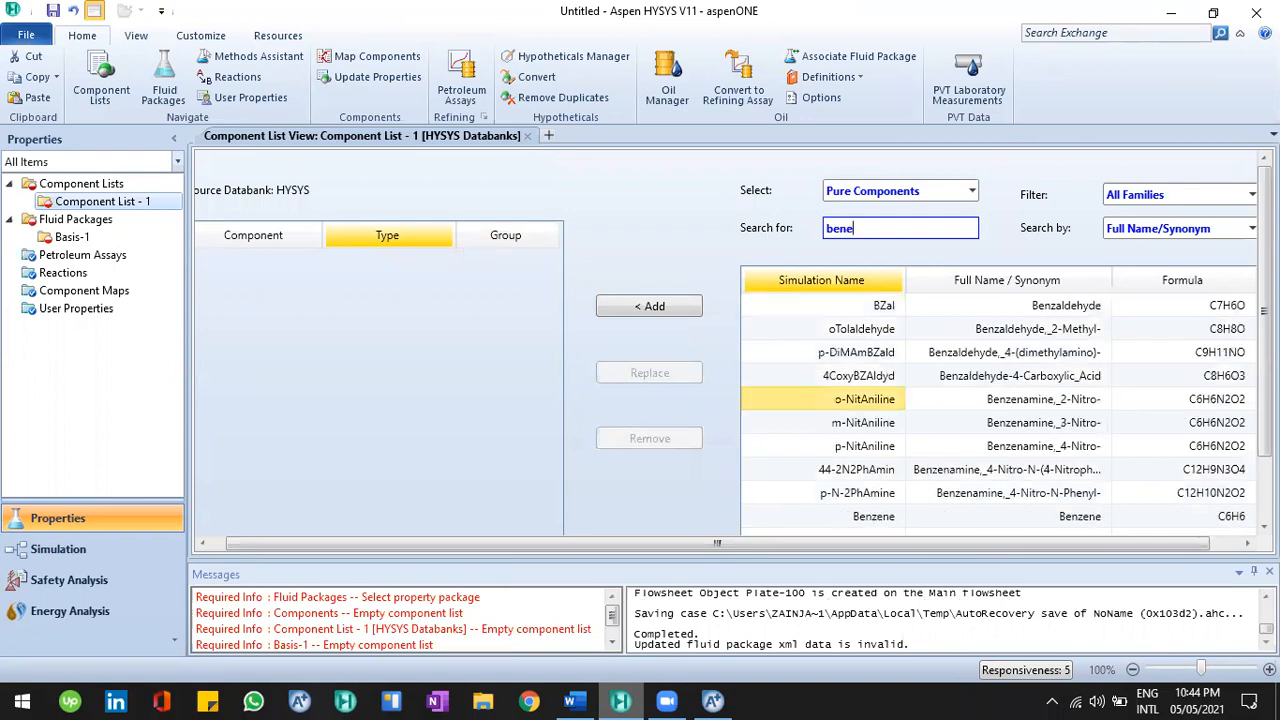
type("ne")
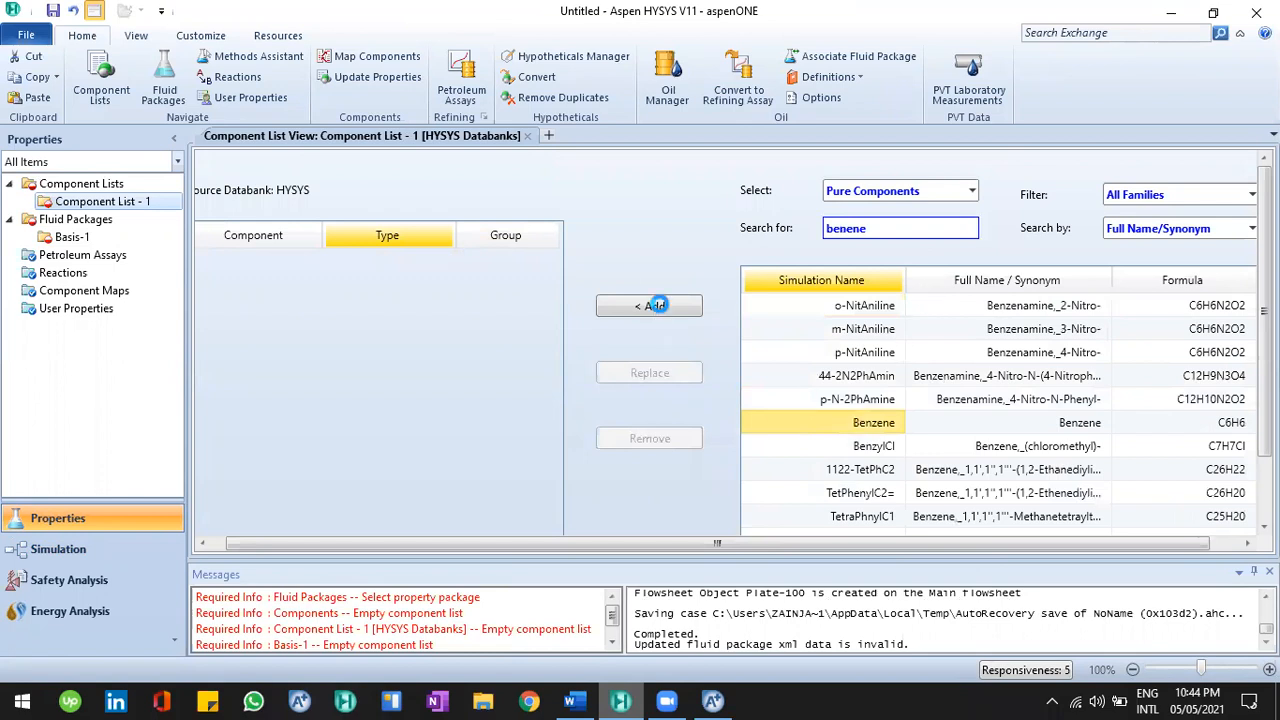
left_click(655, 305)
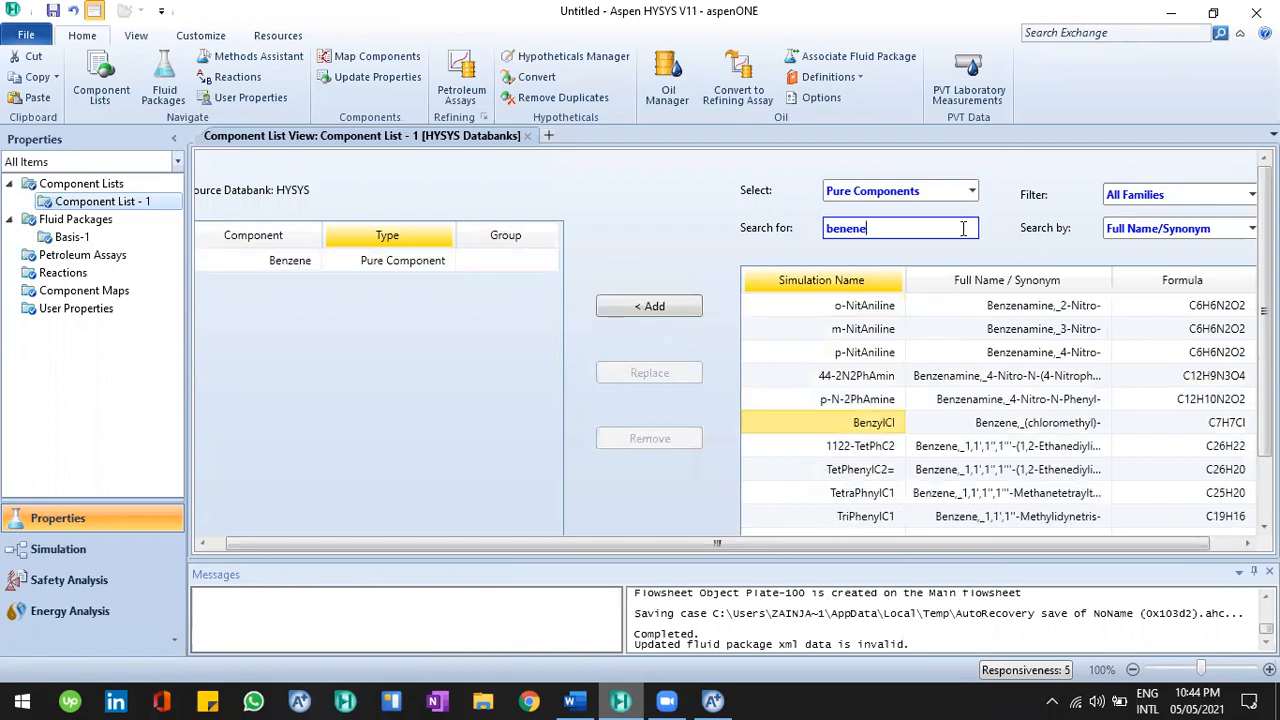
Step: Search the pure components for toluene and add Toluene to Component List - 1
key("BackSpace")
key("BackSpace")
key("BackSpace")
key("BackSpace")
key("BackSpace")
key("BackSpace")
type("t")
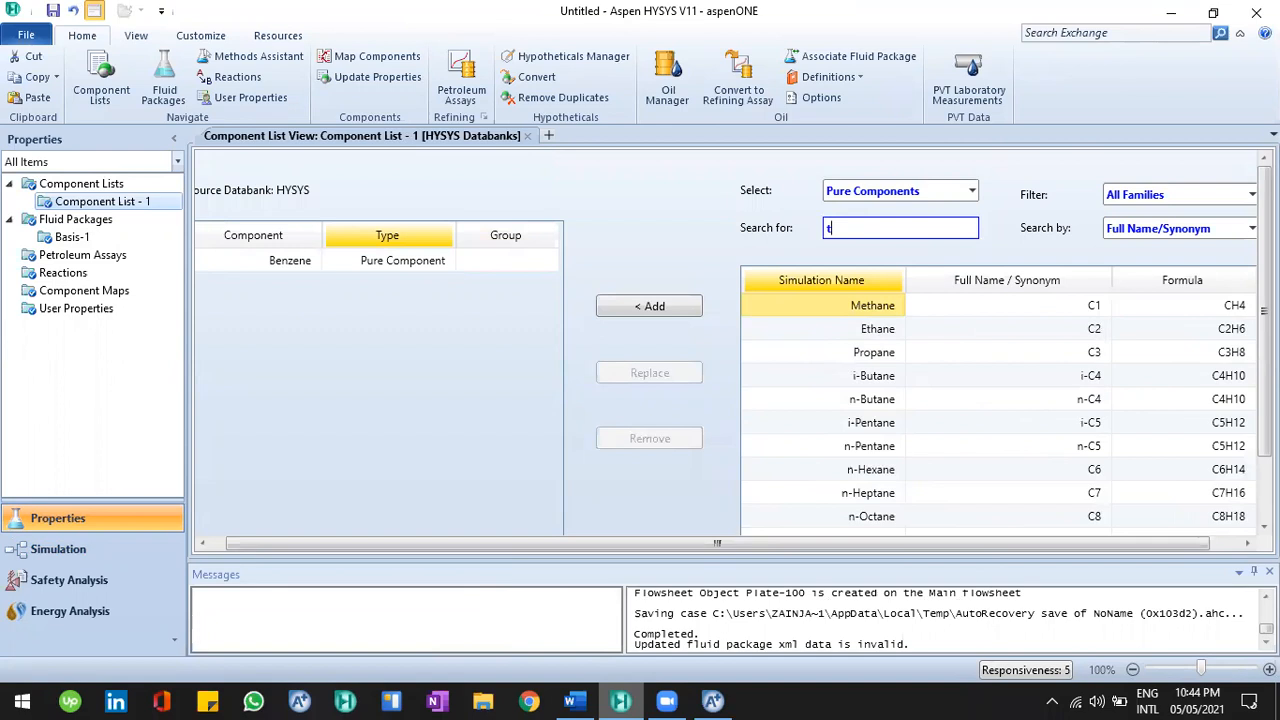
type("ou")
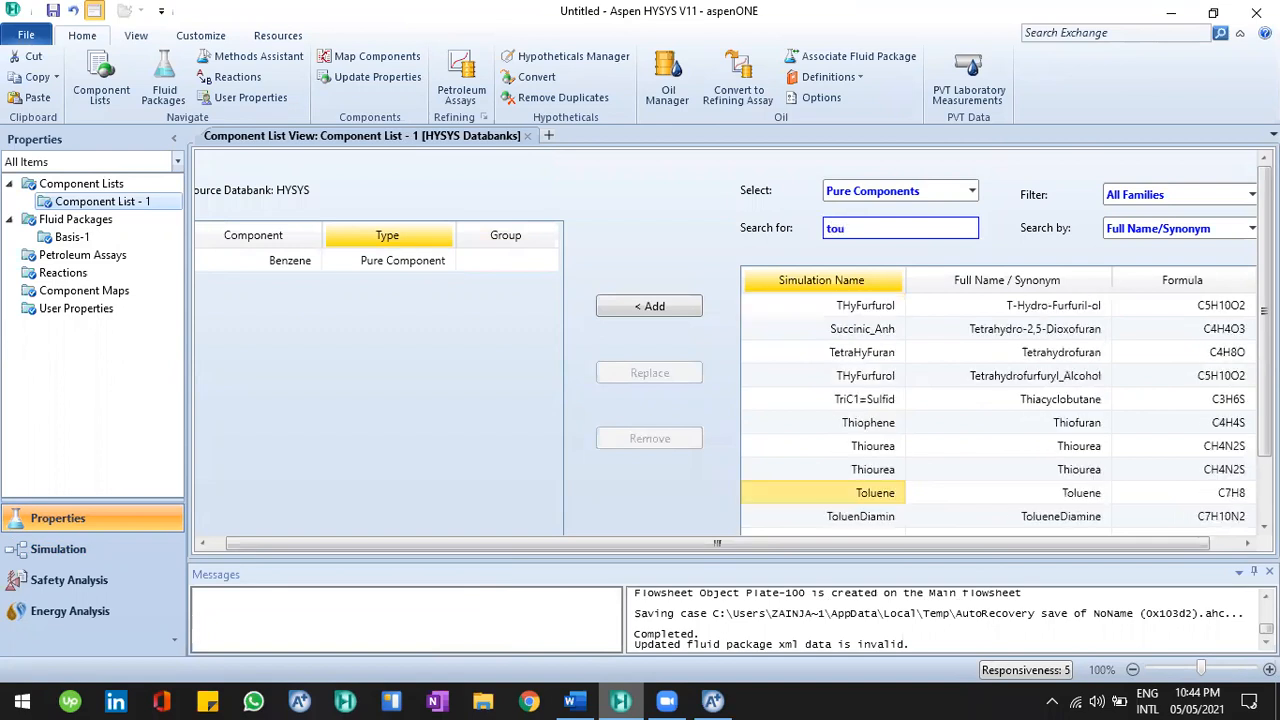
key("Return")
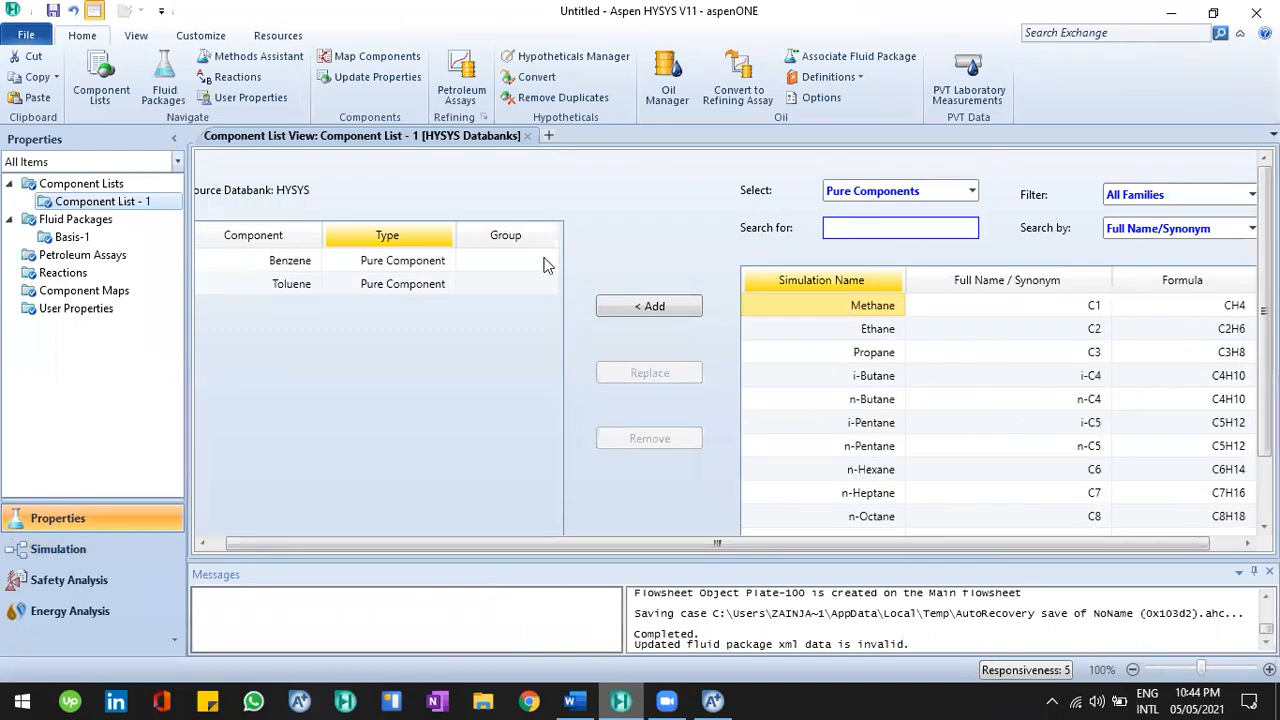
Step: Select the Basis-1 fluid package and enter the simulation environment
left_click(84, 239)
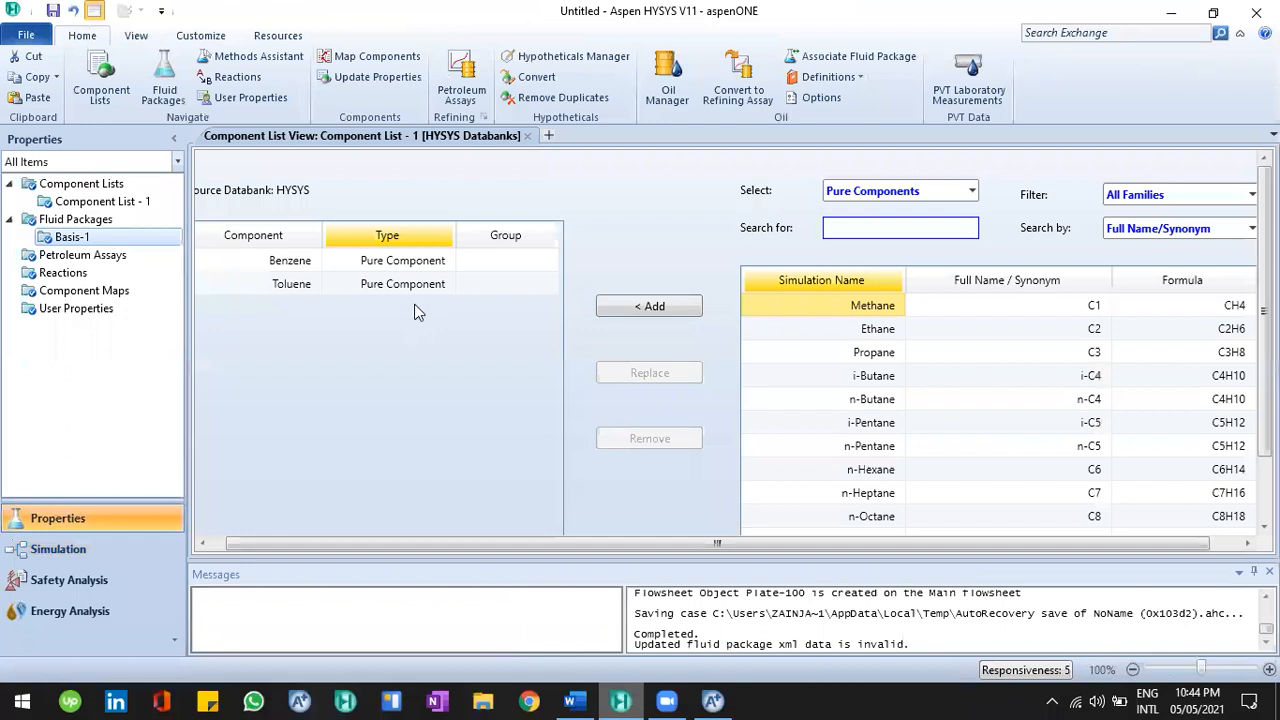
left_click_drag(390, 392, 391, 406)
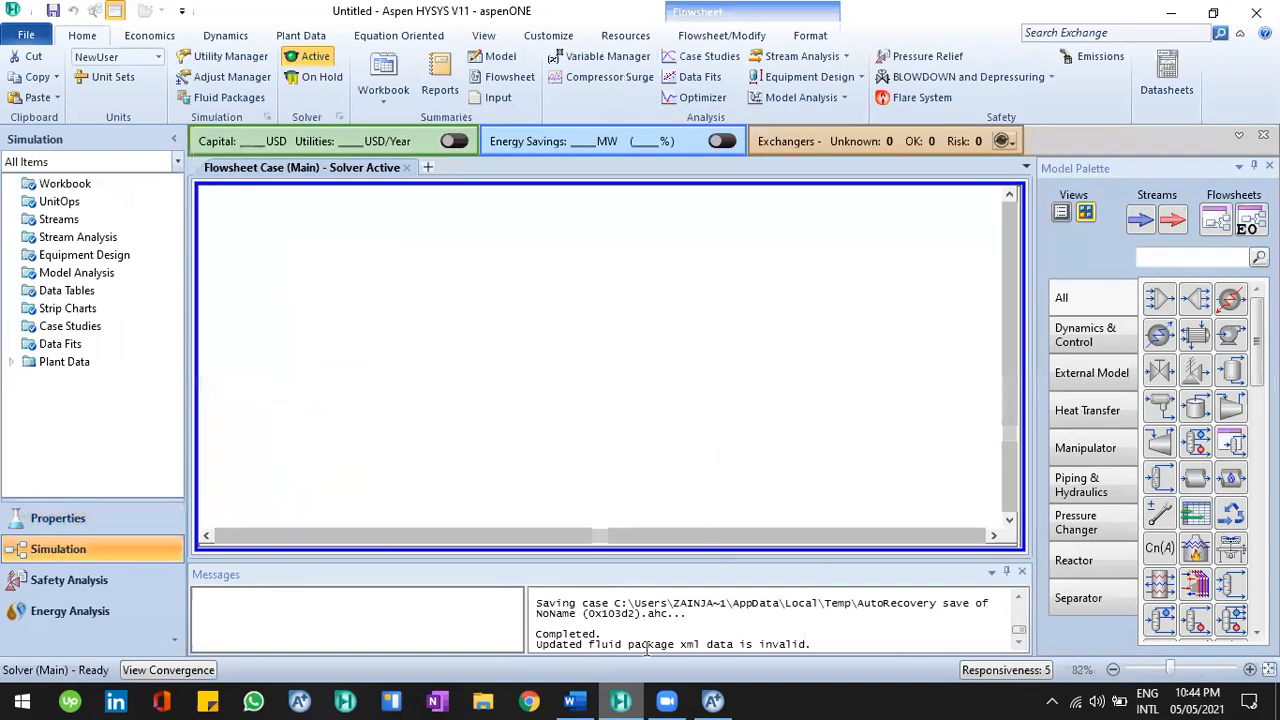
Step: Switch to the Word document and compare the mixture components in Examples 1 and 2, then review Example 2's cooling water temperatures
left_click(583, 700)
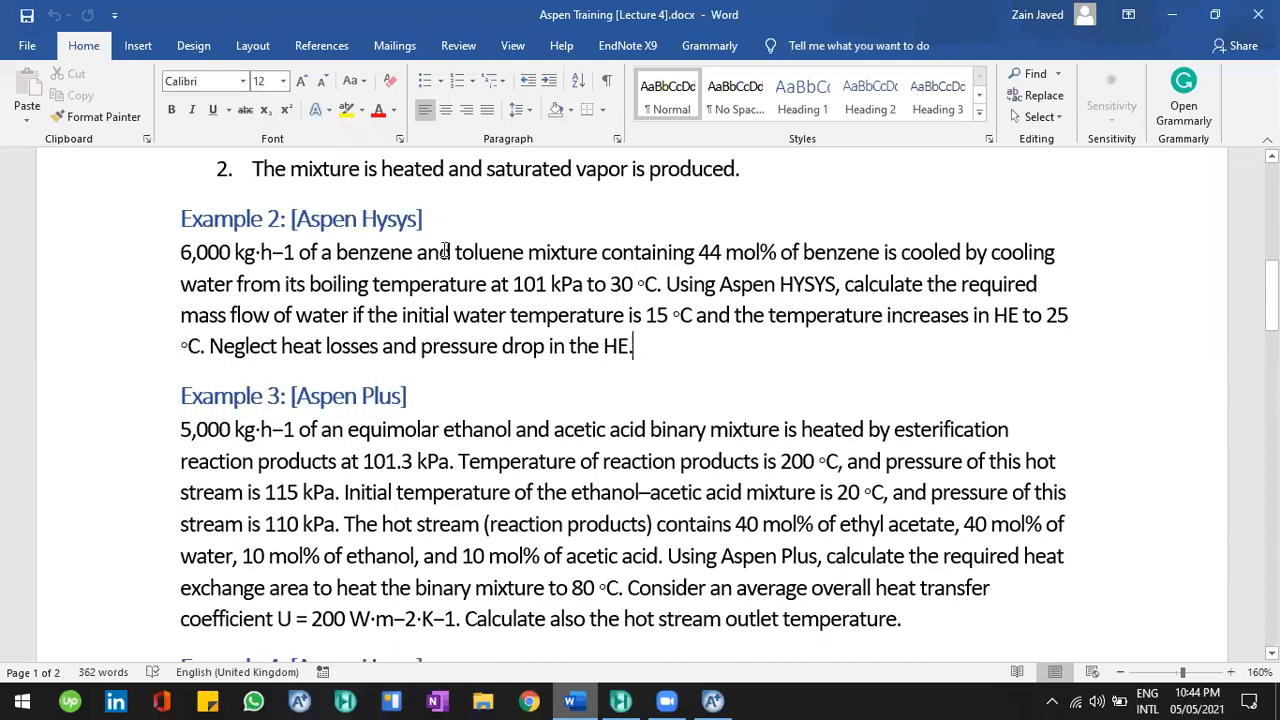
scroll(468, 258, "up", 2)
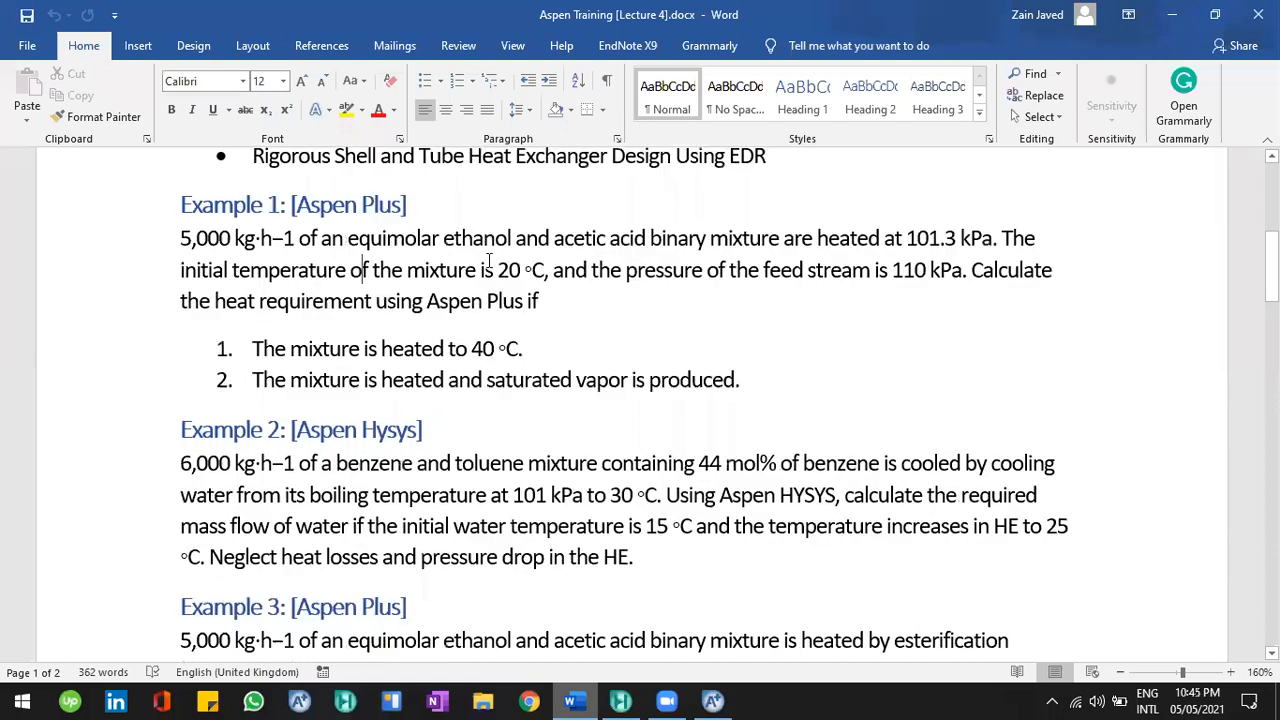
left_click_drag(446, 242, 566, 250)
left_click(577, 270)
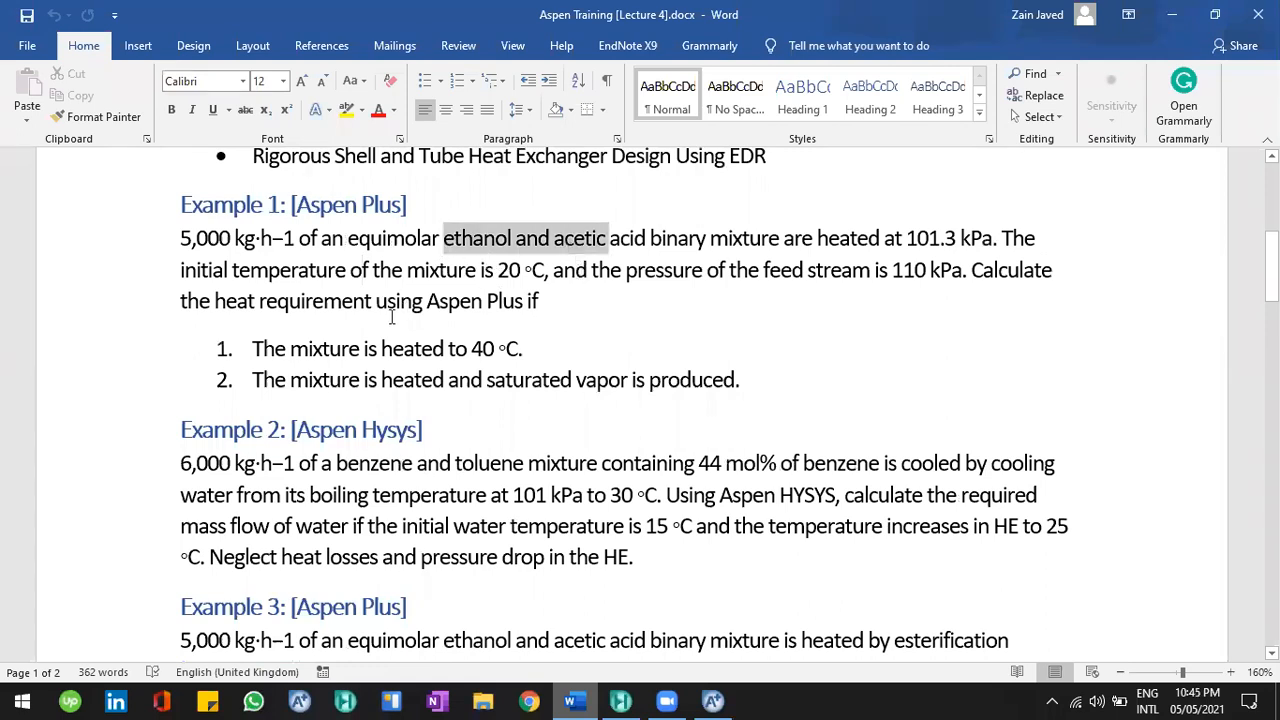
left_click(481, 388)
scroll(450, 325, "down", 2)
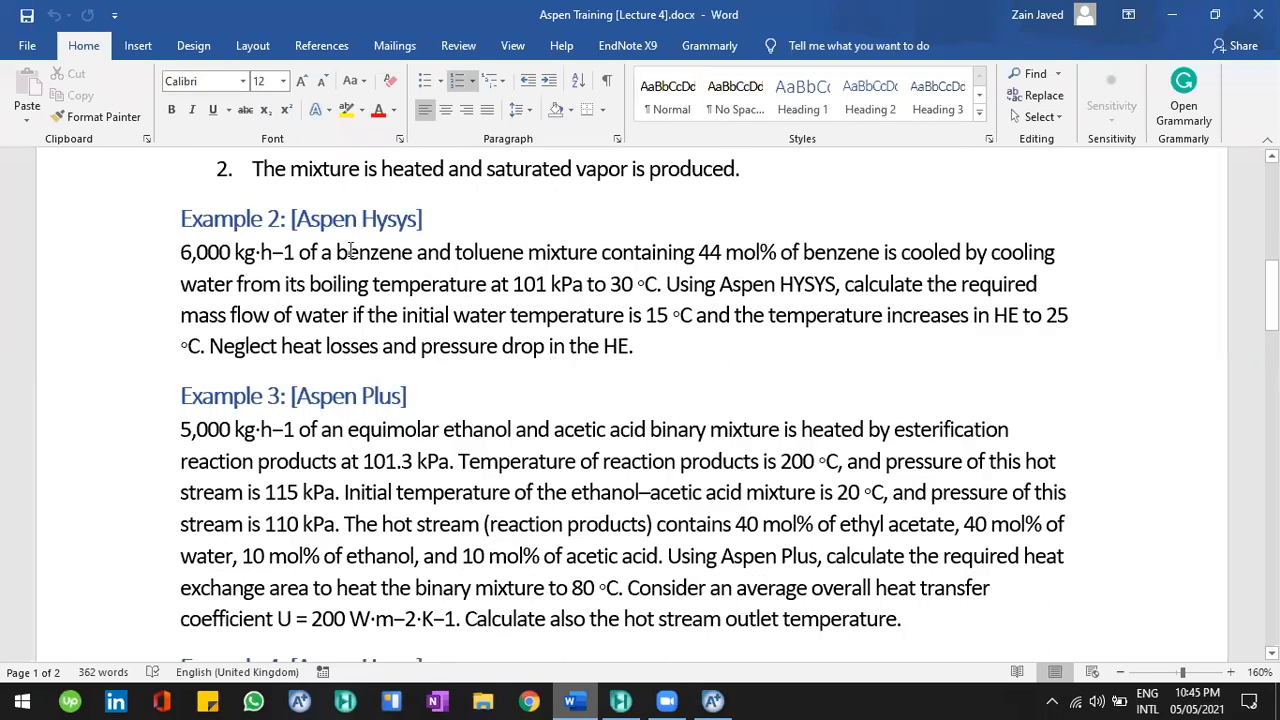
left_click_drag(426, 263, 337, 259)
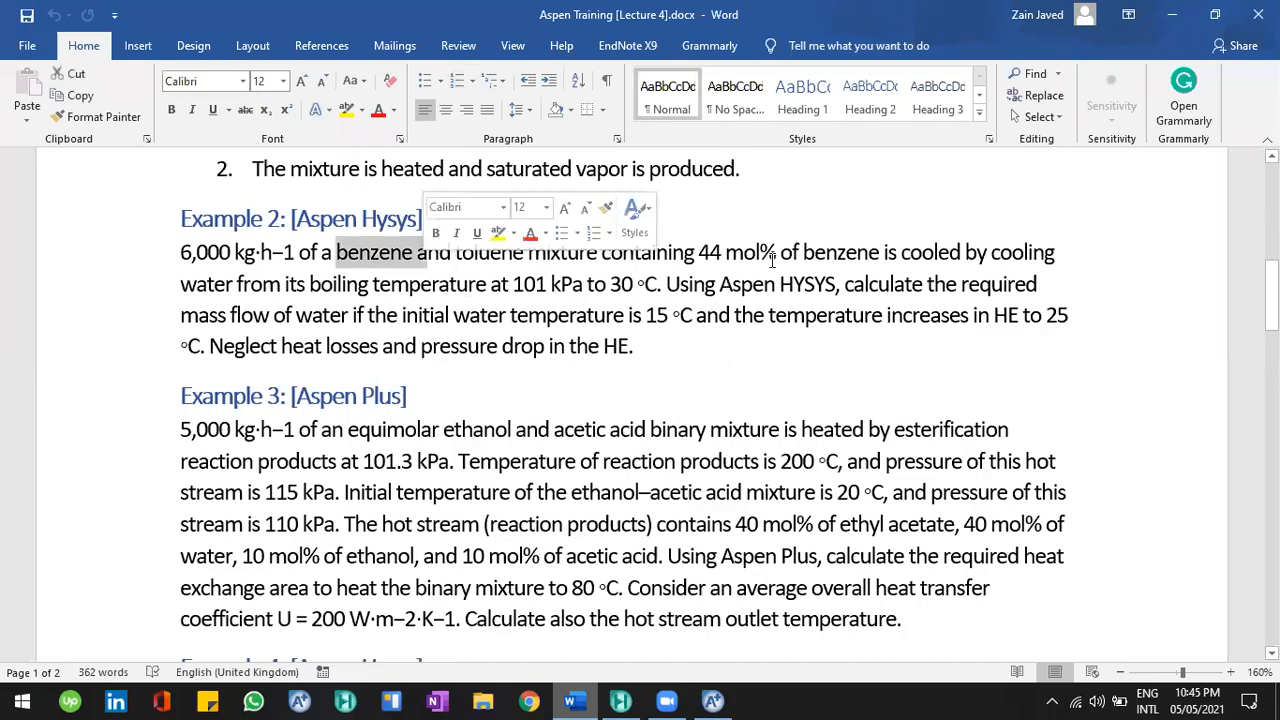
left_click(625, 312)
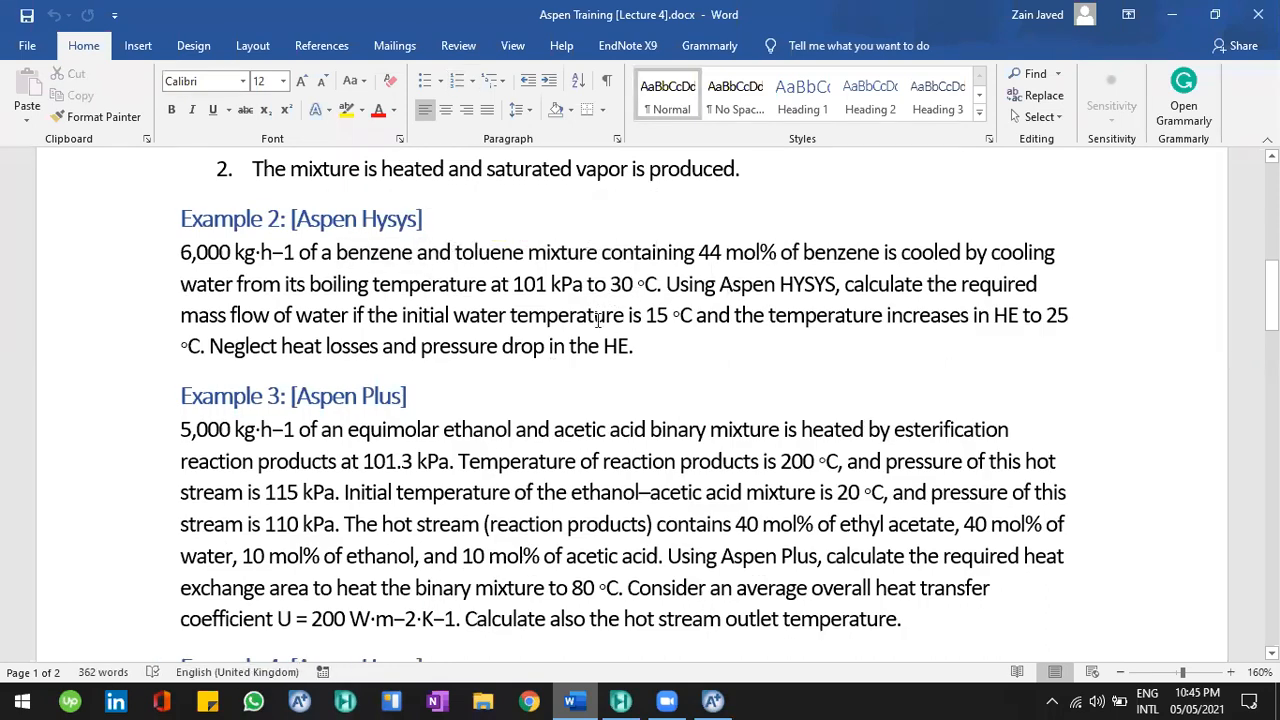
left_click_drag(658, 322, 824, 331)
left_click(822, 325)
Step: Switch to Aspen HYSYS, place a Heat Exchanger on the empty flowsheet, and change its icon to the shell-and-tube symbol
left_click(624, 700)
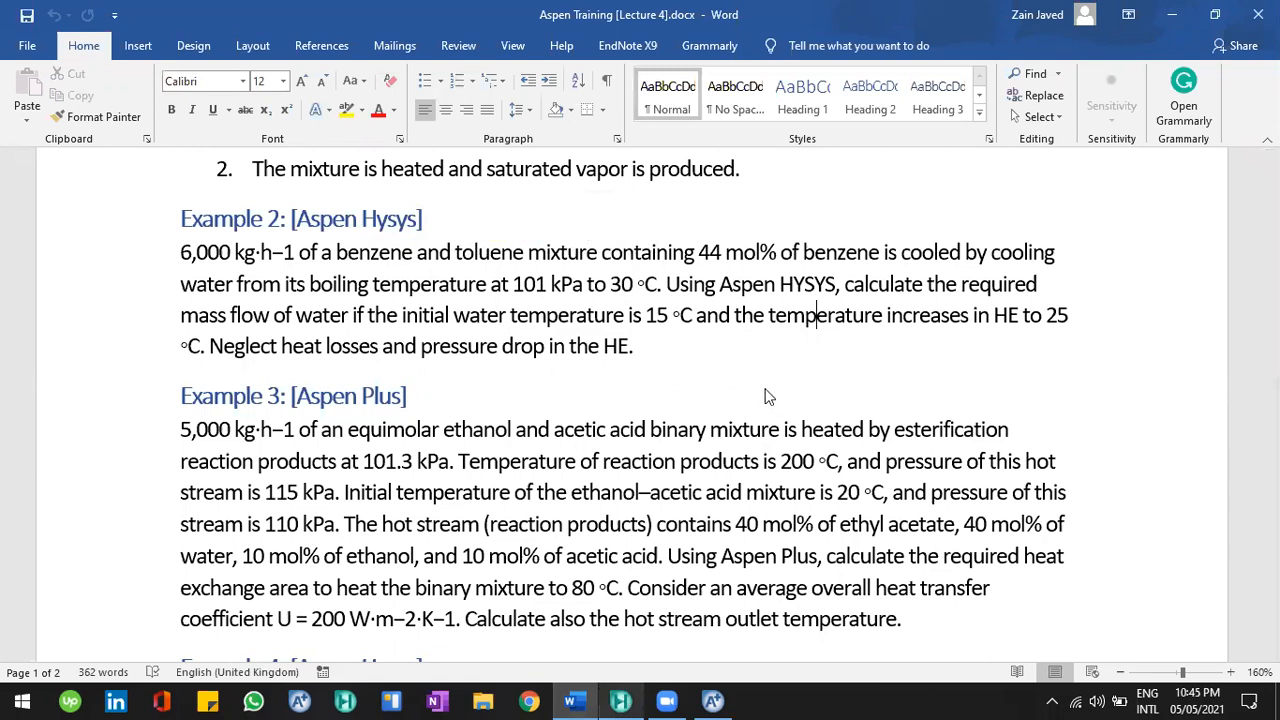
left_click(1193, 337)
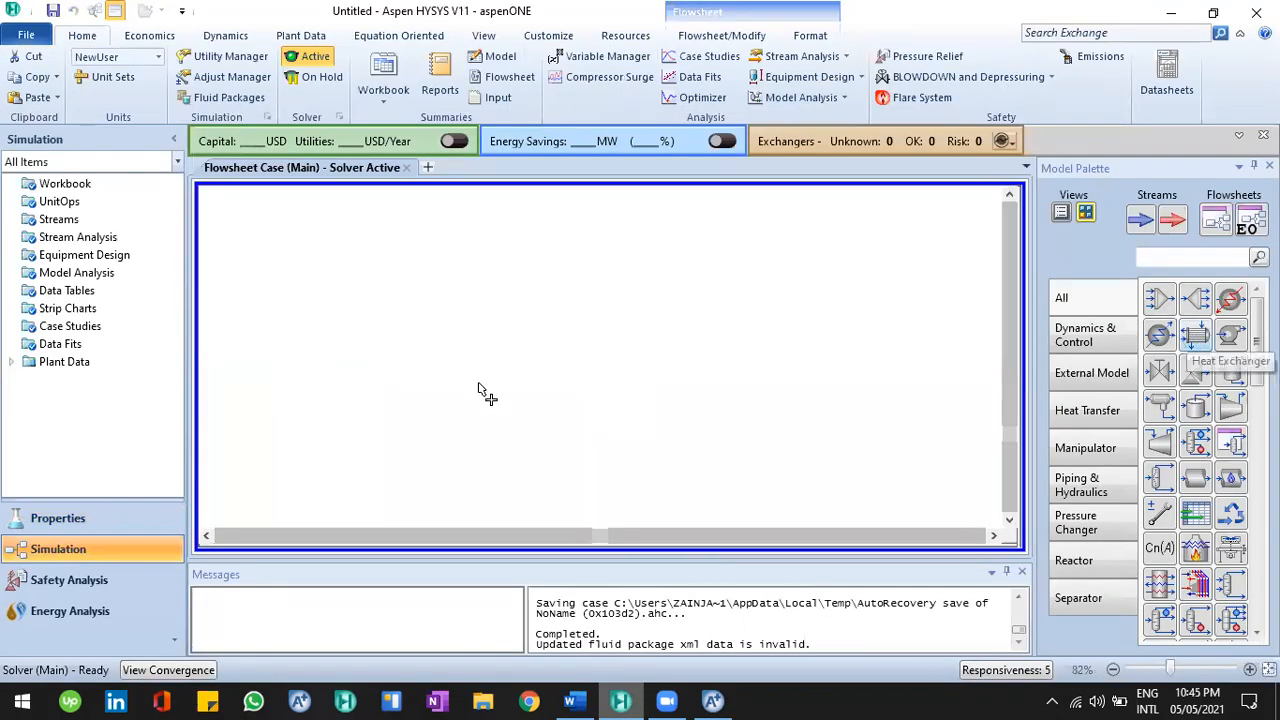
left_click(525, 335)
right_click(534, 316)
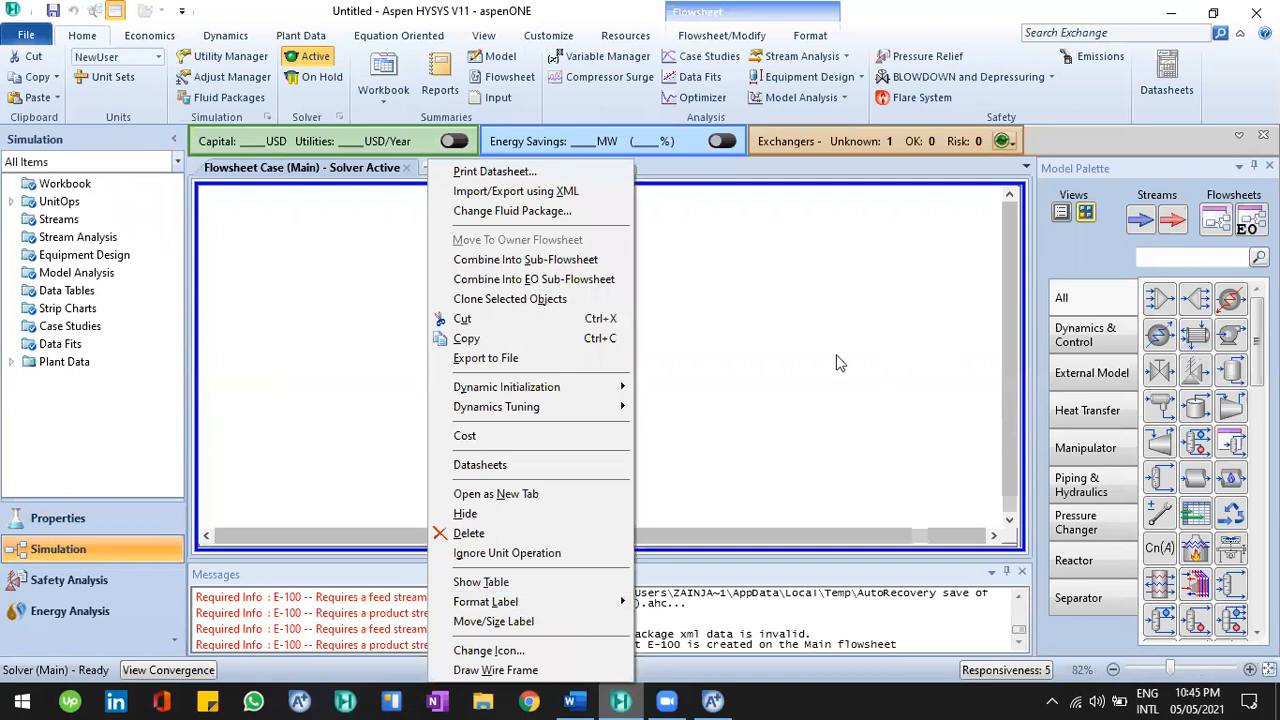
left_click(525, 649)
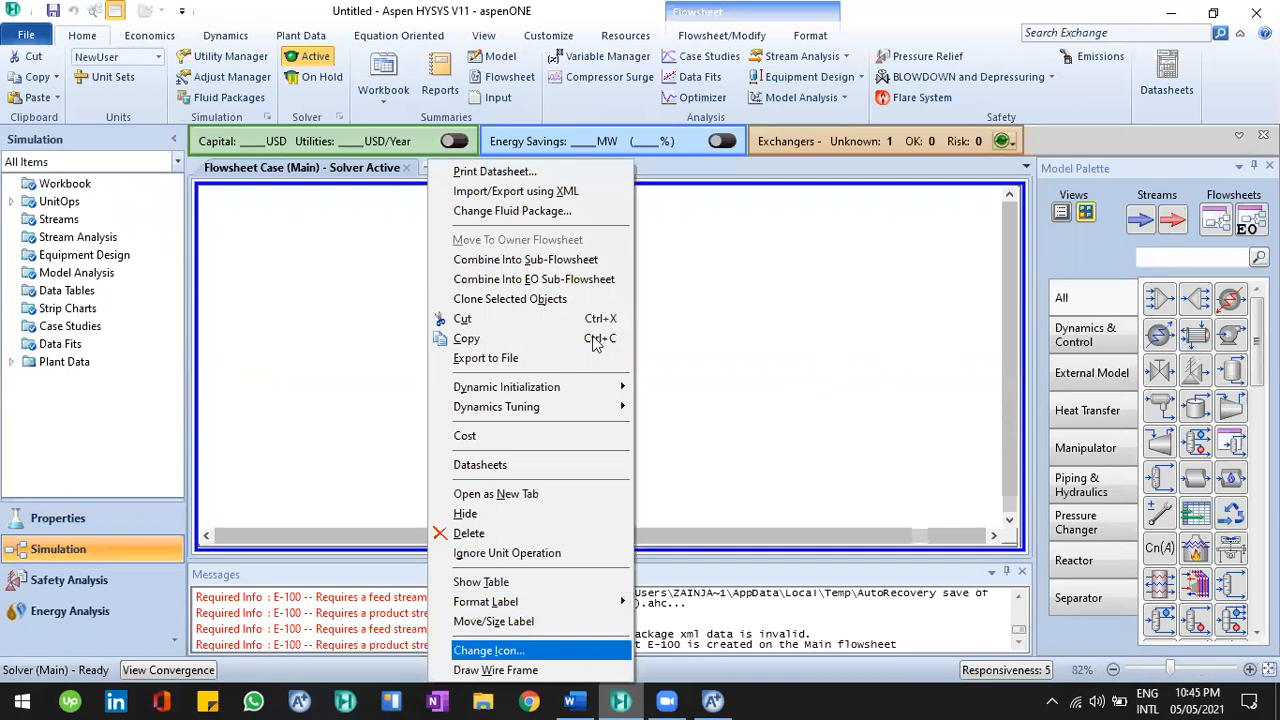
left_click(738, 334)
left_click_drag(575, 311, 593, 322)
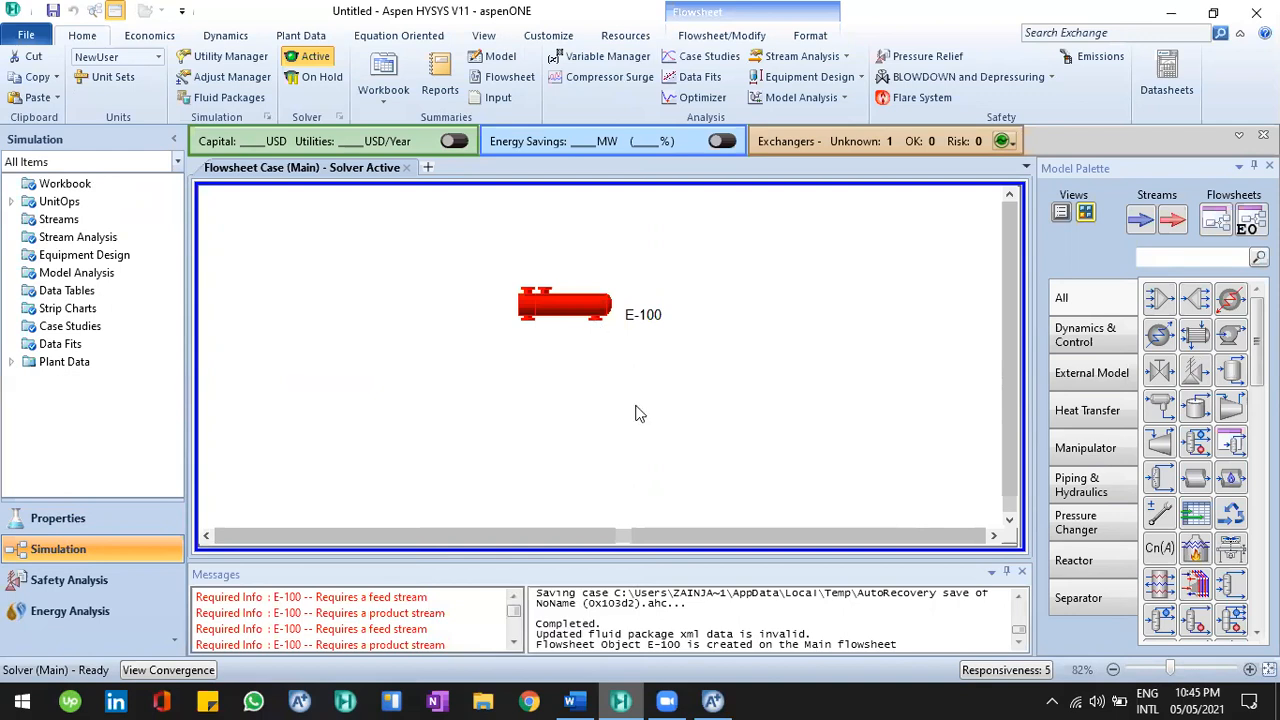
left_click(650, 408)
left_click(590, 323)
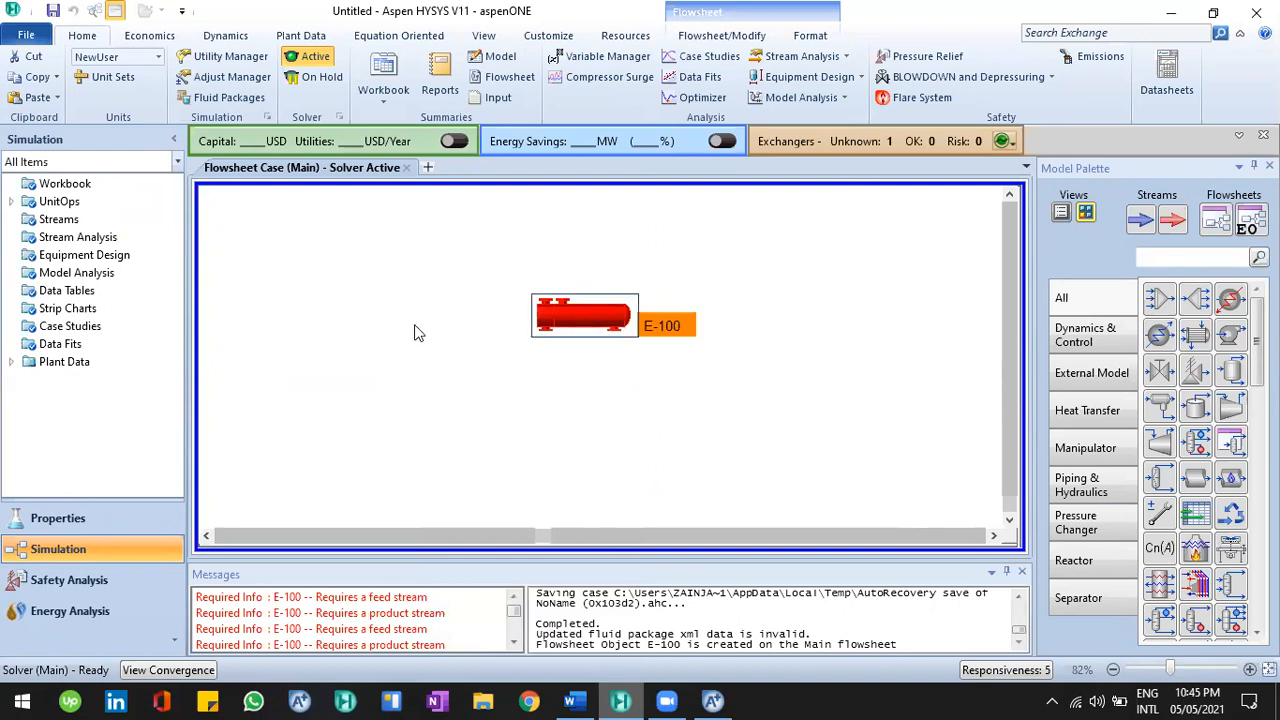
Step: Open heat exchanger E-100 and name its tube side inlet stream Feed In and tube side outlet stream Feed Out
double_click(584, 316)
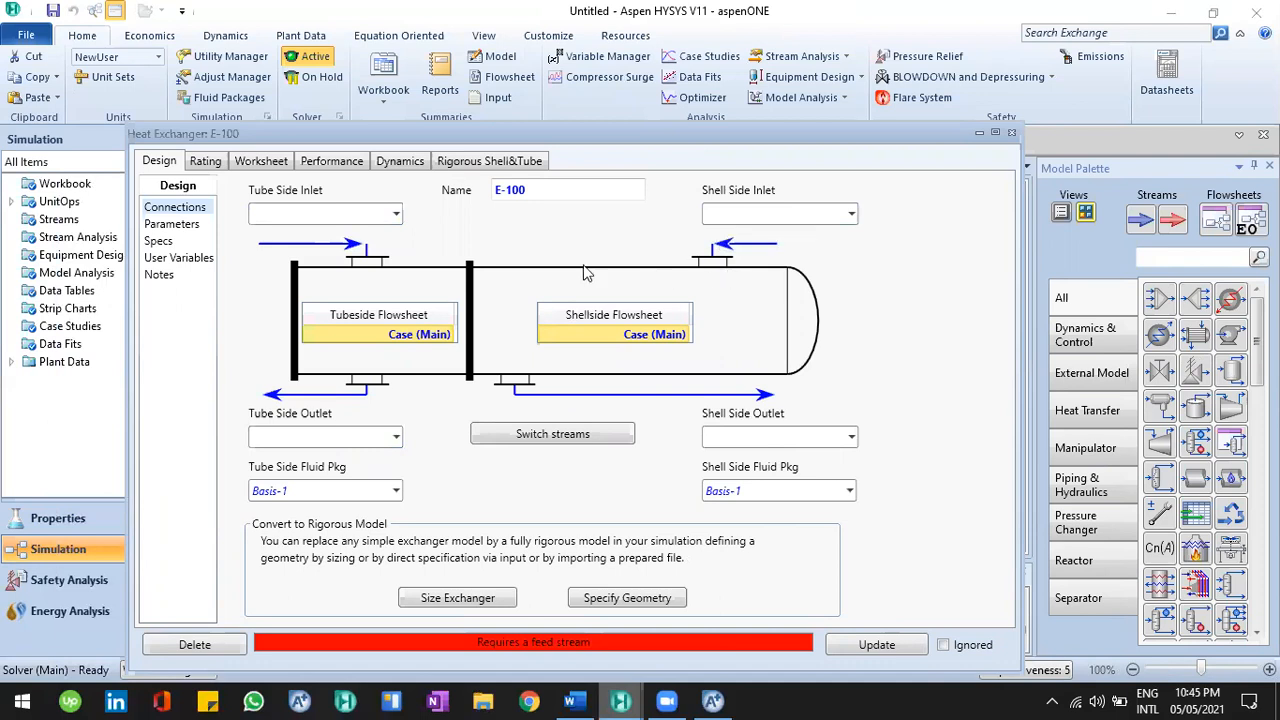
left_click(576, 700)
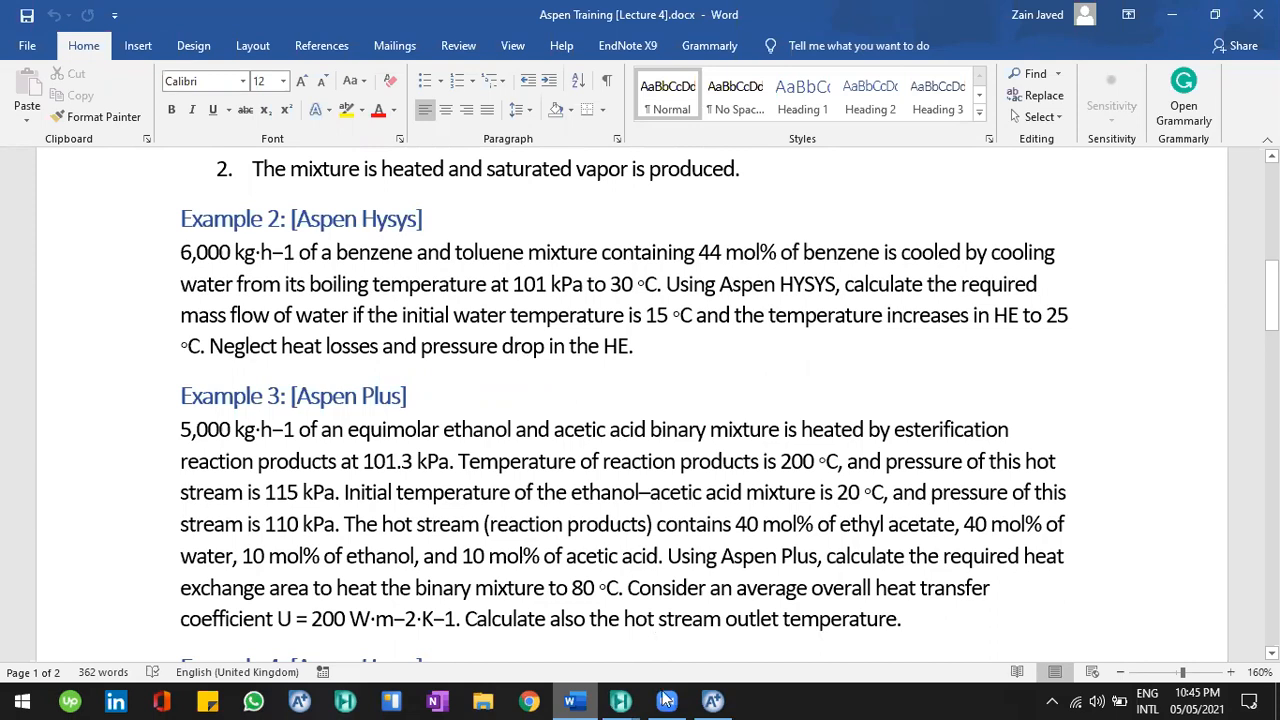
left_click(628, 700)
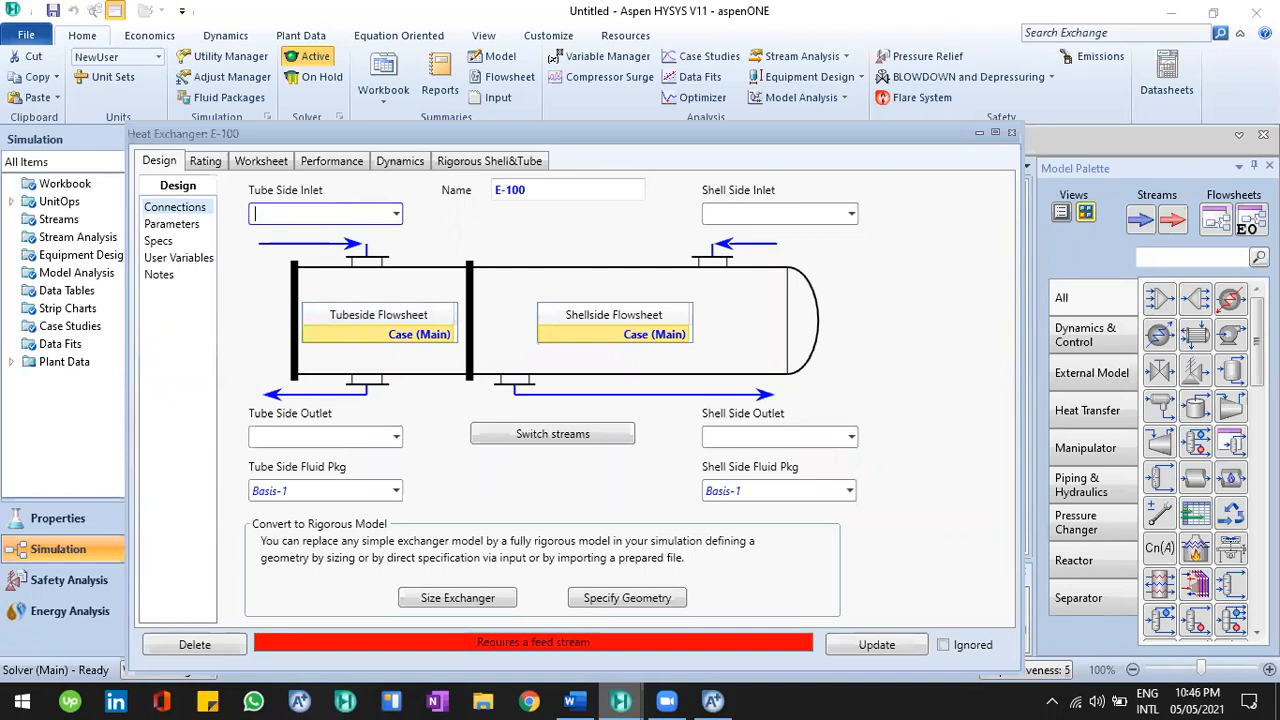
type("eed In")
key("Return")
left_click(337, 438)
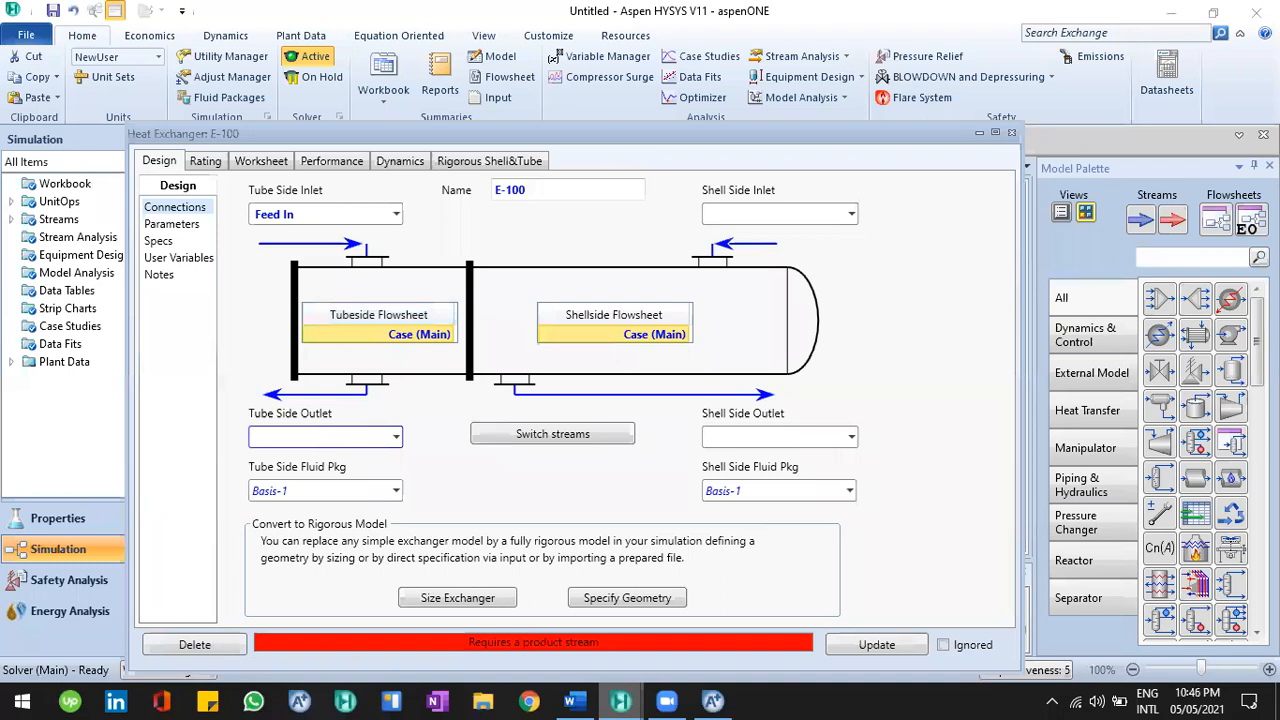
type("Feed 2Out")
key("Return")
Step: Name the exchanger's shell side inlet stream CW IN and shell side outlet CW Out, and close its window
left_click(315, 214)
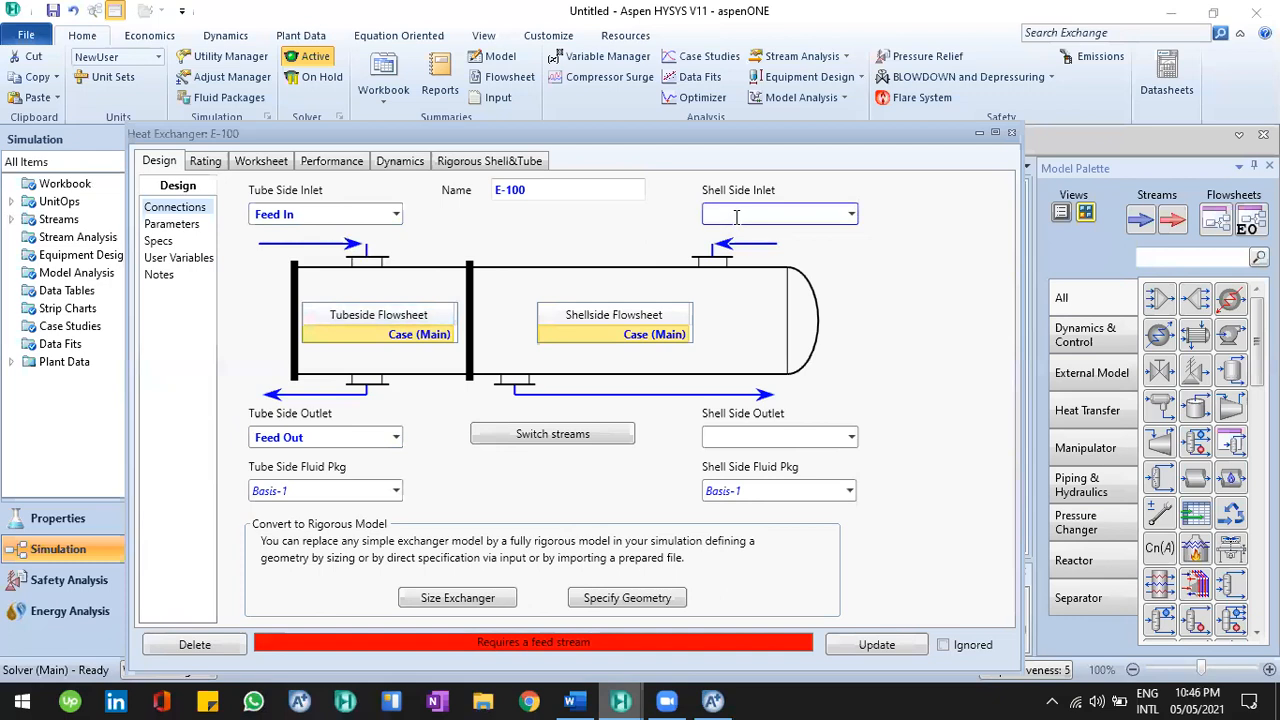
type("Cw")
type("W O")
type("IN")
key("Tab")
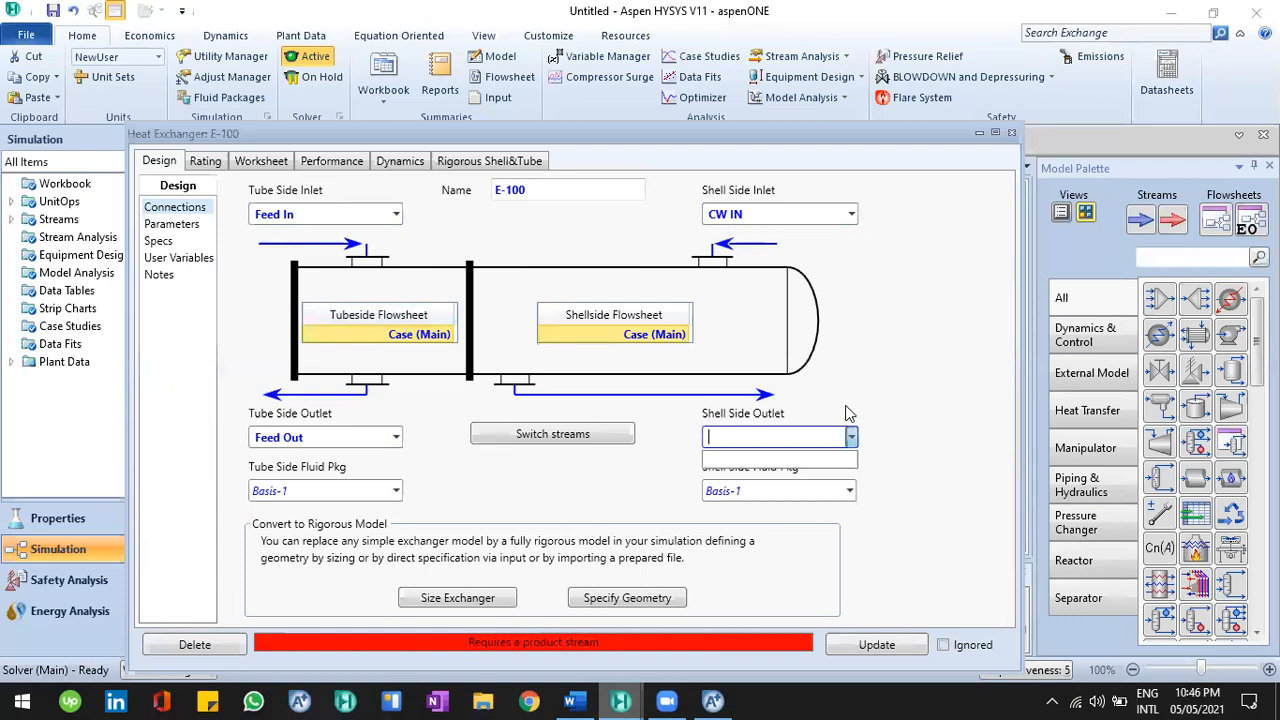
type("CEW")
key("BackSpace")
key("BackSpace")
type("w  IN")
key("BackSpace")
key("BackSpace")
type("Out")
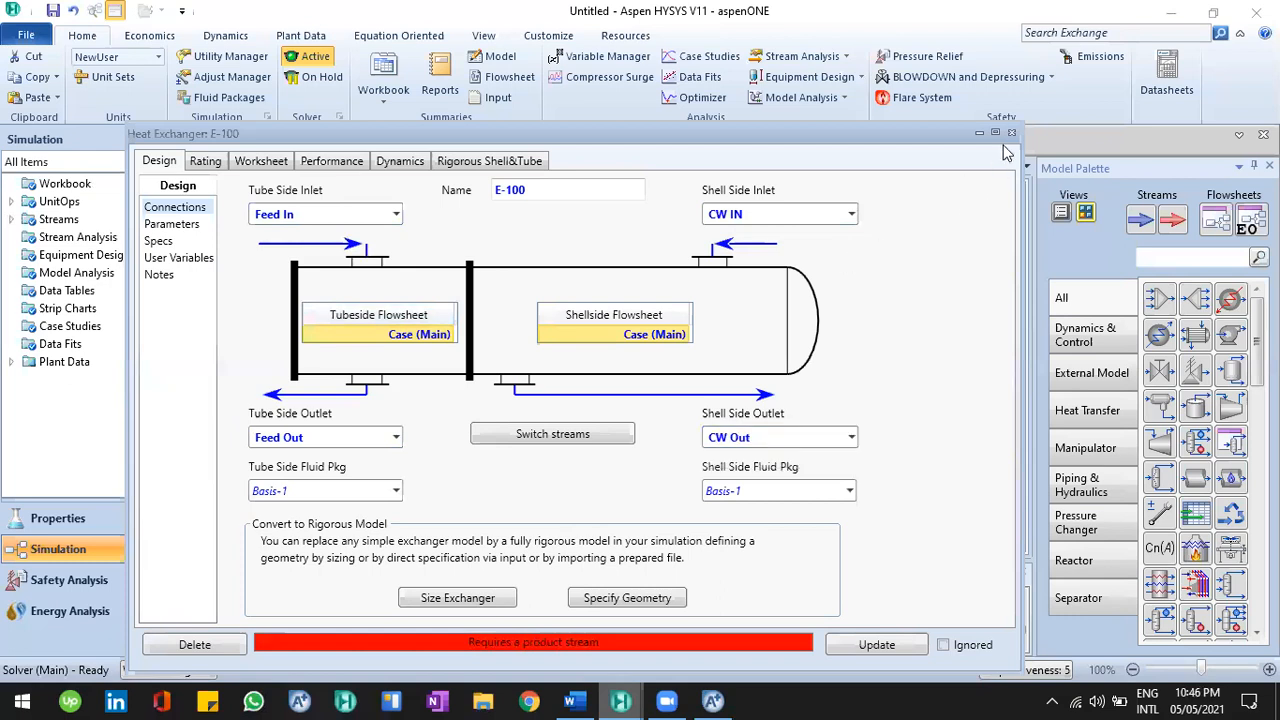
key("Escape")
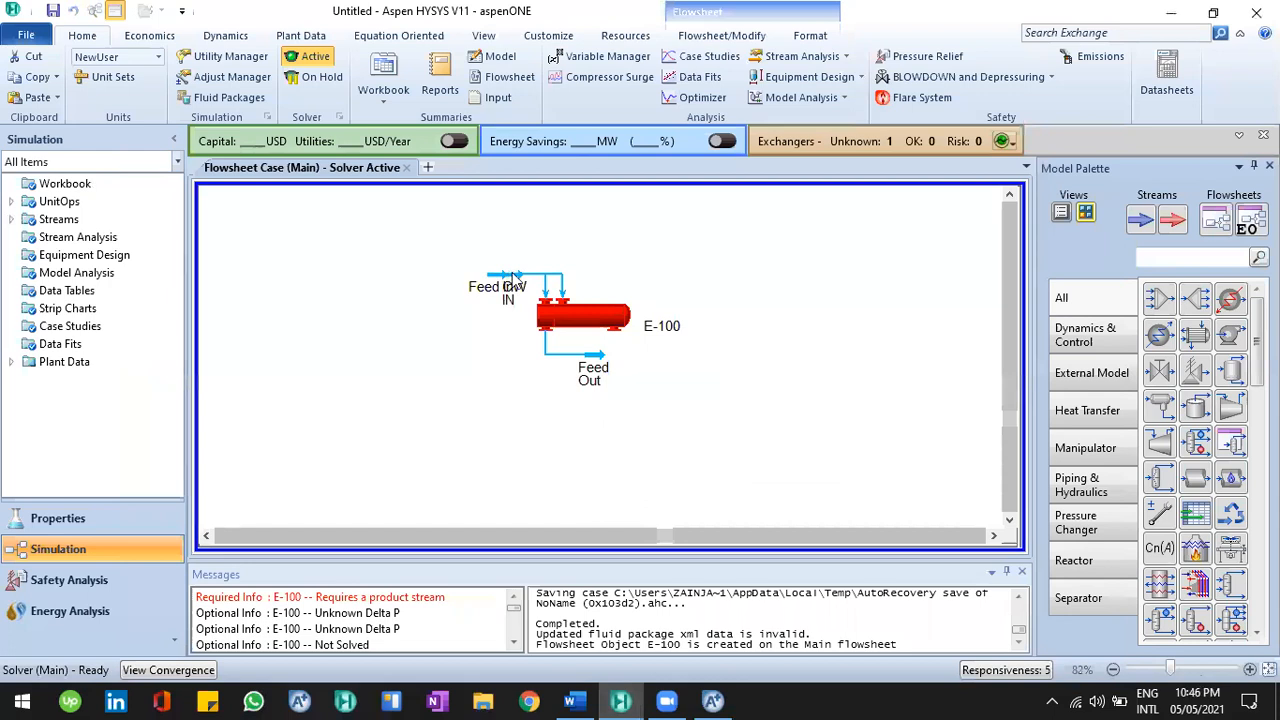
Step: Spread out the overlapping Feed In and CW IN streams and reposition exchanger E-100 on the flowsheet
left_click(520, 275)
left_click_drag(533, 288, 478, 267)
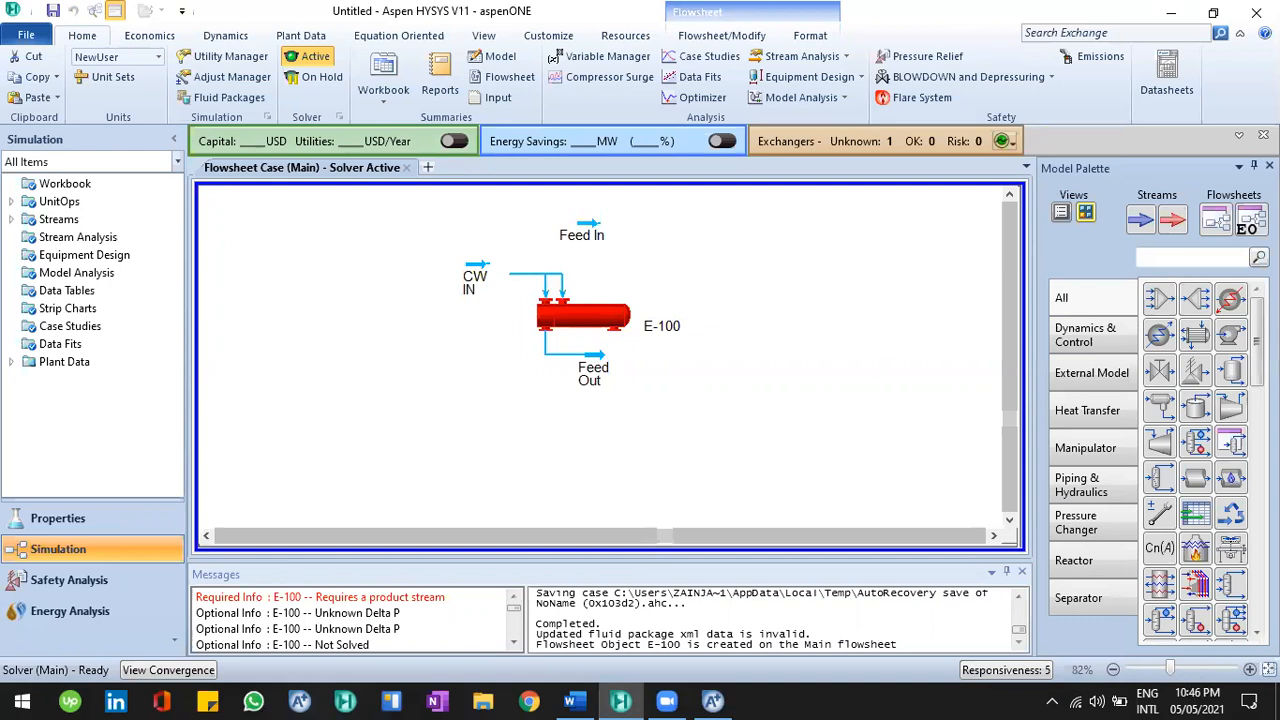
scroll(688, 373, "down", 1)
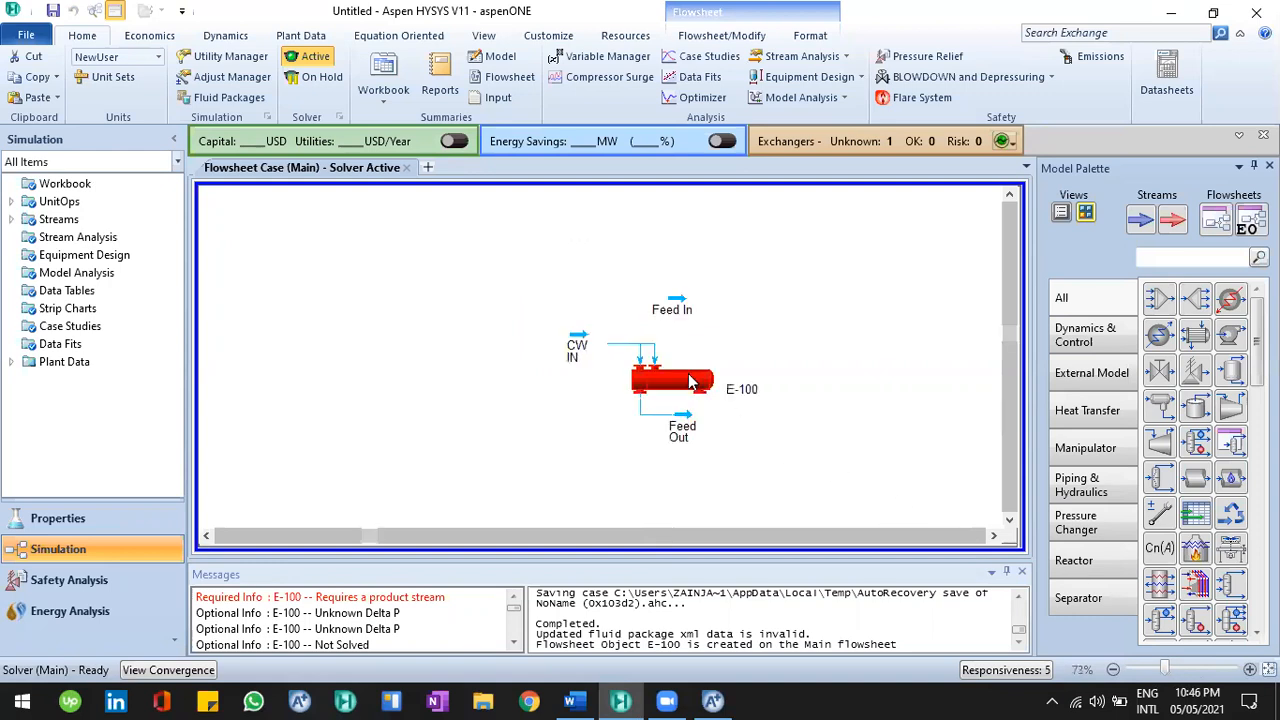
scroll(688, 381, "up", 3)
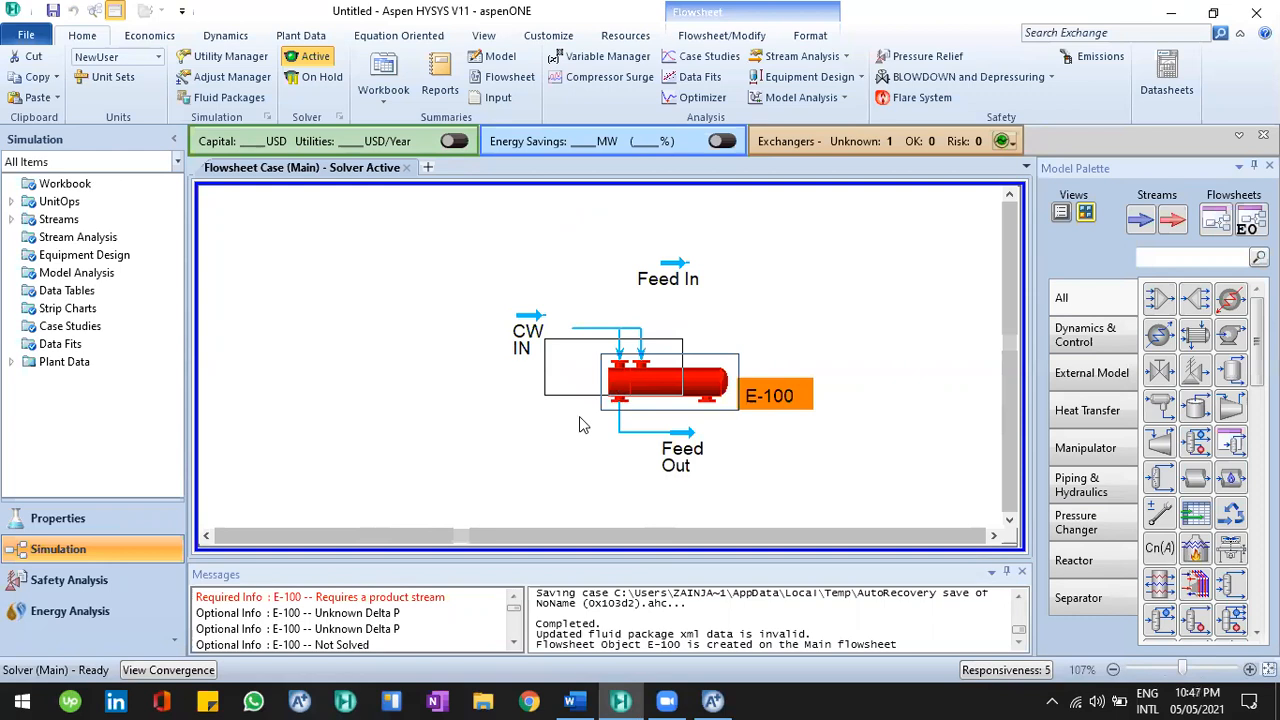
left_click_drag(580, 417, 580, 417)
left_click_drag(530, 316, 394, 321)
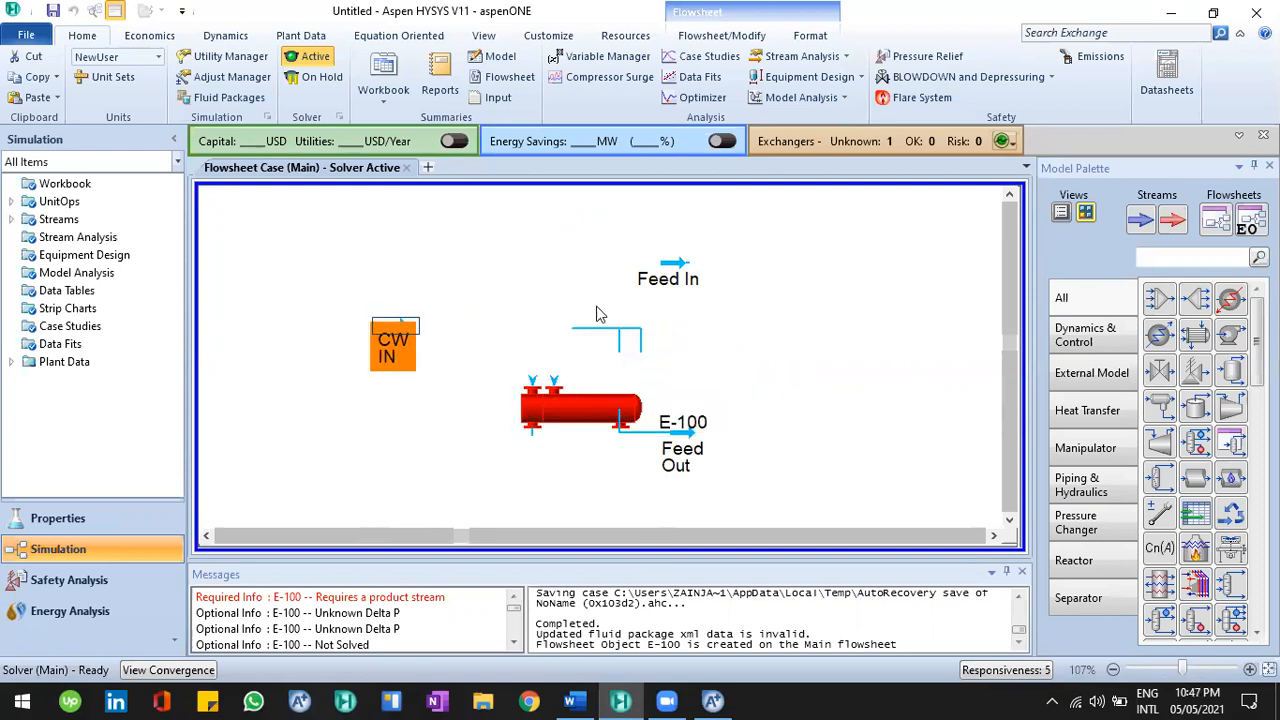
left_click(595, 416)
left_click_drag(700, 386, 719, 374)
left_click(752, 425)
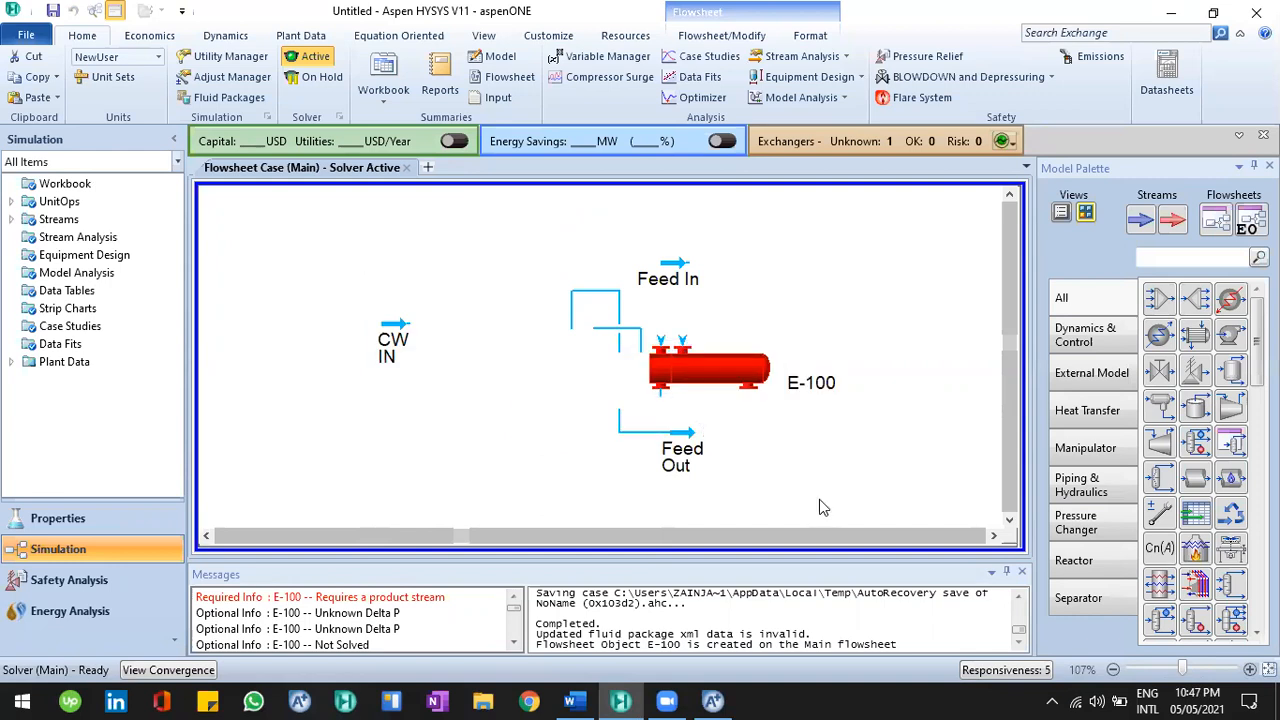
Step: Delete heat exchanger E-100 and its attached streams from the flowsheet
key("ctrl+a")
key("Delete")
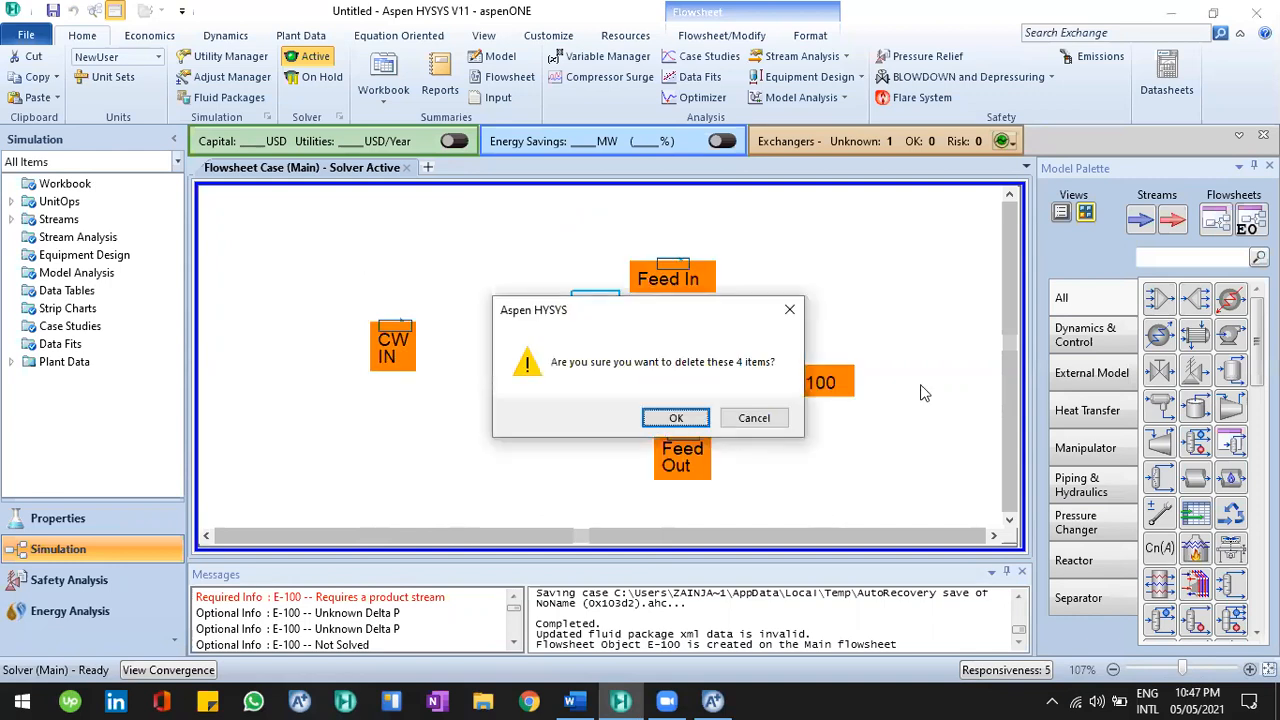
key("Escape")
left_click(744, 385)
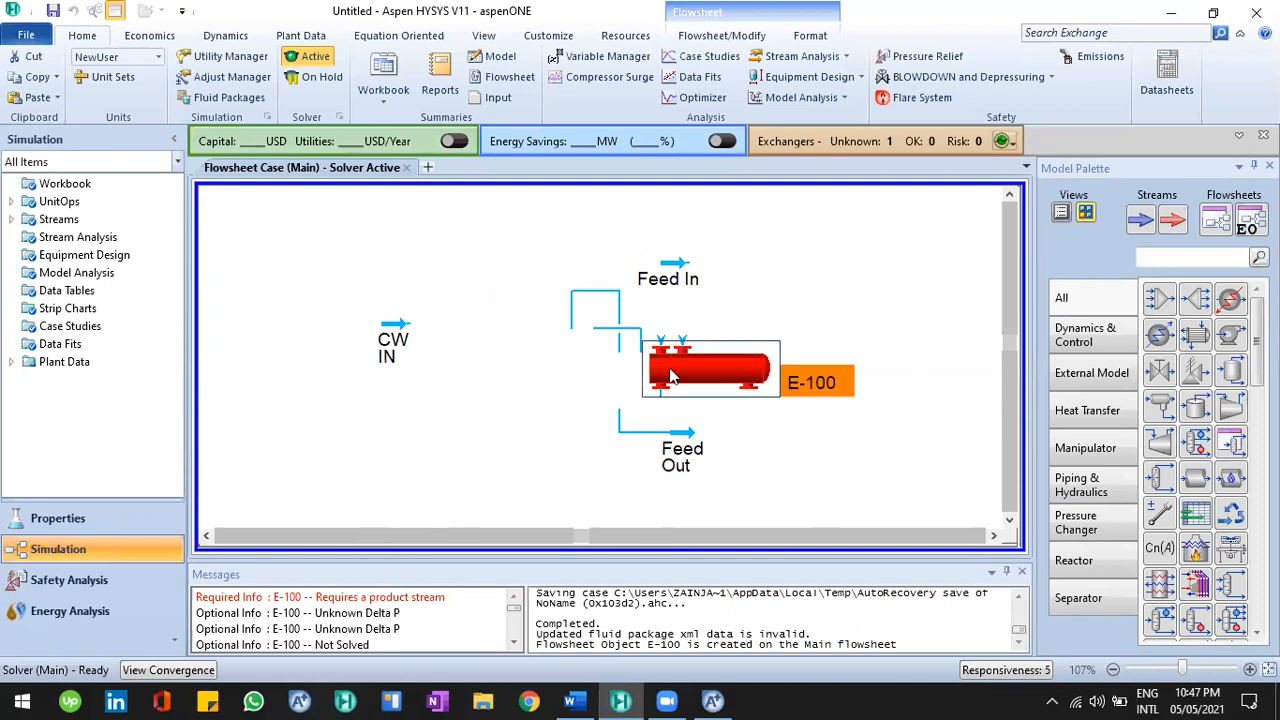
left_click_drag(672, 376, 598, 400)
right_click(674, 406)
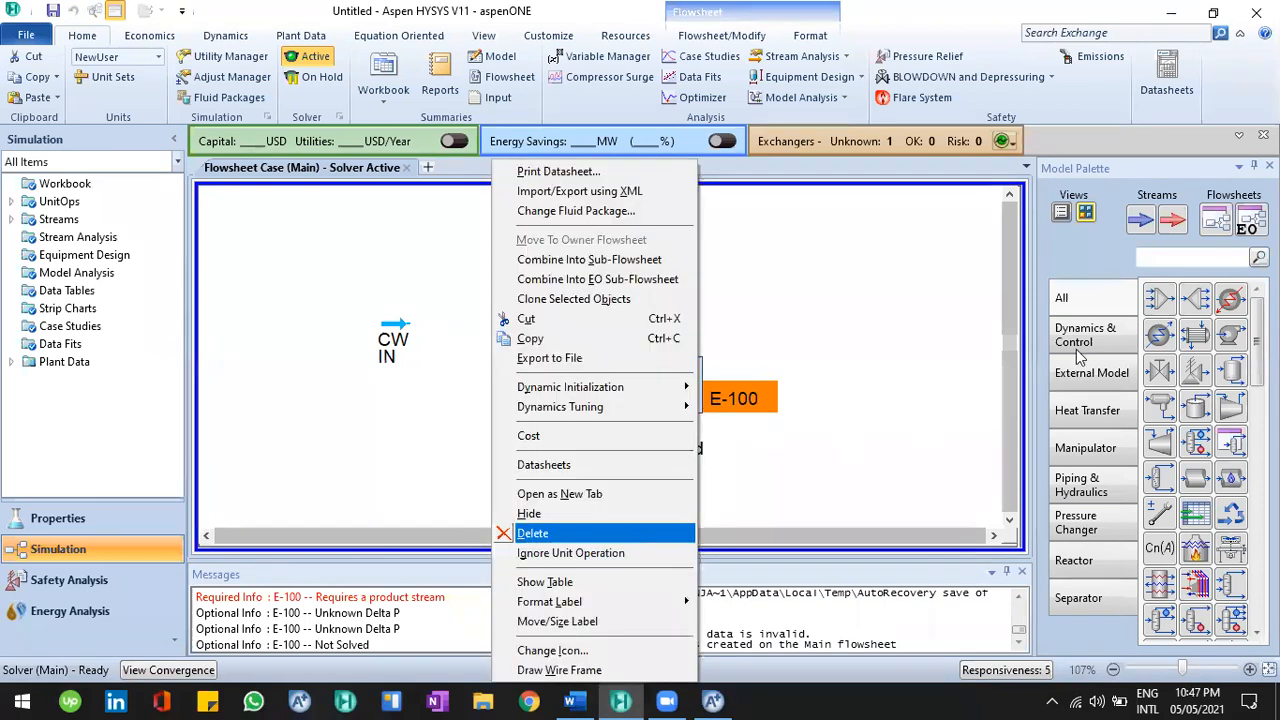
Step: Place a new heat exchanger on the empty flowsheet, change its icon to the horizontal shell symbol, and open it
left_click(543, 362)
right_click(569, 335)
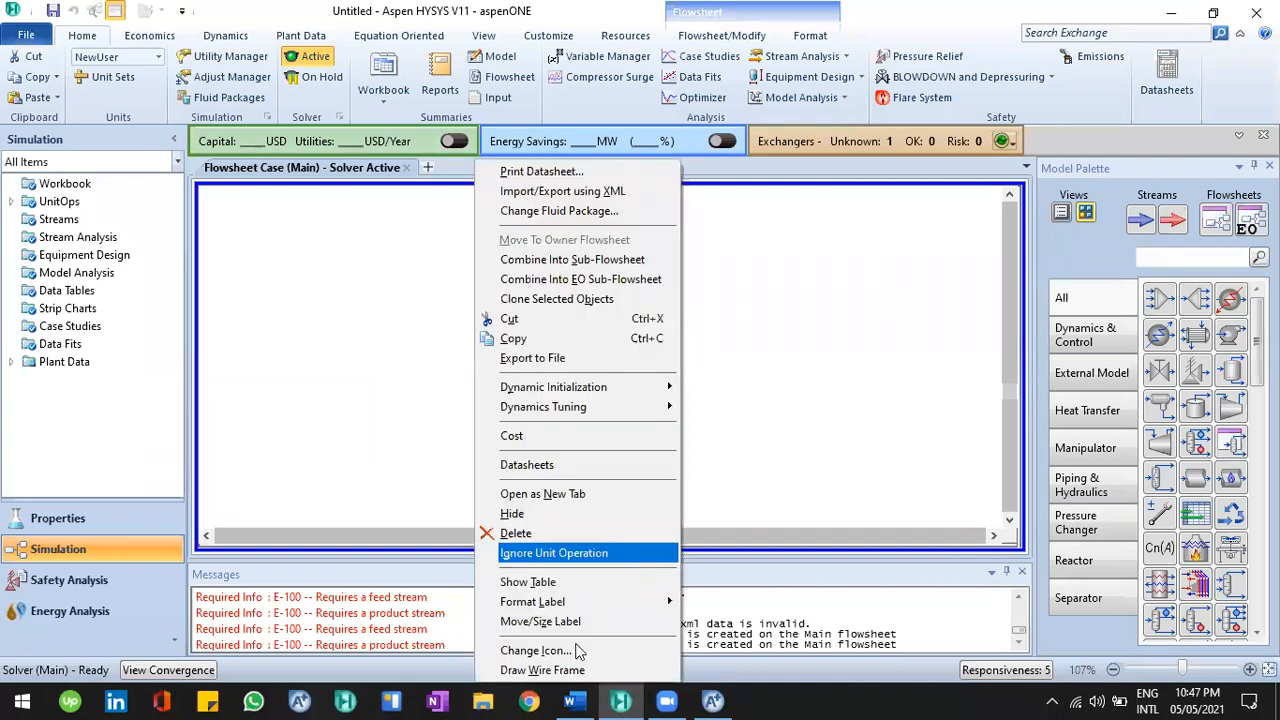
key("Return")
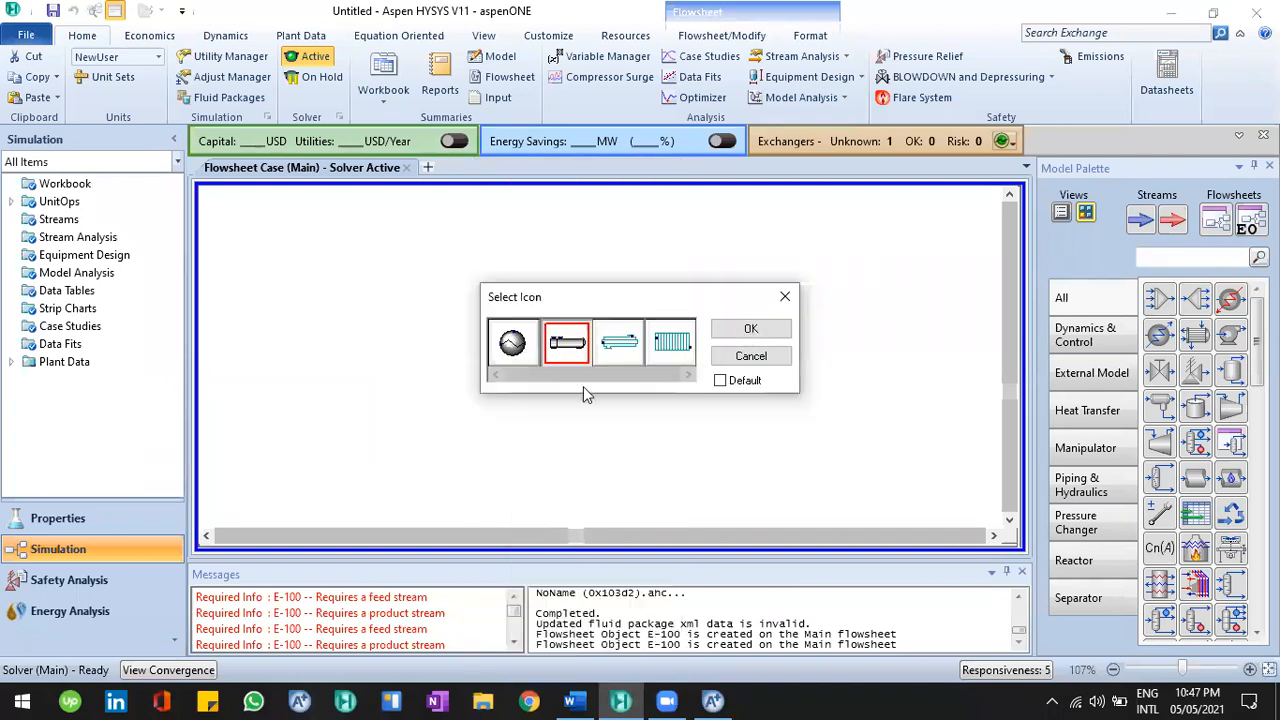
double_click(579, 335)
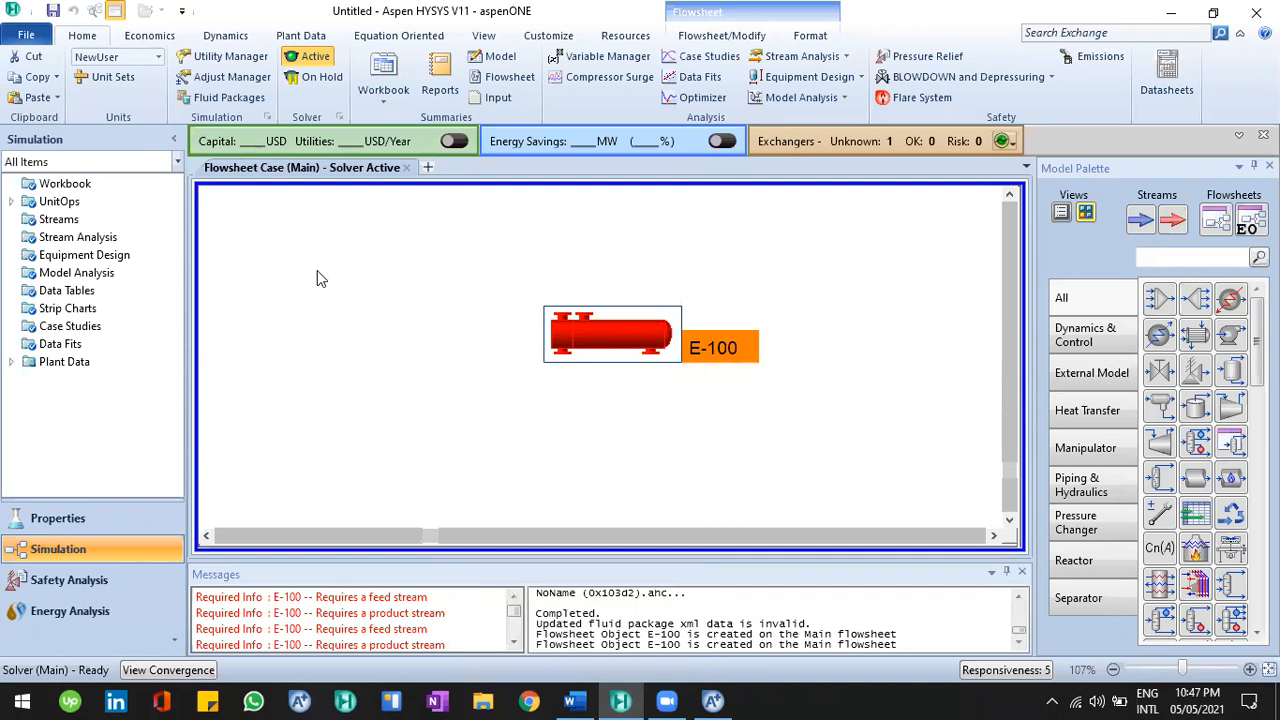
Step: Name exchanger E-100's tube side inlet stream Feed In and its tube side outlet stream Feed Out
left_click(302, 308)
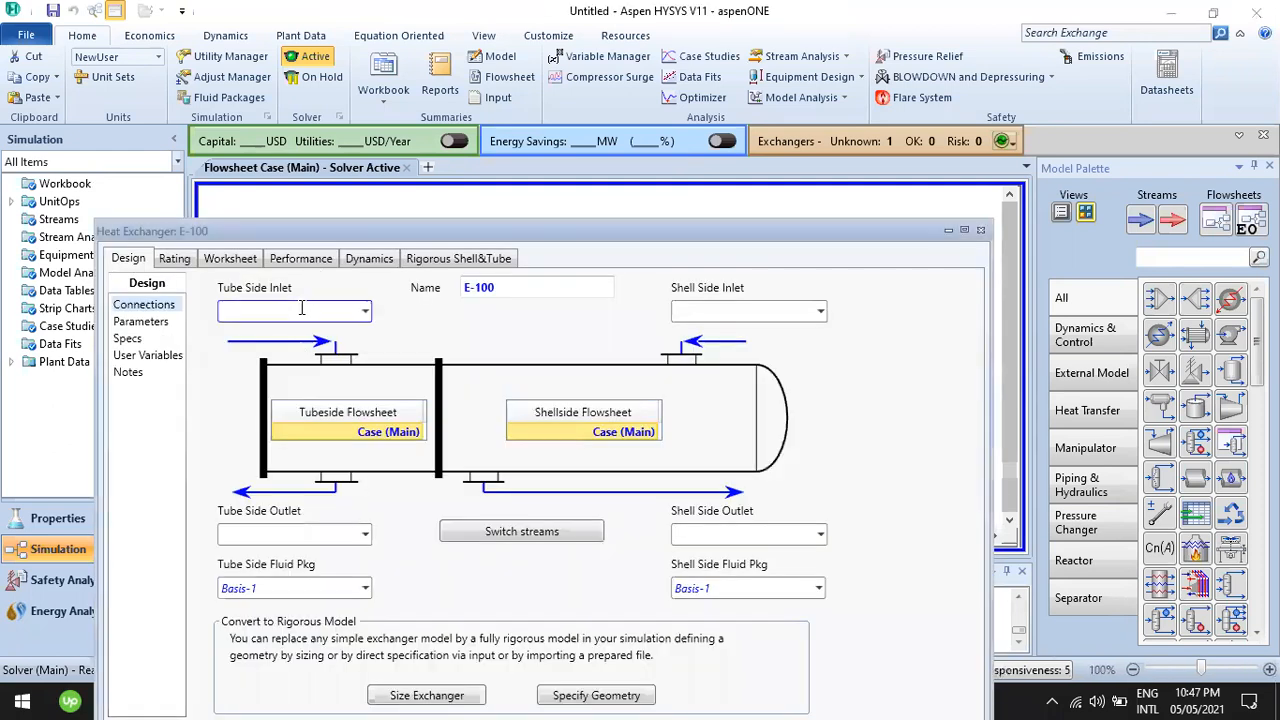
type("Fww")
key("BackSpace")
key("BackSpace")
key("BackSpace")
type("w")
type("Feed In")
key("Tab")
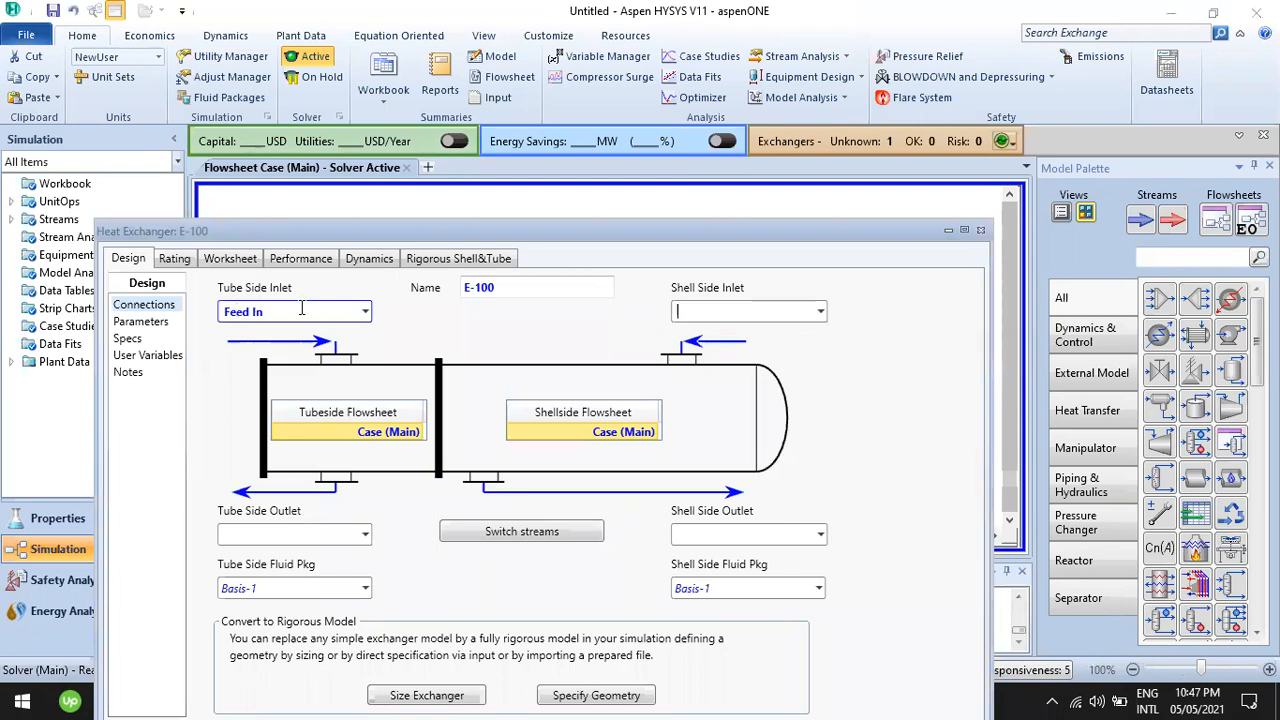
key("Tab")
type("Dee")
key("BackSpace")
key("BackSpace")
key("BackSpace")
type("Fe")
type("ed Out")
Step: Name exchanger E-100's shell side inlet stream CW IN and its shell side outlet stream CW Out
type("X")
type("CW IN")
key("Tab")
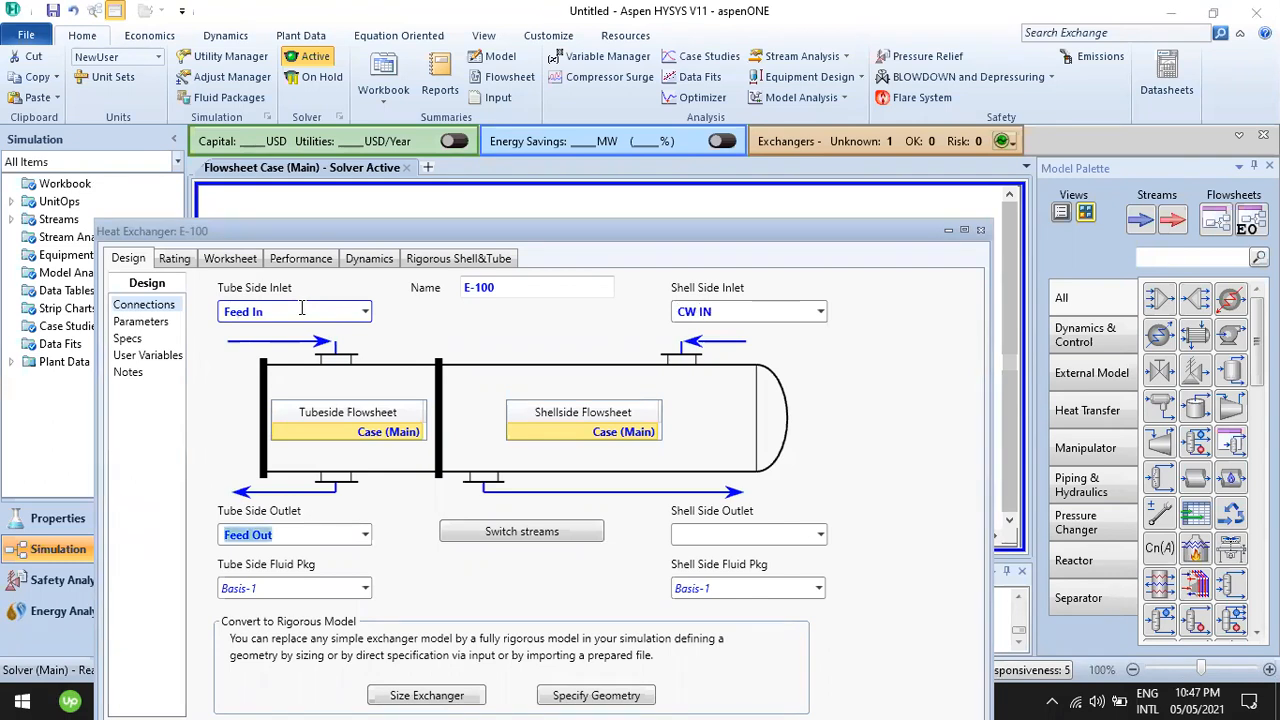
key("Tab")
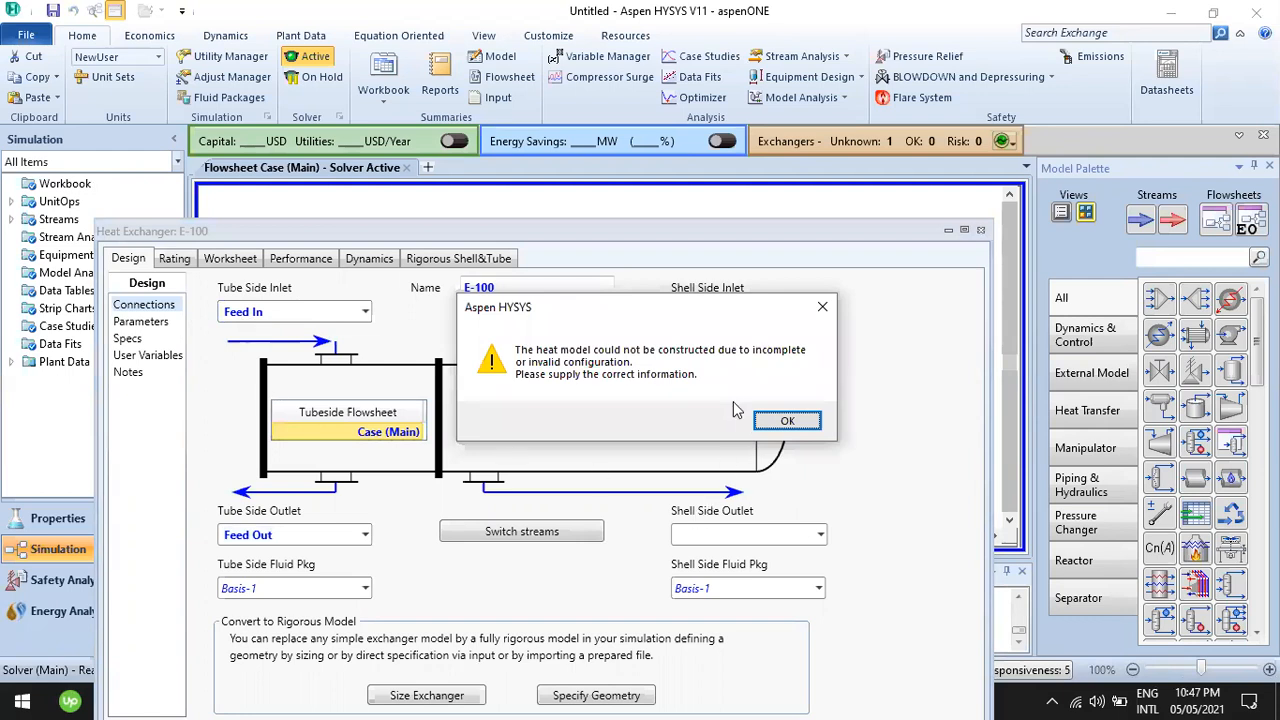
left_click(820, 318)
left_click(768, 531)
type("CW Out")
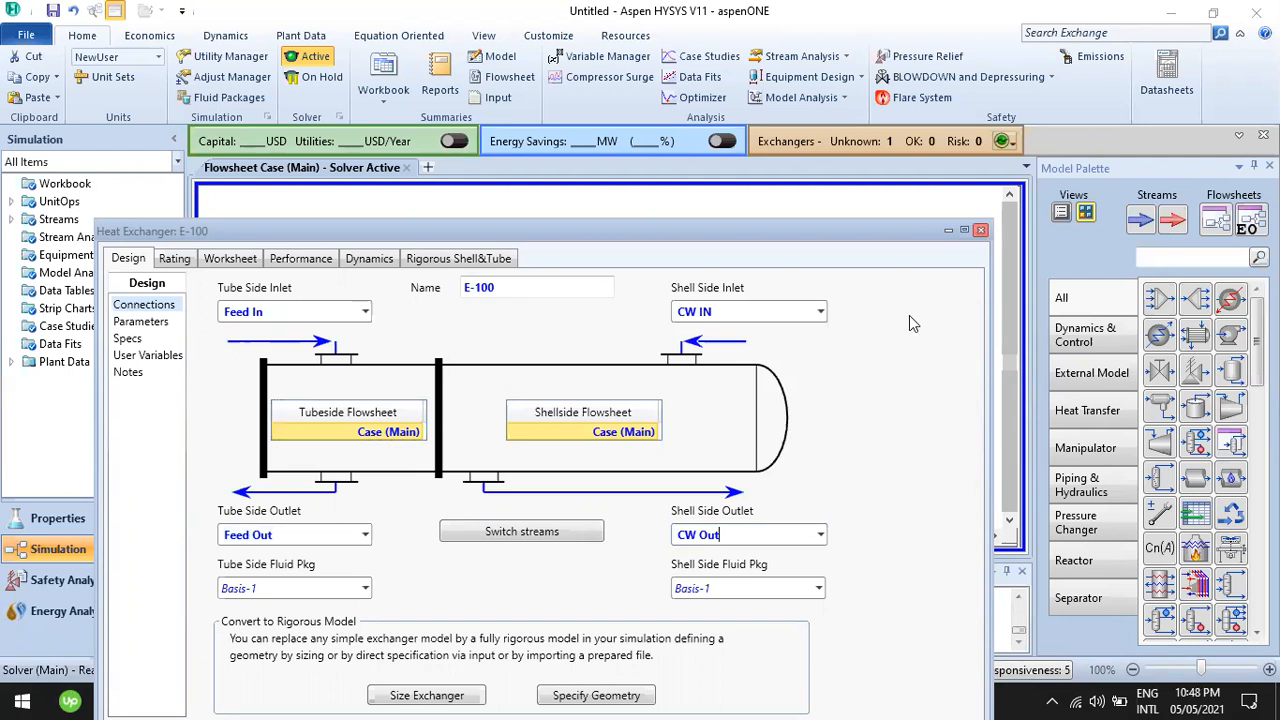
Step: Spread out the CW IN, Feed In and Feed Out streams around exchanger E-100 on the flowsheet
left_click_drag(522, 282, 533, 229)
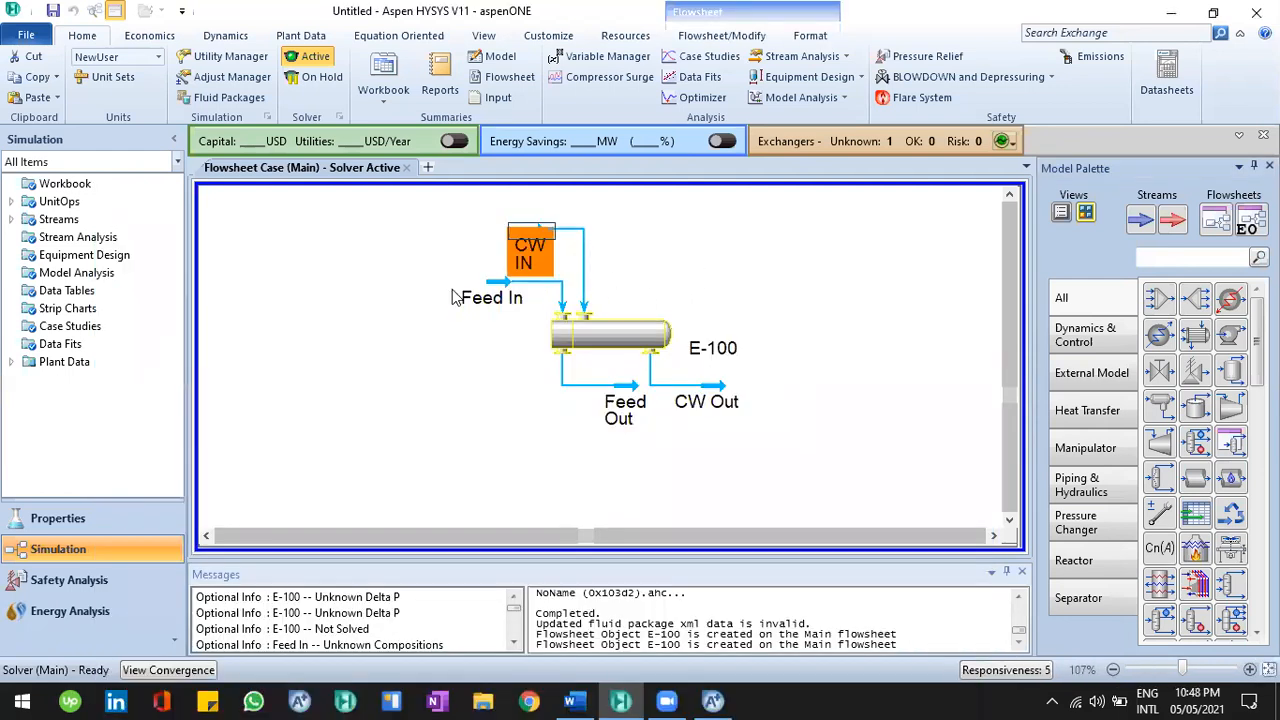
left_click_drag(503, 282, 477, 282)
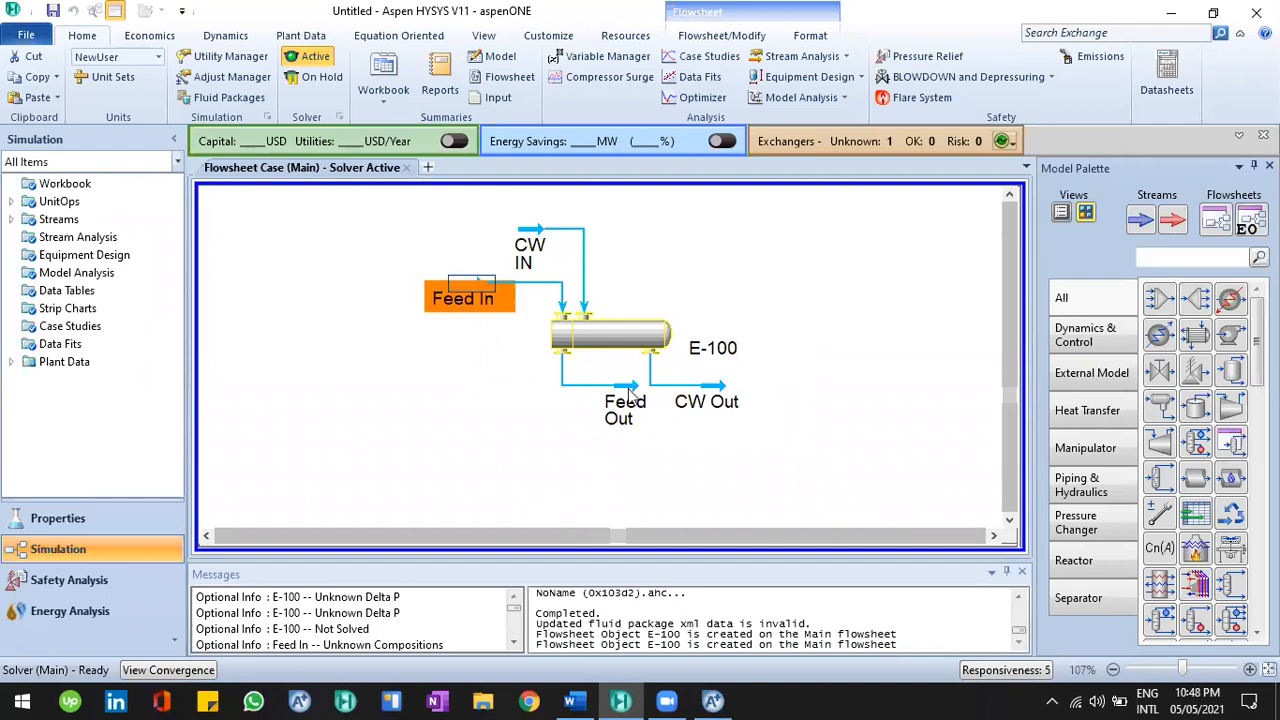
left_click_drag(628, 387, 627, 404)
left_click(563, 342)
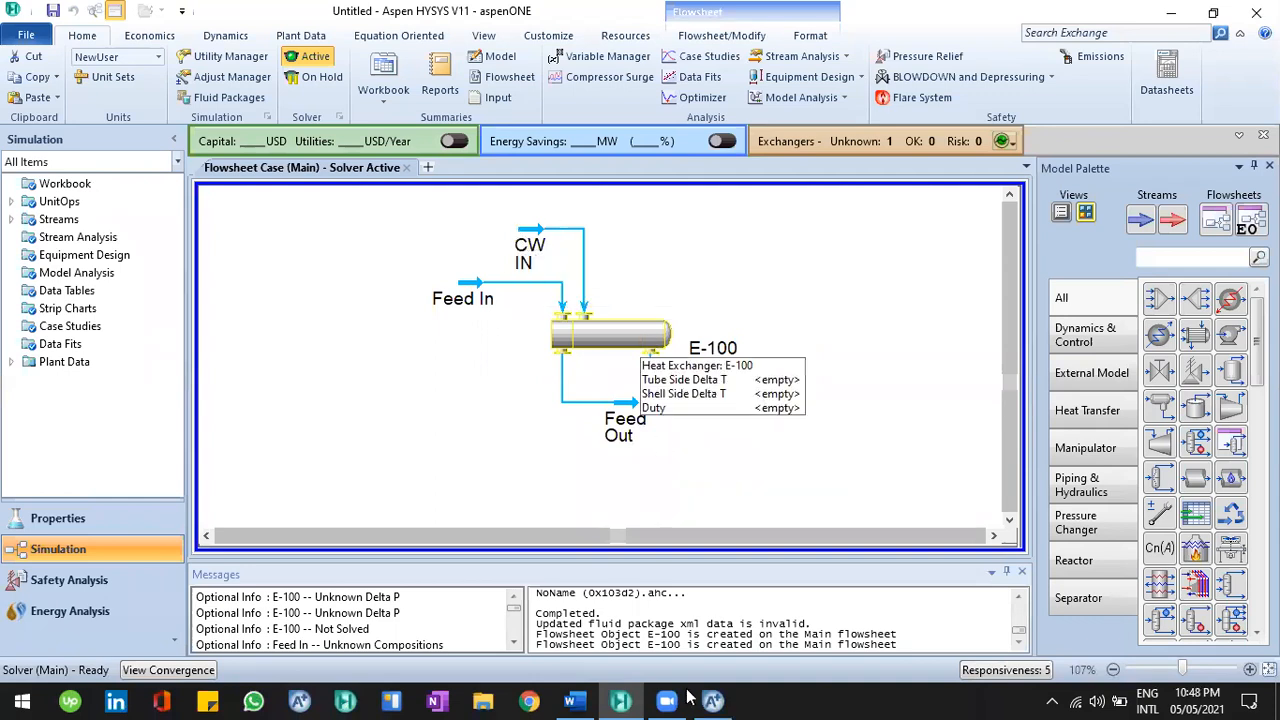
Step: Review the Example 2 problem statement in Word, highlighting the feed flow rate, and return to HYSYS
left_click(583, 700)
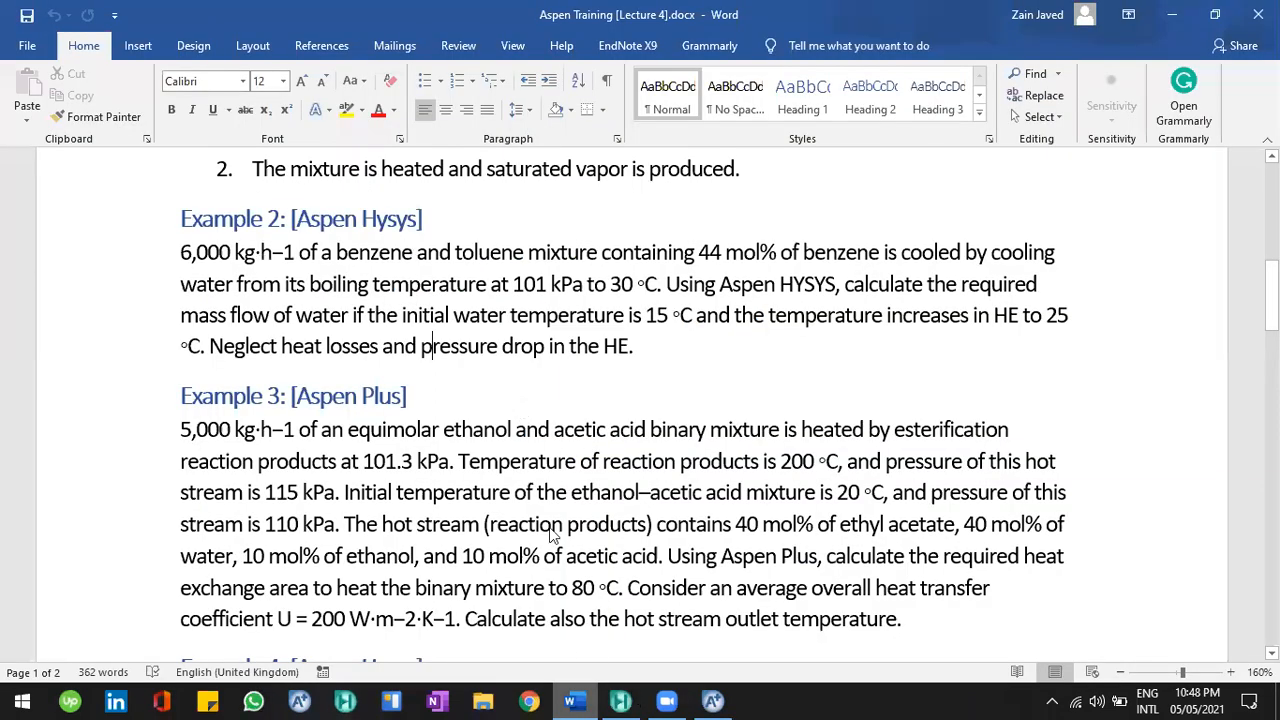
key("alt+Tab")
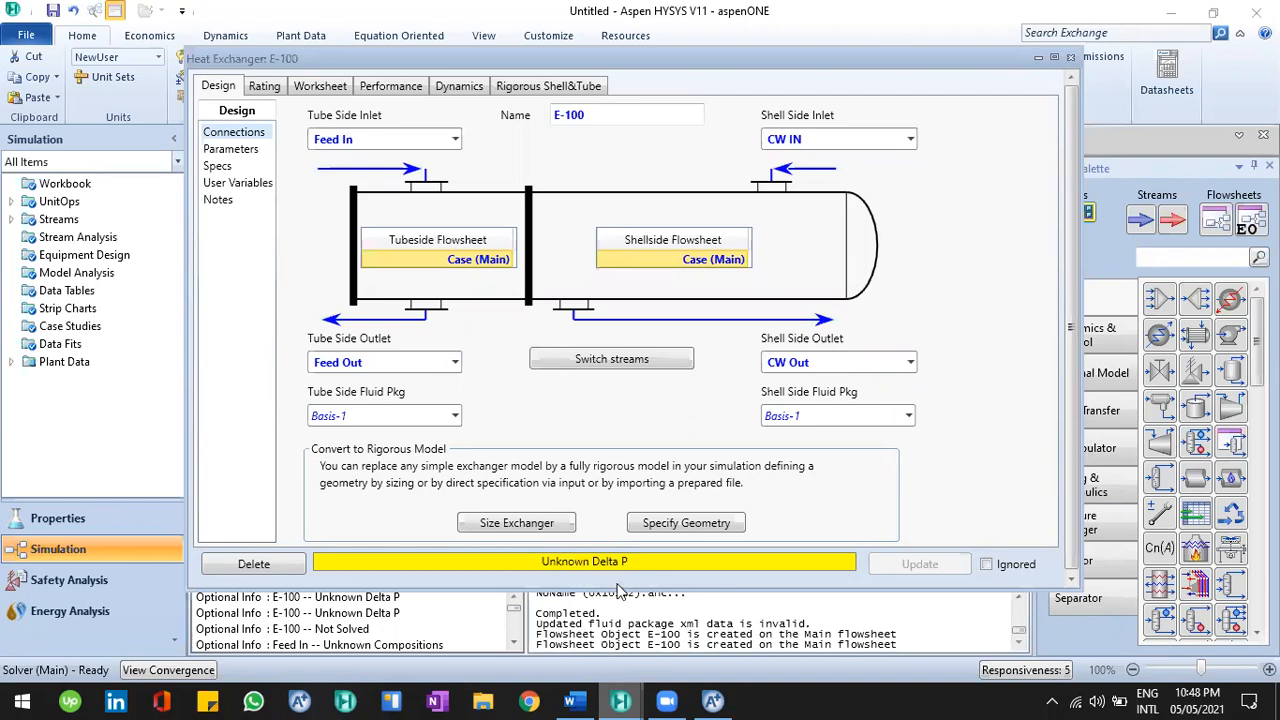
left_click(583, 700)
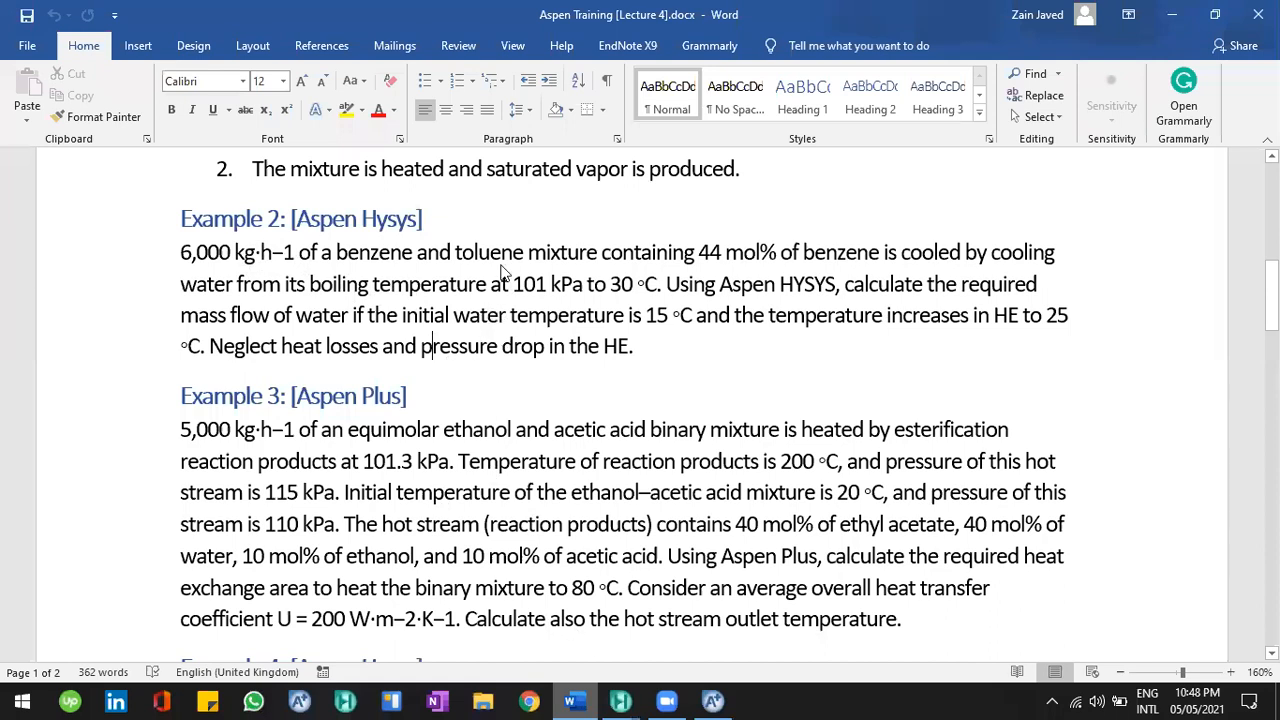
key("alt+Tab")
left_click_drag(181, 255, 273, 255)
left_click(287, 255)
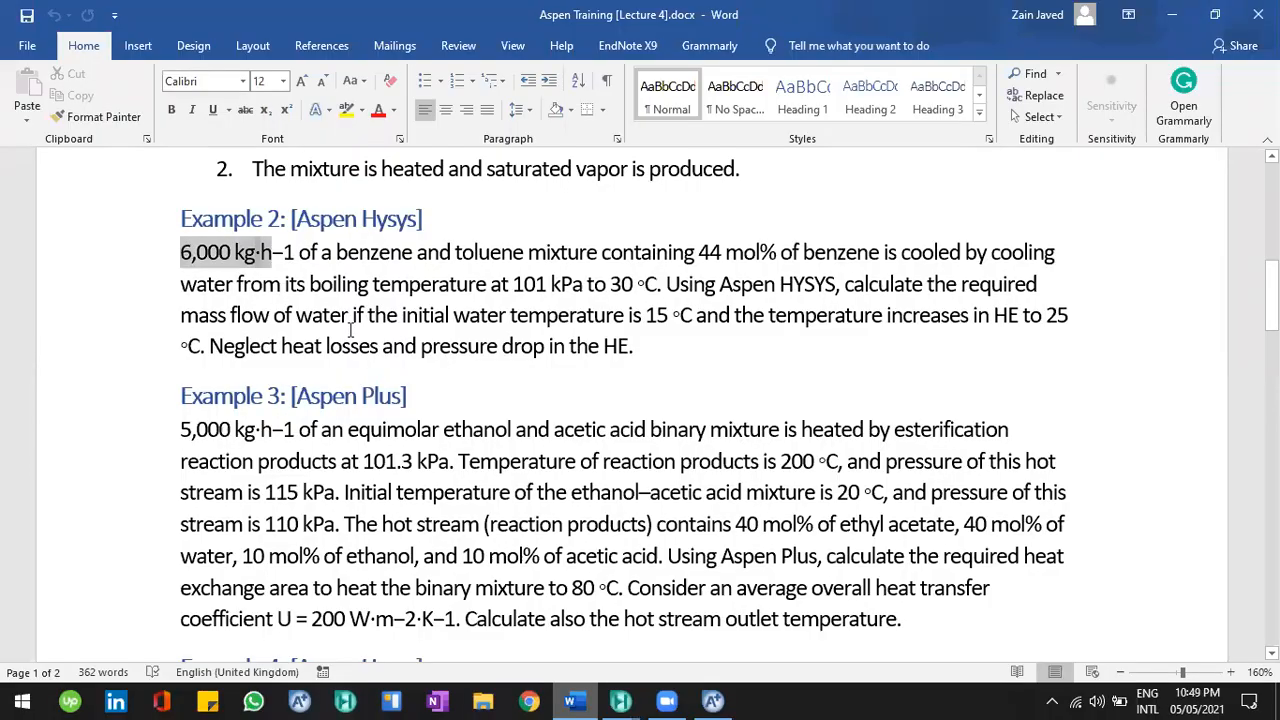
left_click(620, 699)
left_click(606, 638)
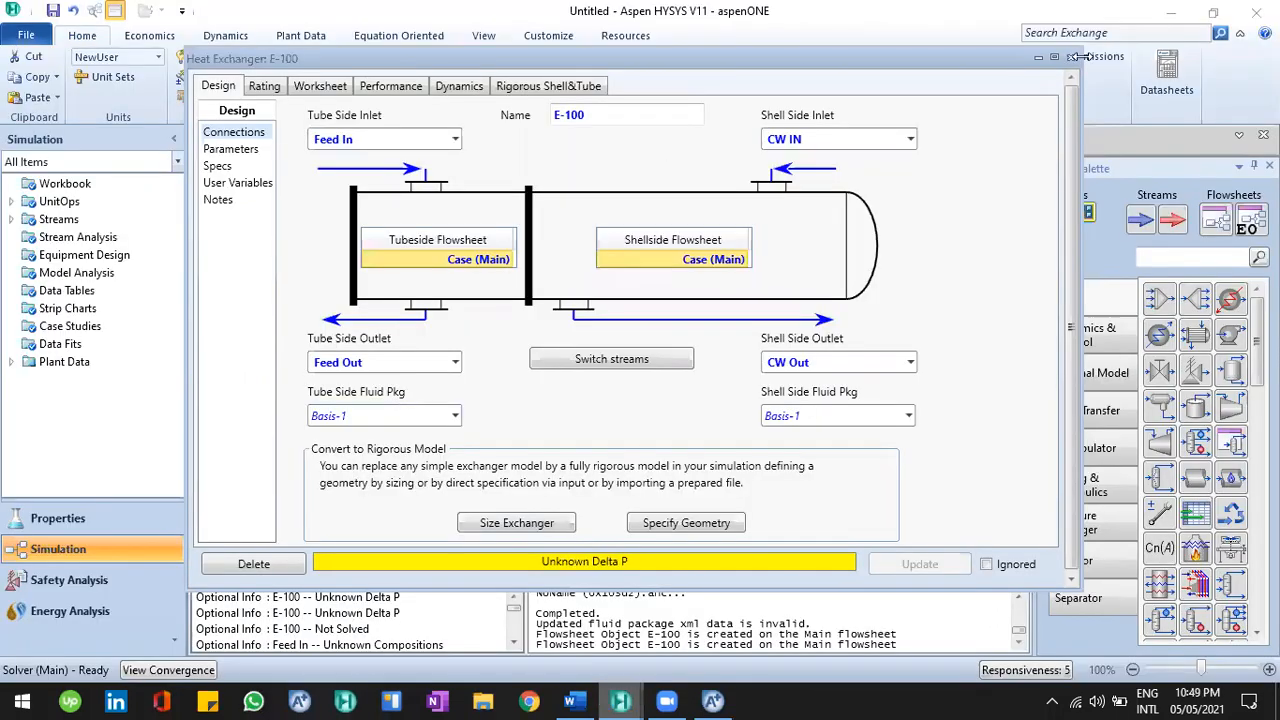
Step: Close the exchanger window, inspect the Feed In stream's conditions and composition, and close the stream window
left_click(1070, 62)
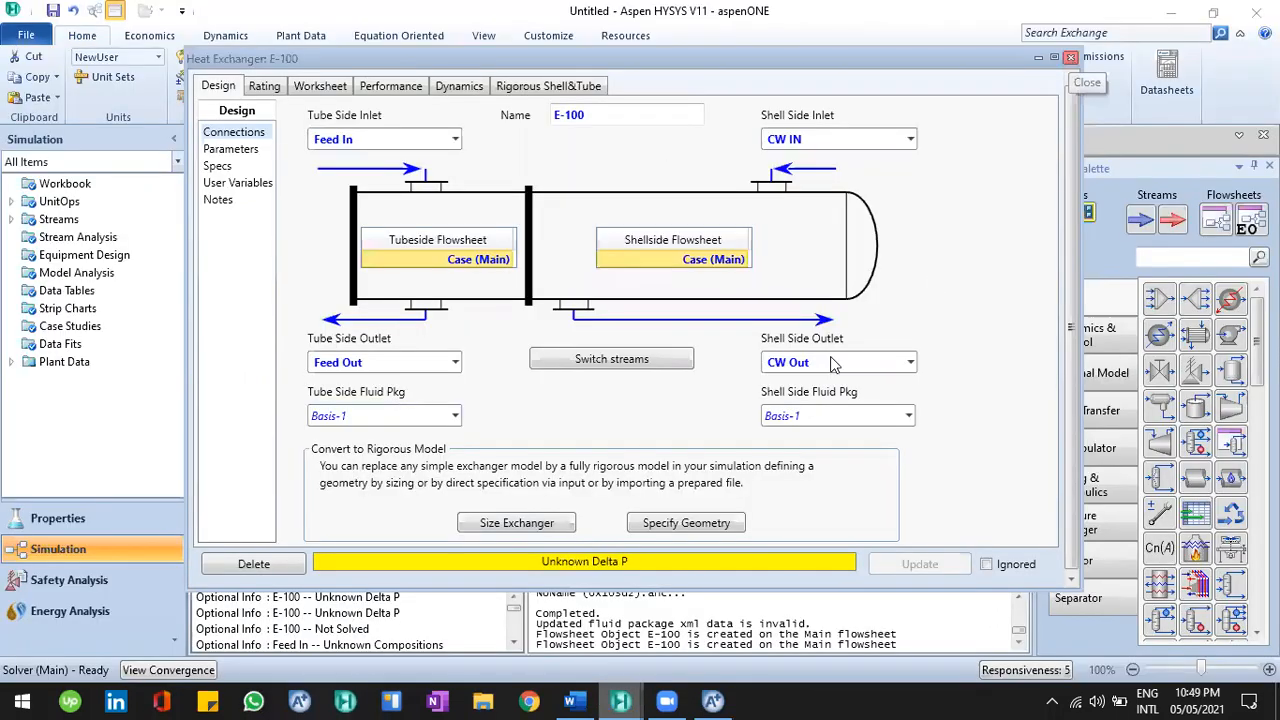
mouse_move(517, 291)
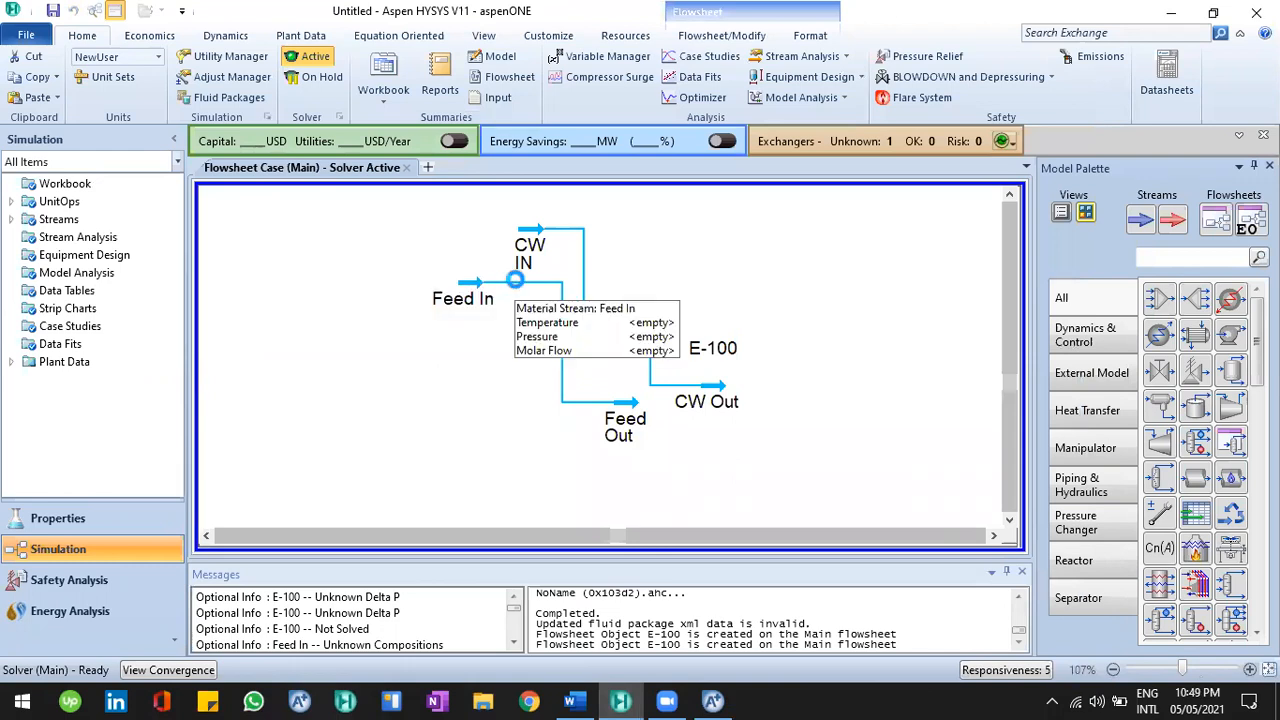
double_click(519, 316)
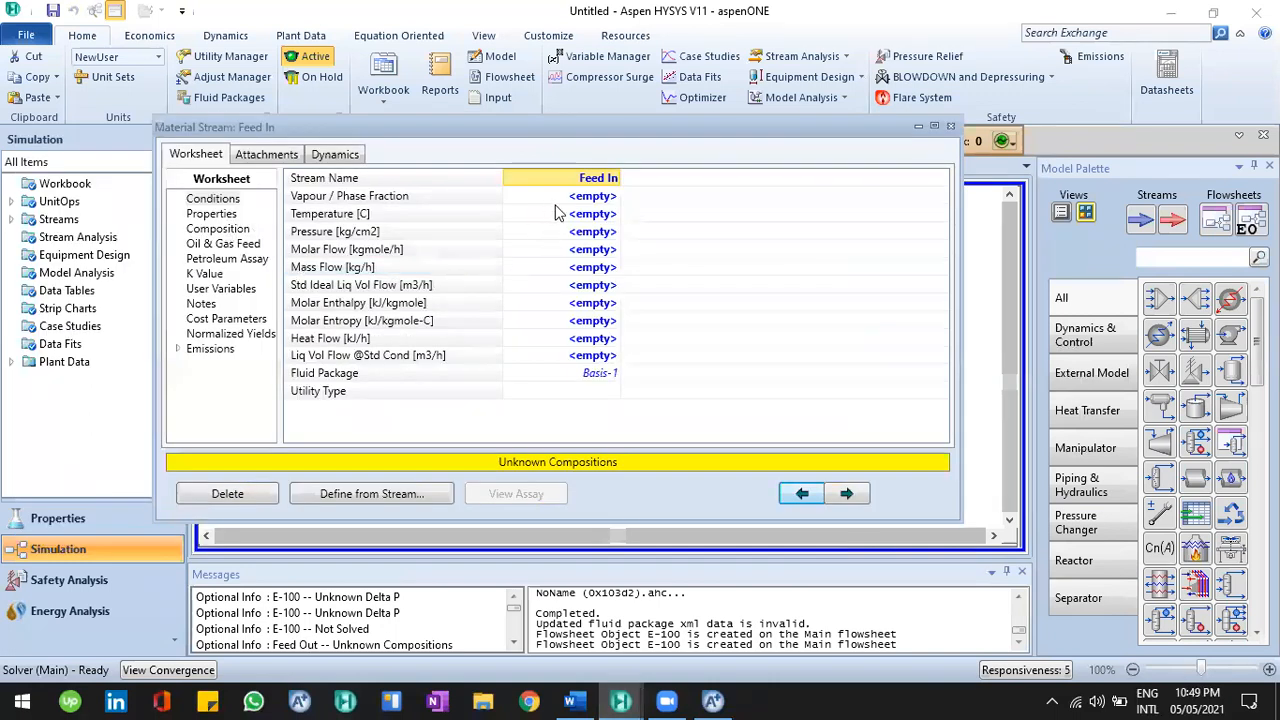
left_click(217, 229)
left_click(950, 128)
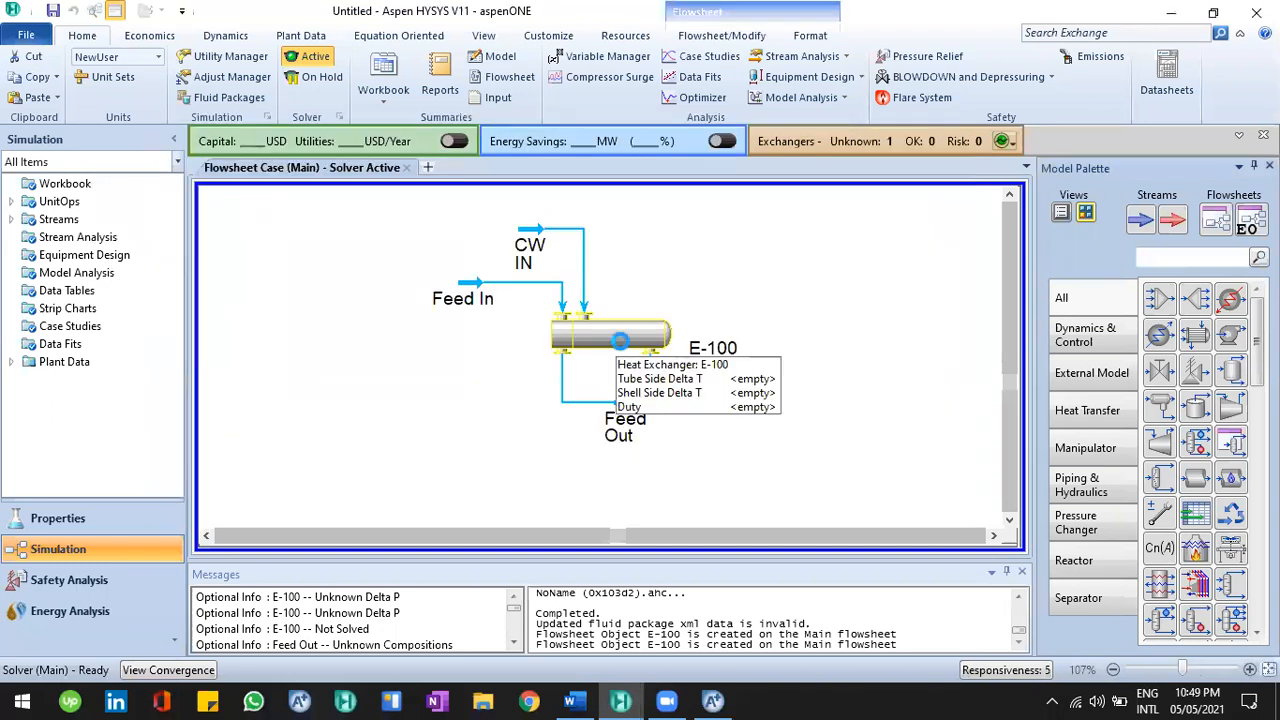
Step: Open exchanger E-100's worksheet and set the Feed In mass flow to 6000 kg/h
left_click(621, 349)
double_click(621, 349)
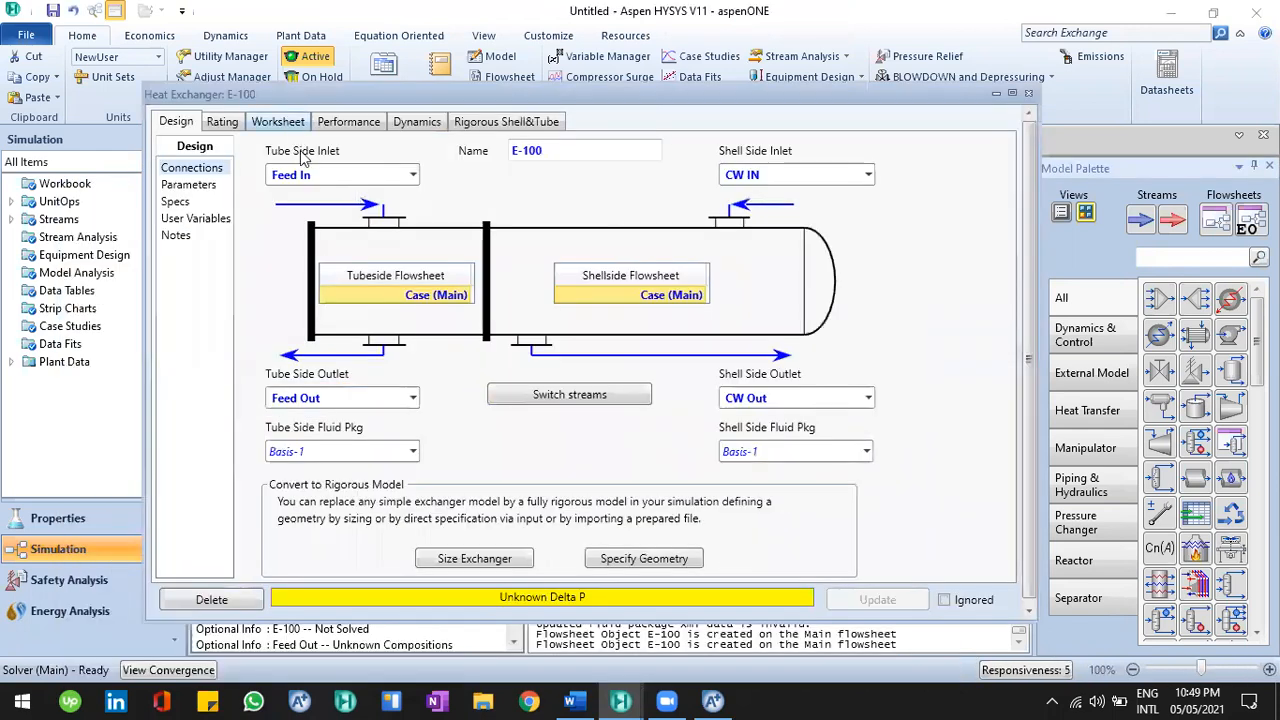
left_click(278, 121)
left_click_drag(664, 93, 659, 479)
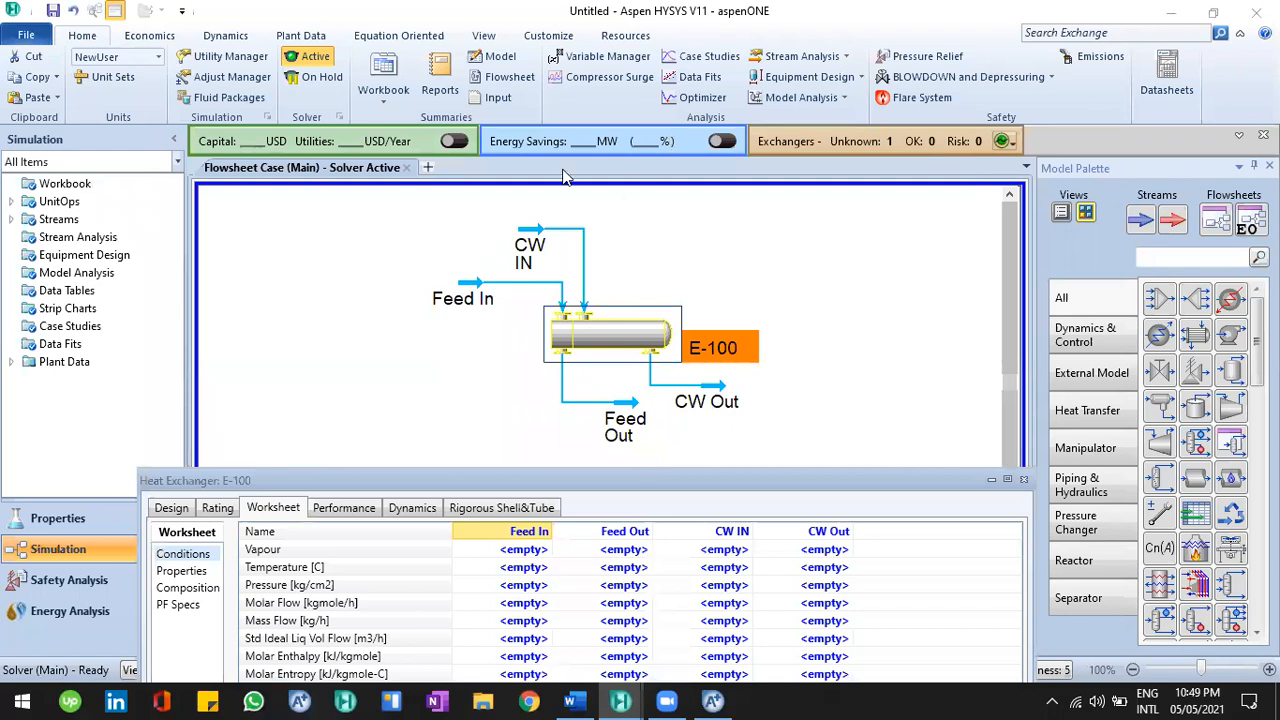
left_click_drag(598, 480, 636, 86)
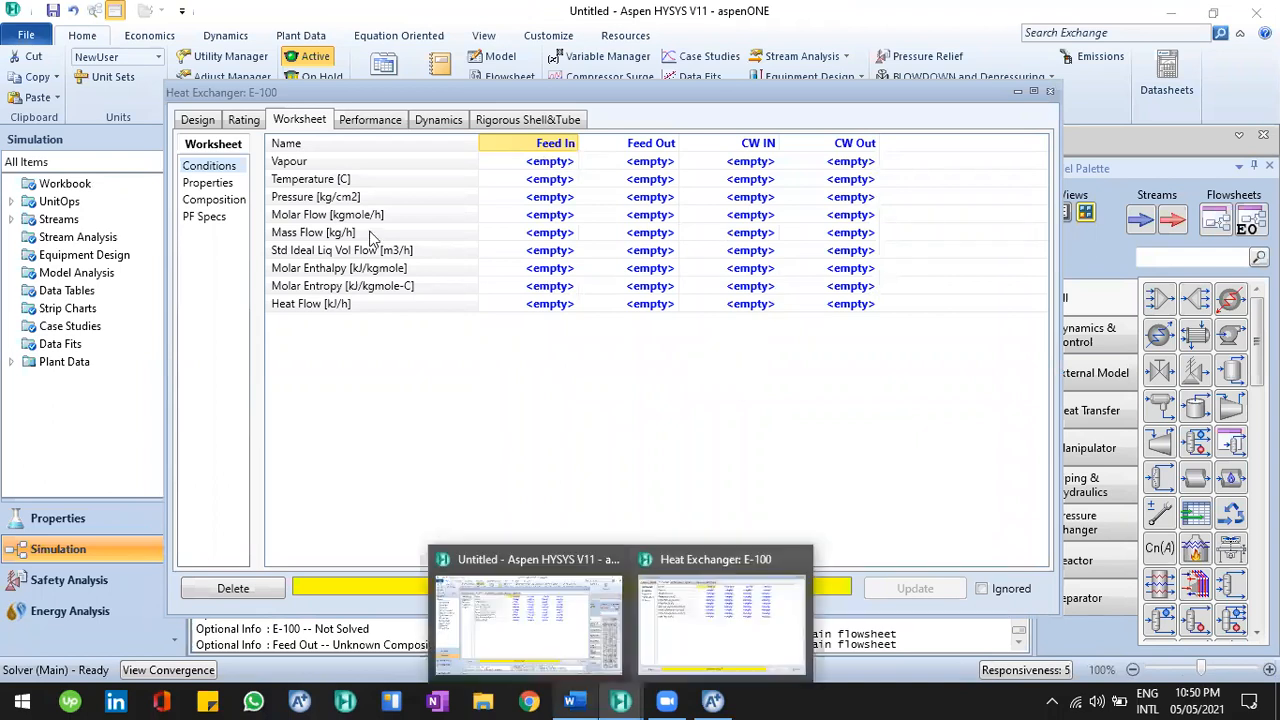
left_click(555, 238)
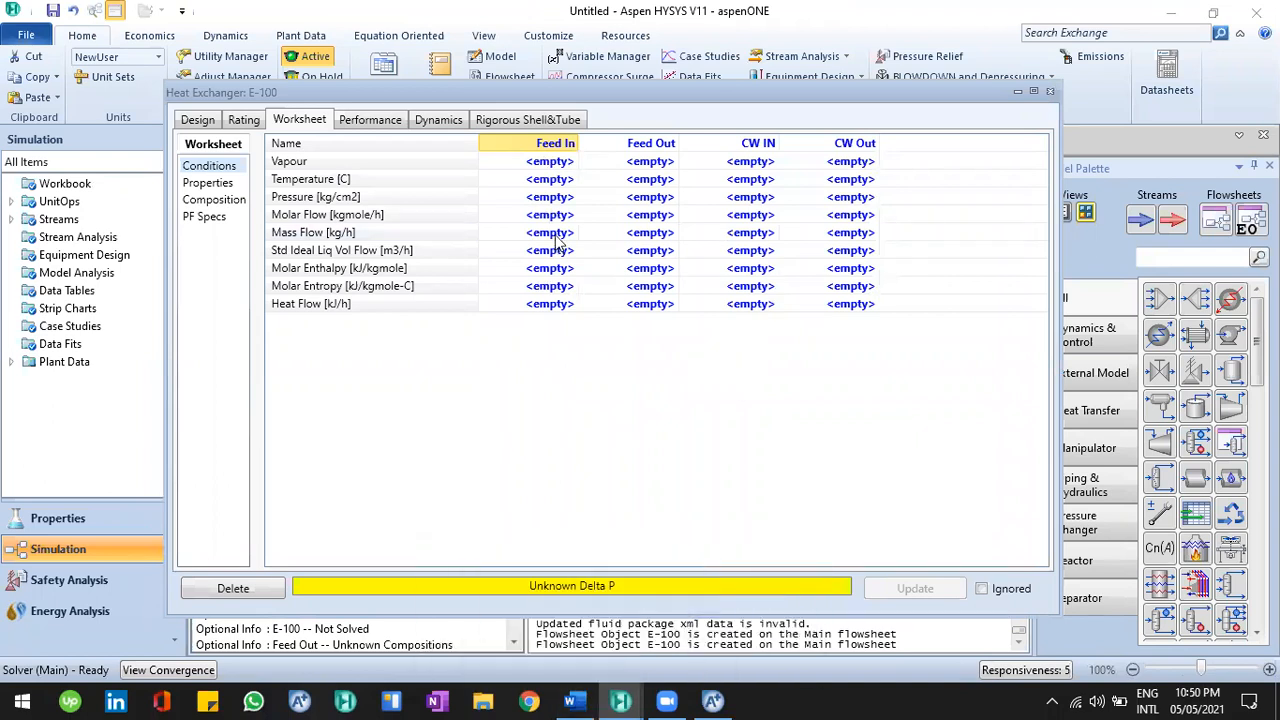
left_click(557, 236)
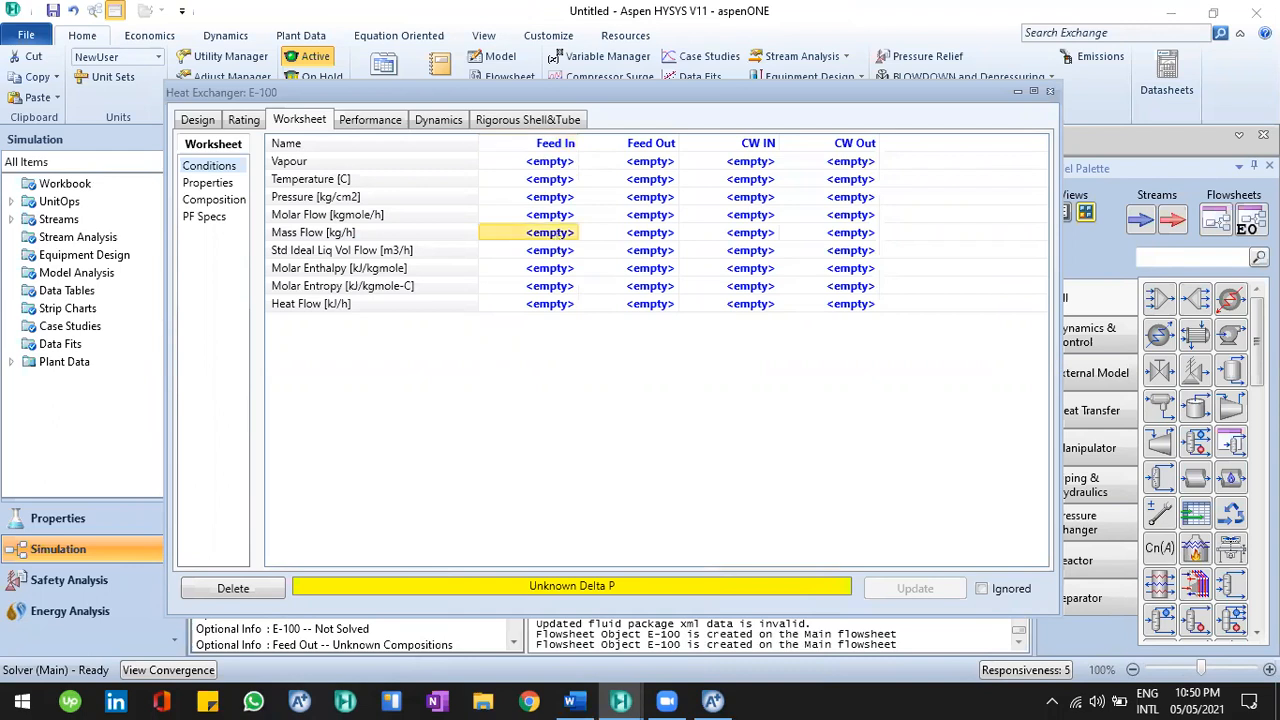
type("6000")
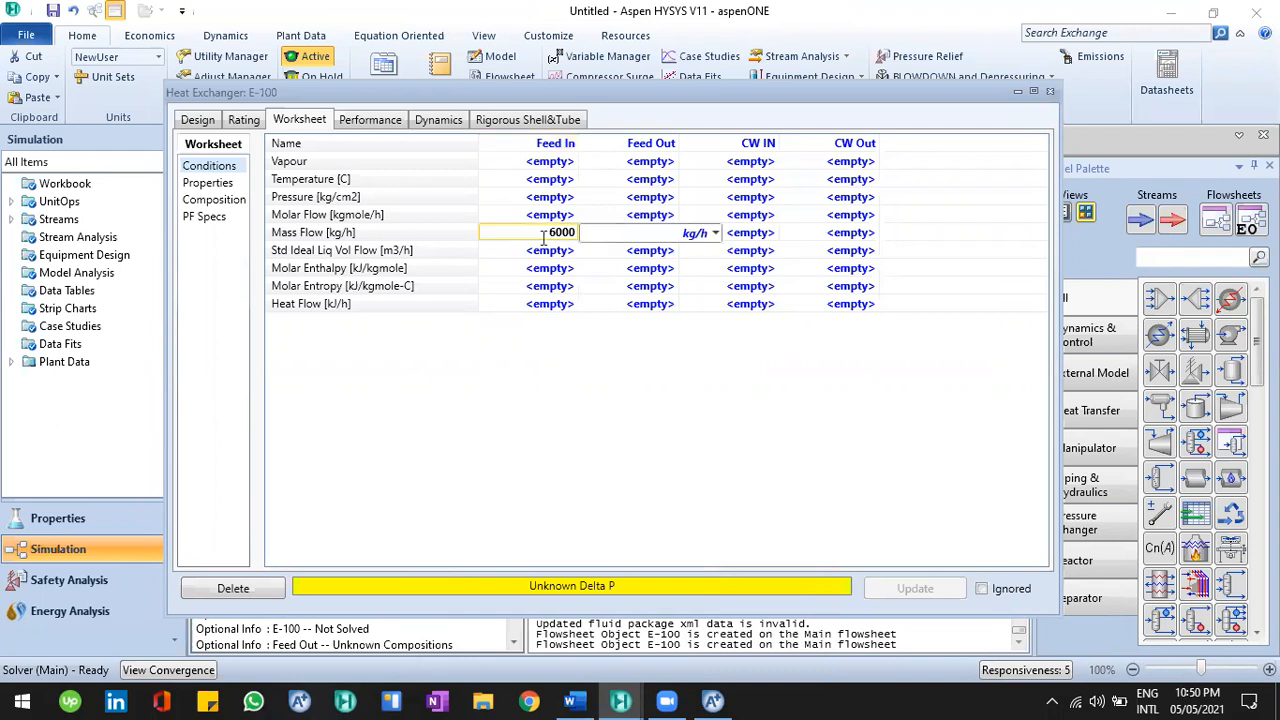
key("Return")
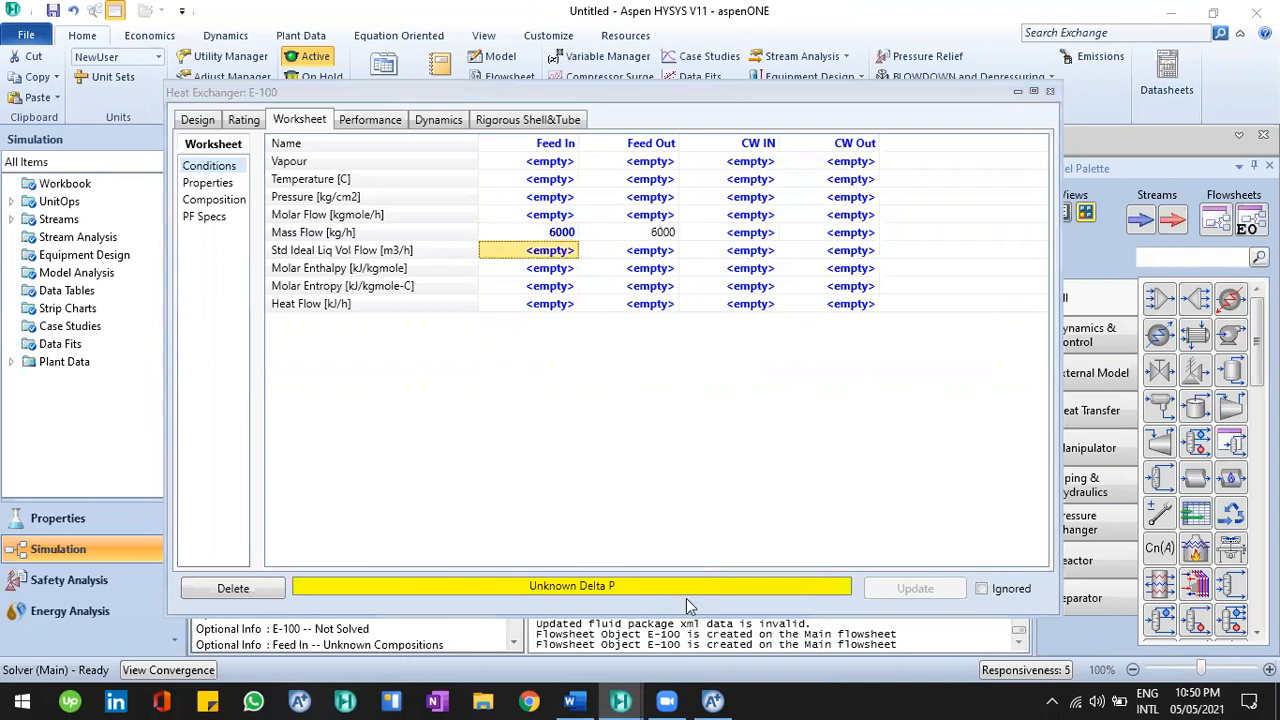
Step: Check the mixture data in Word and set the Feed In mole fractions to 0.44 benzene and 0.56 toluene
left_click(592, 699)
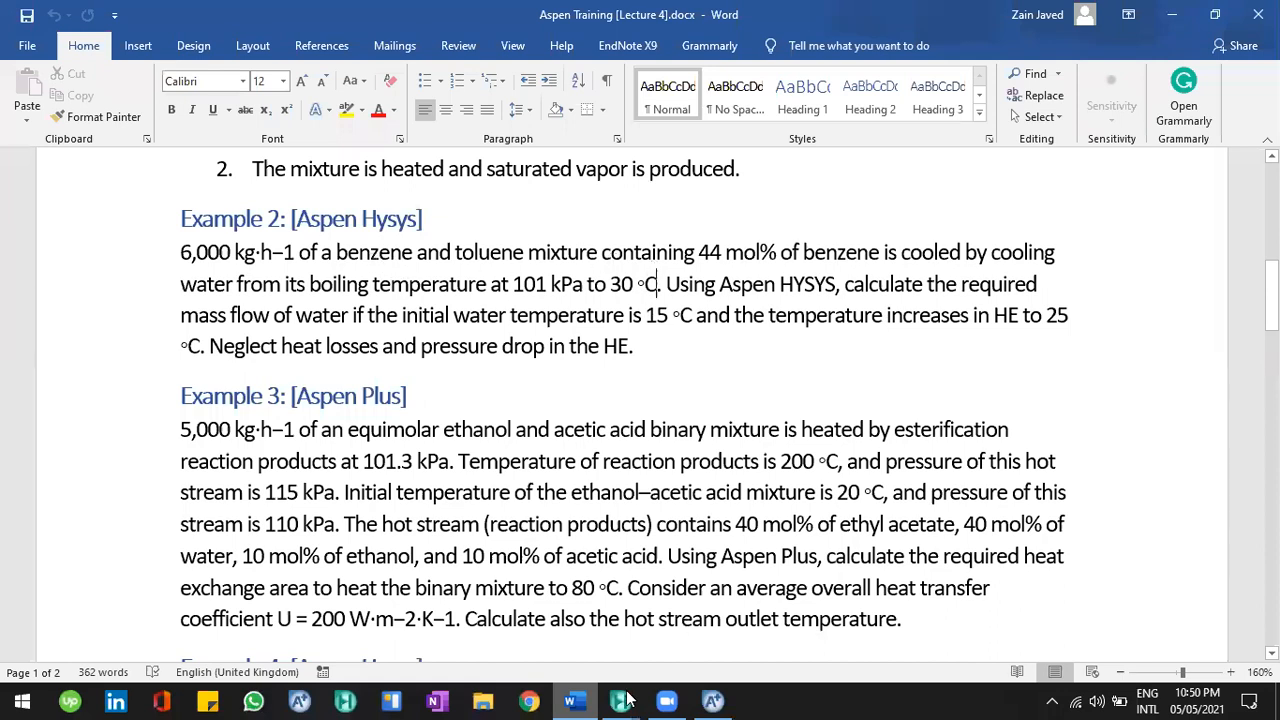
key("alt+Tab")
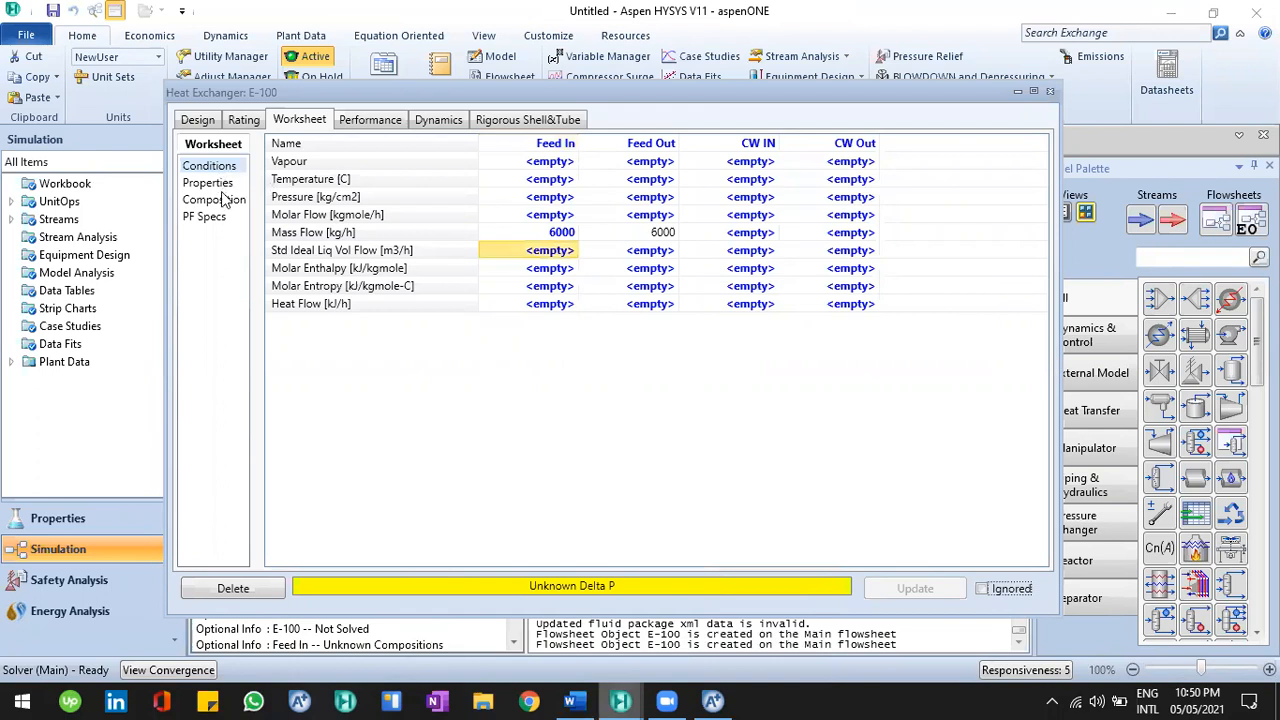
left_click(222, 201)
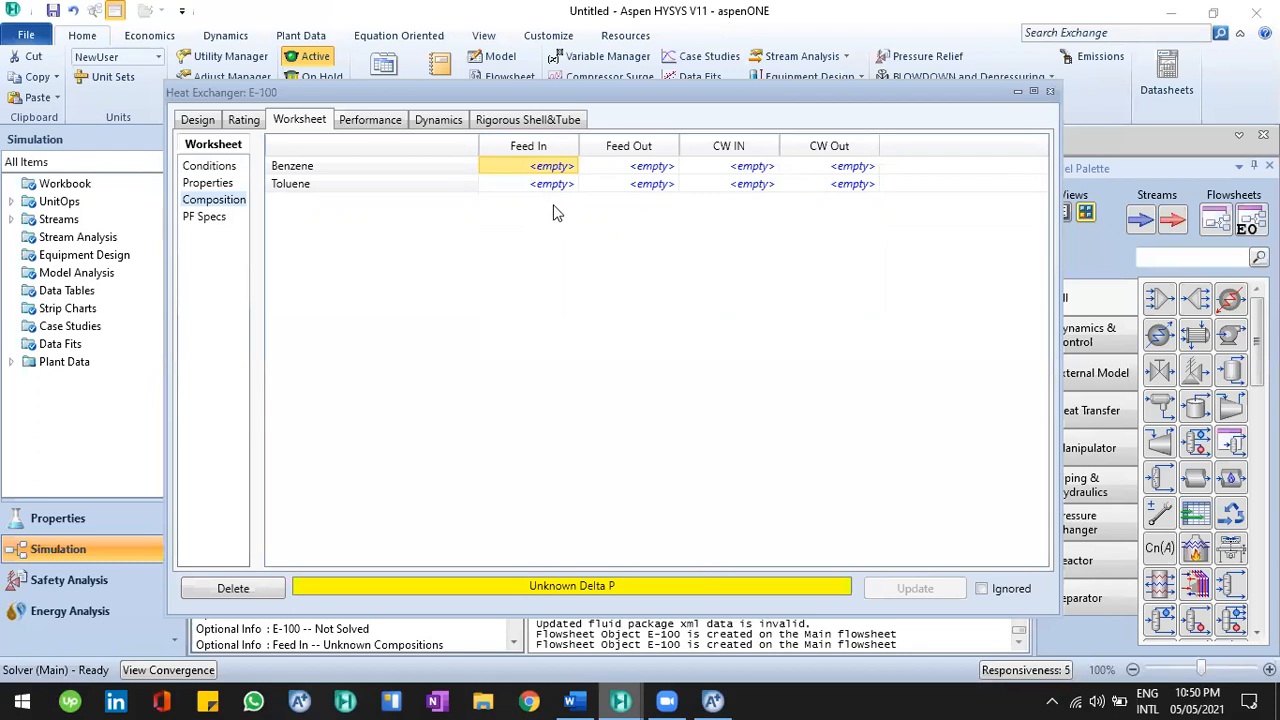
type("0")
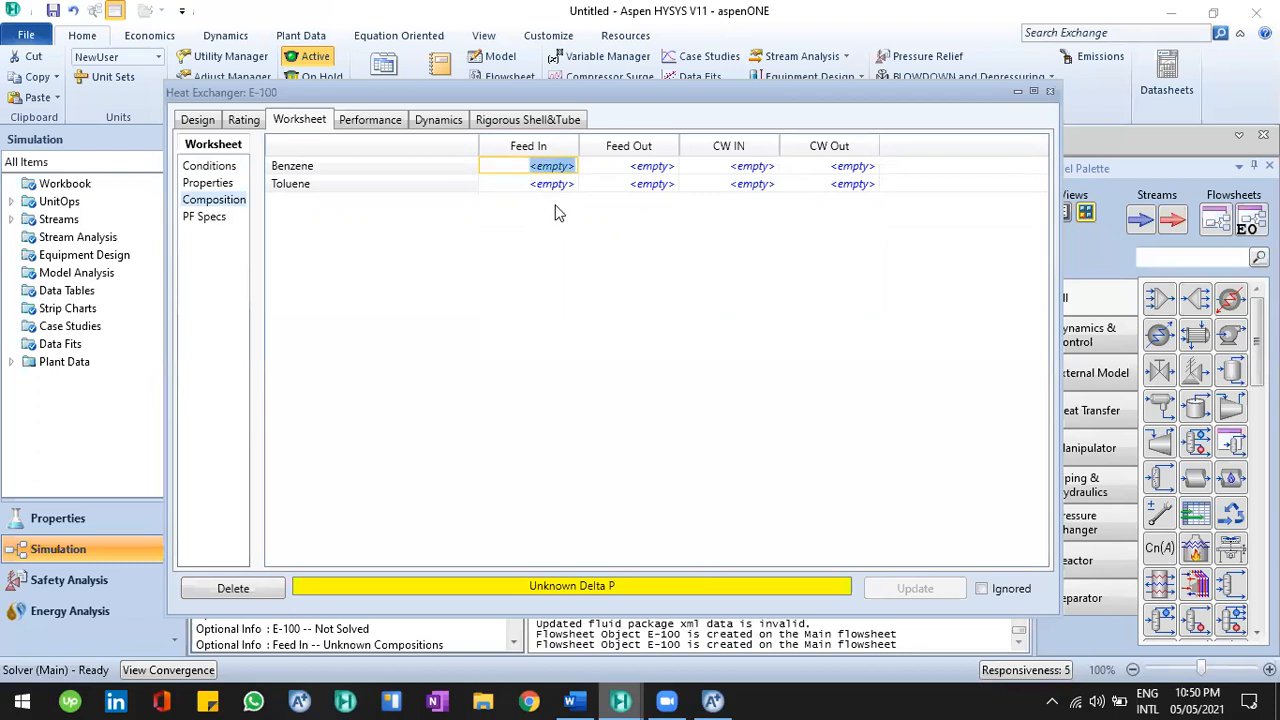
key("BackSpace")
type(".44")
key("Return")
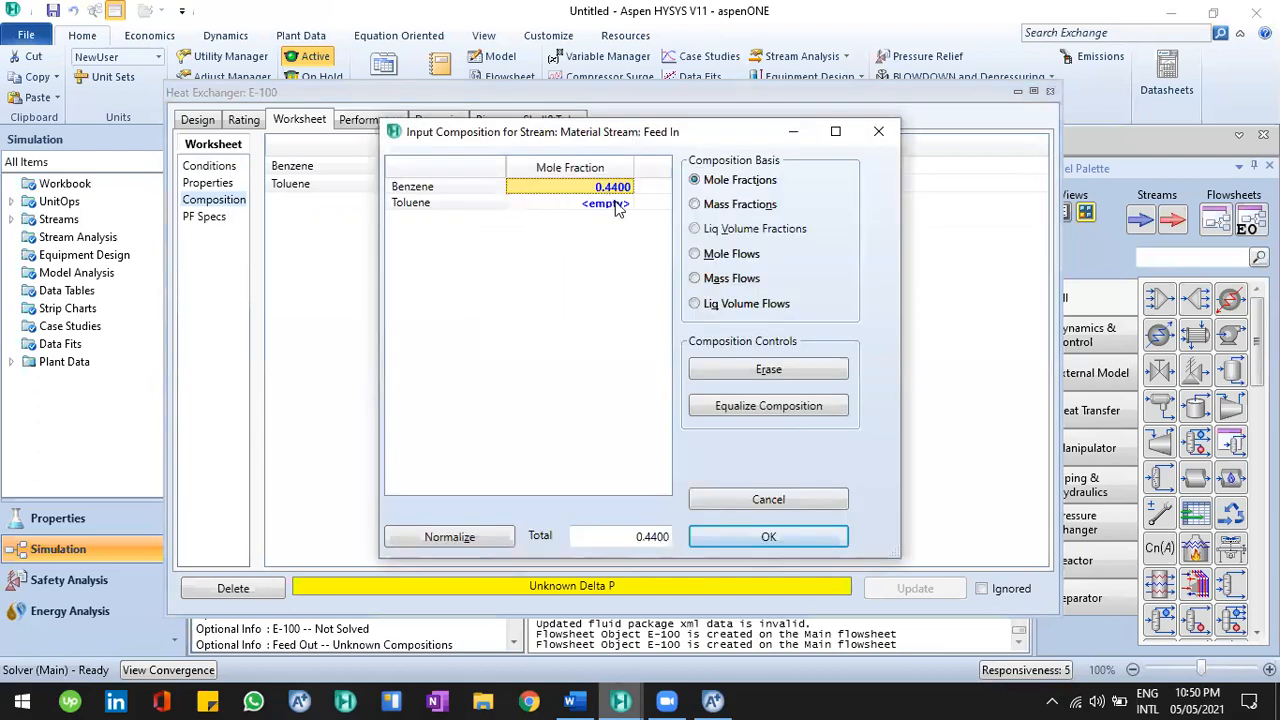
left_click(616, 205)
left_click(616, 204)
type(".56")
key("Return")
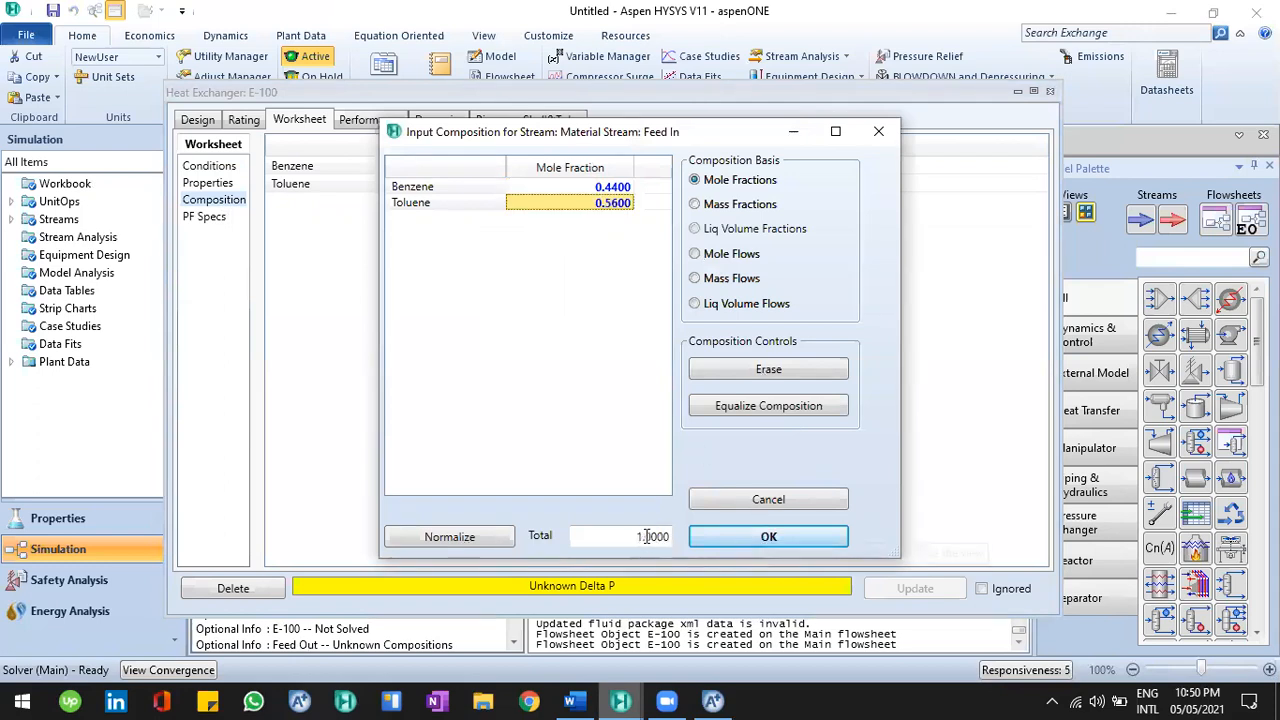
left_click(740, 540)
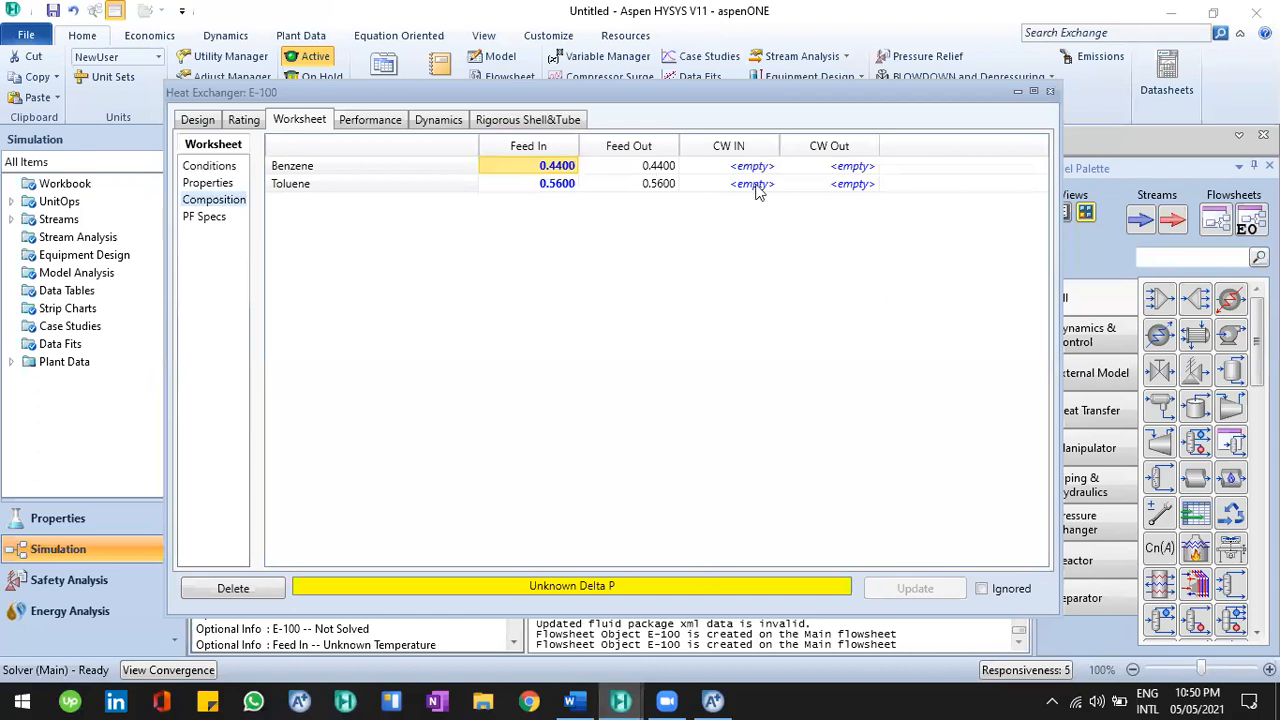
Step: Close the exchanger window and add water to Component List - 1 in the Properties environment
left_click(1049, 92)
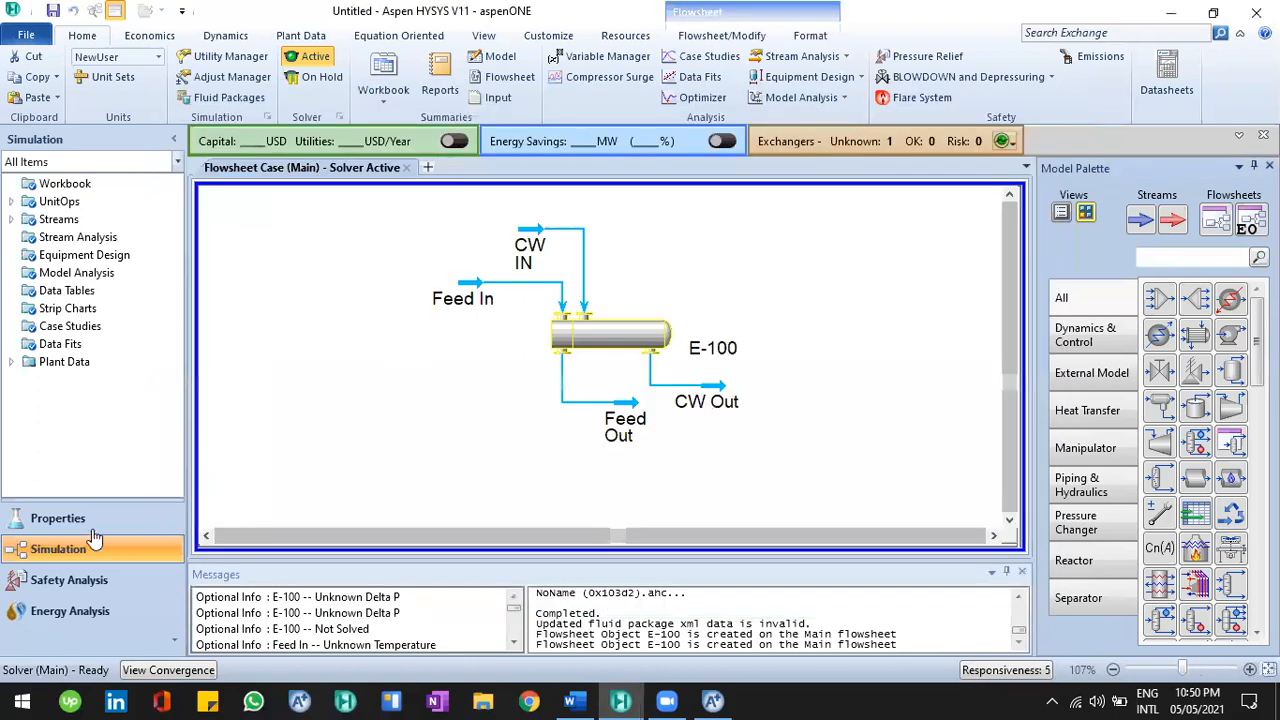
left_click(110, 518)
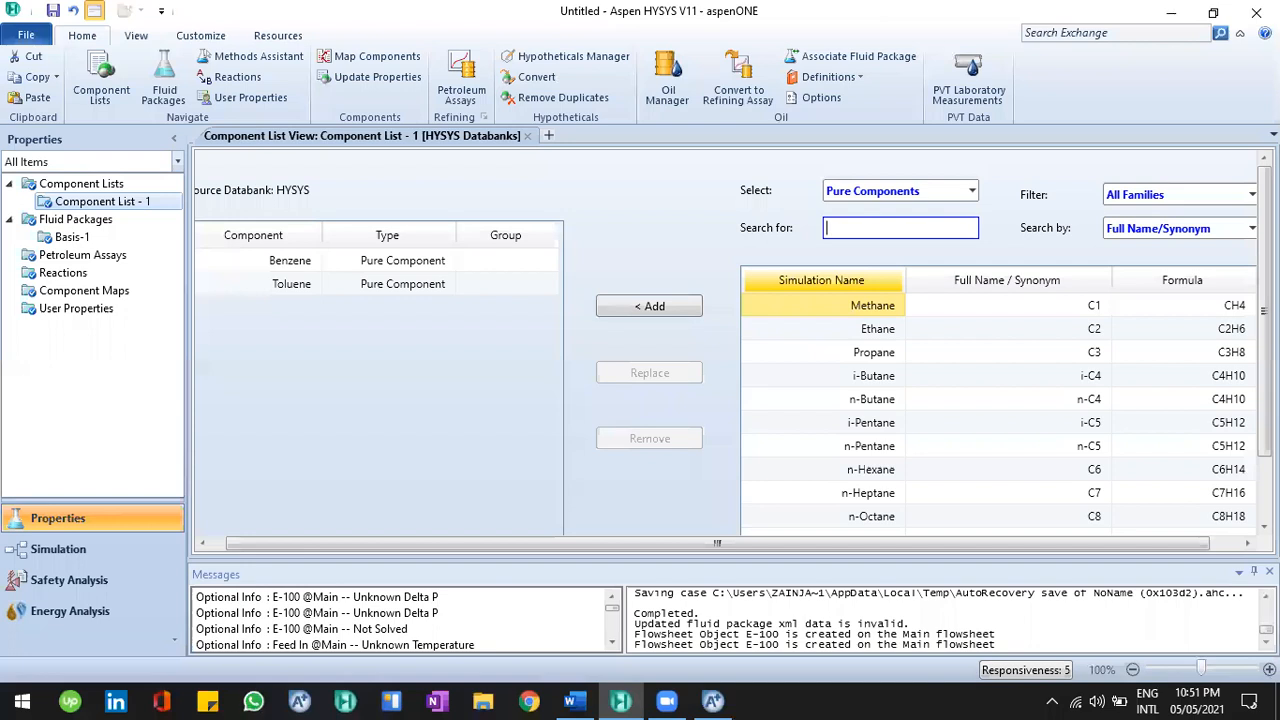
type("h20")
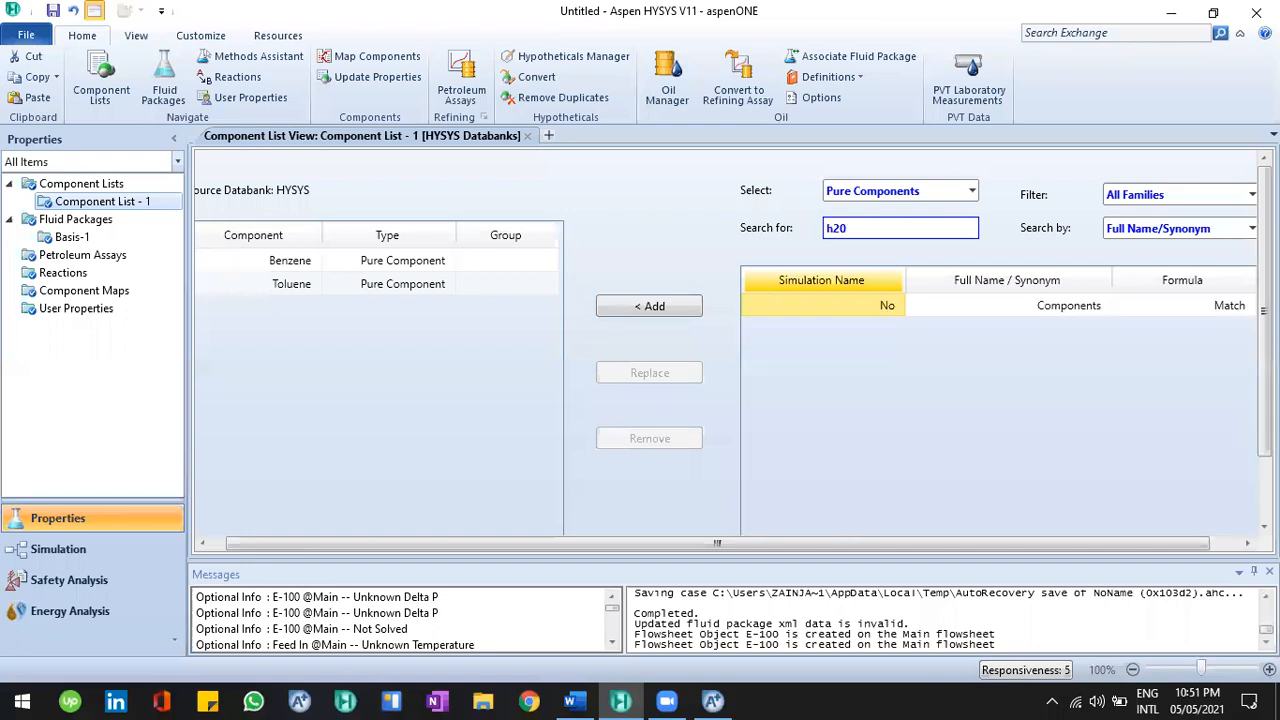
key("BackSpace")
key("BackSpace")
key("BackSpace")
type("w")
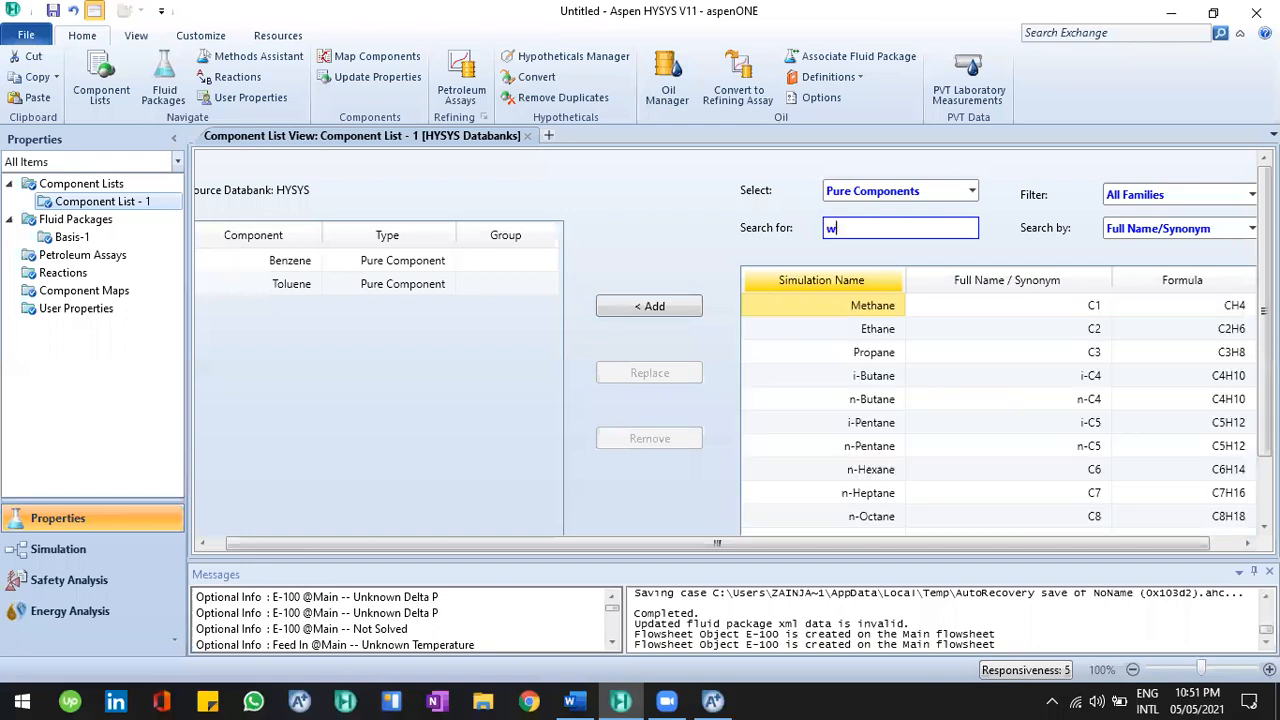
type("ater")
key("Return")
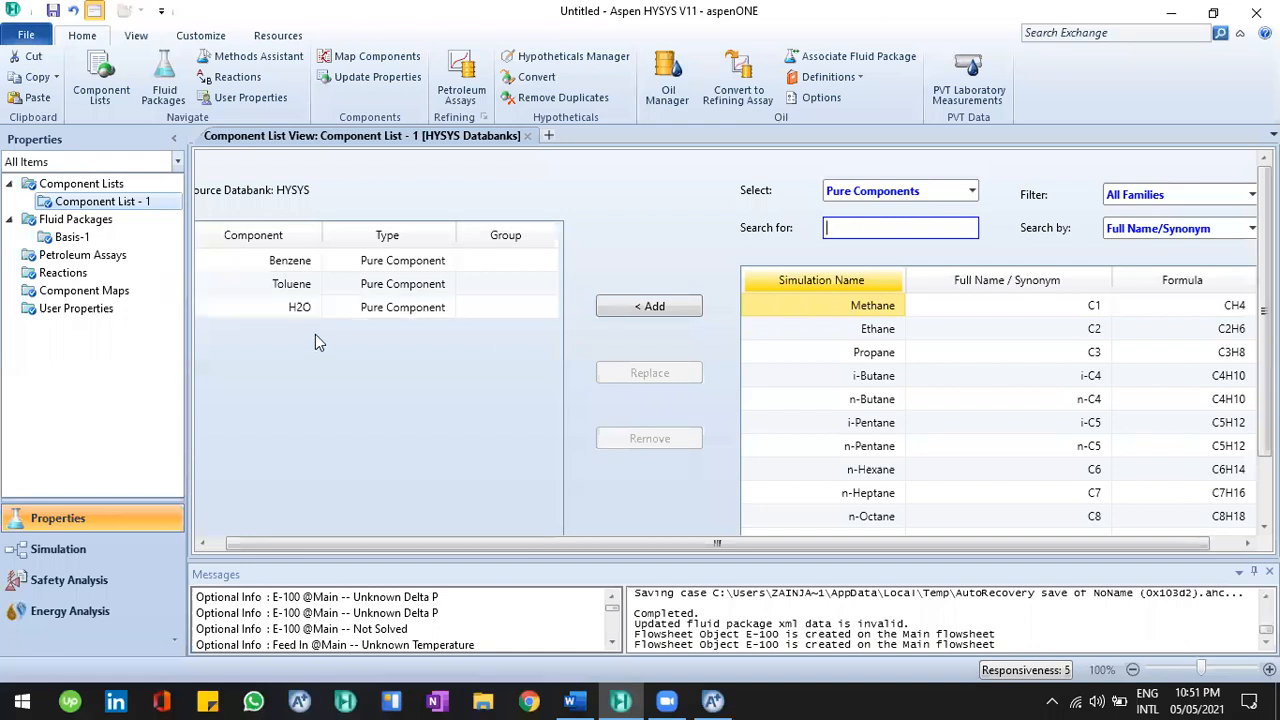